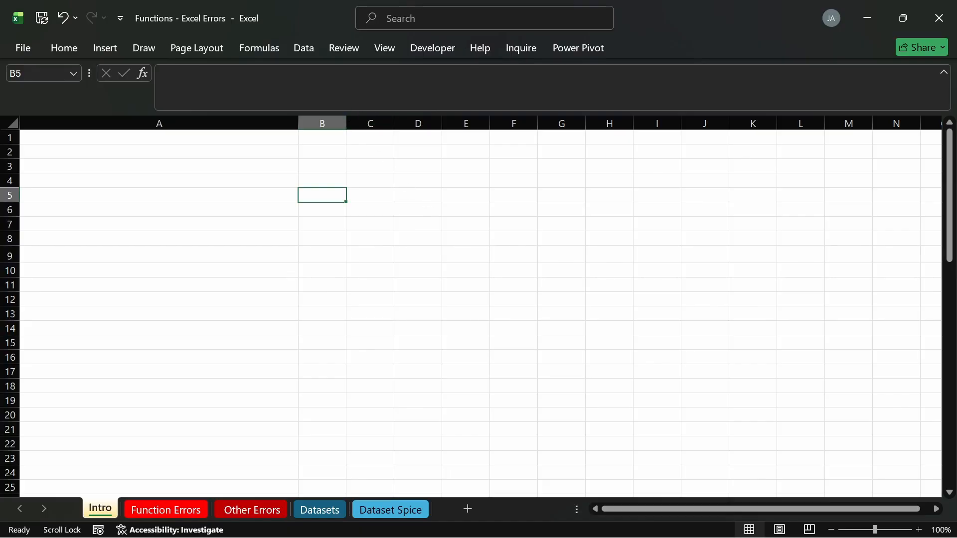
Read the training objectives in cells A1 to A3 of the Intro sheet.
{"action": "left_click", "coordinate": [369, 87]}
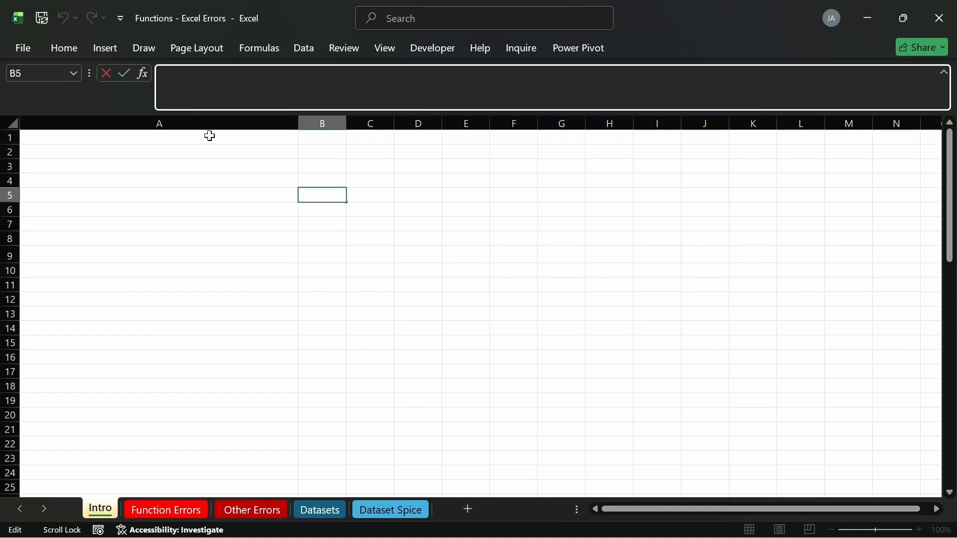
{"action": "left_click", "coordinate": [111, 137]}
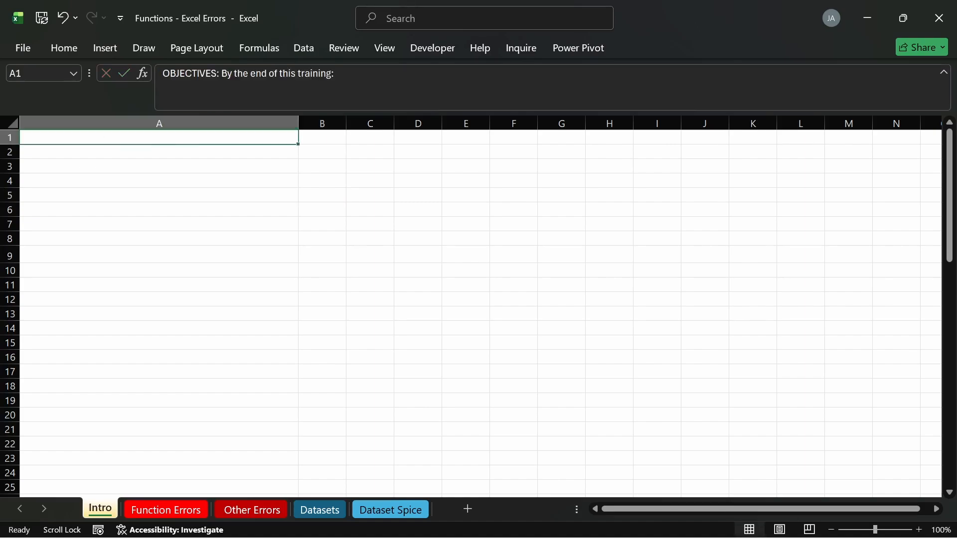
{"action": "left_click", "coordinate": [174, 151]}
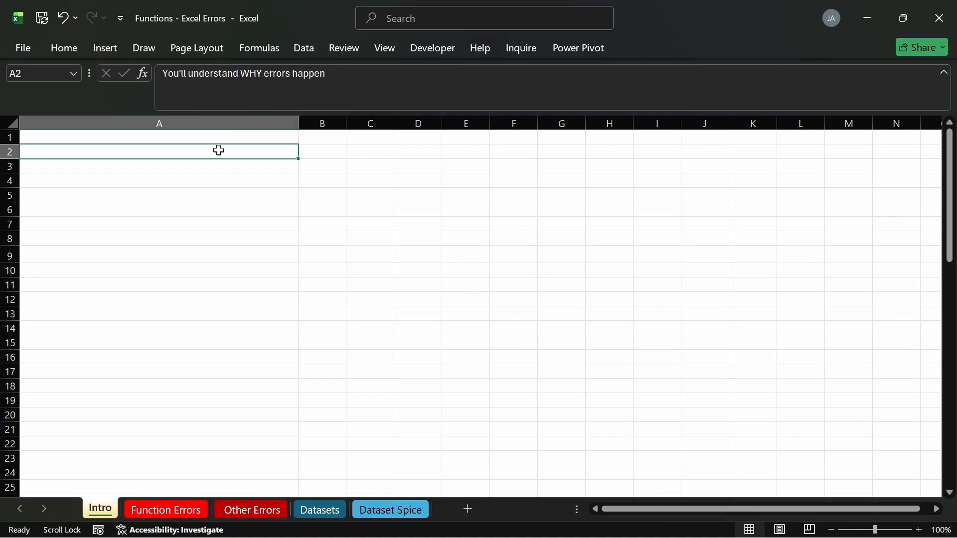
{"action": "left_click", "coordinate": [159, 167]}
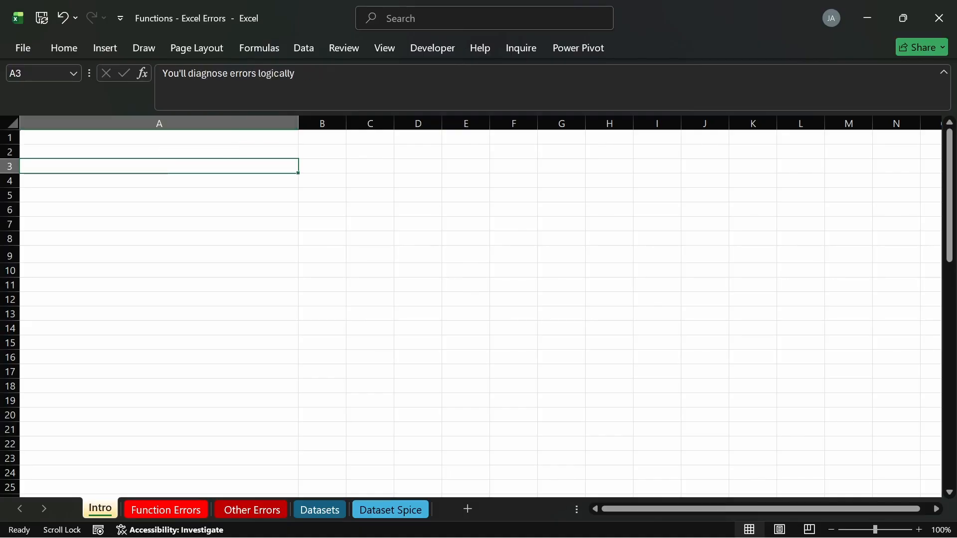
Correct the objective in cell A4 to read "You'll fix errors confidently".
{"action": "left_click", "coordinate": [180, 179]}
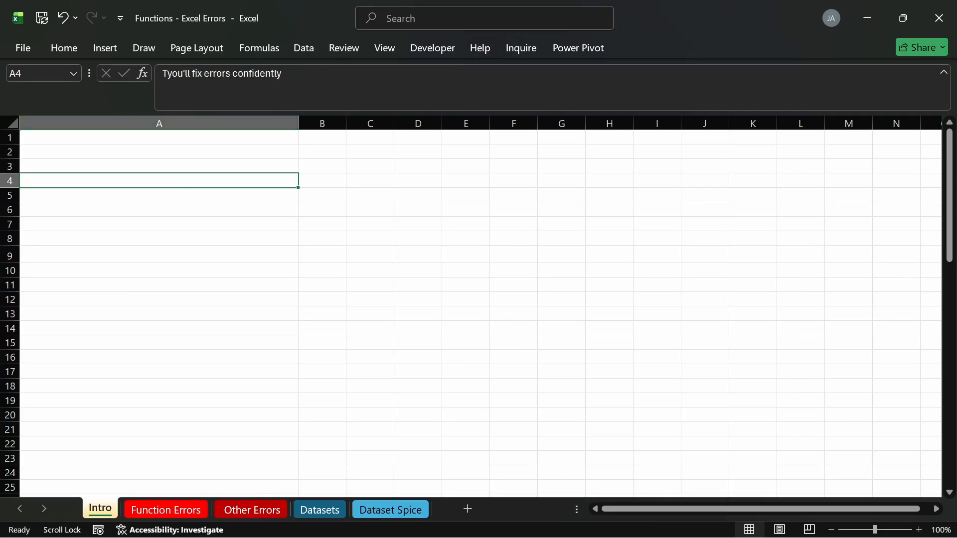
{"action": "left_click", "coordinate": [179, 102]}
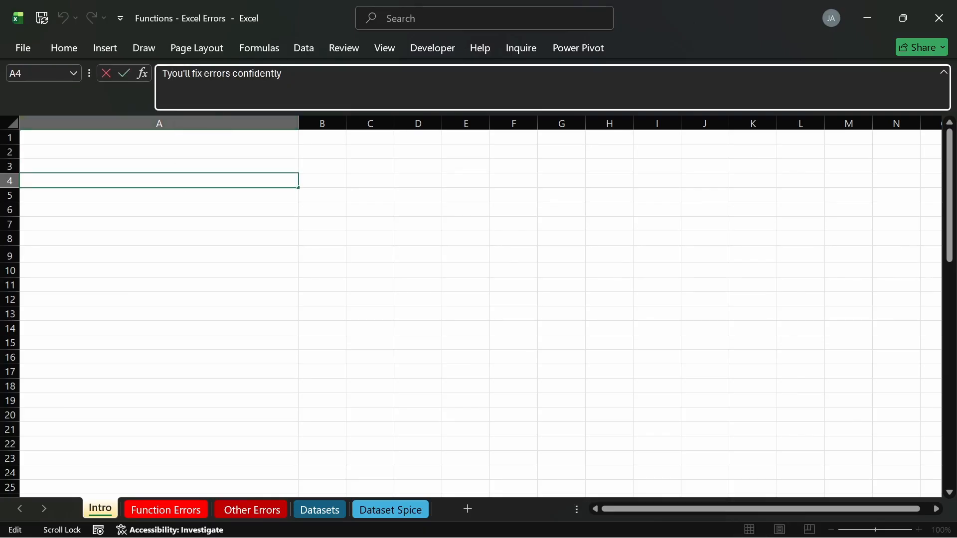
{"action": "left_click_drag", "start_coordinate": [171, 74], "coordinate": [163, 73]}
{"action": "type", "text": "Y"}
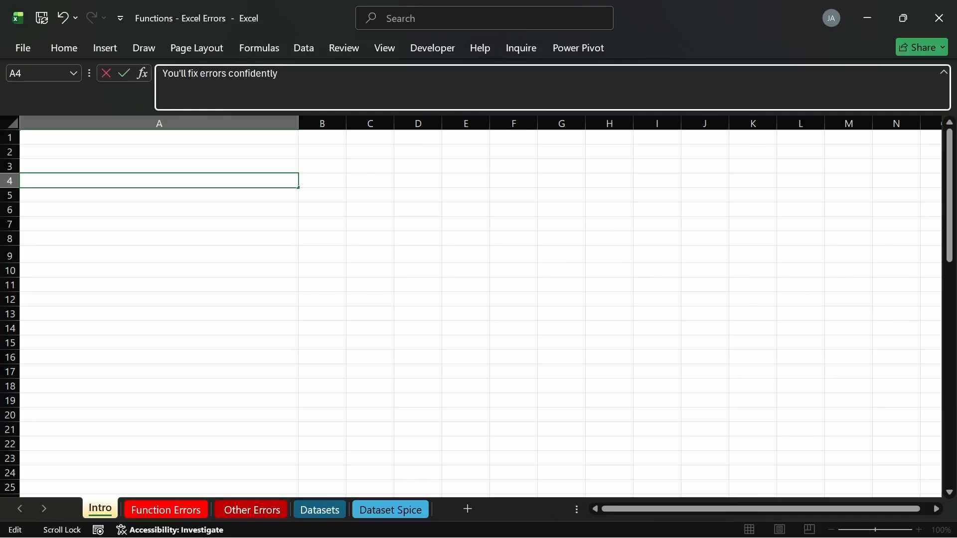
{"action": "left_click", "coordinate": [198, 194]}
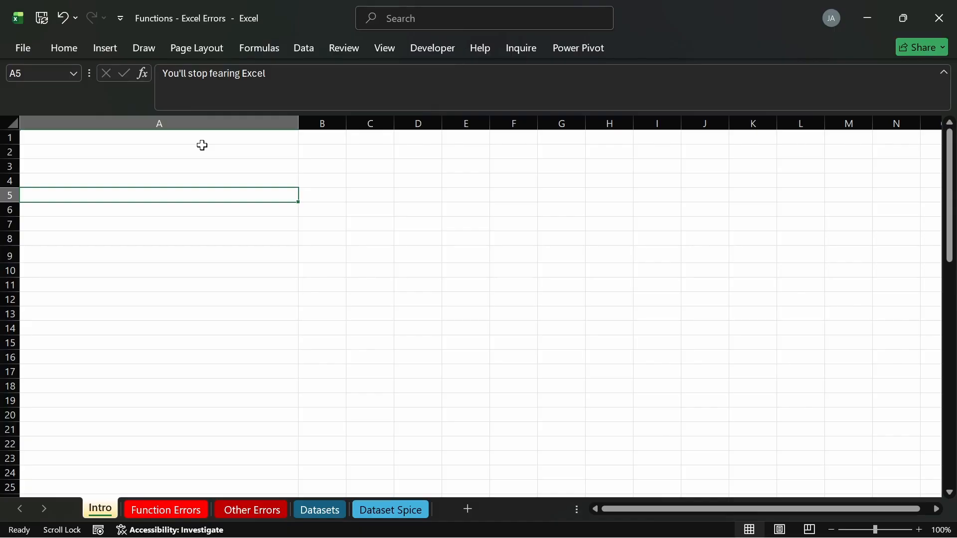
Review the quote in A7 and the error thinking model with its questions in A9 to A12.
{"action": "left_click", "coordinate": [160, 208]}
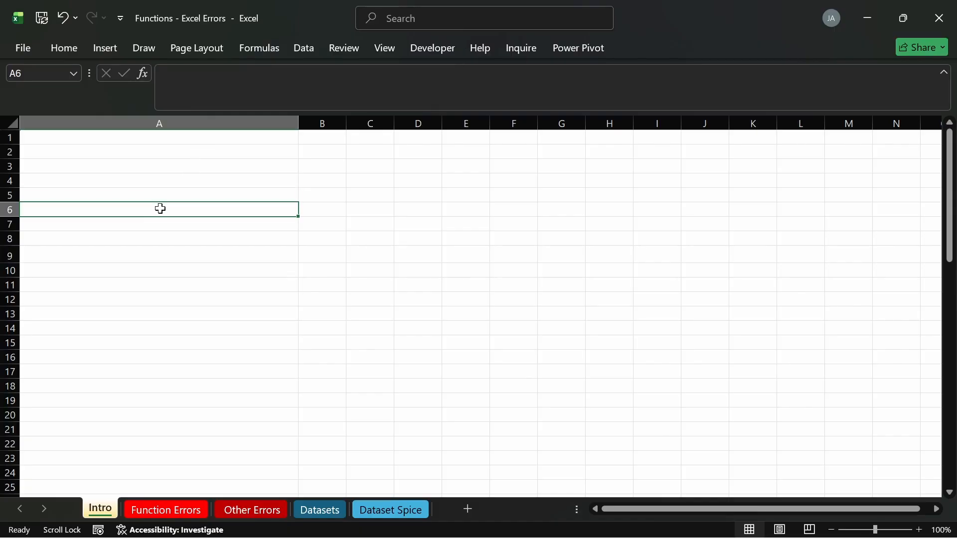
{"action": "left_click", "coordinate": [149, 222]}
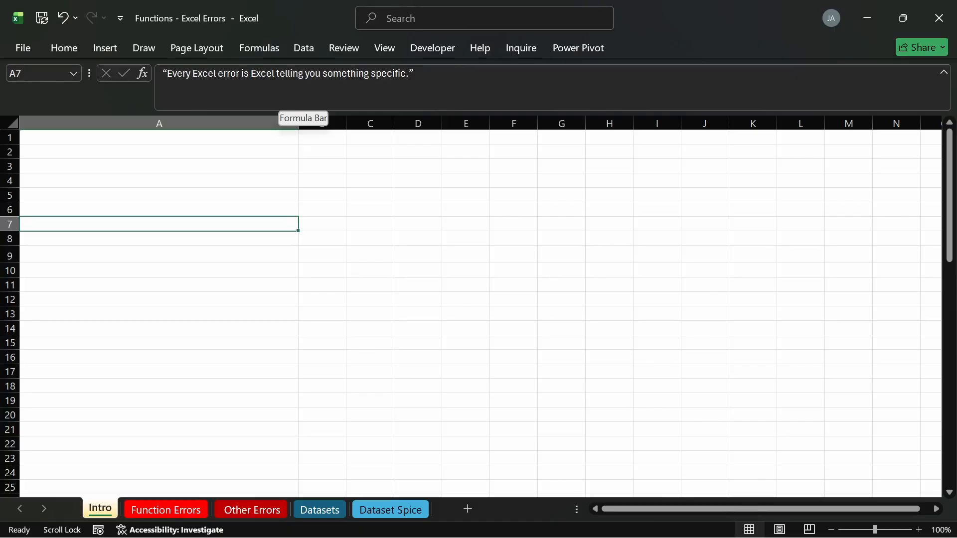
{"action": "left_click", "coordinate": [175, 260]}
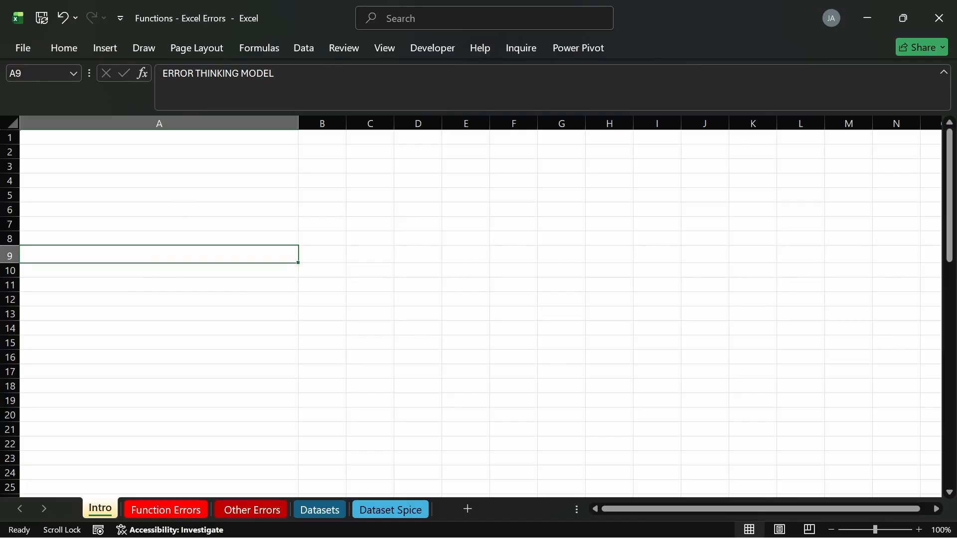
{"action": "left_click", "coordinate": [141, 271]}
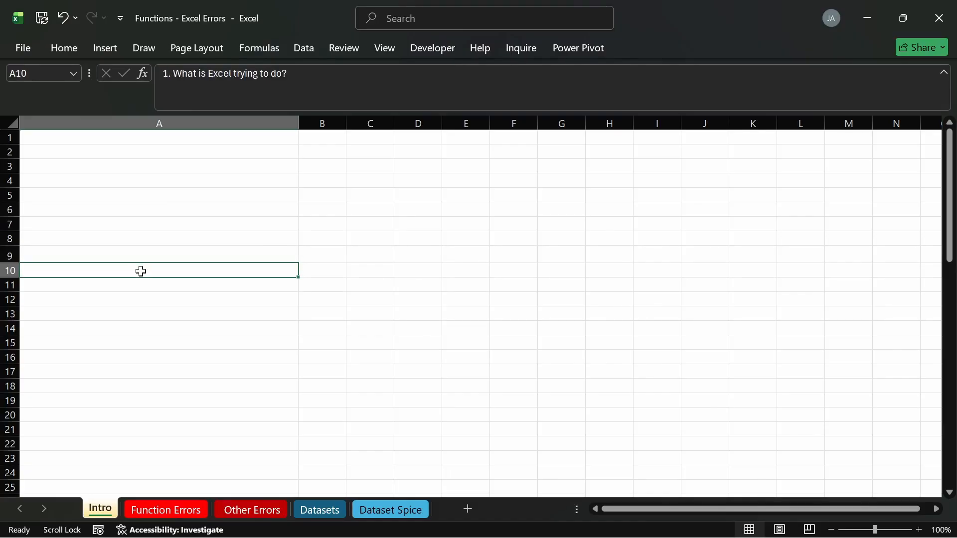
{"action": "left_click", "coordinate": [140, 286]}
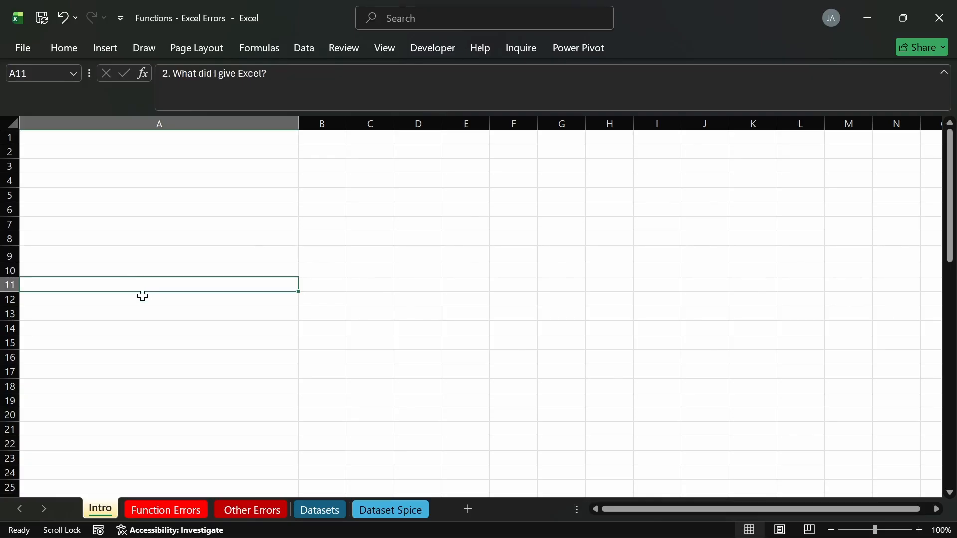
{"action": "left_click", "coordinate": [143, 298]}
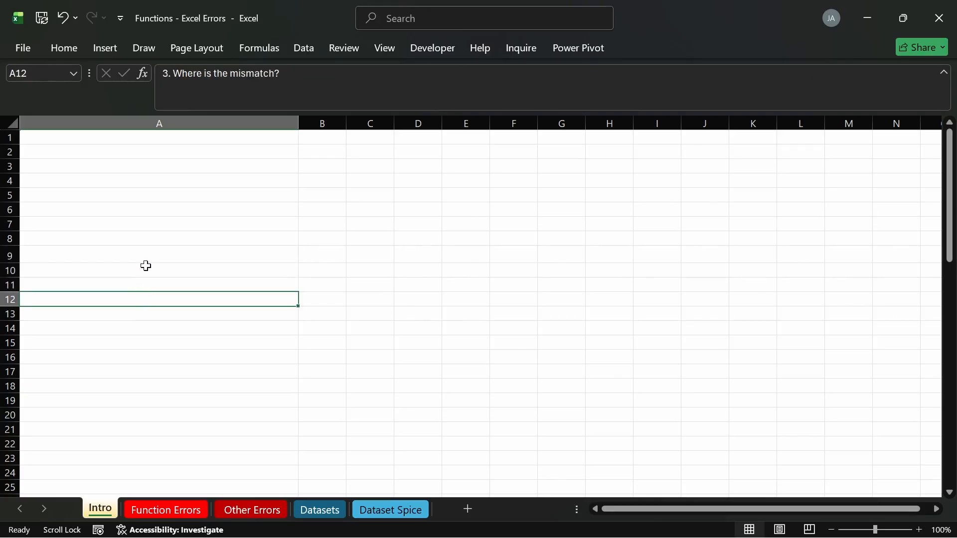
{"action": "left_click", "coordinate": [148, 313]}
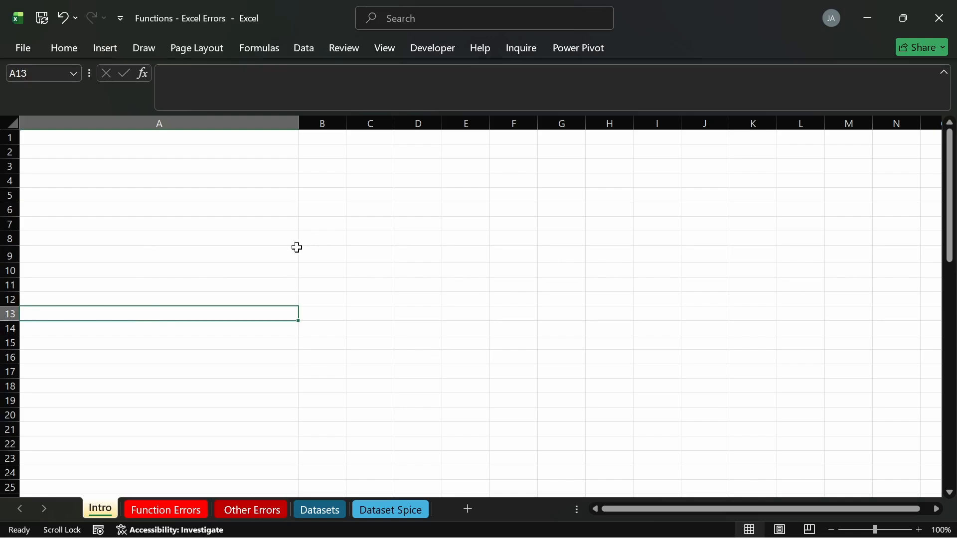
{"action": "left_click", "coordinate": [324, 259]}
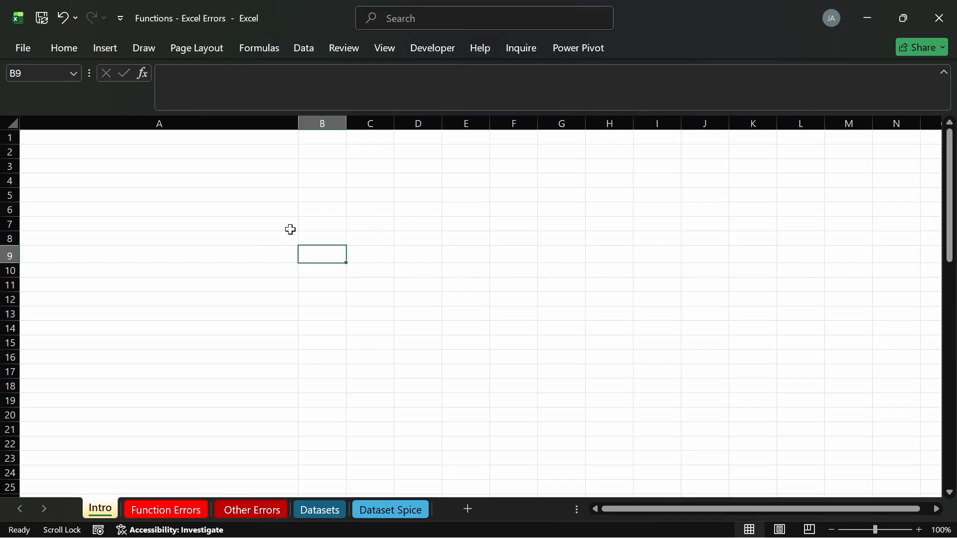
Open the Function Errors sheet and look over its list of core error codes and the blank area beside it.
{"action": "left_click", "coordinate": [145, 510]}
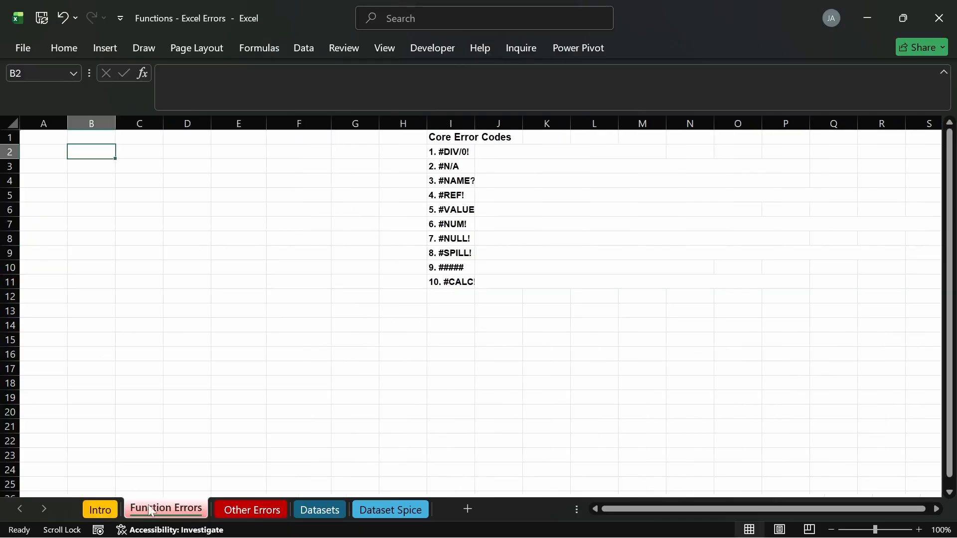
{"action": "left_click", "coordinate": [199, 312]}
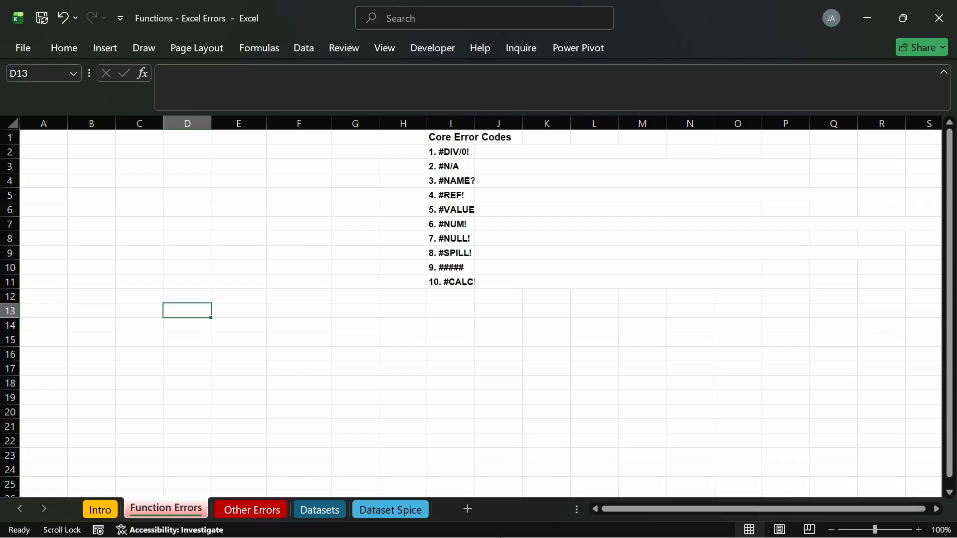
{"action": "mouse_move", "coordinate": [500, 518]}
{"action": "left_click_drag", "start_coordinate": [322, 143], "coordinate": [97, 239]}
{"action": "left_click", "coordinate": [90, 158]}
{"action": "left_click", "coordinate": [58, 179]}
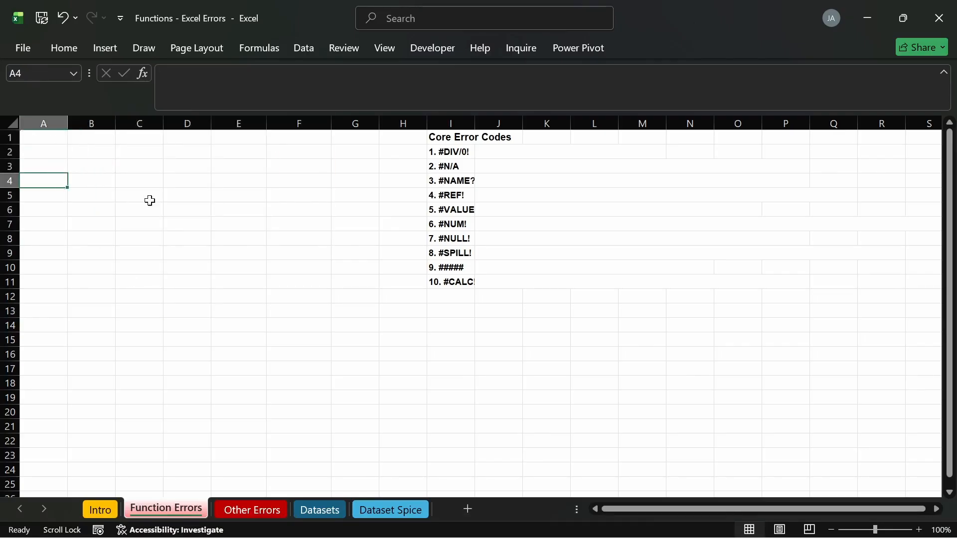
{"action": "left_click", "coordinate": [187, 212]}
{"action": "left_click", "coordinate": [233, 239]}
{"action": "left_click", "coordinate": [260, 267]}
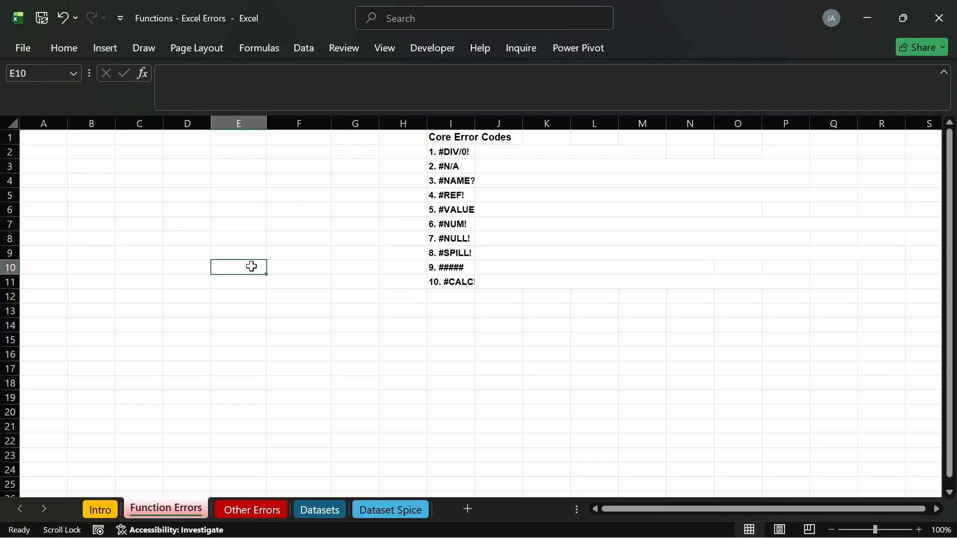
Open the Datasets sheet and examine the product table's Product, Quantity and Discount entries.
{"action": "left_click", "coordinate": [317, 507]}
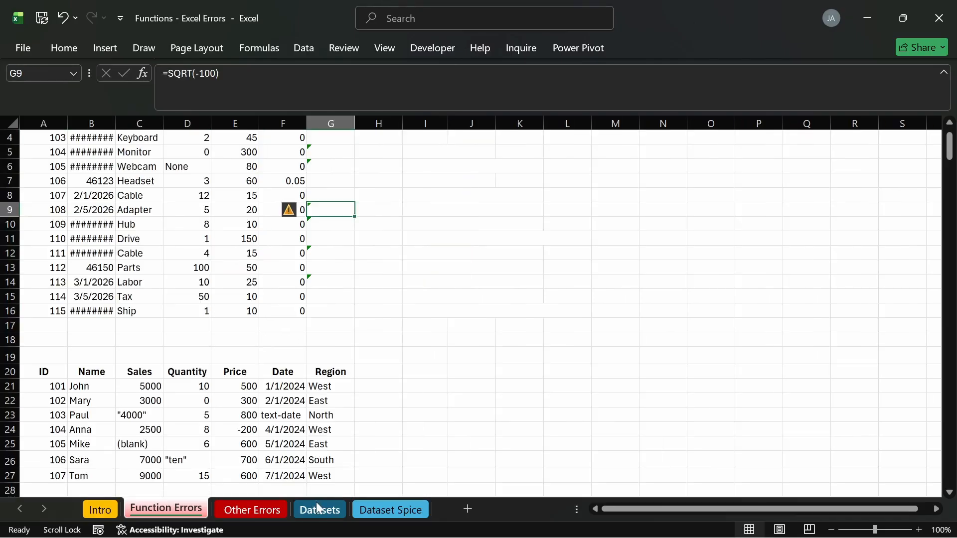
{"action": "left_click", "coordinate": [63, 142]}
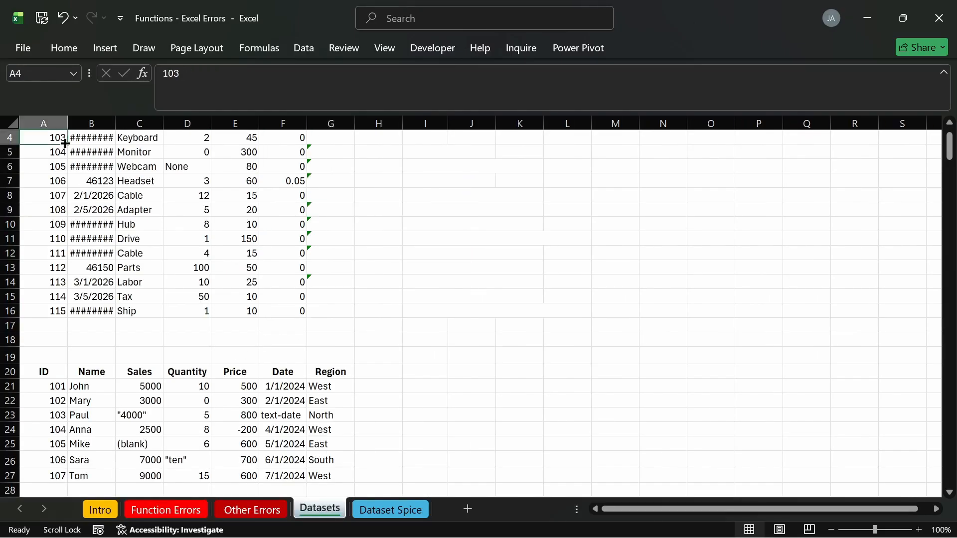
{"action": "left_click_drag", "start_coordinate": [55, 140], "coordinate": [272, 310]}
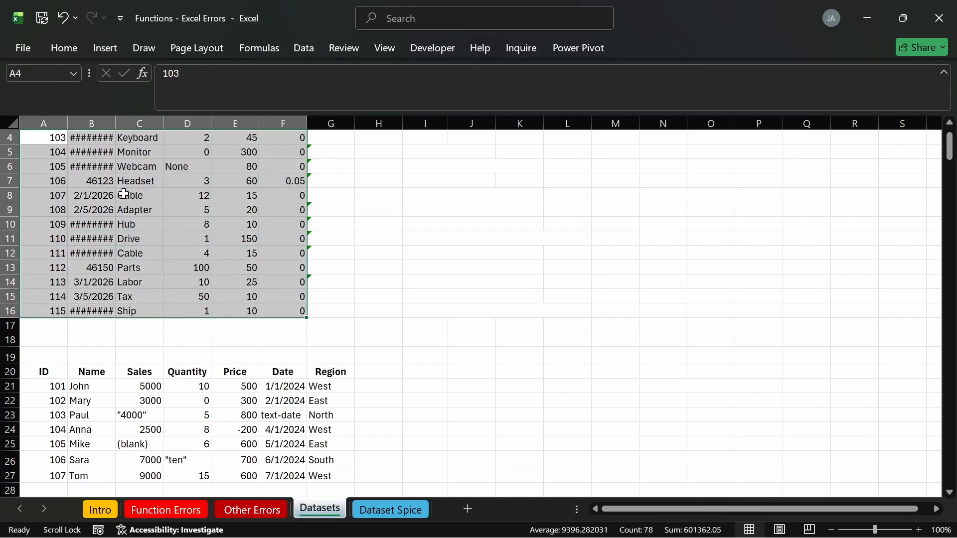
{"action": "left_click", "coordinate": [132, 237]}
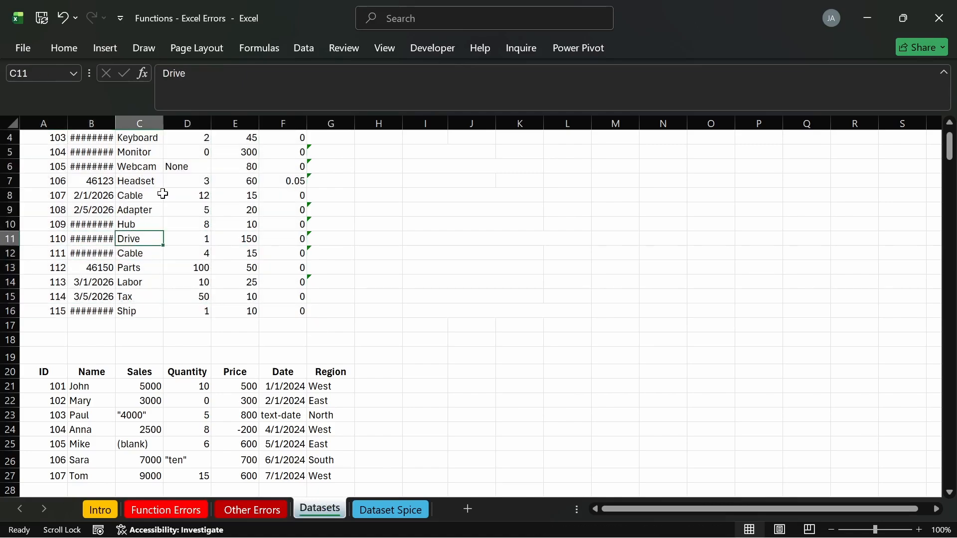
{"action": "left_click", "coordinate": [191, 166]}
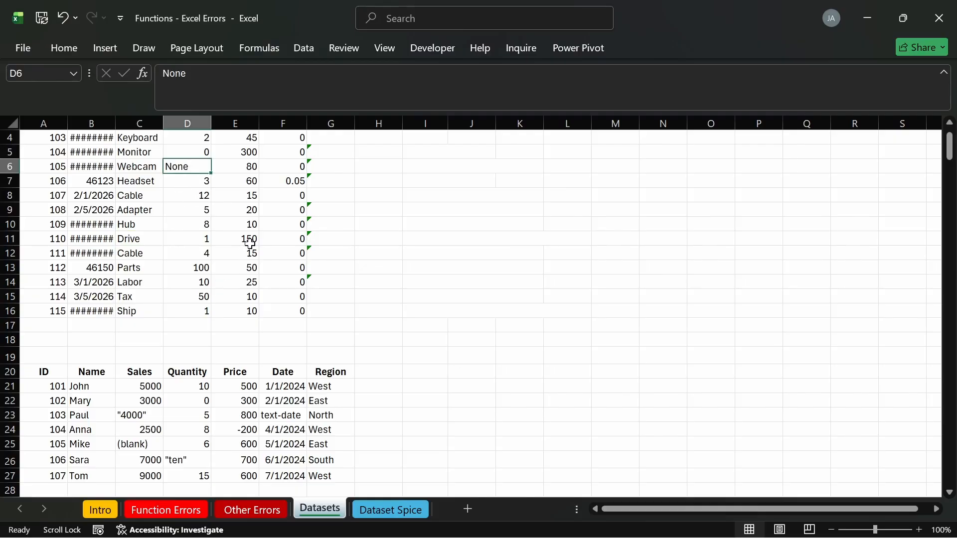
{"action": "left_click", "coordinate": [286, 179]}
{"action": "left_click", "coordinate": [284, 166]}
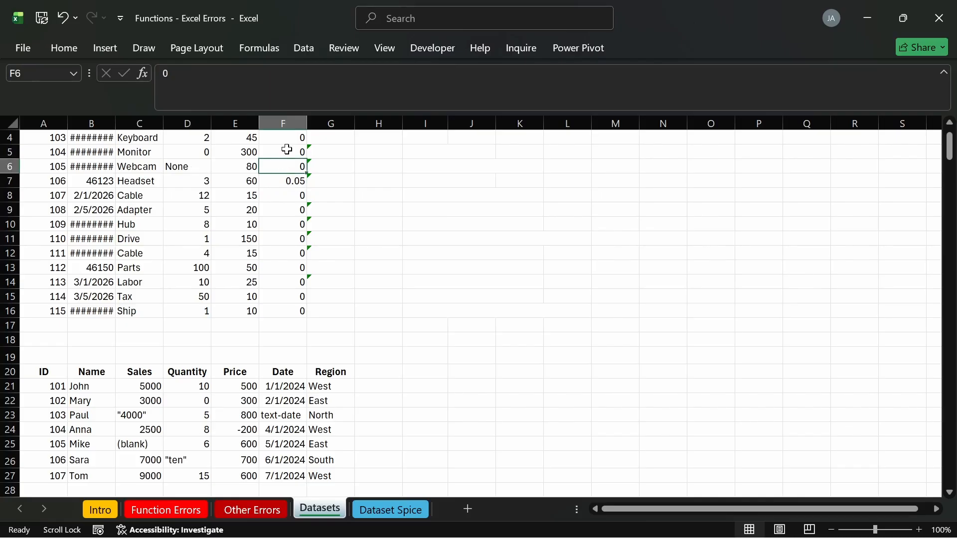
{"action": "left_click", "coordinate": [285, 152]}
{"action": "scroll", "coordinate": [280, 161], "scroll_direction": "up", "scroll_amount": 1}
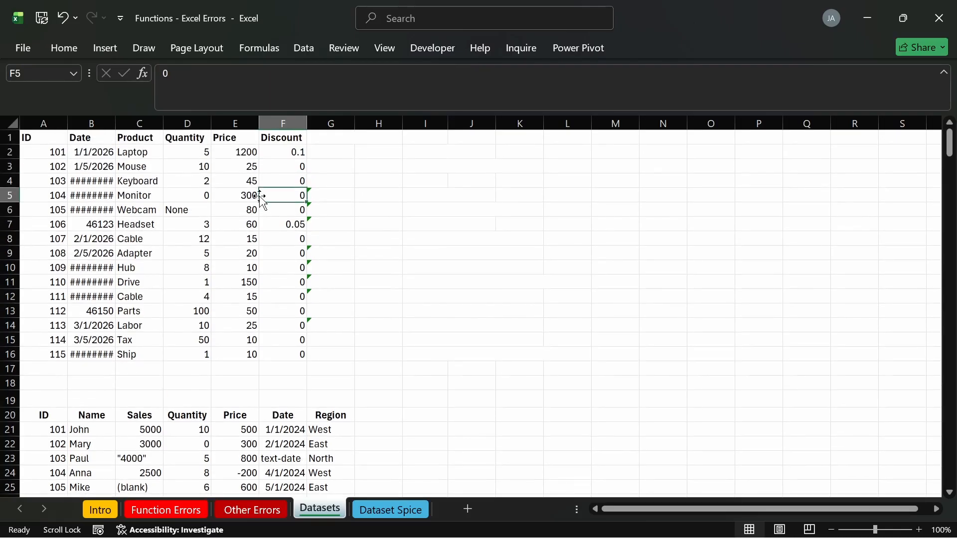
{"action": "left_click", "coordinate": [276, 152]}
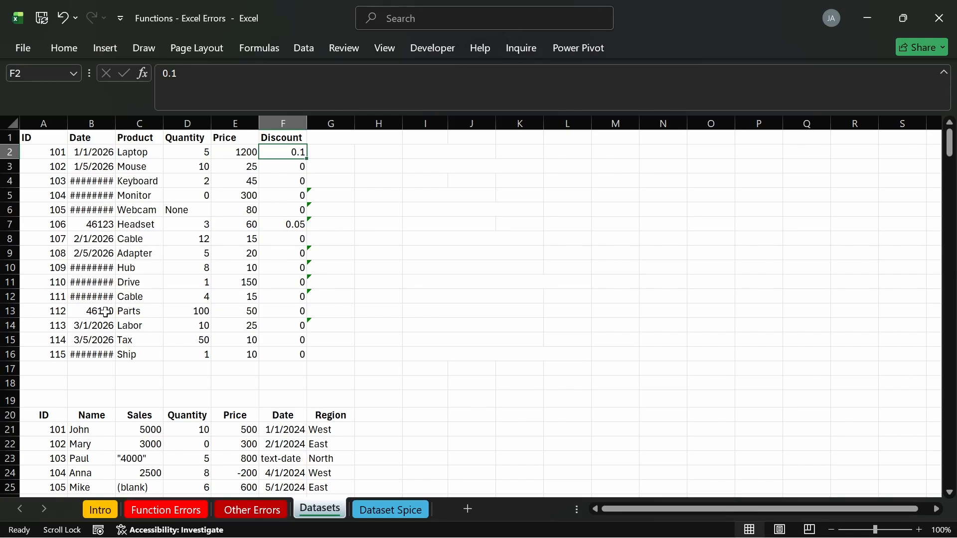
Examine the second dataset, headed in row 20, for irregular entries in its Sales, Quantity, Price and Date columns.
{"action": "scroll", "coordinate": [149, 308], "scroll_direction": "down", "scroll_amount": 1}
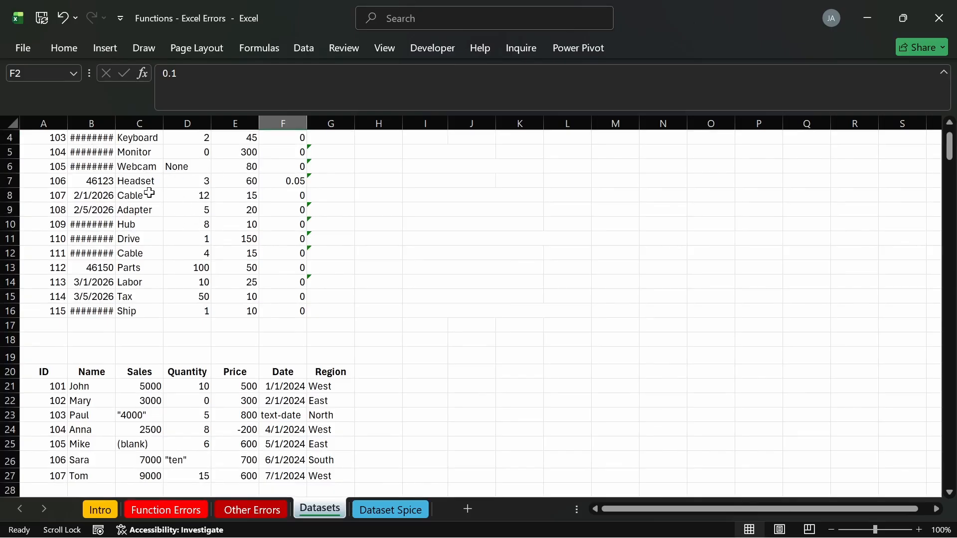
{"action": "scroll", "coordinate": [147, 239], "scroll_direction": "down", "scroll_amount": 2}
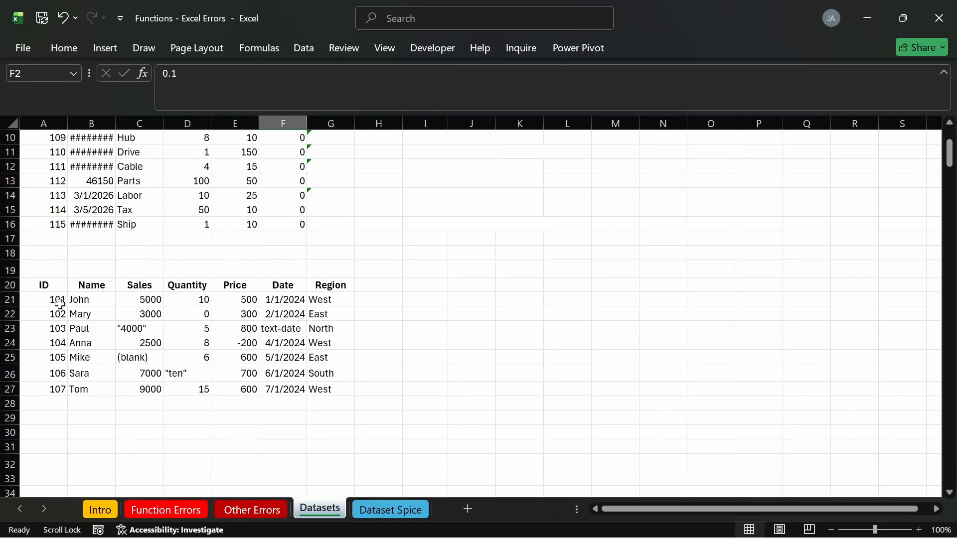
{"action": "left_click", "coordinate": [145, 327]}
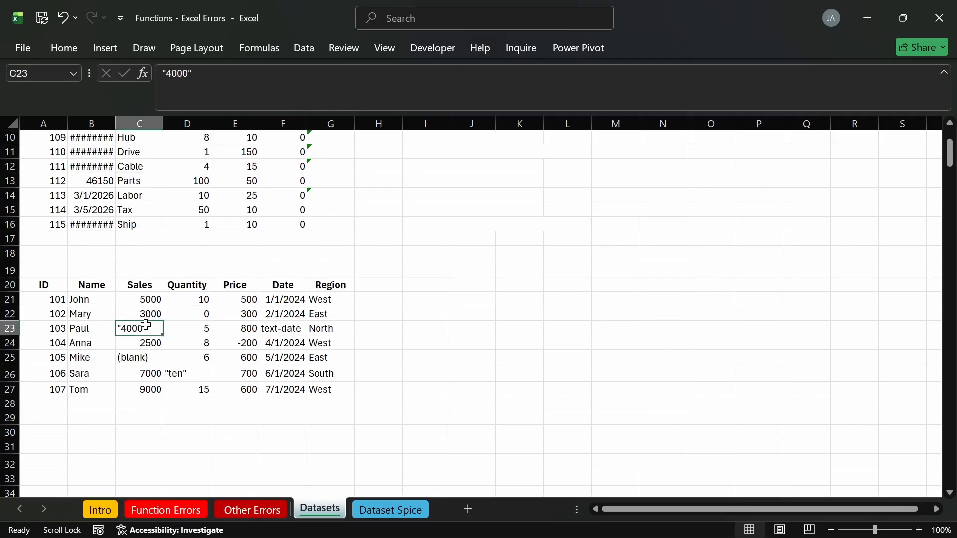
{"action": "left_click", "coordinate": [141, 355]}
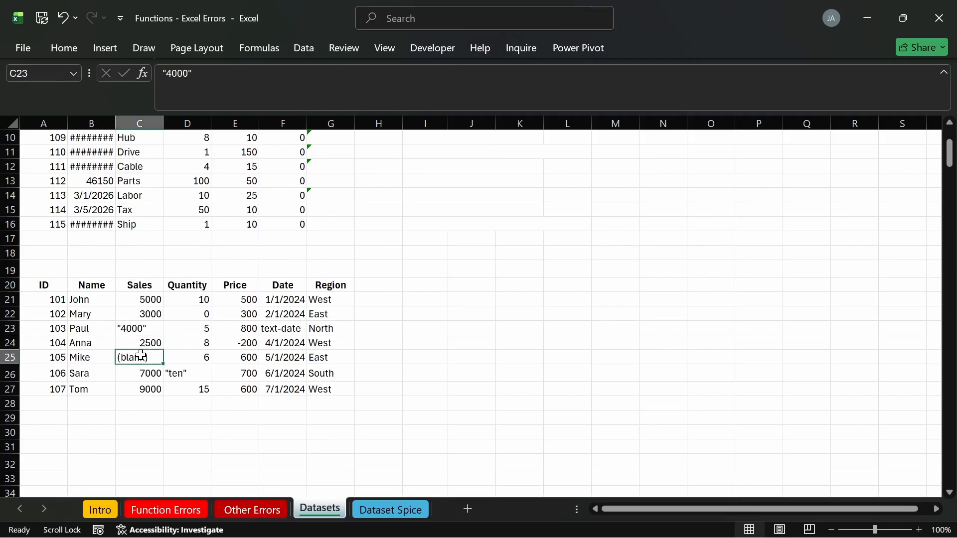
{"action": "left_click", "coordinate": [186, 371]}
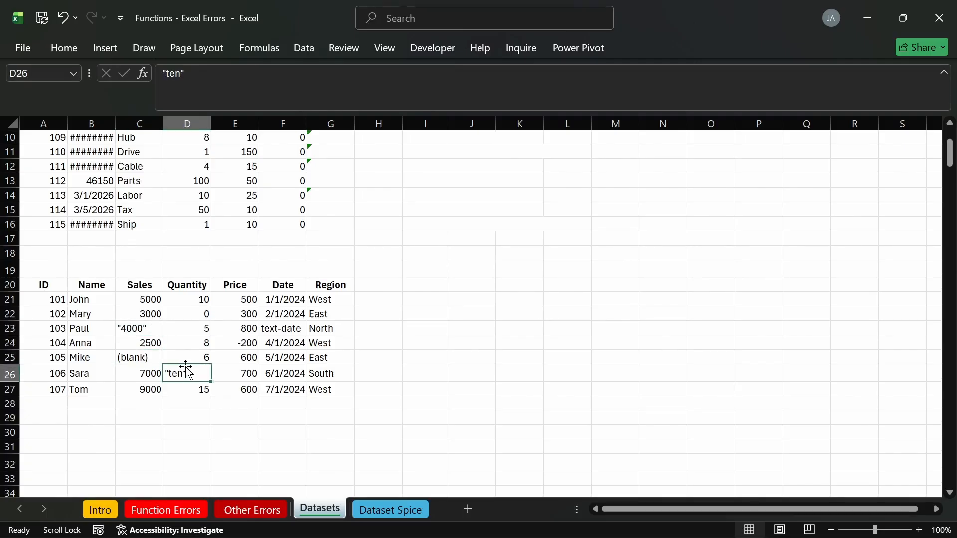
{"action": "left_click", "coordinate": [247, 344]}
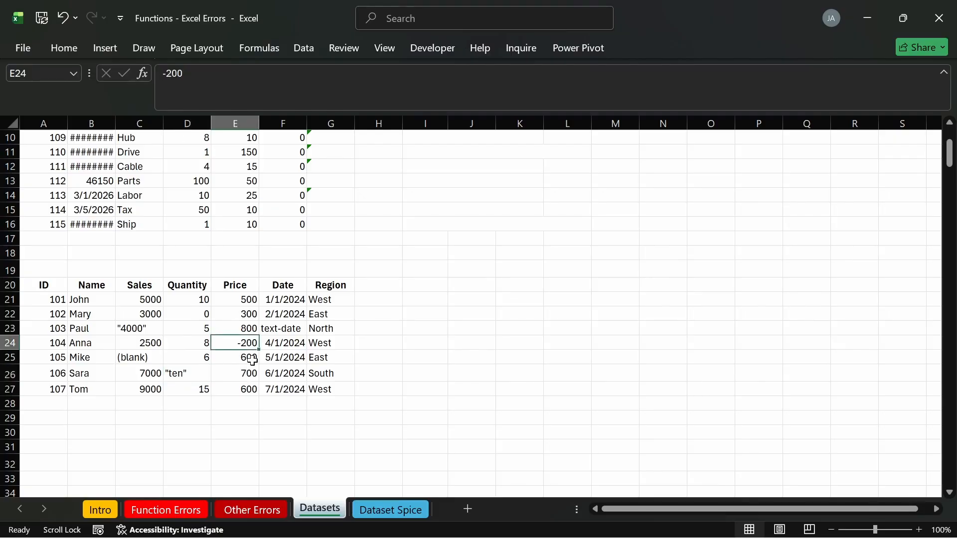
{"action": "left_click", "coordinate": [280, 332]}
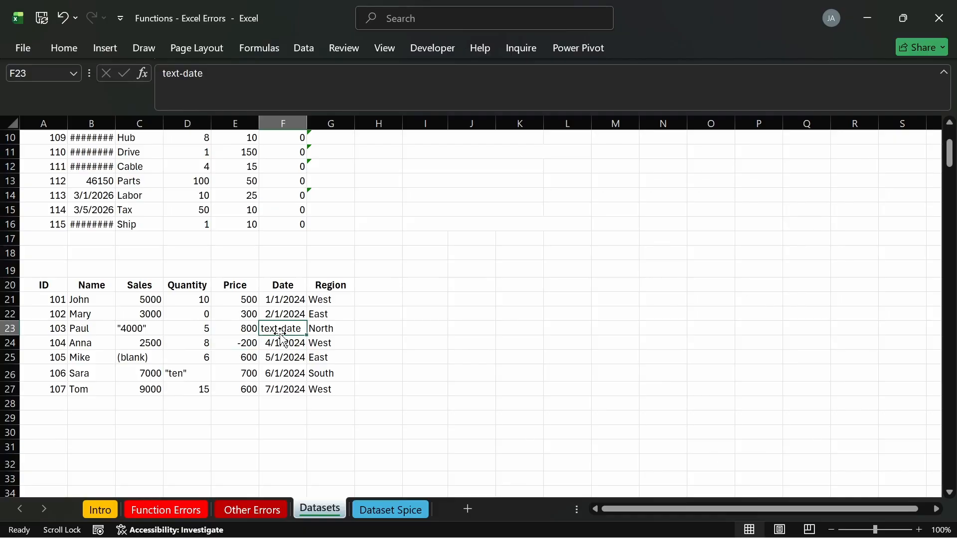
Review the practice datasets again, from the sales records back up to the product table.
{"action": "left_click", "coordinate": [221, 353]}
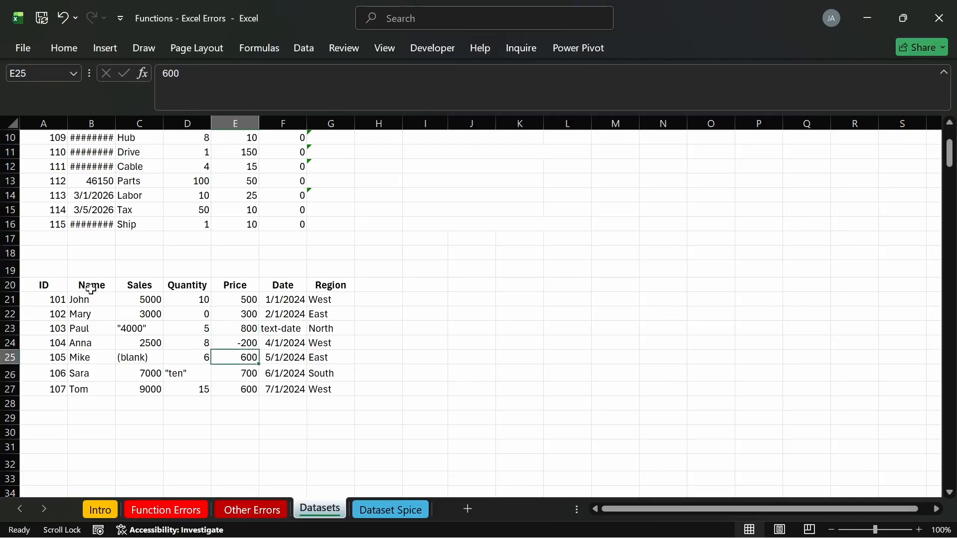
{"action": "scroll", "coordinate": [94, 275], "scroll_direction": "up", "scroll_amount": 3}
{"action": "scroll", "coordinate": [114, 244], "scroll_direction": "down", "scroll_amount": 1}
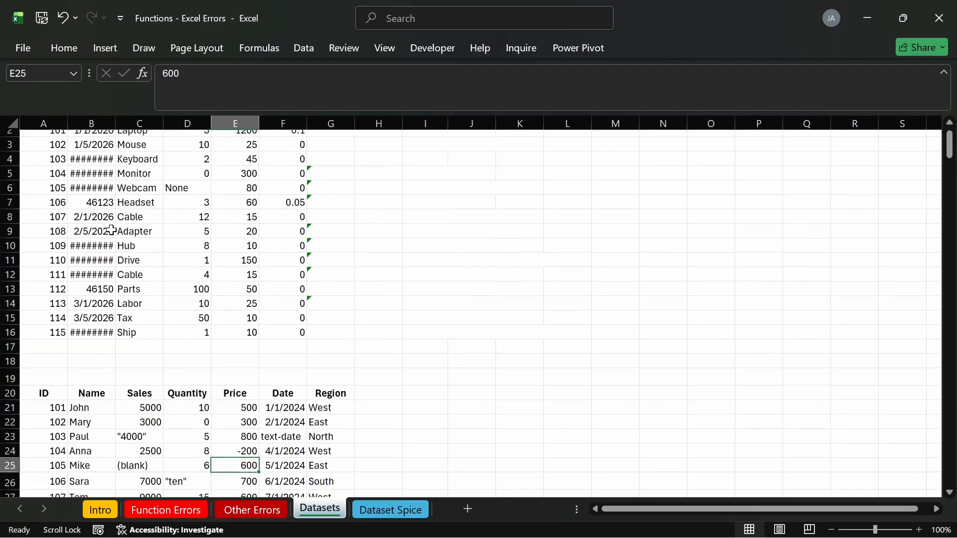
{"action": "left_click", "coordinate": [132, 343]}
{"action": "scroll", "coordinate": [133, 343], "scroll_direction": "up", "scroll_amount": 1}
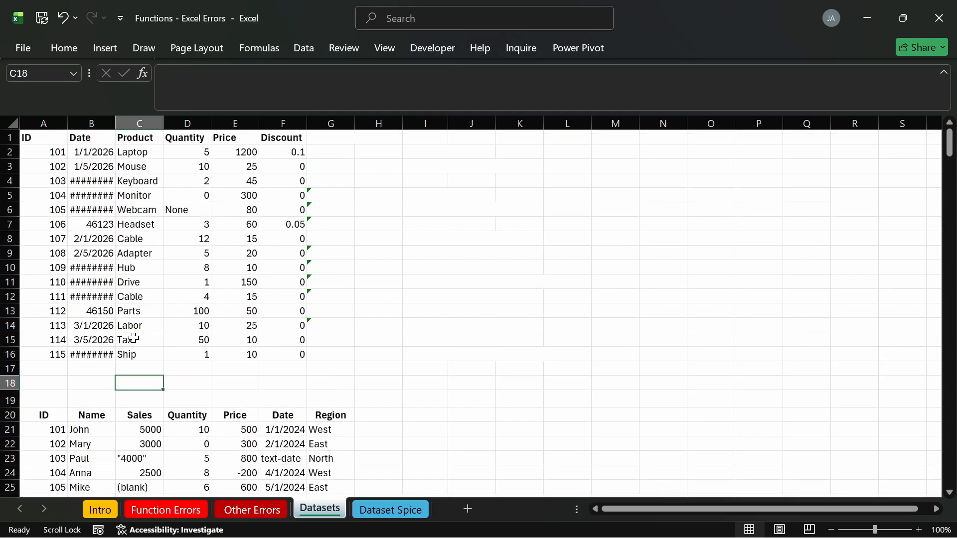
{"action": "left_click", "coordinate": [142, 368]}
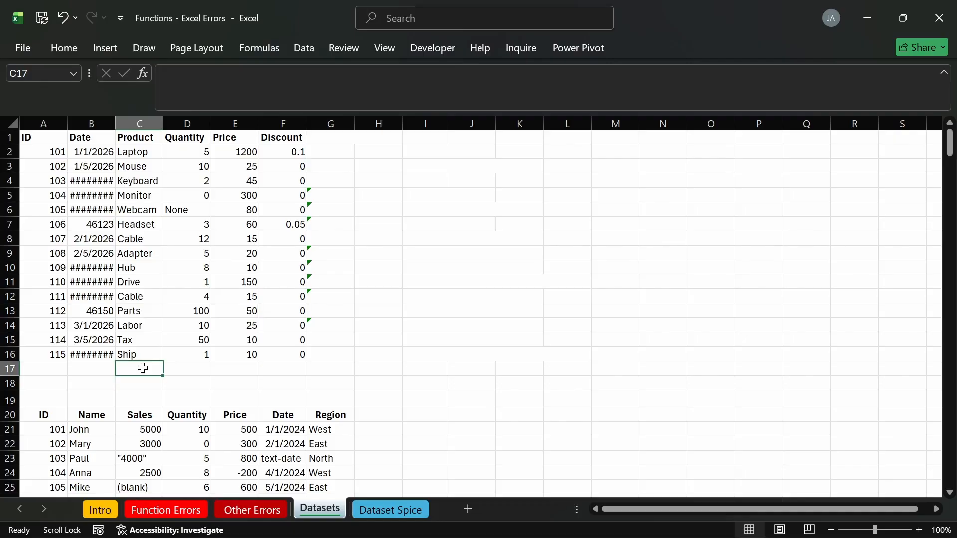
Copy the product table A1:F16 from the Datasets sheet to cell A1 of the Function Errors sheet.
{"action": "left_click_drag", "start_coordinate": [43, 138], "coordinate": [276, 349]}
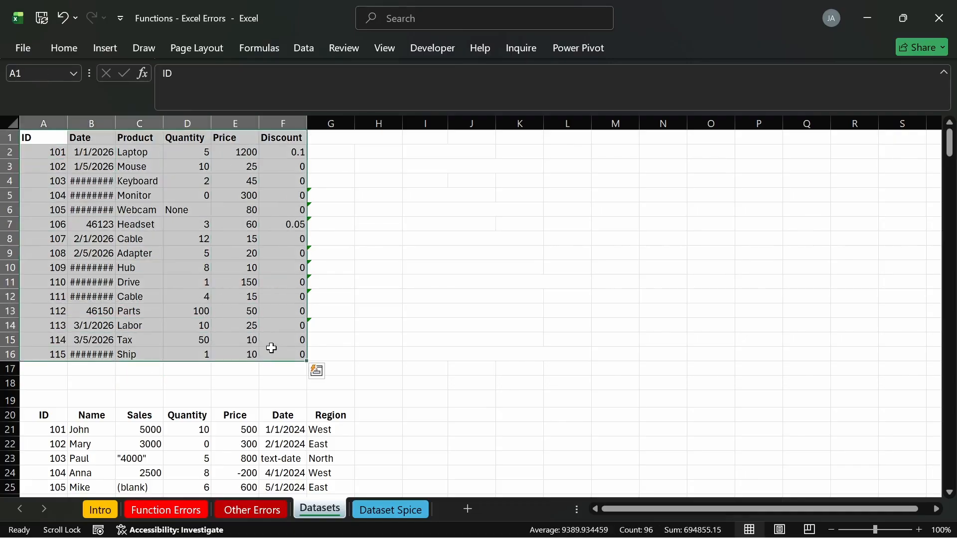
{"action": "key", "text": "ctrl+c"}
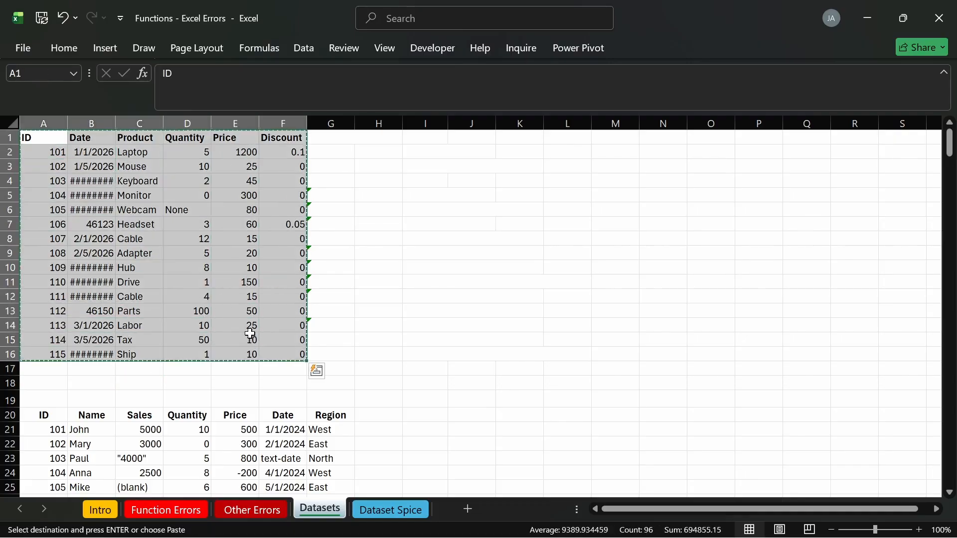
{"action": "left_click", "coordinate": [136, 511]}
{"action": "left_click", "coordinate": [43, 145]}
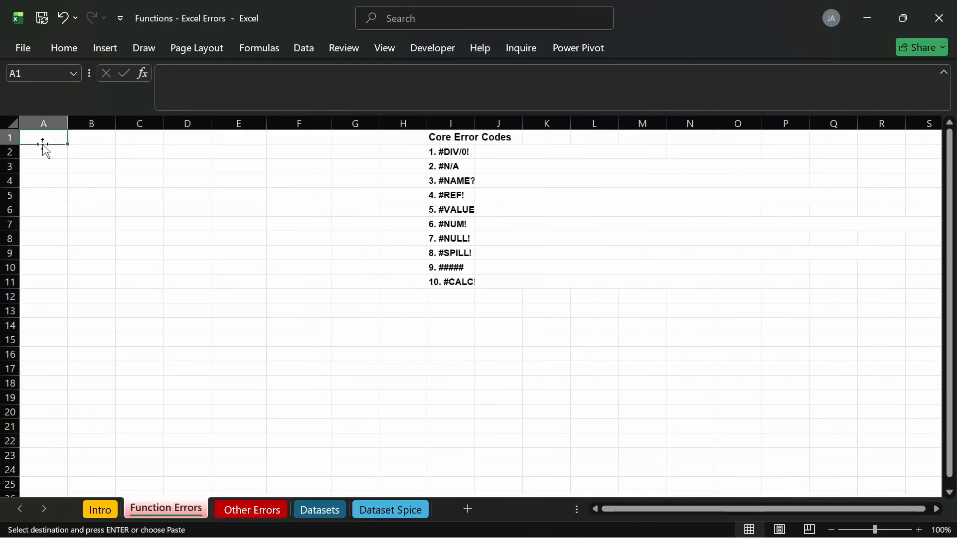
{"action": "key", "text": "ctrl+v"}
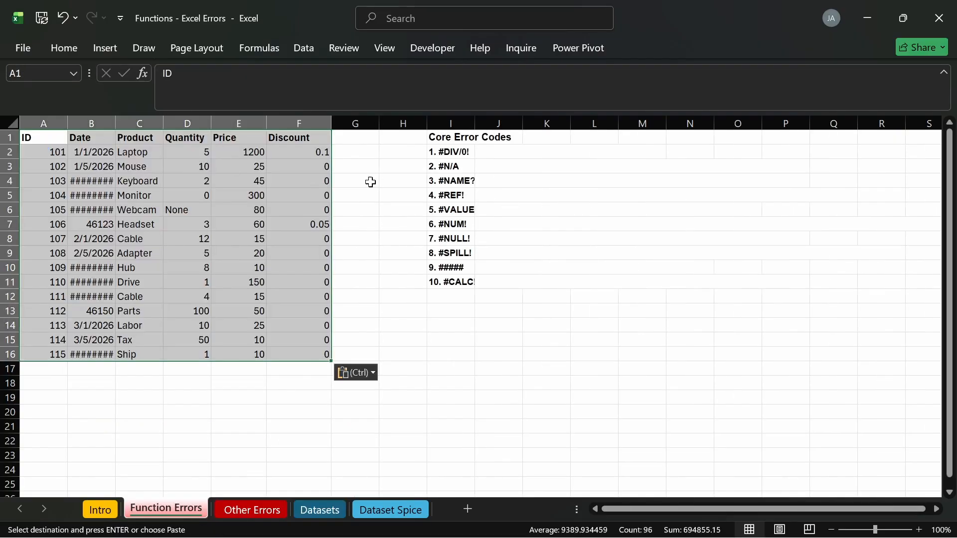
{"action": "left_click", "coordinate": [370, 182]}
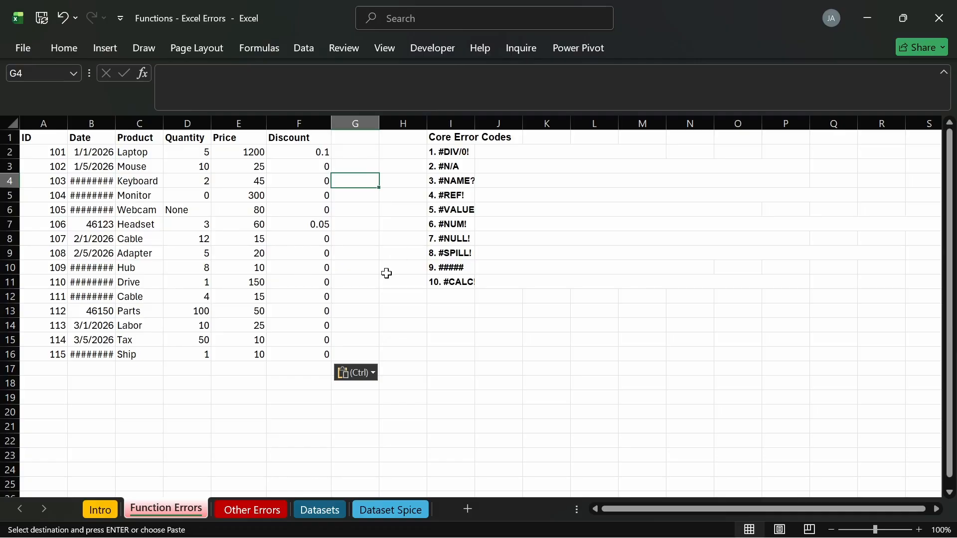
{"action": "left_click", "coordinate": [253, 387]}
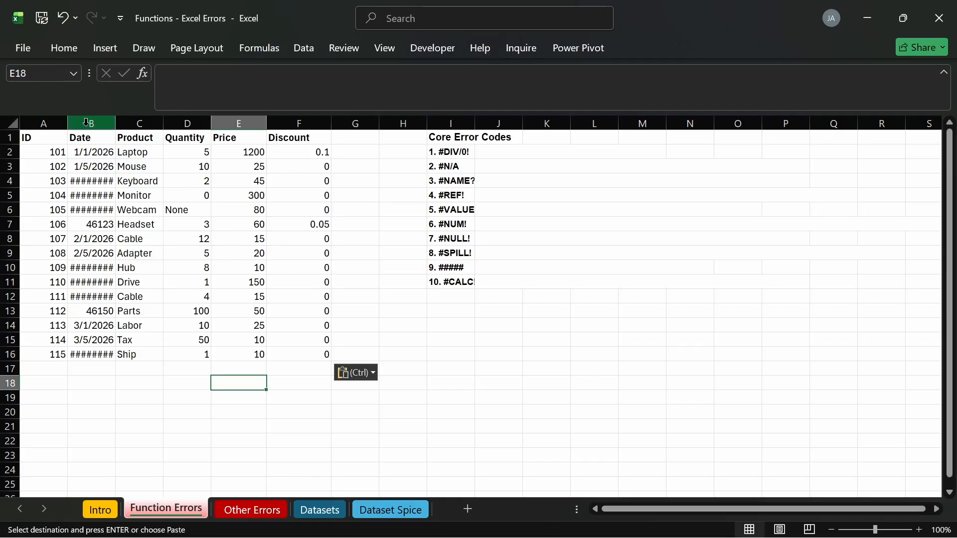
Autofit the Date column's width to its contents and check the non-date entries in B7 and B13.
{"action": "left_click", "coordinate": [101, 182]}
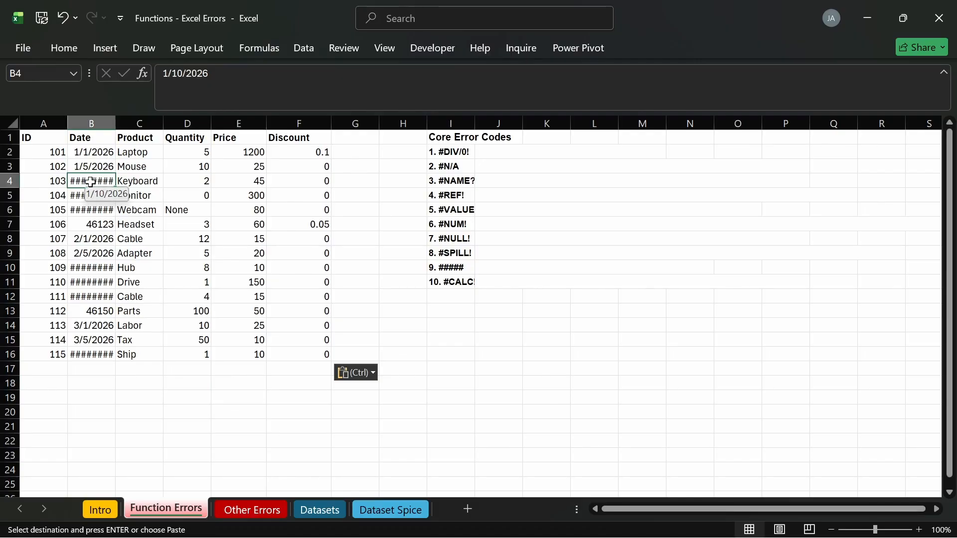
{"action": "double_click", "coordinate": [116, 123]}
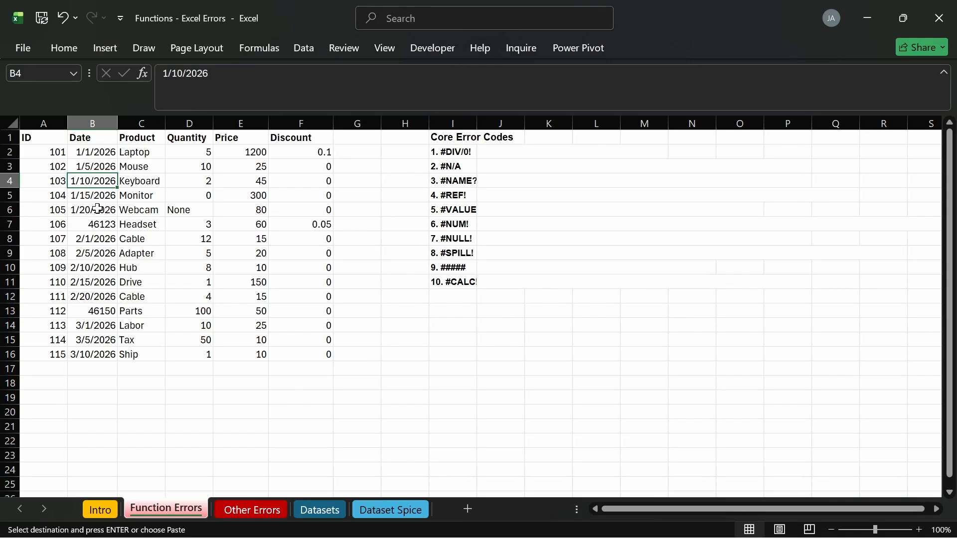
{"action": "left_click", "coordinate": [98, 225]}
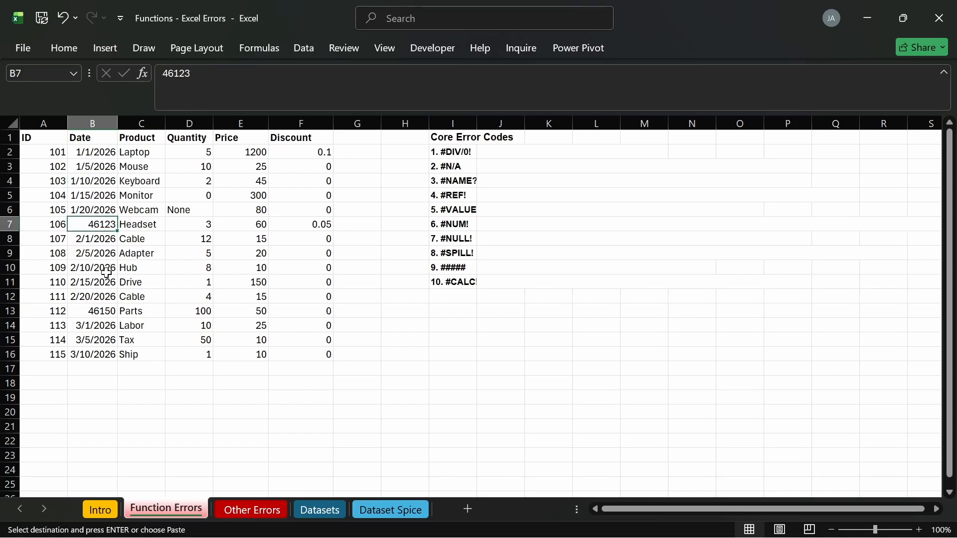
{"action": "left_click", "coordinate": [108, 312]}
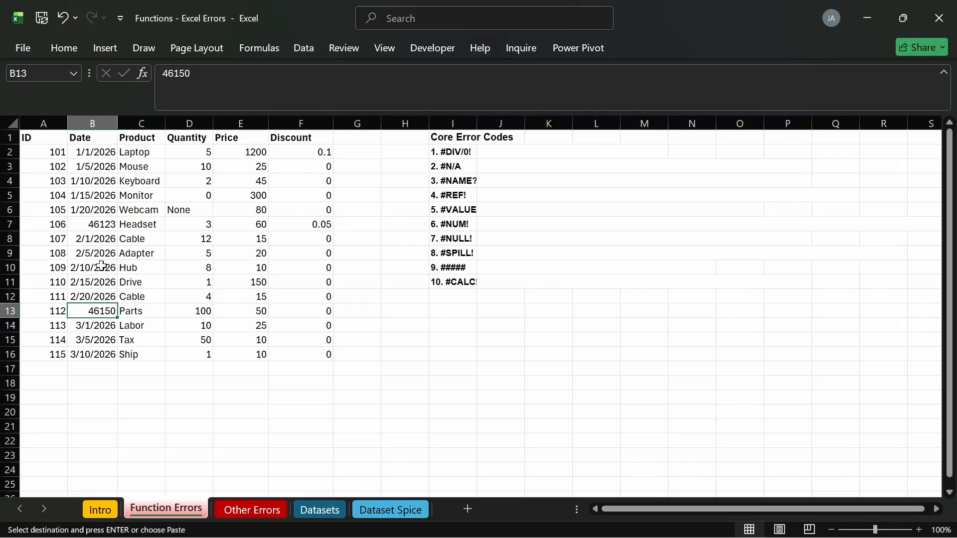
{"action": "left_click", "coordinate": [104, 226]}
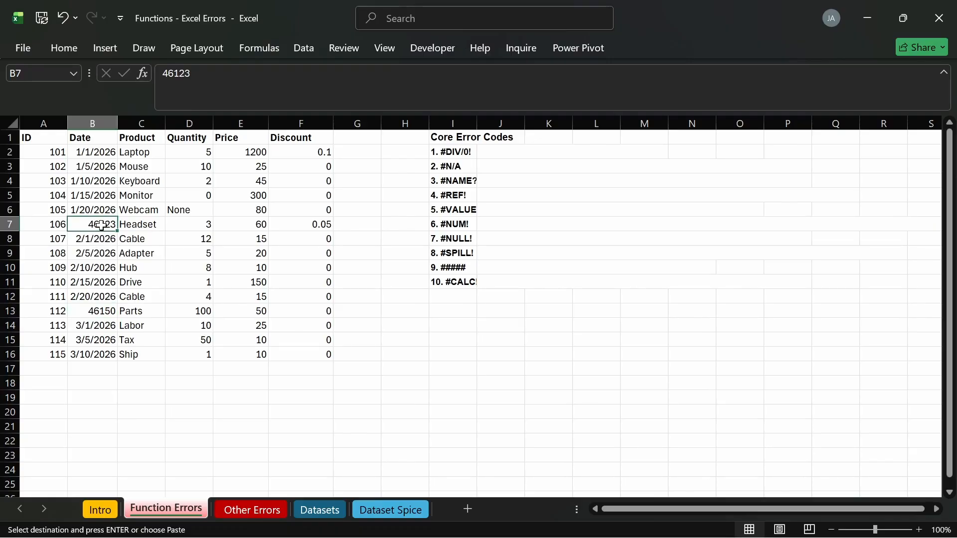
{"action": "left_click", "coordinate": [95, 313]}
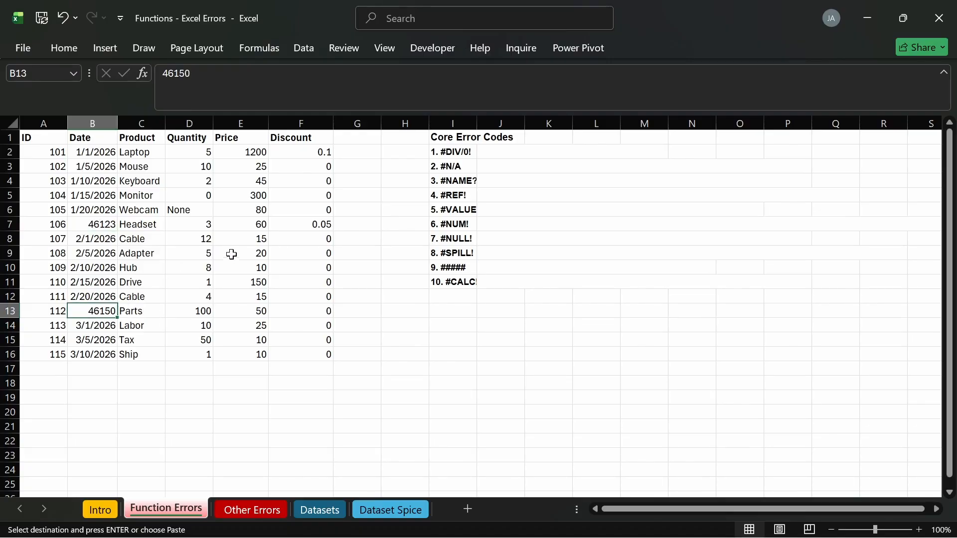
Reveal the hidden explanation of the ##### error in J10 by setting its font colour to Automatic.
{"action": "left_click", "coordinate": [450, 269]}
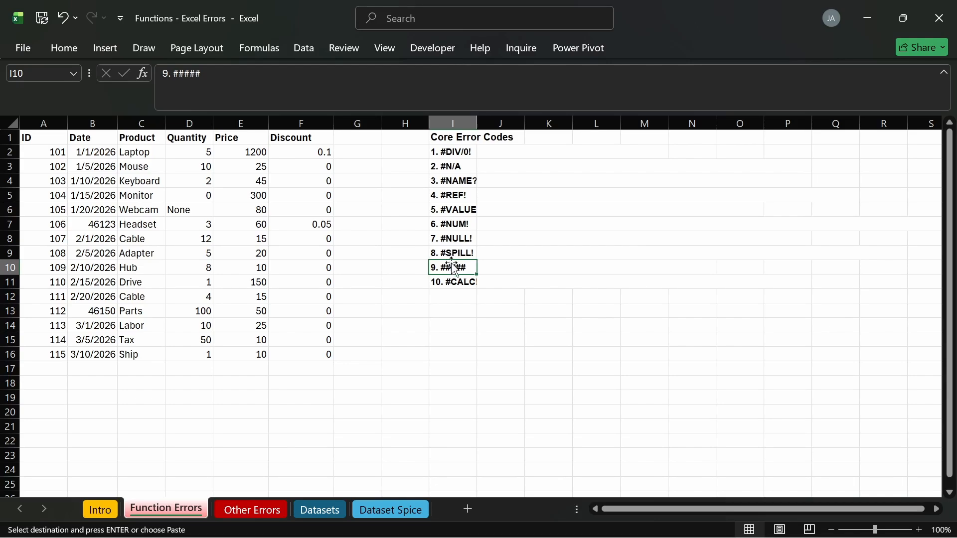
{"action": "left_click", "coordinate": [495, 270]}
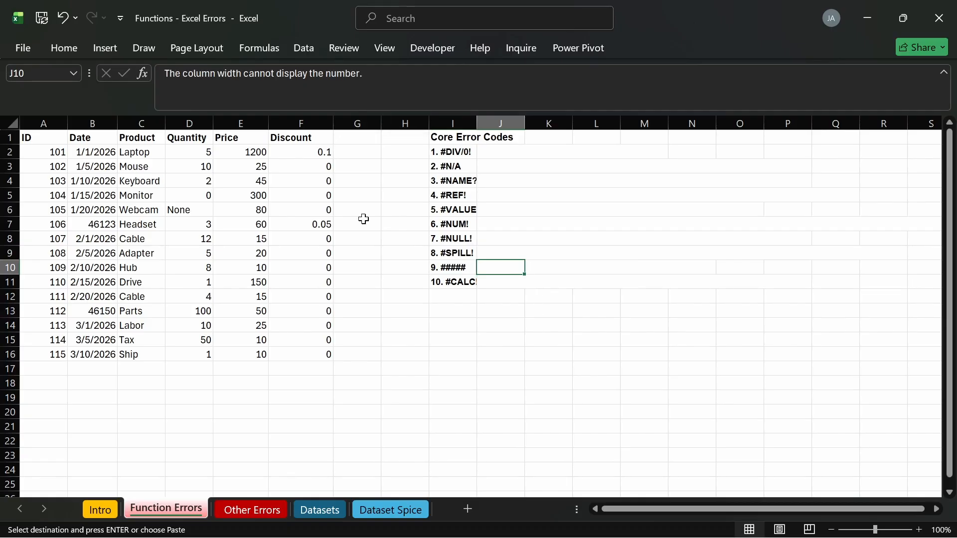
{"action": "left_click", "coordinate": [62, 46]}
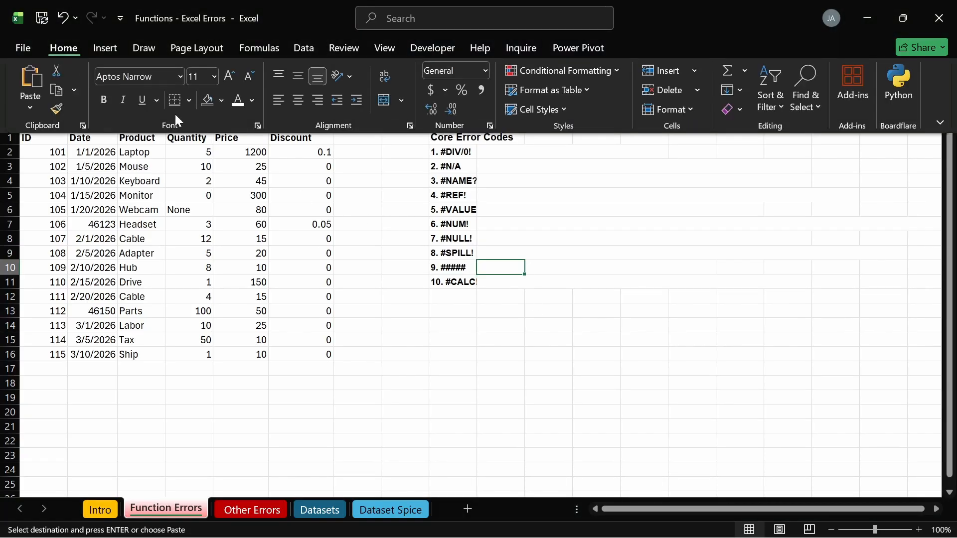
{"action": "left_click", "coordinate": [251, 100]}
{"action": "left_click", "coordinate": [271, 152]}
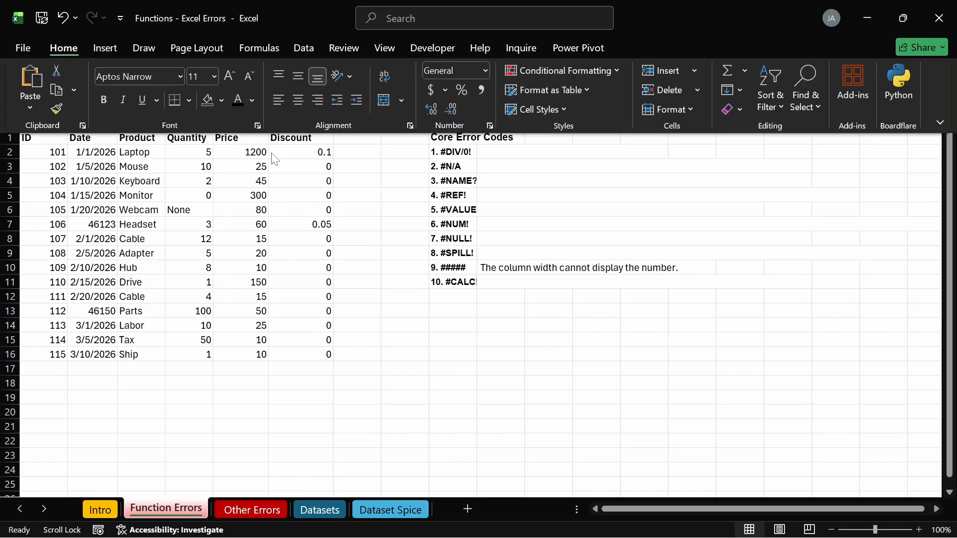
{"action": "left_click", "coordinate": [388, 387]}
{"action": "left_click", "coordinate": [417, 379]}
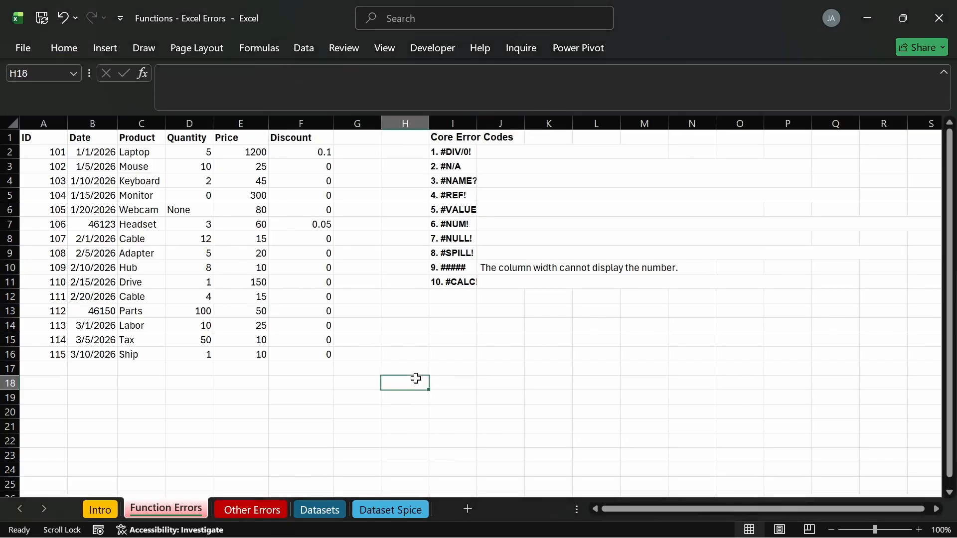
Fill the ##### entry in I10 with the light green theme colour to mark it as covered.
{"action": "left_click", "coordinate": [451, 271]}
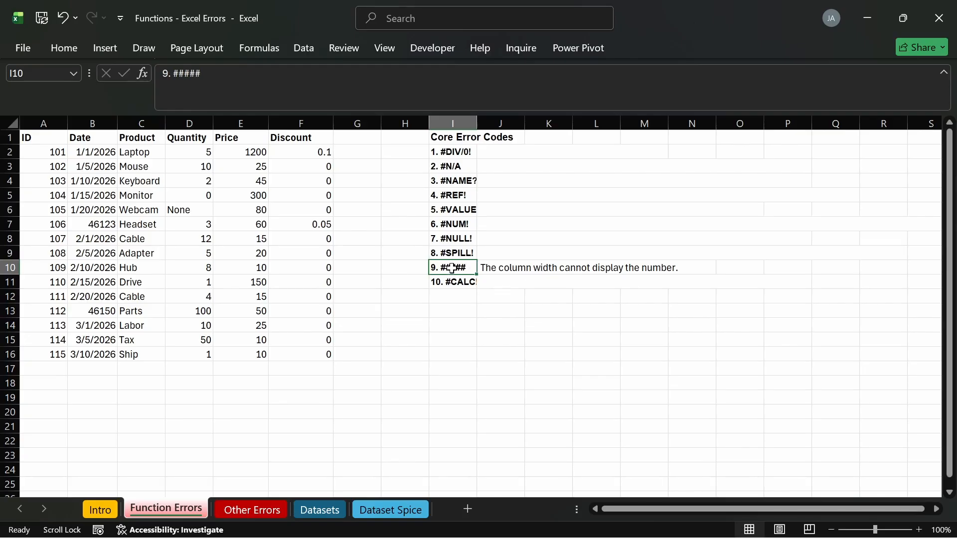
{"action": "left_click", "coordinate": [79, 46]}
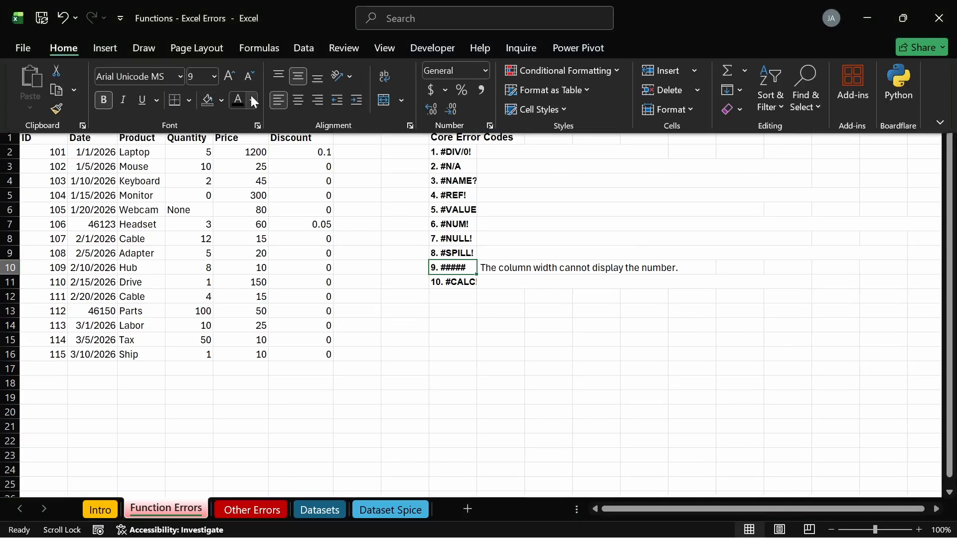
{"action": "left_click", "coordinate": [253, 100]}
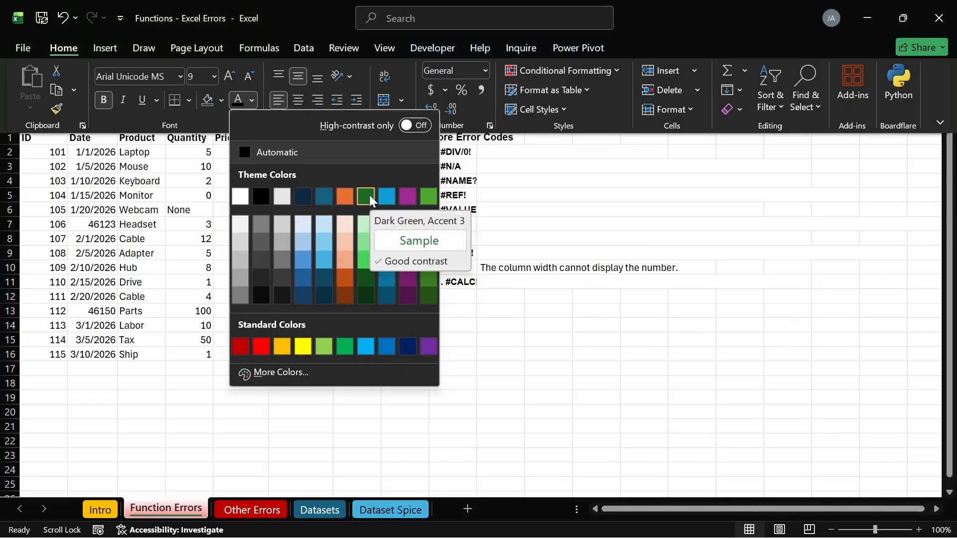
{"action": "left_click", "coordinate": [223, 103]}
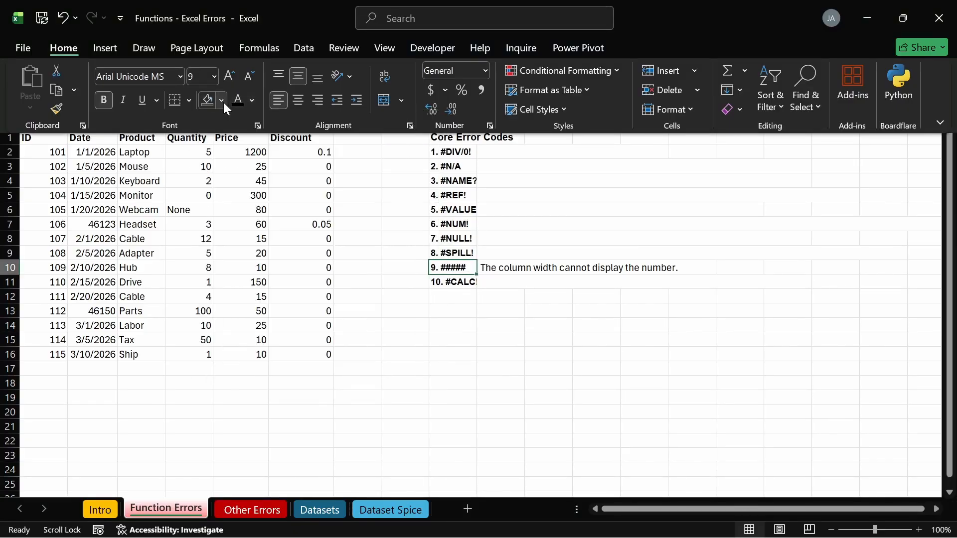
{"action": "left_click", "coordinate": [223, 102]}
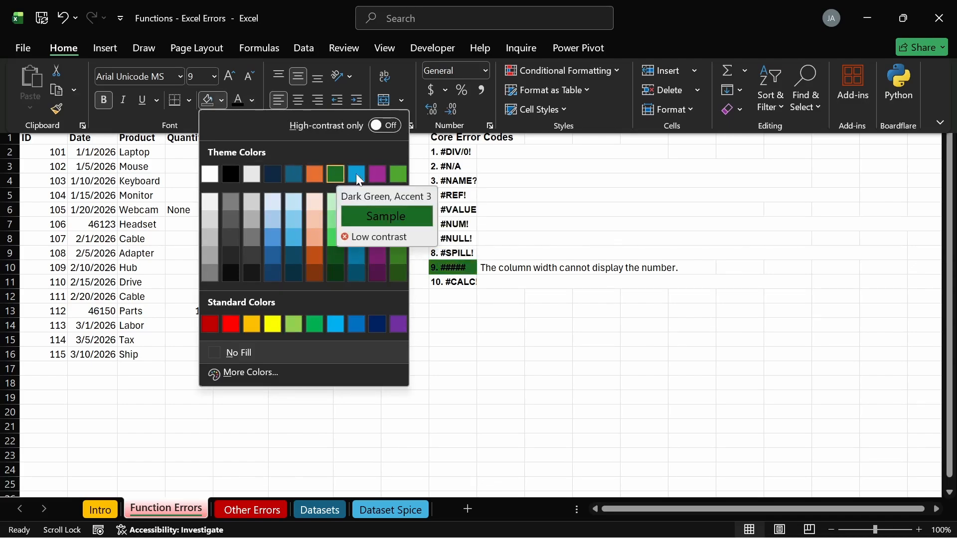
{"action": "left_click", "coordinate": [399, 174]}
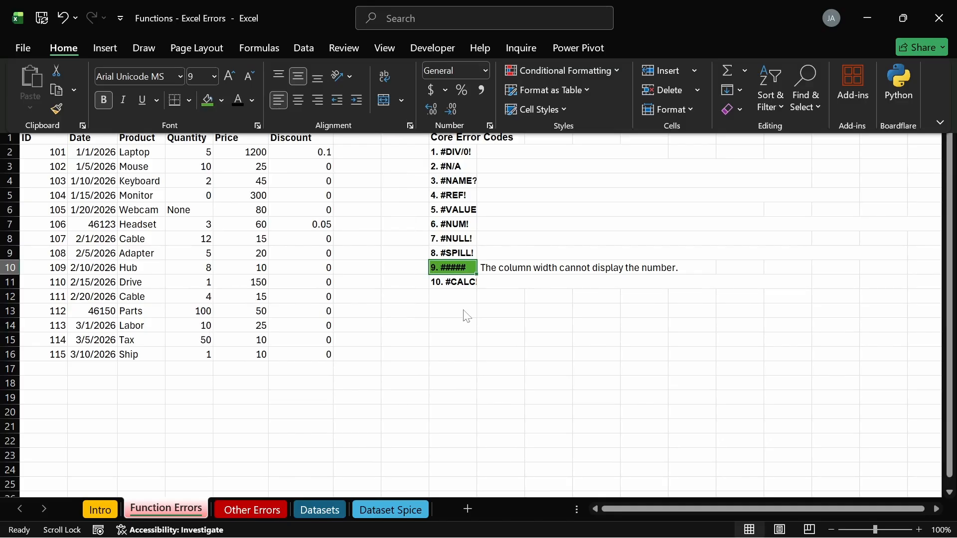
{"action": "left_click", "coordinate": [500, 296]}
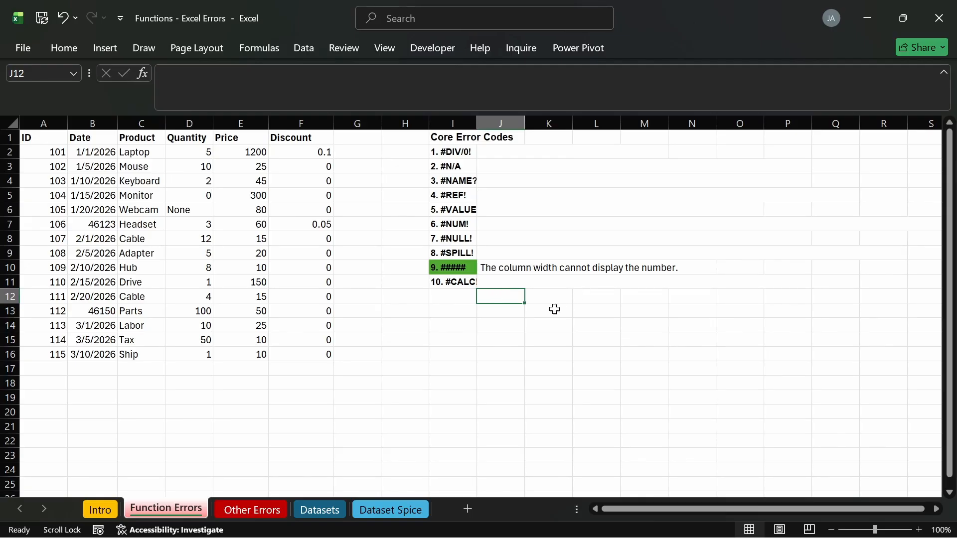
Reword the explanation in J10 to "The column width cannot display the value.".
{"action": "double_click", "coordinate": [503, 267]}
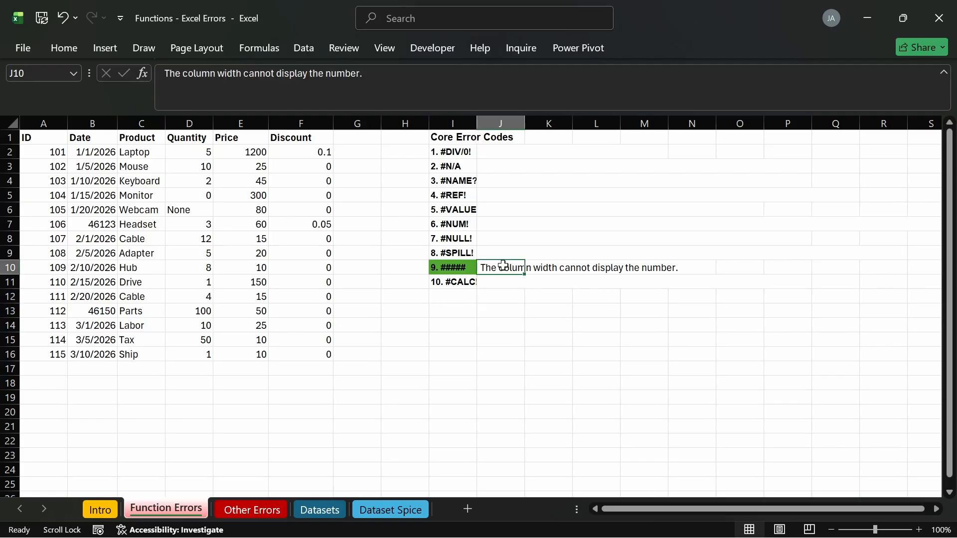
{"action": "left_click_drag", "start_coordinate": [640, 267], "coordinate": [678, 267]}
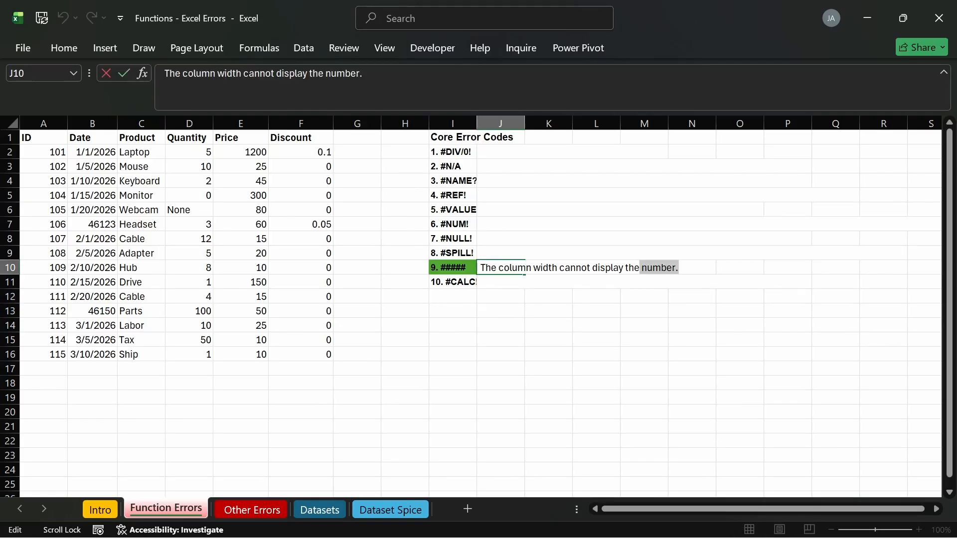
{"action": "type", "text": "value"}
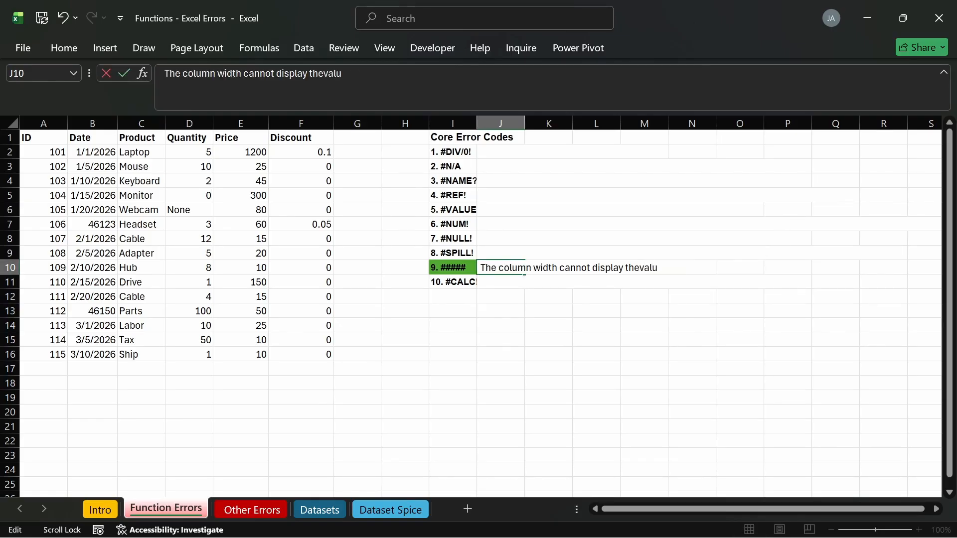
{"action": "key", "text": "BackSpace"}
{"action": "key", "text": "BackSpace"}
{"action": "key", "text": "BackSpace"}
{"action": "key", "text": "BackSpace"}
{"action": "key", "text": "BackSpace"}
{"action": "type", "text": "value."}
{"action": "key", "text": "Return"}
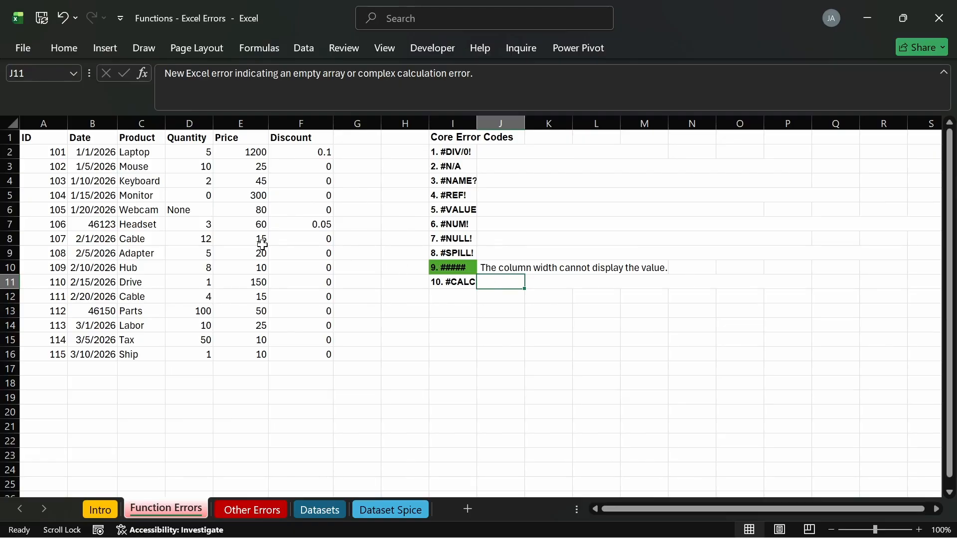
Look at the #VALUE! and #NUM! entries in the core error code list.
{"action": "left_click", "coordinate": [370, 316]}
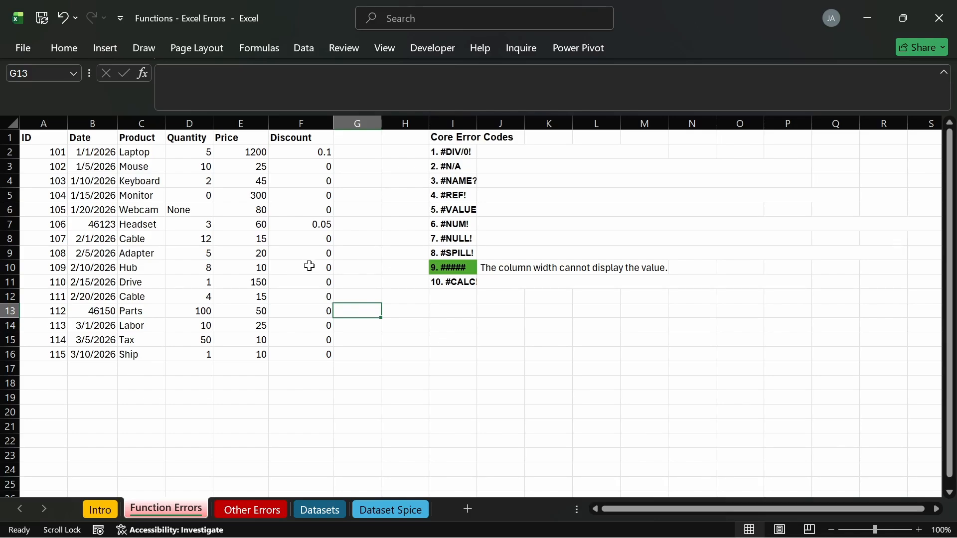
{"action": "left_click", "coordinate": [453, 209]}
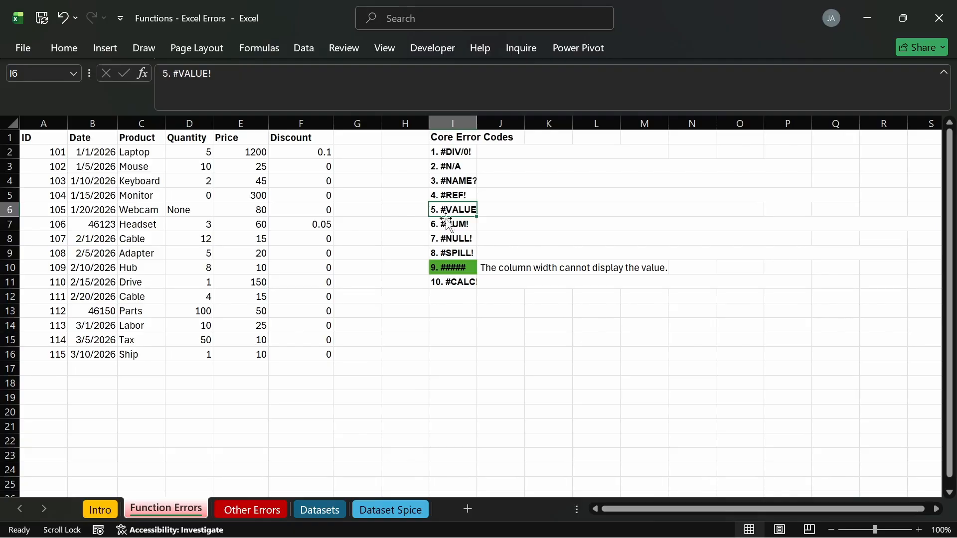
{"action": "left_click", "coordinate": [444, 225]}
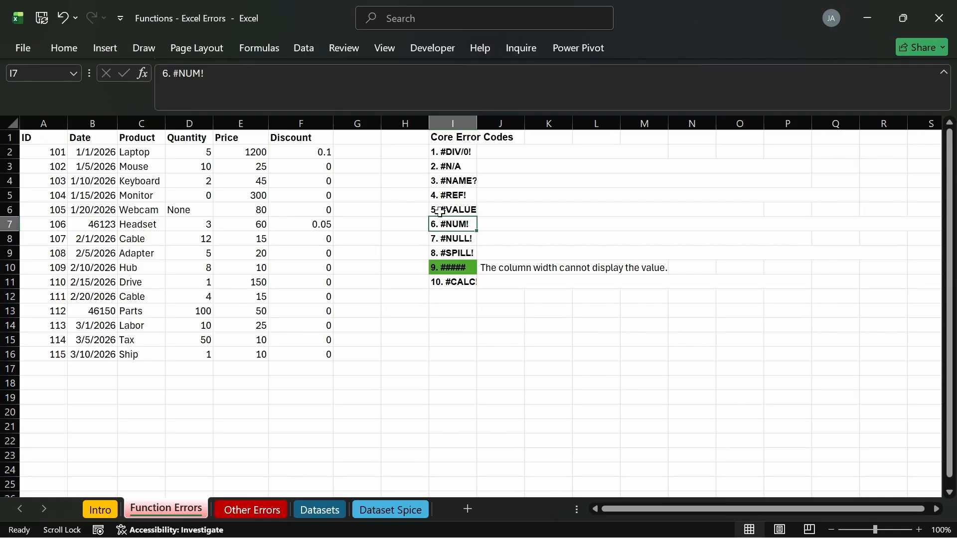
Enter a SQRT formula with the negative number -4 in G7 to demonstrate the #NUM! error.
{"action": "left_click", "coordinate": [439, 210]}
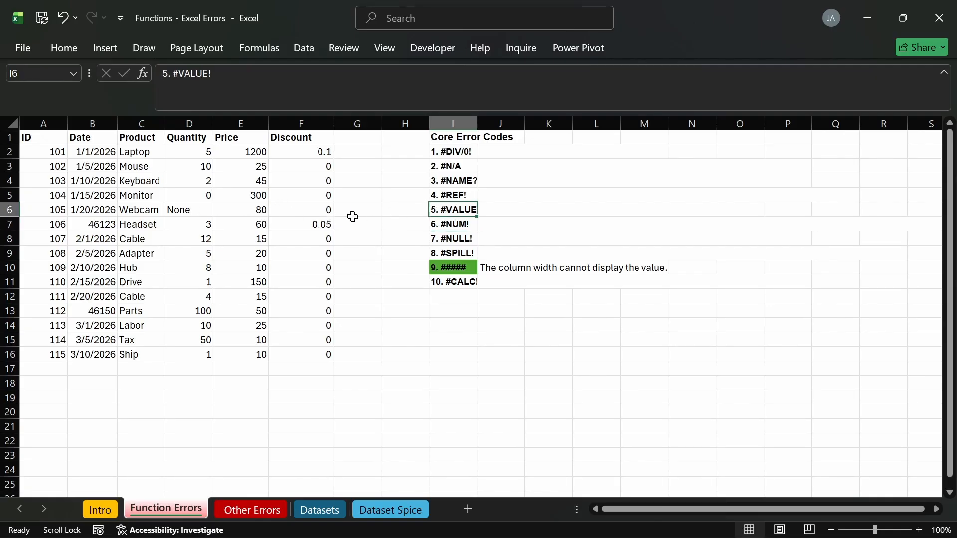
{"action": "left_click", "coordinate": [447, 224]}
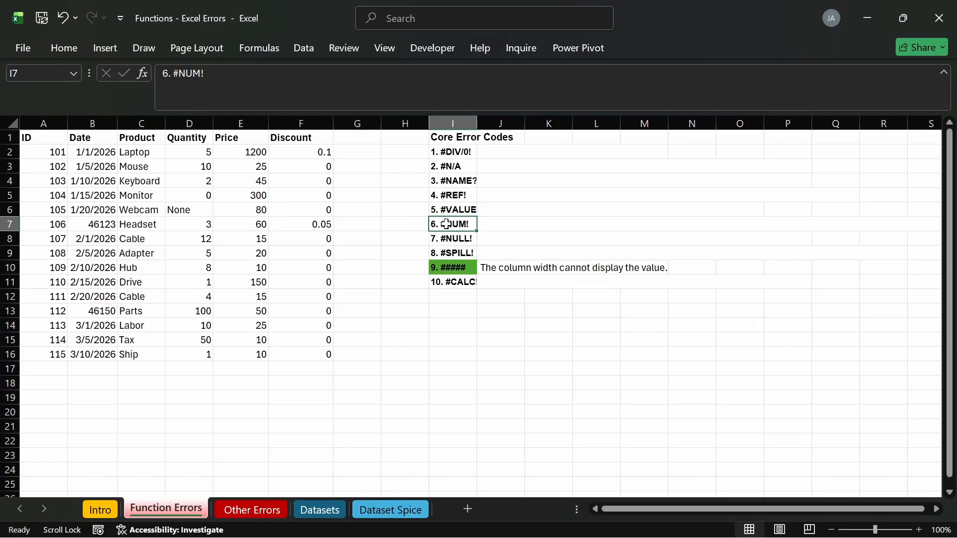
{"action": "left_click", "coordinate": [353, 227]}
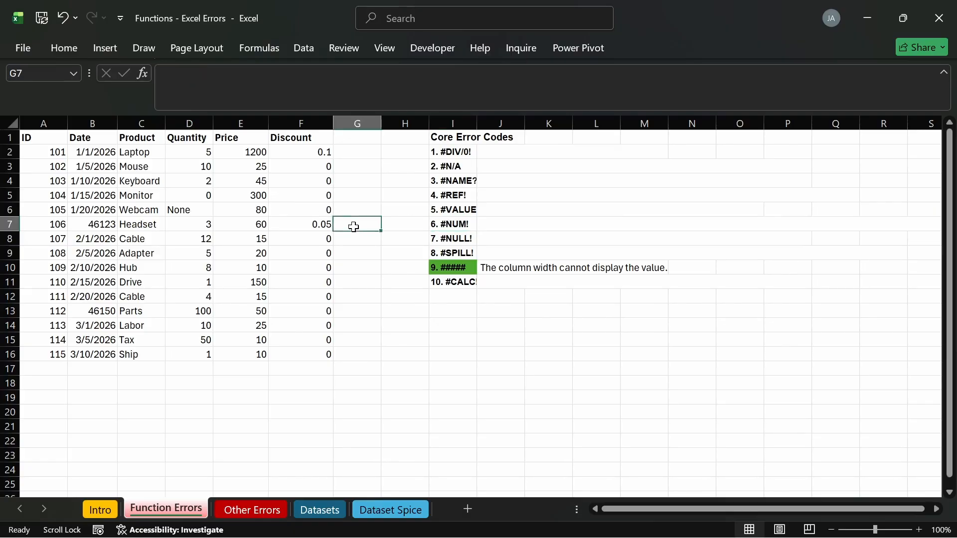
{"action": "type", "text": "=sq"}
{"action": "key", "text": "Tab"}
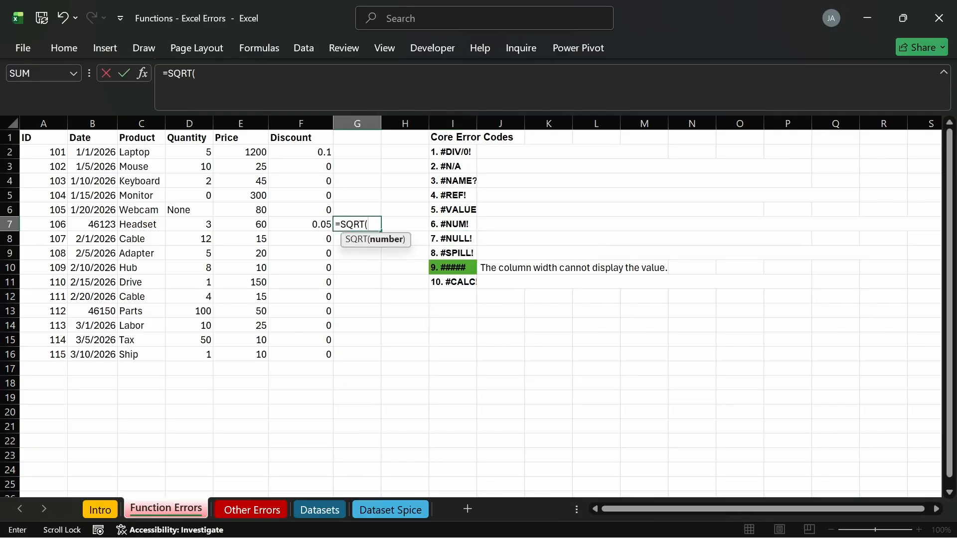
{"action": "type", "text": "-4"}
{"action": "key", "text": "Return"}
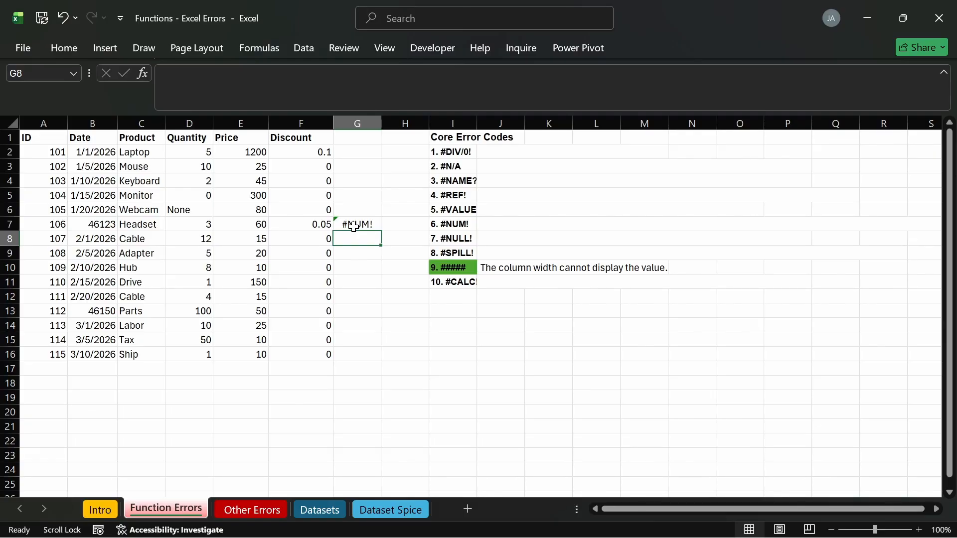
Inspect the square root formula in G7 and its error warning.
{"action": "left_click", "coordinate": [335, 223]}
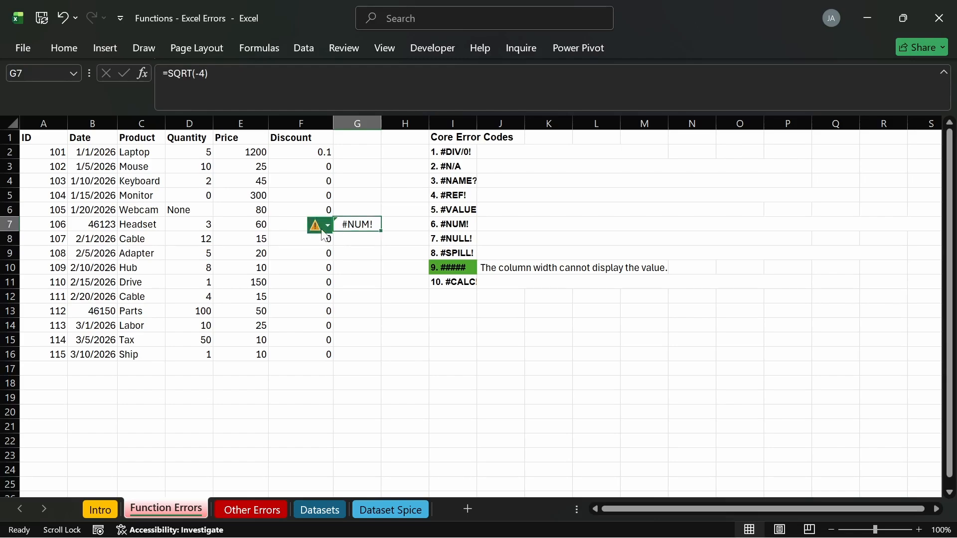
{"action": "left_click", "coordinate": [350, 249]}
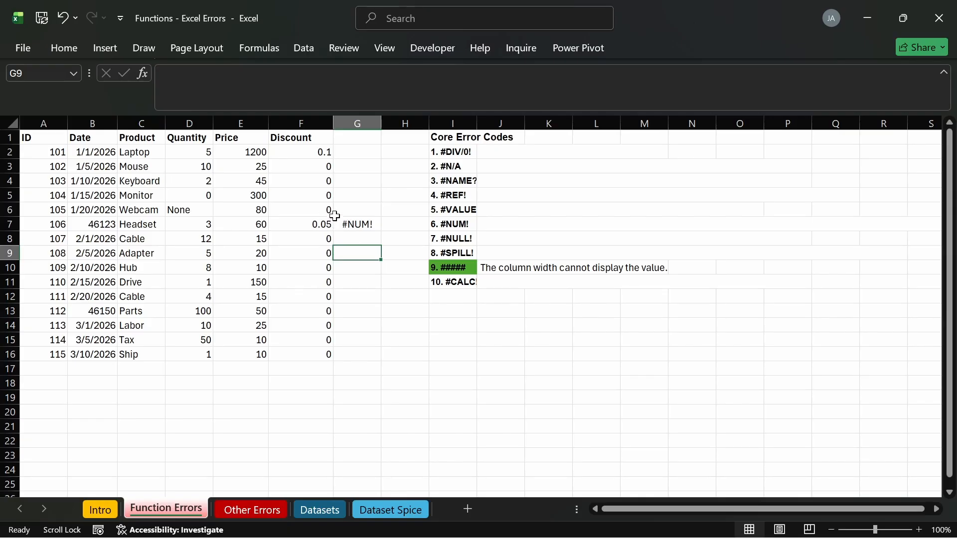
{"action": "left_click", "coordinate": [348, 294]}
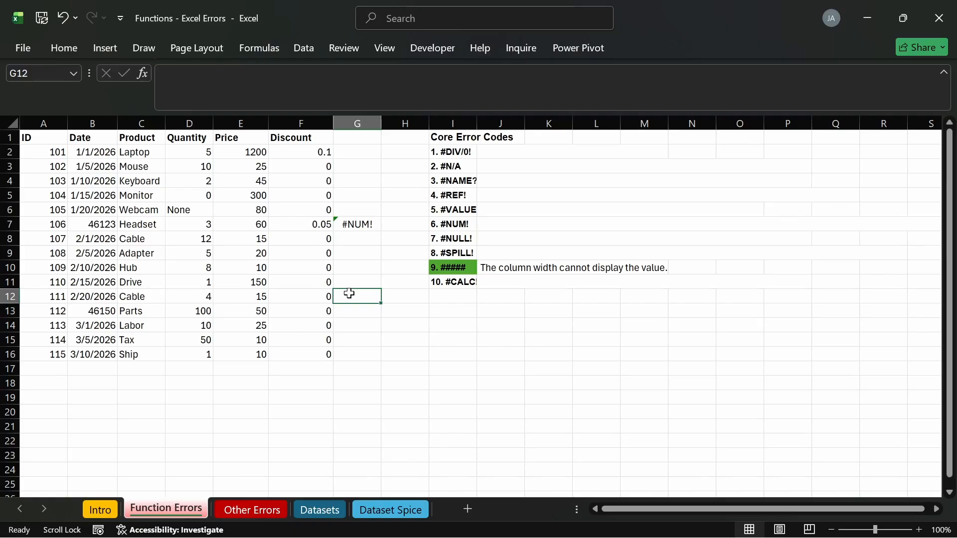
{"action": "left_click", "coordinate": [338, 222]}
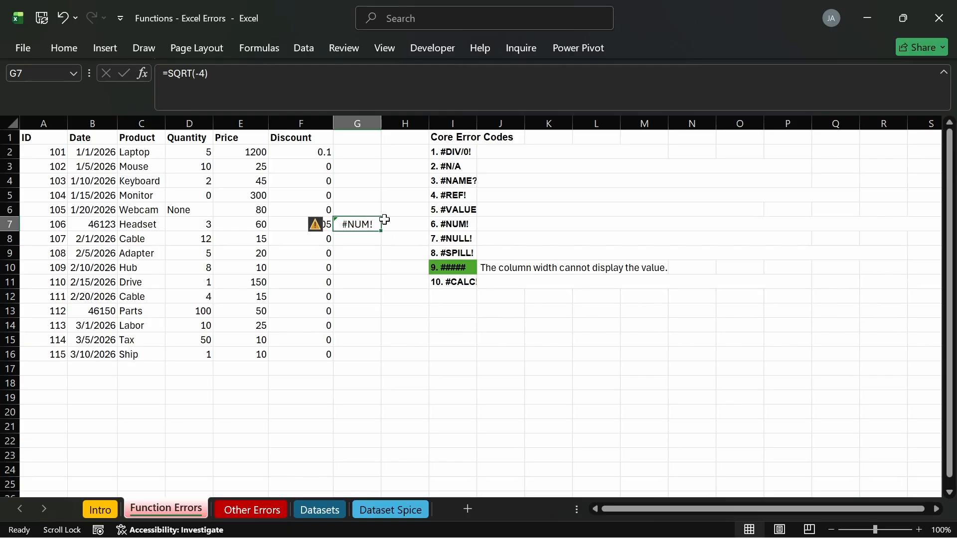
Insert two blank columns at column H, ahead of the core error code list.
{"action": "left_click", "coordinate": [417, 119]}
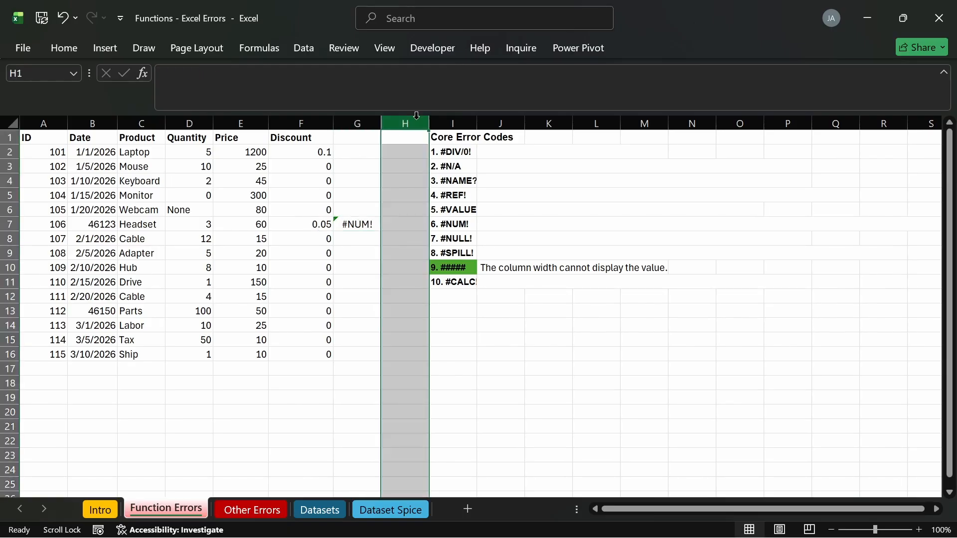
{"action": "key", "text": "ctrl+shift+plus"}
{"action": "key", "text": "ctrl+shift+plus"}
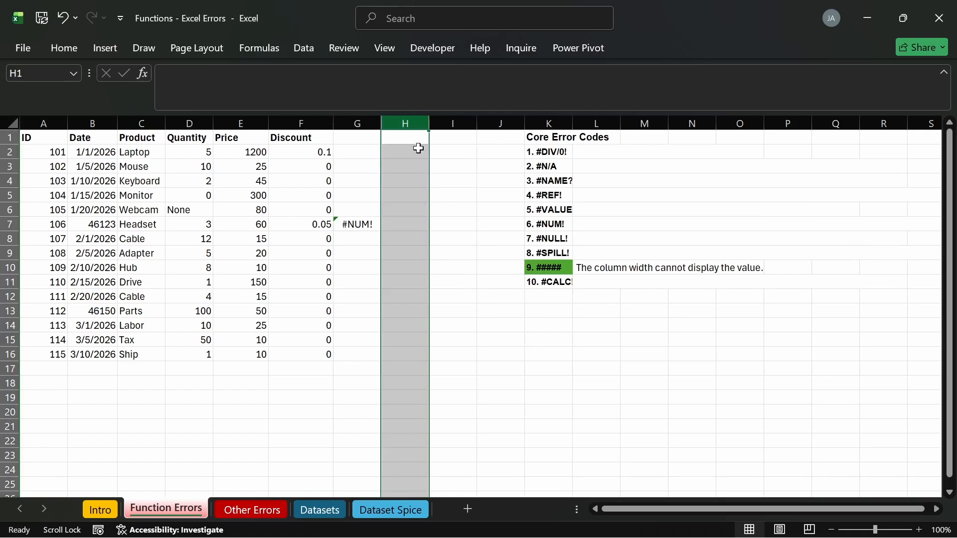
Enter the factorial formula =FACT(170) in H7.
{"action": "left_click", "coordinate": [399, 220]}
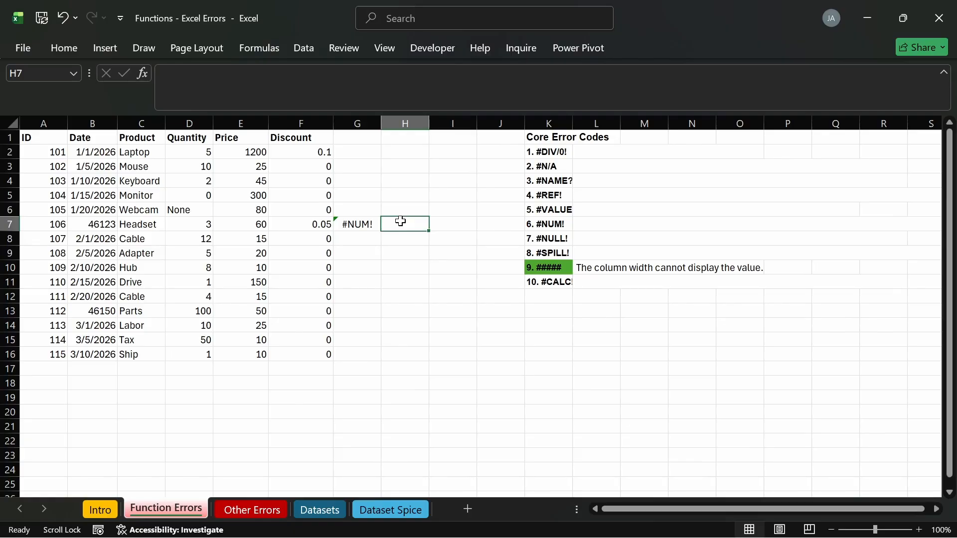
{"action": "type", "text": "=fac"}
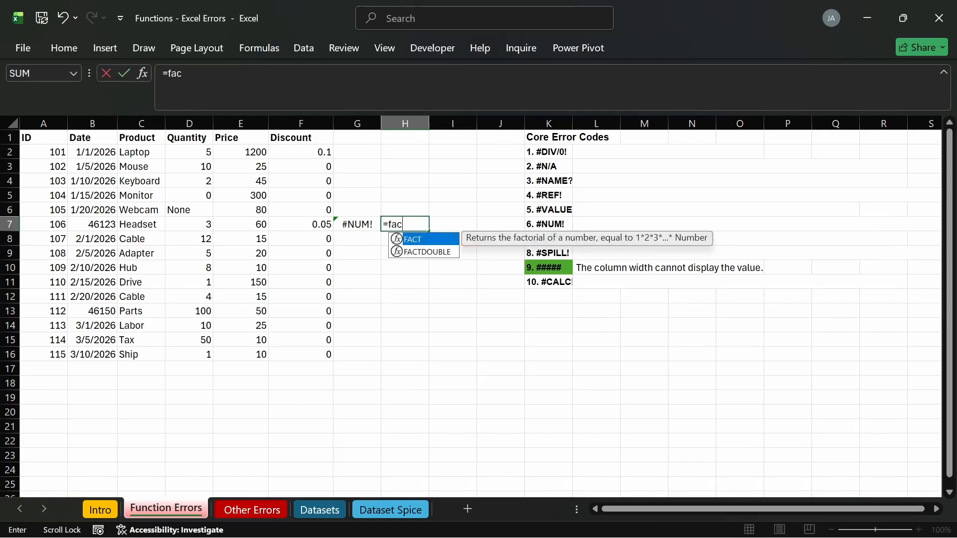
{"action": "key", "text": "Tab"}
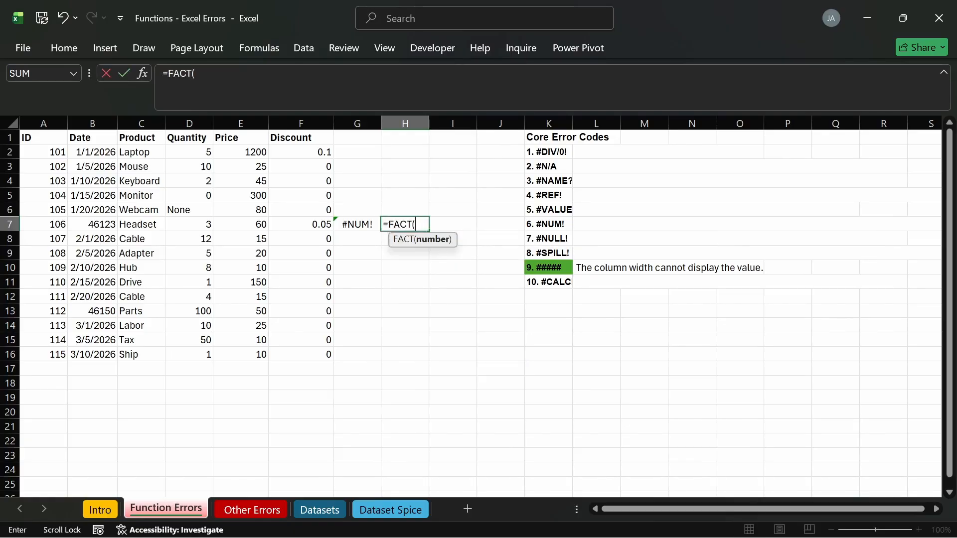
{"action": "type", "text": "17"}
{"action": "type", "text": "0"}
{"action": "key", "text": "BackSpace"}
{"action": "type", "text": "70)"}
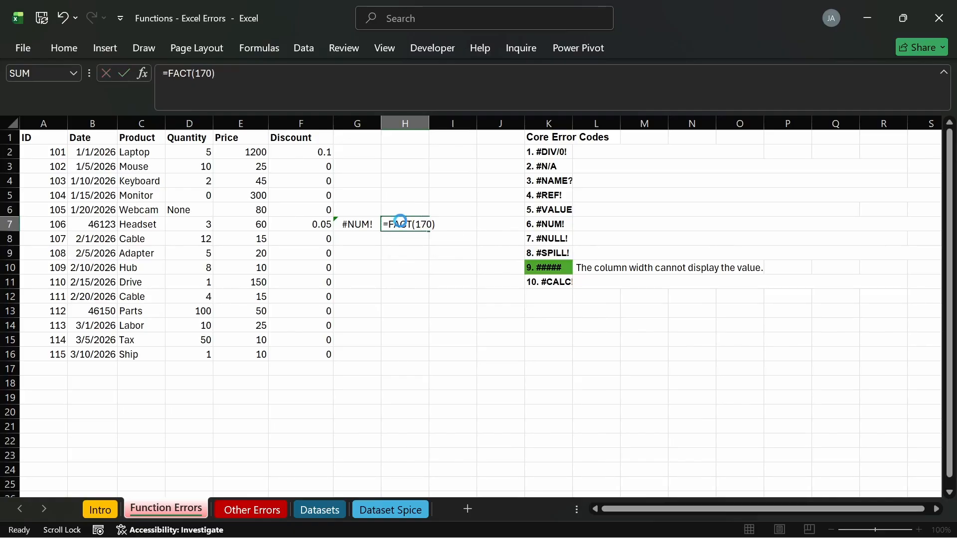
{"action": "key", "text": "Return"}
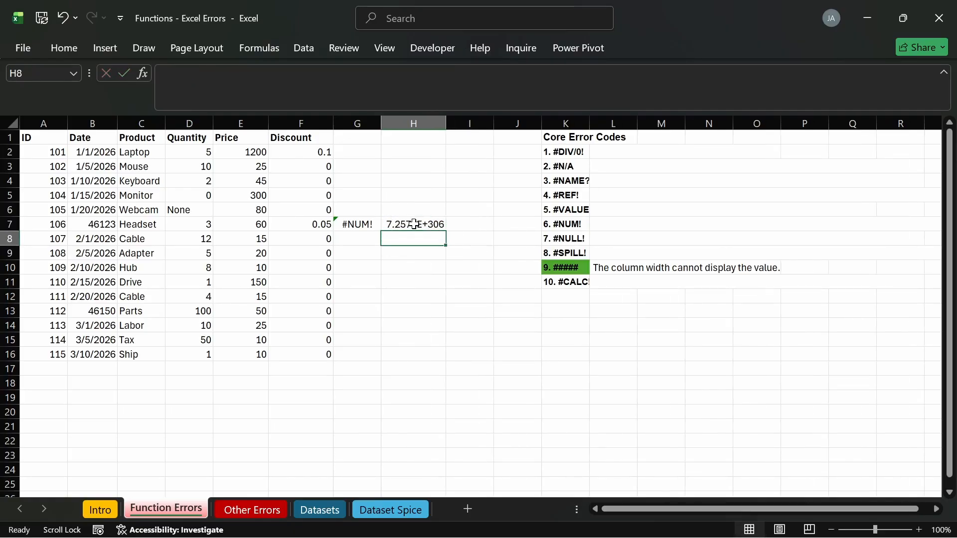
Change the argument of the FACT formula in H7 to 171.
{"action": "left_click", "coordinate": [411, 223]}
{"action": "double_click", "coordinate": [427, 223]}
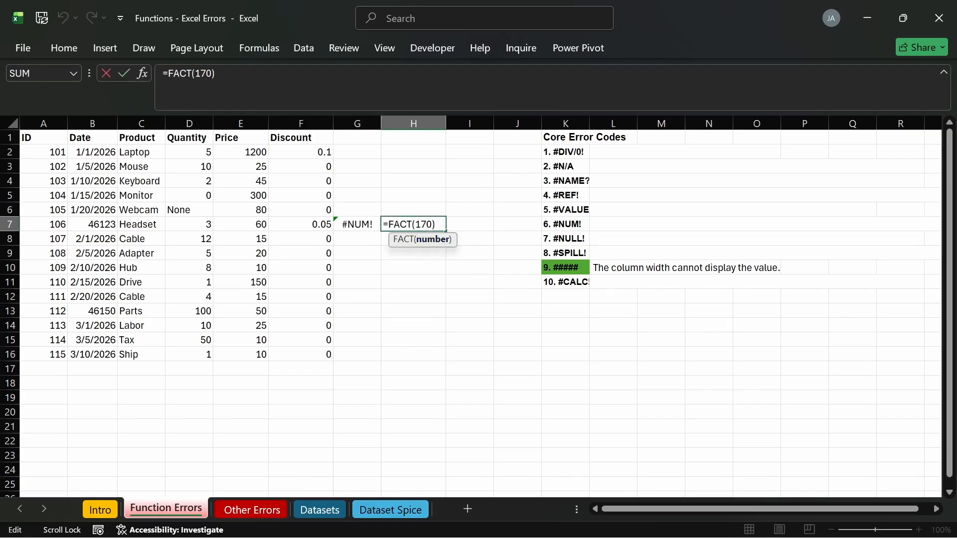
{"action": "left_click_drag", "start_coordinate": [436, 224], "coordinate": [415, 224]}
{"action": "left_click", "coordinate": [433, 224]}
{"action": "key", "text": "BackSpace"}
{"action": "type", "text": "1"}
{"action": "key", "text": "Return"}
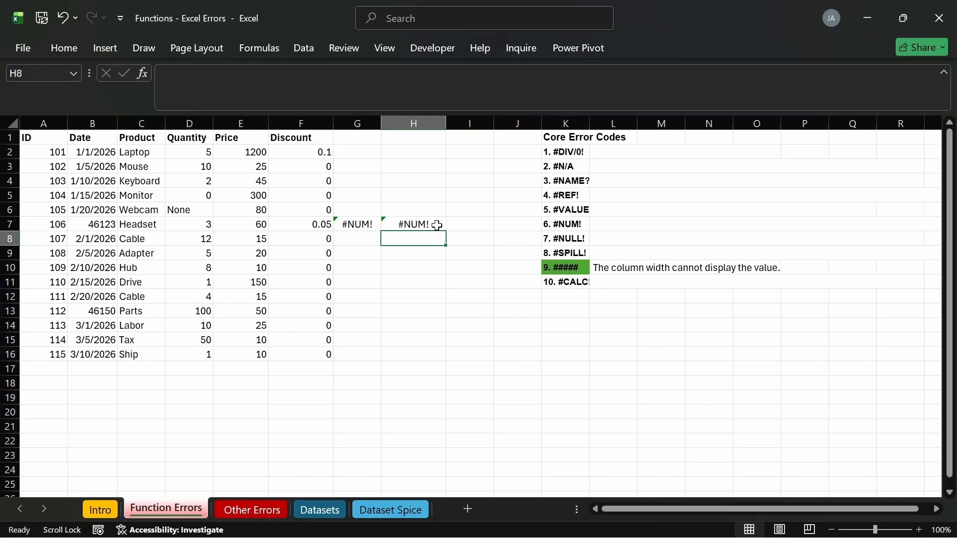
Enter the logarithm formula =LOG(0) in I7.
{"action": "left_click", "coordinate": [462, 226]}
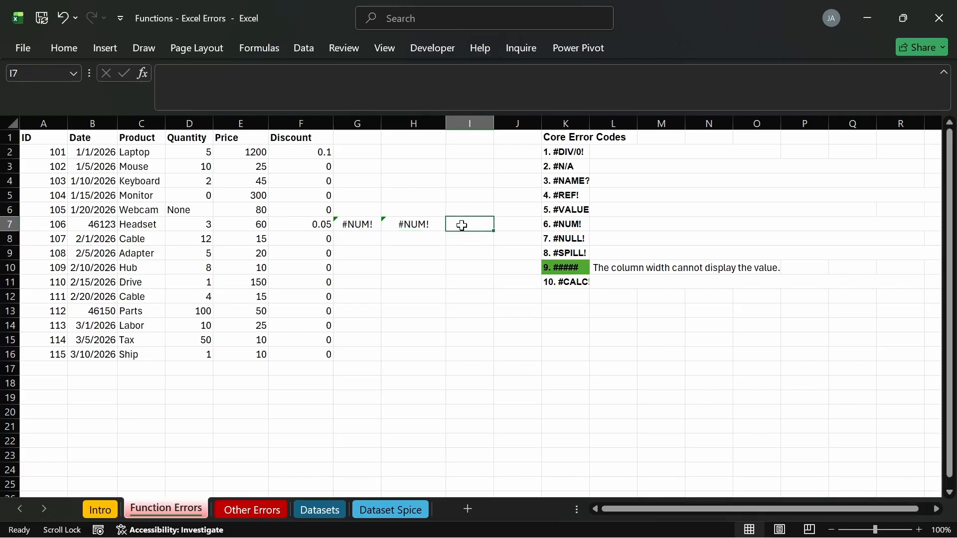
{"action": "type", "text": "=log"}
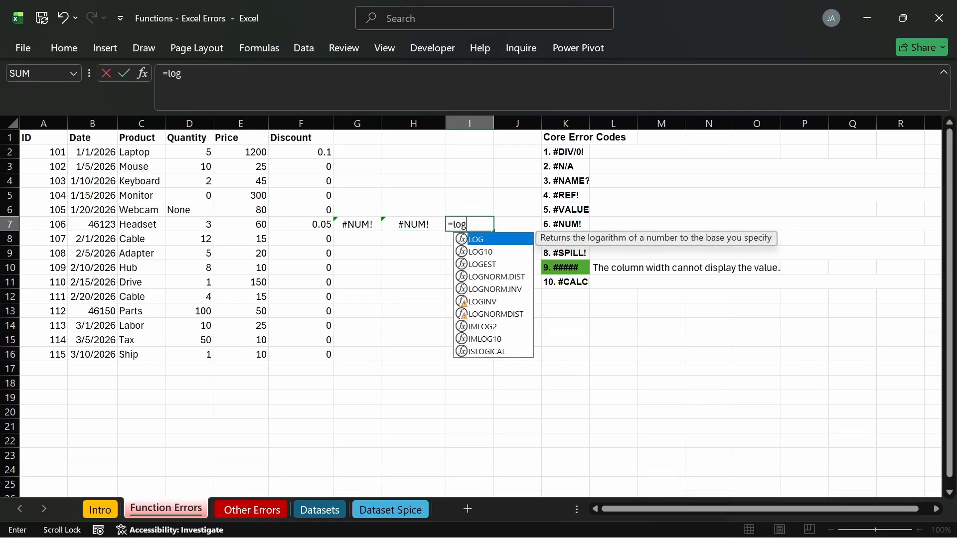
{"action": "key", "text": "Tab"}
{"action": "type", "text": "0"}
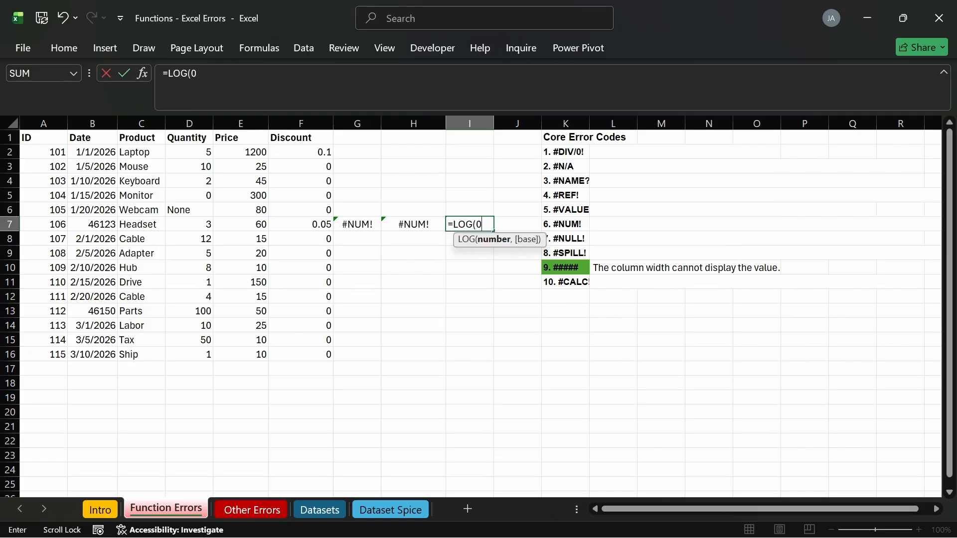
{"action": "type", "text": ")"}
{"action": "key", "text": "Return"}
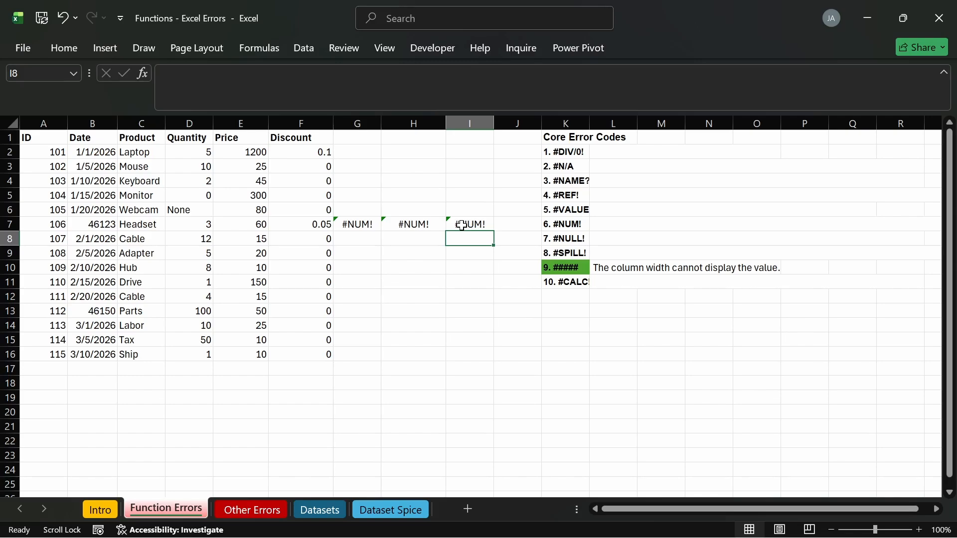
Read the error warnings on the LOG, FACT and SQRT formulas in I7, H7 and G7.
{"action": "left_click", "coordinate": [462, 225]}
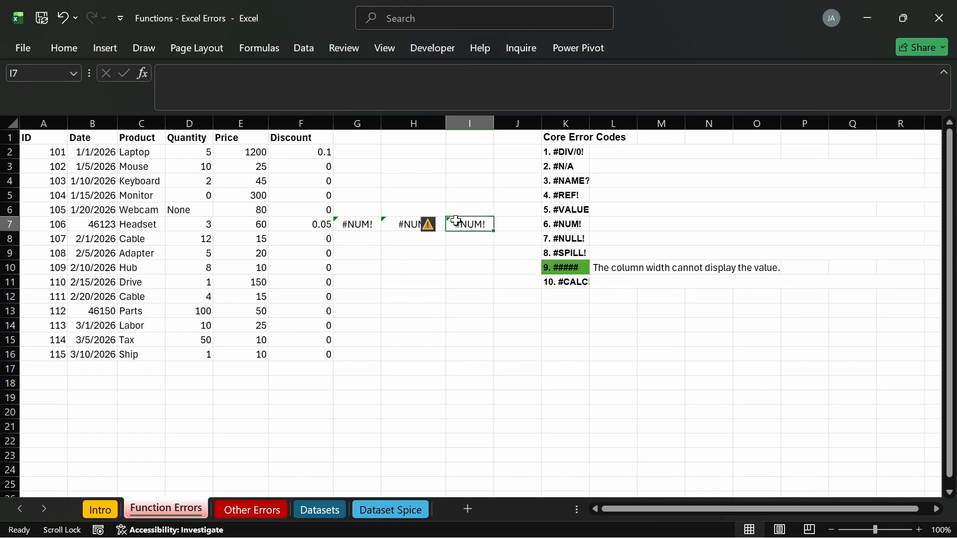
{"action": "mouse_move", "coordinate": [432, 225]}
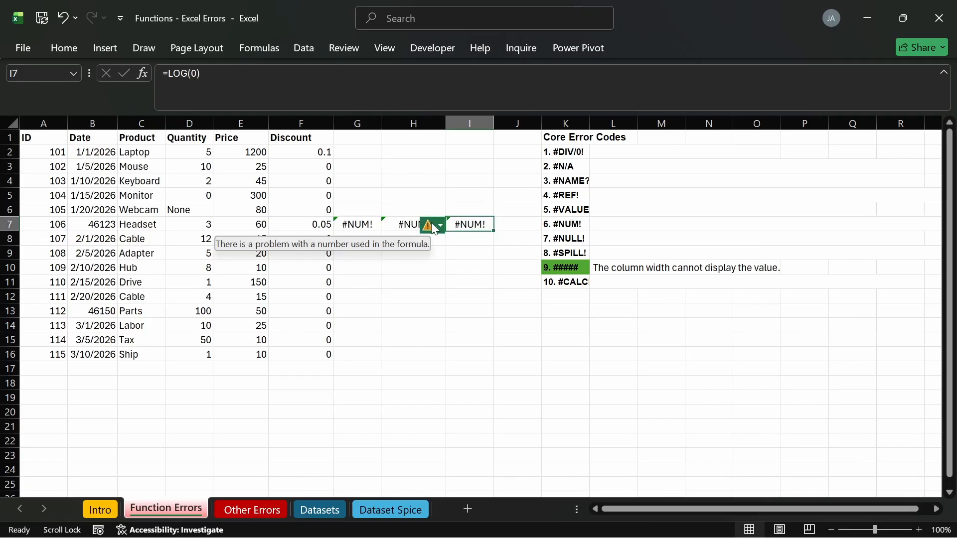
{"action": "left_click", "coordinate": [385, 215]}
{"action": "left_click", "coordinate": [386, 223]}
{"action": "mouse_move", "coordinate": [363, 227]}
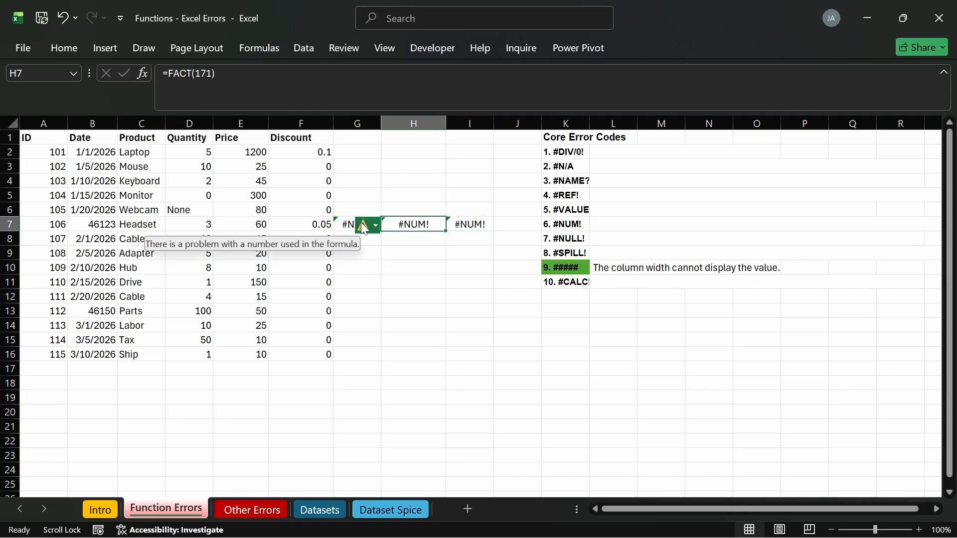
{"action": "left_click", "coordinate": [359, 224]}
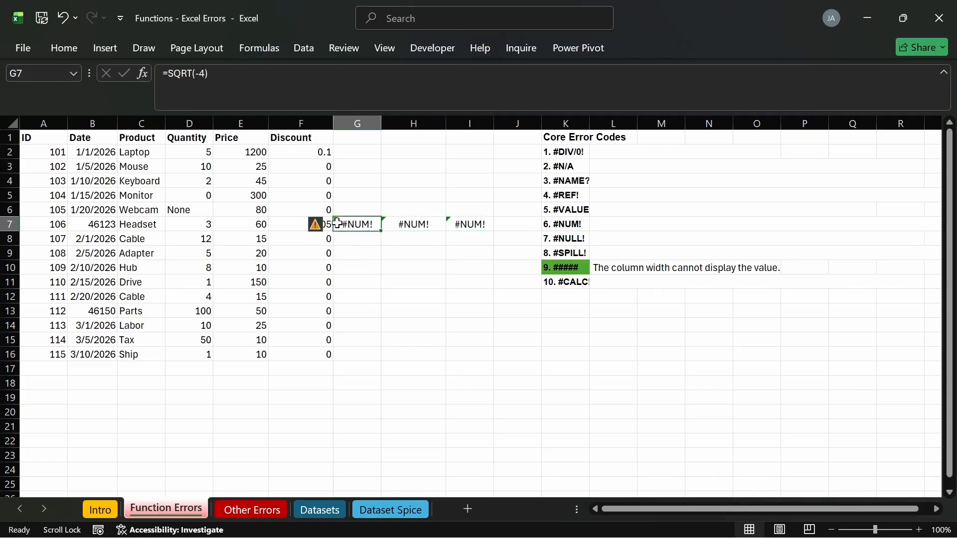
{"action": "mouse_move", "coordinate": [320, 229]}
{"action": "left_click", "coordinate": [423, 270]}
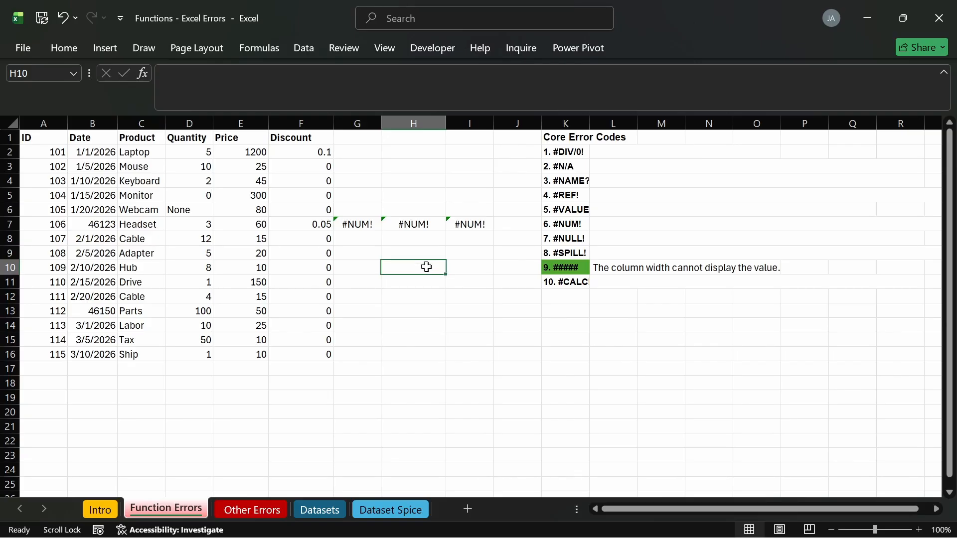
{"action": "left_click", "coordinate": [504, 226]}
{"action": "type", "text": "=ex"}
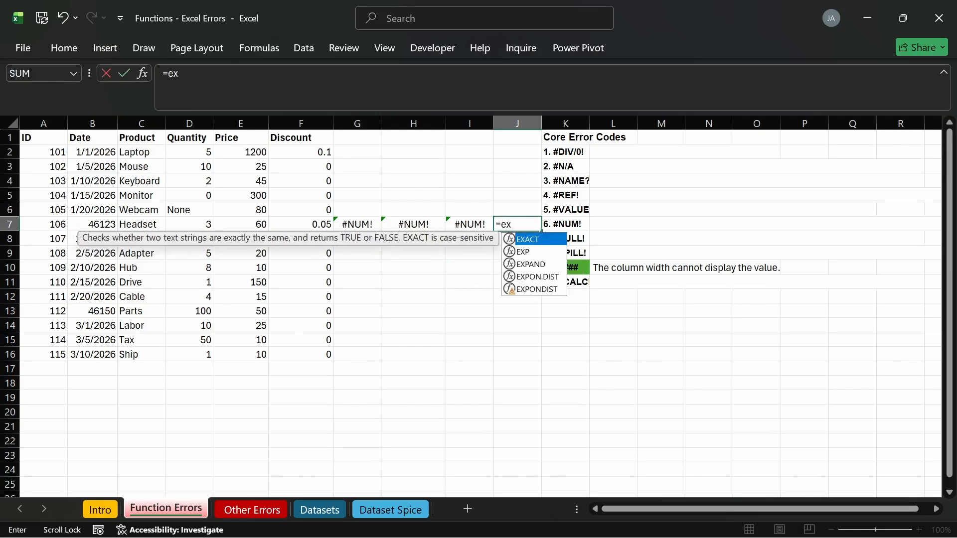
{"action": "key", "text": "Down"}
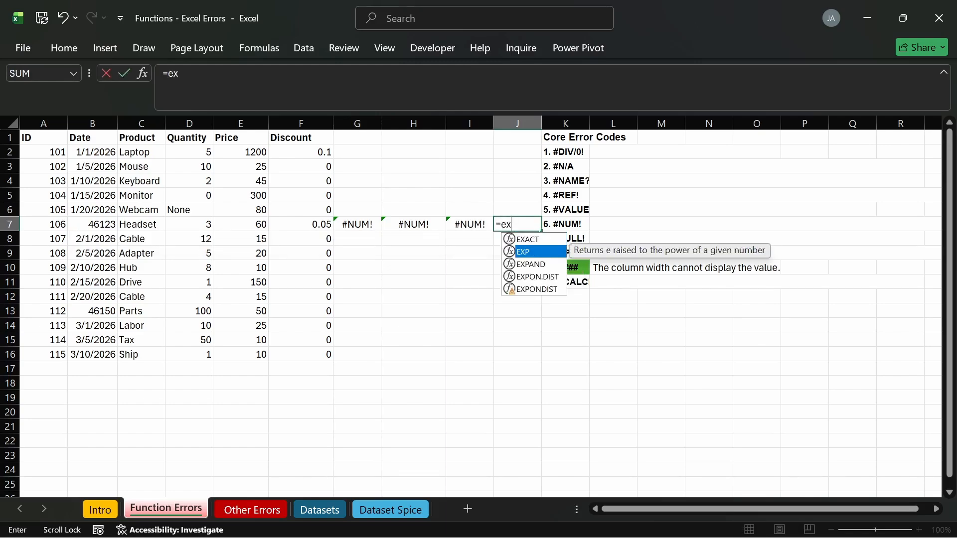
{"action": "key", "text": "Tab"}
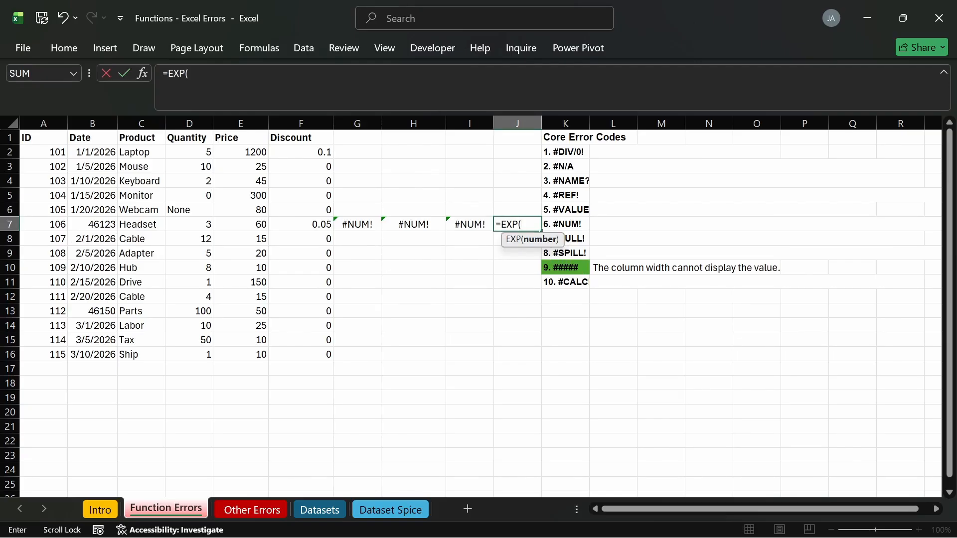
{"action": "key", "text": "BackSpace"}
{"action": "key", "text": "BackSpace"}
{"action": "key", "text": "BackSpace"}
{"action": "key", "text": "BackSpace"}
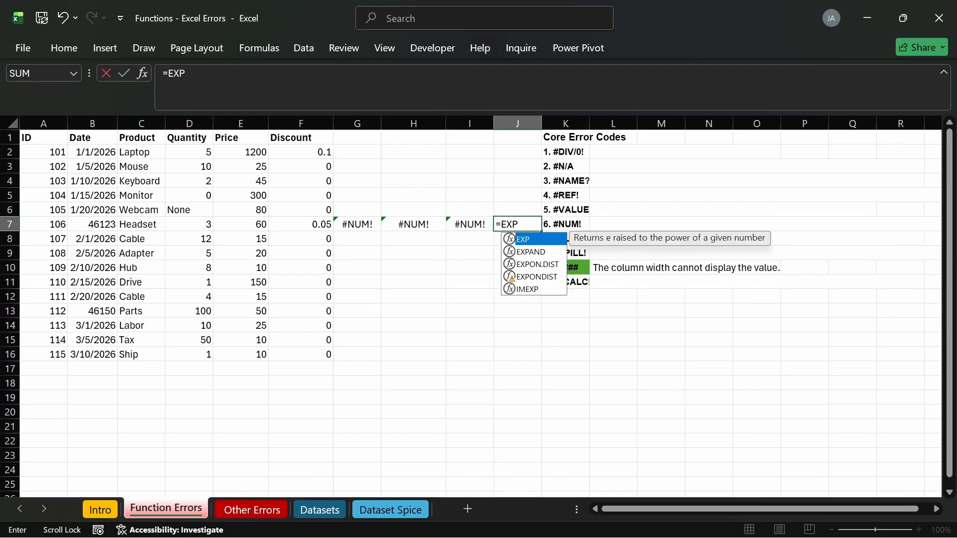
{"action": "type", "text": "100"}
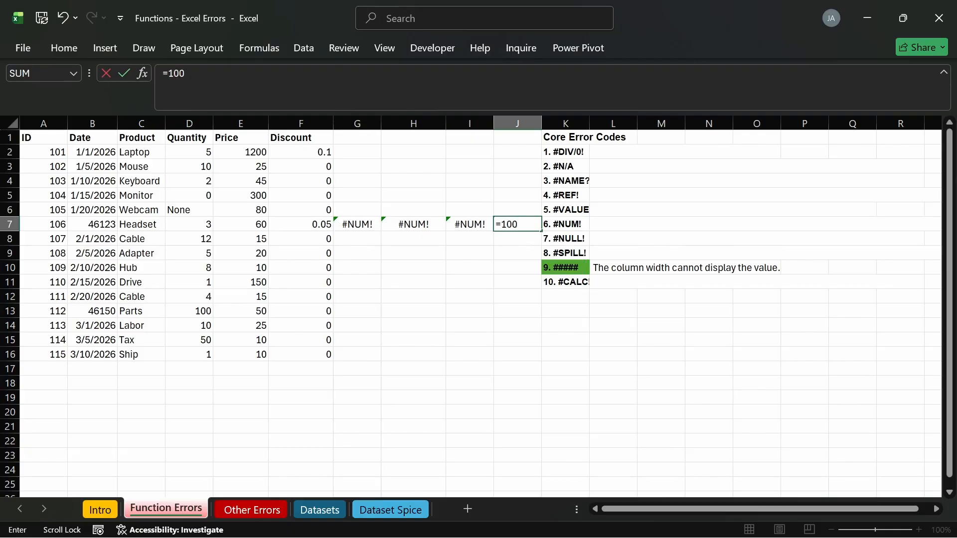
{"action": "key", "text": "BackSpace"}
{"action": "key", "text": "BackSpace"}
{"action": "key", "text": "BackSpace"}
{"action": "key", "text": "BackSpace"}
{"action": "key", "text": "Escape"}
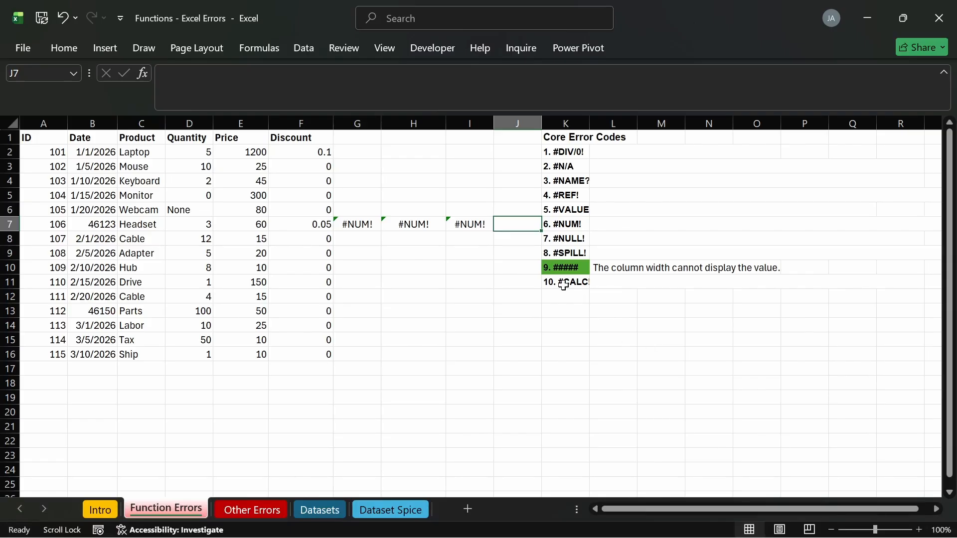
Enter the oversized power formula =10^60009 in J7 as another #NUM! example.
{"action": "type", "text": "="}
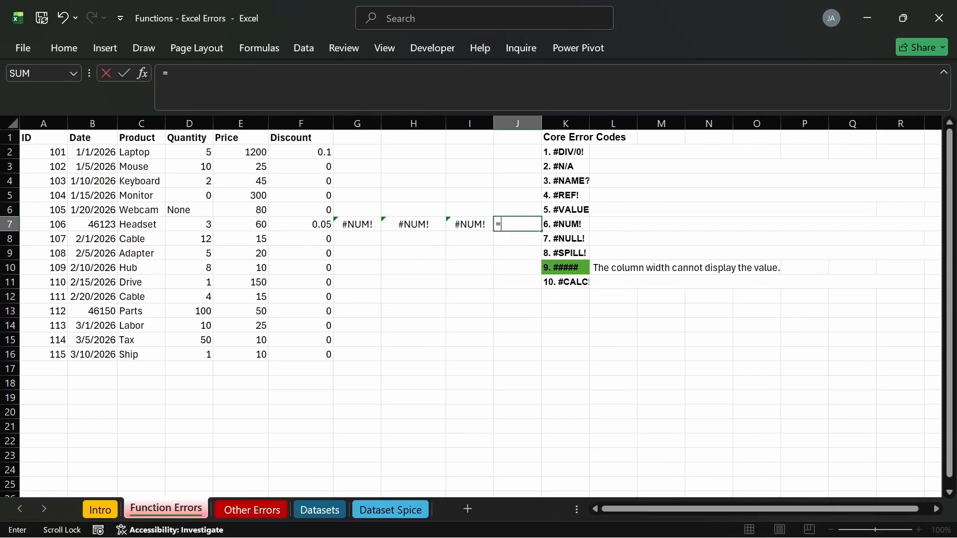
{"action": "type", "text": "10"}
{"action": "type", "text": "^"}
{"action": "type", "text": "60009"}
{"action": "key", "text": "Return"}
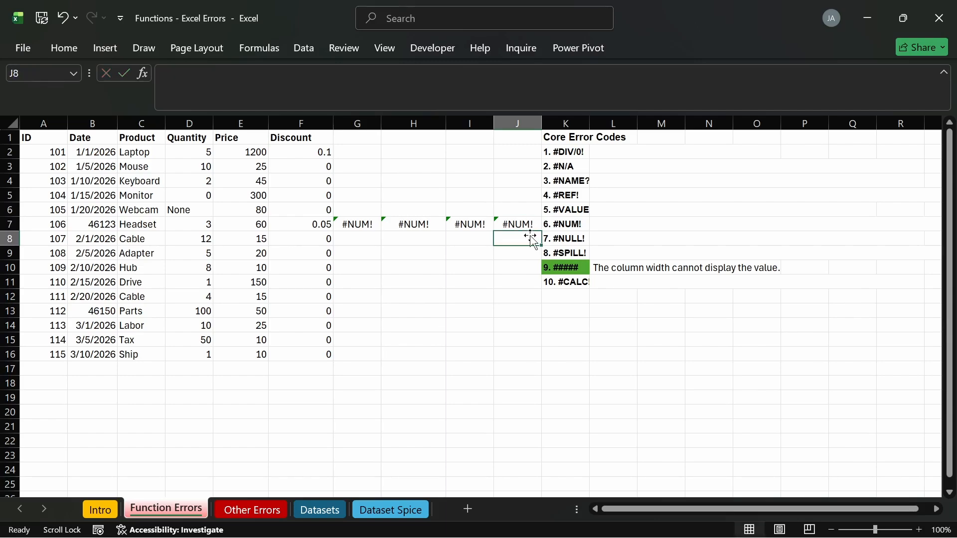
Replace the power formula in J7 with the exponential formula =EXP(5000).
{"action": "left_click", "coordinate": [511, 228]}
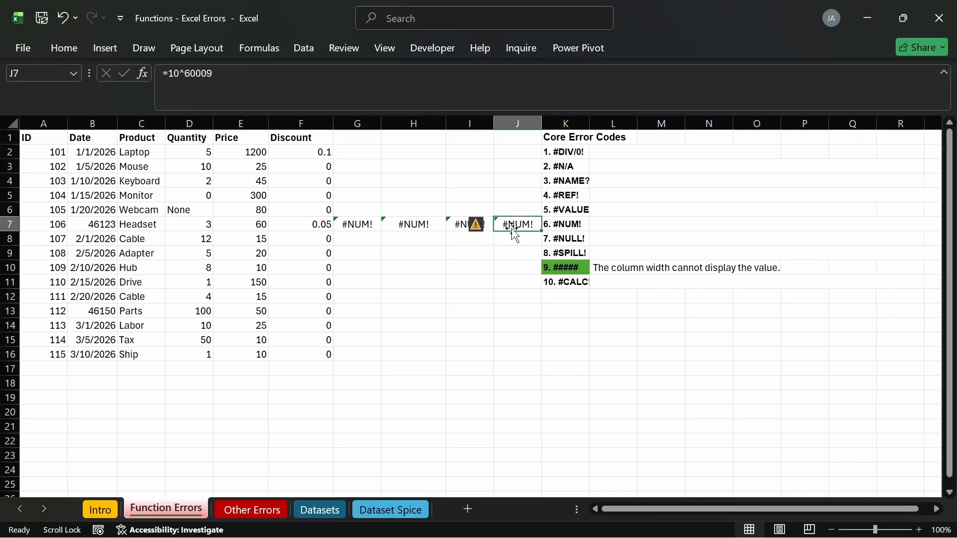
{"action": "double_click", "coordinate": [515, 232]}
{"action": "type", "text": "=ex"}
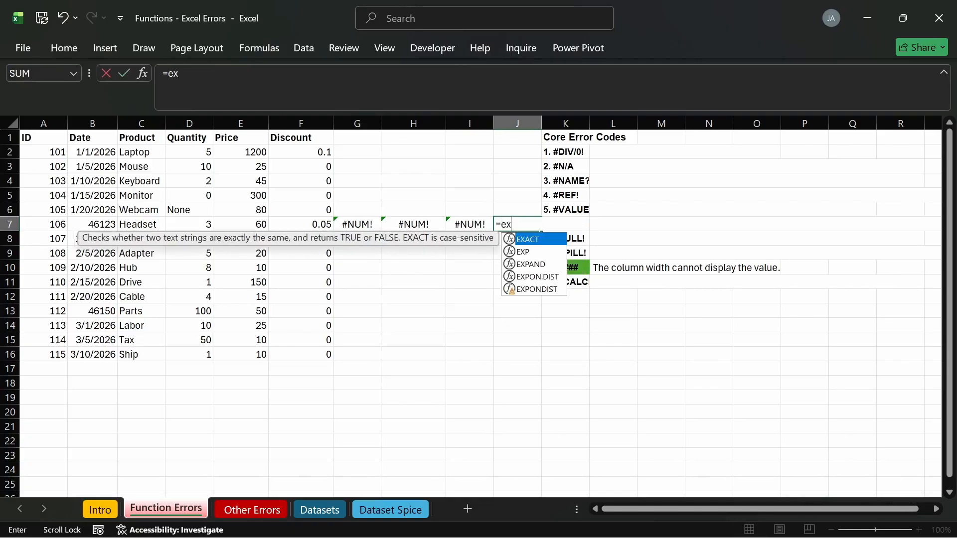
{"action": "key", "text": "Down"}
{"action": "key", "text": "Tab"}
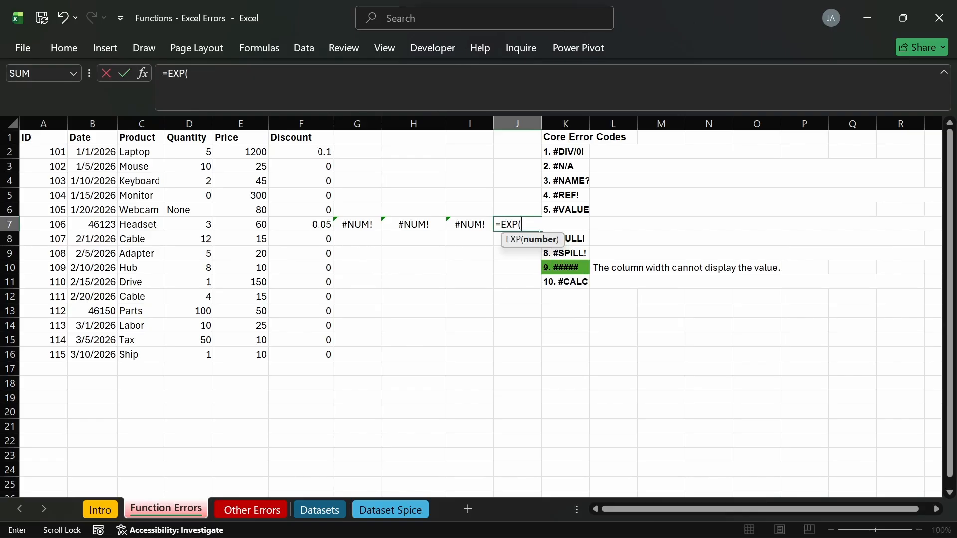
{"action": "type", "text": "5000)"}
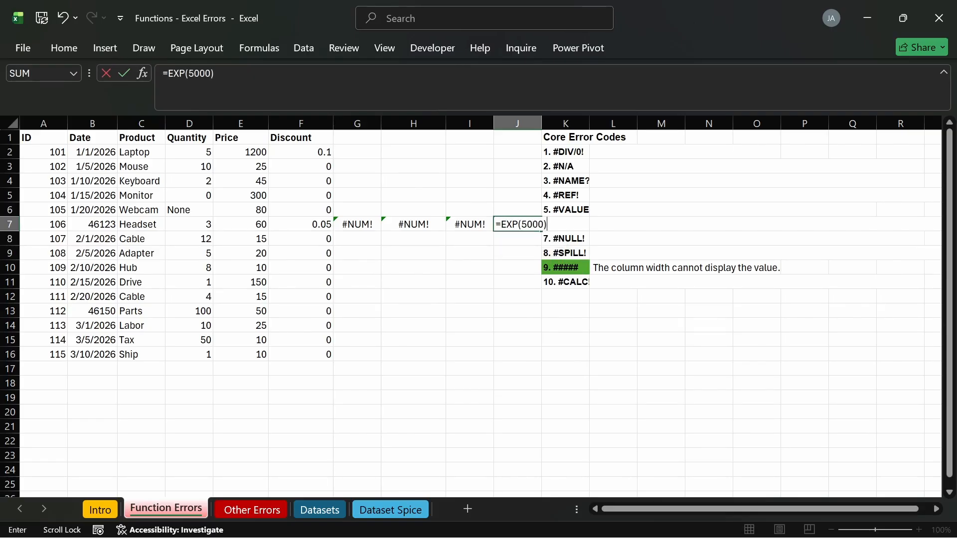
{"action": "key", "text": "Return"}
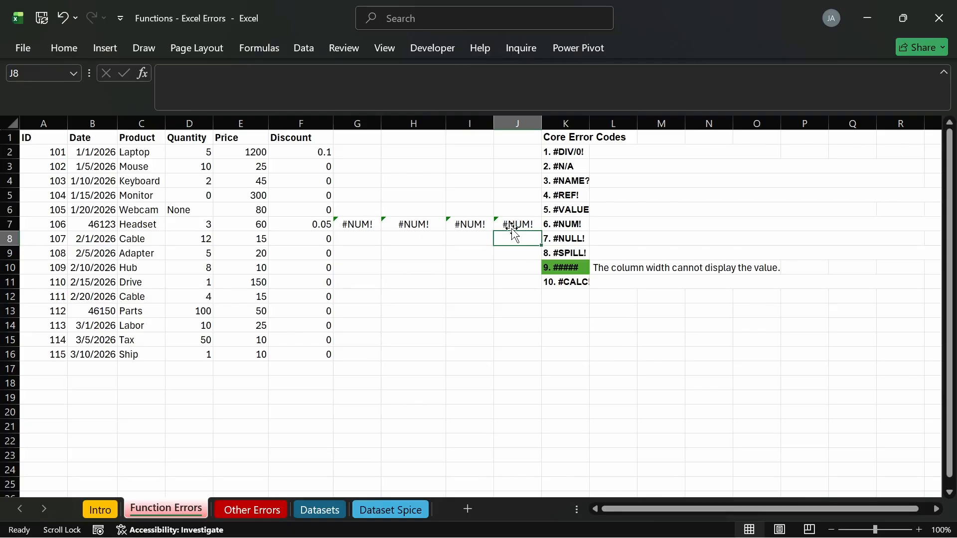
Enter the plain negative number -700 in the empty cell H15.
{"action": "left_click", "coordinate": [422, 344]}
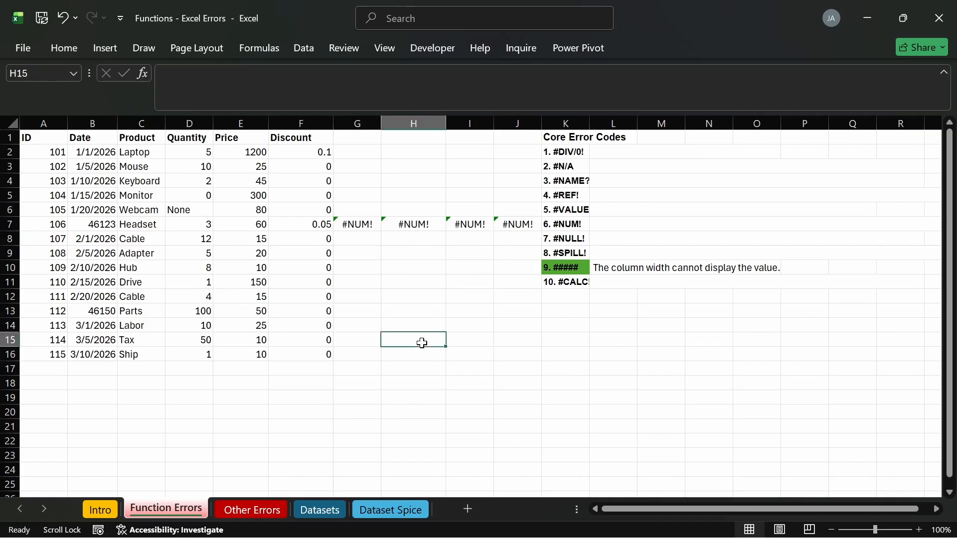
{"action": "type", "text": "-700"}
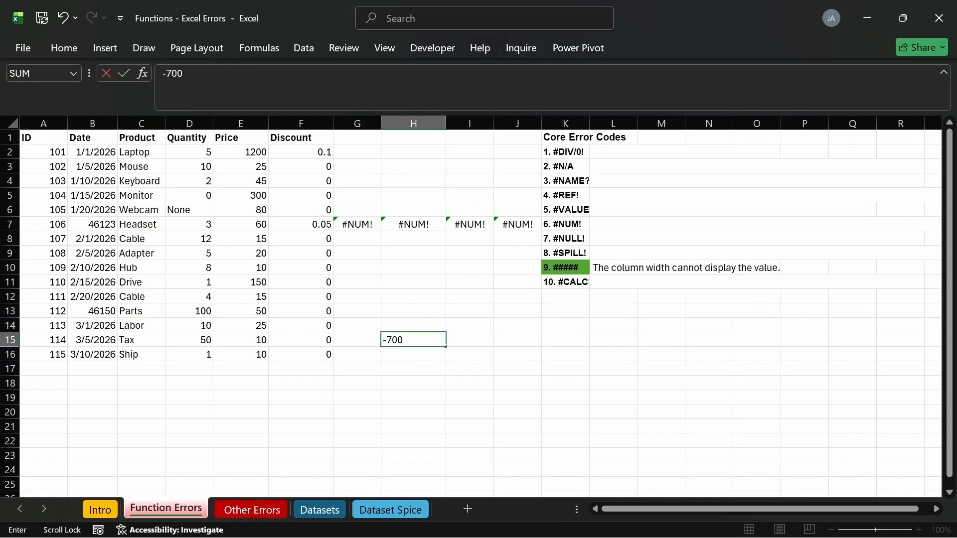
{"action": "key", "text": "Return"}
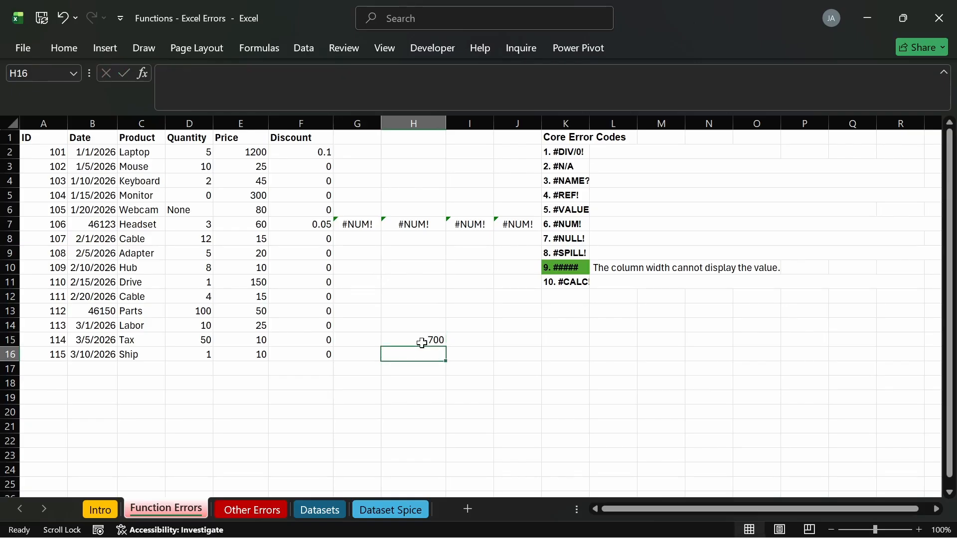
Re-enter the value in H15 as the currency amount $-700 and clear the cell.
{"action": "left_click", "coordinate": [409, 339]}
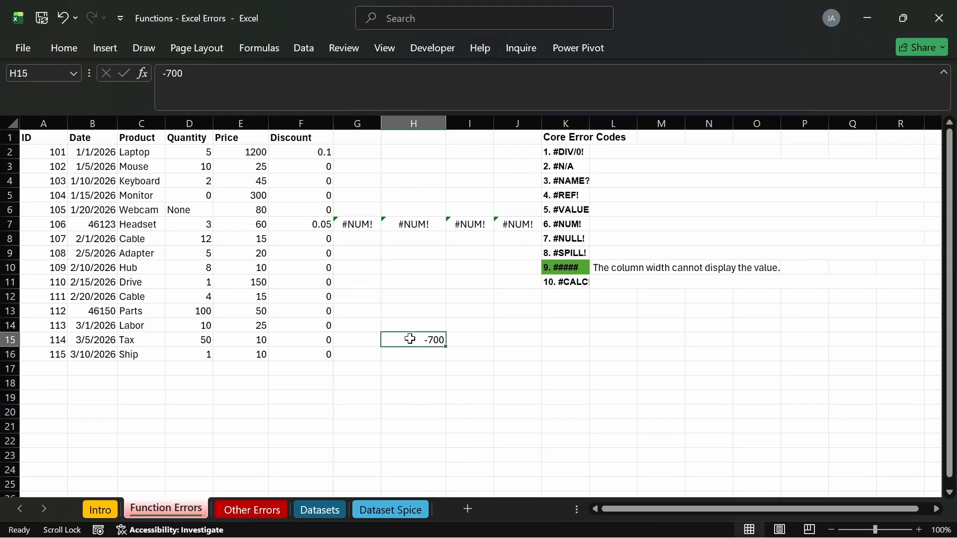
{"action": "key", "text": "F2"}
{"action": "key", "text": "shift+Home"}
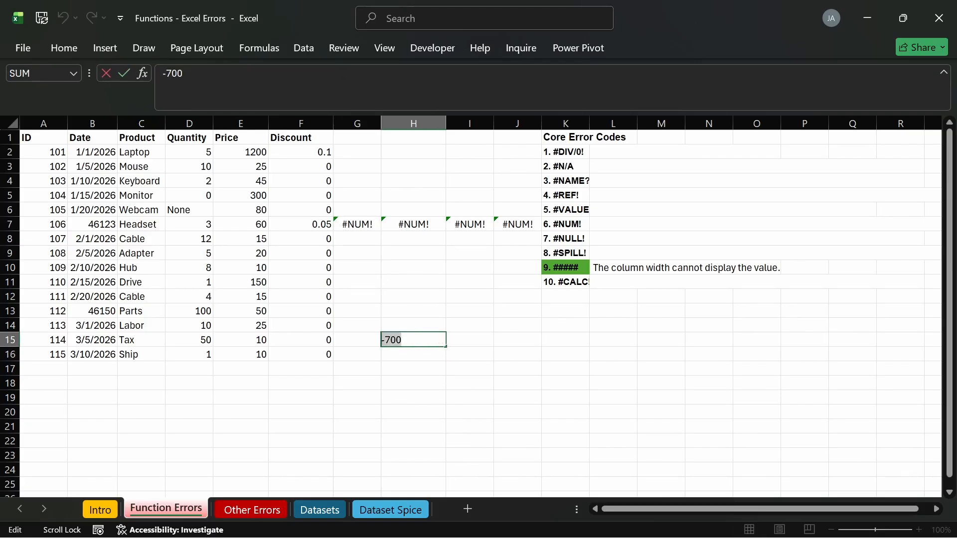
{"action": "type", "text": "$"}
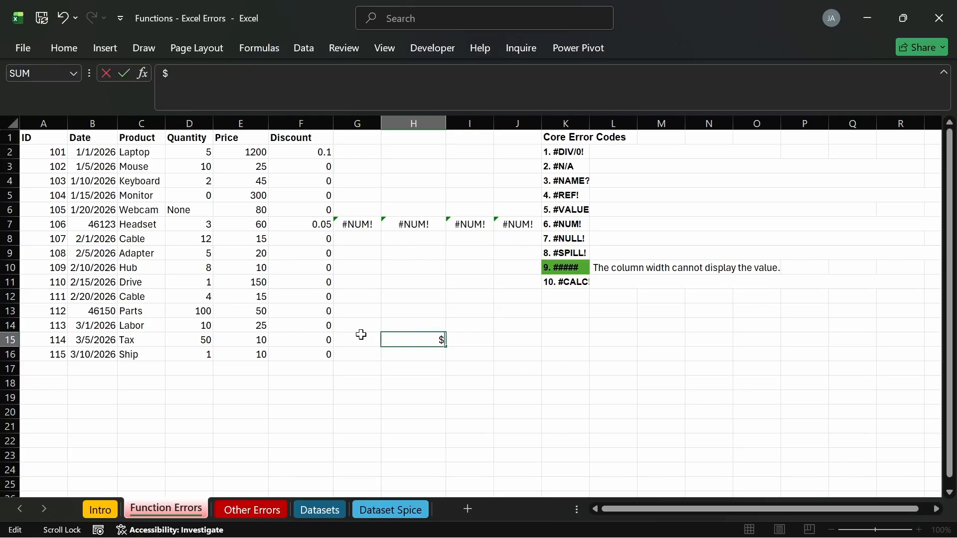
{"action": "type", "text": "-700"}
{"action": "key", "text": "Return"}
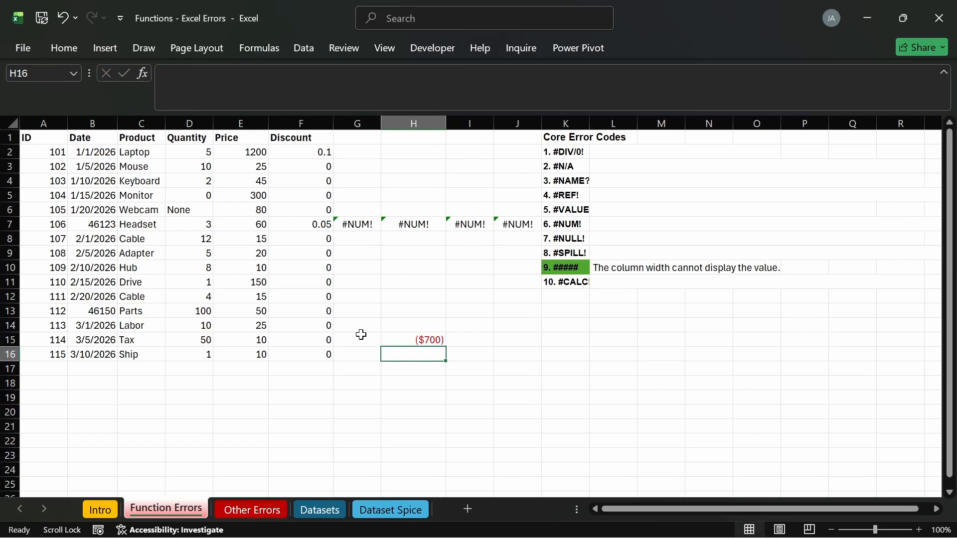
{"action": "left_click", "coordinate": [424, 342]}
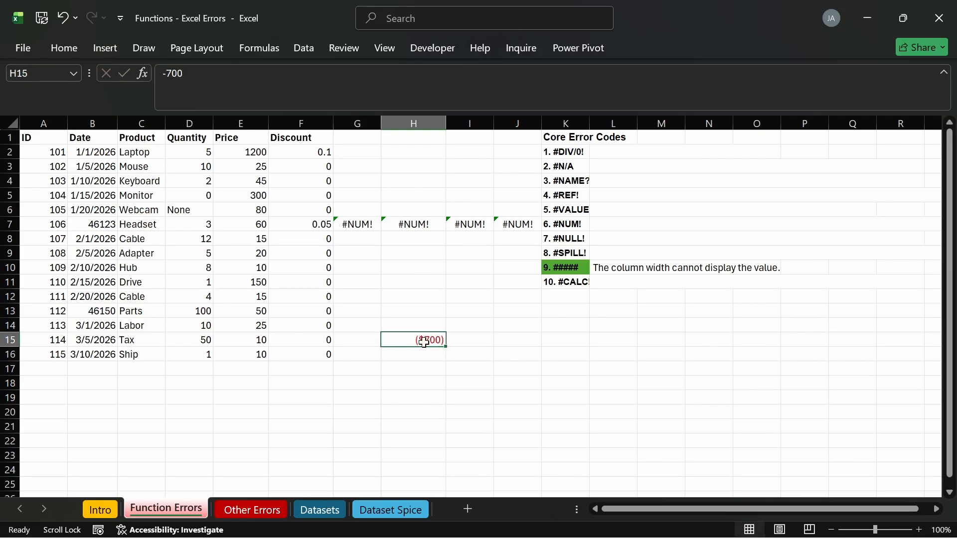
{"action": "key", "text": "Delete"}
Enter the square root formula =SQRT("5") with a quoted number in G9 and reopen it for inspection.
{"action": "left_click", "coordinate": [373, 254]}
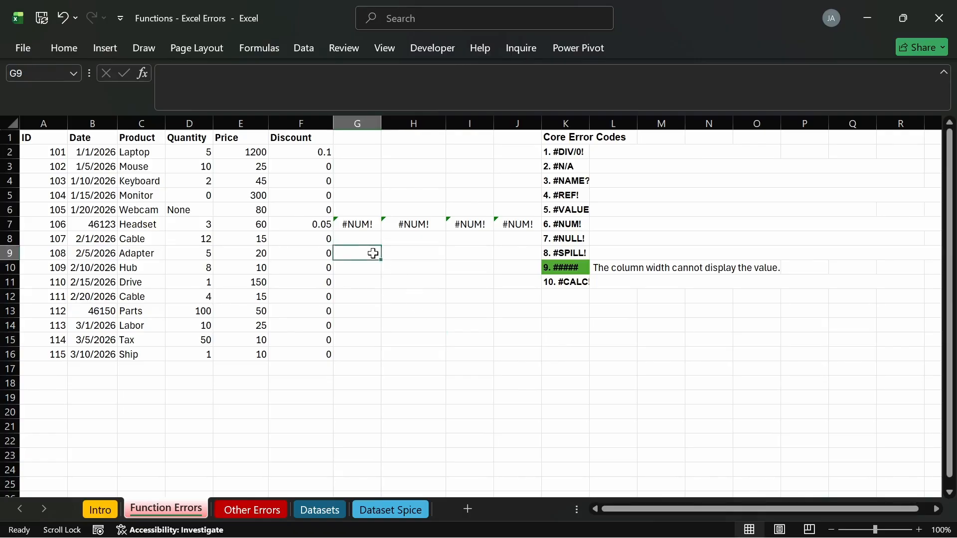
{"action": "type", "text": "=sq"}
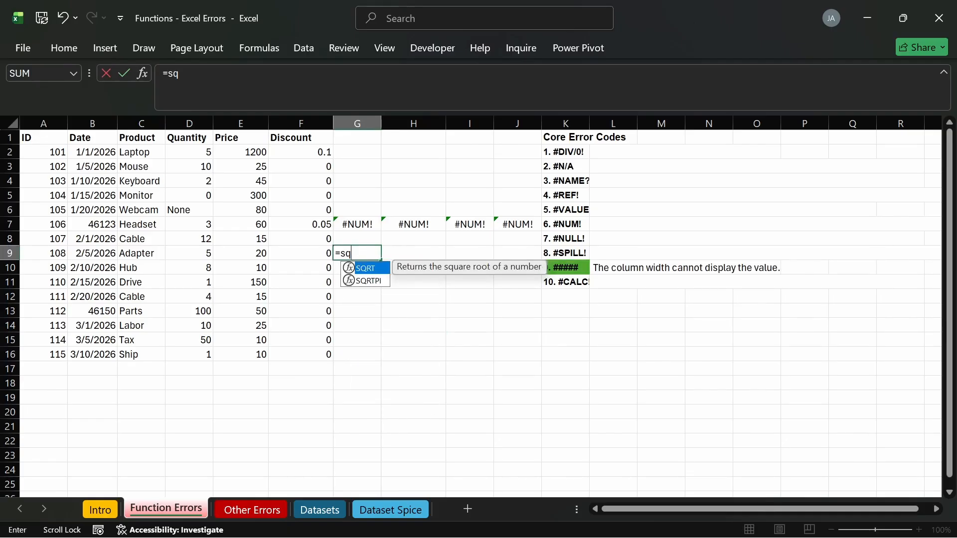
{"action": "key", "text": "Tab"}
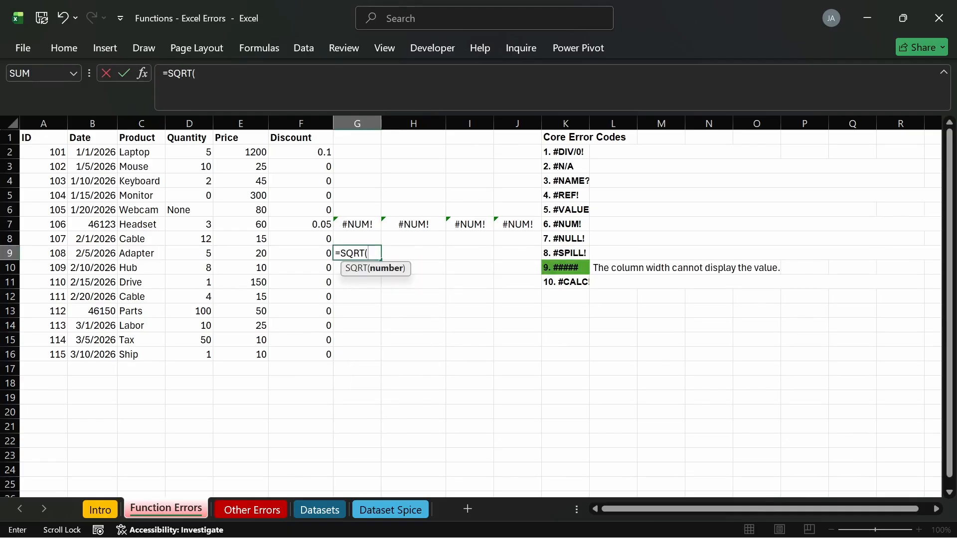
{"action": "type", "text": "\"5\")"}
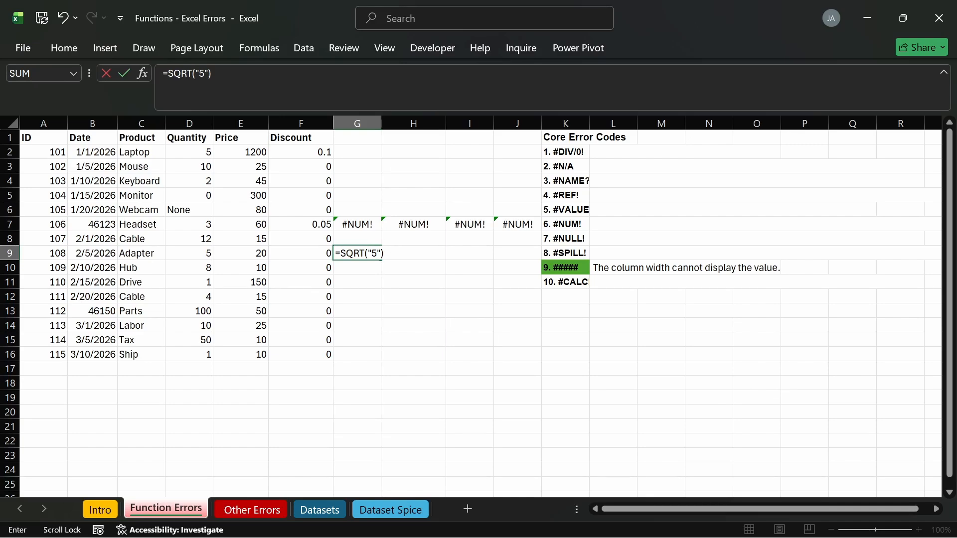
{"action": "key", "text": "ctrl+Return"}
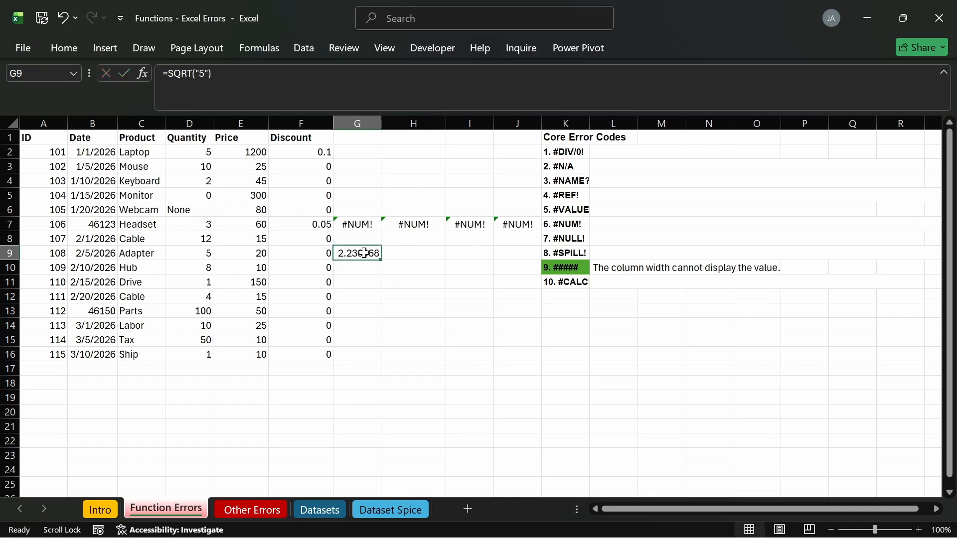
{"action": "double_click", "coordinate": [365, 254]}
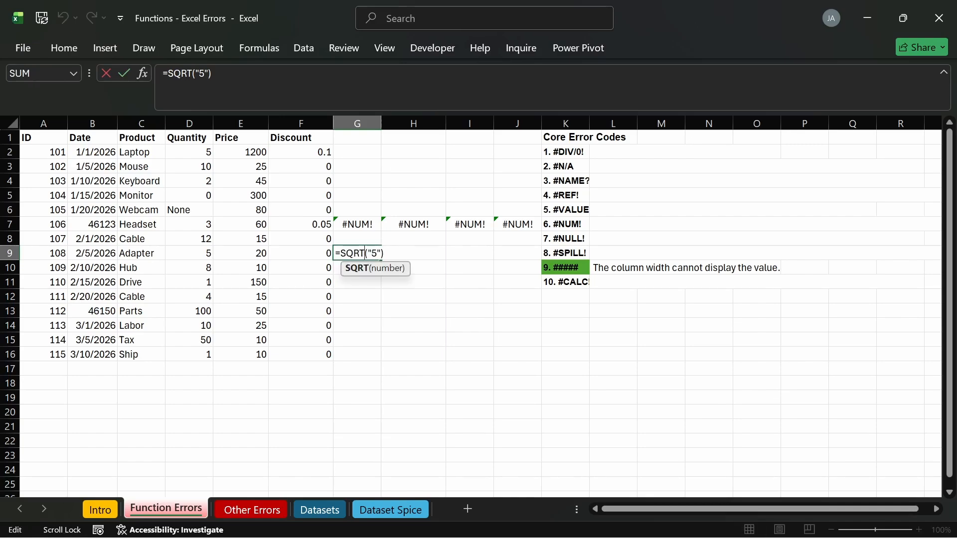
Enter "5" including its quotation marks in H13 and the plain number 5 in I13.
{"action": "left_click", "coordinate": [406, 310]}
{"action": "type", "text": "\"5\""}
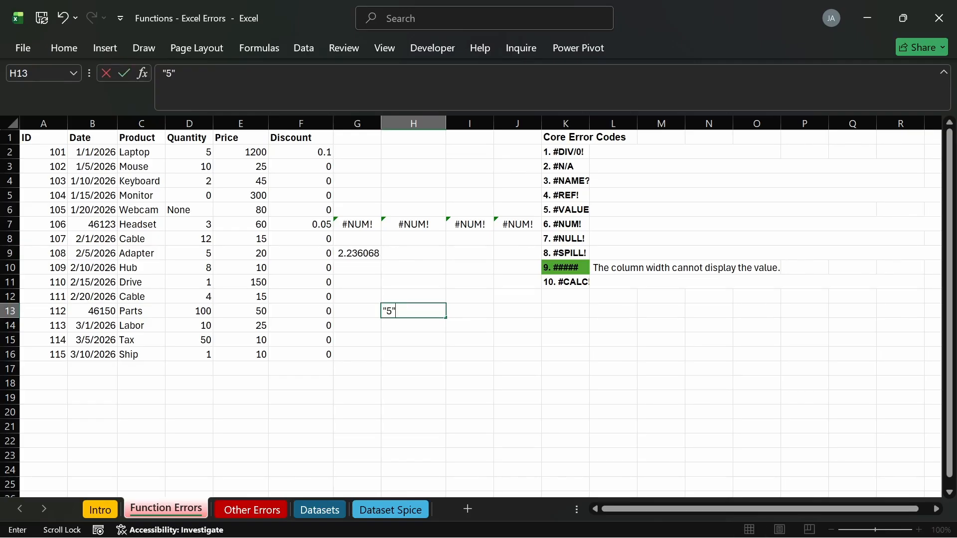
{"action": "key", "text": "Tab"}
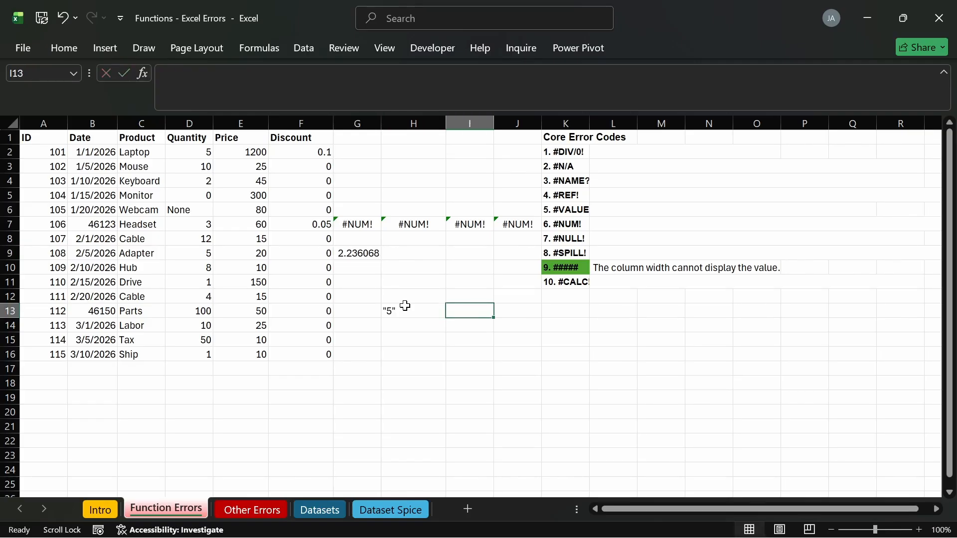
{"action": "type", "text": "5"}
{"action": "key", "text": "Return"}
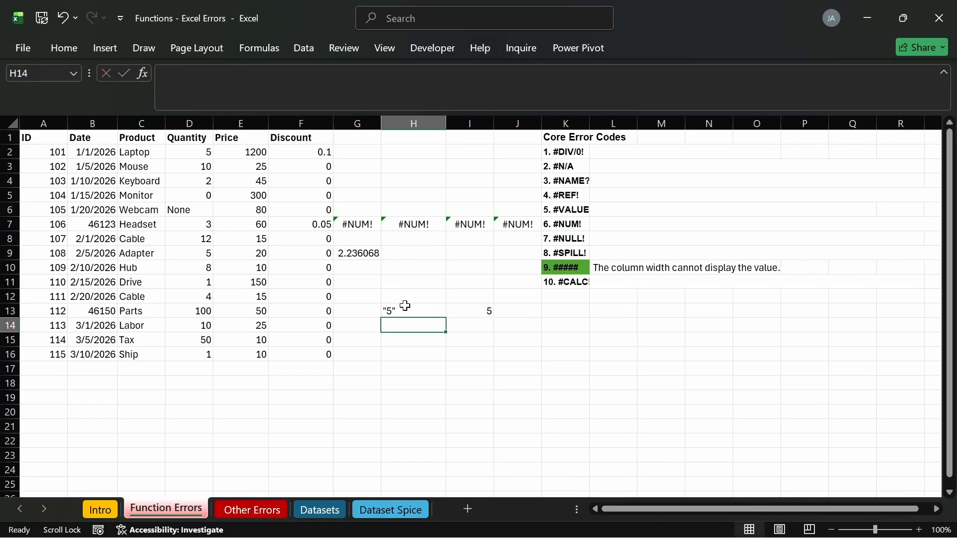
Compare the two sample values with the formula =H13=I13 in H14.
{"action": "type", "text": "="}
{"action": "left_click", "coordinate": [404, 311]}
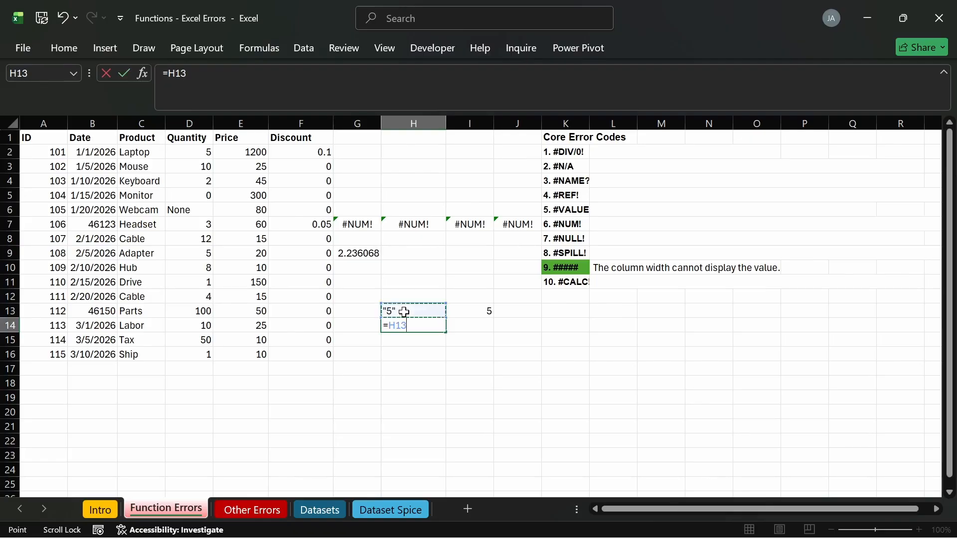
{"action": "type", "text": "="}
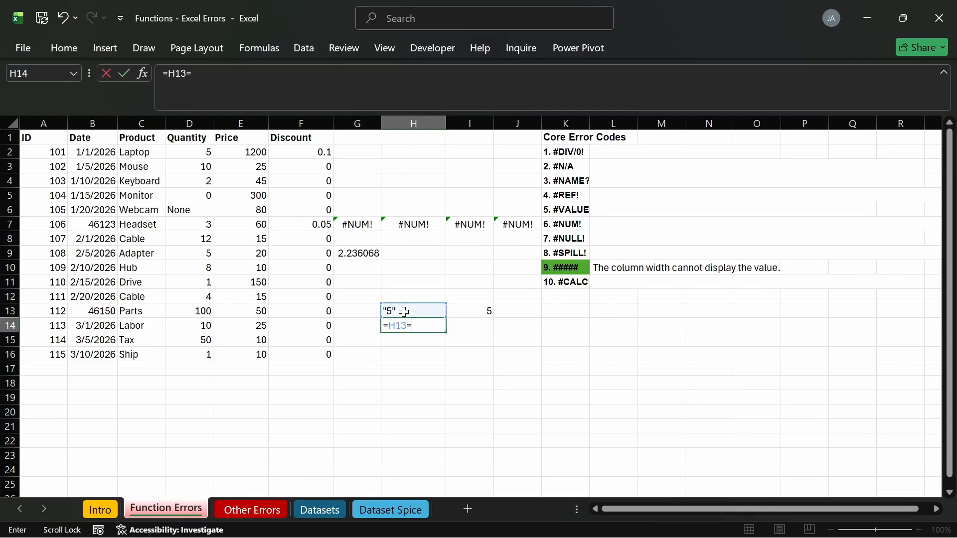
{"action": "left_click", "coordinate": [462, 311]}
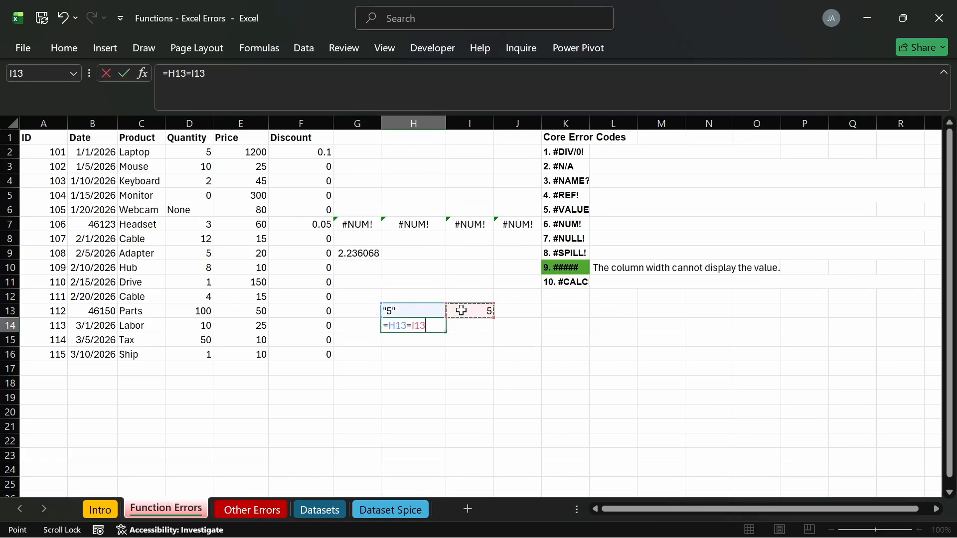
{"action": "key", "text": "Return"}
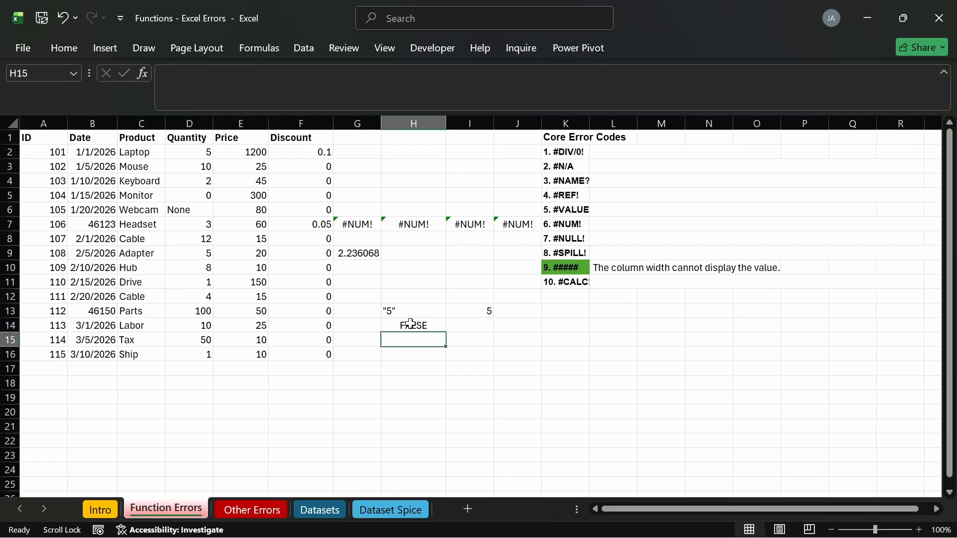
Remove both quotation marks around the 5 in H13.
{"action": "left_click", "coordinate": [404, 310]}
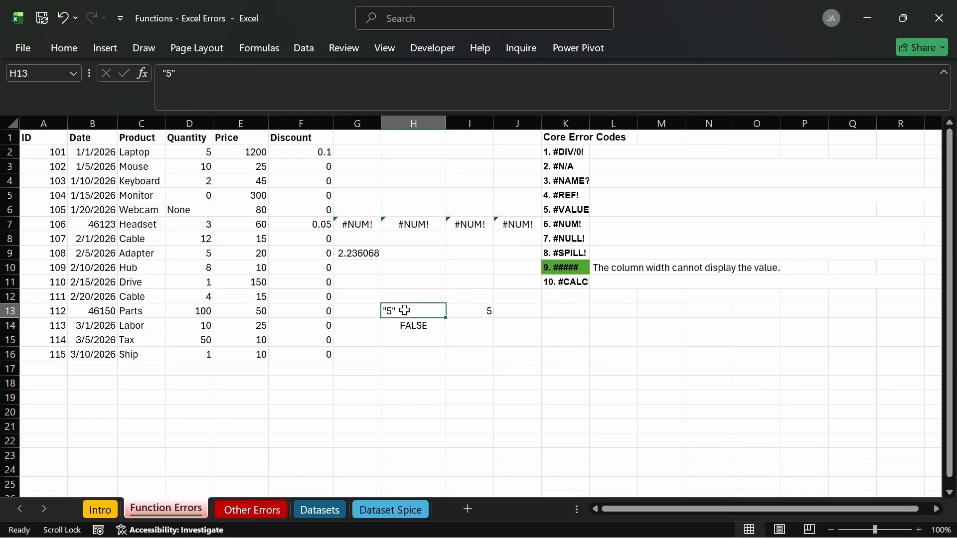
{"action": "key", "text": "F2"}
{"action": "key", "text": "BackSpace"}
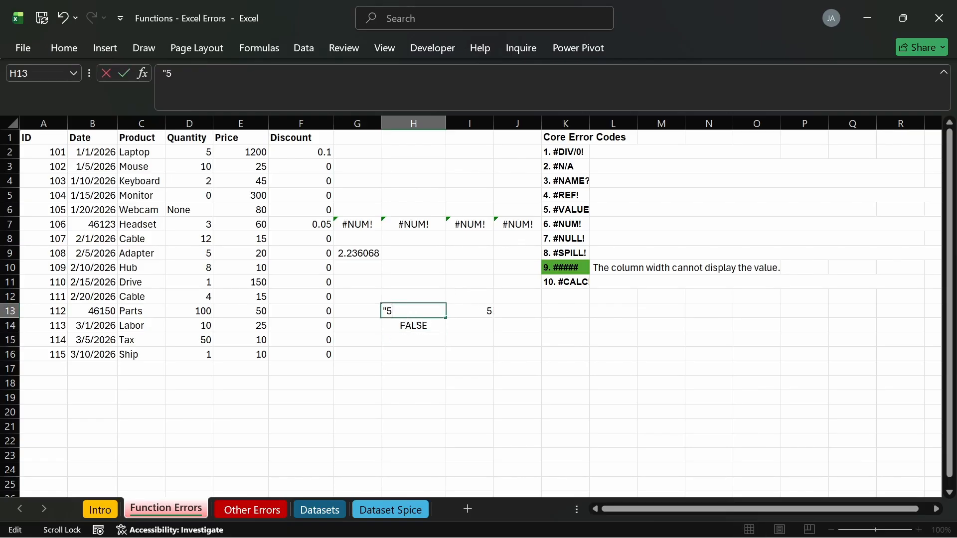
{"action": "key", "text": "Home"}
{"action": "key", "text": "Delete"}
{"action": "key", "text": "Return"}
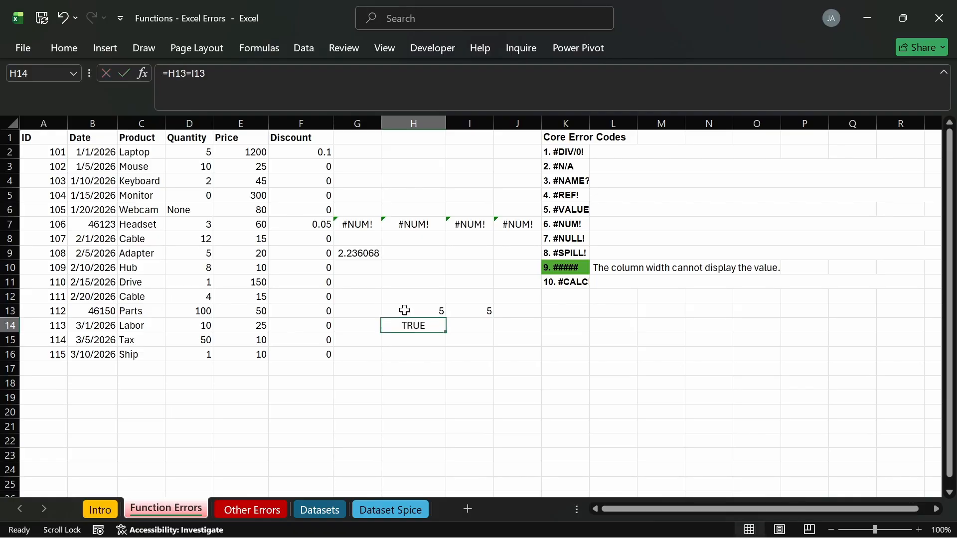
Clear the range H13:I14 and undo both that deletion and the quotation mark removal in H13.
{"action": "left_click_drag", "start_coordinate": [472, 327], "coordinate": [420, 313]}
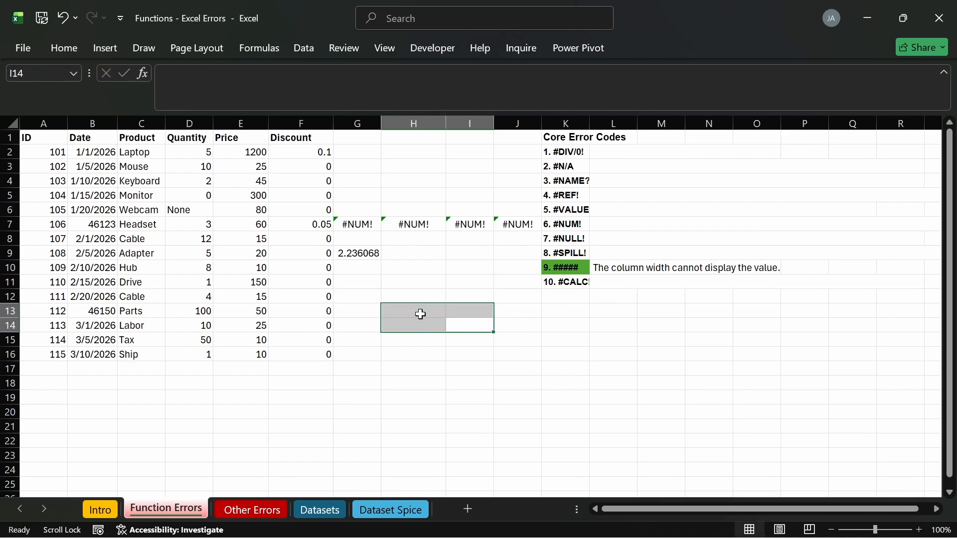
{"action": "left_click", "coordinate": [358, 278]}
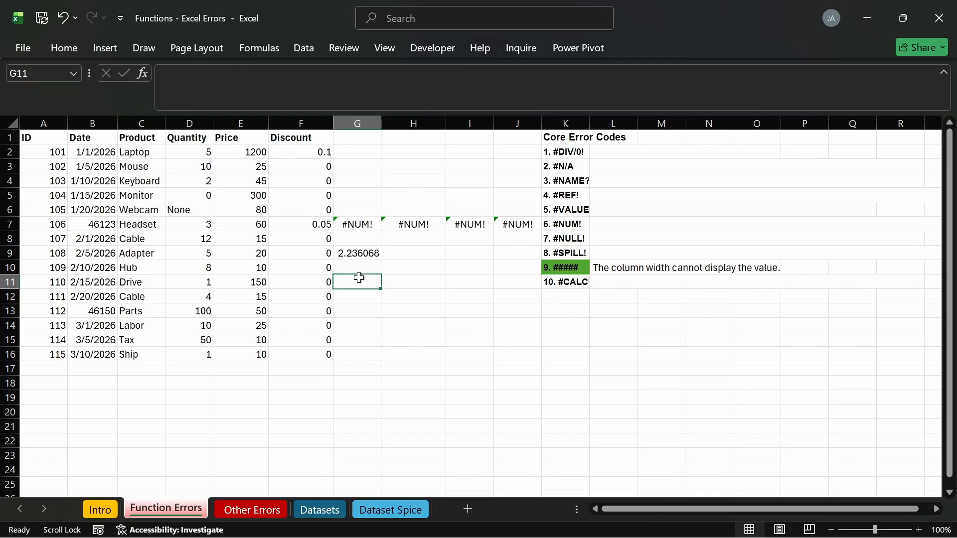
{"action": "key", "text": "ctrl+z"}
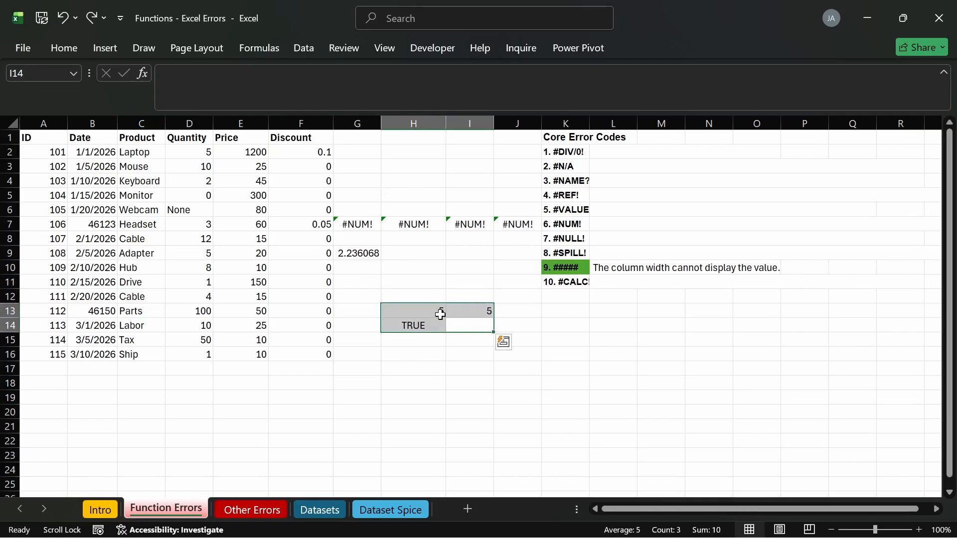
{"action": "key", "text": "ctrl+z"}
{"action": "left_click", "coordinate": [391, 353]}
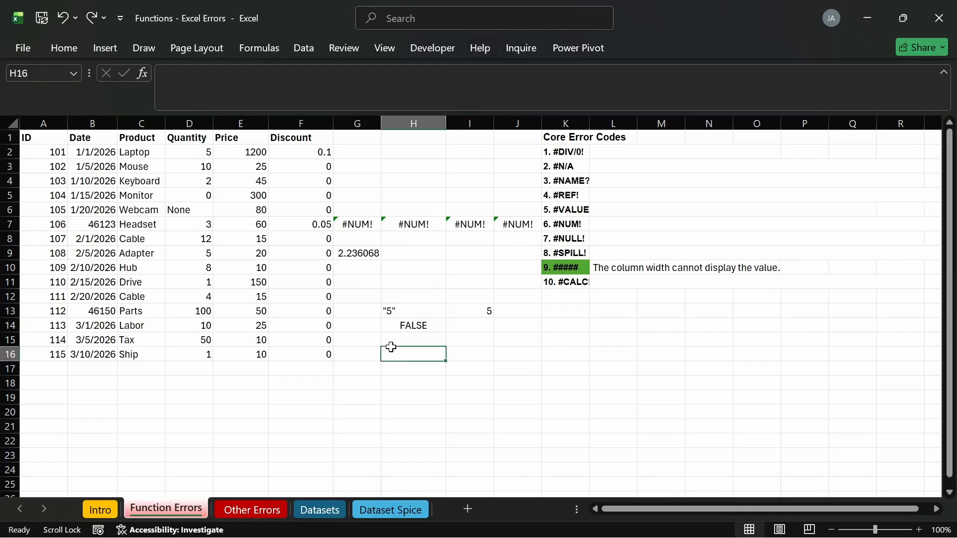
Convert H13 inside the H14 comparison with the VALUE function, making the formula =VALUE(H13)=I13.
{"action": "double_click", "coordinate": [411, 325]}
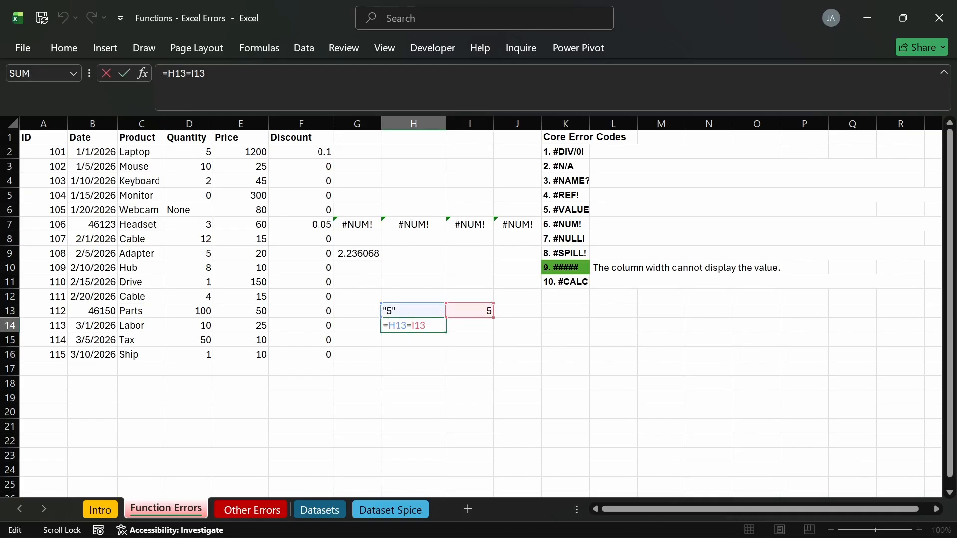
{"action": "type", "text": "valuw"}
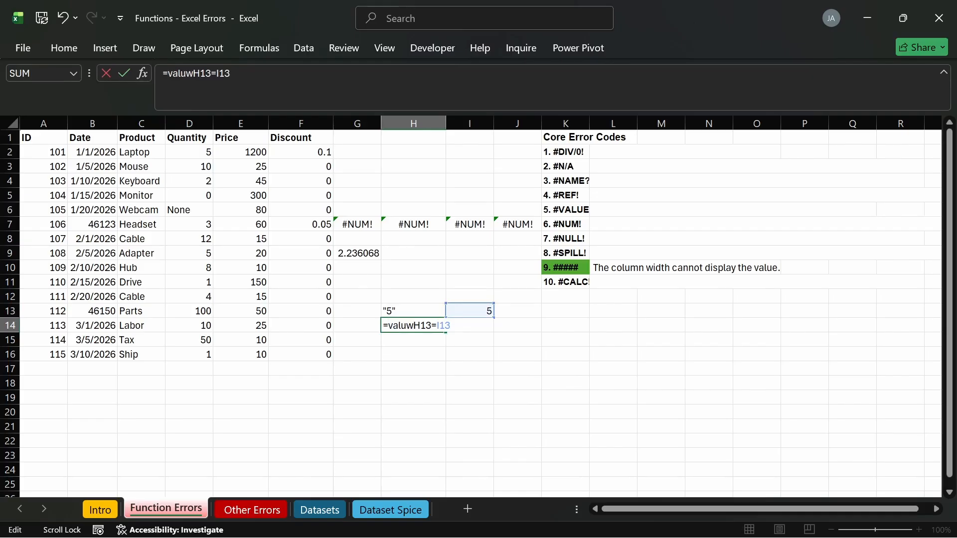
{"action": "key", "text": "BackSpace"}
{"action": "type", "text": "e("}
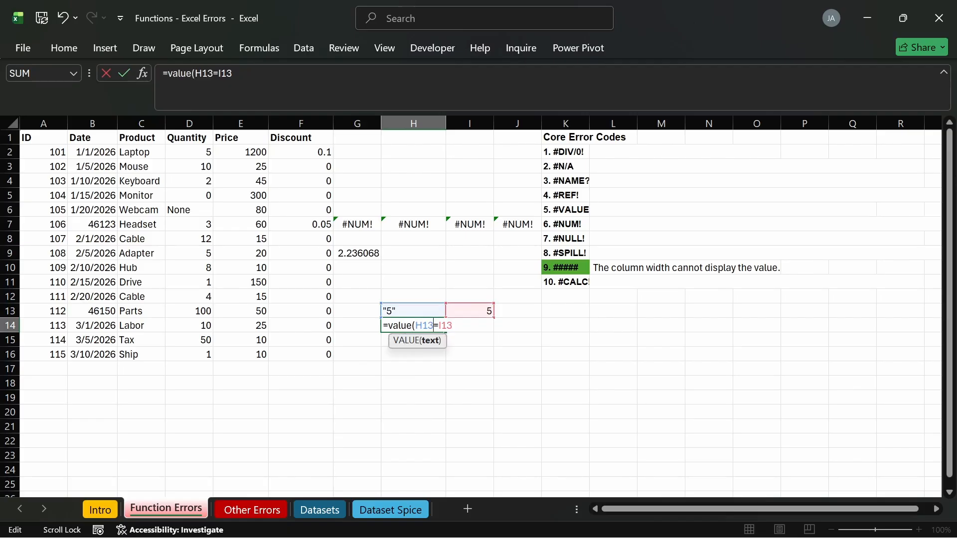
{"action": "key", "text": "Return"}
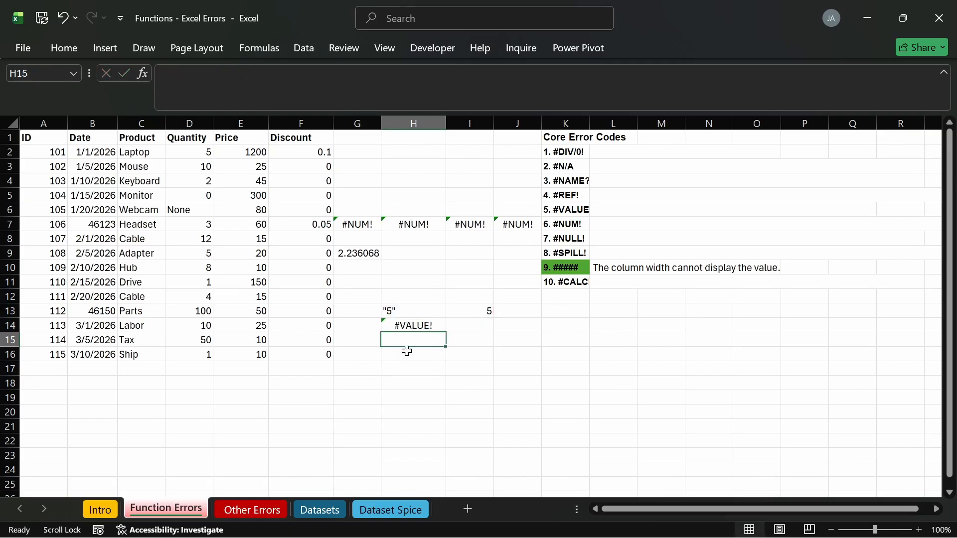
Inspect the VALUE comparison formula in H14 and undo its change back to the direct comparison.
{"action": "double_click", "coordinate": [420, 325]}
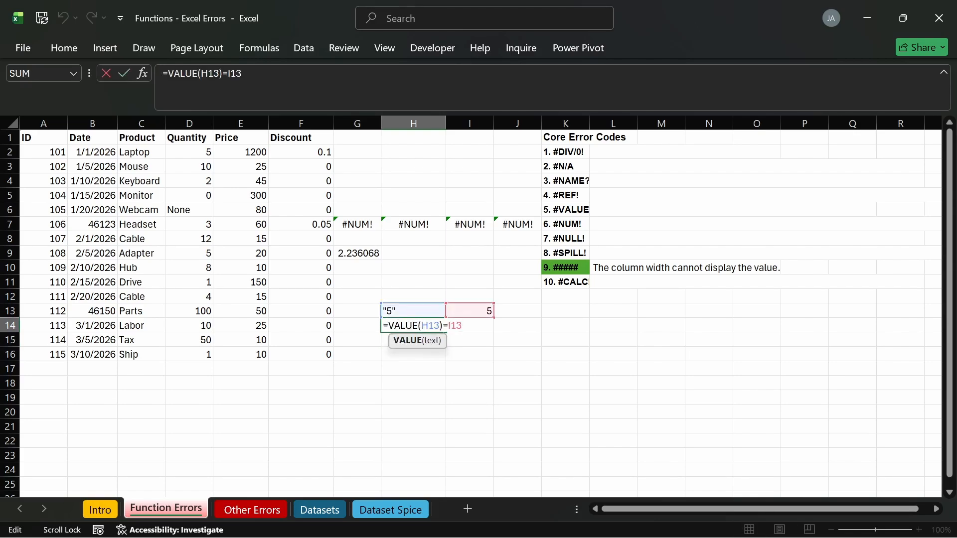
{"action": "key", "text": "Escape"}
{"action": "key", "text": "ctrl+z"}
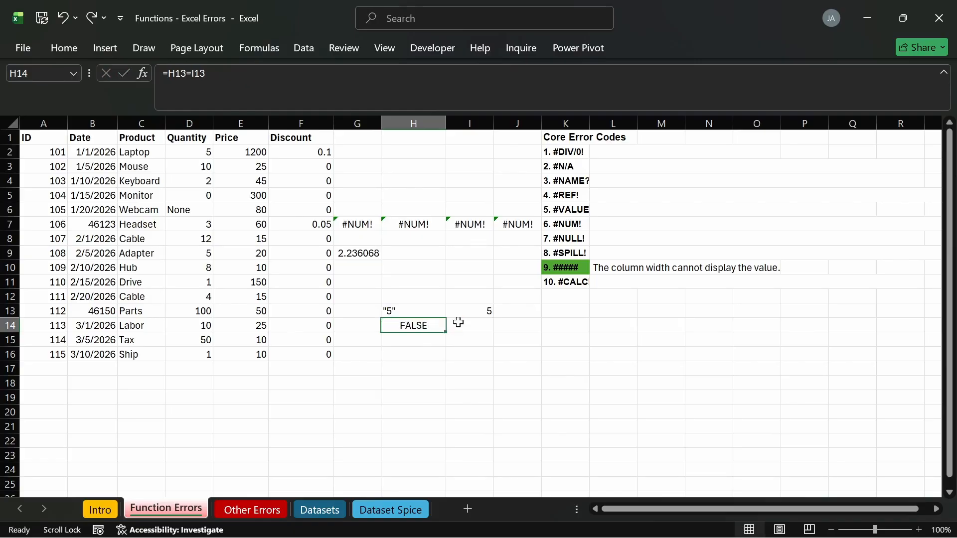
Convert the quoted sample value to a number with the formula =VALUE(H13) in H16.
{"action": "left_click", "coordinate": [397, 353]}
{"action": "type", "text": "="}
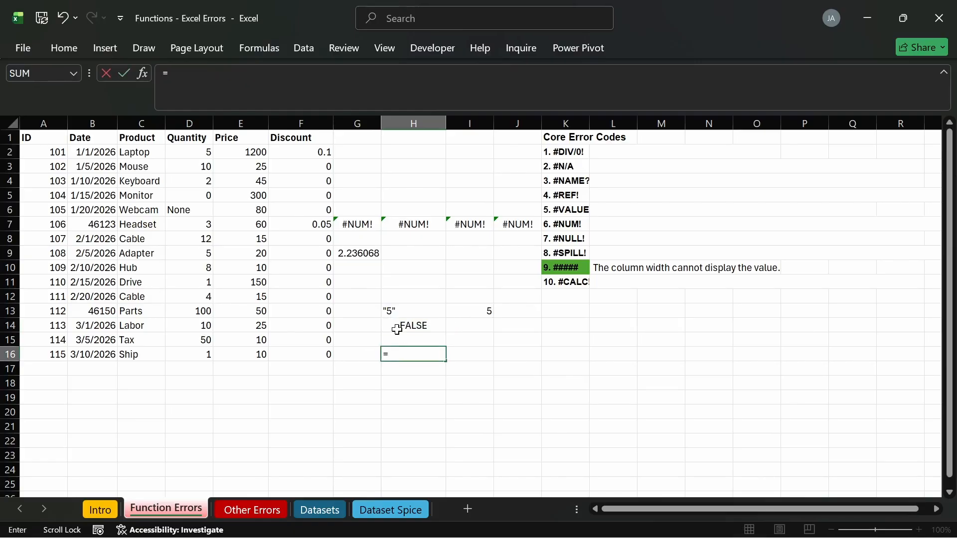
{"action": "type", "text": "vale"}
{"action": "key", "text": "Tab"}
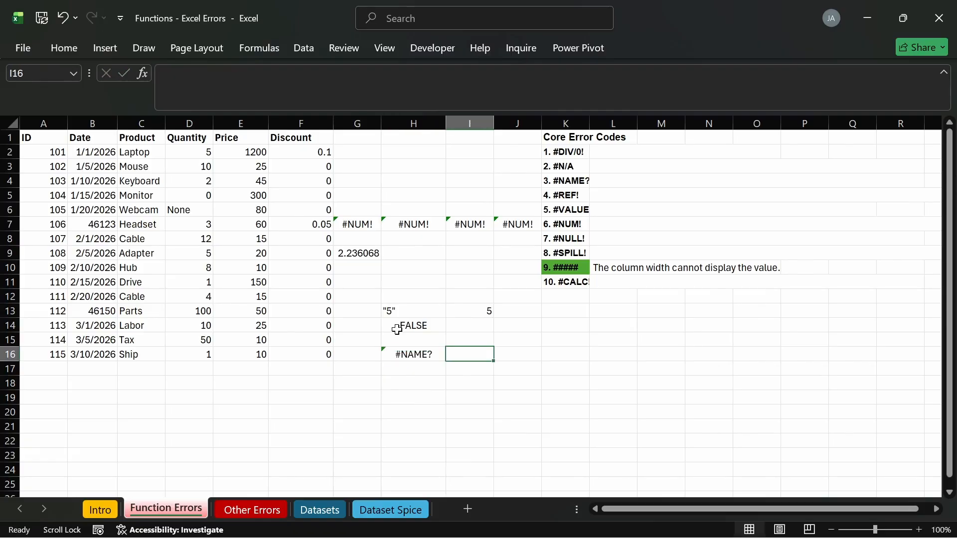
{"action": "double_click", "coordinate": [406, 354]}
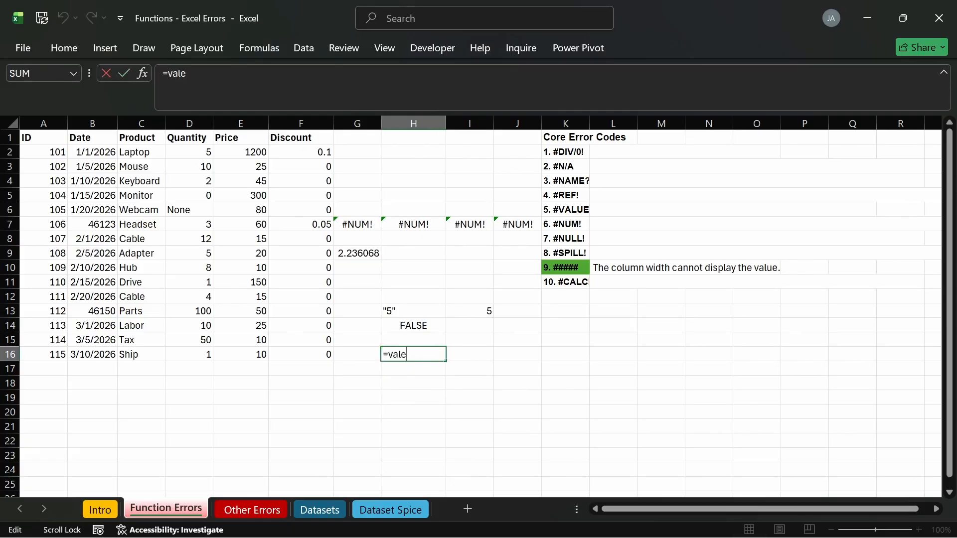
{"action": "key", "text": "BackSpace"}
{"action": "type", "text": "ue"}
{"action": "key", "text": "Tab"}
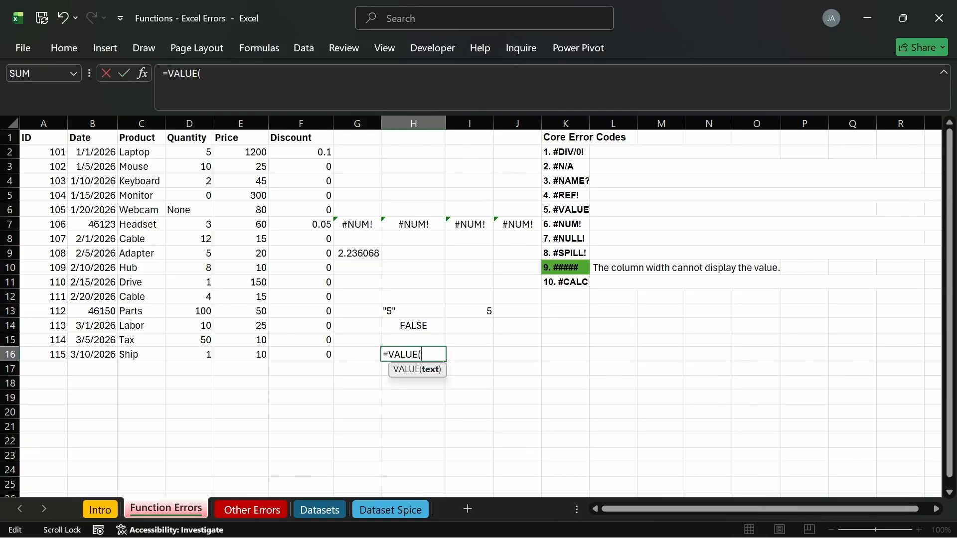
{"action": "left_click", "coordinate": [431, 310]}
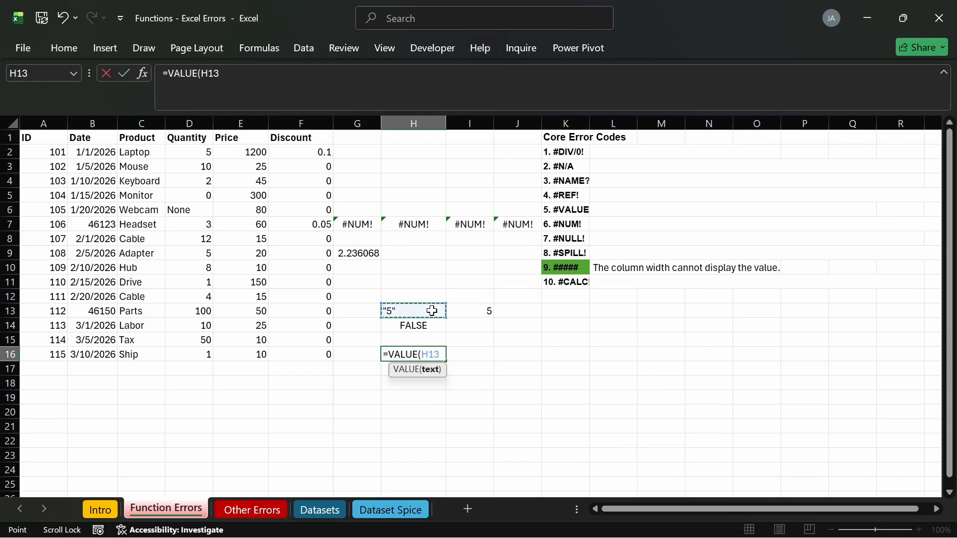
{"action": "key", "text": "Return"}
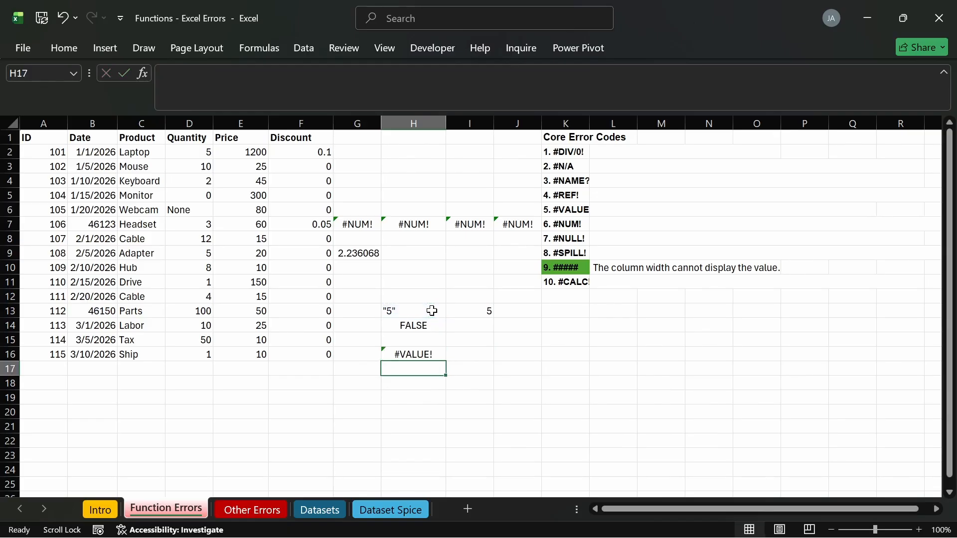
{"action": "left_click", "coordinate": [414, 355]}
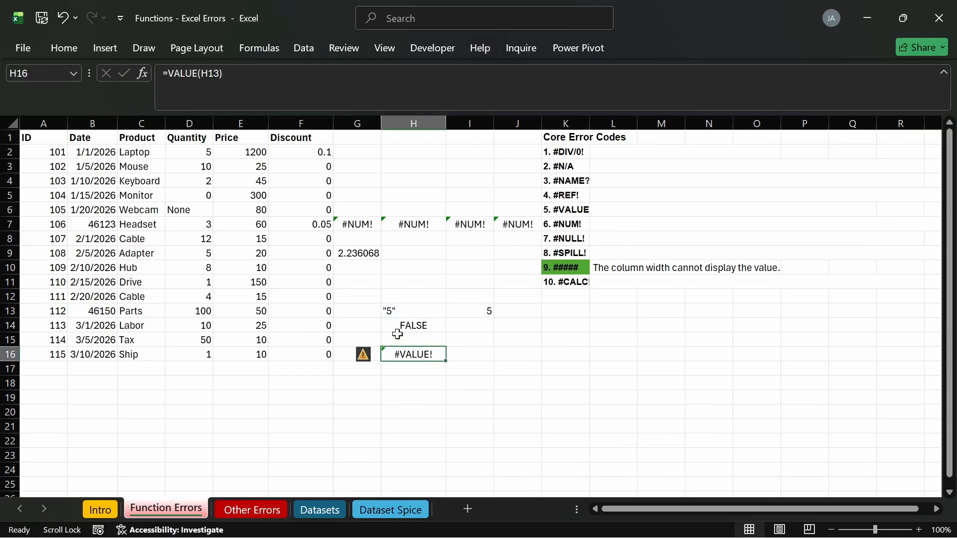
Clear the sample values and formulas in H13:I17 and the SQRT formula in G9.
{"action": "left_click", "coordinate": [394, 311]}
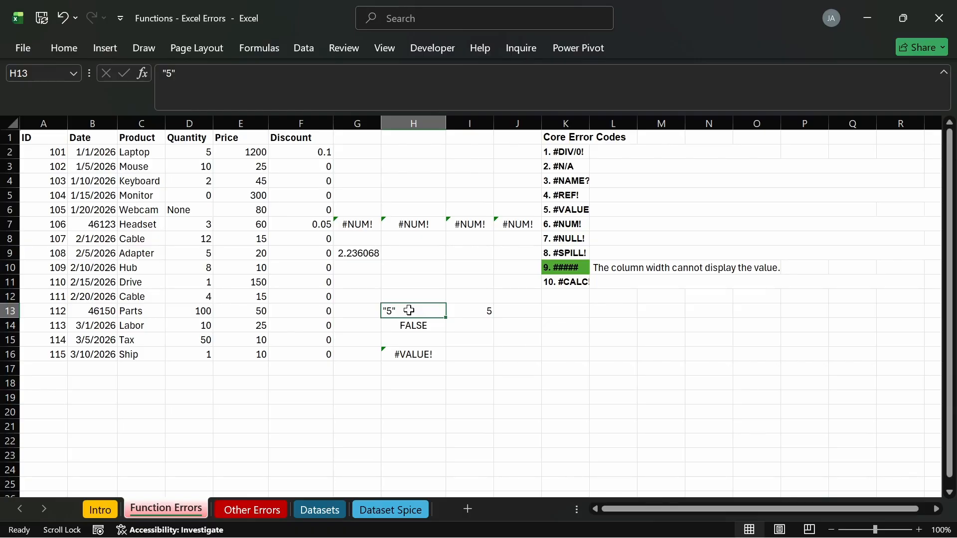
{"action": "key", "text": "Delete"}
{"action": "left_click_drag", "start_coordinate": [409, 310], "coordinate": [453, 363]}
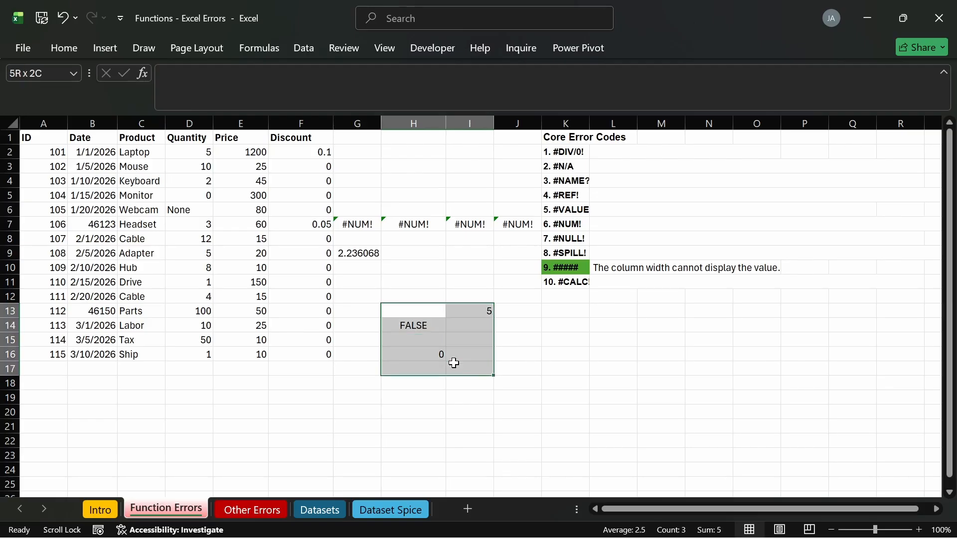
{"action": "key", "text": "Delete"}
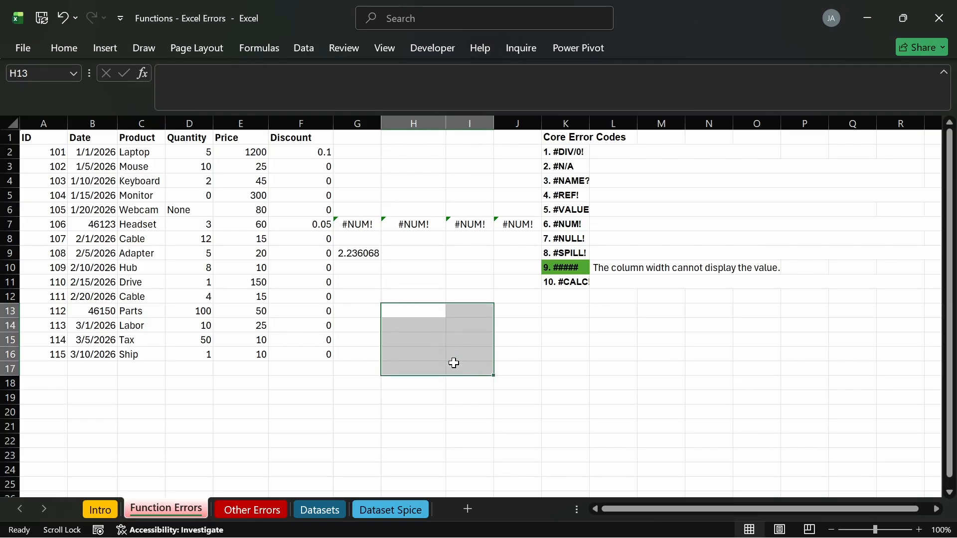
{"action": "left_click", "coordinate": [362, 256]}
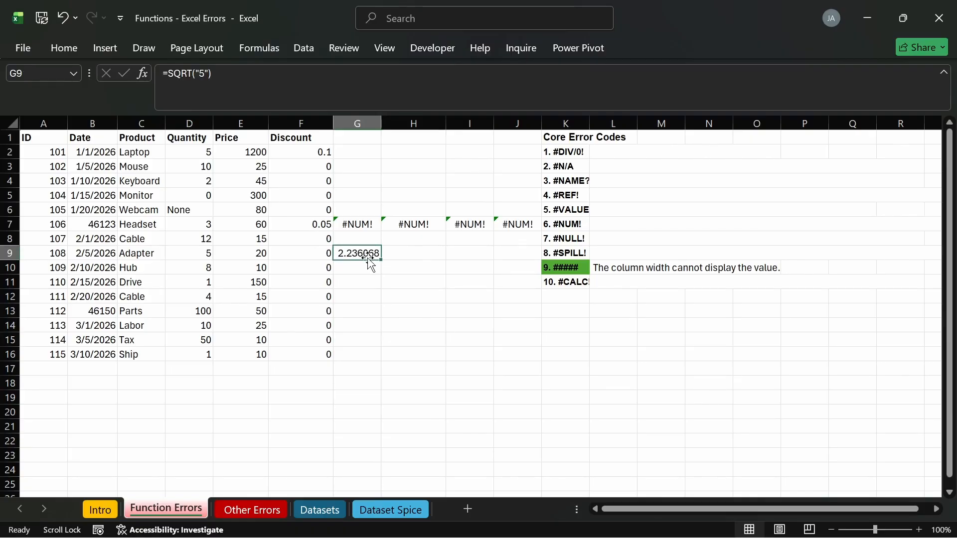
{"action": "key", "text": "Delete"}
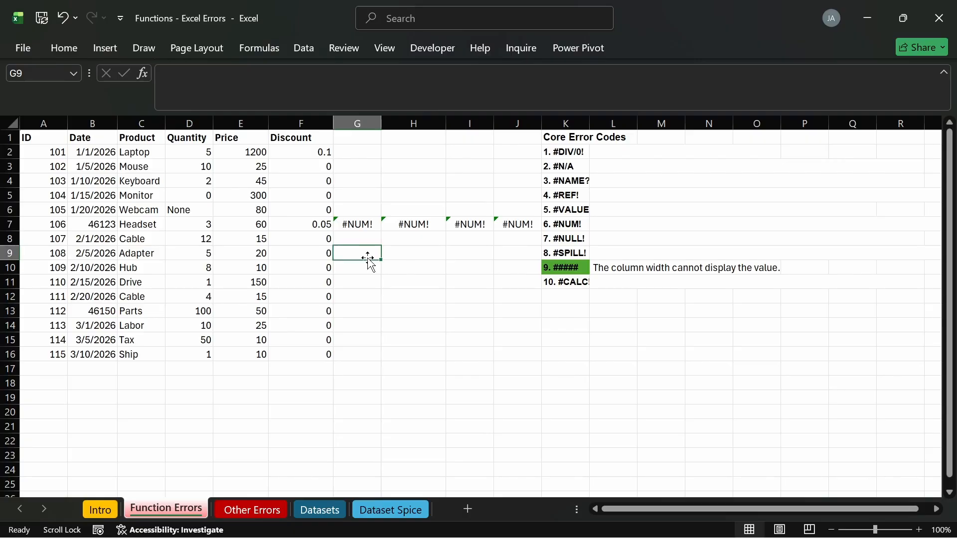
Enter the formula =ABS($-100) in G13 and accept the suggested correction to =ABS(-100).
{"action": "left_click", "coordinate": [373, 306]}
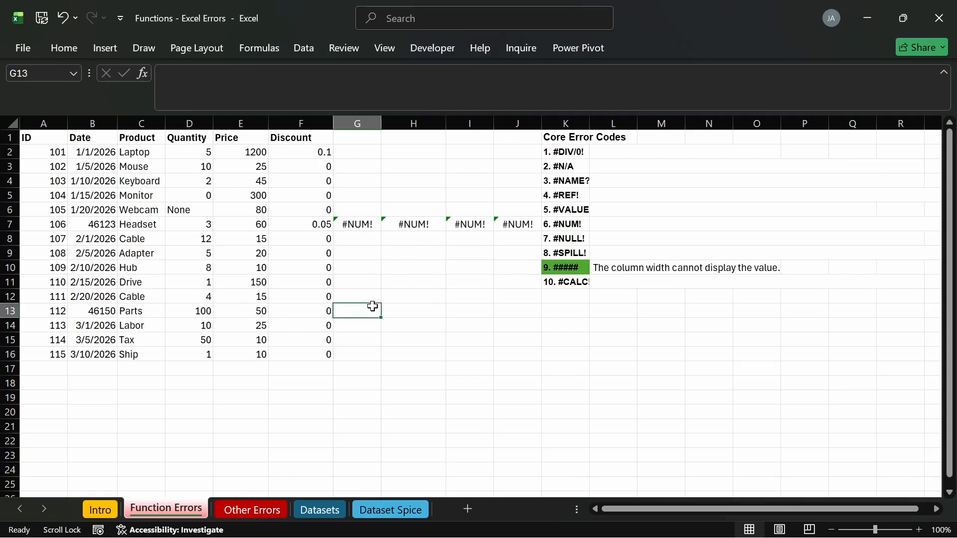
{"action": "type", "text": "="}
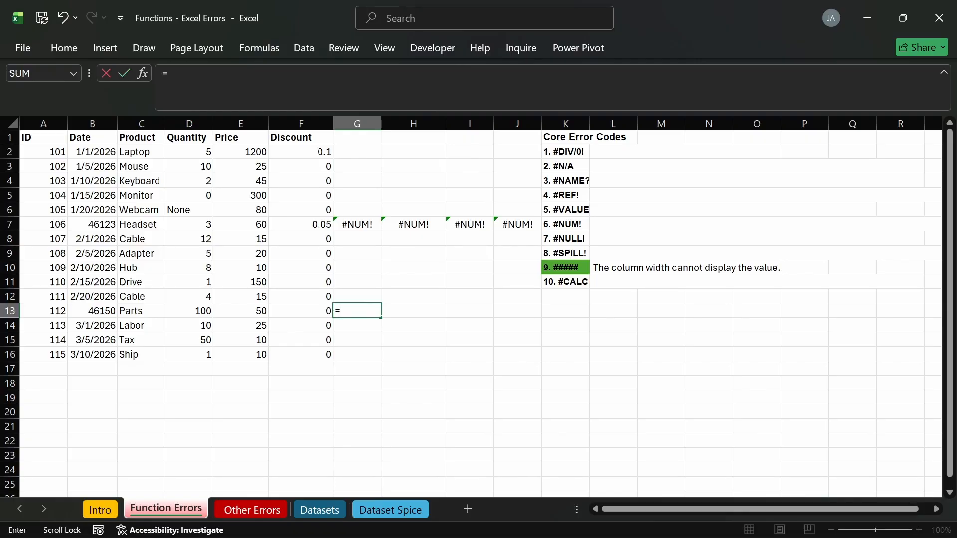
{"action": "type", "text": "abs("}
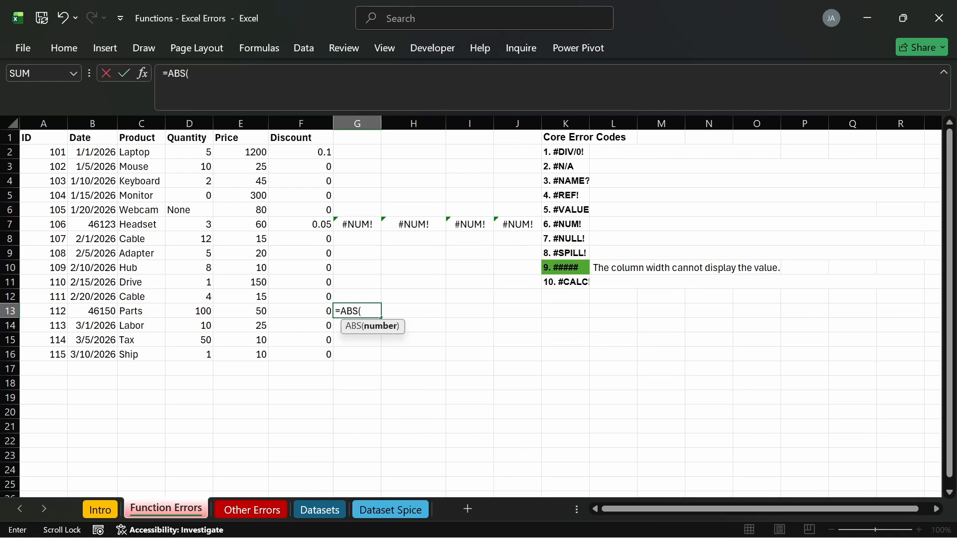
{"action": "type", "text": "$-100)"}
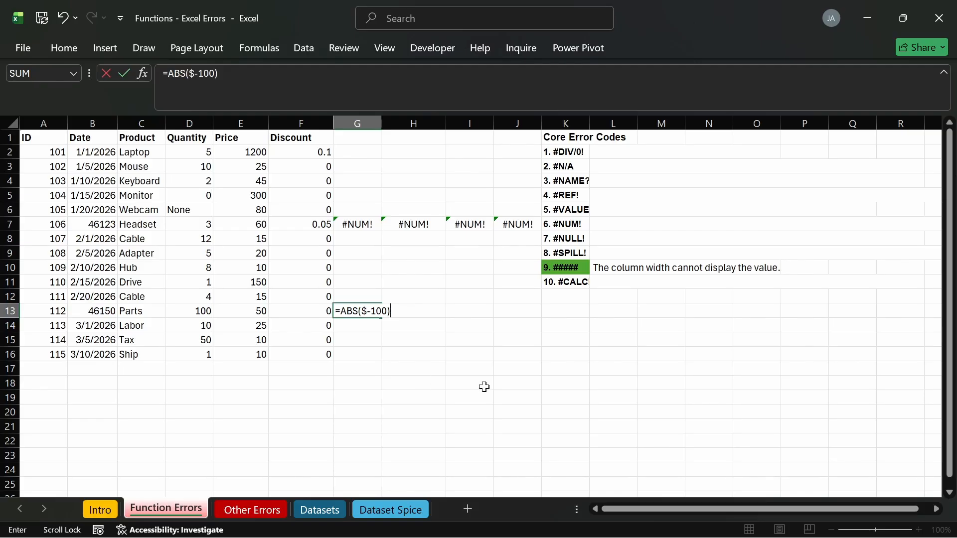
{"action": "key", "text": "Return"}
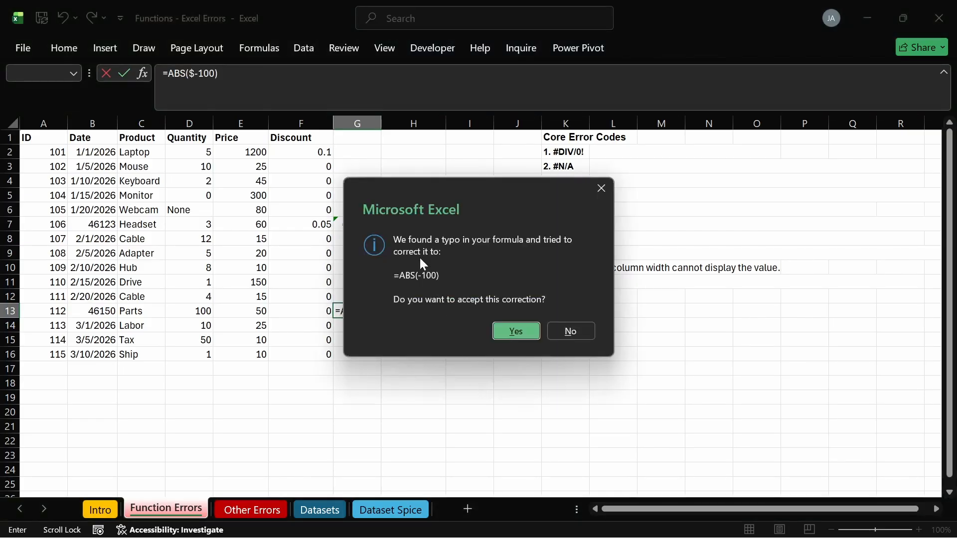
{"action": "left_click", "coordinate": [511, 329]}
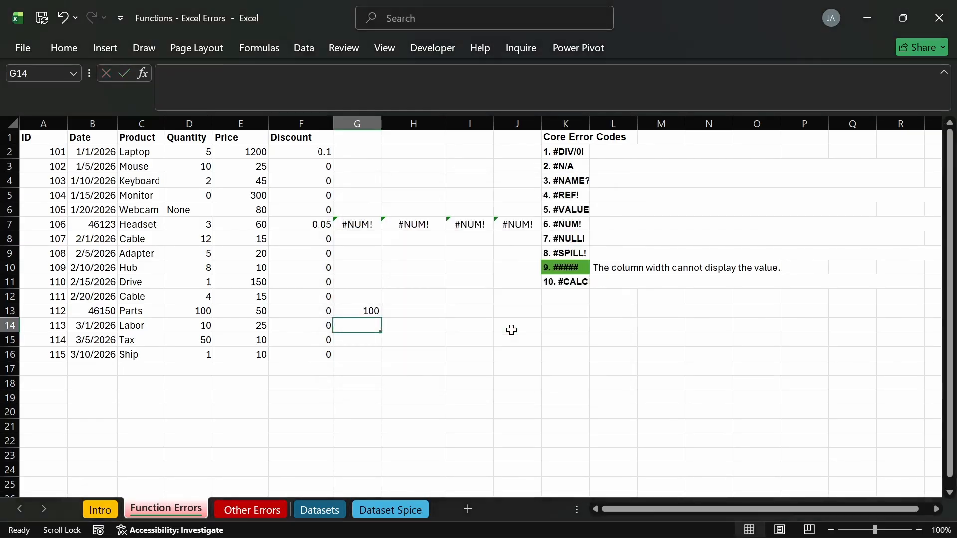
{"action": "left_click", "coordinate": [362, 309]}
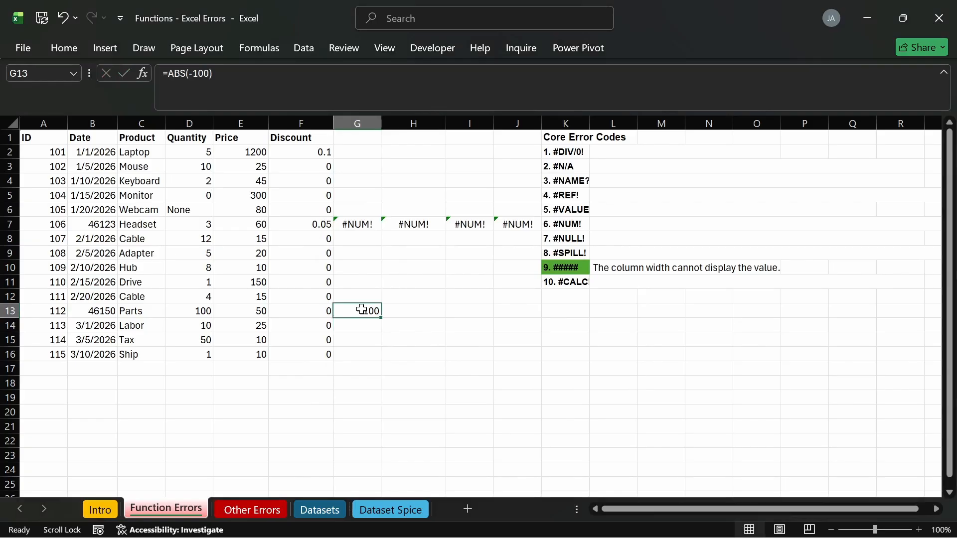
Enter the negative currency amount $-100 in H13.
{"action": "left_click", "coordinate": [406, 314]}
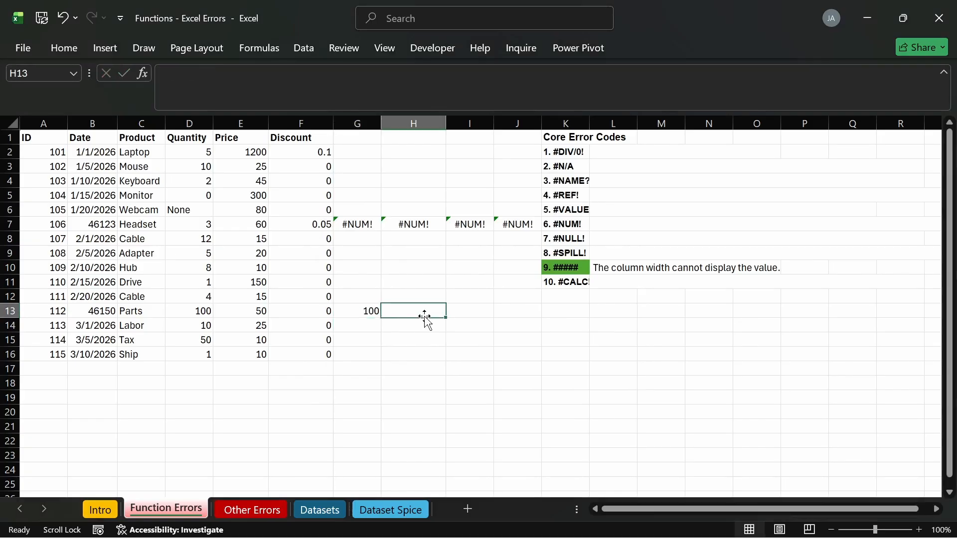
{"action": "type", "text": "$-100"}
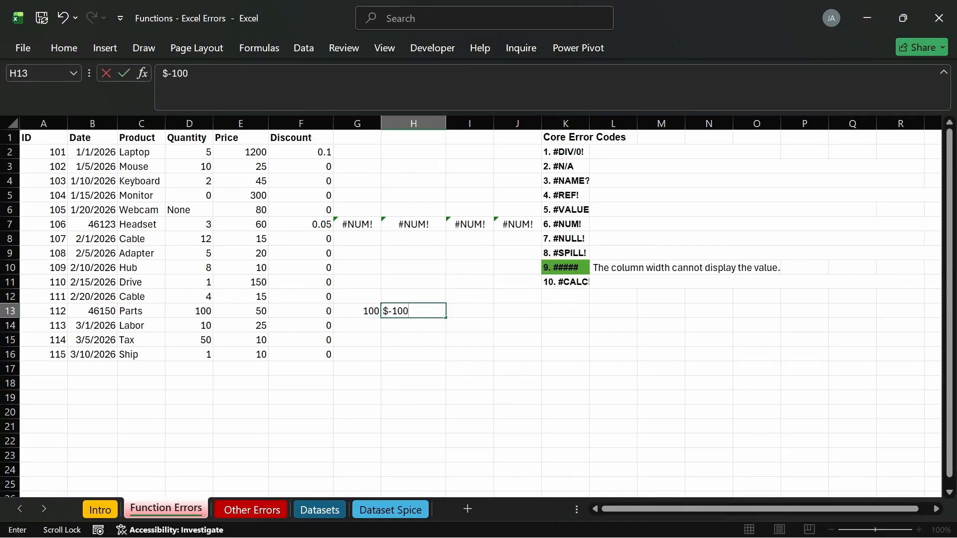
{"action": "key", "text": "Return"}
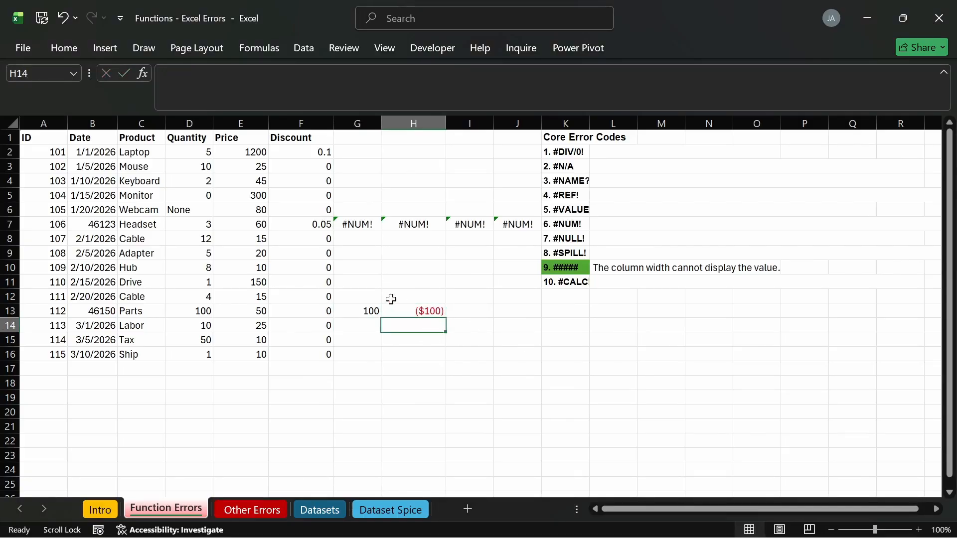
Replace the formula in G13 with =ABS(H13) to take the absolute value of the currency amount.
{"action": "left_click", "coordinate": [368, 313]}
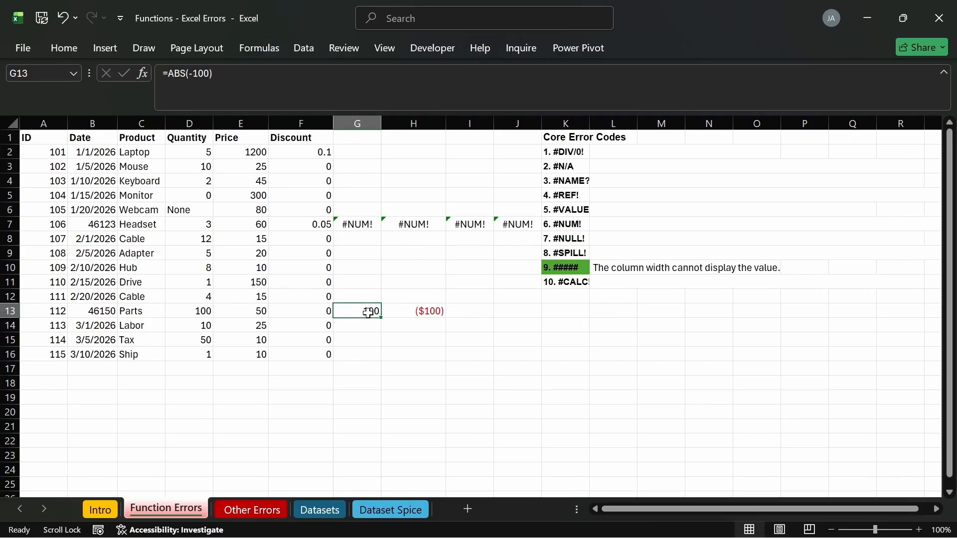
{"action": "type", "text": "=abs"}
{"action": "key", "text": "Tab"}
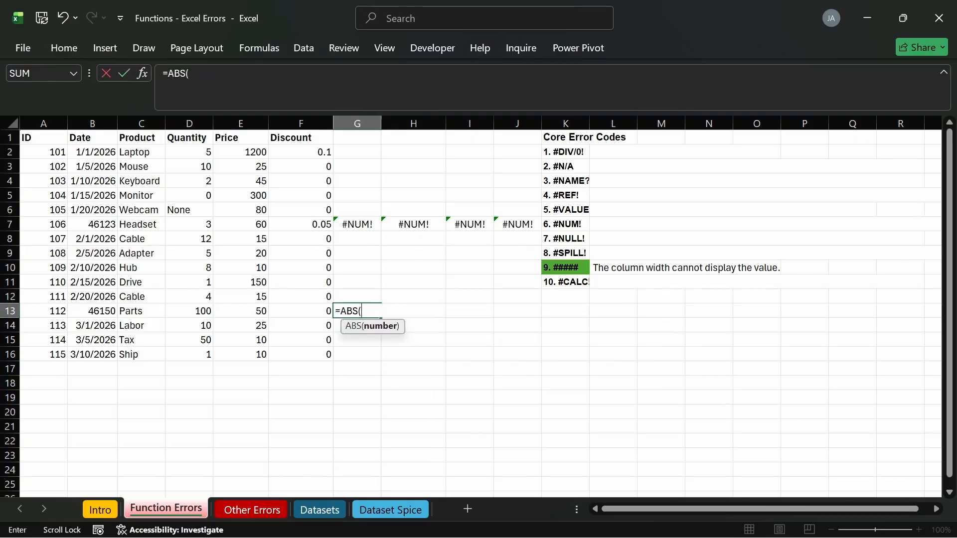
{"action": "key", "text": "F2"}
{"action": "type", "text": "h12"}
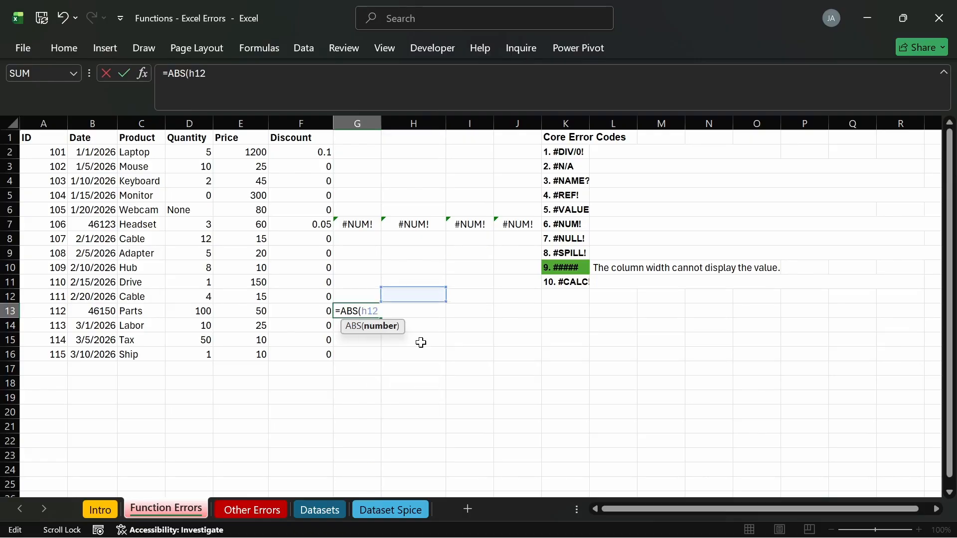
{"action": "key", "text": "BackSpace"}
{"action": "type", "text": "3"}
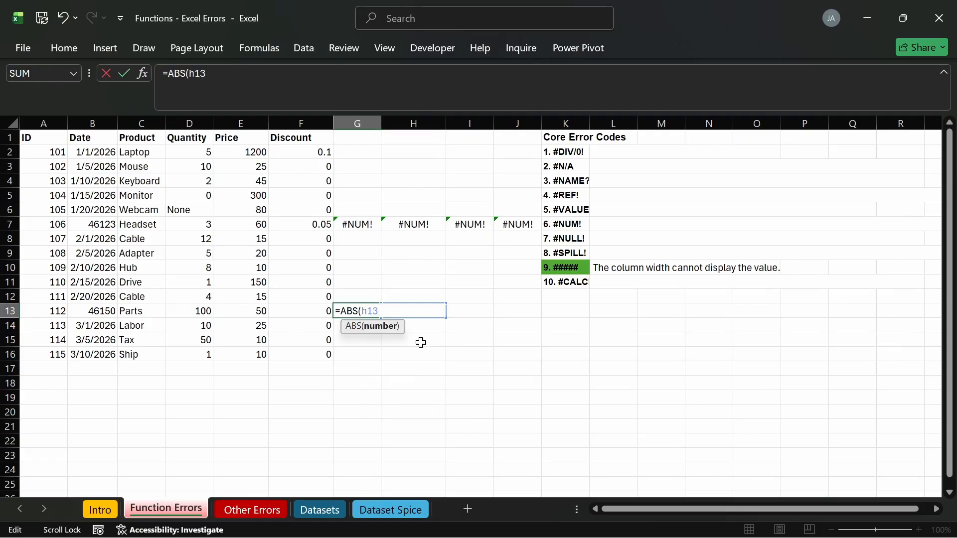
{"action": "key", "text": "Return"}
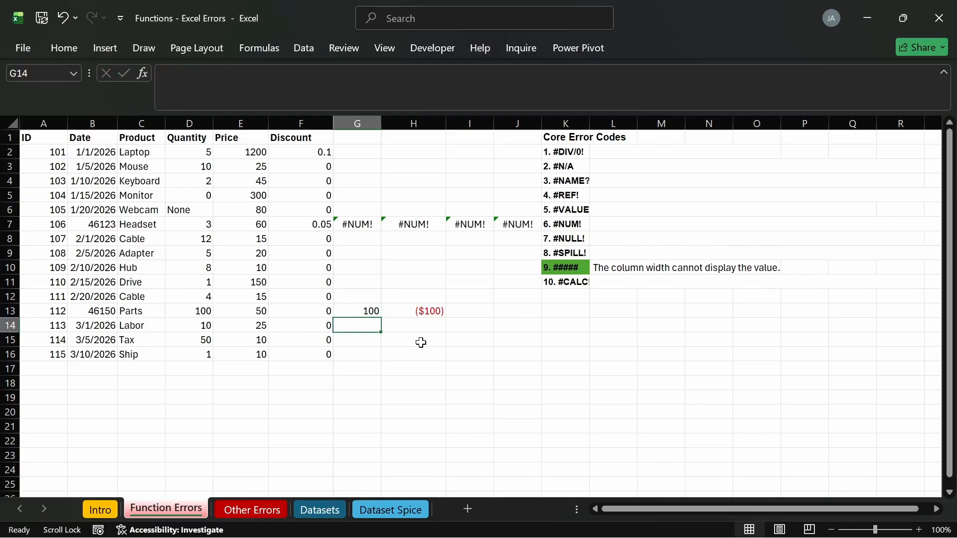
Check the stored value of the currency amount in H13 and clear the range G13:H14.
{"action": "left_click", "coordinate": [420, 312]}
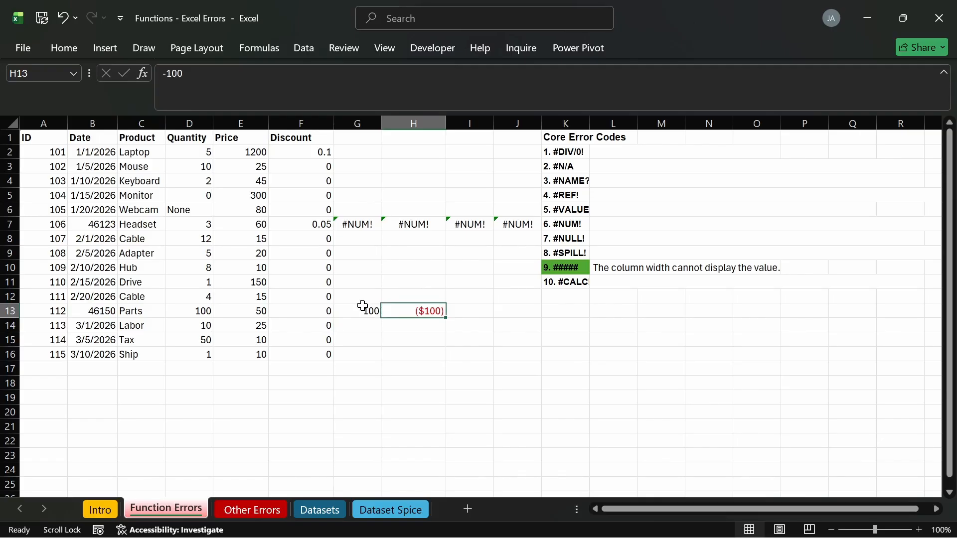
{"action": "left_click_drag", "start_coordinate": [363, 306], "coordinate": [436, 324]}
{"action": "key", "text": "Delete"}
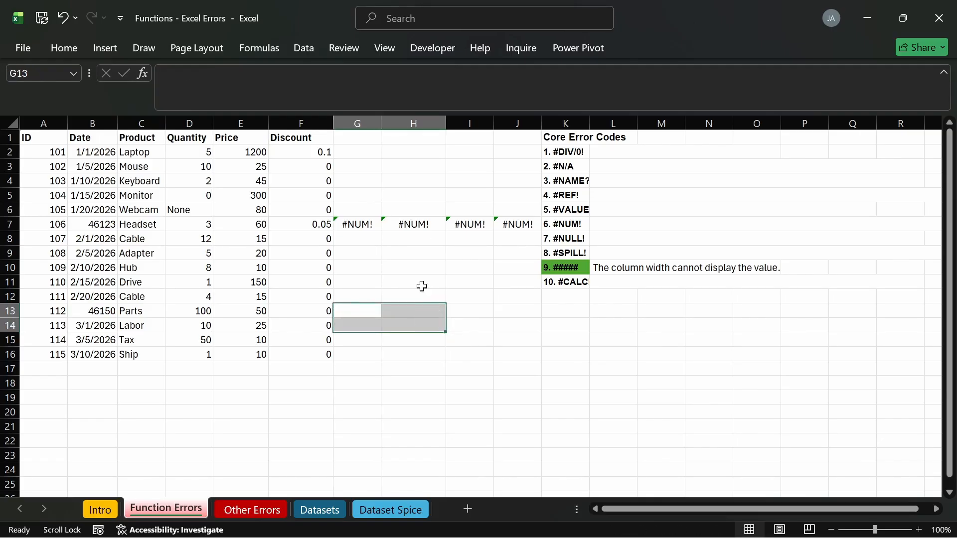
Reveal the hidden #NUM! description in L7 by changing its font colour to black.
{"action": "left_click", "coordinate": [415, 243]}
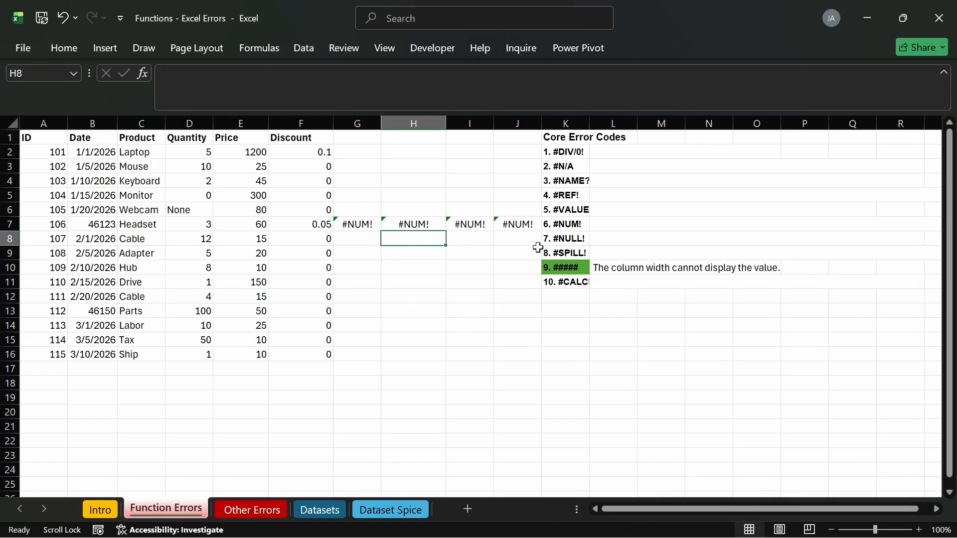
{"action": "left_click", "coordinate": [605, 225]}
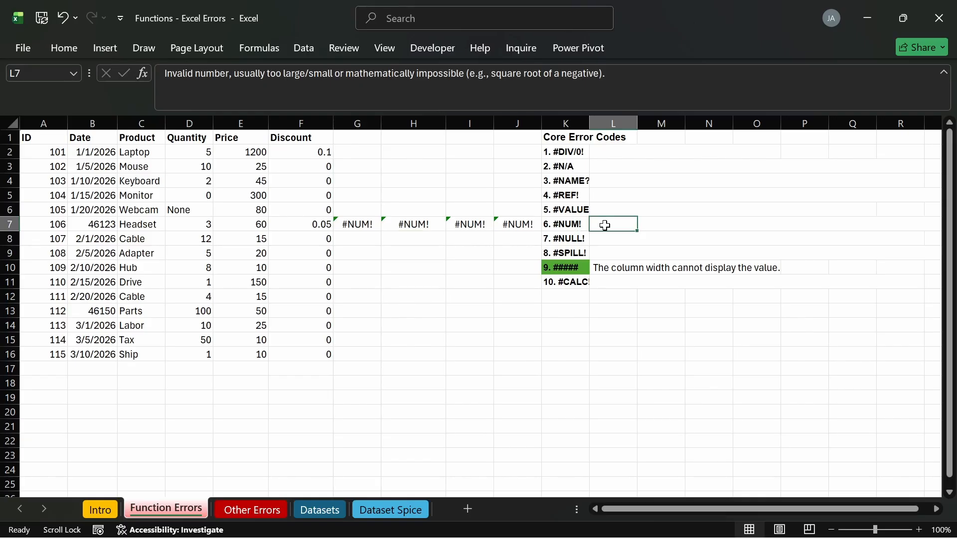
{"action": "left_click", "coordinate": [63, 51]}
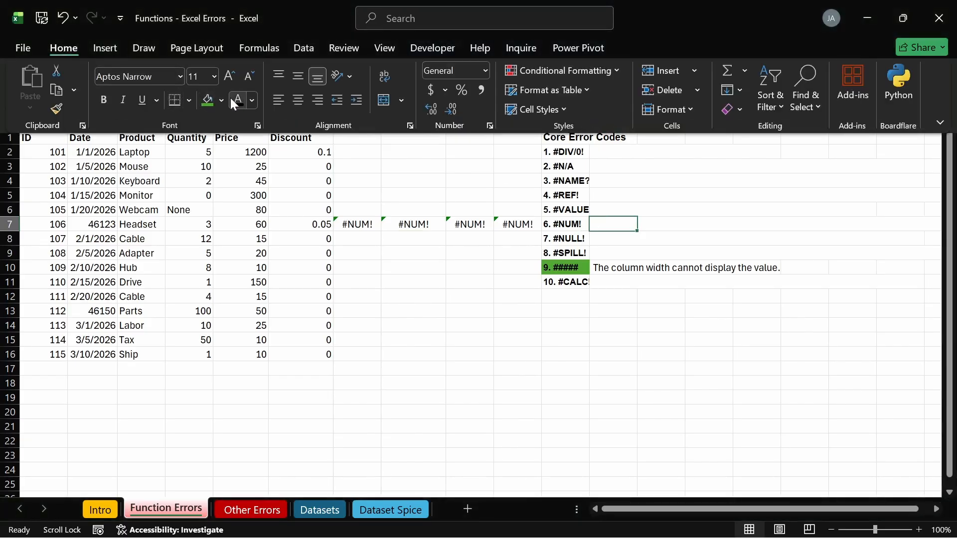
{"action": "left_click", "coordinate": [239, 97]}
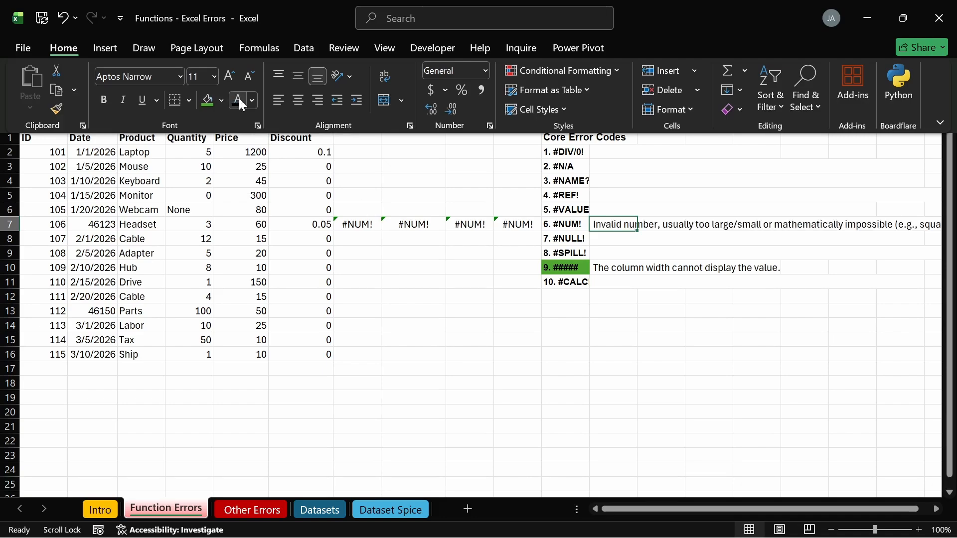
Highlight the #NUM! entry in K7 with the green fill and review its full description.
{"action": "left_click", "coordinate": [573, 225]}
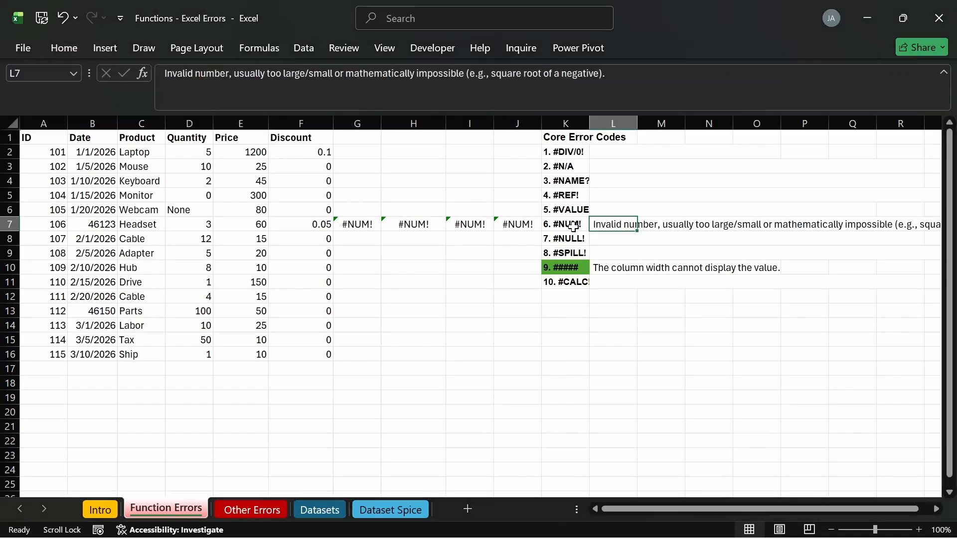
{"action": "left_click", "coordinate": [573, 226]}
{"action": "left_click", "coordinate": [68, 51]}
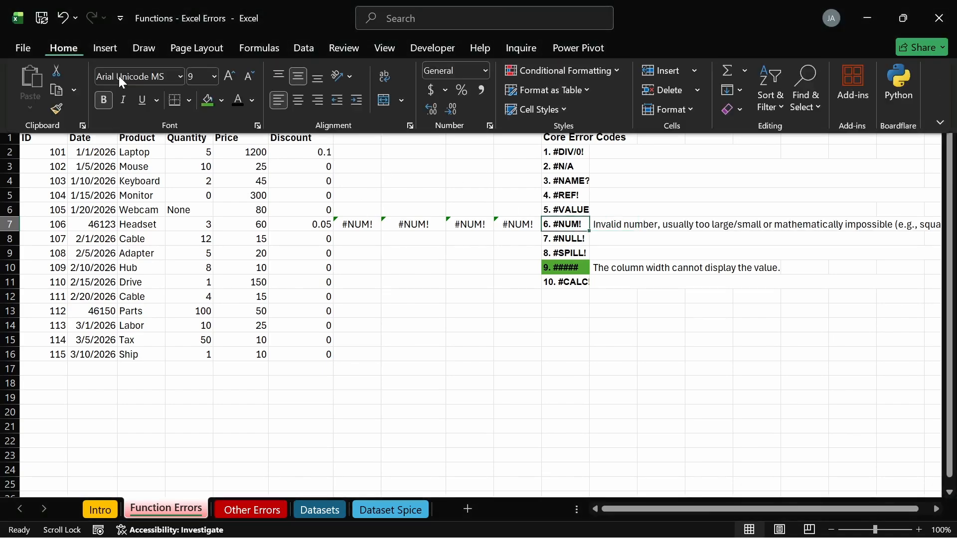
{"action": "left_click", "coordinate": [208, 99]}
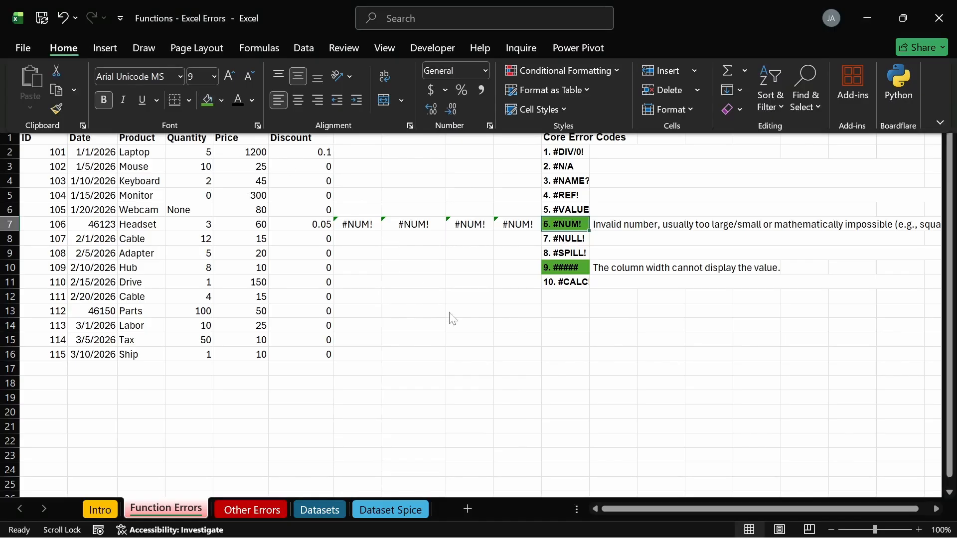
{"action": "left_click", "coordinate": [600, 351]}
{"action": "scroll", "coordinate": [600, 352], "scroll_direction": "right", "scroll_amount": 3}
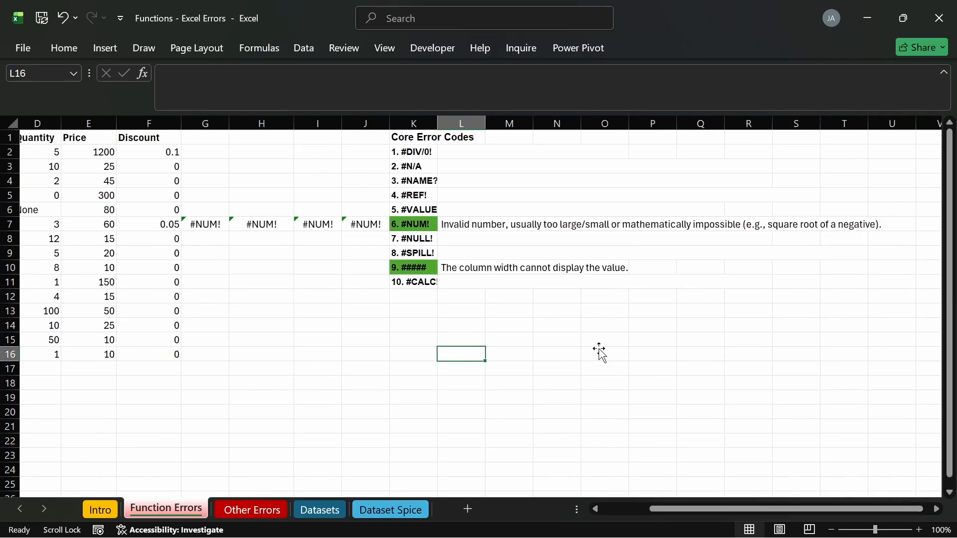
{"action": "scroll", "coordinate": [234, 251], "scroll_direction": "left", "scroll_amount": 3}
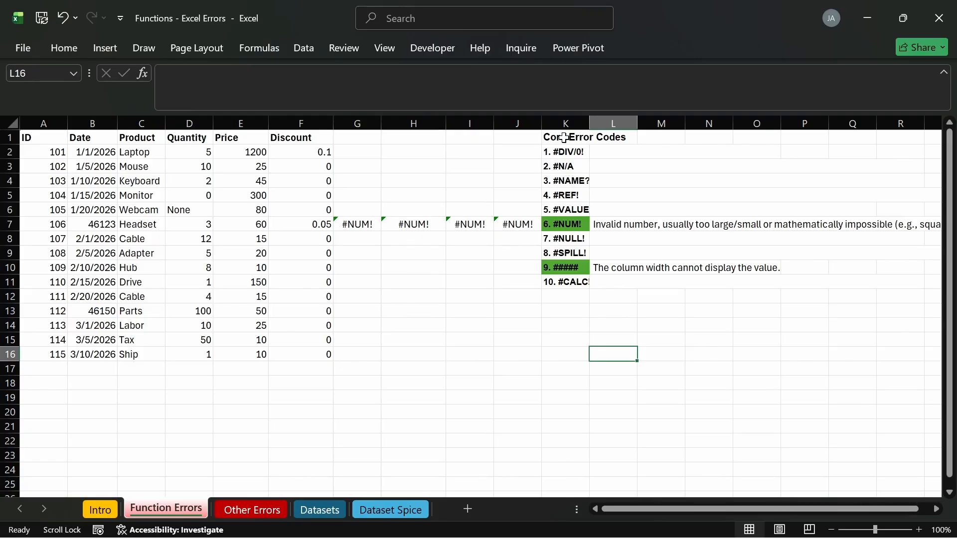
Enter the heading Errors in G1, above the columns holding the error examples.
{"action": "left_click", "coordinate": [565, 154]}
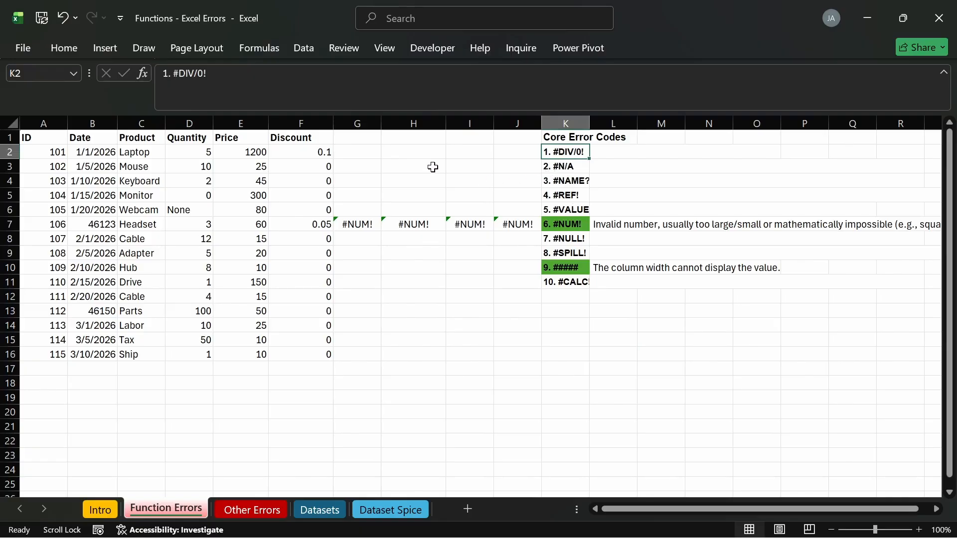
{"action": "left_click", "coordinate": [359, 154]}
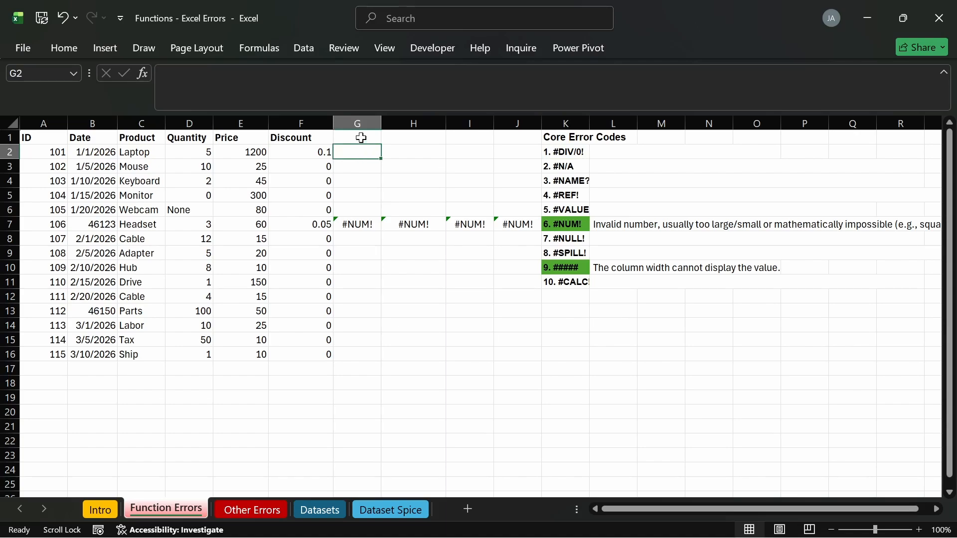
{"action": "left_click_drag", "start_coordinate": [358, 138], "coordinate": [509, 135]}
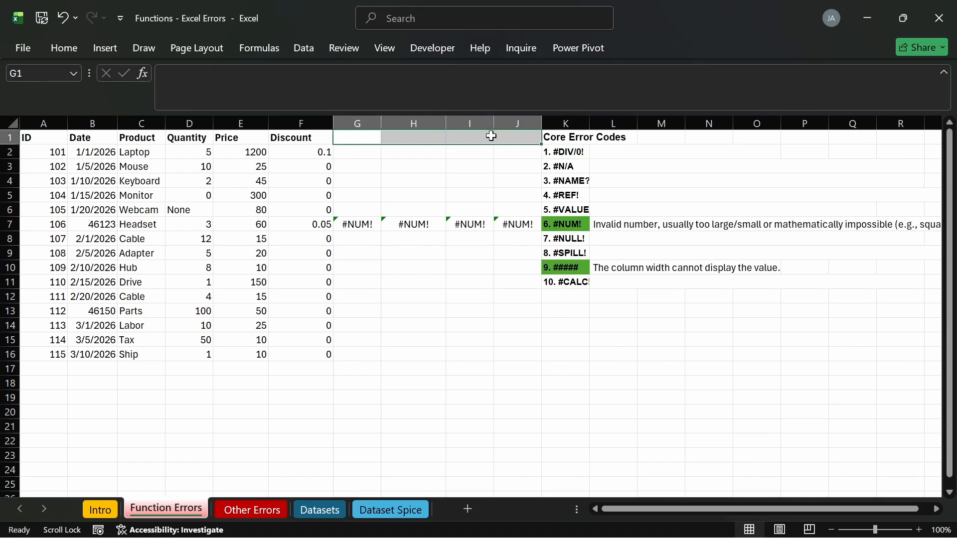
{"action": "type", "text": "Ee"}
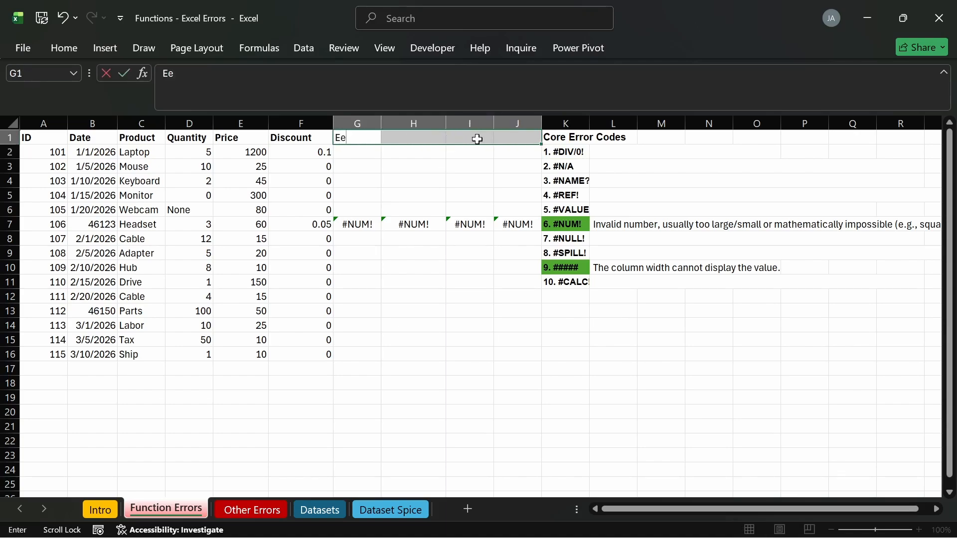
{"action": "key", "text": "BackSpace"}
{"action": "type", "text": "rrors"}
{"action": "key", "text": "ctrl+1"}
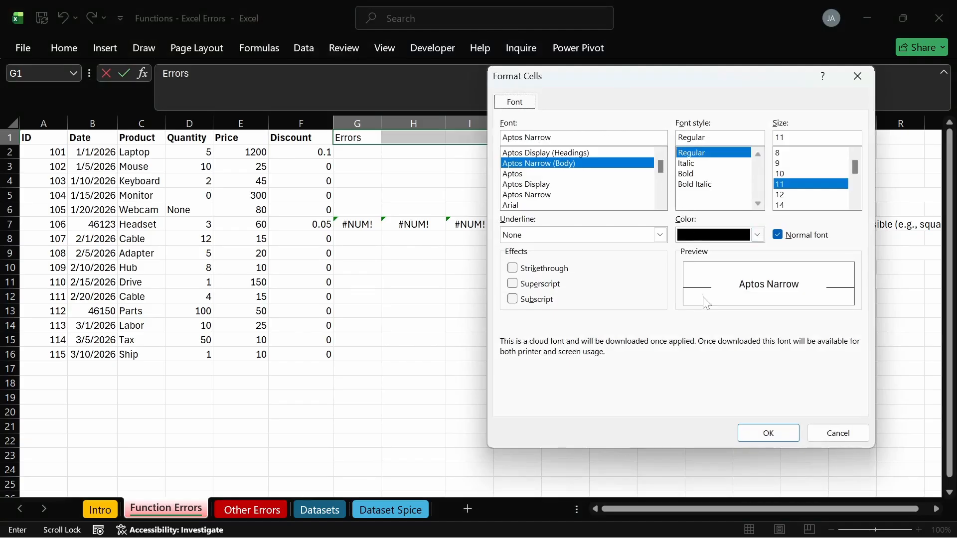
{"action": "left_click", "coordinate": [857, 75]}
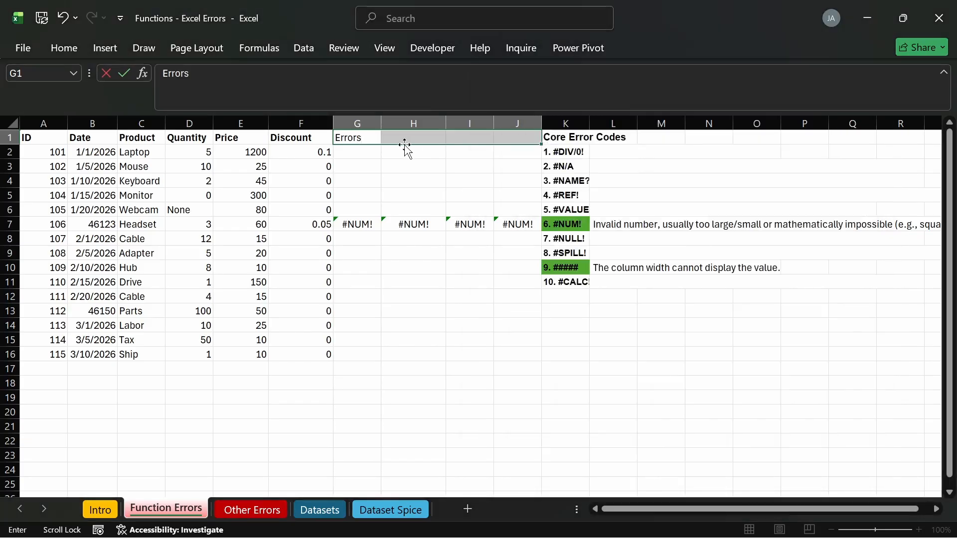
{"action": "key", "text": "Return"}
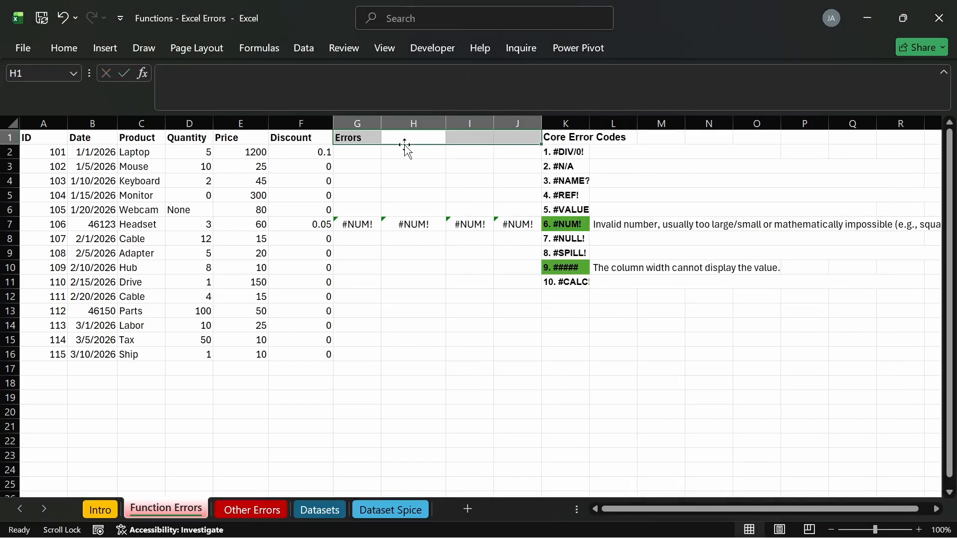
Set the horizontal alignment of G1:J1 to Justify.
{"action": "key", "text": "ctrl+1"}
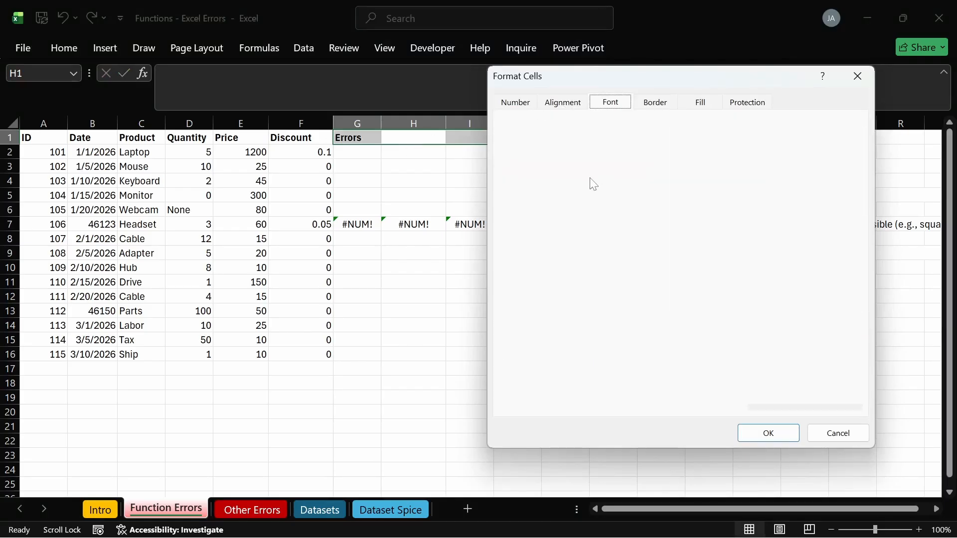
{"action": "left_click", "coordinate": [603, 155]}
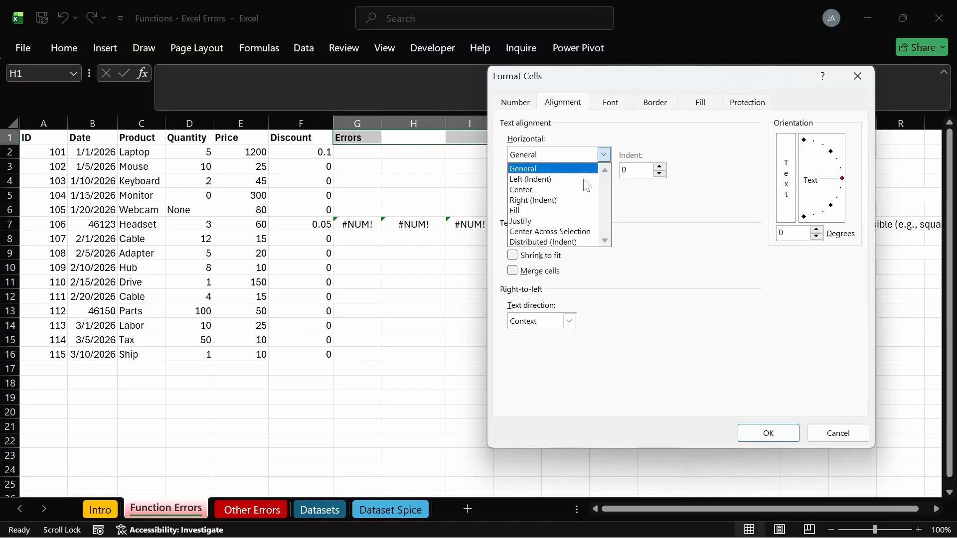
{"action": "left_click", "coordinate": [520, 221]}
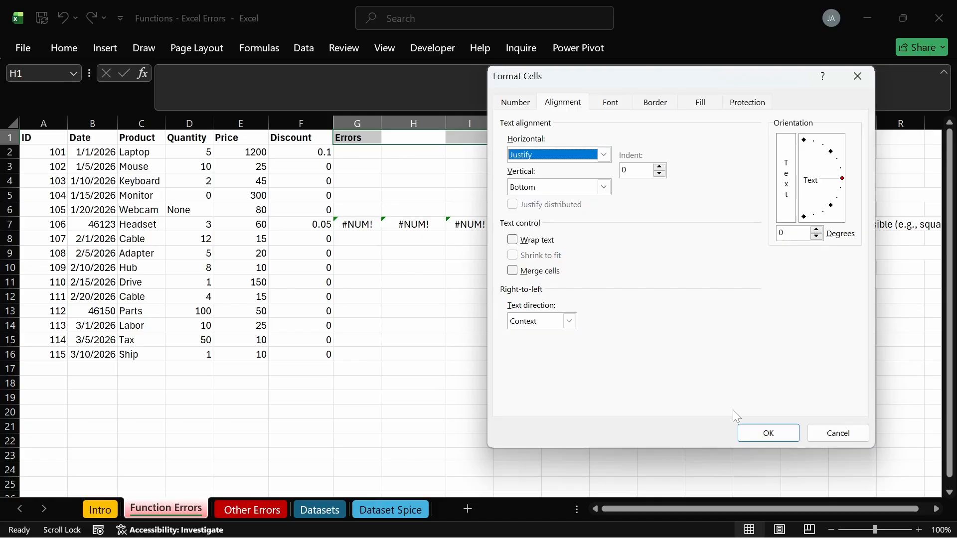
{"action": "left_click", "coordinate": [769, 433]}
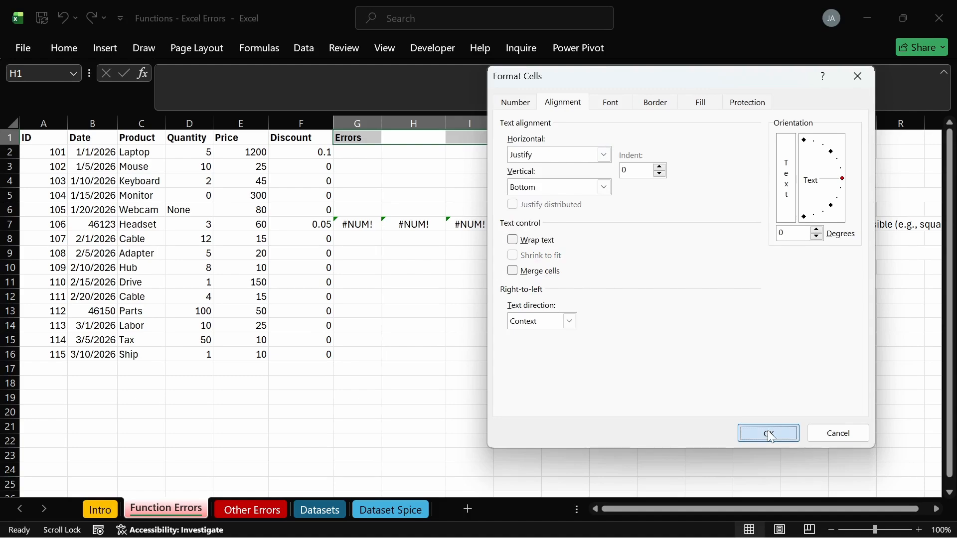
{"action": "left_click", "coordinate": [769, 433]}
Apply Center Across Selection to the Errors heading in G1:J1 and insert a blank column before the Core Error Codes list.
{"action": "left_click", "coordinate": [351, 137]}
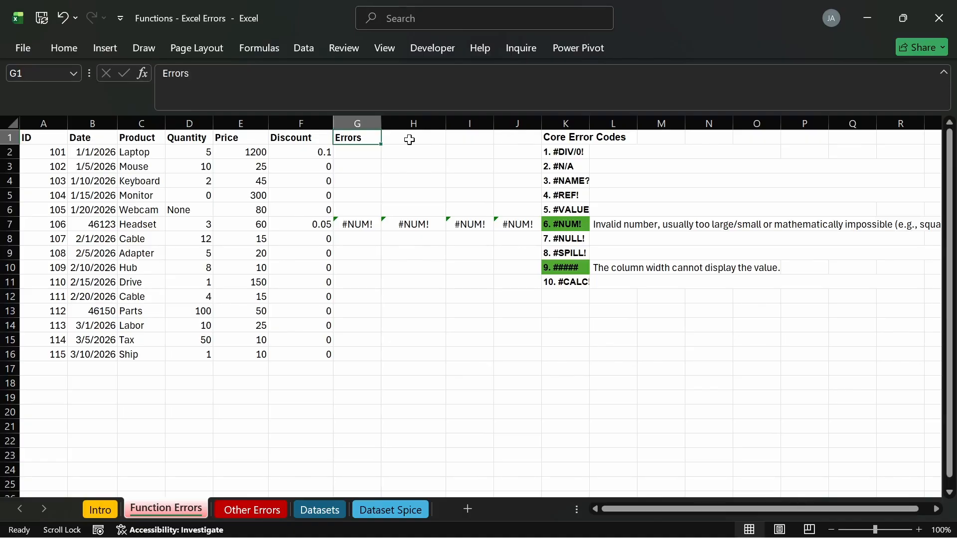
{"action": "left_click", "coordinate": [514, 141], "text": "shift"}
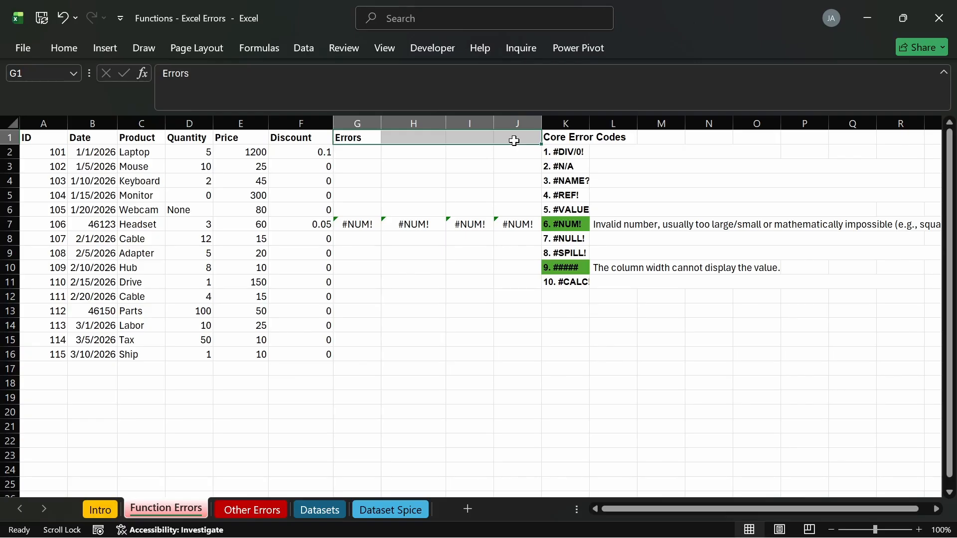
{"action": "key", "text": "ctrl+1"}
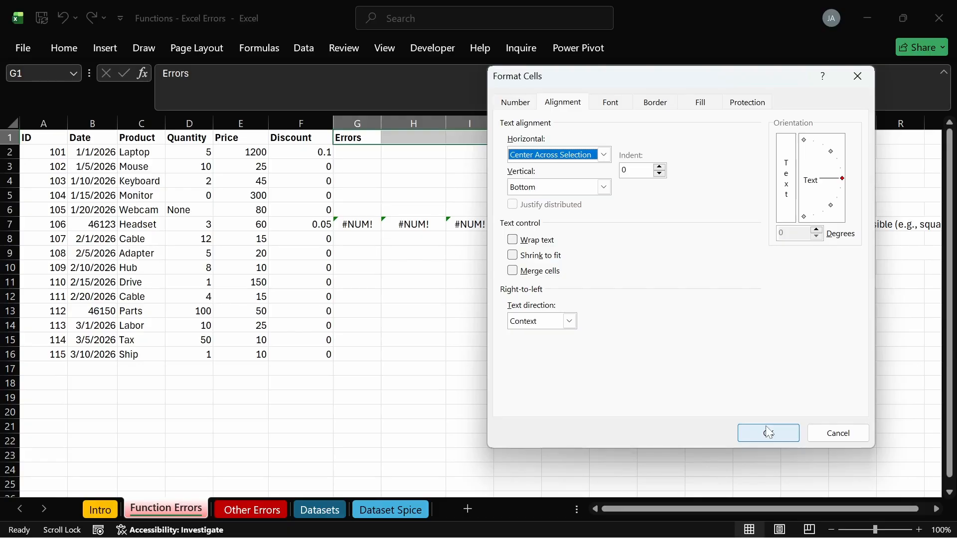
{"action": "left_click", "coordinate": [769, 432]}
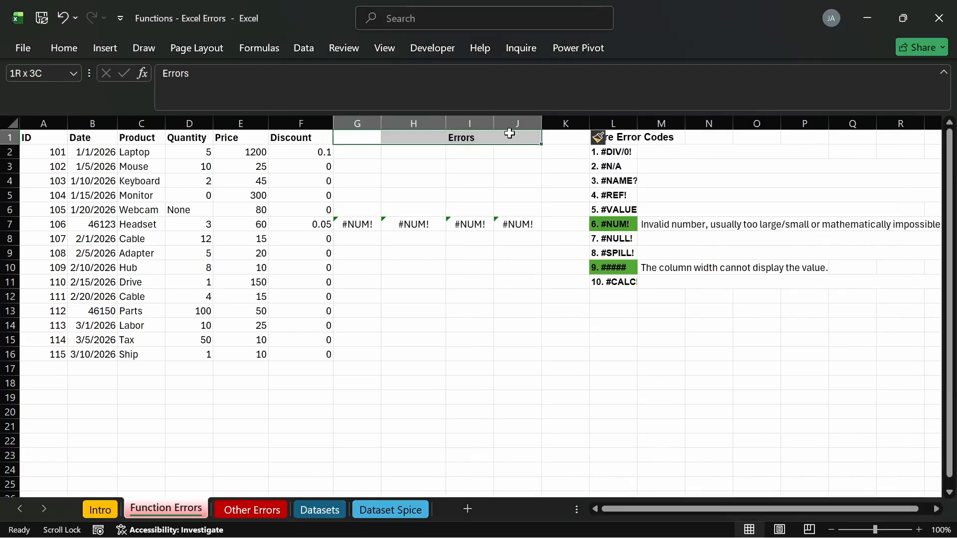
{"action": "left_click", "coordinate": [418, 138]}
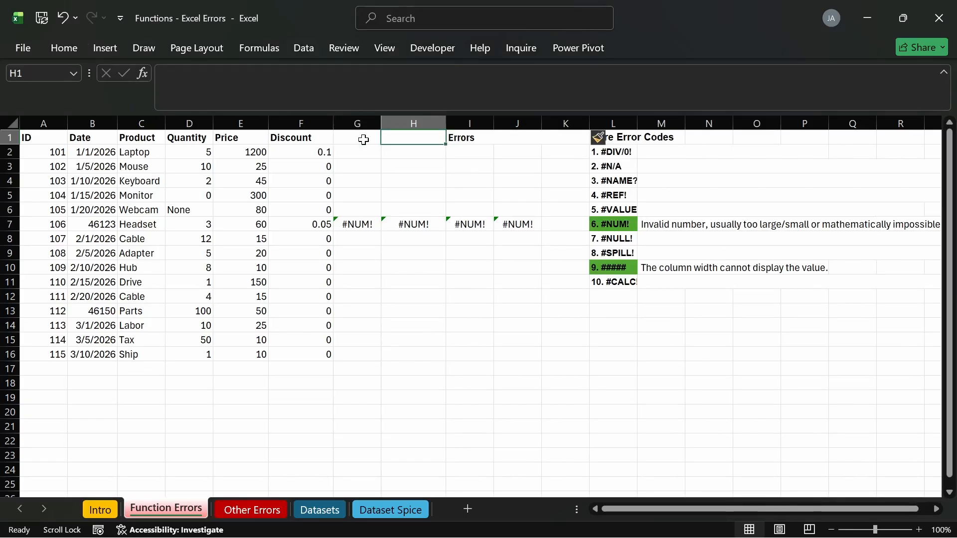
{"action": "left_click", "coordinate": [350, 135]}
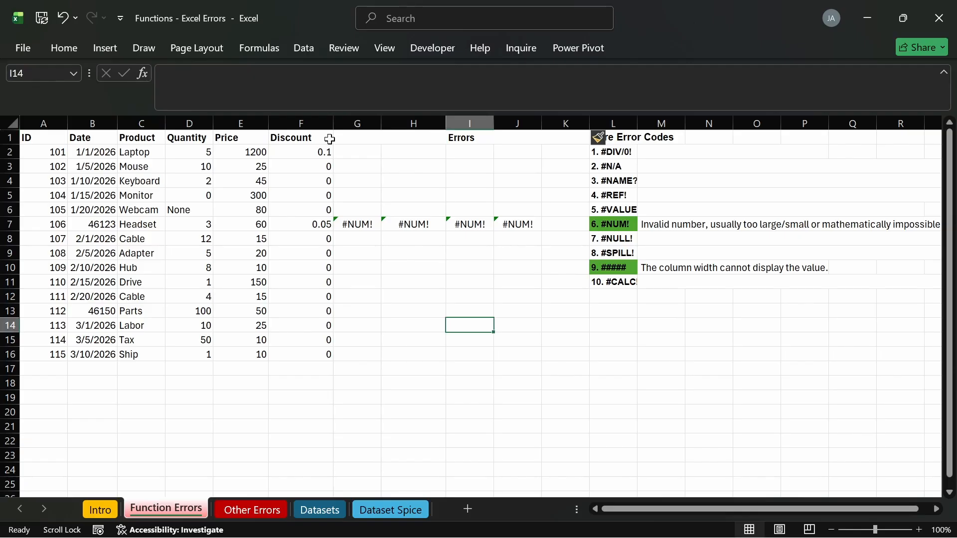
Fill the dataset header cells A1:F1 with the lightest gray theme shade.
{"action": "left_click_drag", "start_coordinate": [330, 139], "coordinate": [40, 137]}
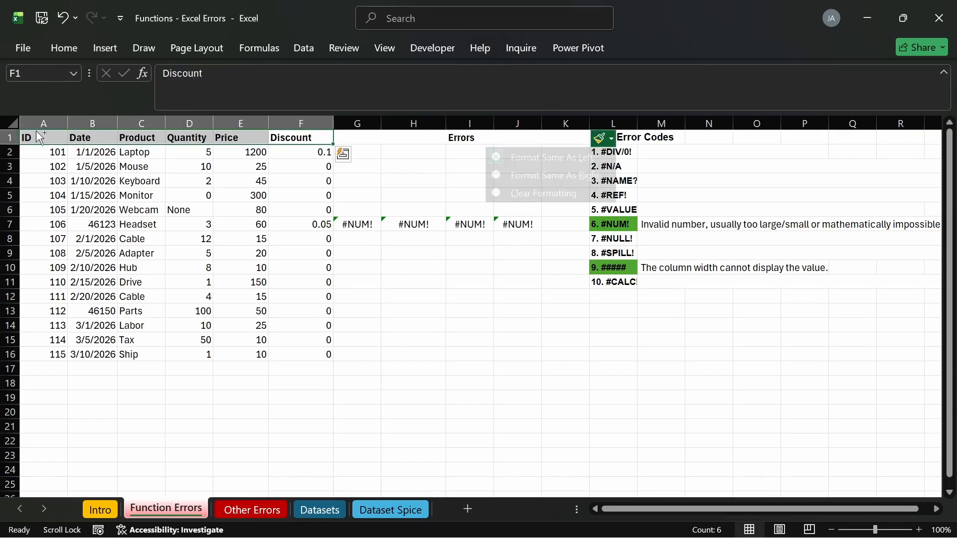
{"action": "left_click", "coordinate": [406, 269]}
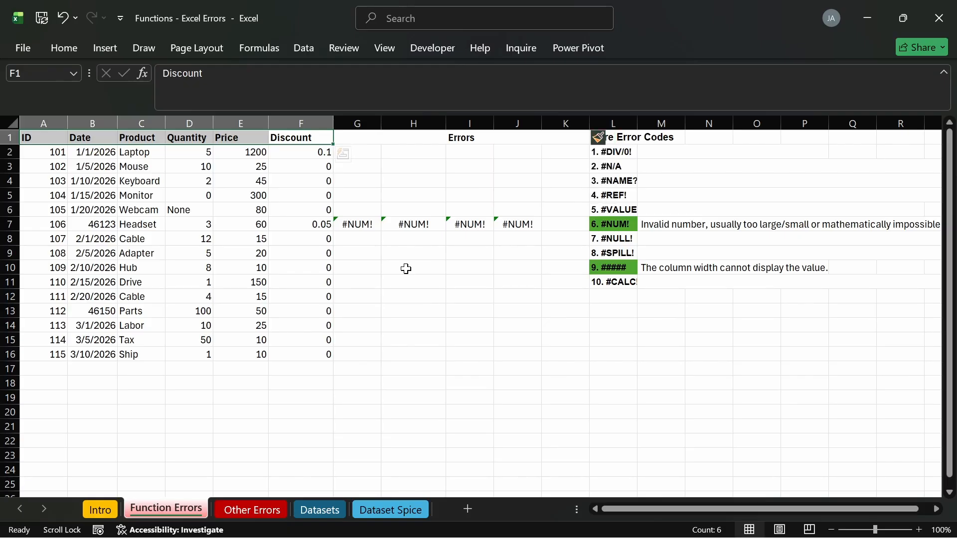
{"action": "left_click", "coordinate": [64, 48]}
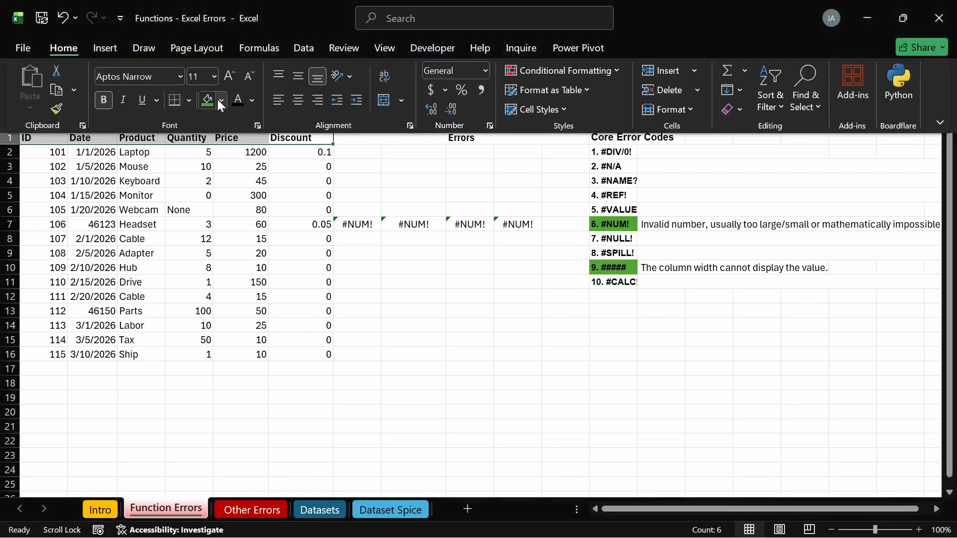
{"action": "left_click", "coordinate": [222, 101]}
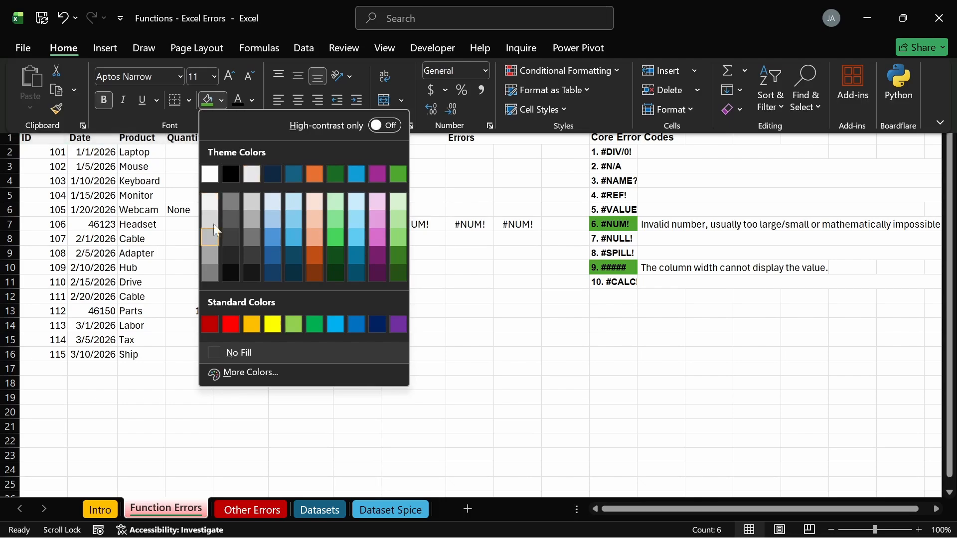
{"action": "left_click", "coordinate": [209, 202]}
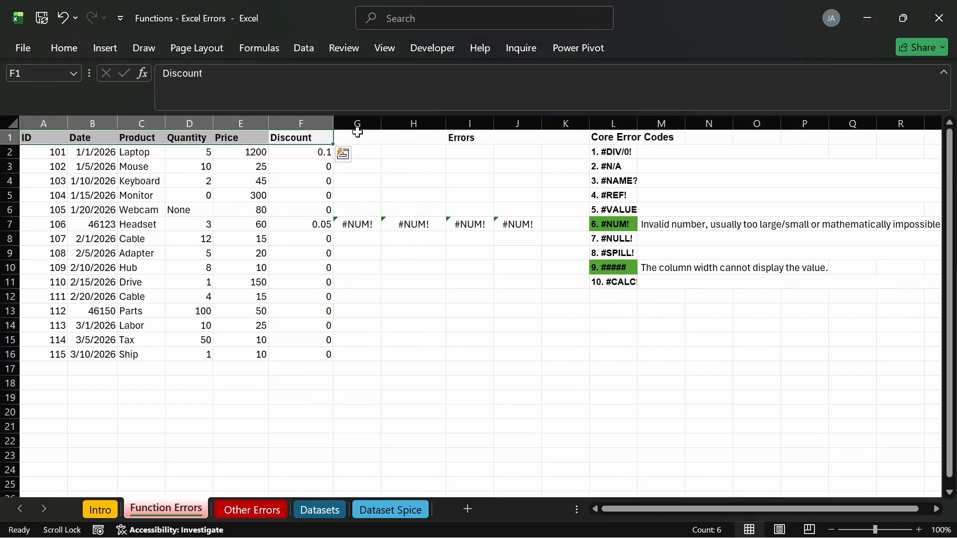
Fill the Errors heading range G1:K1 with the second-lightest gray theme shade.
{"action": "left_click", "coordinate": [357, 136]}
{"action": "mouse_move", "coordinate": [357, 136]}
{"action": "left_mouse_down"}
{"action": "mouse_move", "coordinate": [561, 136]}
{"action": "mouse_move", "coordinate": [369, 139]}
{"action": "left_mouse_up"}
{"action": "left_click", "coordinate": [59, 50]}
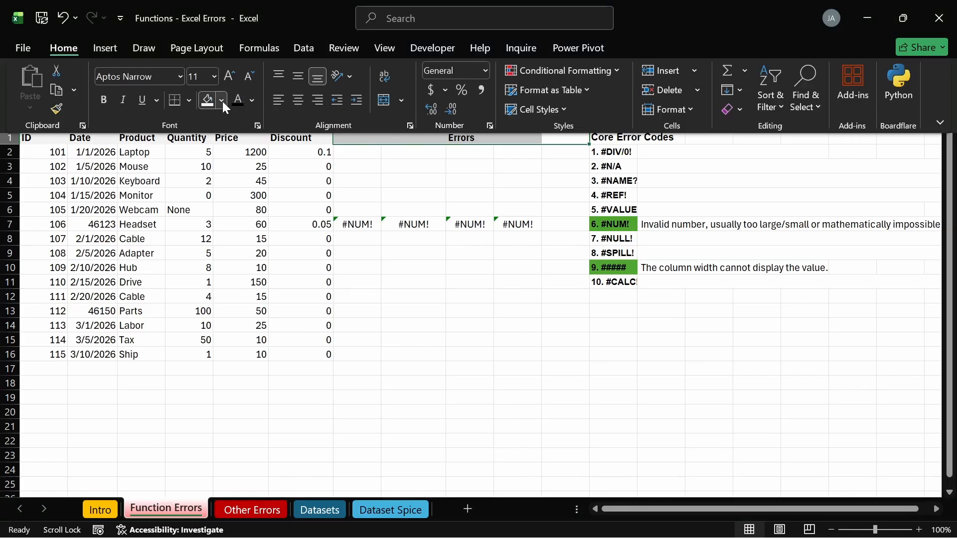
{"action": "left_click", "coordinate": [221, 100]}
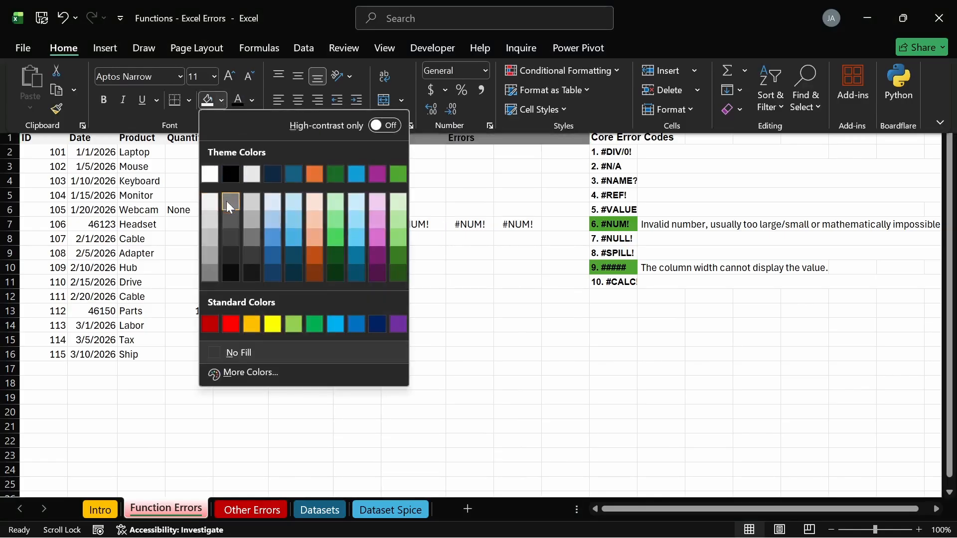
{"action": "left_click", "coordinate": [211, 220]}
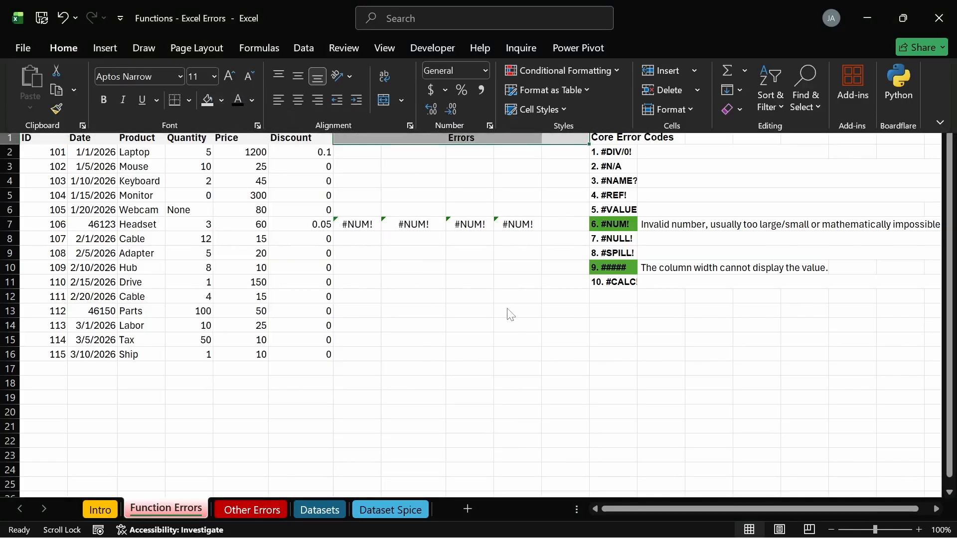
{"action": "left_click", "coordinate": [565, 181]}
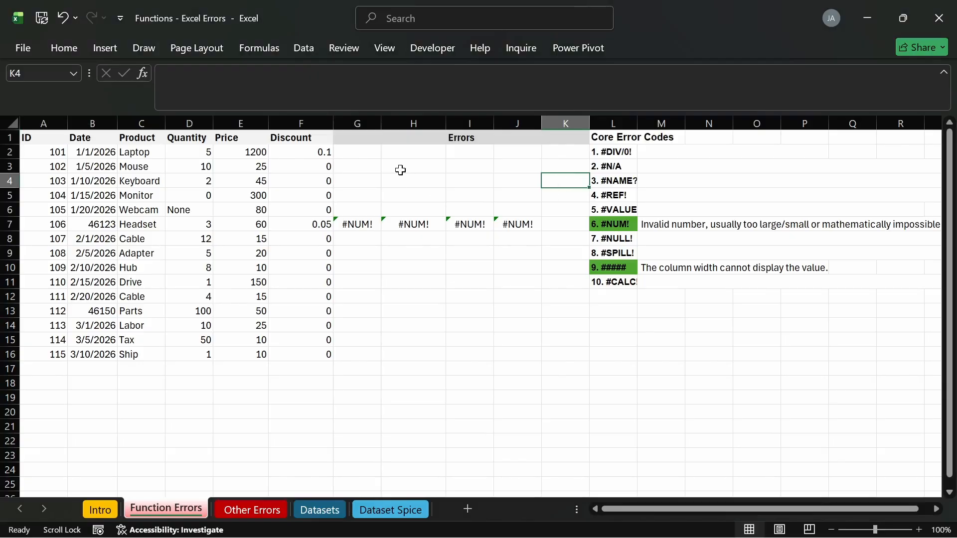
Insert another blank column before the Core Error Codes list and keep its first cell free of the Errors heading formatting.
{"action": "left_click_drag", "start_coordinate": [384, 142], "coordinate": [489, 140]}
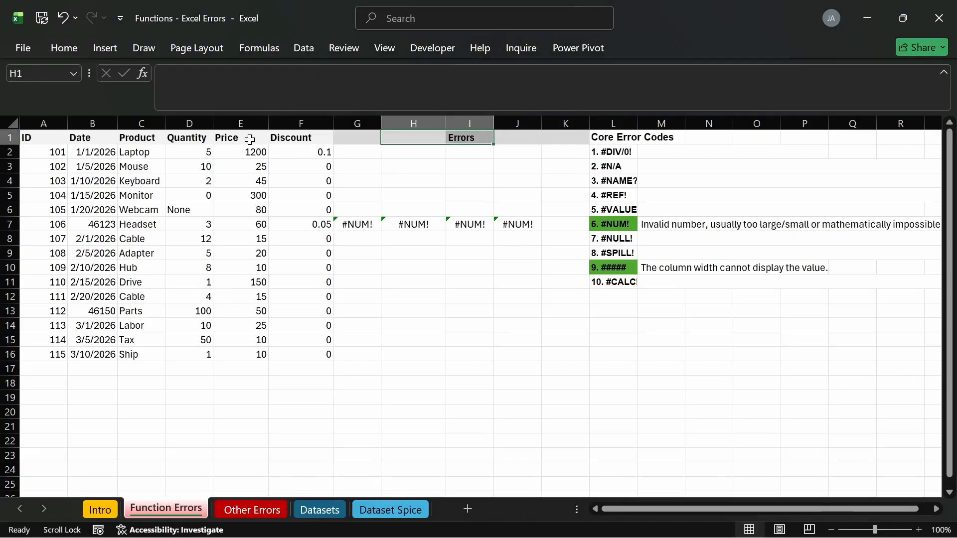
{"action": "left_click", "coordinate": [618, 122]}
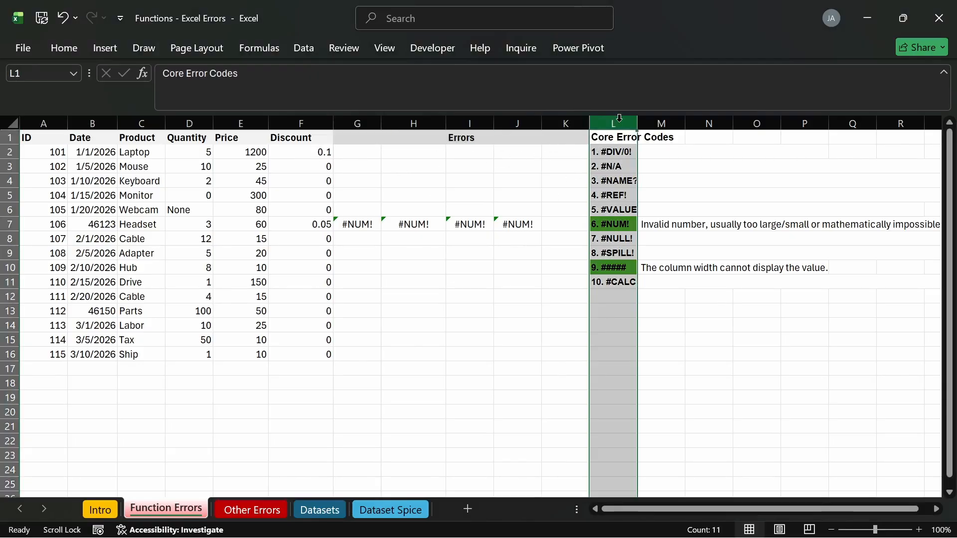
{"action": "key", "text": "ctrl+shift+plus"}
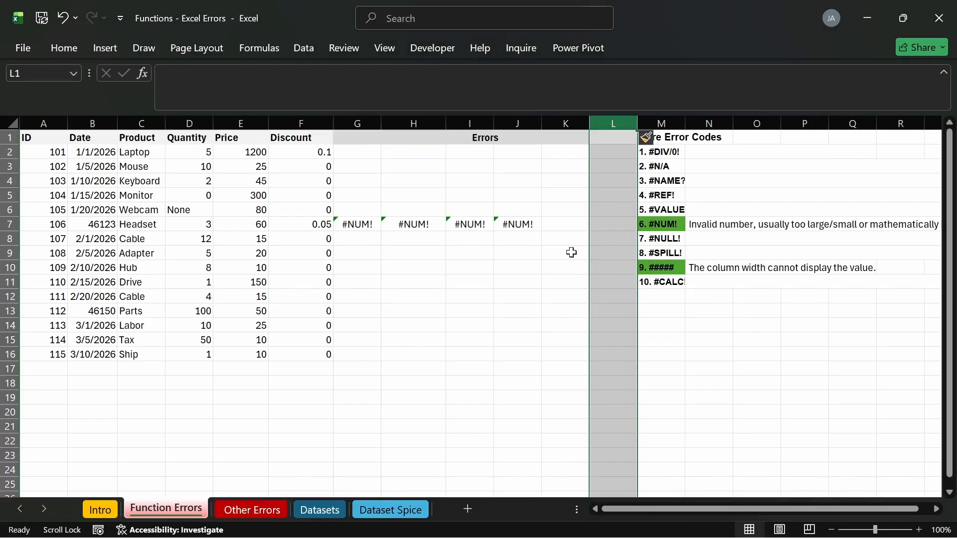
{"action": "left_click", "coordinate": [519, 299]}
{"action": "key", "text": "ctrl+z"}
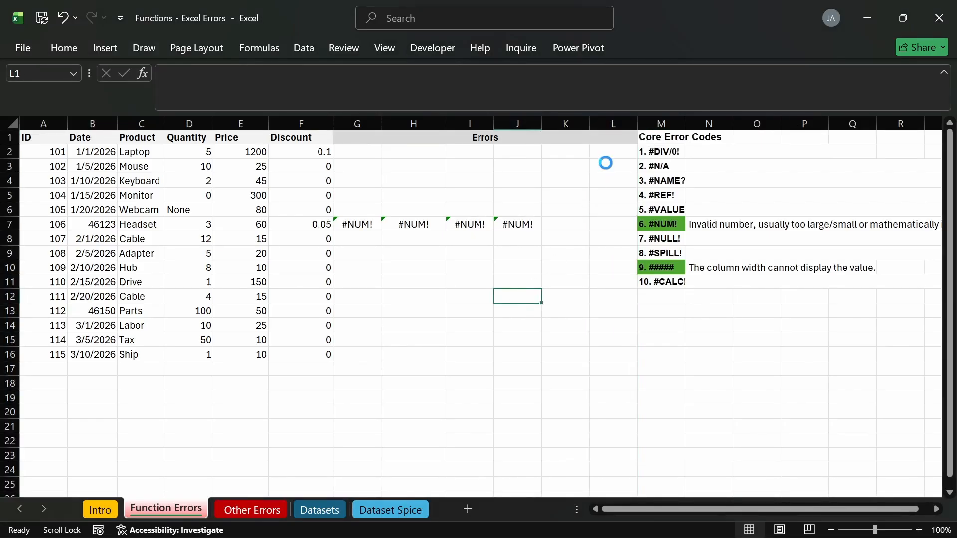
{"action": "left_click_drag", "start_coordinate": [612, 138], "coordinate": [647, 293]}
{"action": "left_click", "coordinate": [603, 329]}
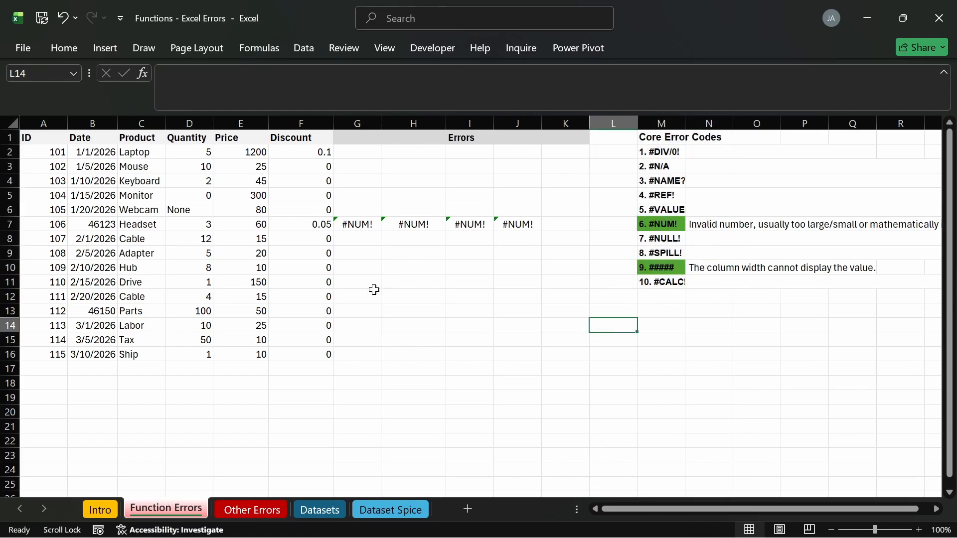
{"action": "left_click", "coordinate": [384, 308]}
{"action": "left_click_drag", "start_coordinate": [364, 222], "coordinate": [538, 224]}
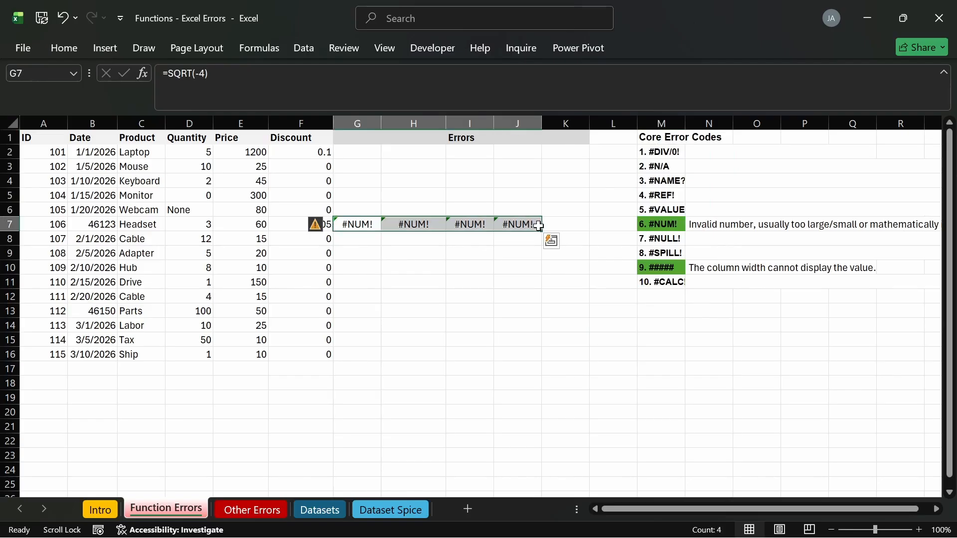
{"action": "left_click", "coordinate": [567, 224]}
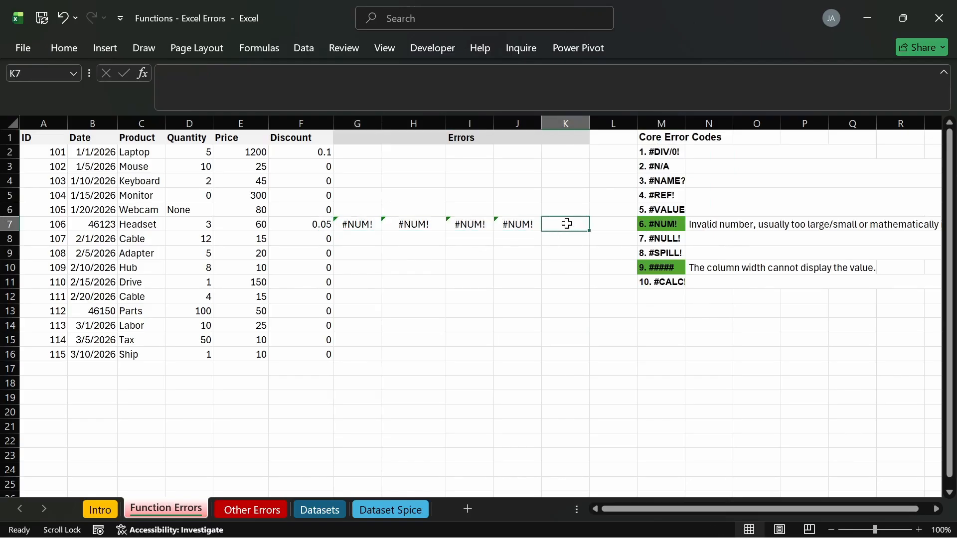
{"action": "type", "text": "="}
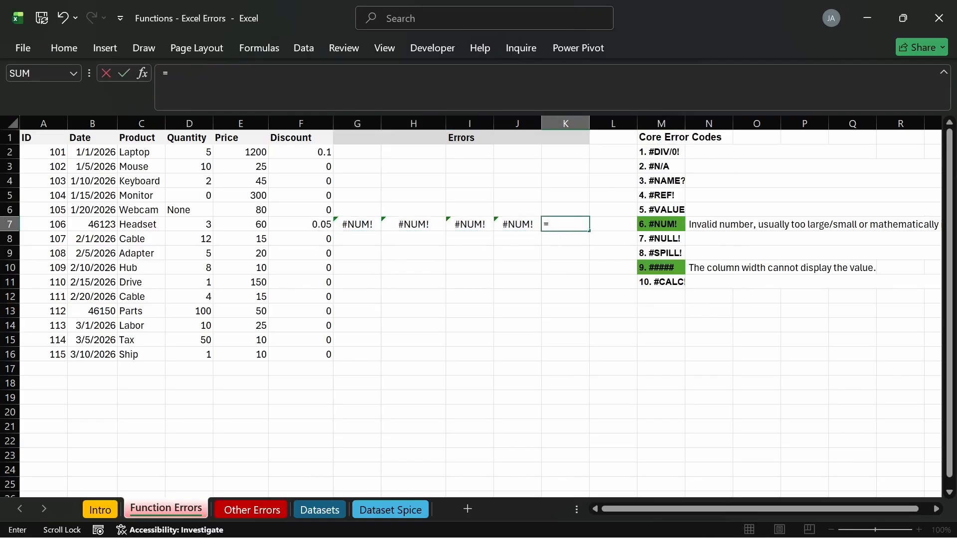
{"action": "key", "text": "Escape"}
{"action": "left_click", "coordinate": [402, 333]}
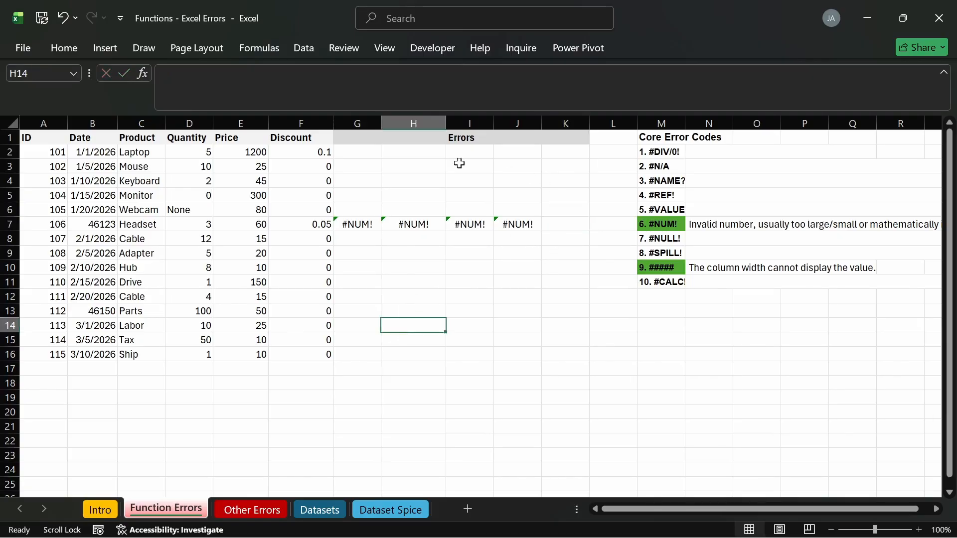
{"action": "left_click", "coordinate": [360, 151]}
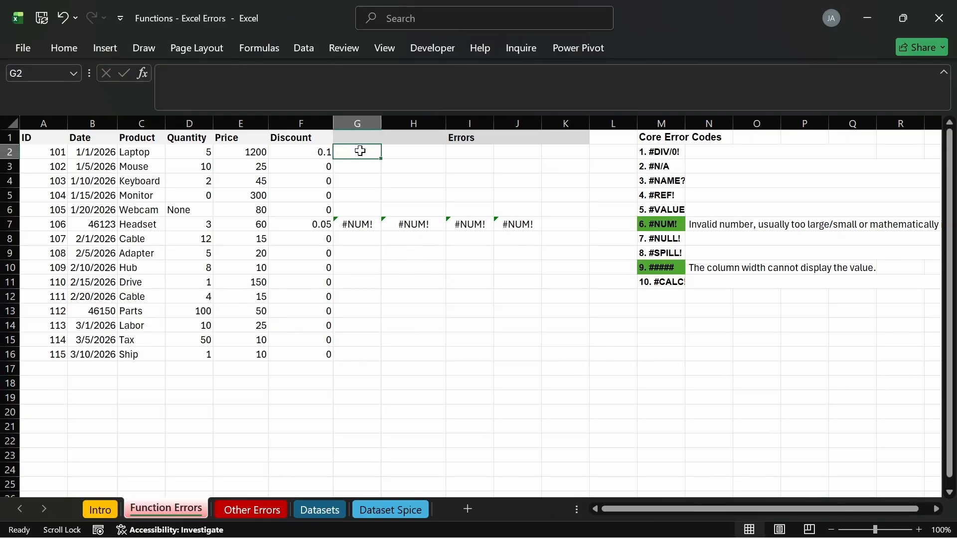
{"action": "type", "text": "="}
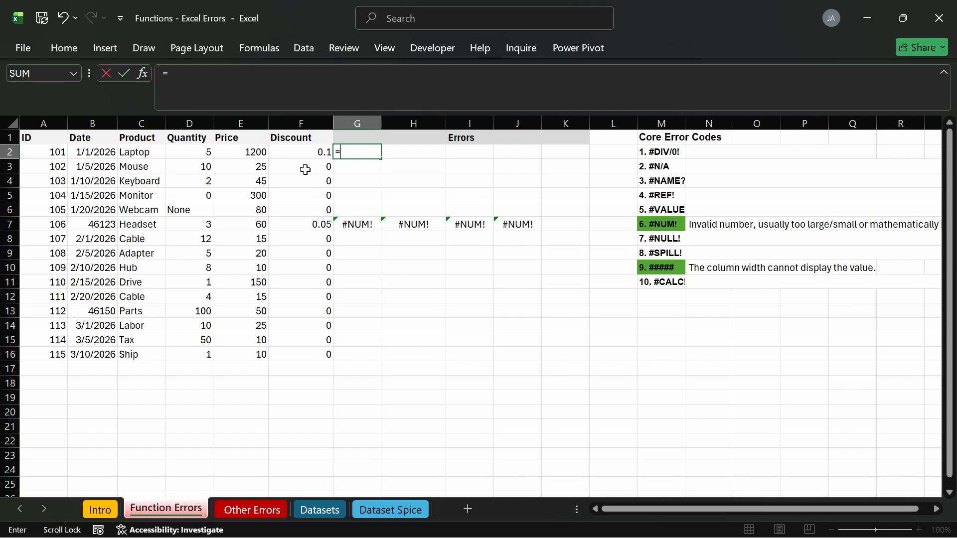
{"action": "key", "text": "Escape"}
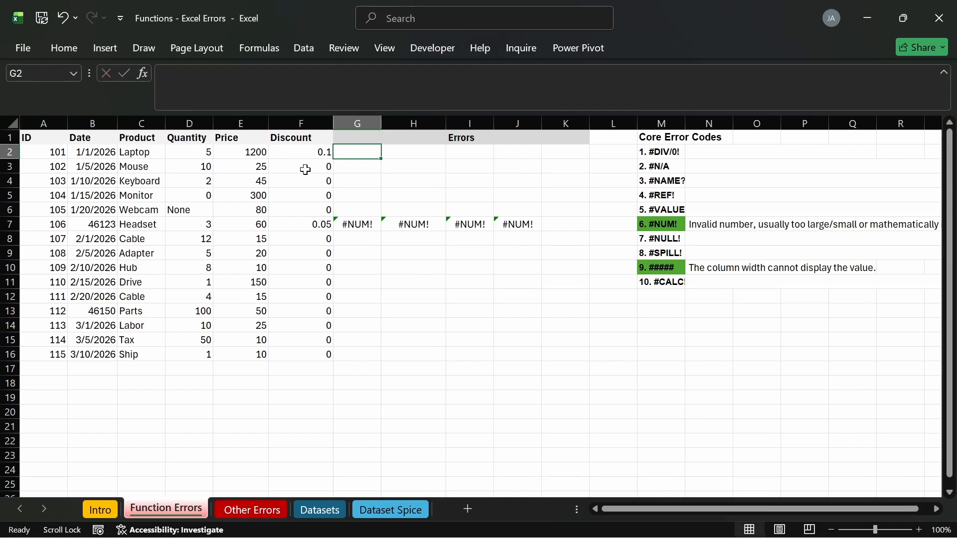
{"action": "left_click", "coordinate": [417, 330]}
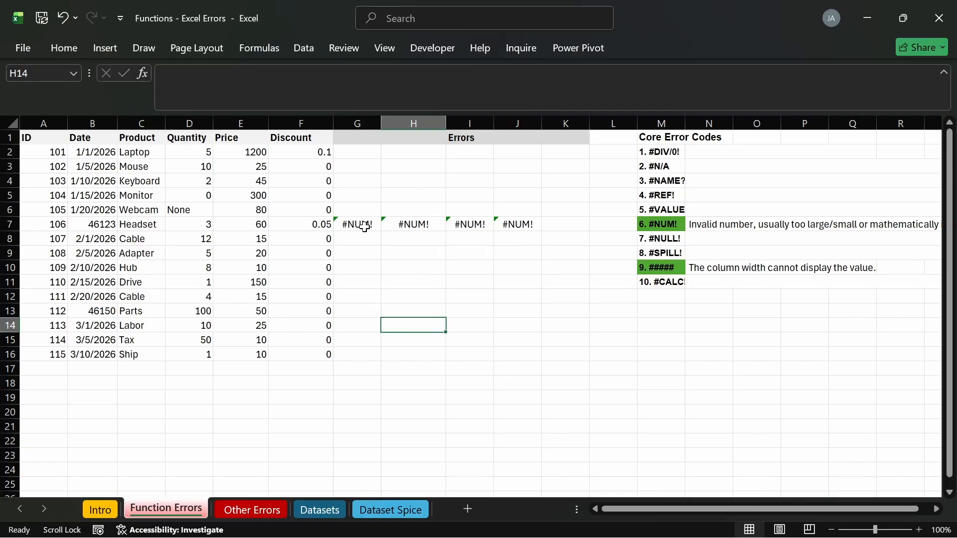
{"action": "left_click", "coordinate": [466, 356]}
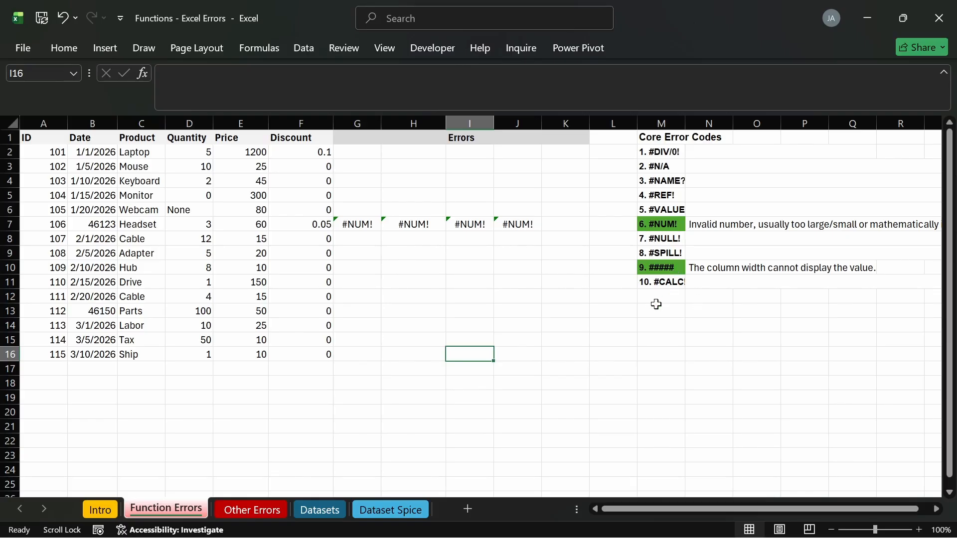
Inspect the formula behind the #NUM! error in G7.
{"action": "left_click", "coordinate": [349, 267]}
{"action": "left_click", "coordinate": [354, 230]}
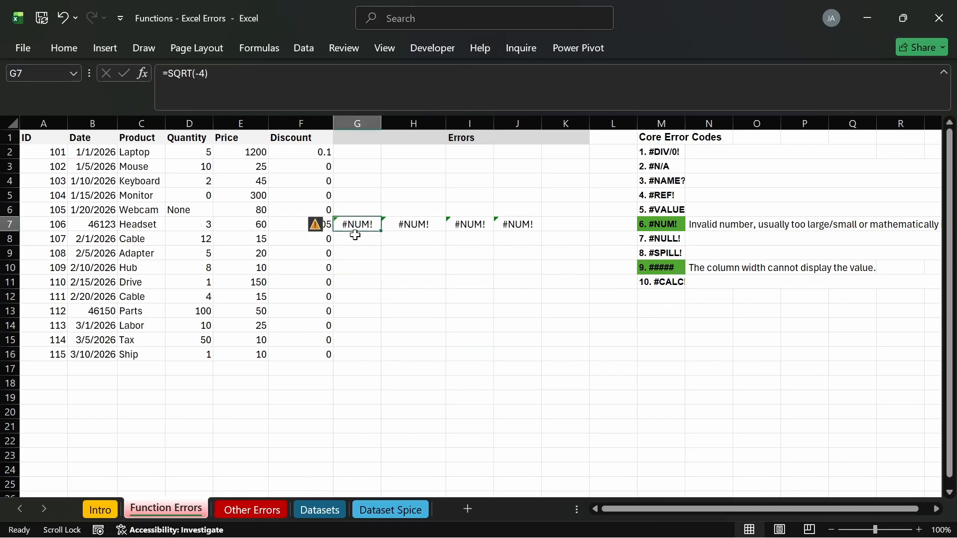
{"action": "left_click", "coordinate": [389, 280]}
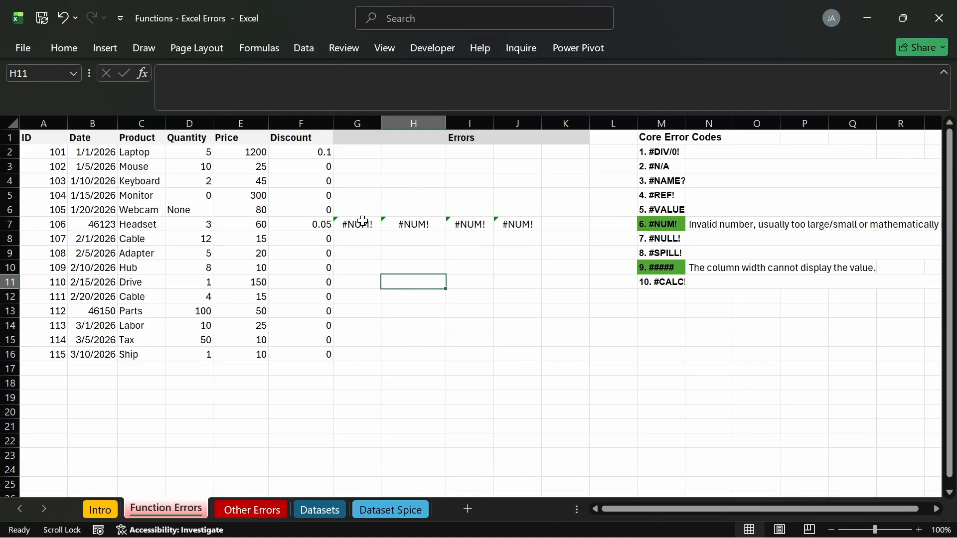
{"action": "left_click", "coordinate": [362, 223]}
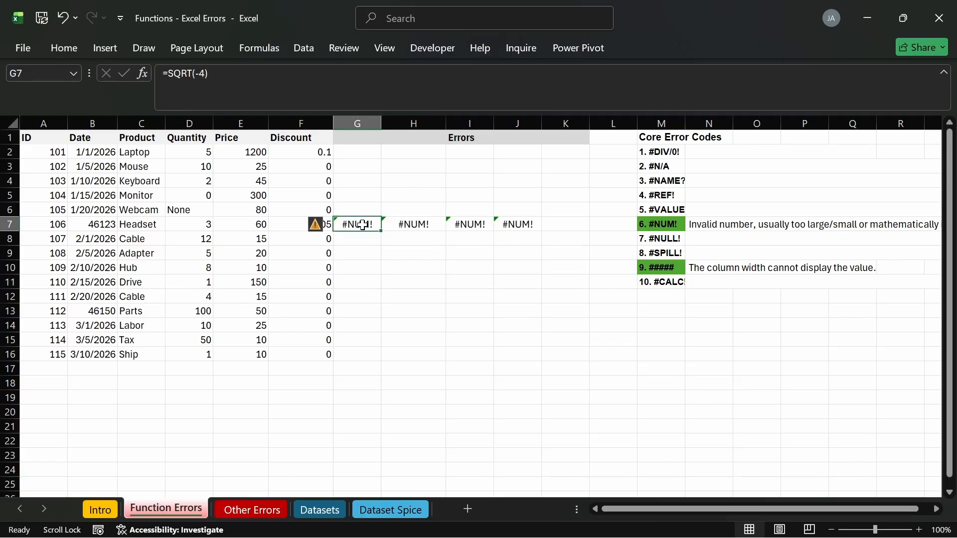
{"action": "left_click", "coordinate": [368, 282]}
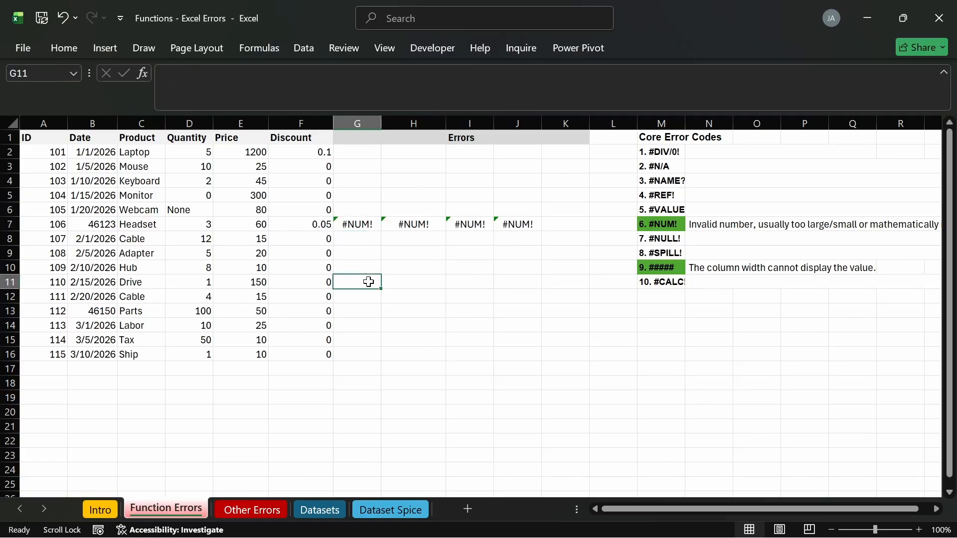
{"action": "type", "text": "=if"}
{"action": "key", "text": "Down"}
{"action": "key", "text": "Down"}
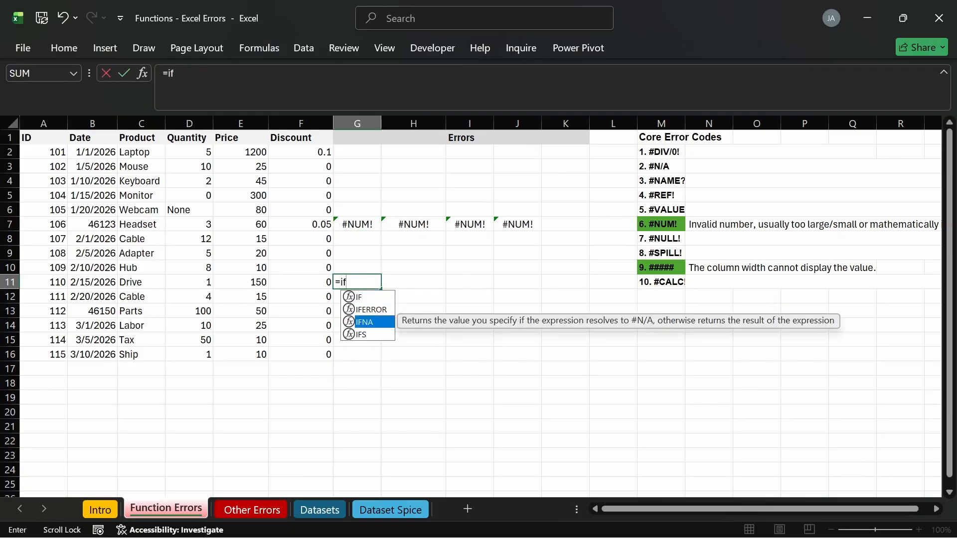
{"action": "key", "text": "Up"}
{"action": "key", "text": "Tab"}
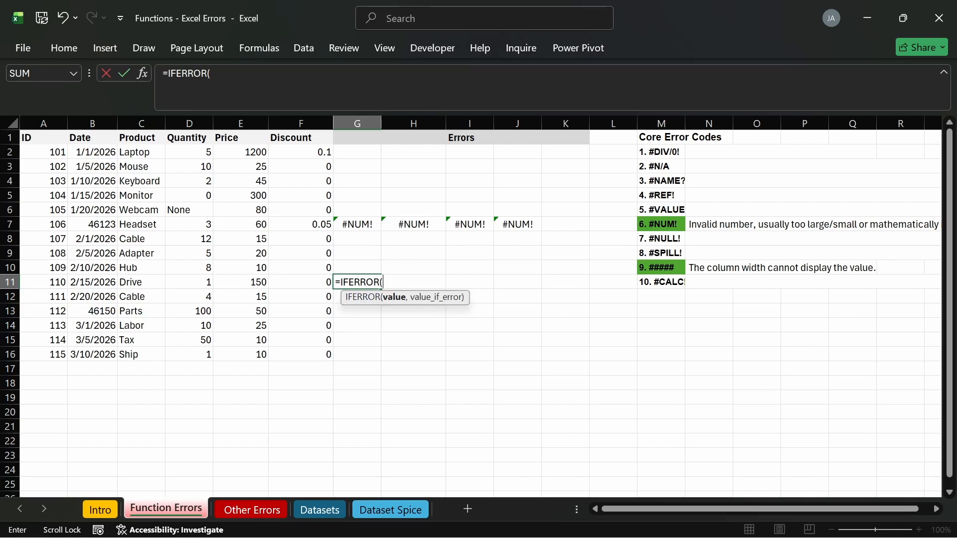
{"action": "key", "text": "BackSpace"}
{"action": "key", "text": "BackSpace"}
{"action": "key", "text": "BackSpace"}
{"action": "key", "text": "BackSpace"}
{"action": "key", "text": "BackSpace"}
{"action": "key", "text": "BackSpace"}
{"action": "key", "text": "BackSpace"}
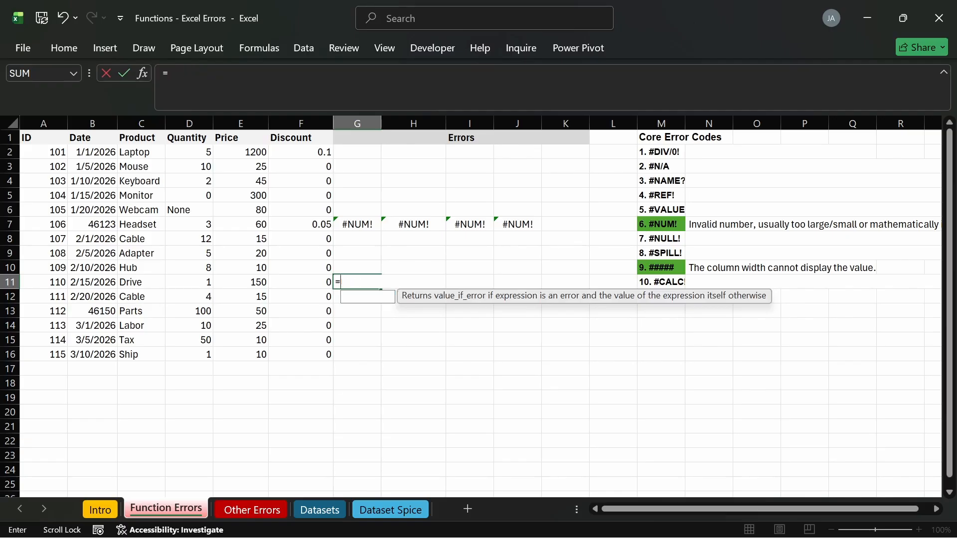
{"action": "key", "text": "Escape"}
{"action": "double_click", "coordinate": [354, 224]}
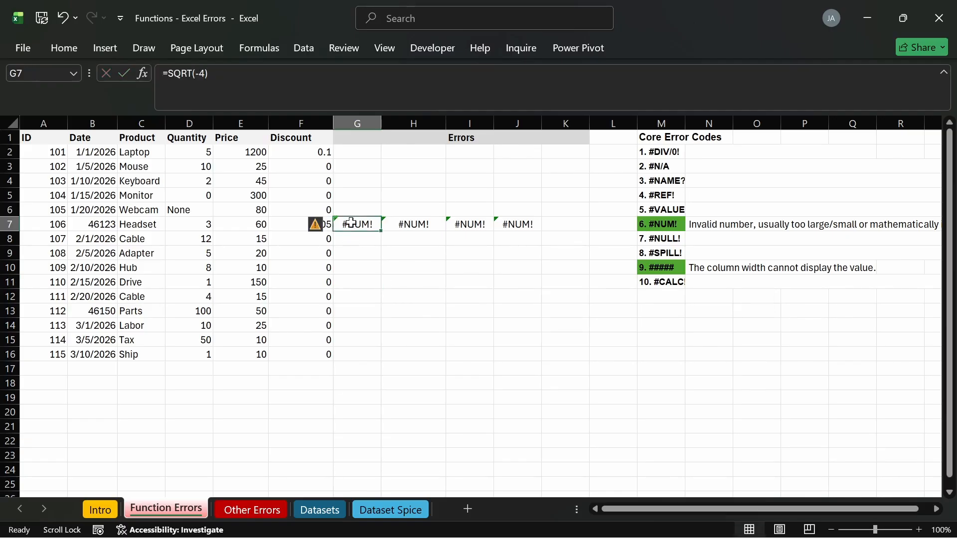
{"action": "key", "text": "Home"}
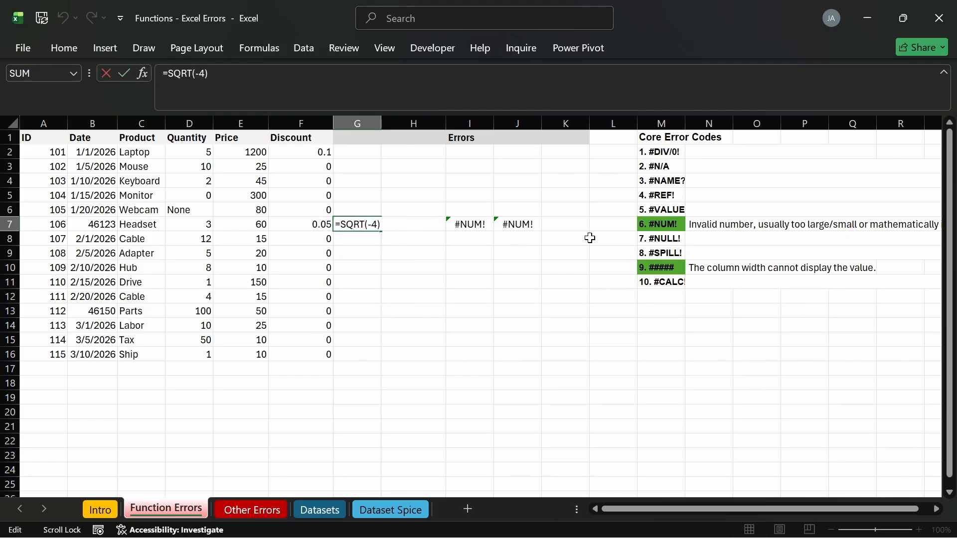
{"action": "type", "text": "ife"}
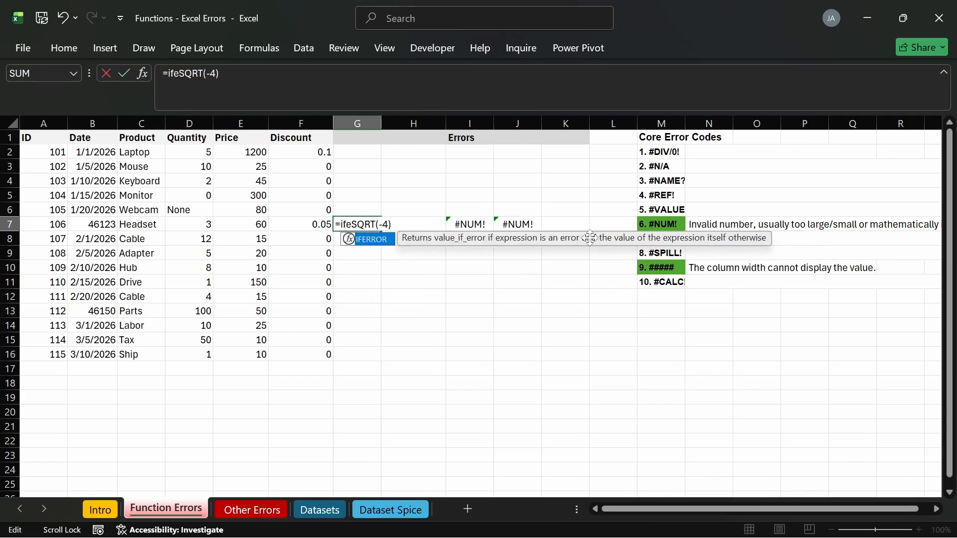
{"action": "key", "text": "Tab"}
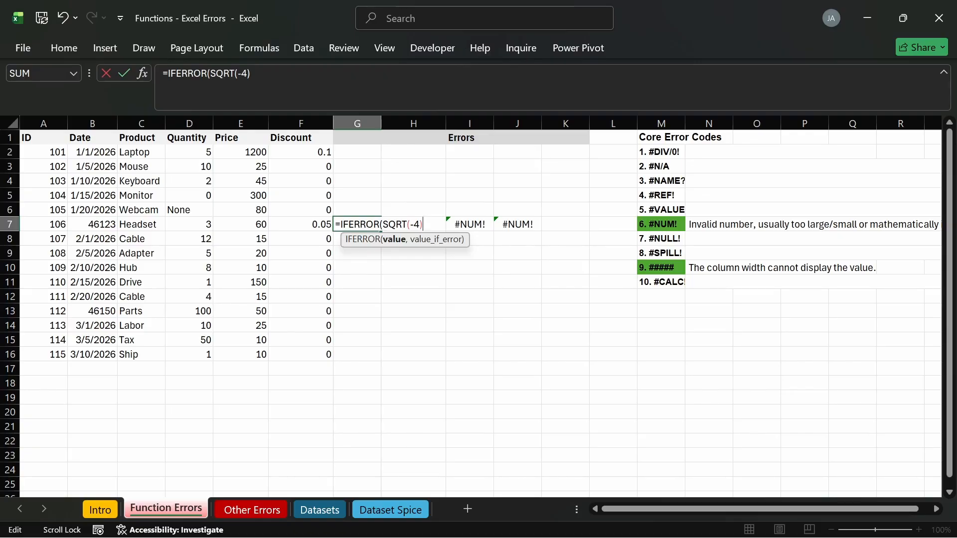
{"action": "key", "text": "ctrl+z"}
{"action": "key", "text": "BackSpace"}
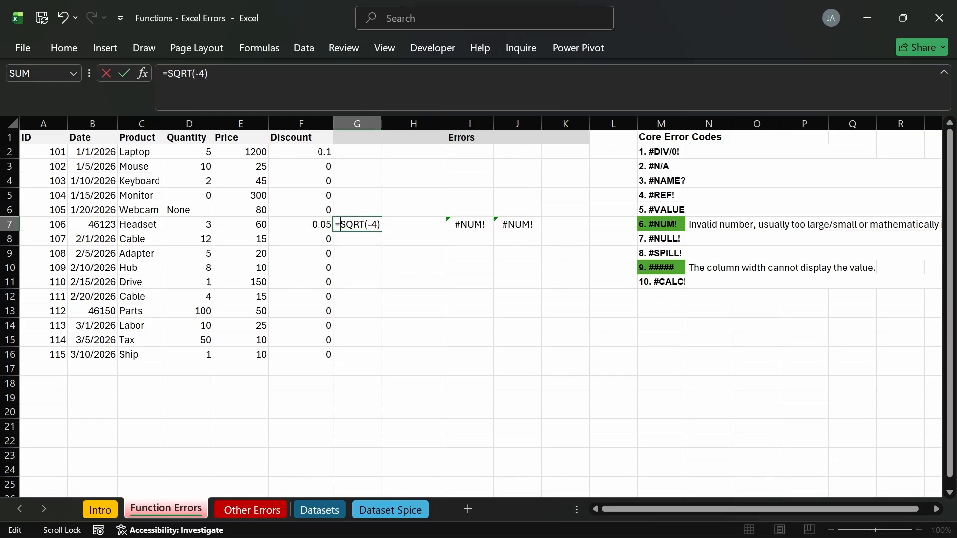
{"action": "left_click", "coordinate": [374, 258]}
{"action": "key", "text": "Escape"}
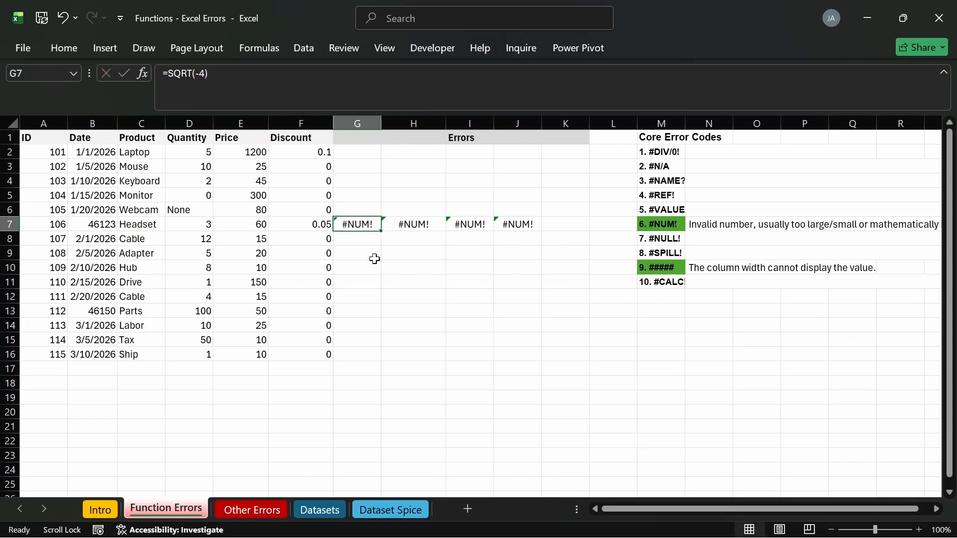
Open the SQRT formula in G7 for editing, with the insertion point directly after the equals sign.
{"action": "double_click", "coordinate": [353, 224]}
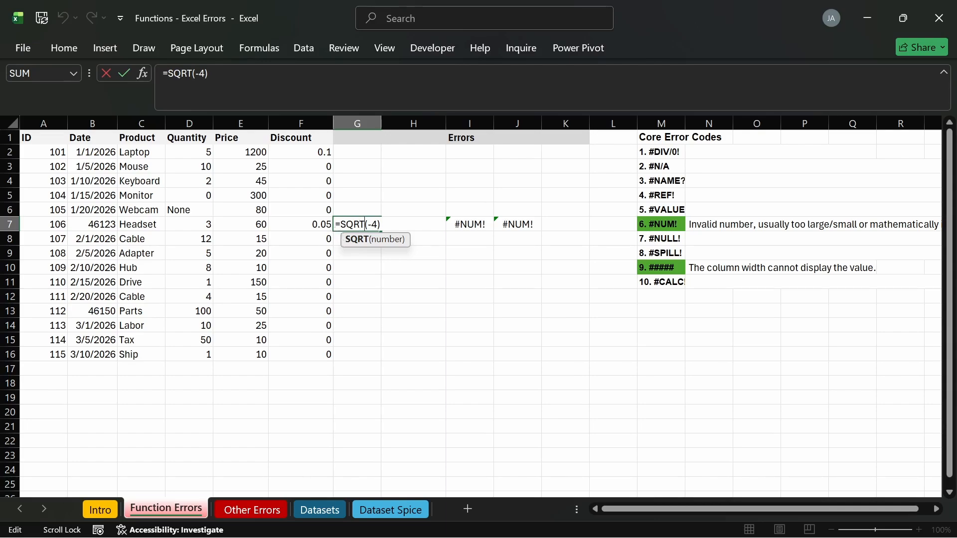
{"action": "key", "text": "Left"}
{"action": "key", "text": "Left"}
{"action": "key", "text": "Left"}
{"action": "key", "text": "Left"}
{"action": "left_click", "coordinate": [376, 279]}
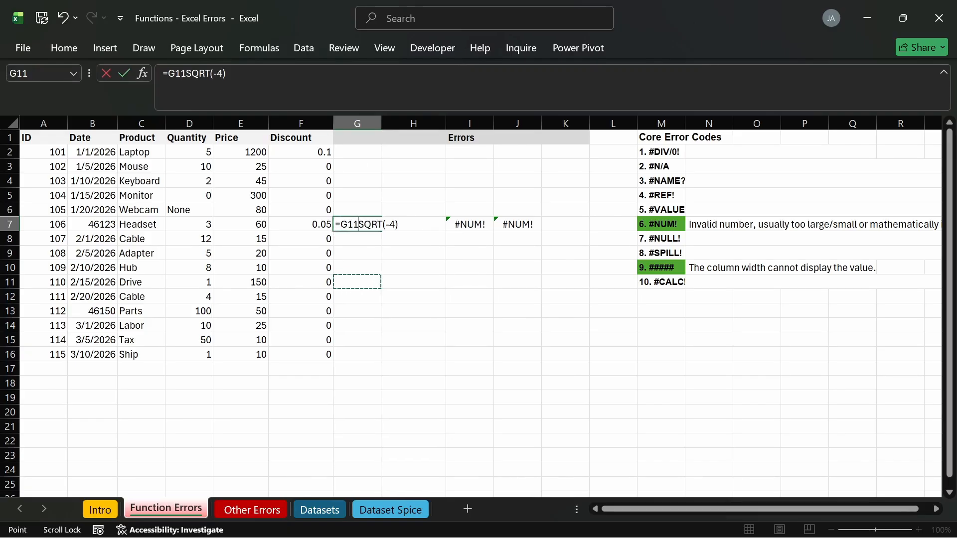
{"action": "key", "text": "F2"}
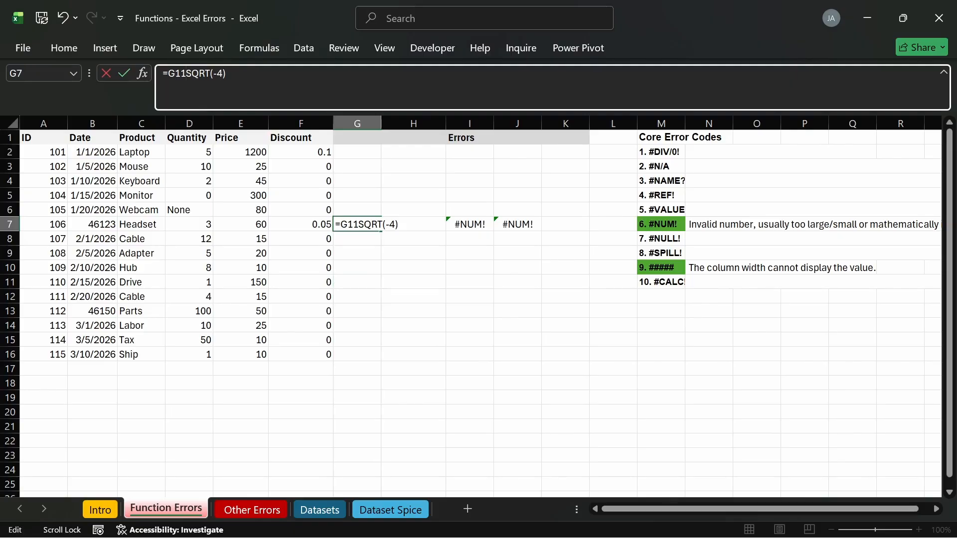
{"action": "key", "text": "BackSpace"}
{"action": "key", "text": "BackSpace"}
{"action": "key", "text": "BackSpace"}
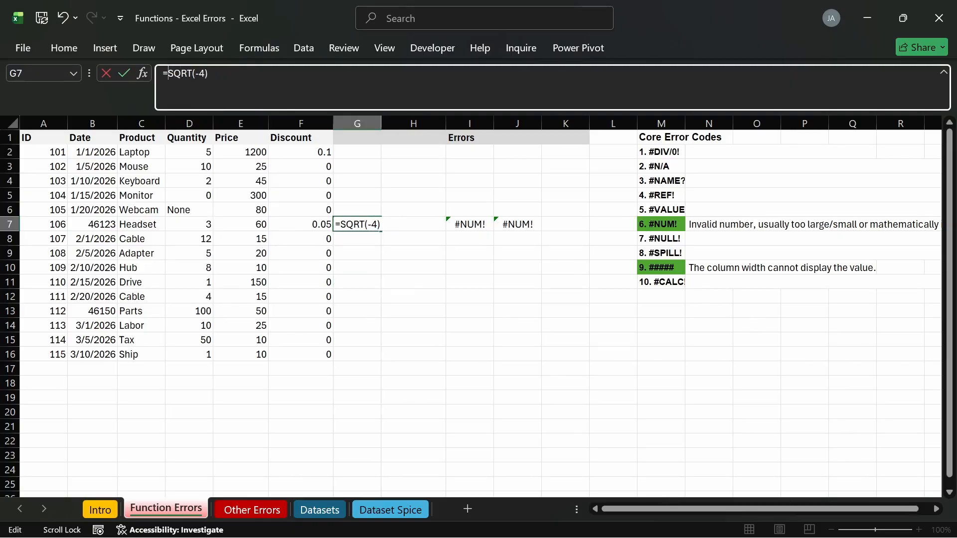
Complete the G7 formula as =IFERROR(SQRT(-4),"Math impossible") and autofit the width of column G.
{"action": "type", "text": "if"}
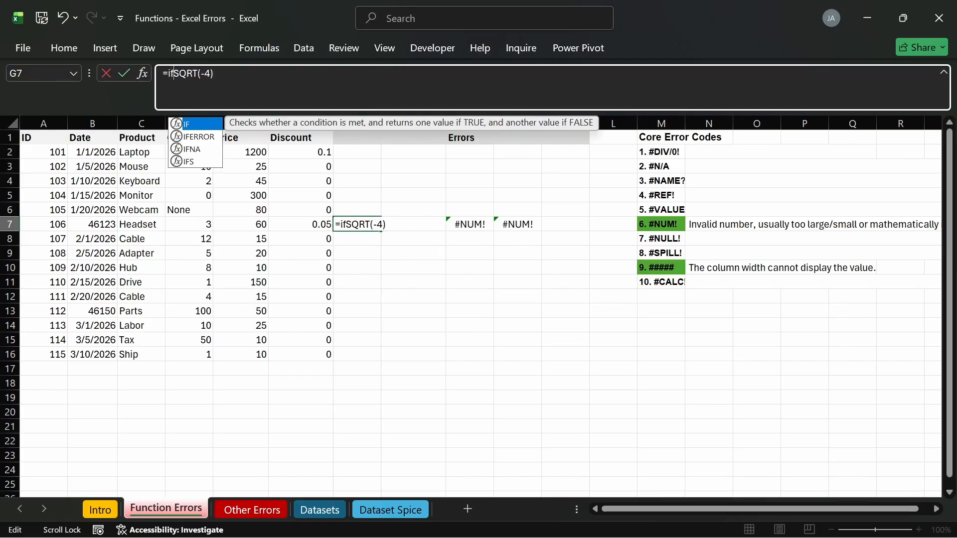
{"action": "key", "text": "Down"}
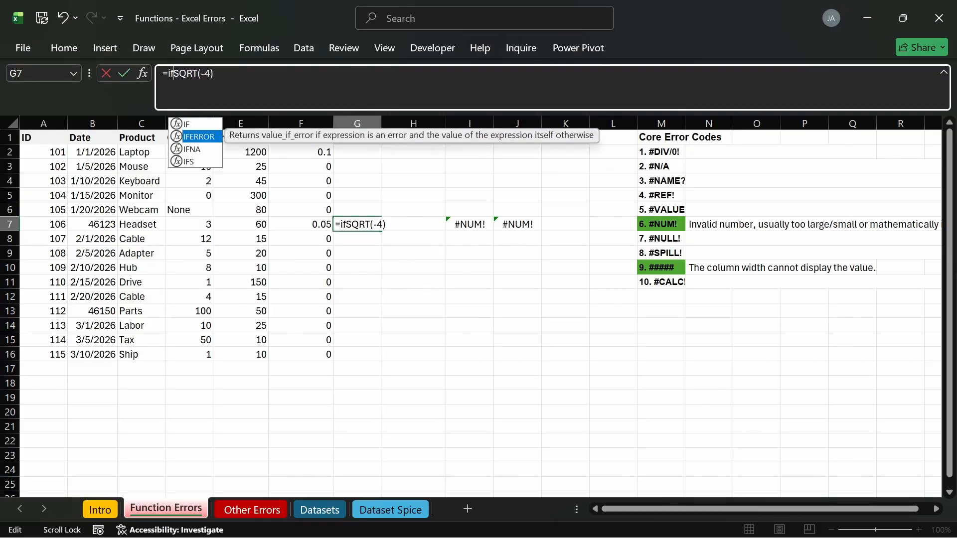
{"action": "key", "text": "Tab"}
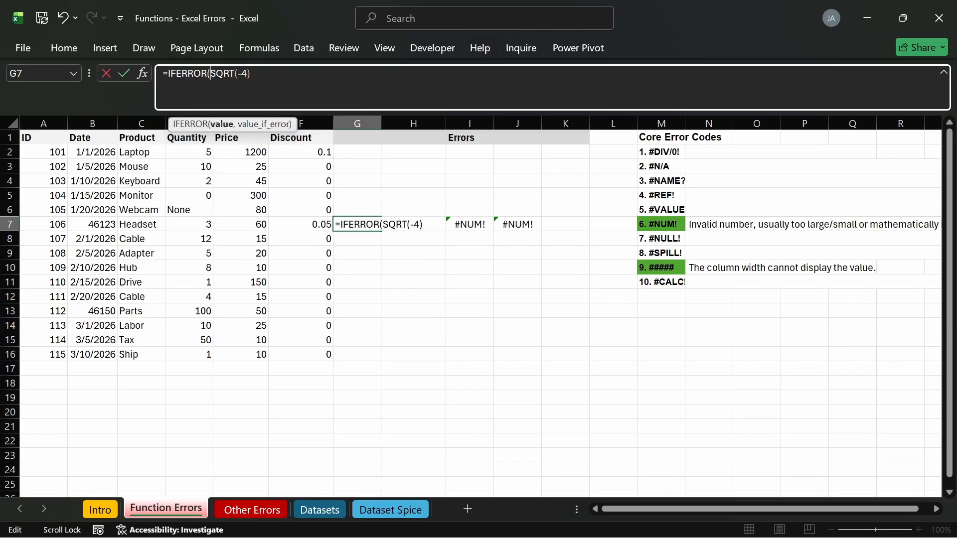
{"action": "type", "text": ",\"M"}
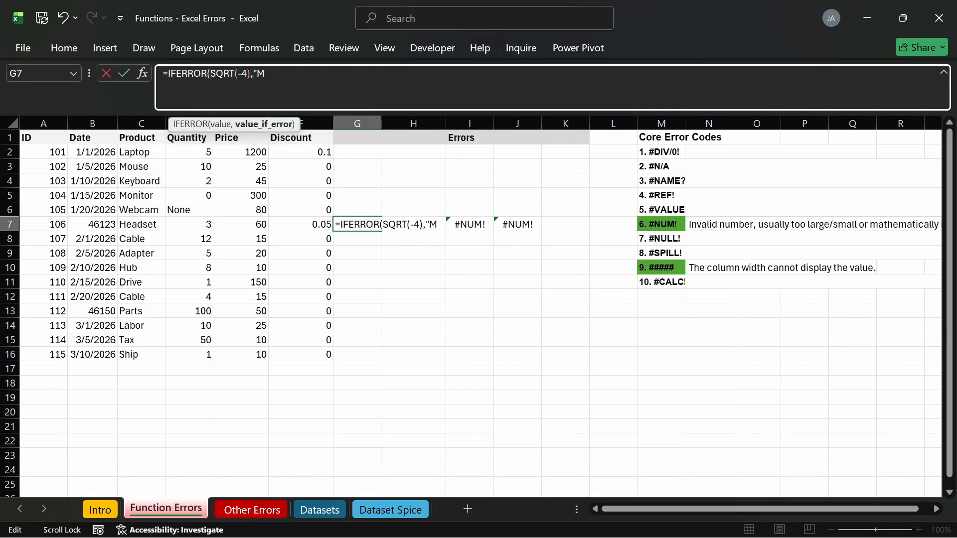
{"action": "type", "text": "ath imposs"}
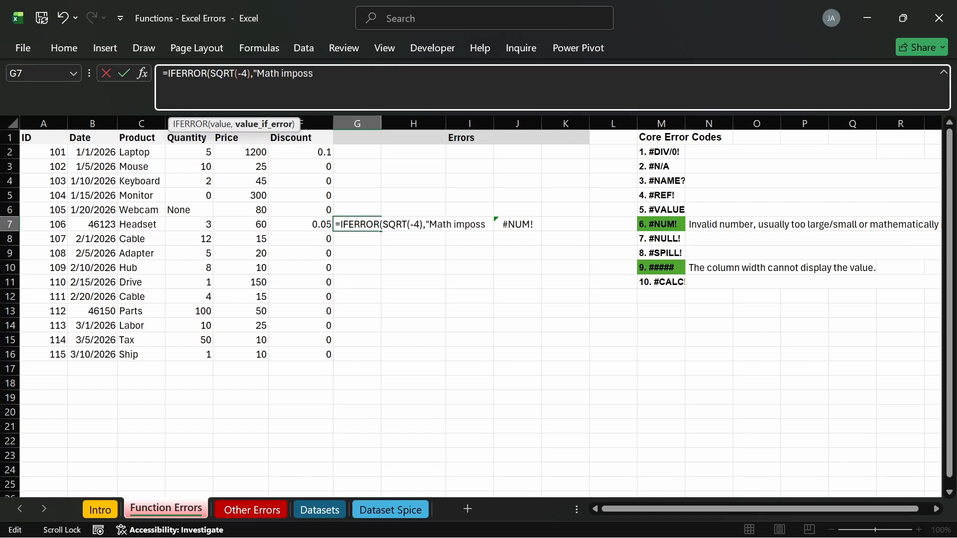
{"action": "type", "text": "ible\")"}
{"action": "key", "text": "Return"}
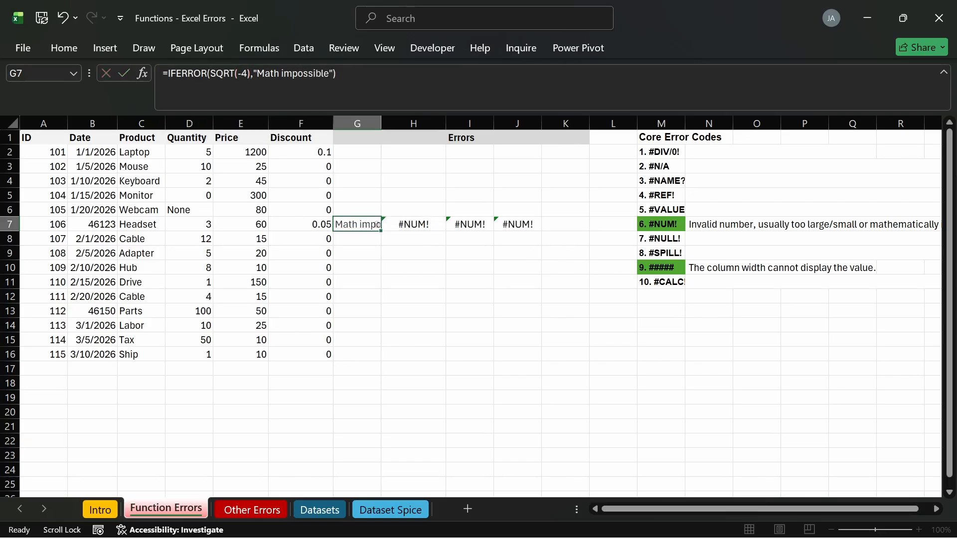
{"action": "double_click", "coordinate": [381, 123]}
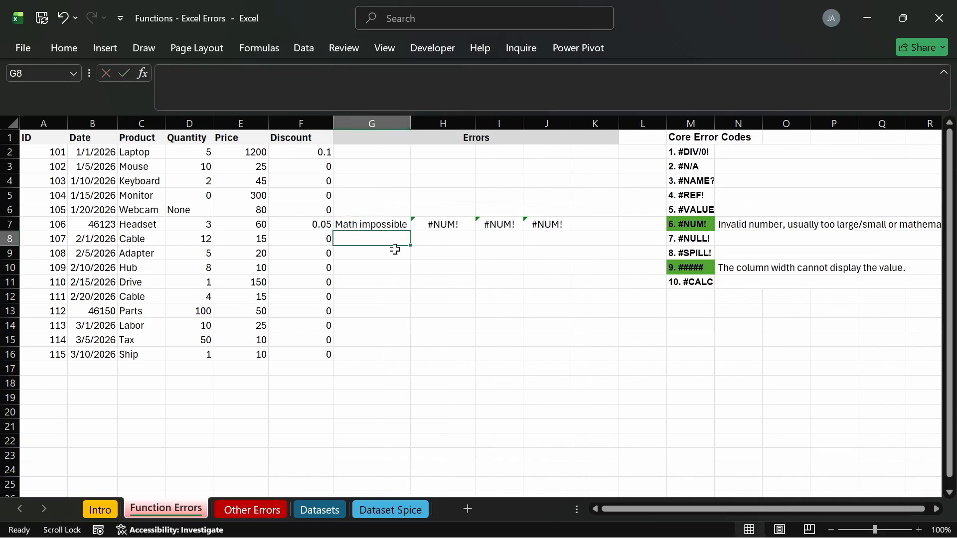
Enter -4 in cell F18 below the Discount column as the input for the square root.
{"action": "left_click", "coordinate": [384, 224]}
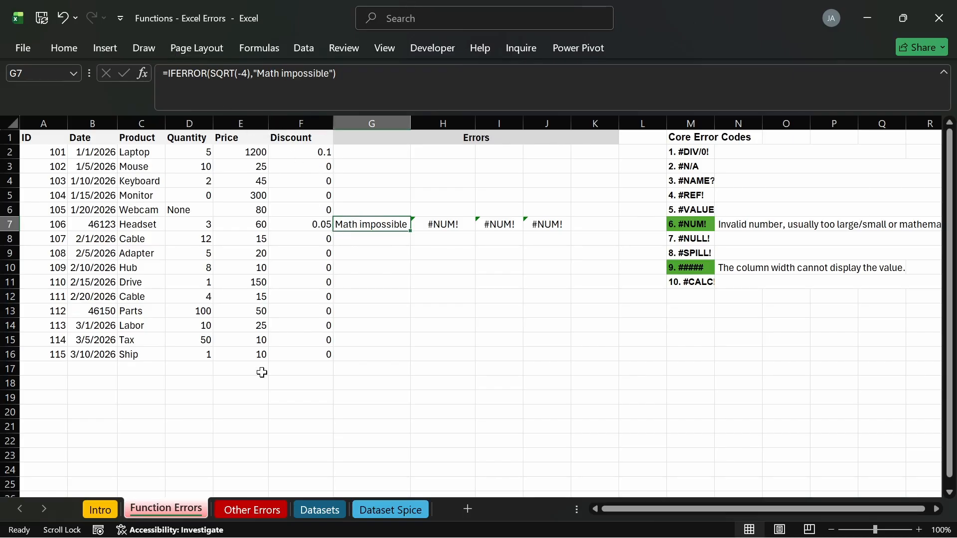
{"action": "left_click", "coordinate": [301, 382]}
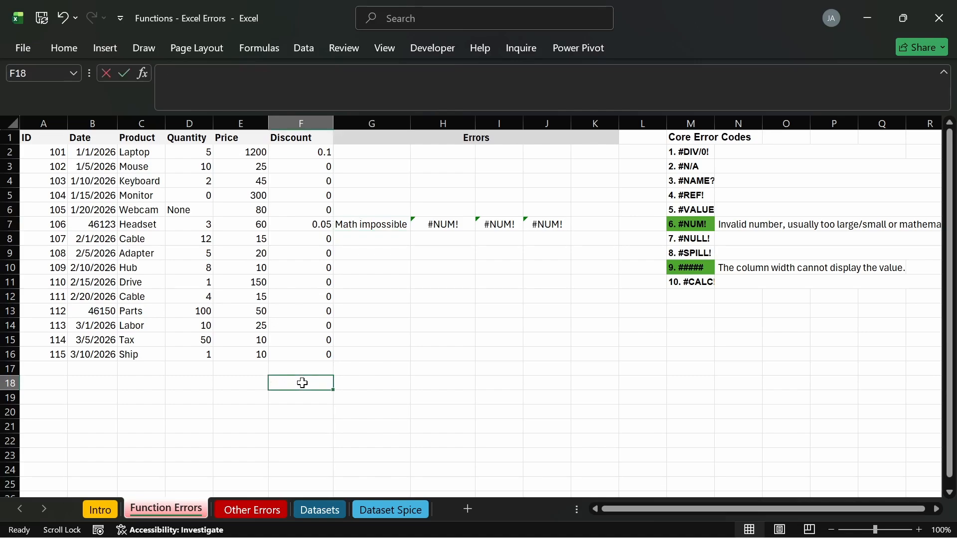
{"action": "type", "text": "-4"}
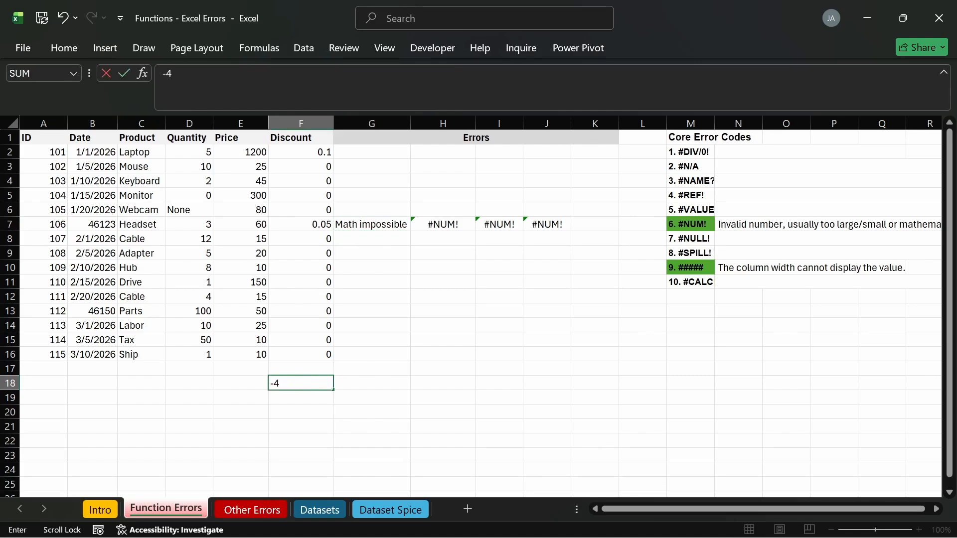
{"action": "key", "text": "Return"}
Replace the hard-coded -4 in the G7 formula with a reference to F18.
{"action": "double_click", "coordinate": [359, 224]}
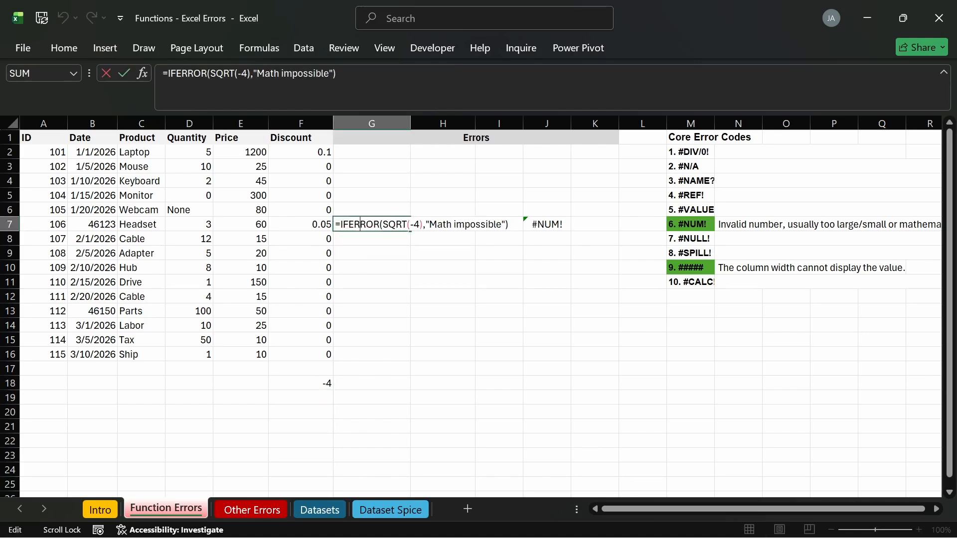
{"action": "double_click", "coordinate": [413, 225]}
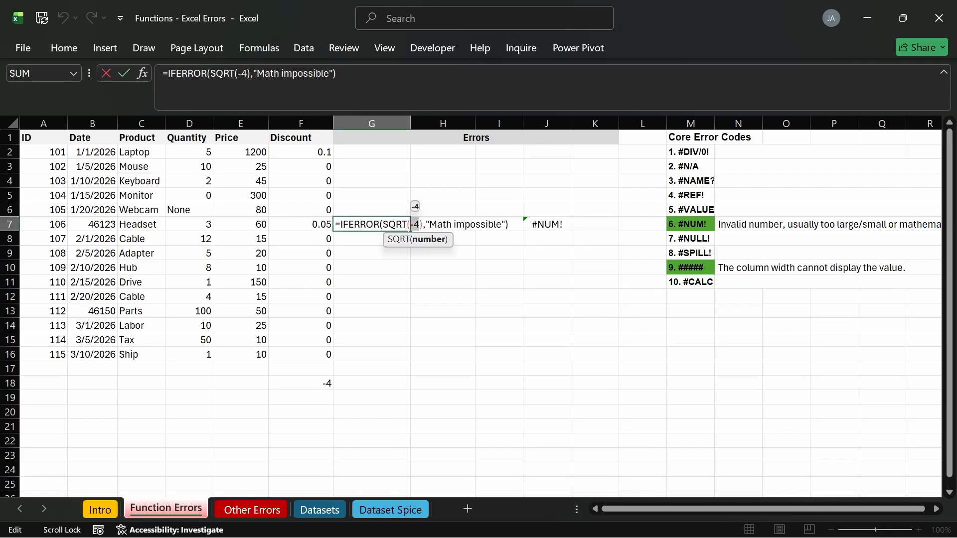
{"action": "key", "text": "BackSpace"}
{"action": "left_click", "coordinate": [320, 382]}
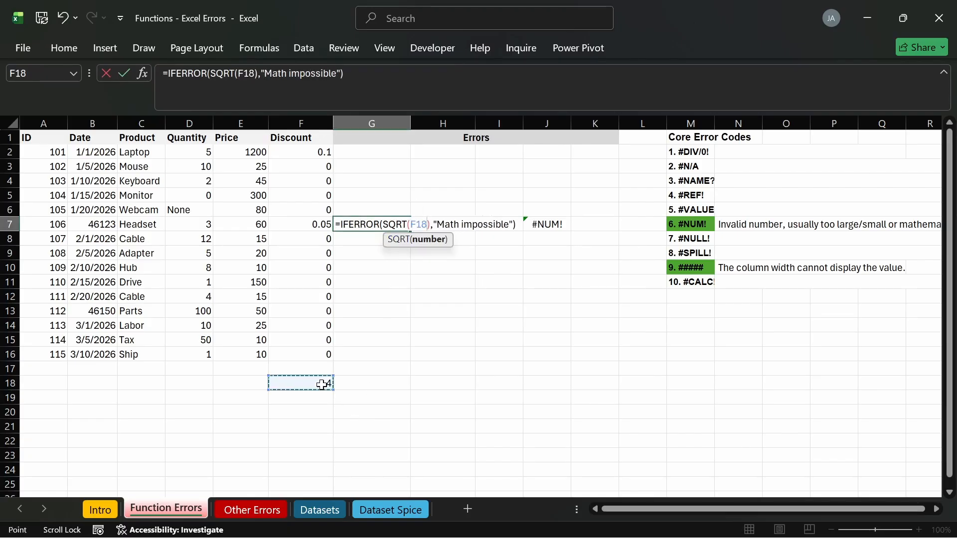
{"action": "key", "text": "Return"}
Inspect the IFERROR formula in G7 and the value in F18 that it refers to.
{"action": "left_click", "coordinate": [377, 226]}
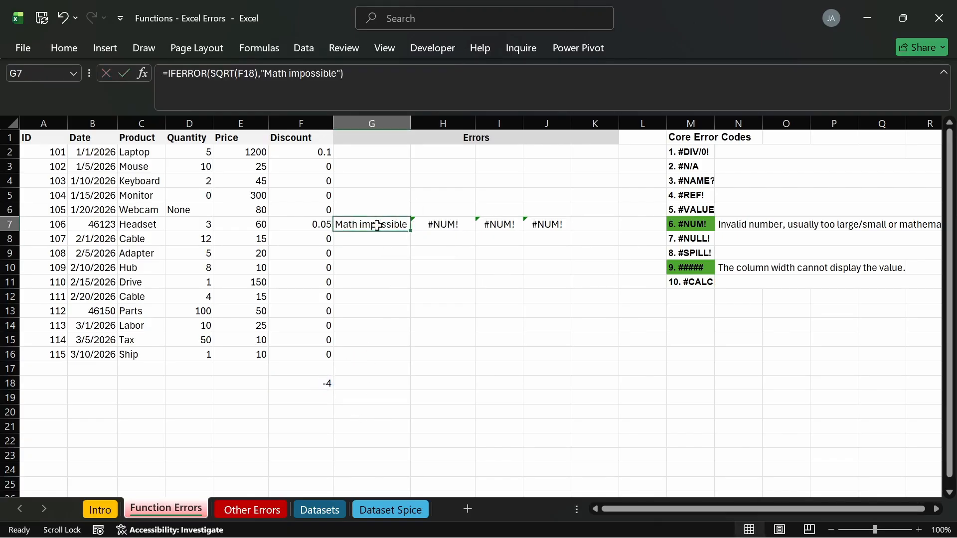
{"action": "double_click", "coordinate": [316, 382]}
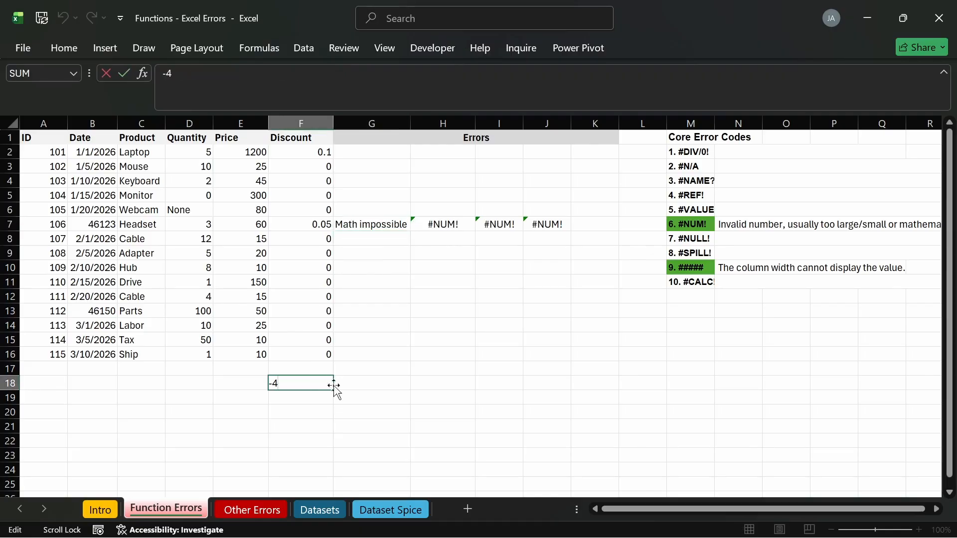
{"action": "left_click", "coordinate": [457, 402]}
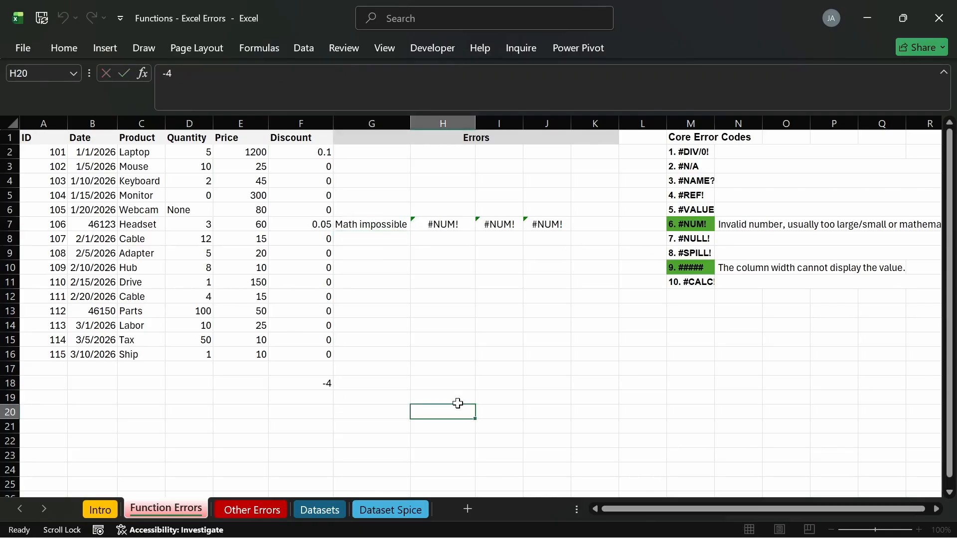
{"action": "double_click", "coordinate": [380, 225]}
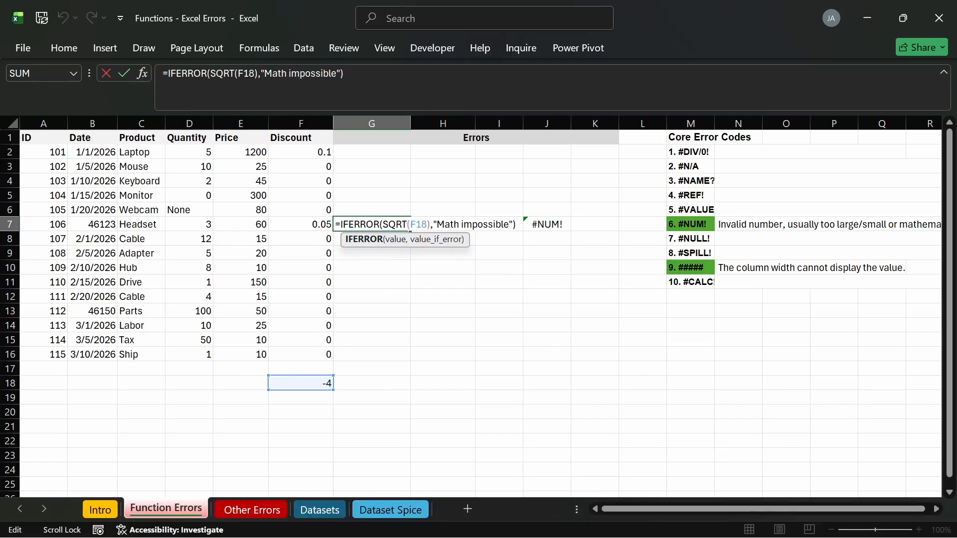
{"action": "key", "text": "Return"}
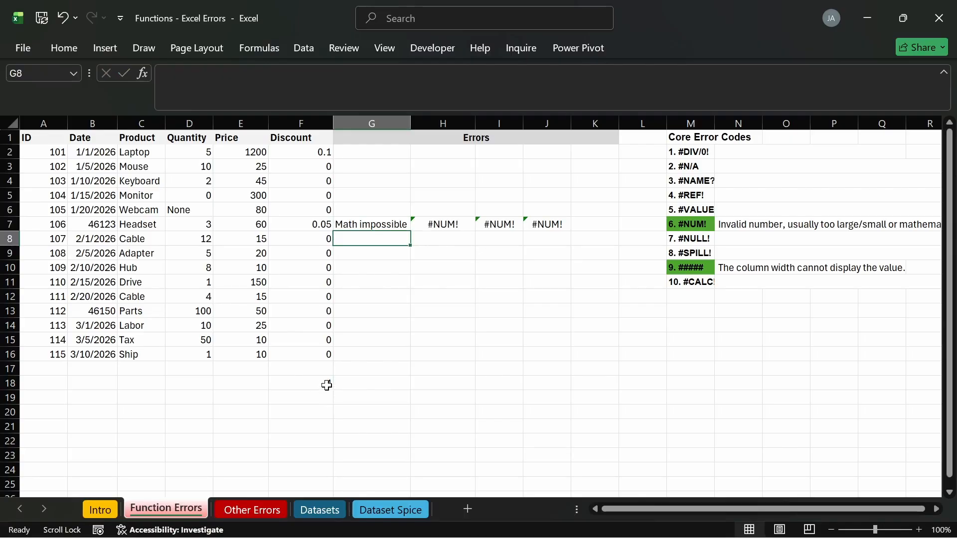
Try the G7 formula with a positive 4 in F18, and undo that change.
{"action": "double_click", "coordinate": [324, 384]}
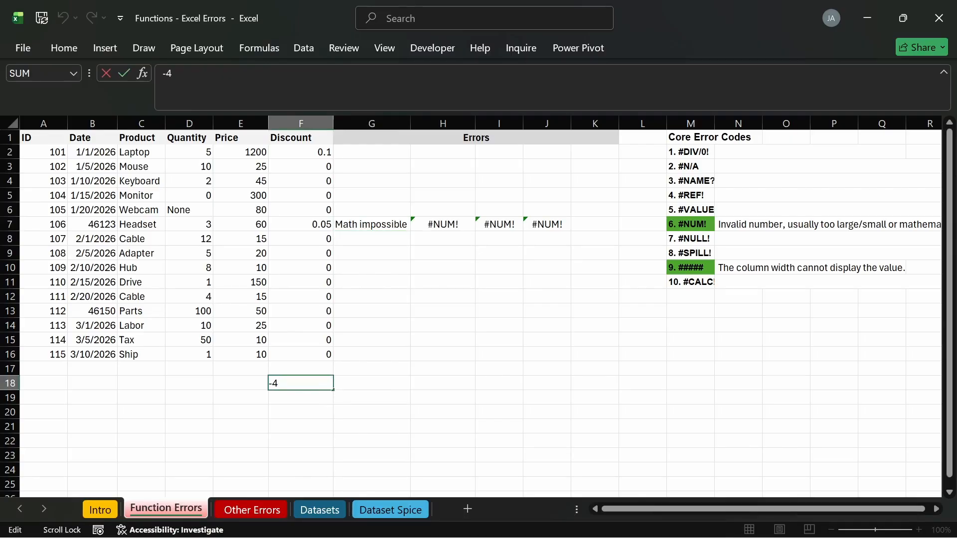
{"action": "left_click_drag", "start_coordinate": [272, 383], "coordinate": [268, 384]}
{"action": "key", "text": "BackSpace"}
{"action": "key", "text": "Return"}
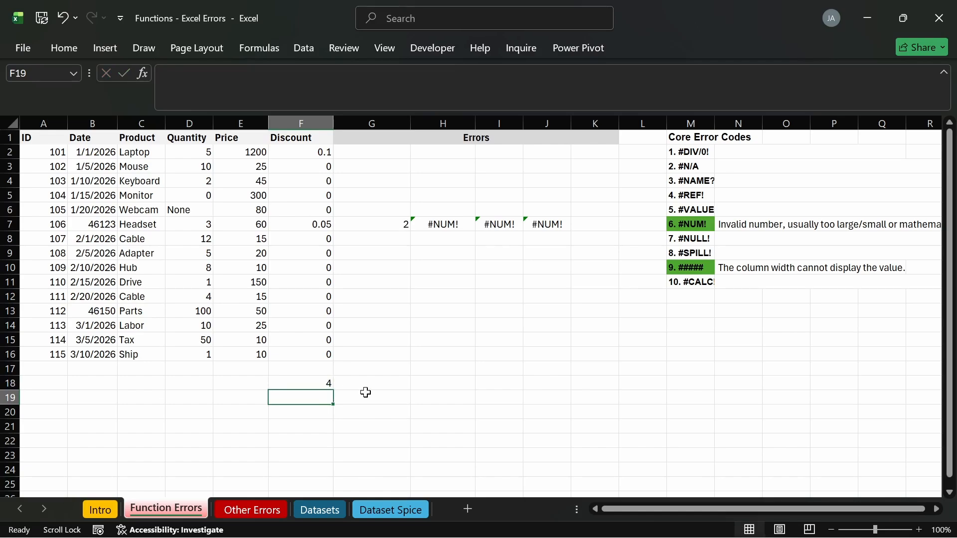
{"action": "key", "text": "ctrl+z"}
Try wrapping F18 in ABS as =IFERROR(SQRT(ABS(F18)),"Math impossible") in G7, and undo the formula change.
{"action": "left_click", "coordinate": [389, 224]}
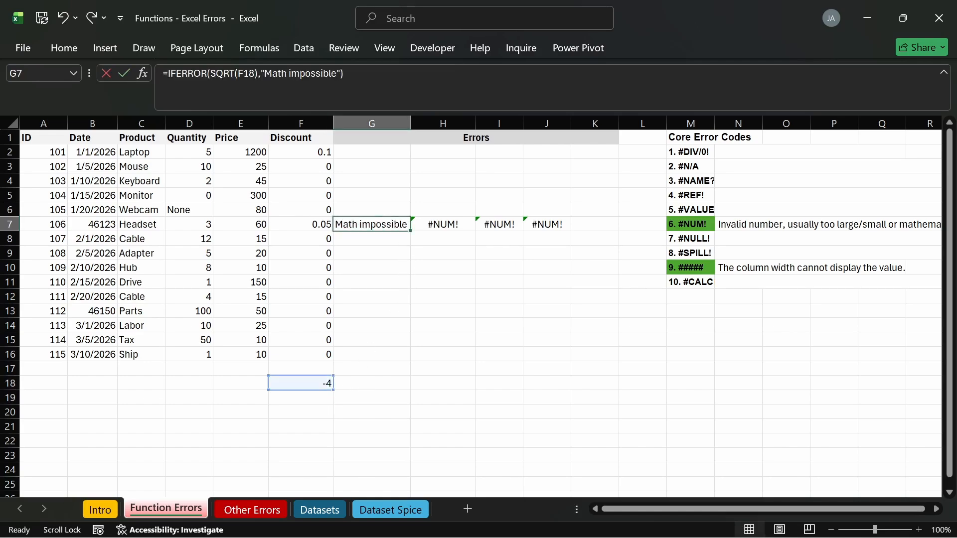
{"action": "double_click", "coordinate": [388, 224]}
{"action": "left_click", "coordinate": [409, 223]}
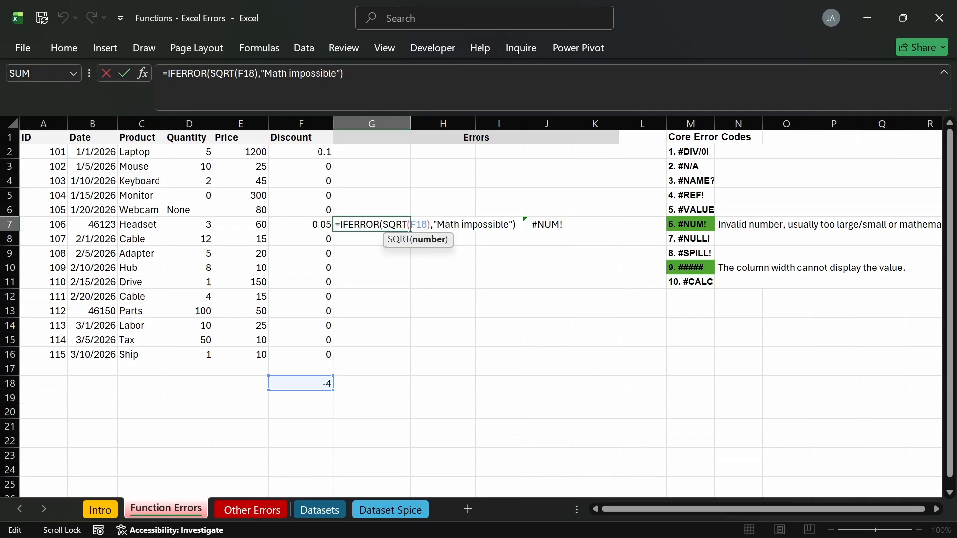
{"action": "type", "text": "a"}
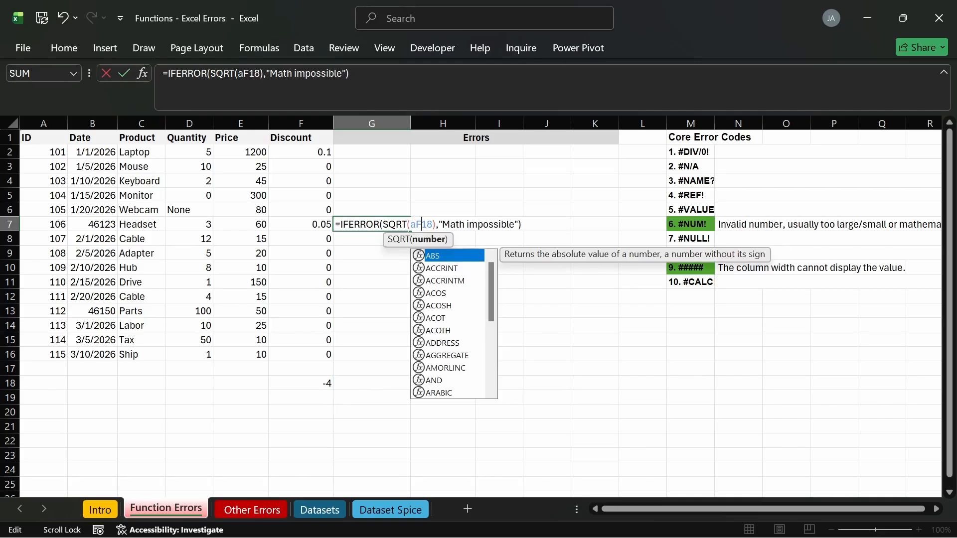
{"action": "key", "text": "Tab"}
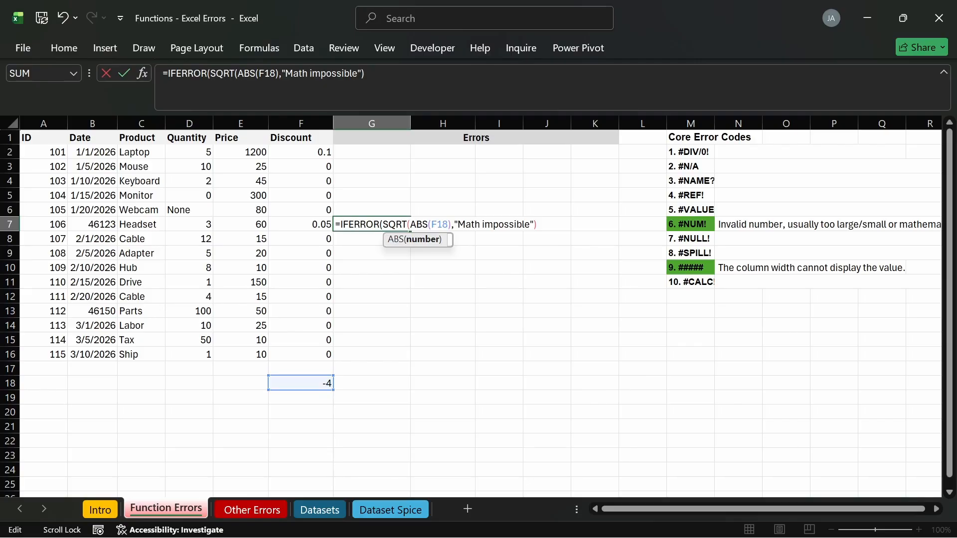
{"action": "type", "text": ")"}
{"action": "key", "text": "ctrl+Return"}
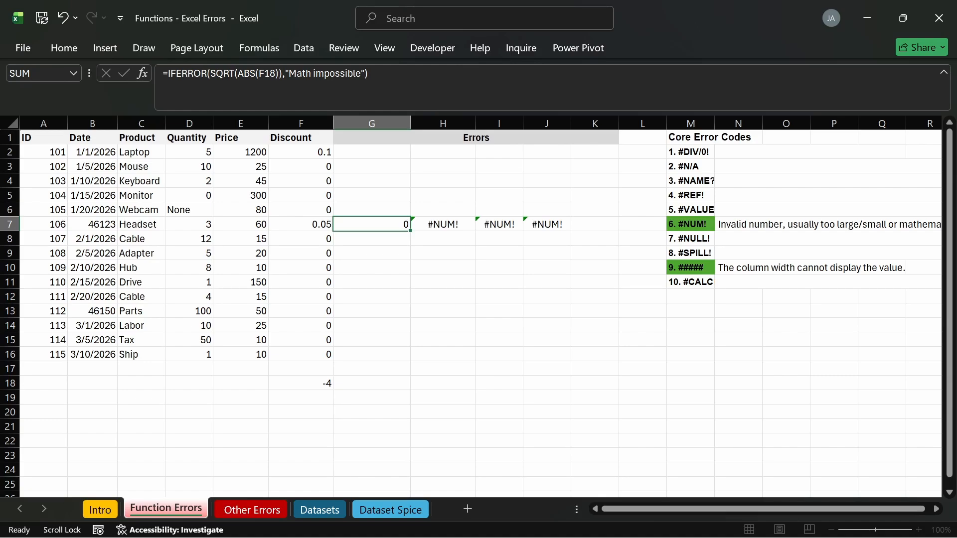
{"action": "key", "text": "Return"}
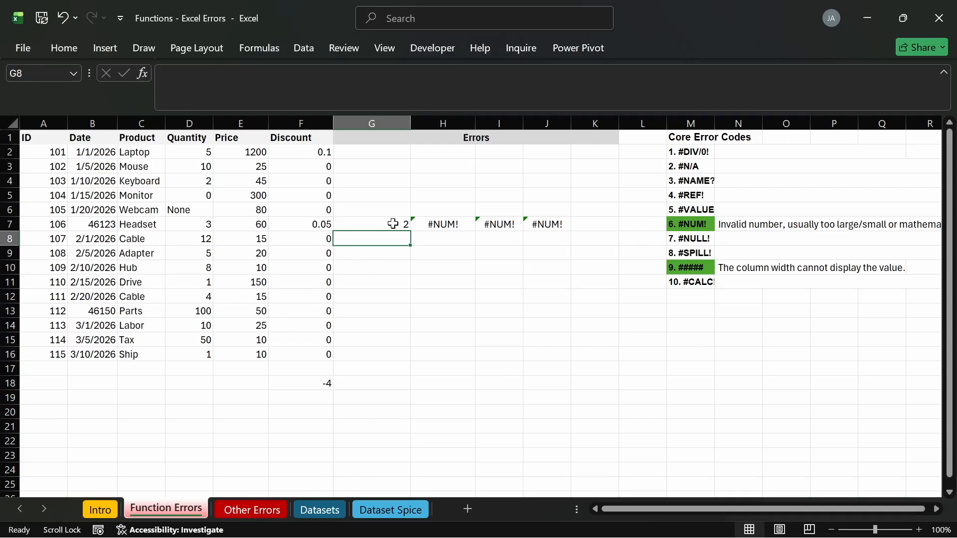
{"action": "left_click", "coordinate": [373, 225]}
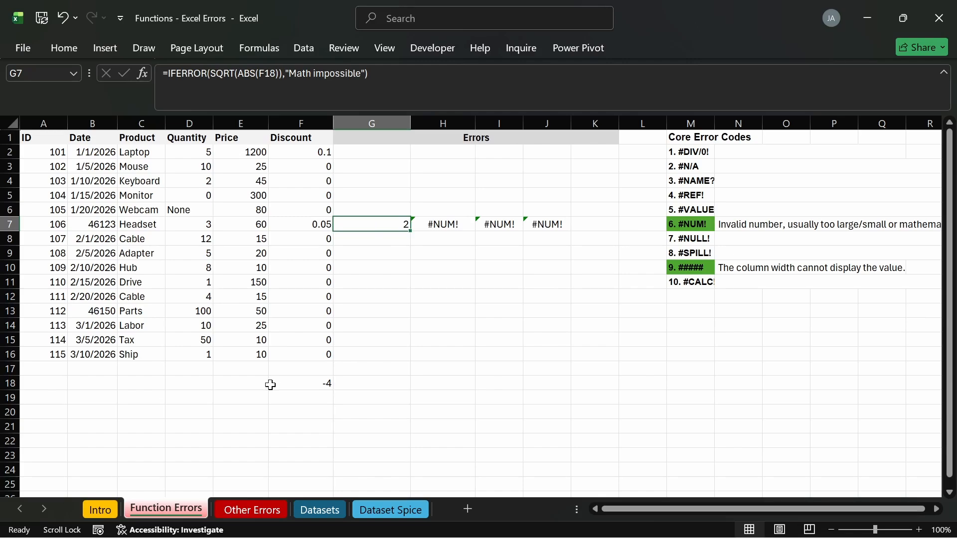
{"action": "key", "text": "ctrl+z"}
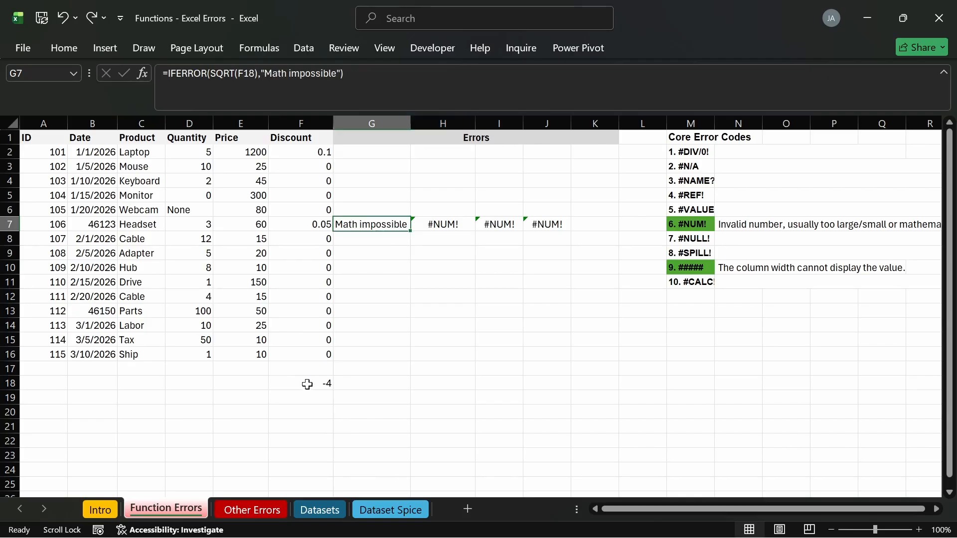
Enter the heading "Hints:" in M14, below the list of core error codes.
{"action": "left_click", "coordinate": [689, 325]}
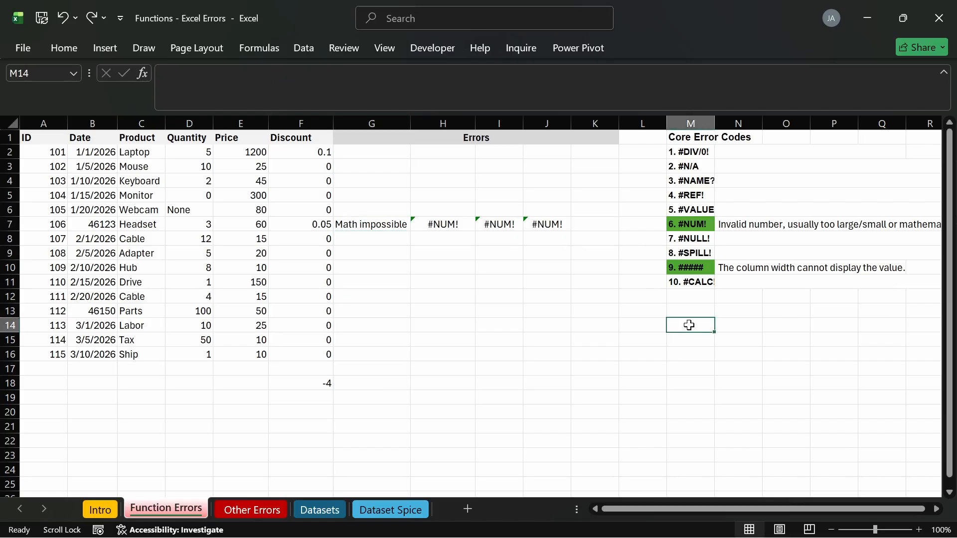
{"action": "type", "text": "Hints:"}
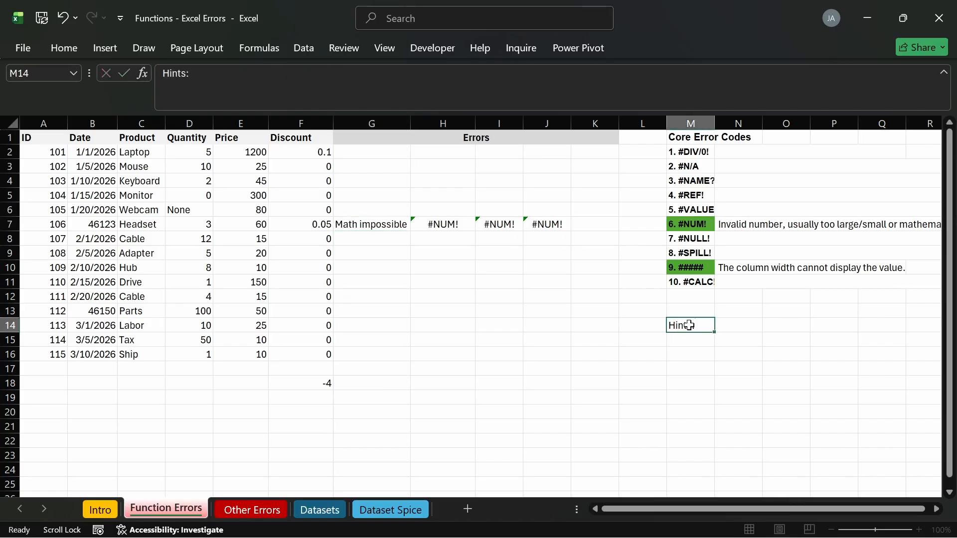
{"action": "key", "text": "Return"}
Enter the hint "- Do not ignore Excel green flags" in M15 under the Hints heading.
{"action": "type", "text": "D"}
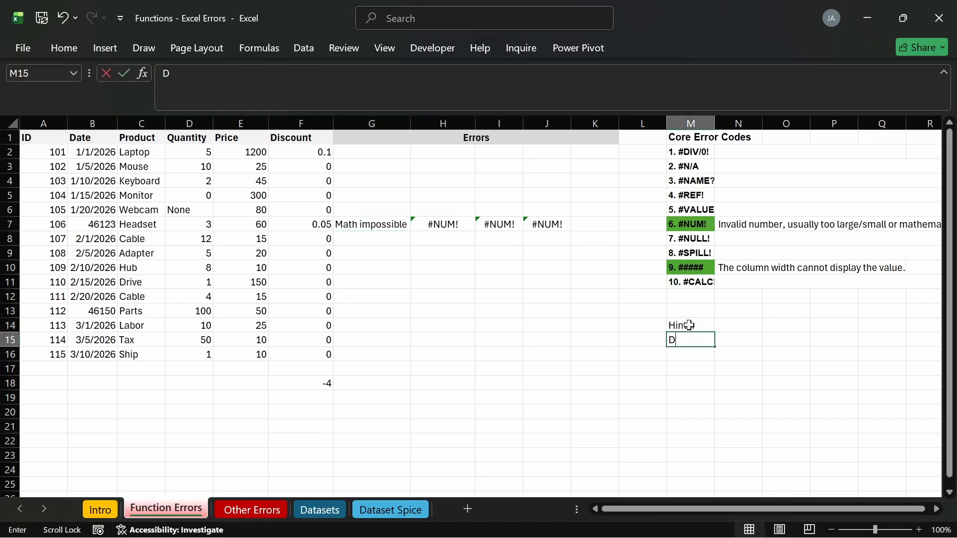
{"action": "key", "text": "BackSpace"}
{"action": "type", "text": "- D"}
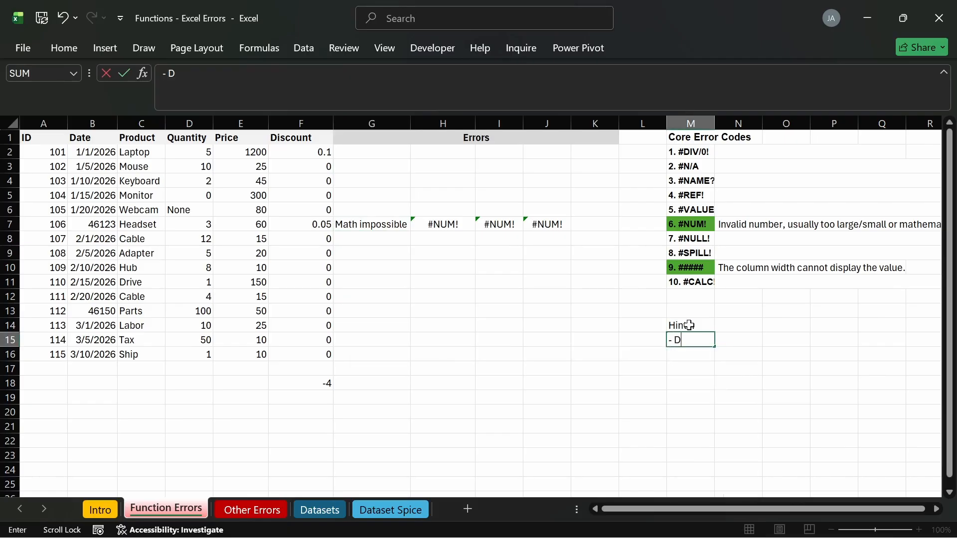
{"action": "type", "text": "o not"}
{"action": "type", "text": "lo"}
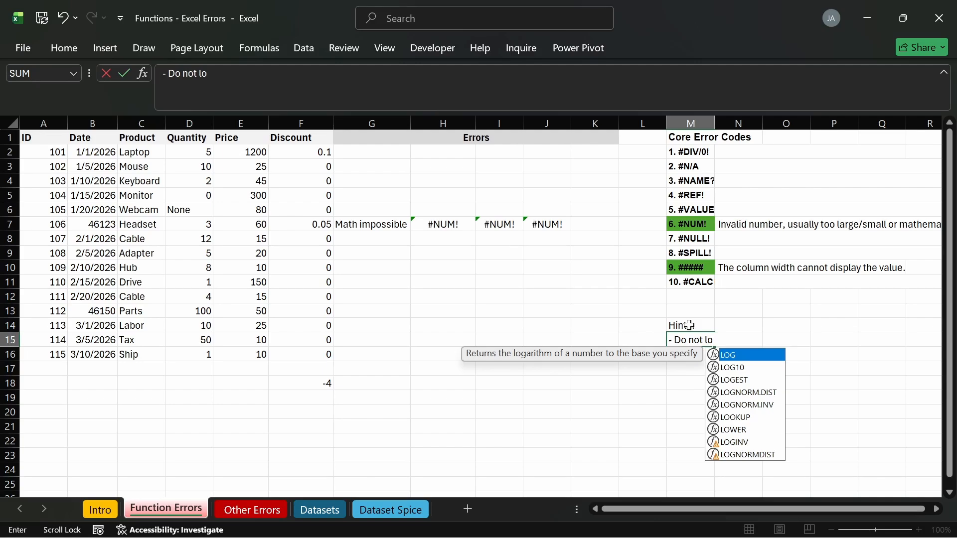
{"action": "key", "text": "BackSpace"}
{"action": "key", "text": "BackSpace"}
{"action": "type", "text": "igno"}
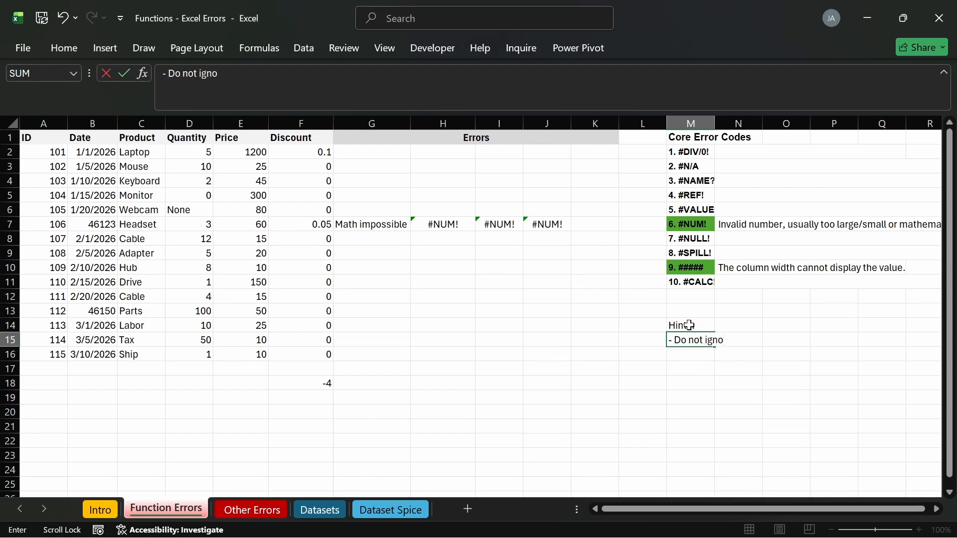
{"action": "type", "text": "re Exc"}
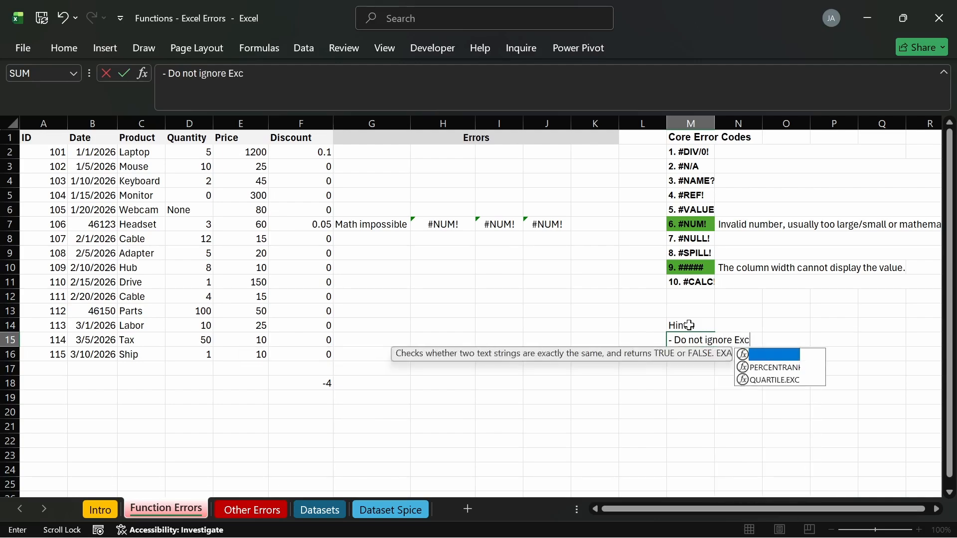
{"action": "type", "text": "el Gree"}
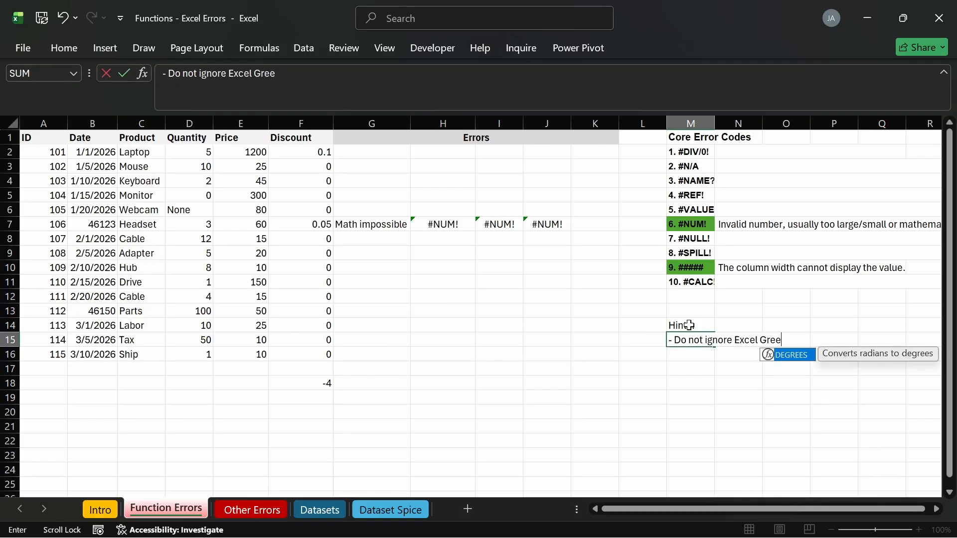
{"action": "key", "text": "BackSpace"}
{"action": "key", "text": "BackSpace"}
{"action": "key", "text": "BackSpace"}
{"action": "key", "text": "BackSpace"}
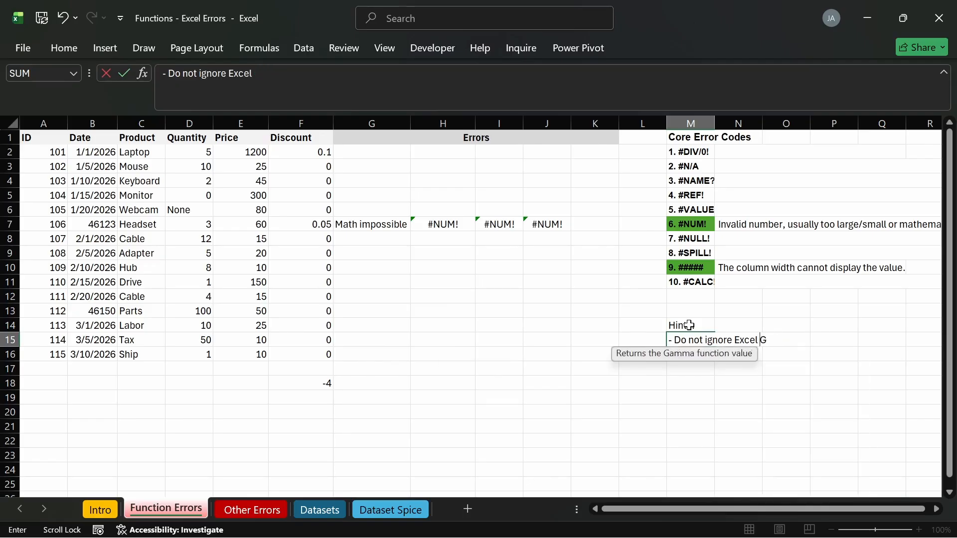
{"action": "type", "text": "green flags"}
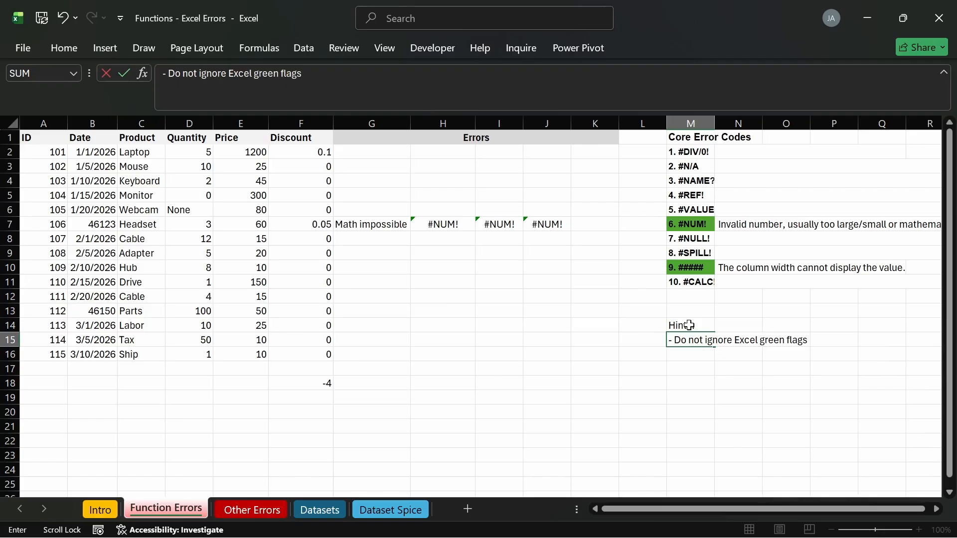
{"action": "key", "text": "Return"}
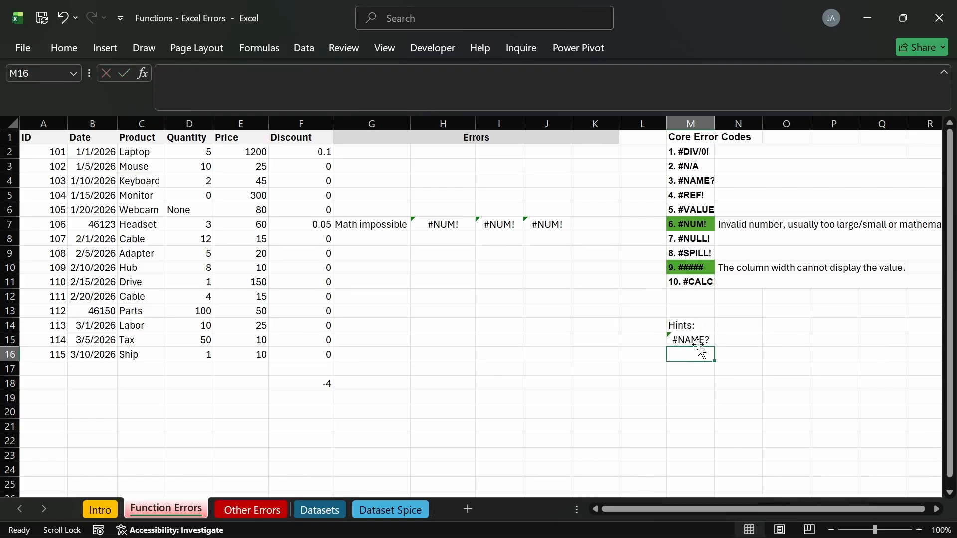
Make the M15 hint plain text by replacing its leading equals sign with a space before the dash.
{"action": "left_click", "coordinate": [690, 330]}
{"action": "double_click", "coordinate": [694, 339]}
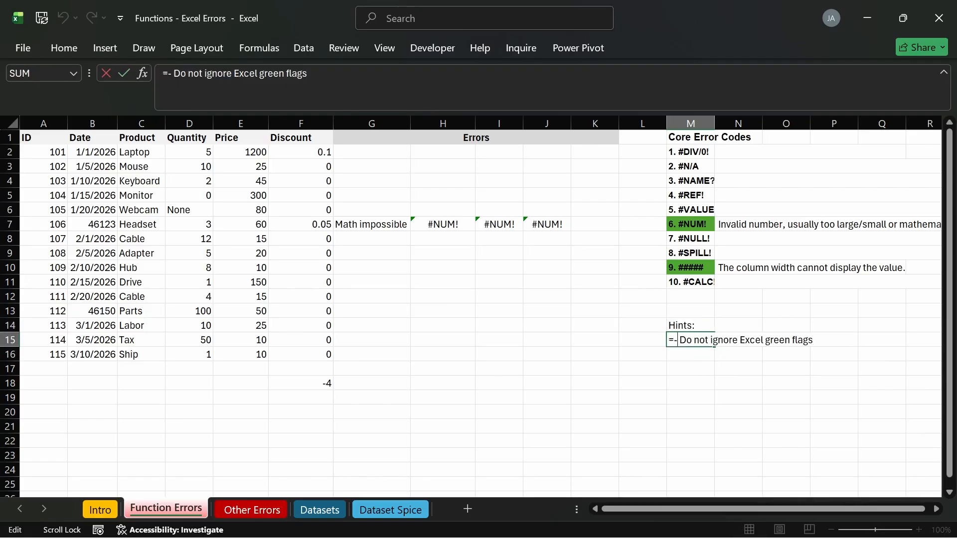
{"action": "key", "text": "BackSpace"}
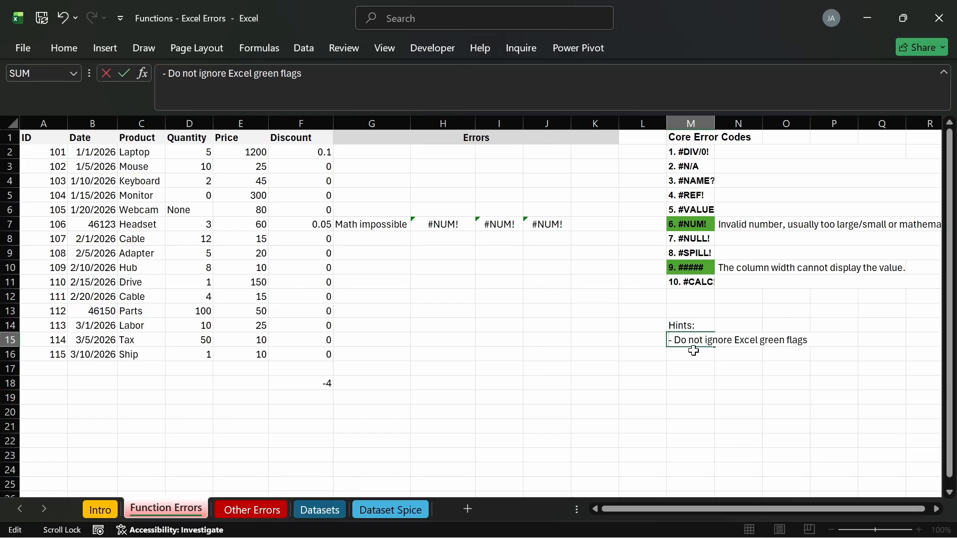
{"action": "key", "text": "ctrl+Return"}
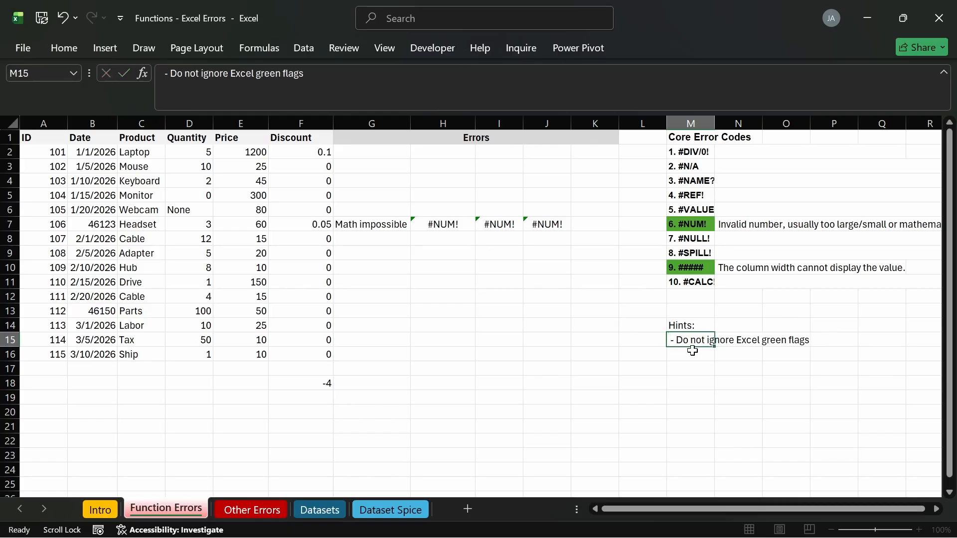
{"action": "left_click", "coordinate": [692, 351]}
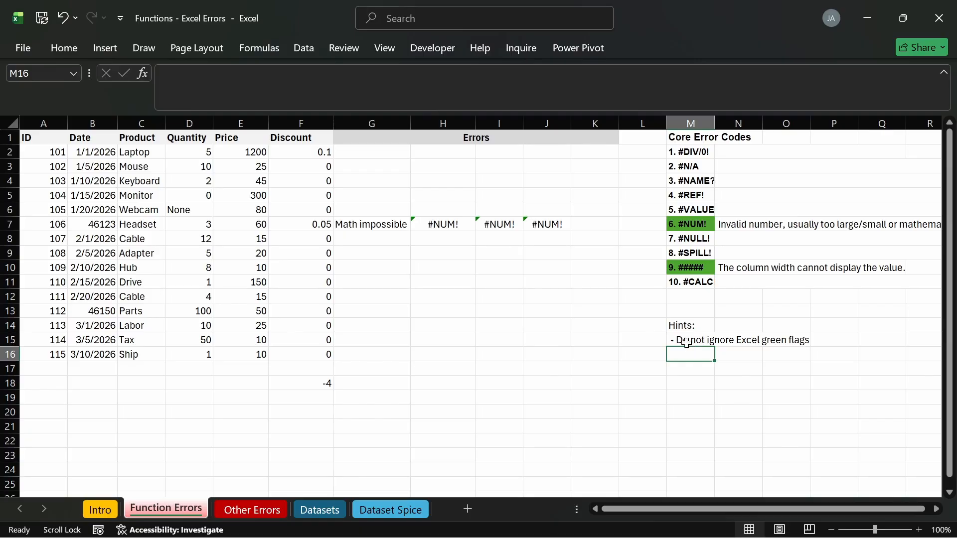
{"action": "left_click", "coordinate": [677, 341]}
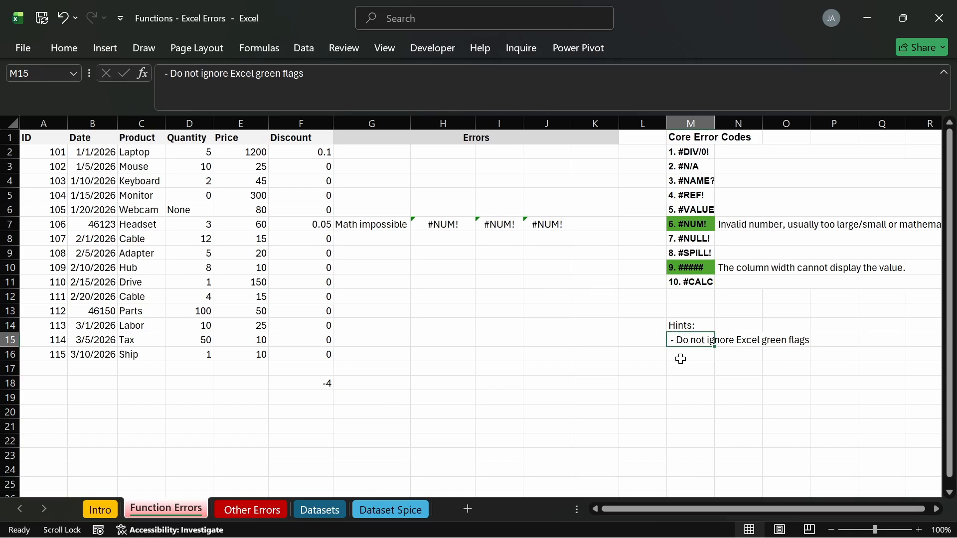
Enter the second hint " - Use IFERROR to output errors with desc" in M16, with a leading space before the dash.
{"action": "left_click", "coordinate": [682, 358]}
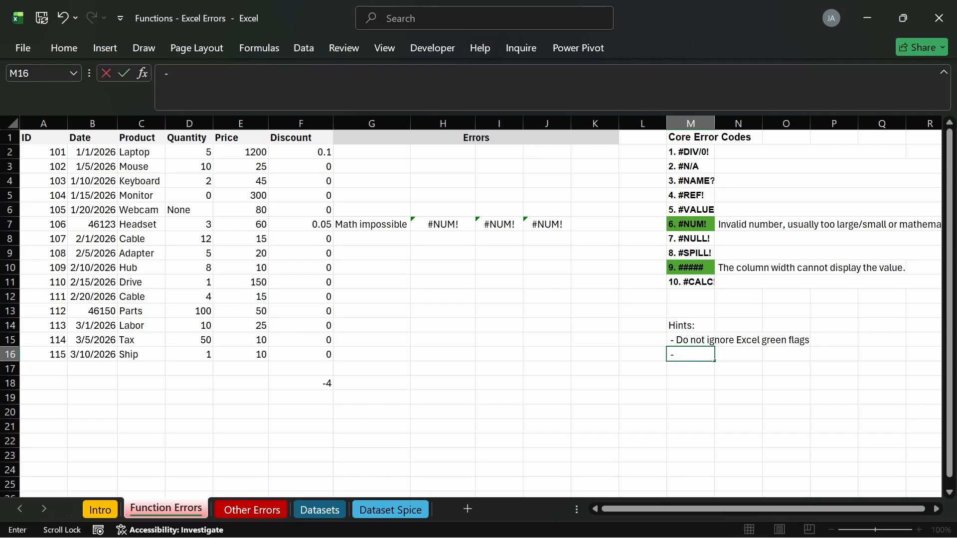
{"action": "type", "text": "- Use if"}
{"action": "key", "text": "BackSpace"}
{"action": "key", "text": "BackSpace"}
{"action": "type", "text": "IFERROR"}
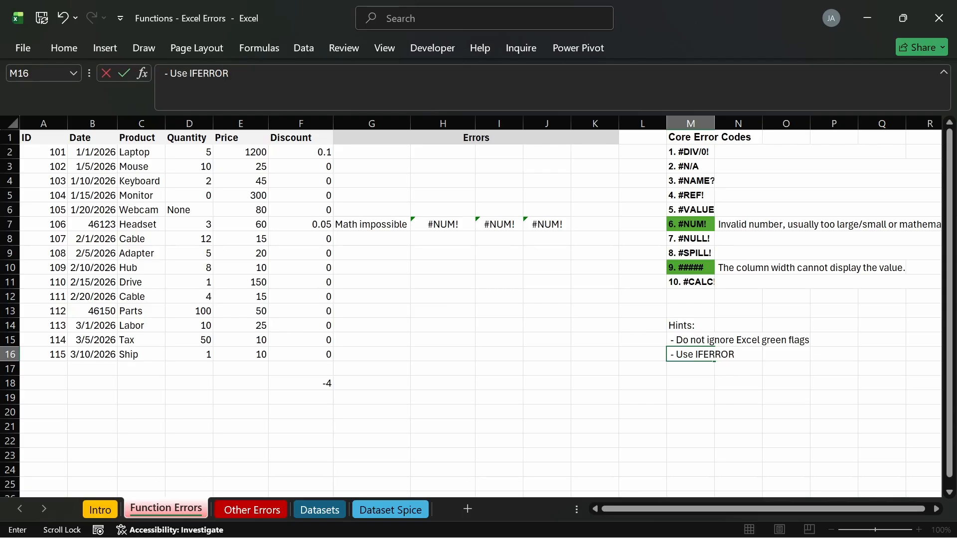
{"action": "type", "text": " to"}
{"action": "type", "text": "output liekly"}
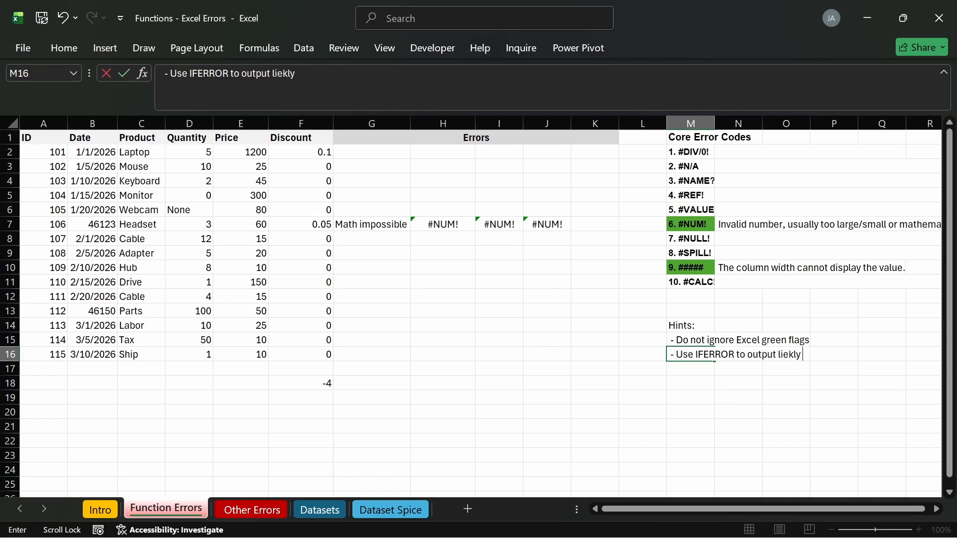
{"action": "type", "text": " ="}
{"action": "key", "text": "BackSpace"}
{"action": "key", "text": "BackSpace"}
{"action": "key", "text": "BackSpace"}
{"action": "key", "text": "BackSpace"}
{"action": "key", "text": "BackSpace"}
{"action": "key", "text": "BackSpace"}
{"action": "type", "text": "errors with desc"}
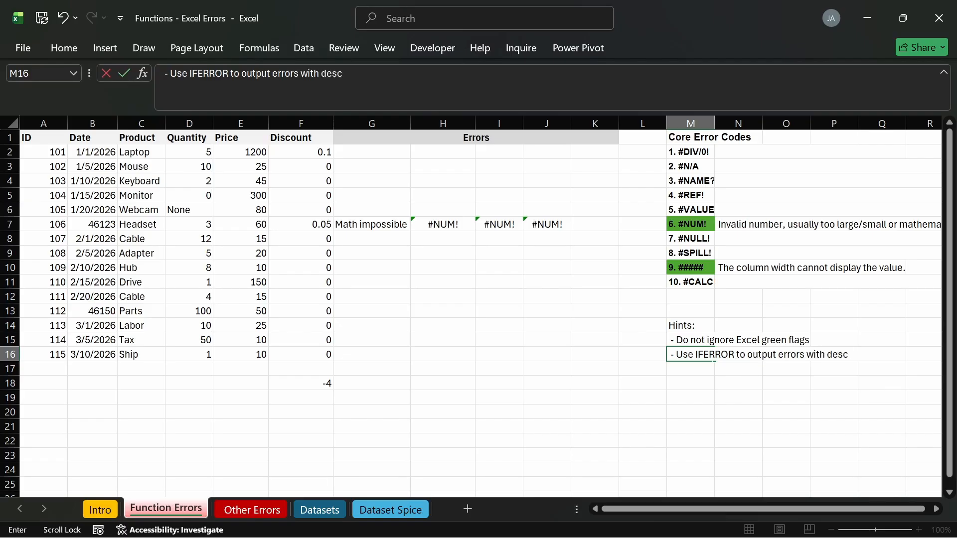
{"action": "key", "text": "Return"}
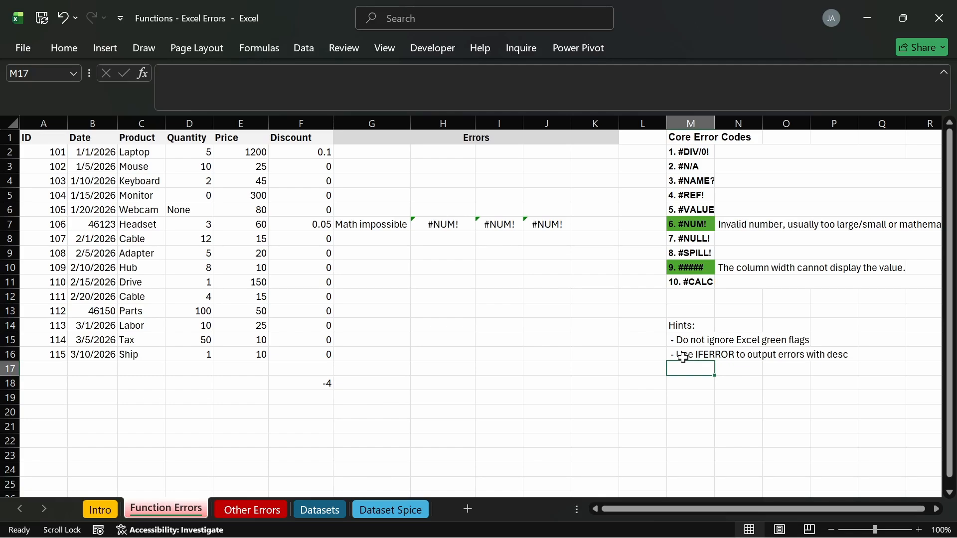
Change the IFERROR message in G7 to "Num too small/big" and autofit column G to its contents.
{"action": "left_click", "coordinate": [343, 223]}
{"action": "double_click", "coordinate": [349, 224]}
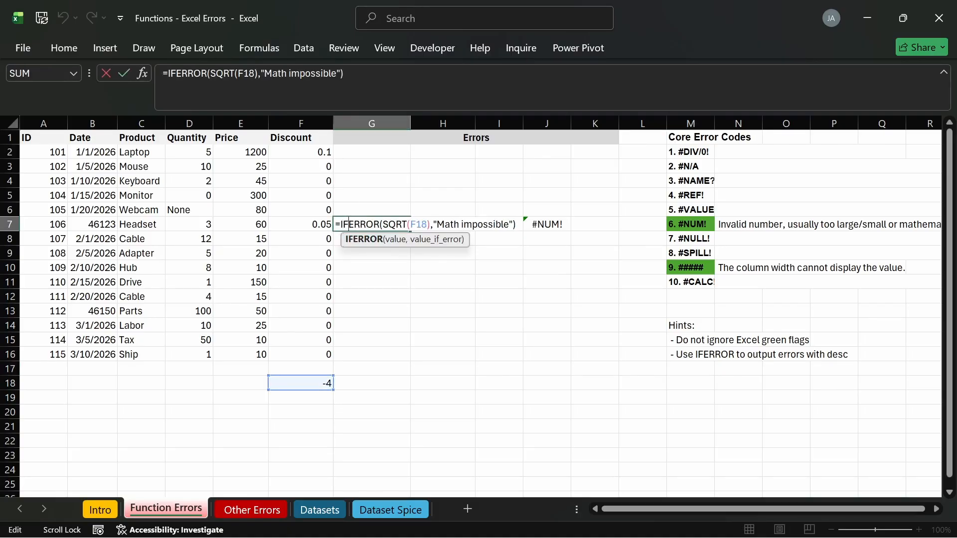
{"action": "left_click_drag", "start_coordinate": [336, 73], "coordinate": [264, 73]}
{"action": "type", "text": "Num"}
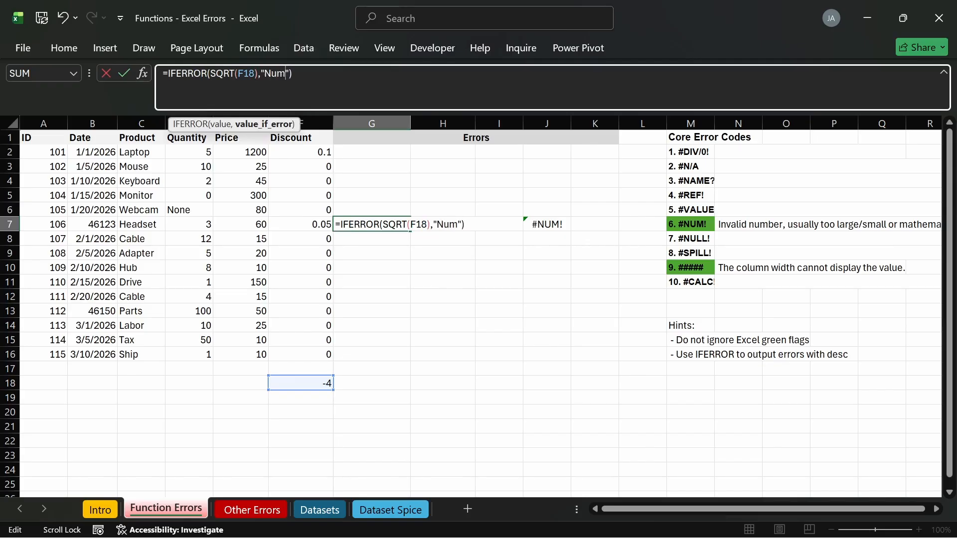
{"action": "type", "text": " too small/big"}
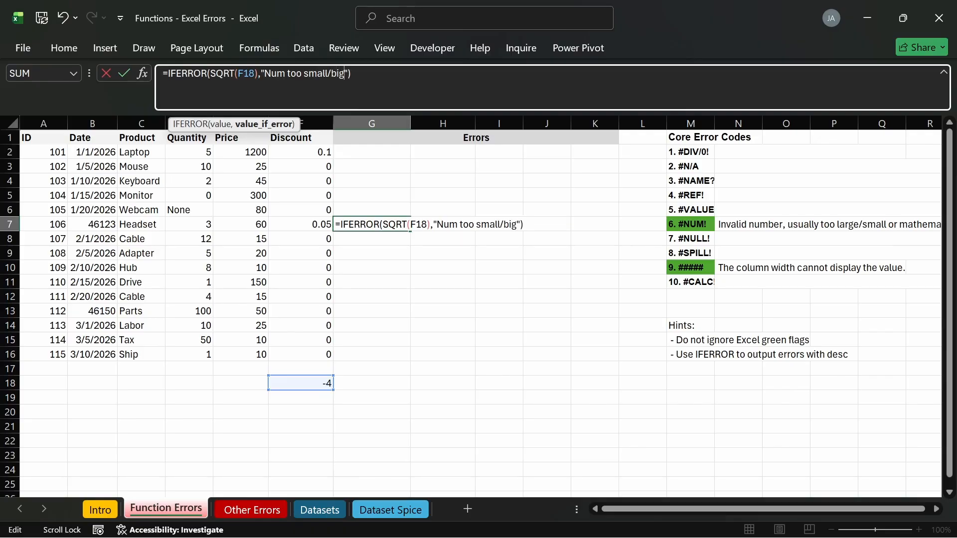
{"action": "key", "text": "Return"}
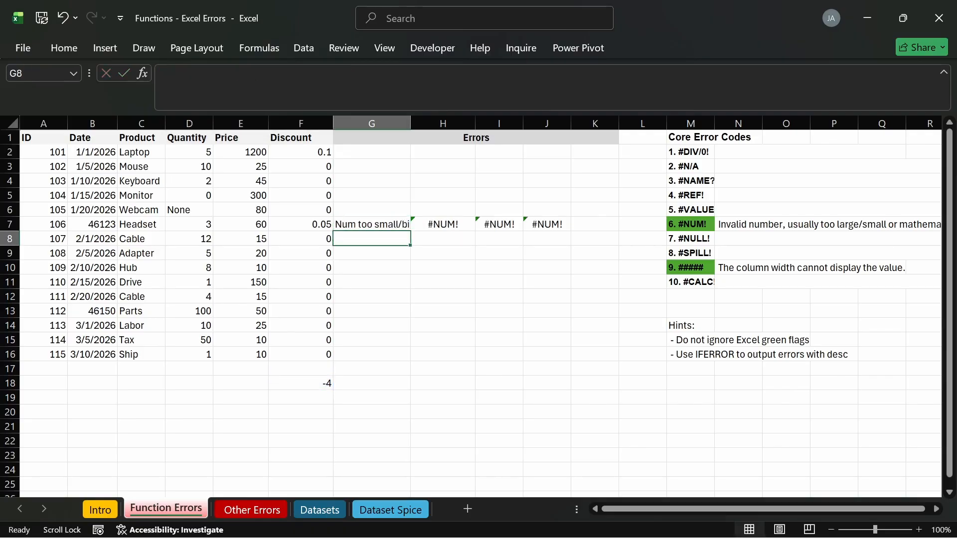
{"action": "double_click", "coordinate": [411, 123]}
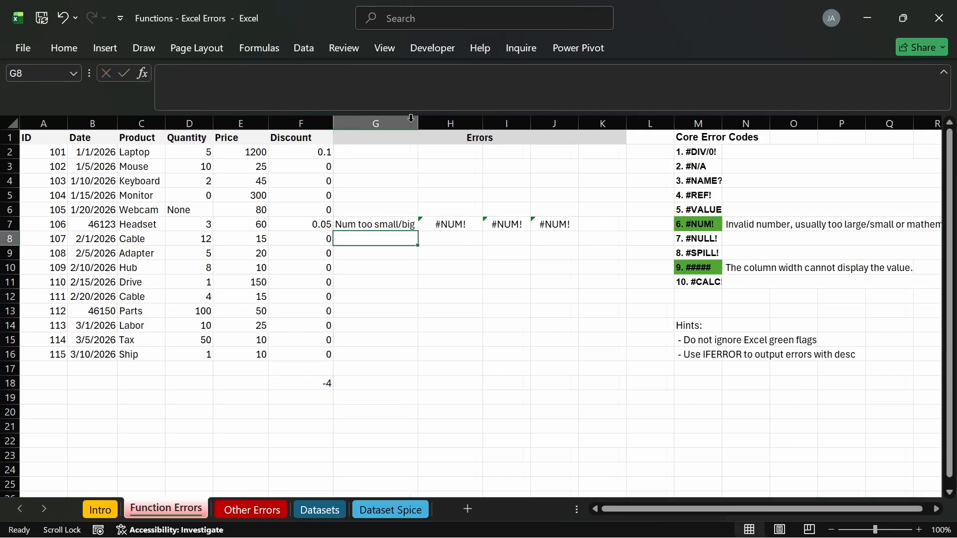
{"action": "left_click", "coordinate": [371, 268]}
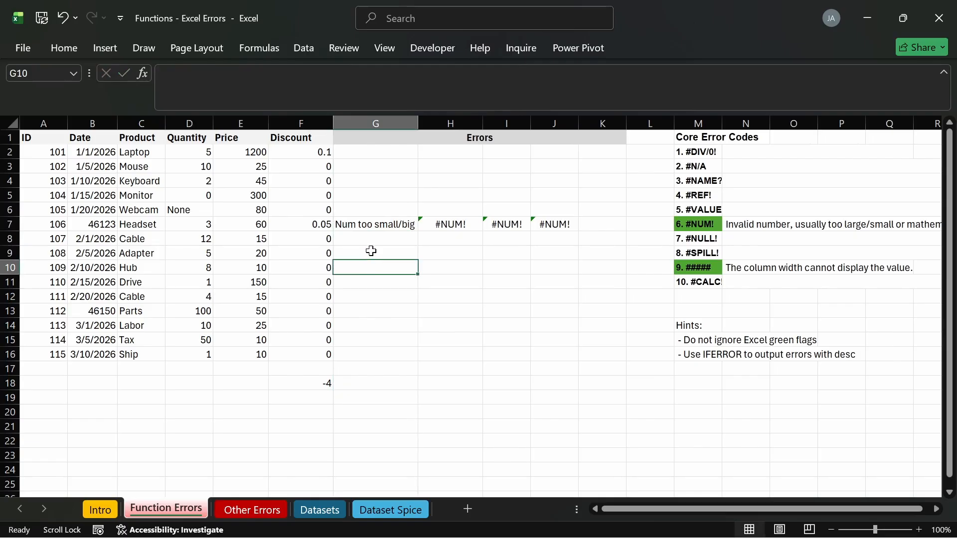
{"action": "left_click", "coordinate": [371, 251]}
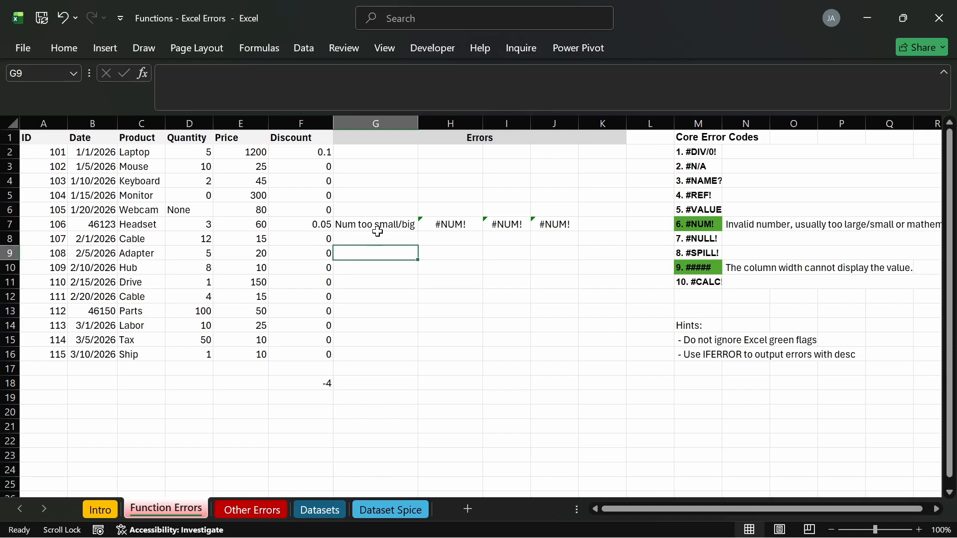
Examine the error flag on the FACT formula in H7, the IFERROR formula in G7 and the hints in M15:M16.
{"action": "left_click", "coordinate": [686, 367]}
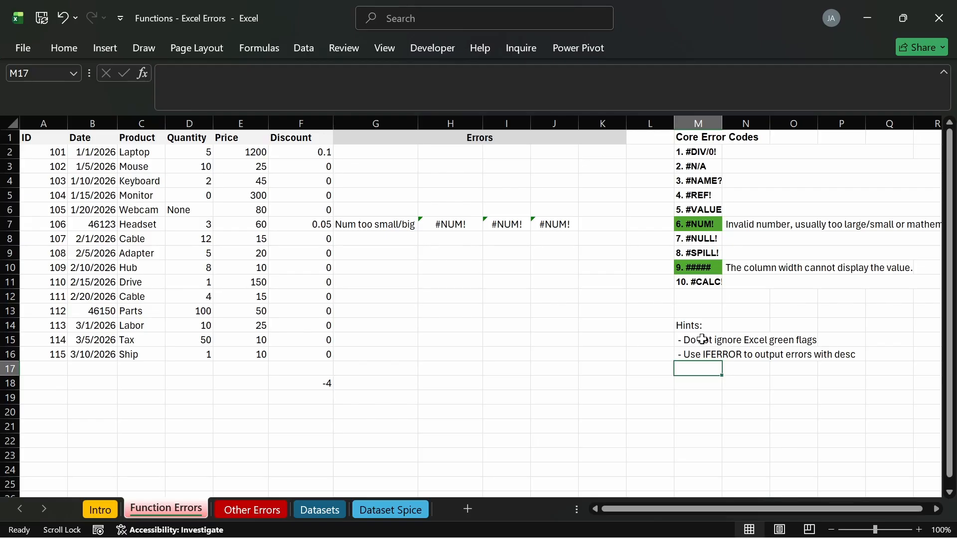
{"action": "left_click", "coordinate": [426, 223]}
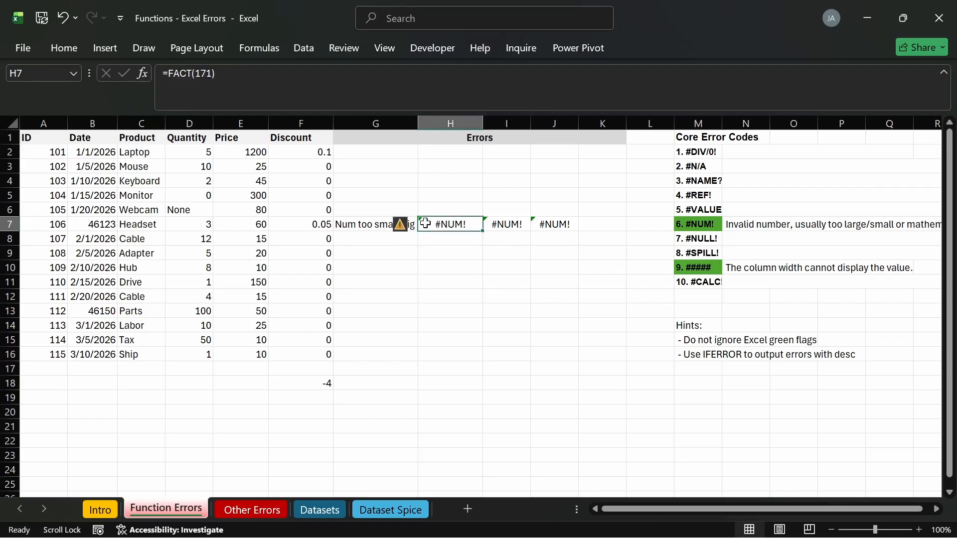
{"action": "left_click", "coordinate": [407, 226]}
{"action": "left_click", "coordinate": [514, 355]}
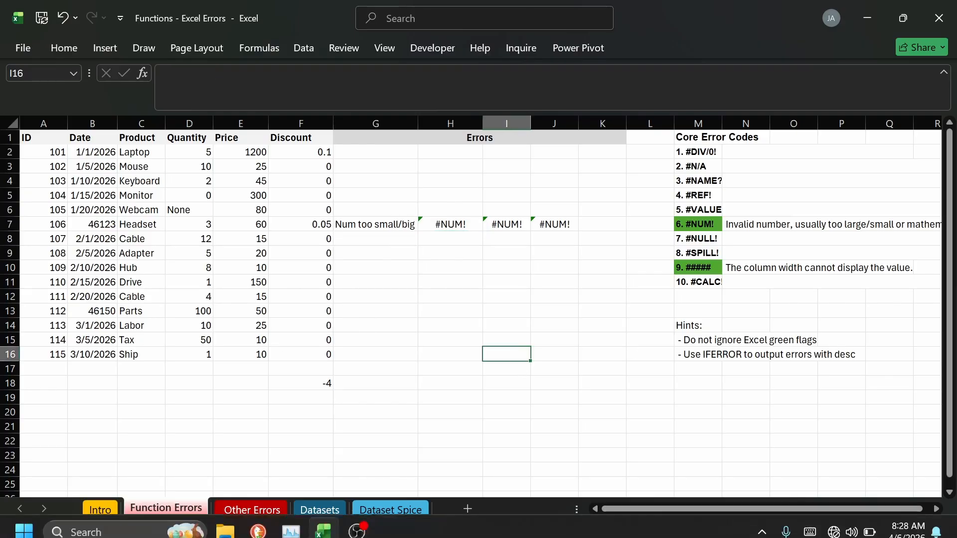
{"action": "left_click", "coordinate": [571, 302]}
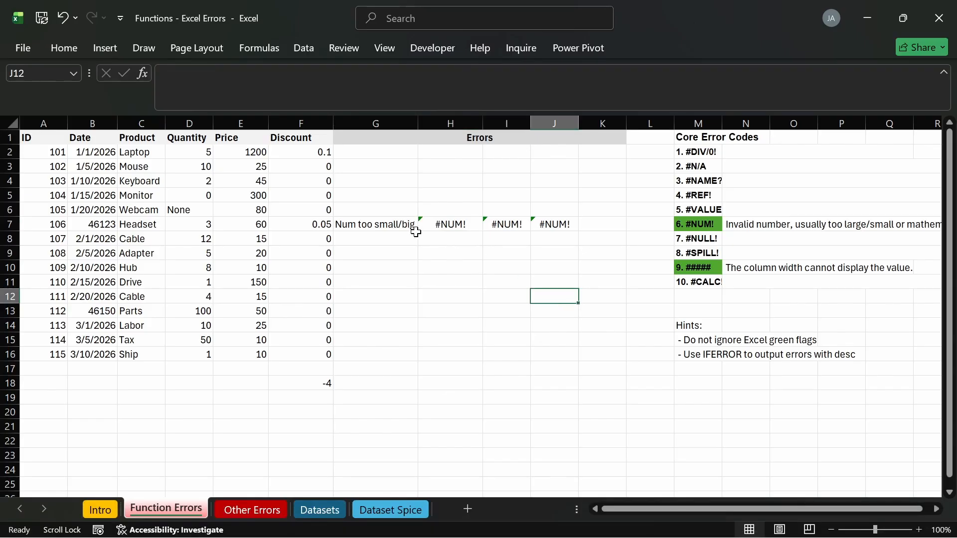
{"action": "left_click", "coordinate": [391, 213]}
{"action": "left_click", "coordinate": [392, 225]}
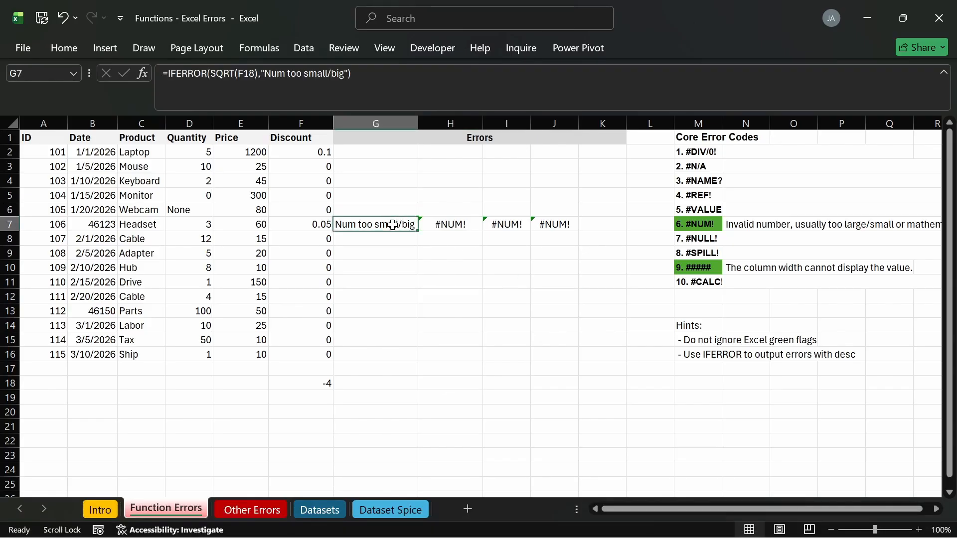
{"action": "left_click_drag", "start_coordinate": [699, 340], "coordinate": [703, 358]}
{"action": "left_click", "coordinate": [687, 345]}
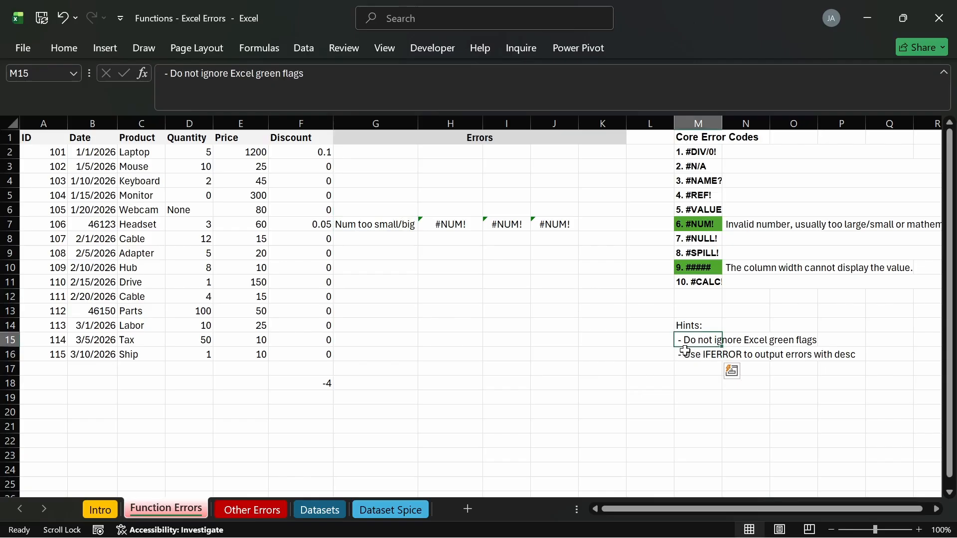
{"action": "left_click", "coordinate": [645, 367]}
{"action": "left_click", "coordinate": [450, 223]}
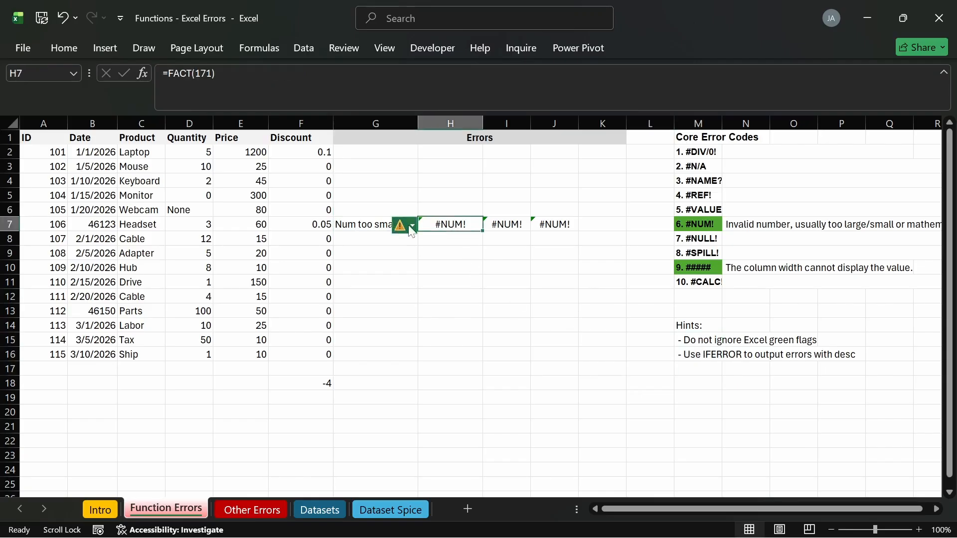
View the calculation steps for the FACT formula in H7 from its error flag, and close the evaluation.
{"action": "left_click", "coordinate": [408, 225]}
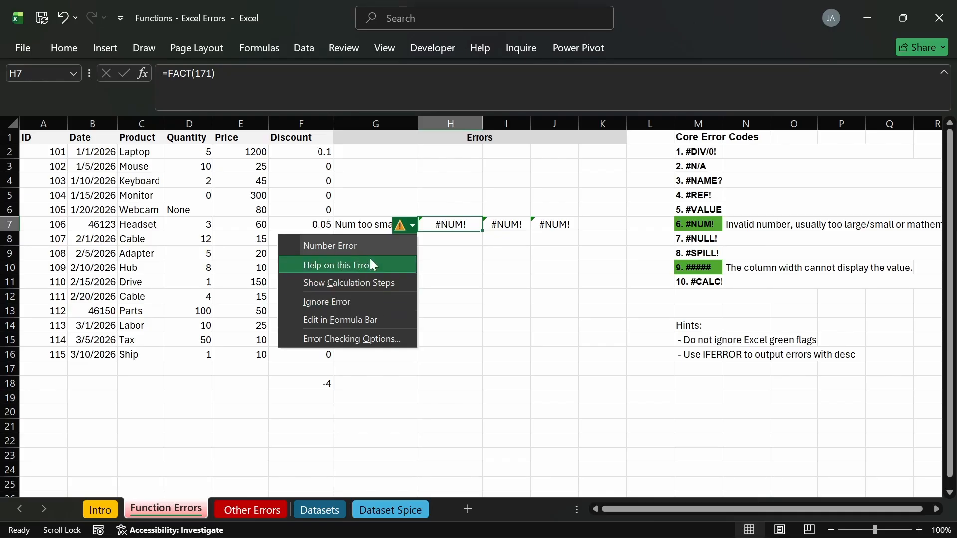
{"action": "left_click", "coordinate": [388, 282]}
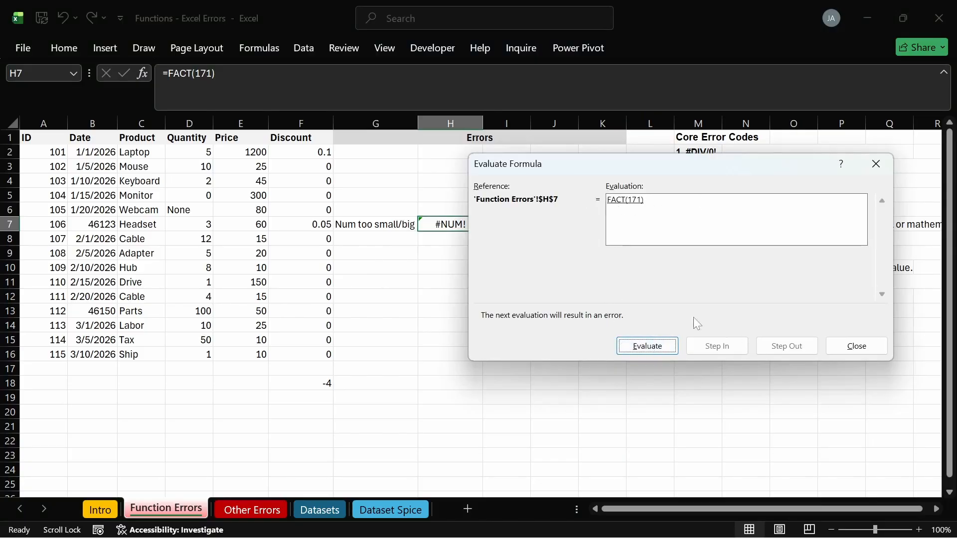
{"action": "left_click", "coordinate": [875, 163]}
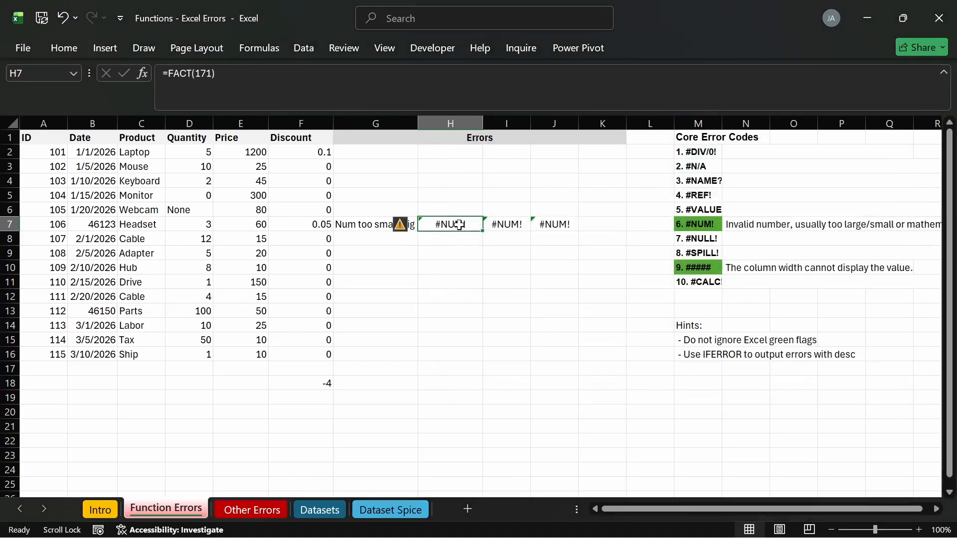
Open the flagged formula in H7 for editing through its error options, leave it as is, and review the options again.
{"action": "left_click", "coordinate": [412, 228]}
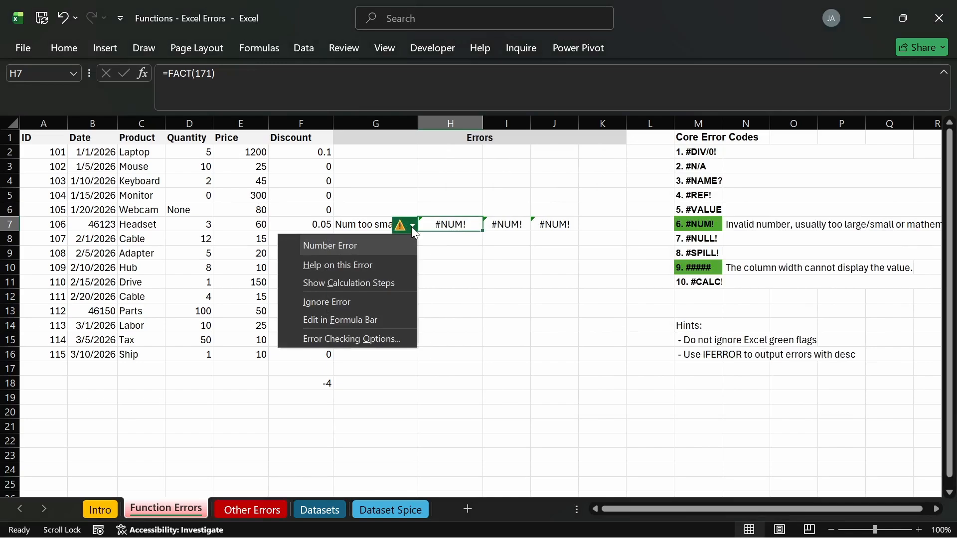
{"action": "left_click", "coordinate": [359, 315]}
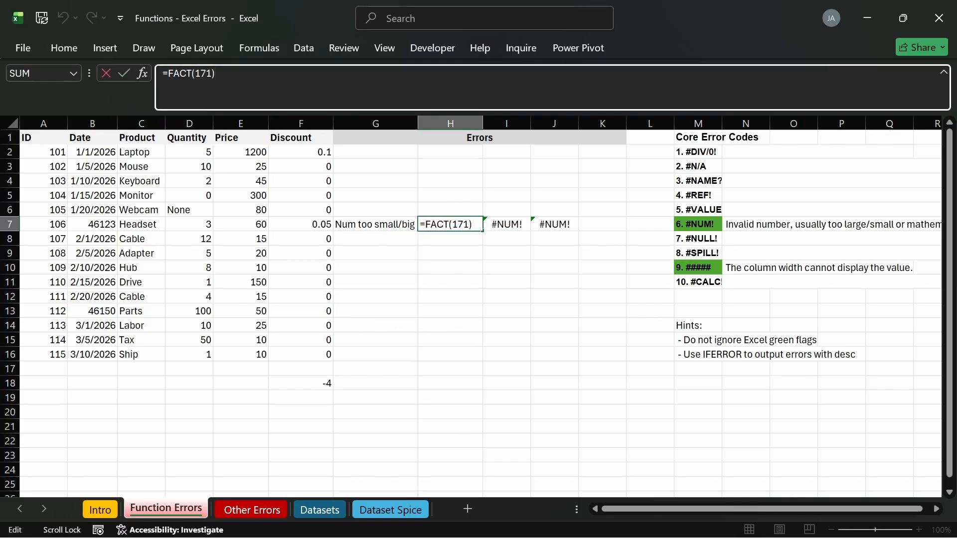
{"action": "key", "text": "Return"}
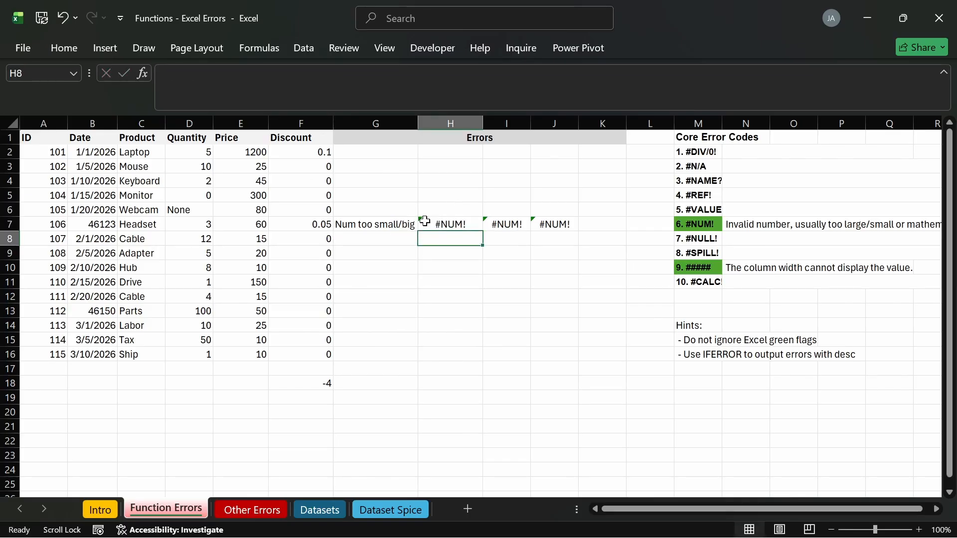
{"action": "left_click", "coordinate": [421, 223]}
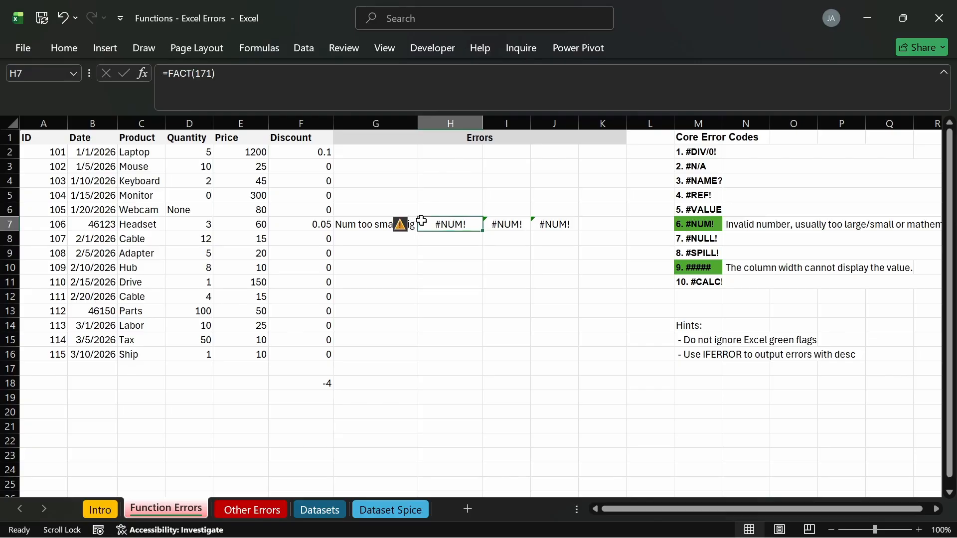
{"action": "left_click", "coordinate": [407, 222]}
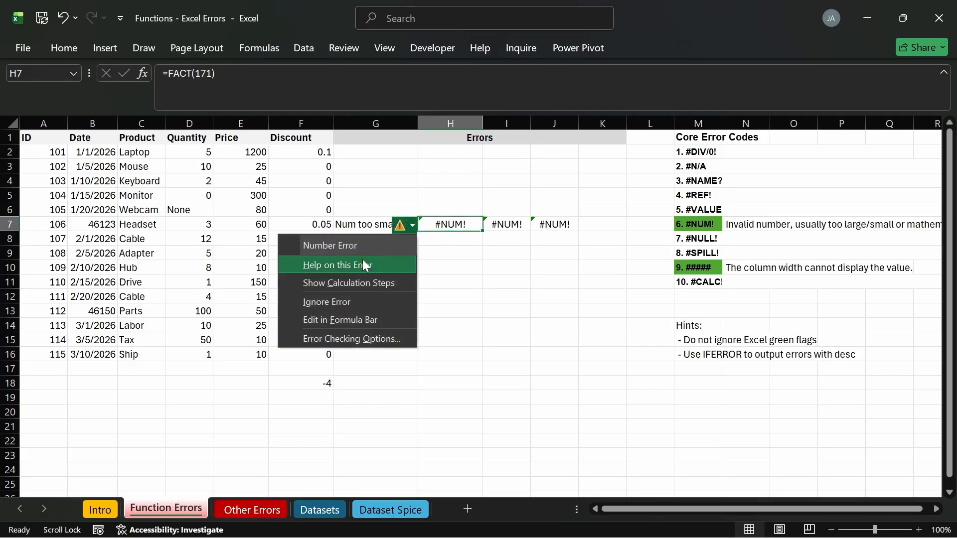
{"action": "left_click", "coordinate": [491, 282]}
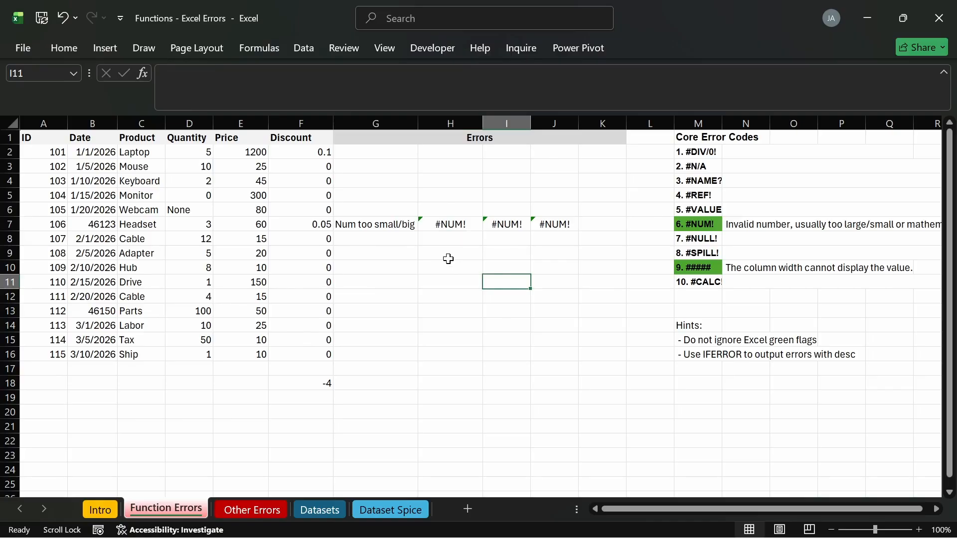
Review the IFERROR hint in M16 and the IFERROR formula in G7.
{"action": "left_click", "coordinate": [710, 354]}
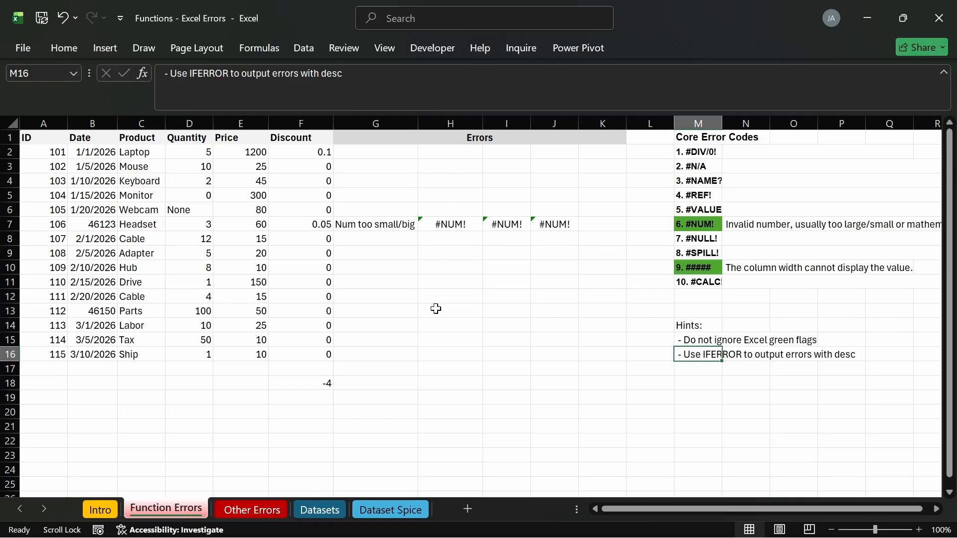
{"action": "double_click", "coordinate": [396, 227]}
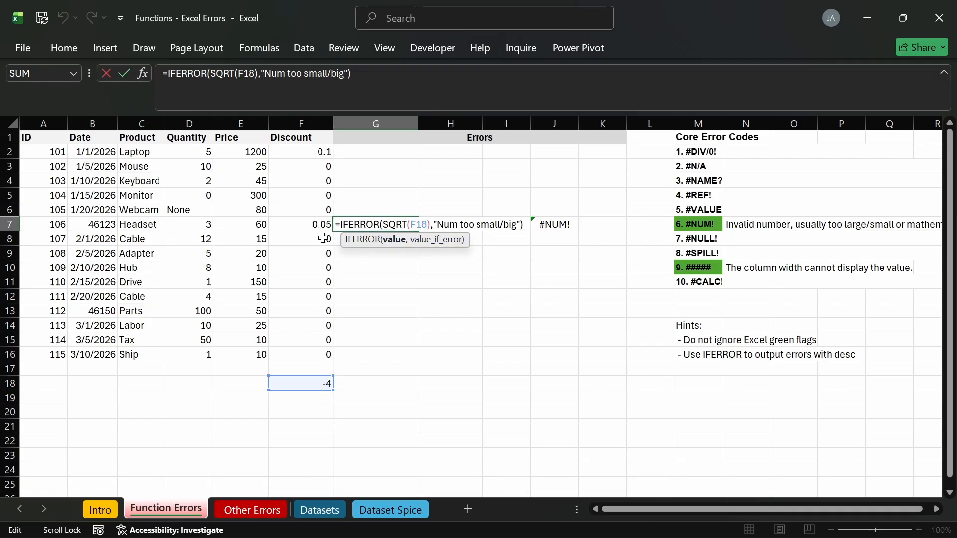
{"action": "left_click", "coordinate": [346, 239]}
{"action": "left_click", "coordinate": [384, 253]}
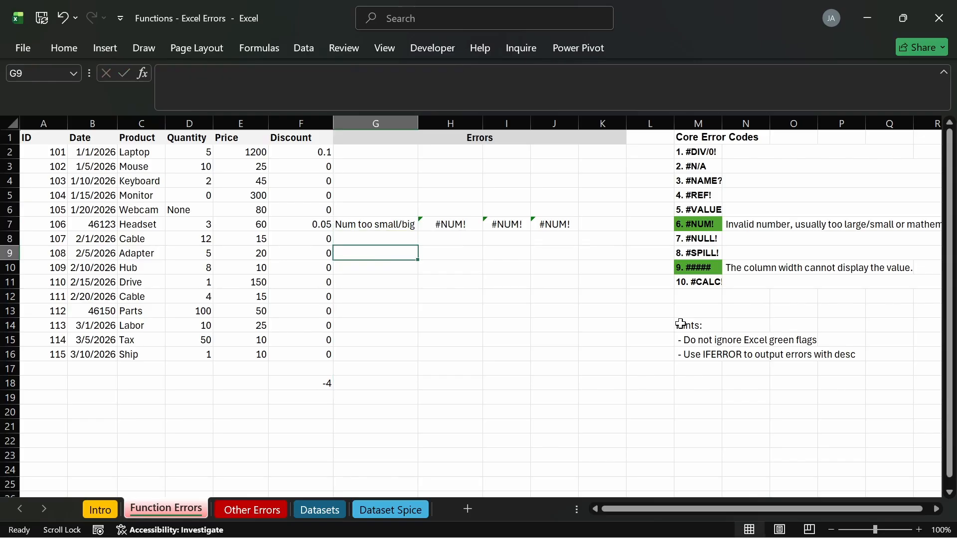
Enter the formula =E2/0 in G2 to divide the Laptop price by zero.
{"action": "left_click", "coordinate": [364, 155]}
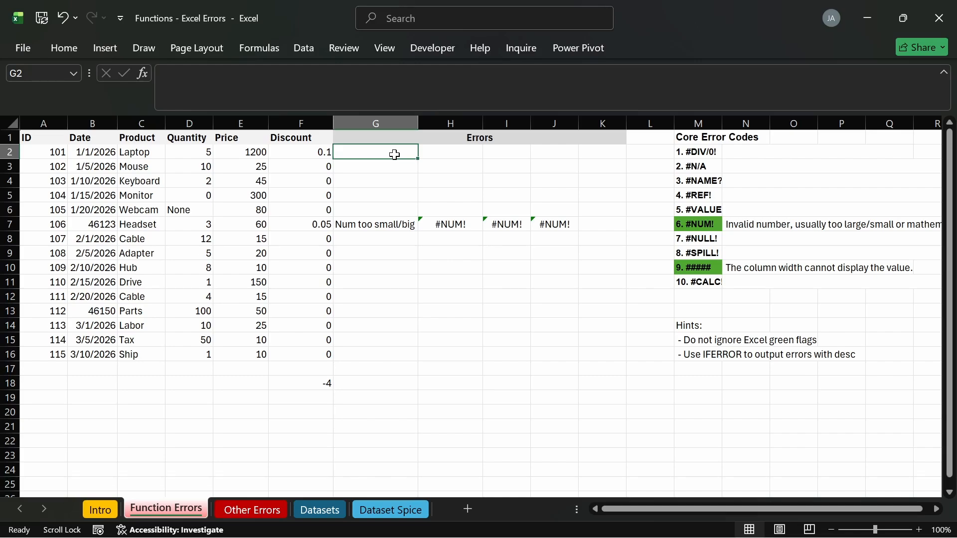
{"action": "type", "text": "="}
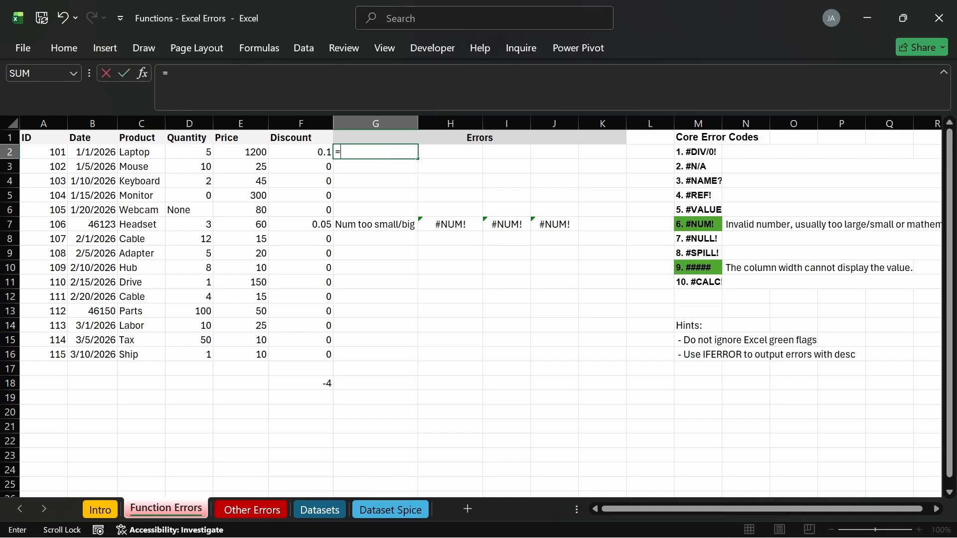
{"action": "left_click", "coordinate": [240, 153]}
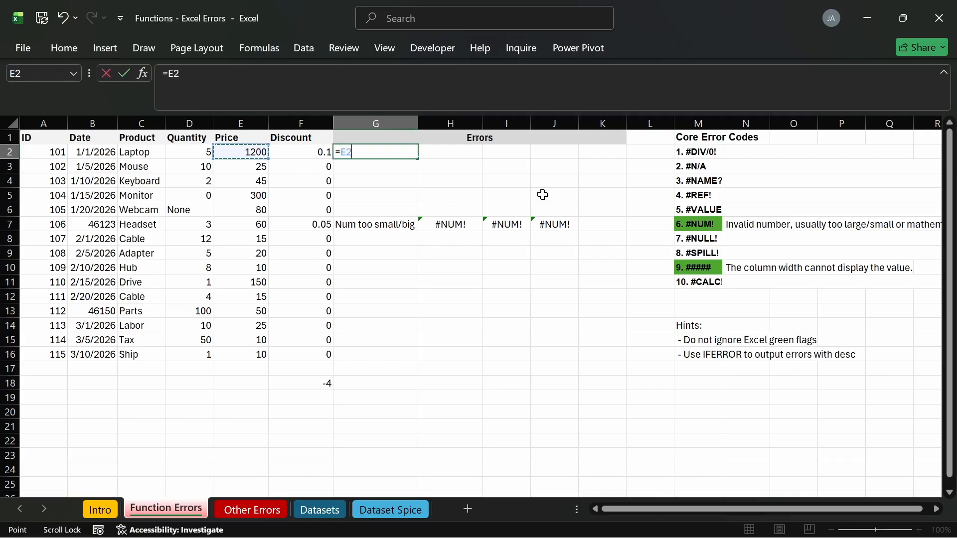
{"action": "type", "text": "/0"}
{"action": "key", "text": "Return"}
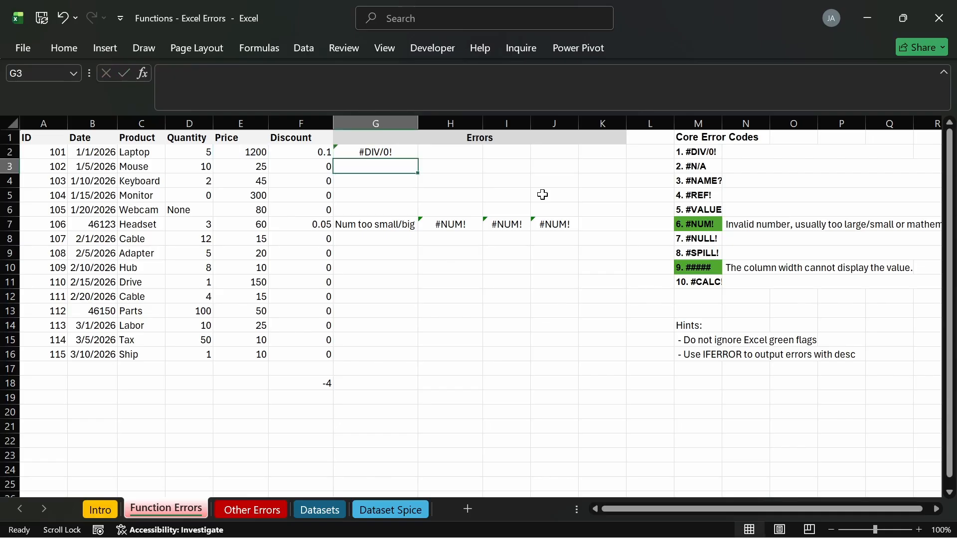
Examine the error flag options for the division formula in G2.
{"action": "left_click", "coordinate": [338, 151]}
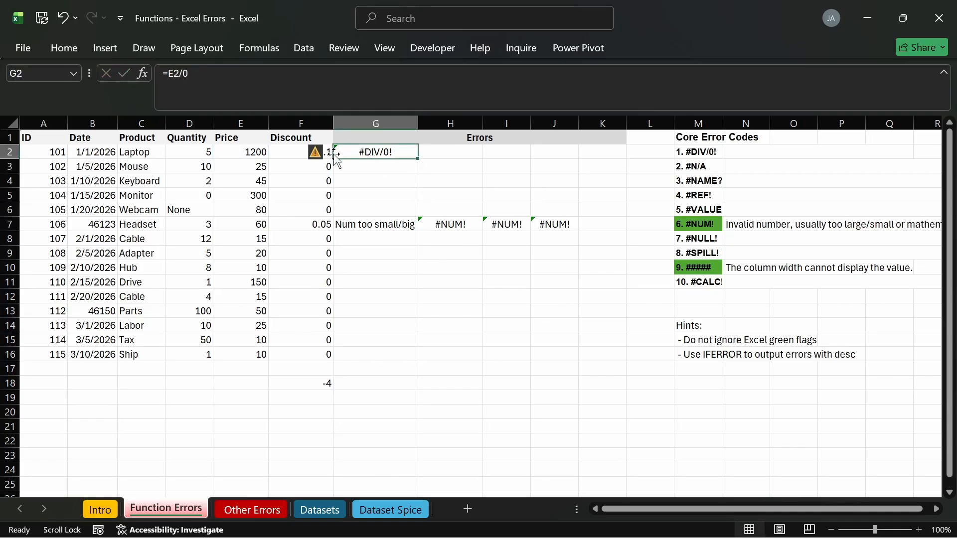
{"action": "left_click", "coordinate": [316, 152]}
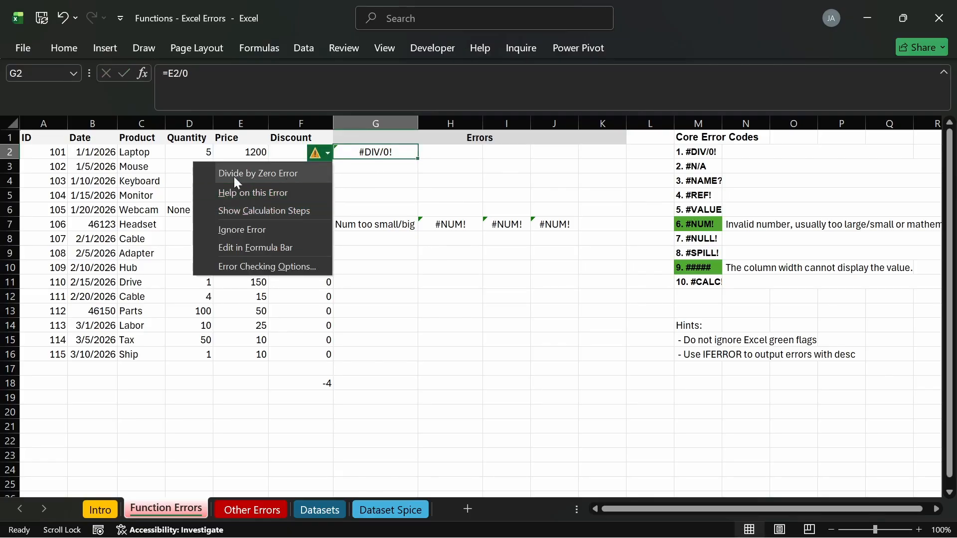
{"action": "left_click", "coordinate": [355, 151]}
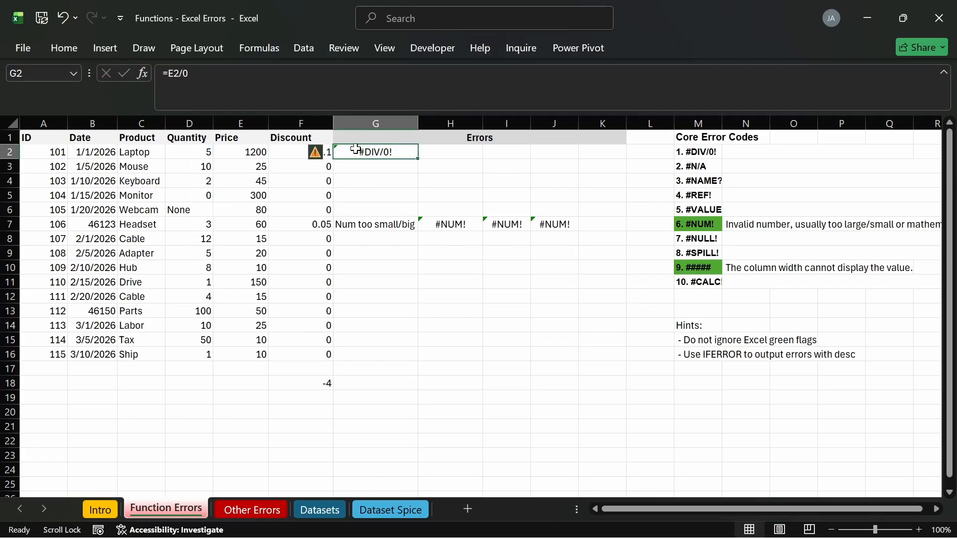
Wrap the G2 division in IFERROR with the message "Can't divide by zero".
{"action": "double_click", "coordinate": [398, 151]}
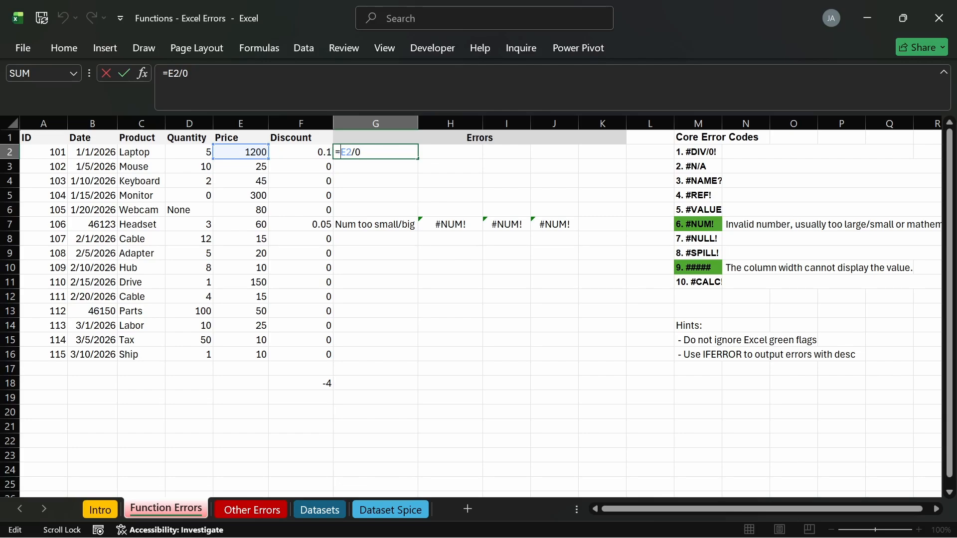
{"action": "type", "text": "IE"}
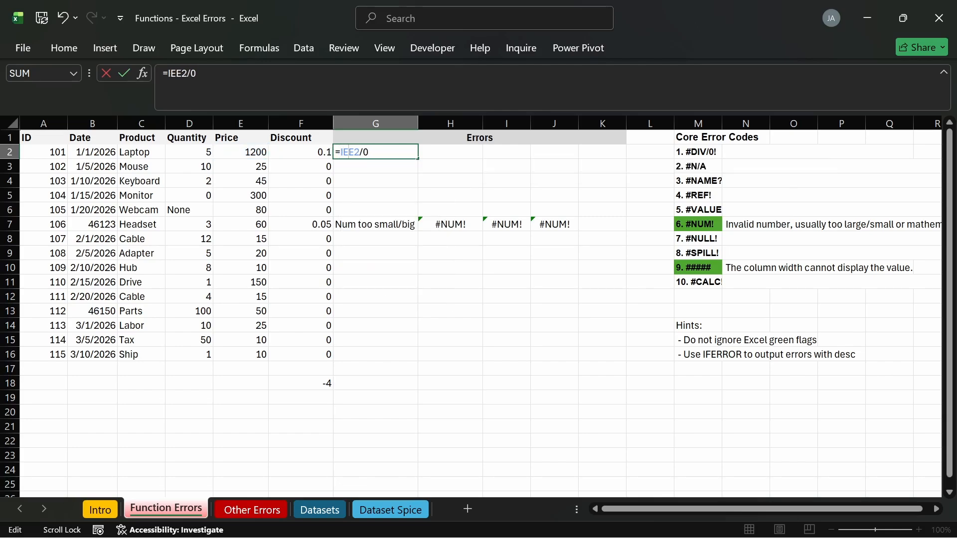
{"action": "type", "text": "FE"}
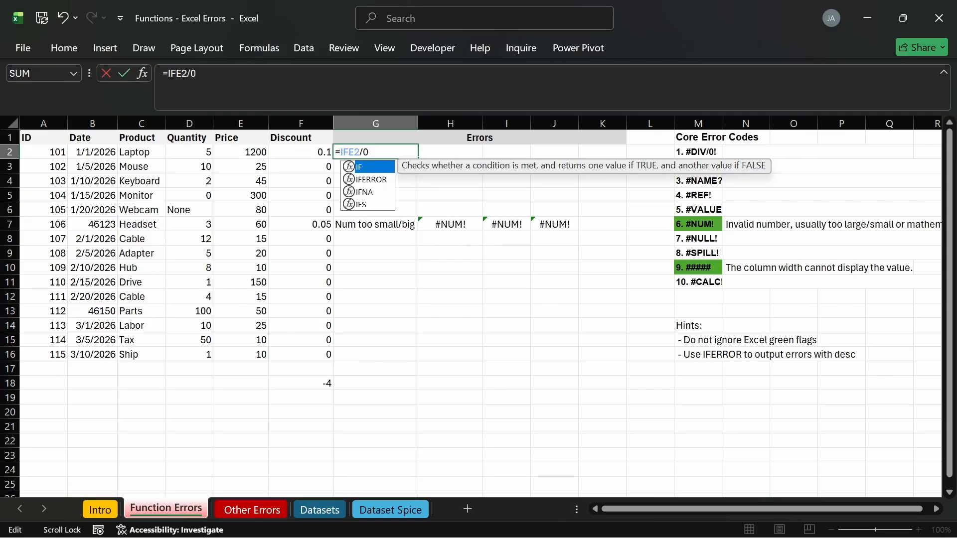
{"action": "key", "text": "Tab"}
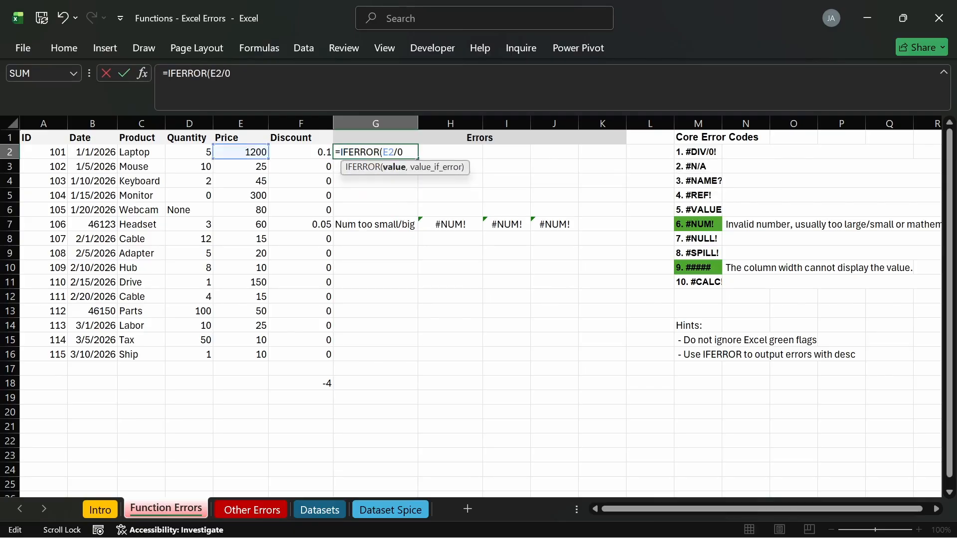
{"action": "type", "text": ","}
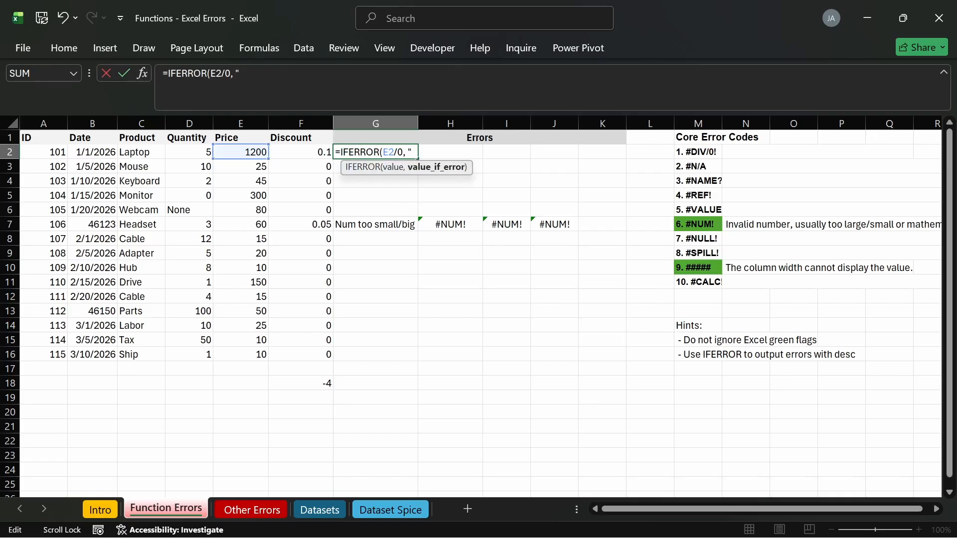
{"action": "type", "text": " \"cAN"}
{"action": "key", "text": "BackSpace"}
{"action": "key", "text": "BackSpace"}
{"action": "key", "text": "BackSpace"}
{"action": "type", "text": "Can'tdivide"}
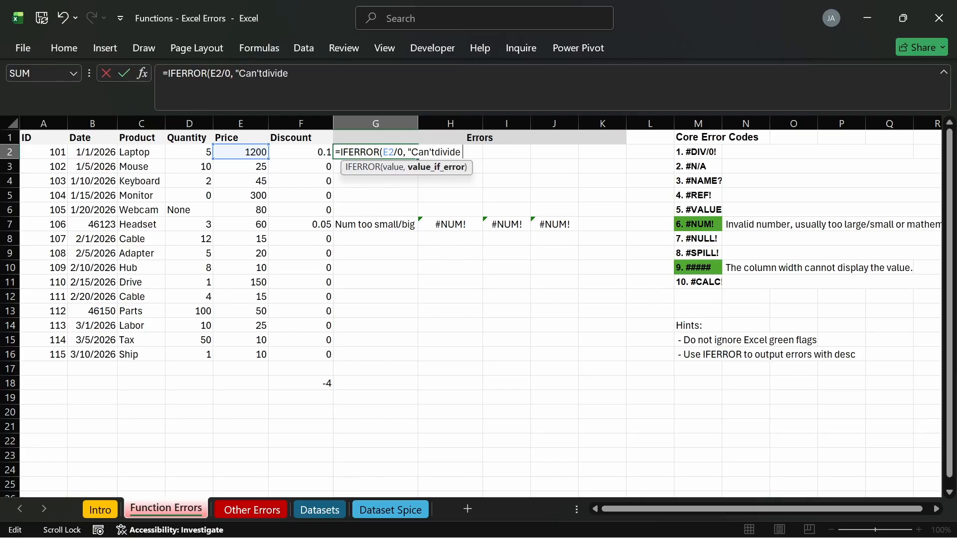
{"action": "type", "text": " by zero\")"}
{"action": "left_click", "coordinate": [434, 152]}
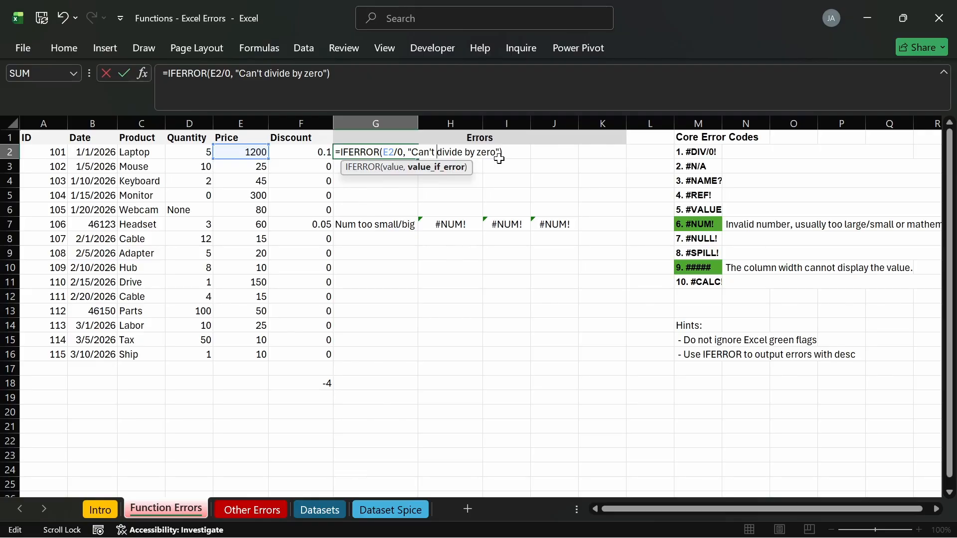
{"action": "key", "text": "Return"}
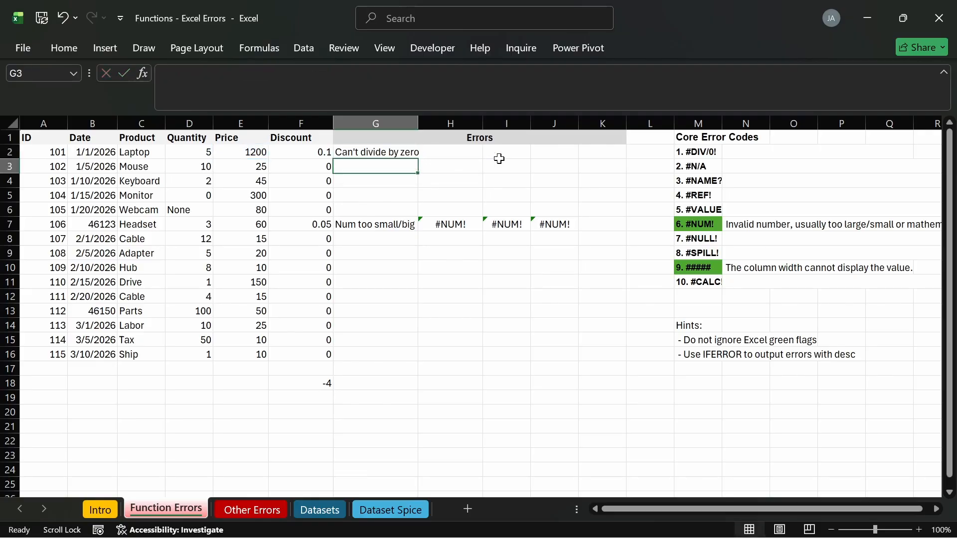
Check the IFERROR formula in G2 and begin a new formula in H2.
{"action": "left_click", "coordinate": [399, 152]}
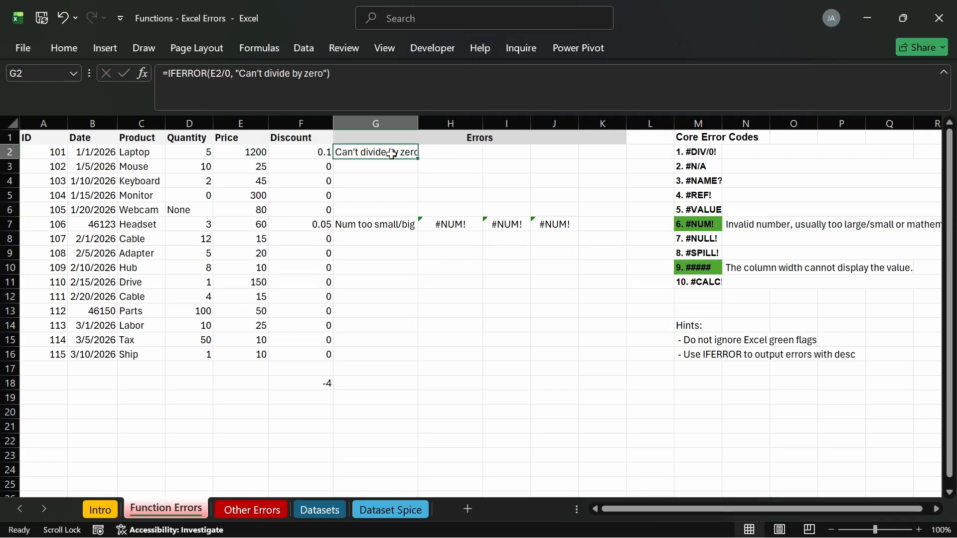
{"action": "left_click", "coordinate": [443, 153]}
{"action": "type", "text": "="}
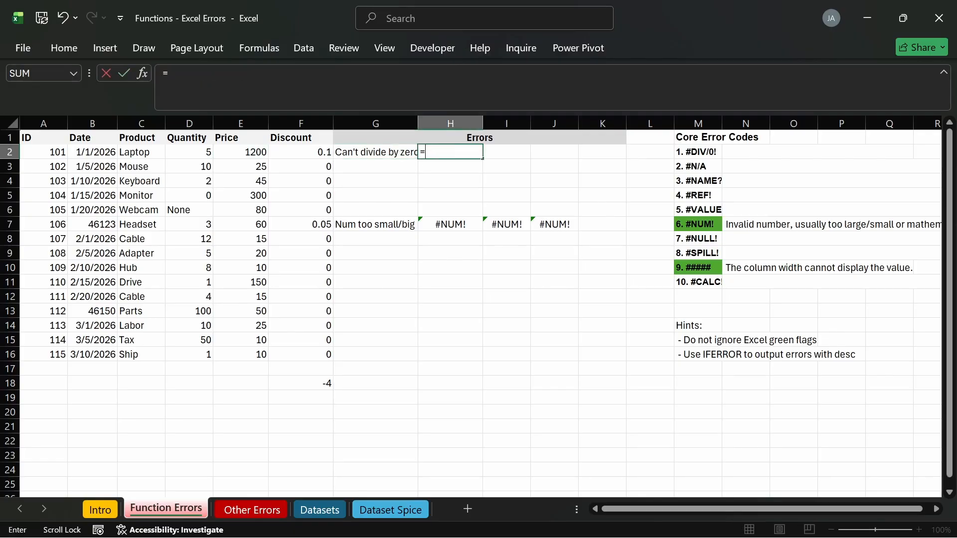
{"action": "type", "text": "du"}
{"action": "key", "text": "BackSpace"}
{"action": "key", "text": "BackSpace"}
{"action": "type", "text": "imdiv"}
{"action": "key", "text": "Tab"}
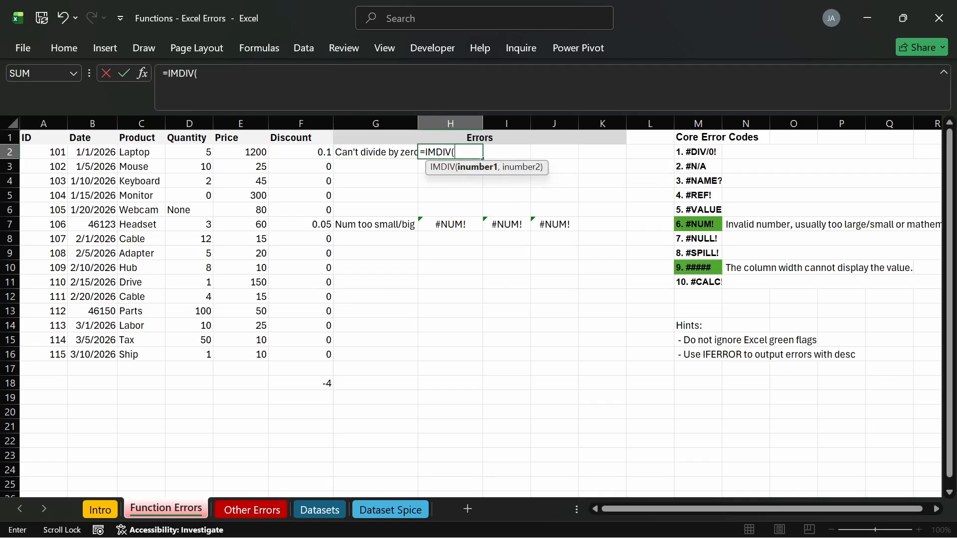
{"action": "key", "text": "BackSpace"}
{"action": "key", "text": "BackSpace"}
{"action": "key", "text": "BackSpace"}
{"action": "key", "text": "BackSpace"}
{"action": "key", "text": "BackSpace"}
{"action": "key", "text": "BackSpace"}
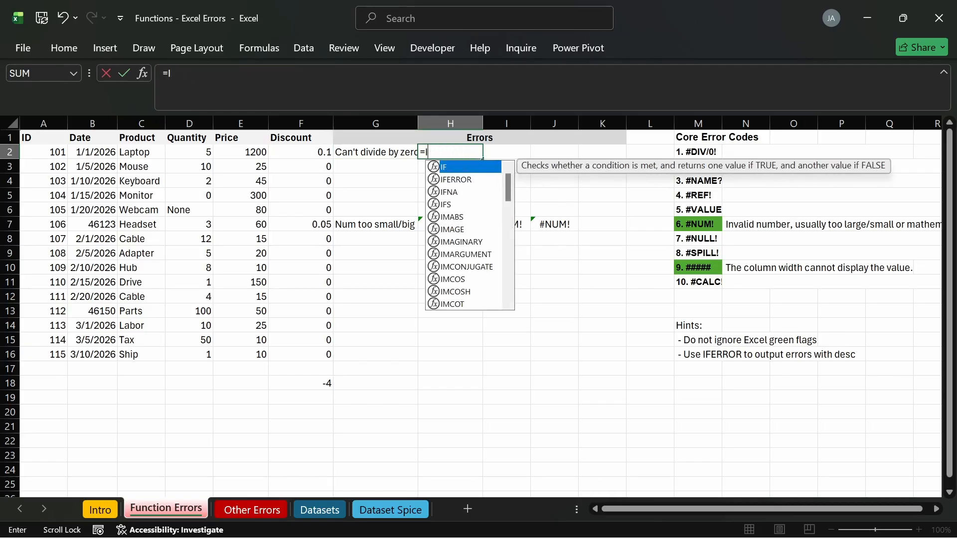
{"action": "type", "text": "d"}
{"action": "key", "text": "BackSpace"}
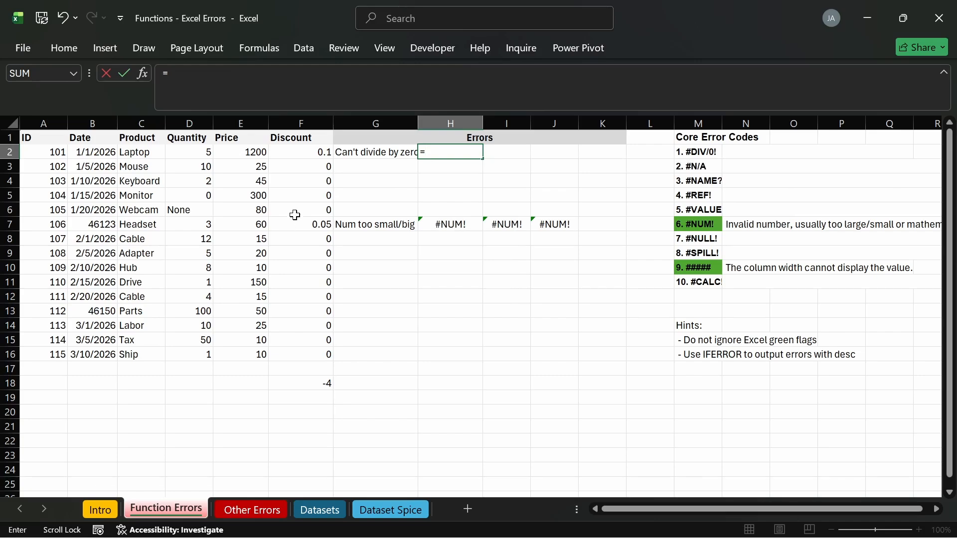
Complete the formula =E2/D18 in H2 to divide the Laptop price by an empty cell, and check both cells.
{"action": "left_click", "coordinate": [257, 155]}
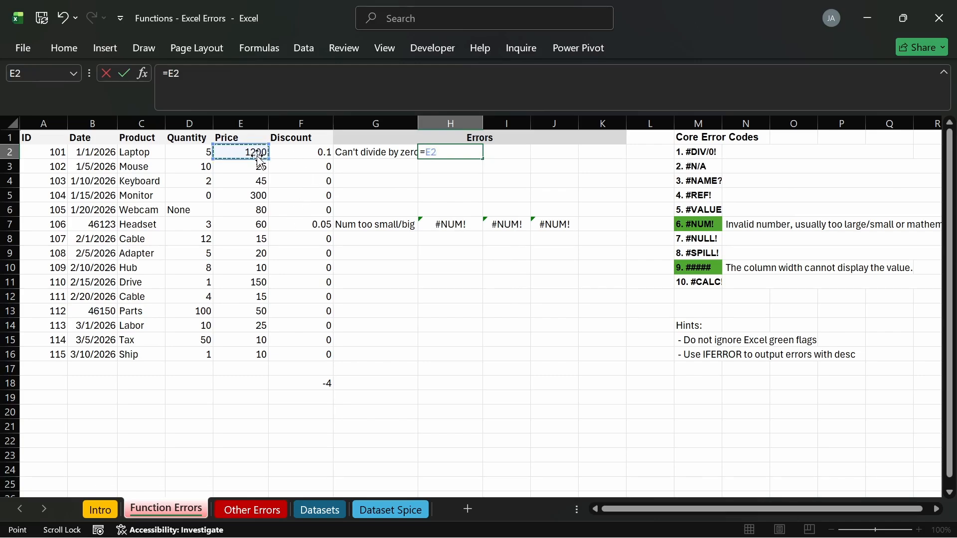
{"action": "type", "text": "/"}
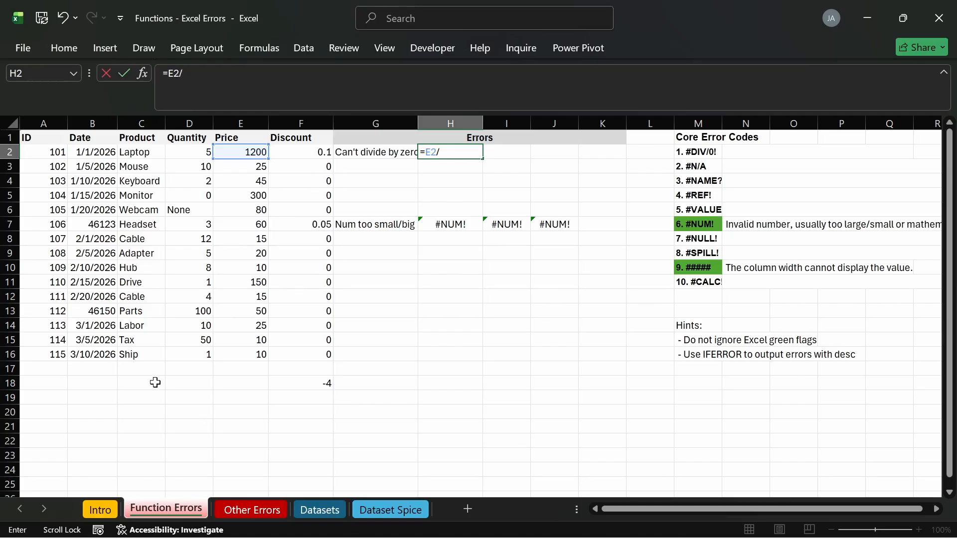
{"action": "left_click", "coordinate": [184, 381]}
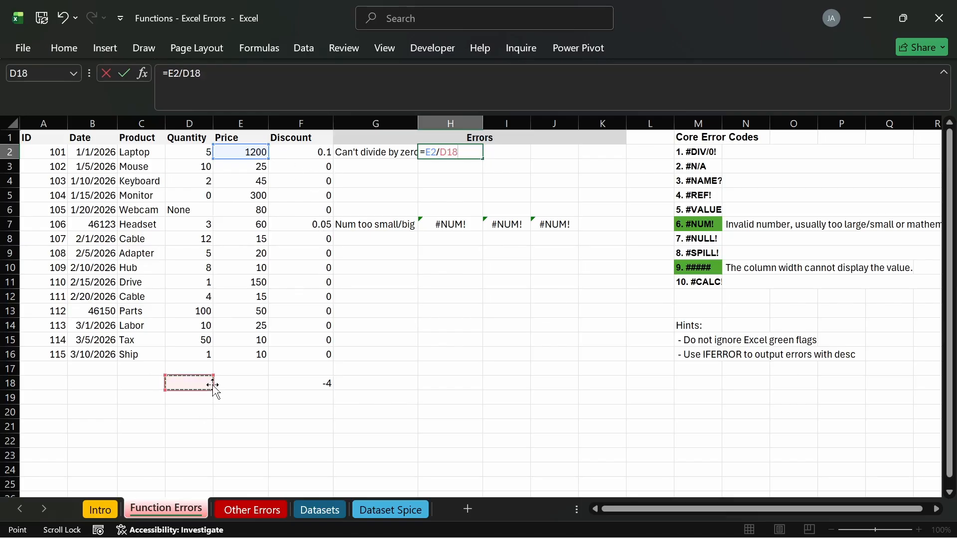
{"action": "key", "text": "Return"}
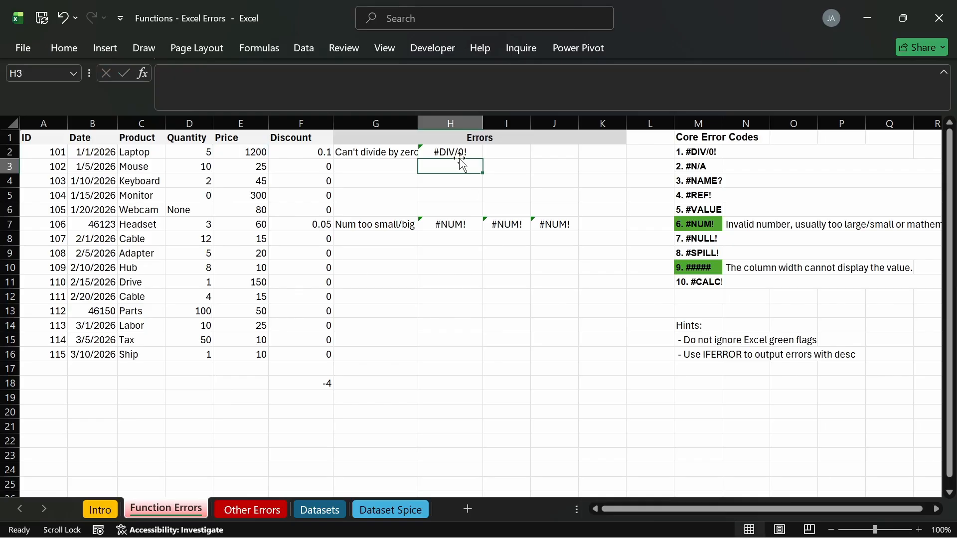
{"action": "left_click", "coordinate": [455, 153]}
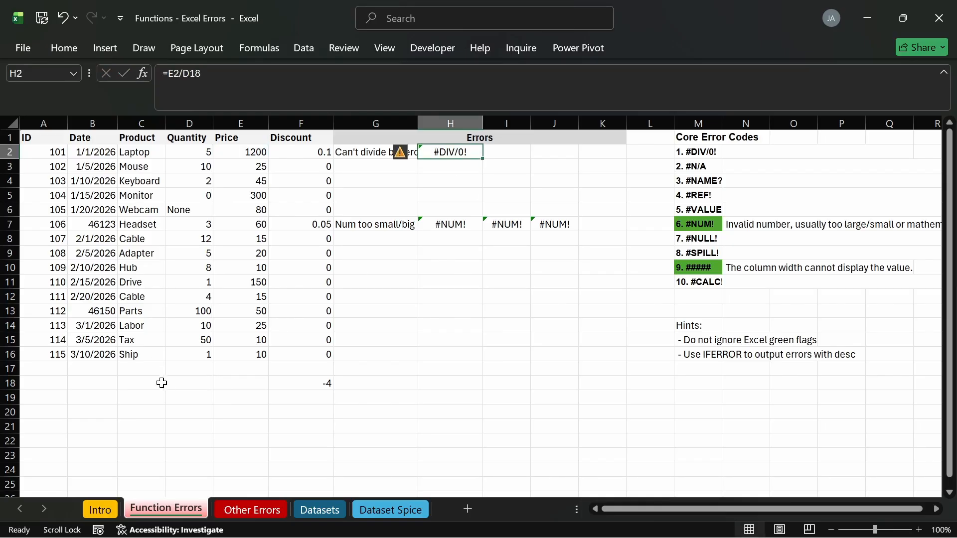
{"action": "left_click", "coordinate": [187, 384]}
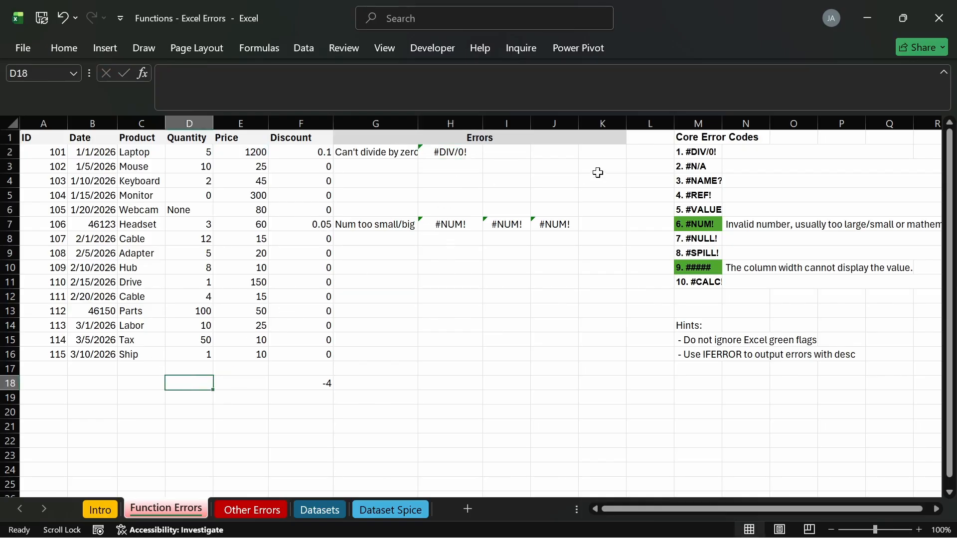
Apply a black font colour to N2 so the #DIV/0! description can be read.
{"action": "left_click", "coordinate": [753, 153]}
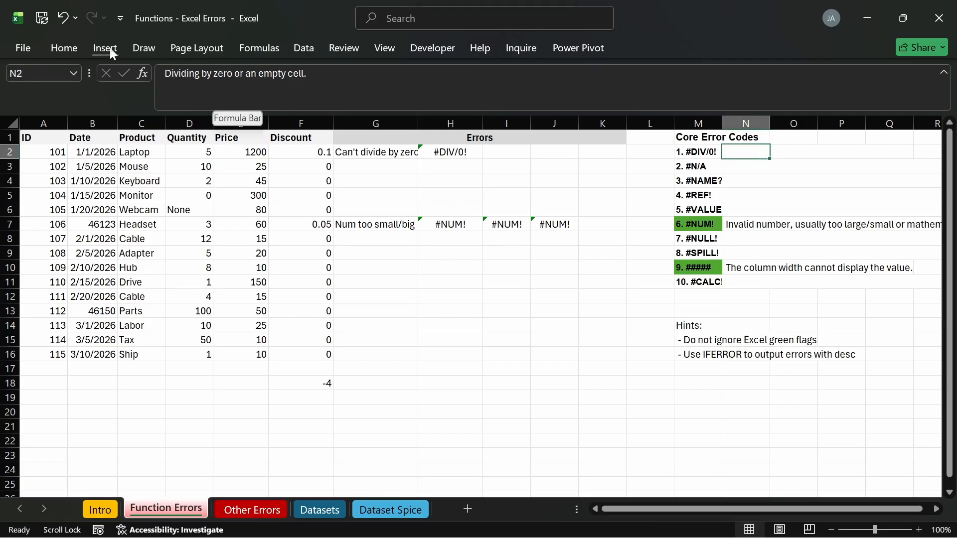
{"action": "left_click", "coordinate": [64, 48]}
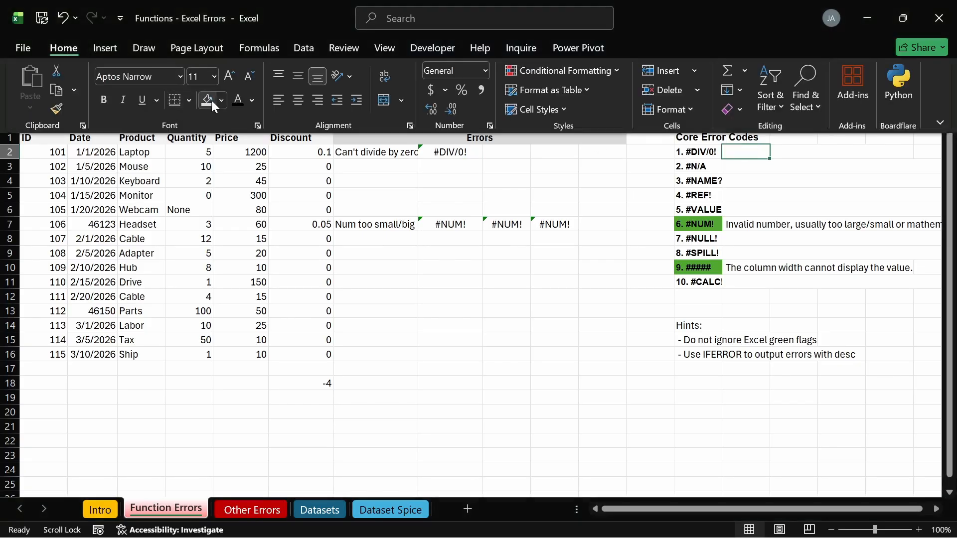
{"action": "left_click", "coordinate": [238, 98]}
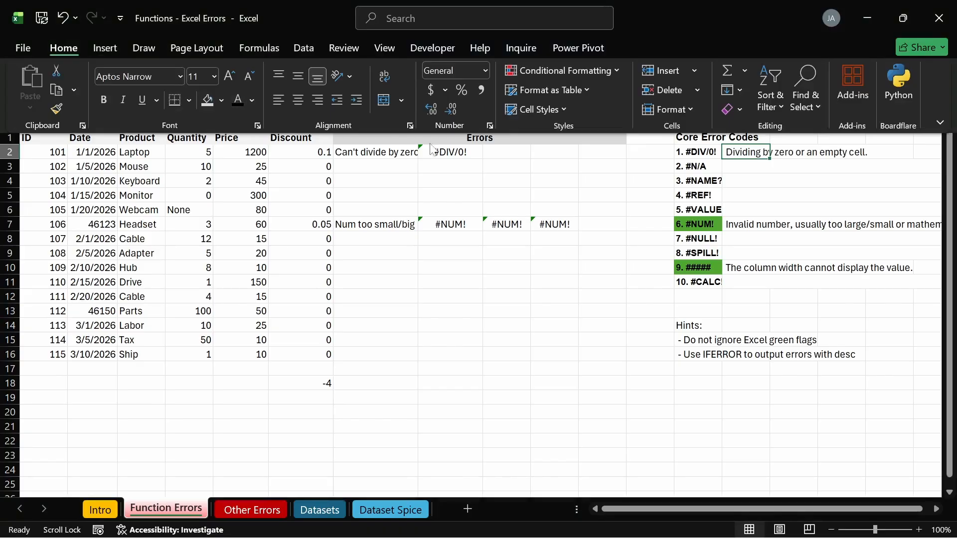
Fill the #DIV/0! entry in M2 with the same green theme colour as the #NUM! entry.
{"action": "left_click", "coordinate": [688, 150]}
{"action": "left_click", "coordinate": [689, 150]}
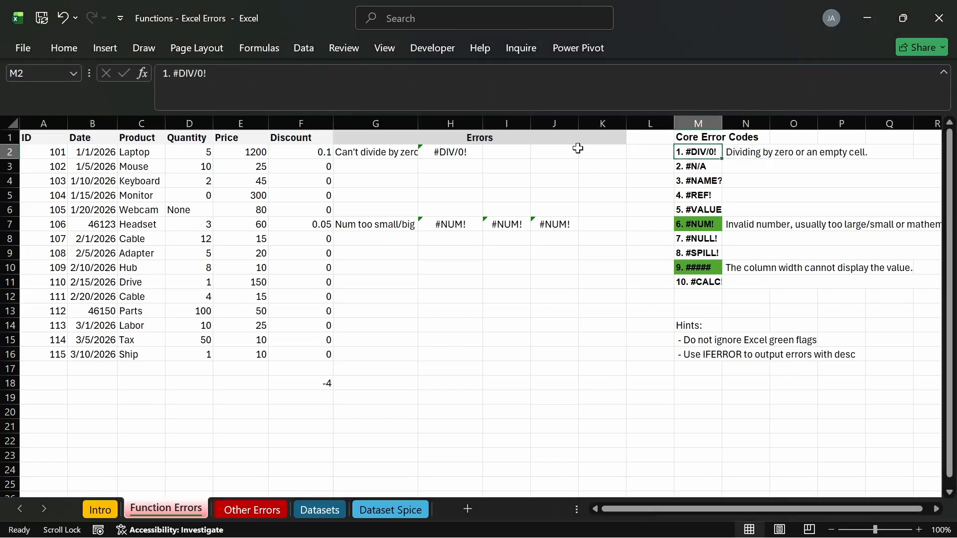
{"action": "left_click", "coordinate": [67, 49]}
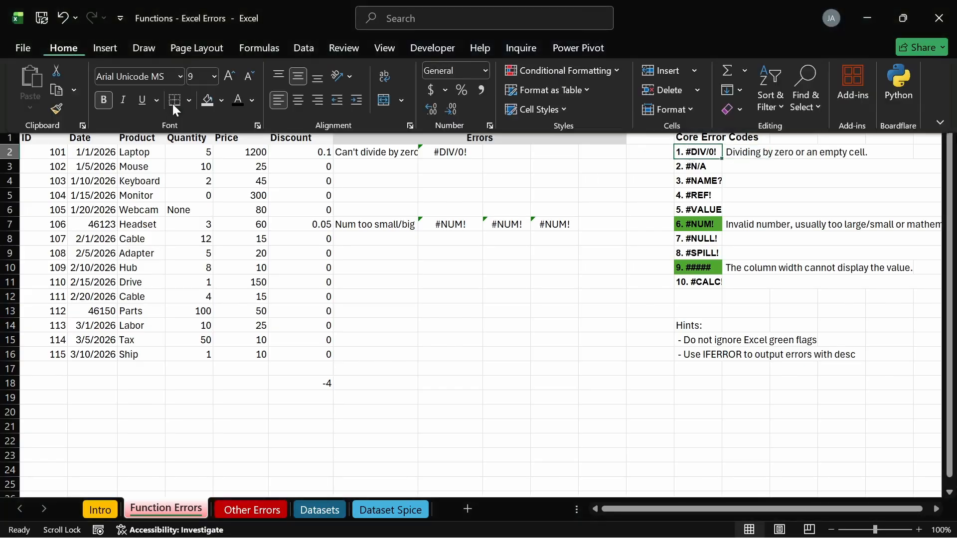
{"action": "left_click", "coordinate": [217, 99]}
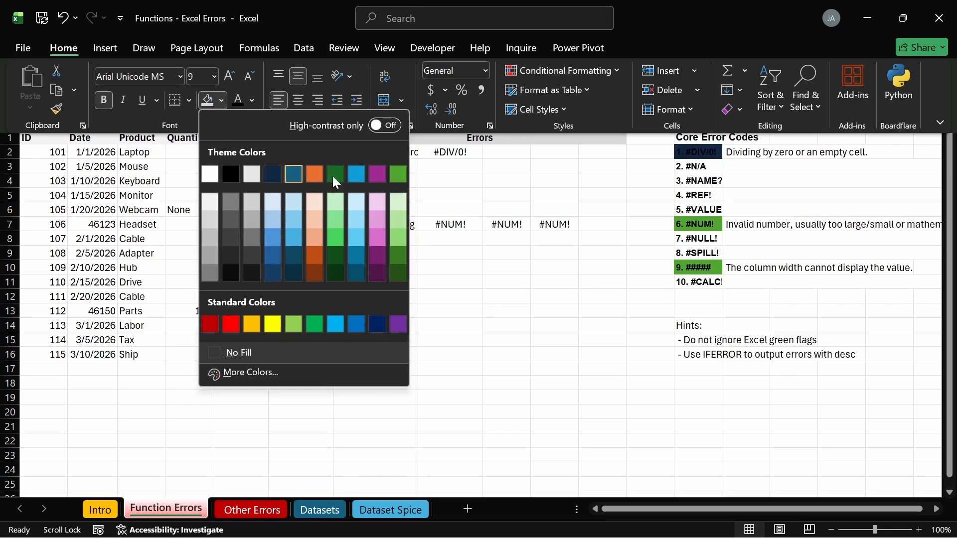
{"action": "left_click", "coordinate": [401, 171]}
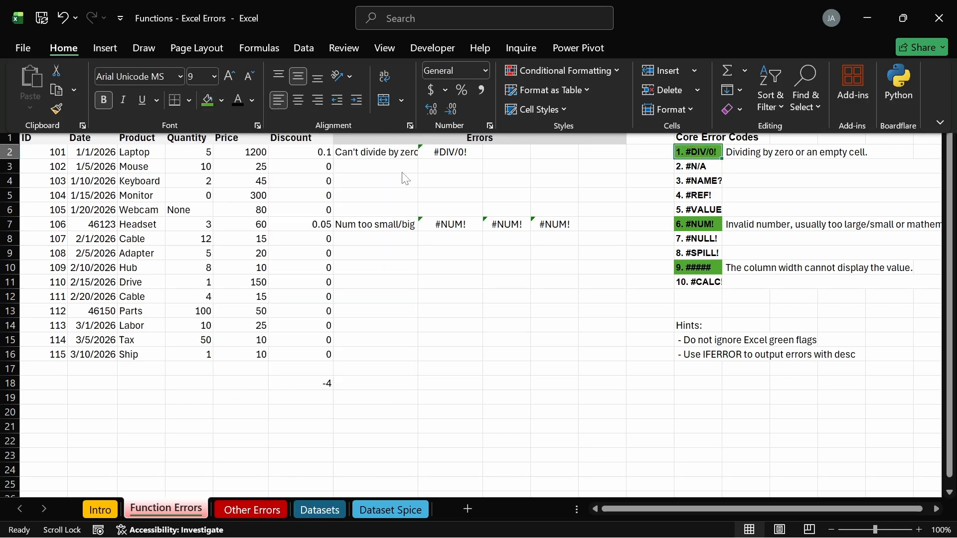
{"action": "left_click", "coordinate": [553, 328]}
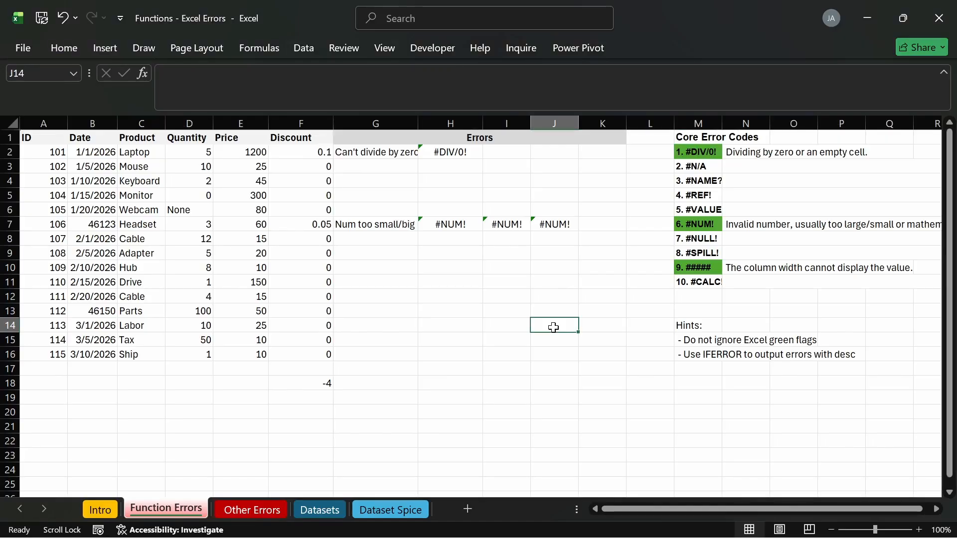
Enter the formula =FILTER(B2:C16,"Tas") in G11 for the #CALC! demonstration.
{"action": "left_click", "coordinate": [690, 284]}
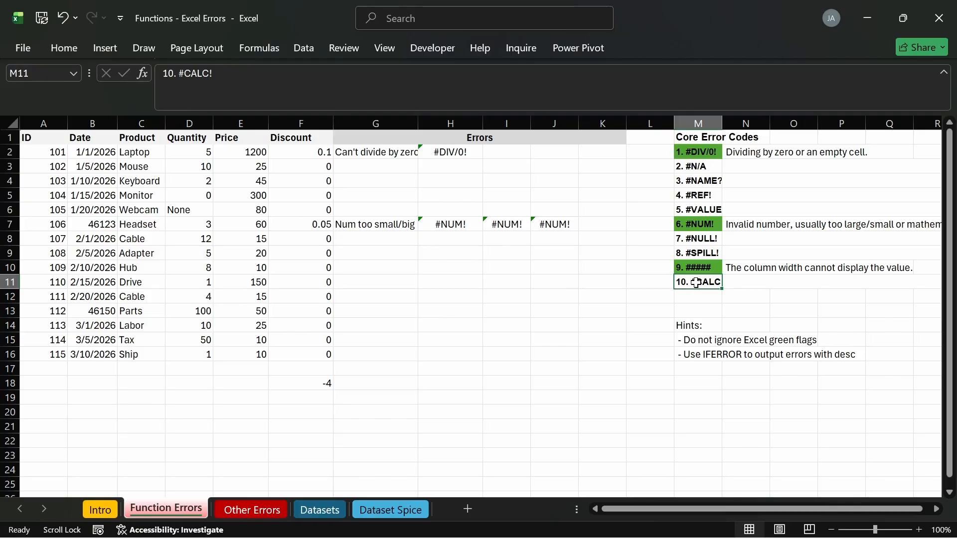
{"action": "left_click", "coordinate": [397, 279]}
{"action": "left_click", "coordinate": [396, 265]}
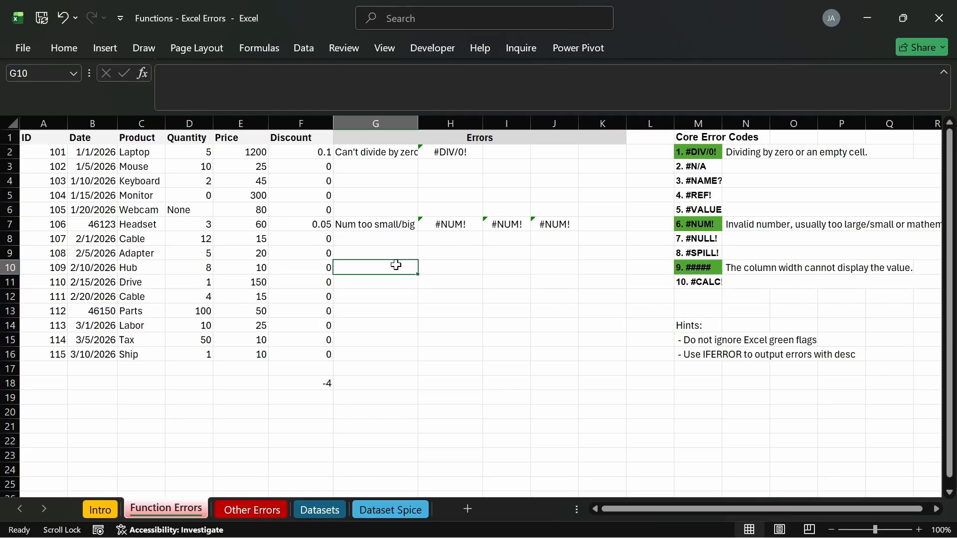
{"action": "left_click", "coordinate": [392, 282]}
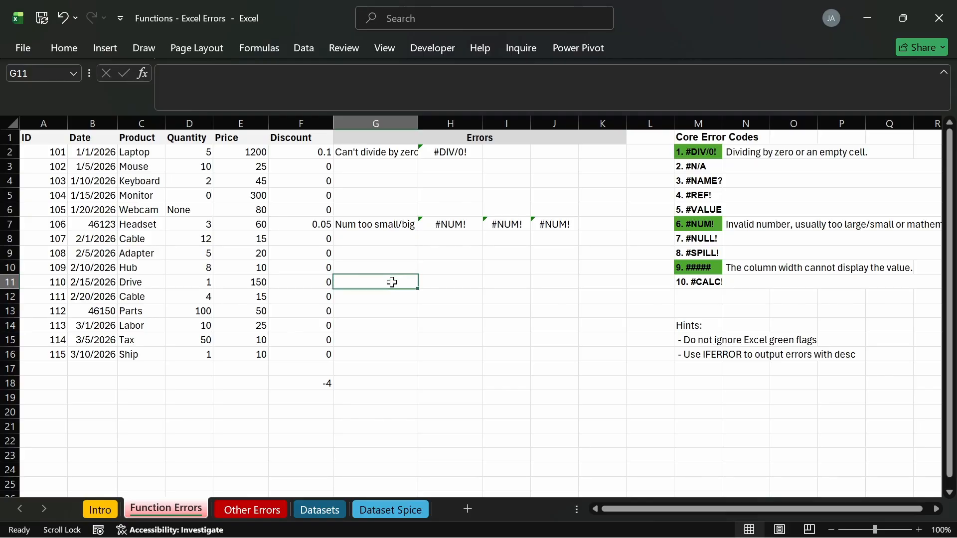
{"action": "type", "text": "=fil"}
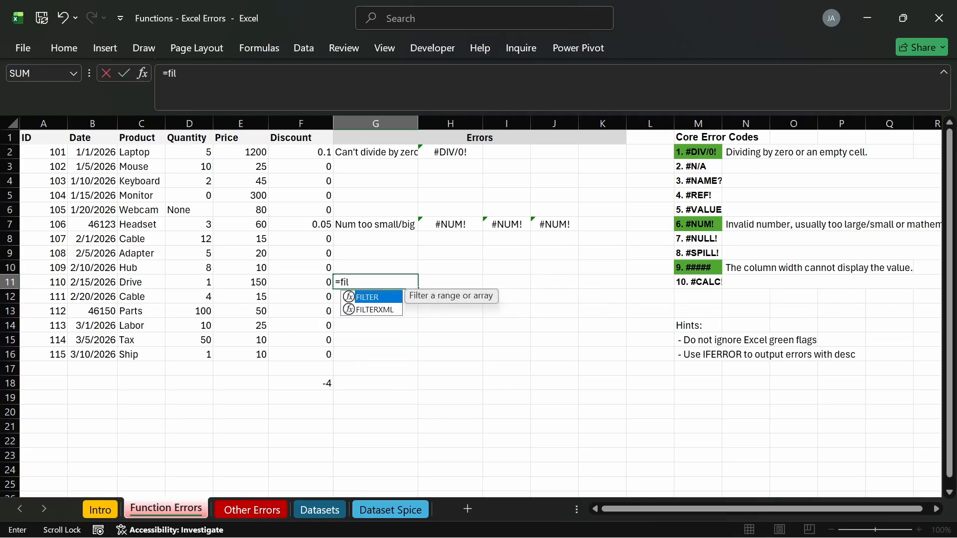
{"action": "key", "text": "Tab"}
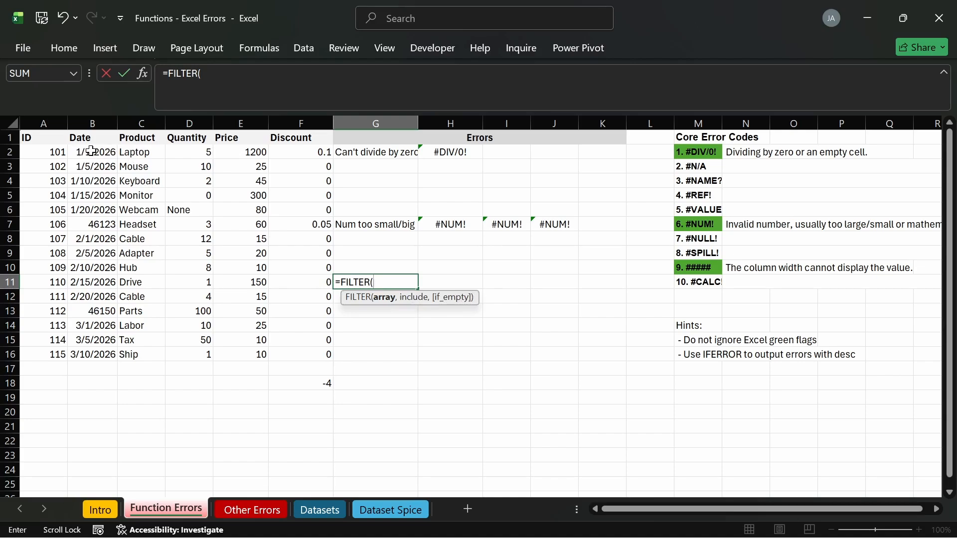
{"action": "left_click_drag", "start_coordinate": [88, 151], "coordinate": [160, 352]}
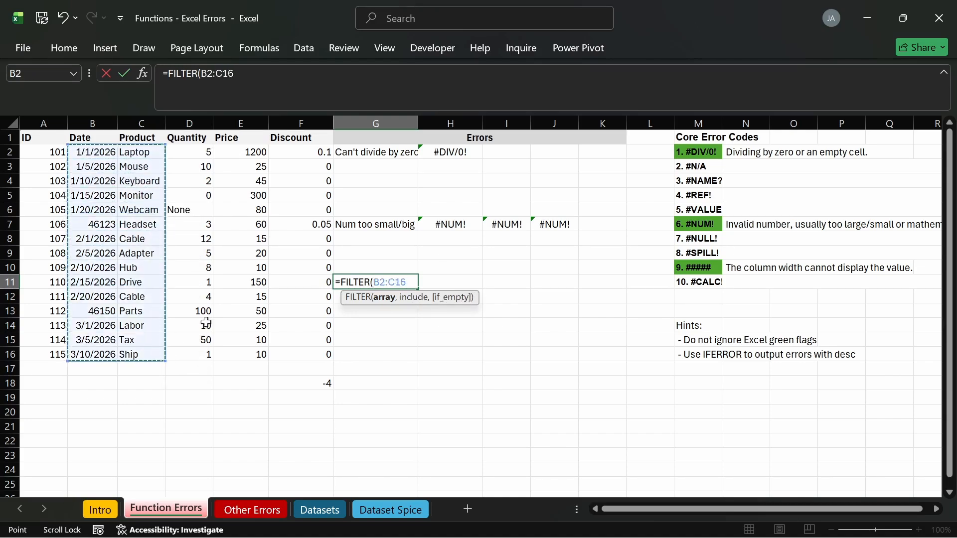
{"action": "type", "text": ","}
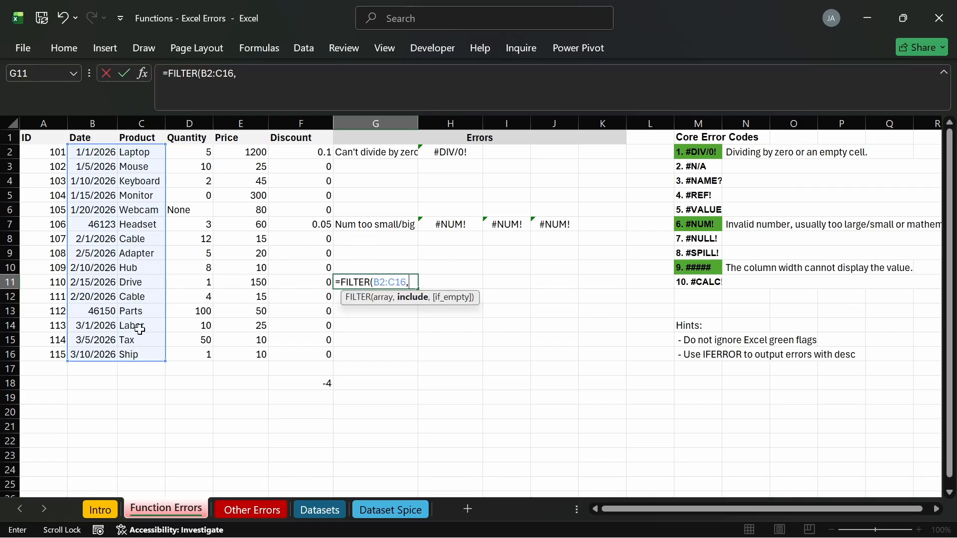
{"action": "type", "text": "\"Tas\")"}
{"action": "key", "text": "Return"}
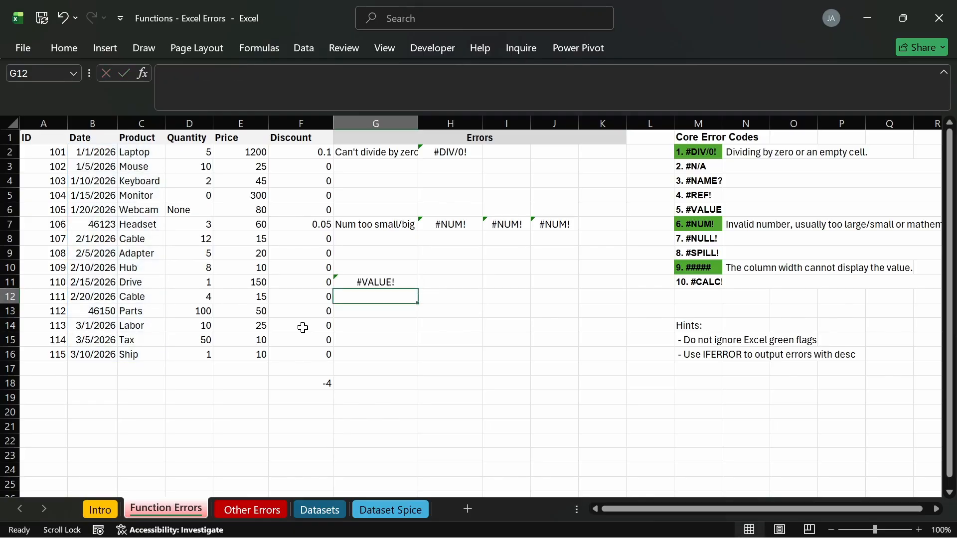
Replace the include argument of the G11 FILTER formula with C2:C16="Tas" and accept the suggested parenthesis correction.
{"action": "left_click", "coordinate": [363, 281]}
{"action": "double_click", "coordinate": [364, 282]}
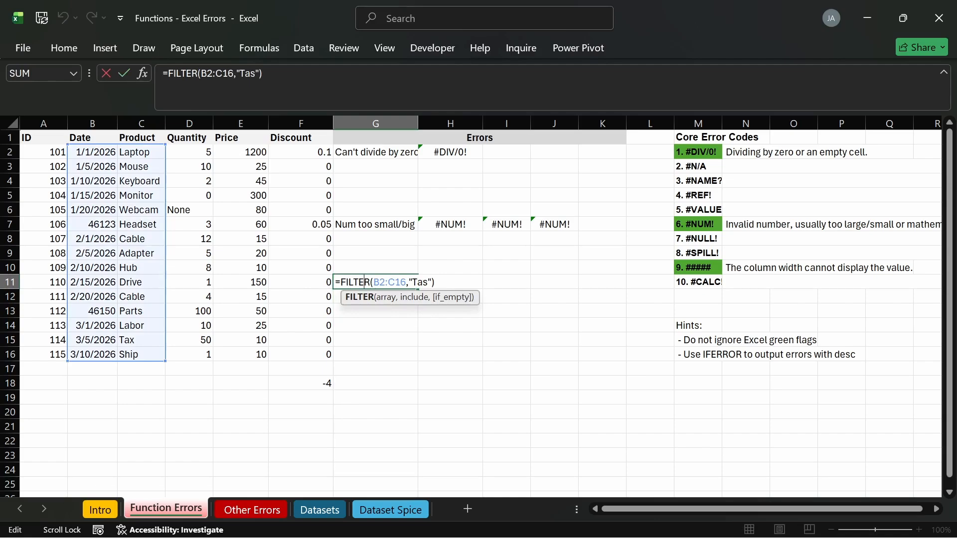
{"action": "double_click", "coordinate": [422, 285]}
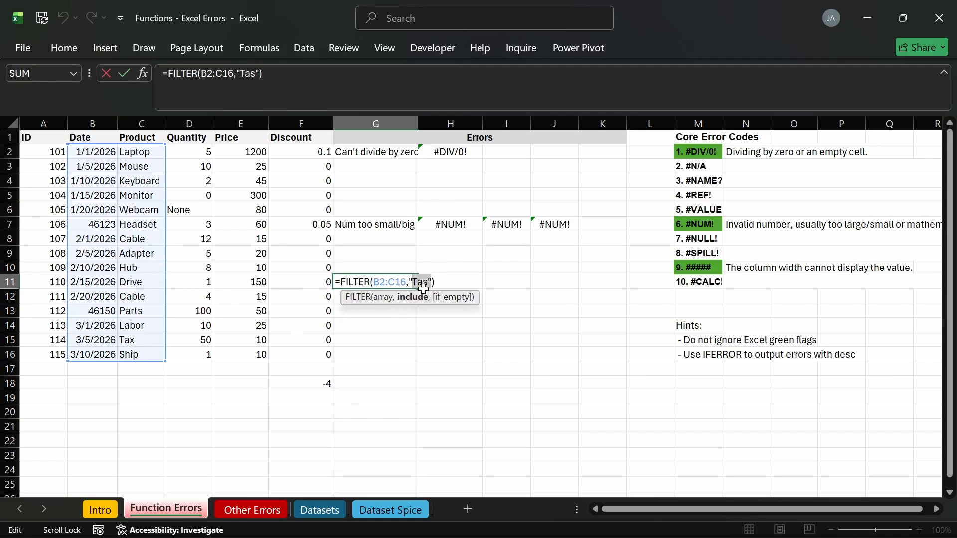
{"action": "key", "text": "BackSpace"}
{"action": "key", "text": "BackSpace"}
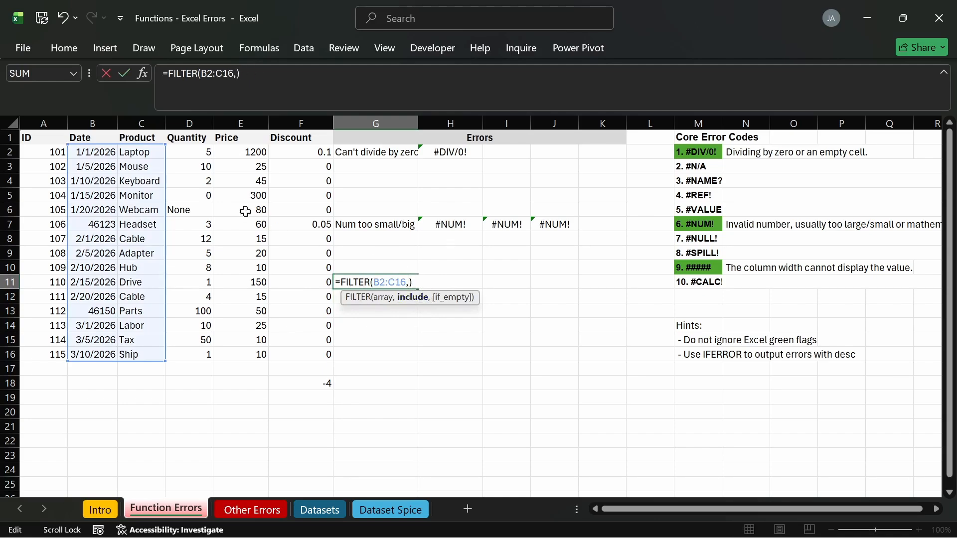
{"action": "left_click_drag", "start_coordinate": [150, 152], "coordinate": [151, 349]}
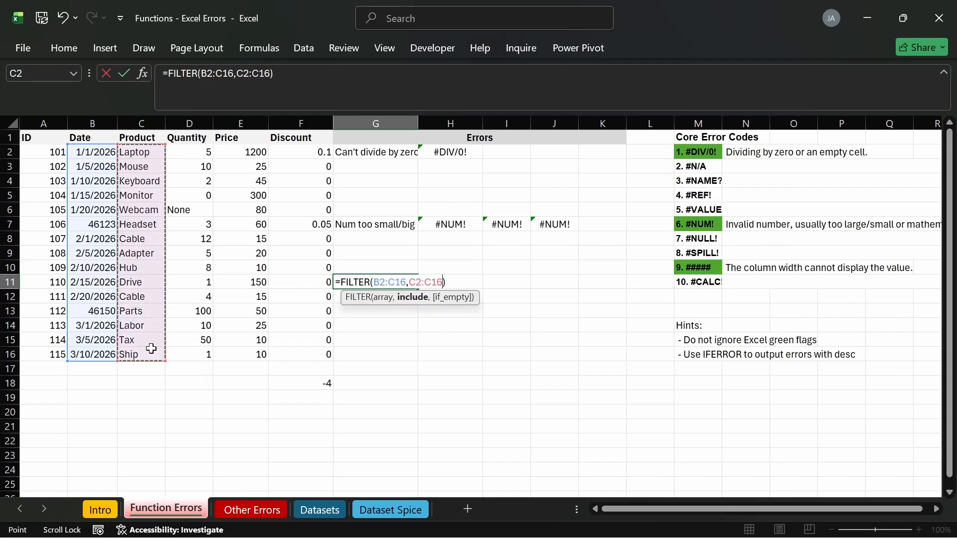
{"action": "type", "text": "="}
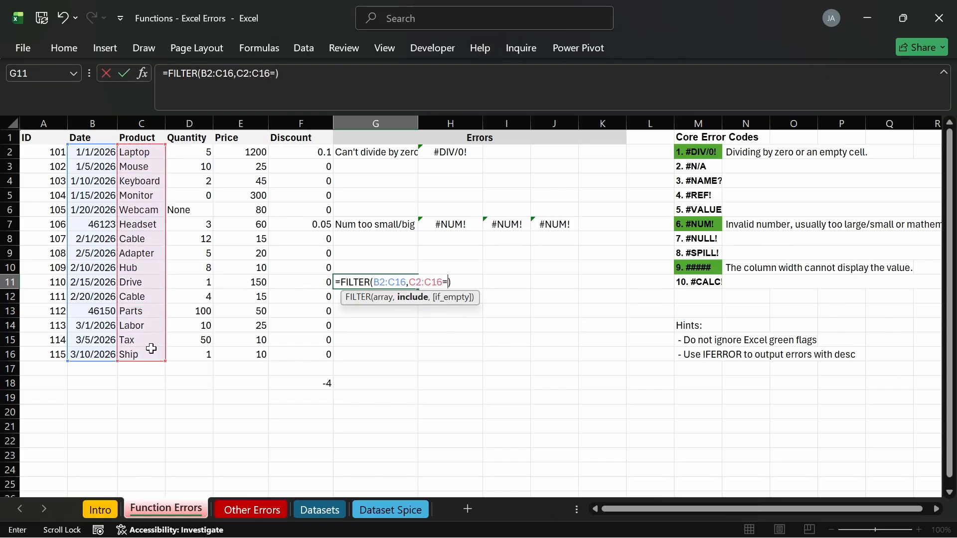
{"action": "type", "text": "\"Tax"}
{"action": "key", "text": "BackSpace"}
{"action": "type", "text": "s\")"}
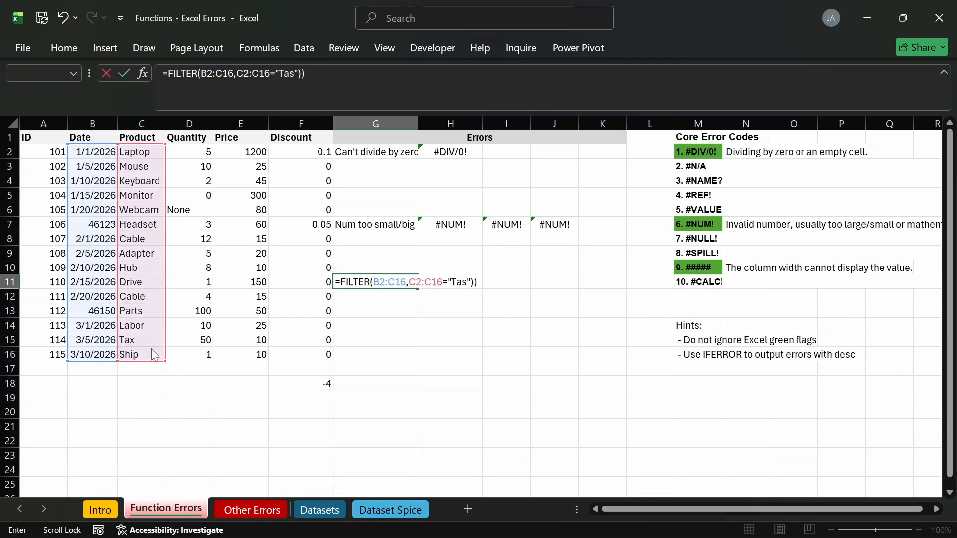
{"action": "key", "text": "Return"}
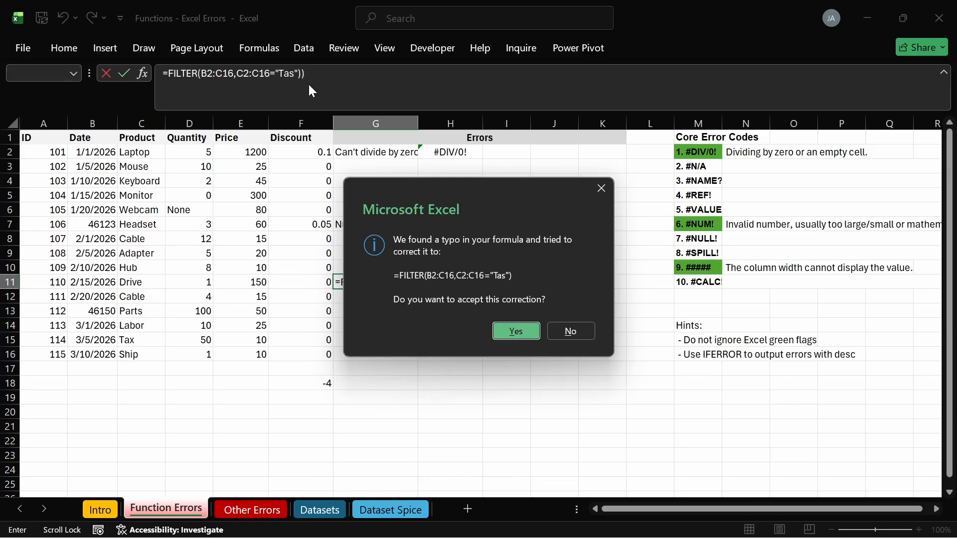
{"action": "left_click", "coordinate": [516, 330]}
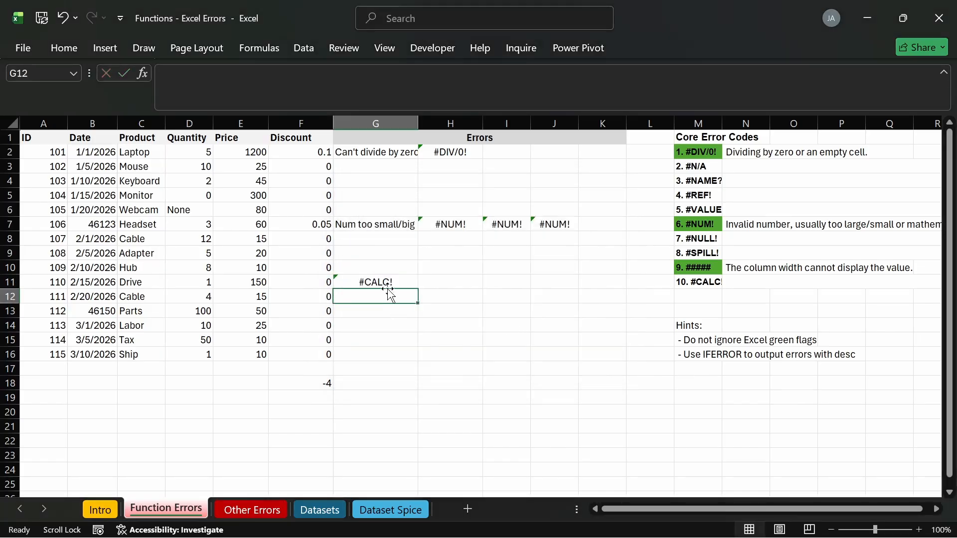
Examine the error flag options for the FILTER formula in G11.
{"action": "left_click", "coordinate": [387, 282]}
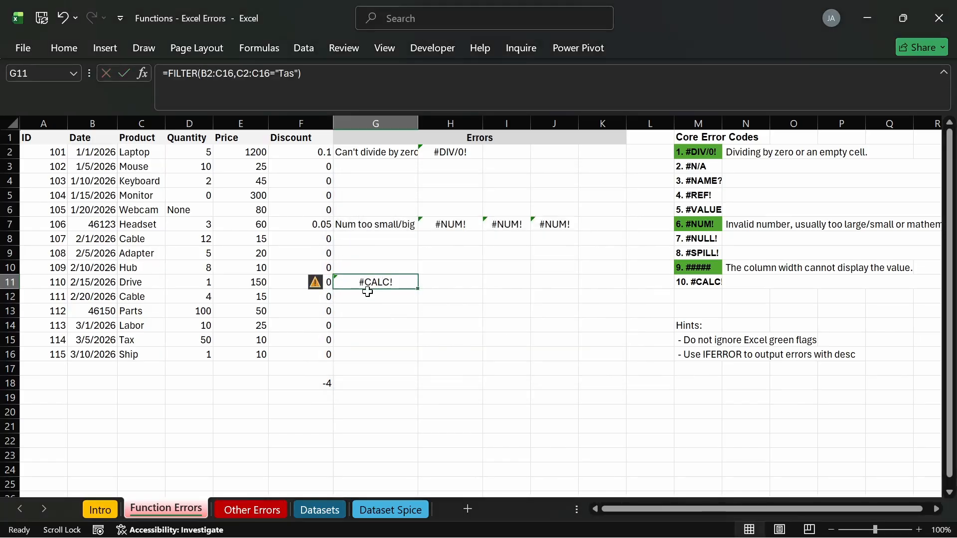
{"action": "left_click", "coordinate": [319, 283]}
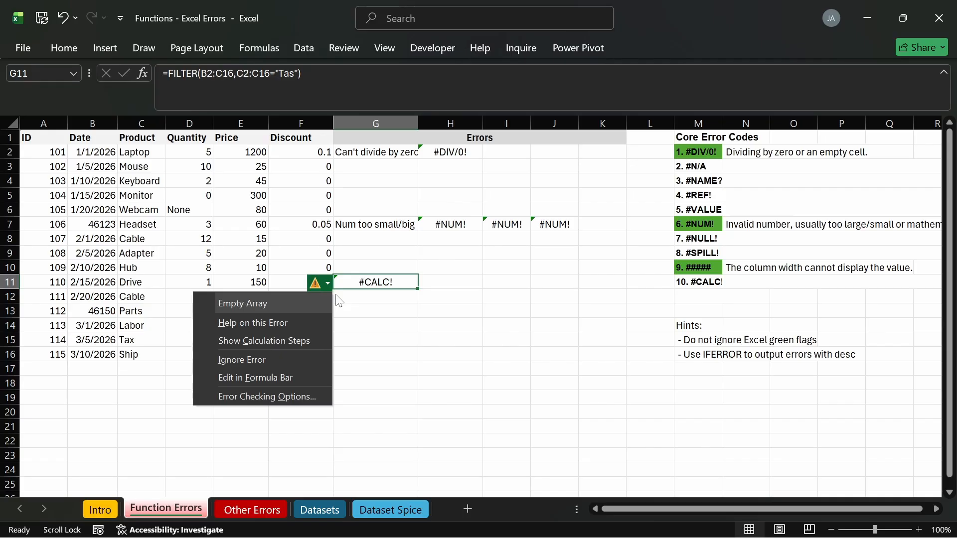
{"action": "left_click", "coordinate": [417, 300]}
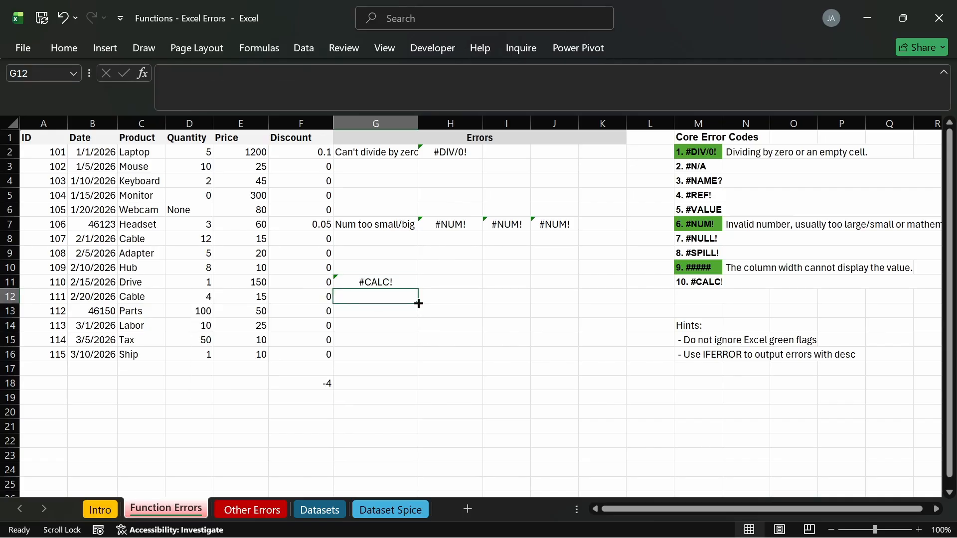
Change the product criterion in the G11 FILTER formula to "Tax".
{"action": "left_click", "coordinate": [405, 280]}
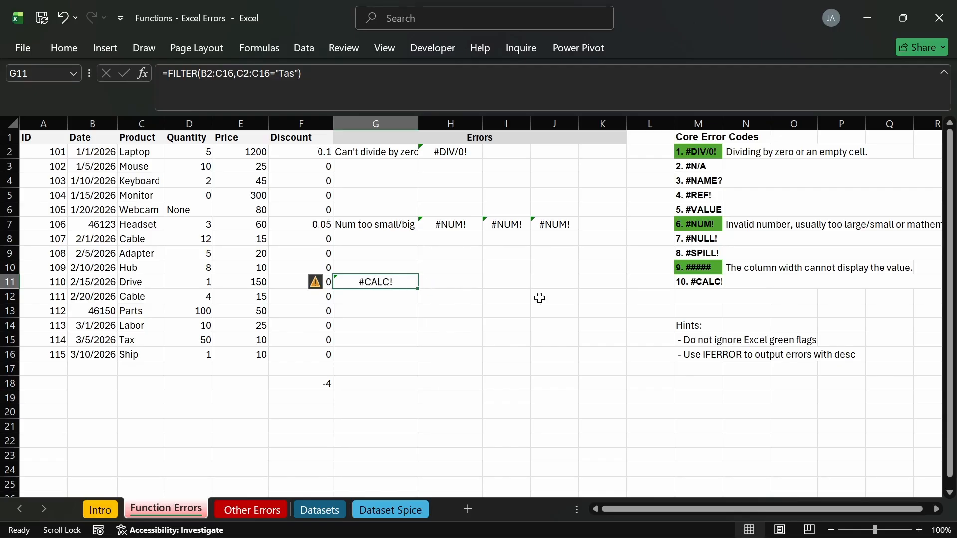
{"action": "double_click", "coordinate": [384, 280]}
{"action": "left_click", "coordinate": [469, 282]}
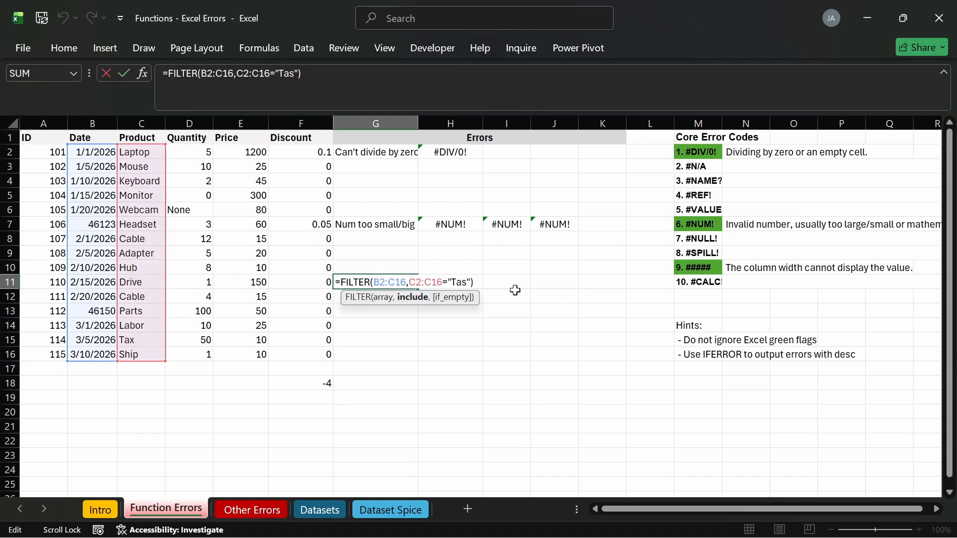
{"action": "type", "text": "x"}
{"action": "key", "text": "Return"}
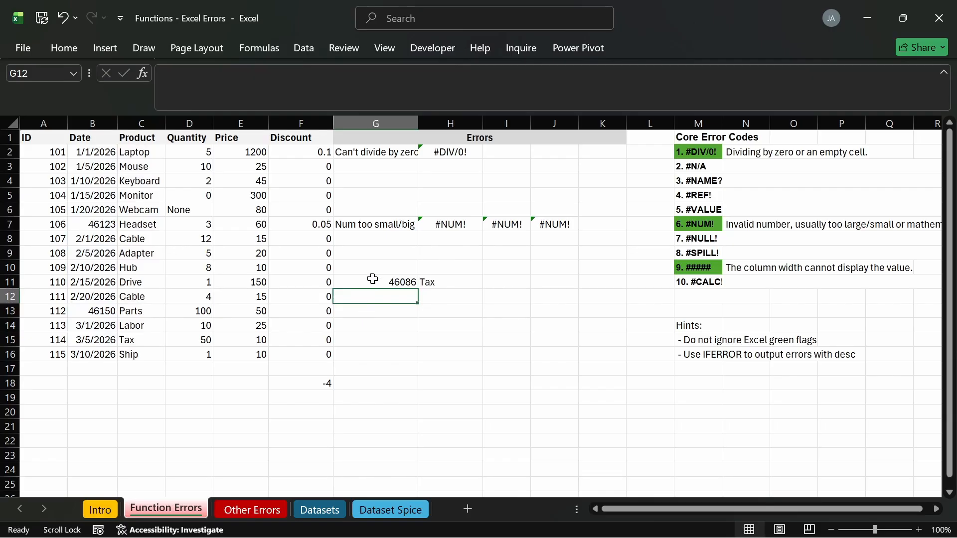
{"action": "left_click", "coordinate": [438, 285]}
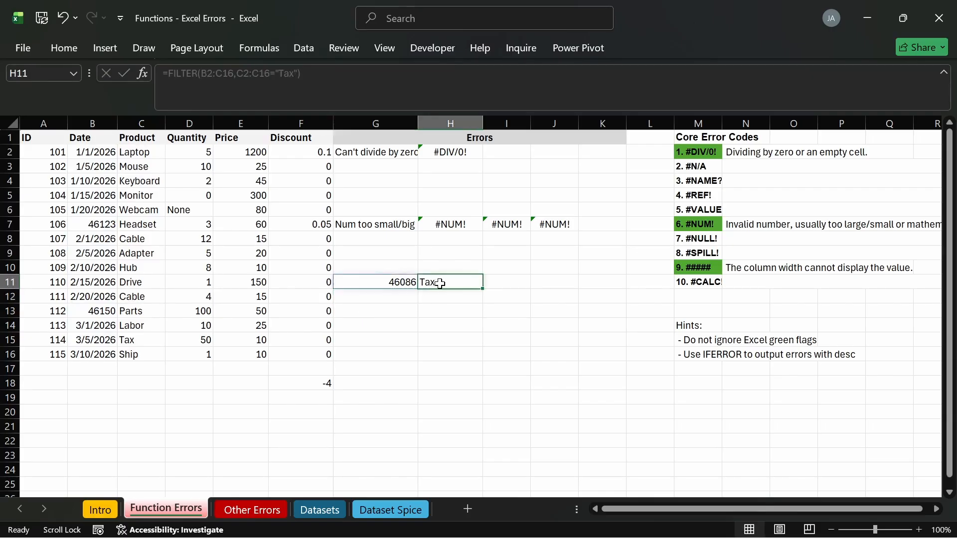
Try the Short Date format on the FILTER result in G11 and undo it.
{"action": "left_click", "coordinate": [391, 281]}
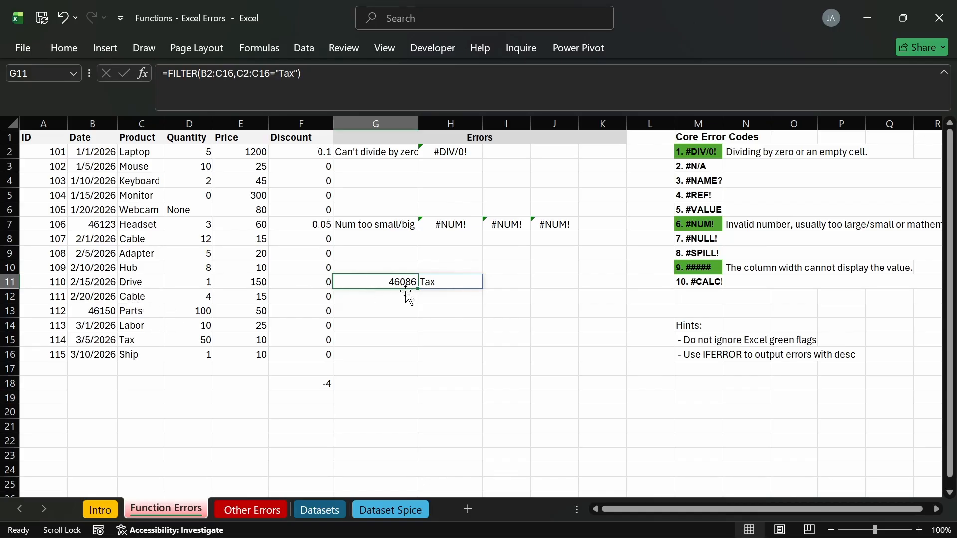
{"action": "left_click", "coordinate": [65, 48]}
{"action": "left_click", "coordinate": [484, 72]}
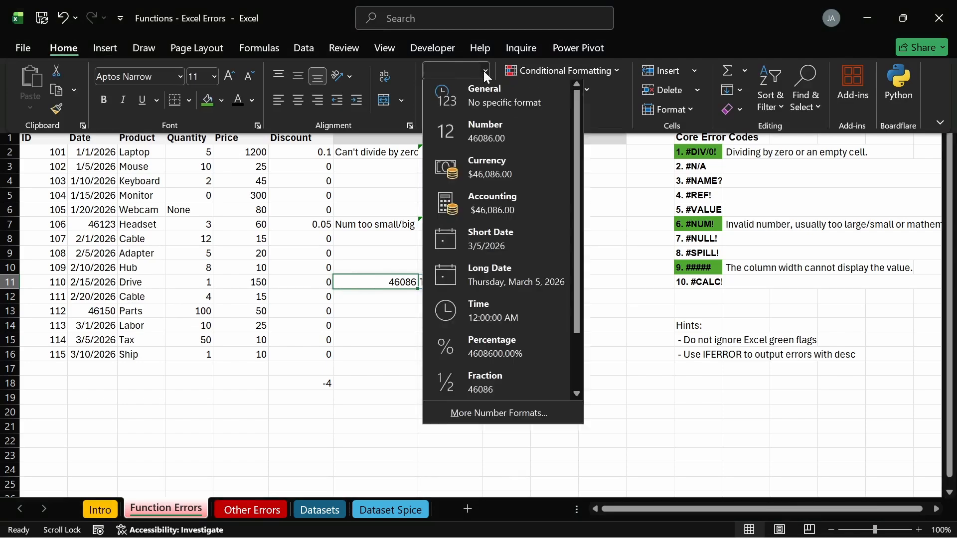
{"action": "left_click", "coordinate": [489, 252]}
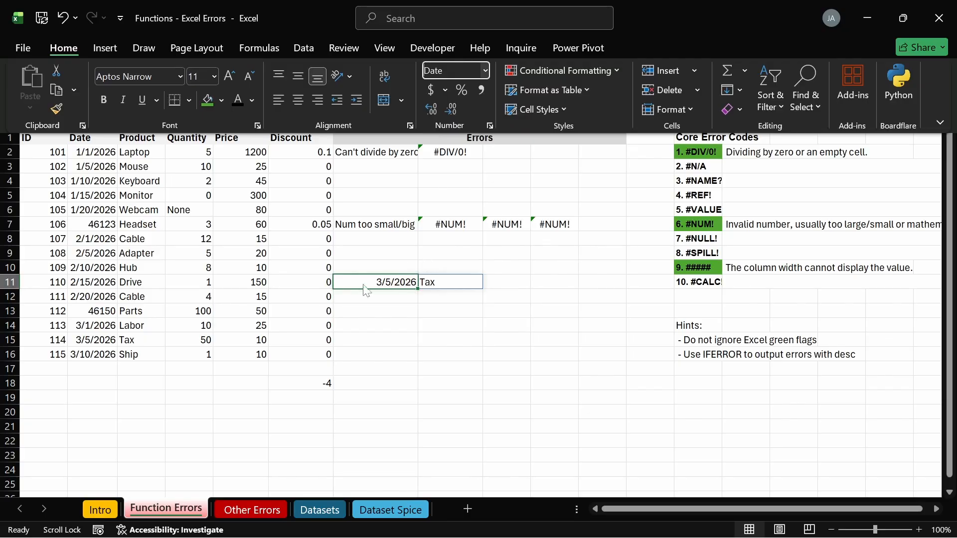
{"action": "left_click", "coordinate": [430, 304]}
{"action": "left_click", "coordinate": [445, 287]}
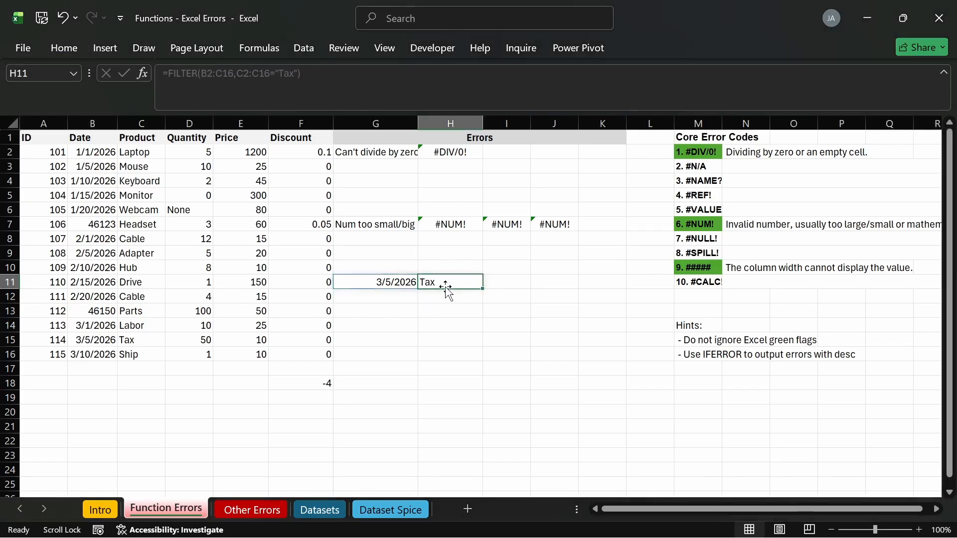
{"action": "key", "text": "ctrl+z"}
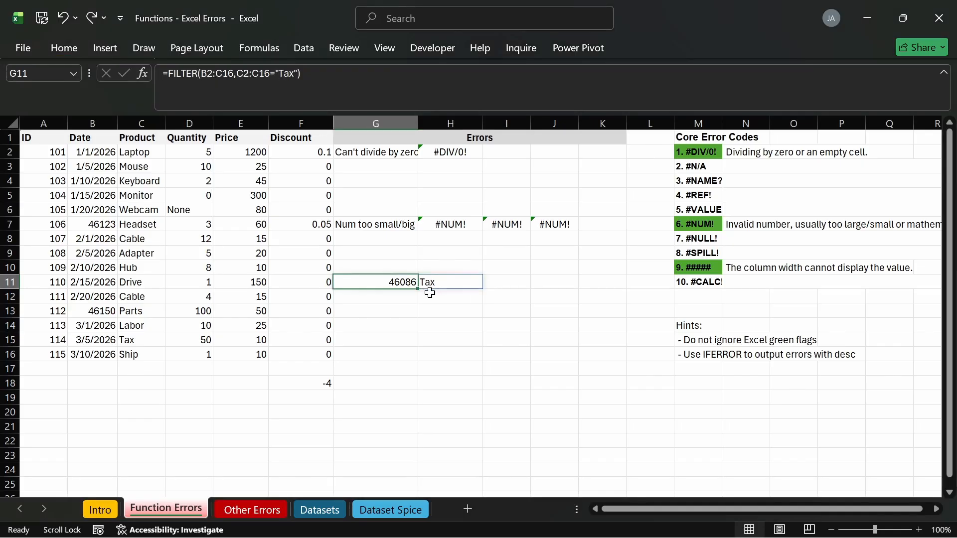
Turn the G11 FILTER formula into plain text with a leading space and enter 666 in H11 as a blocking value.
{"action": "double_click", "coordinate": [372, 284]}
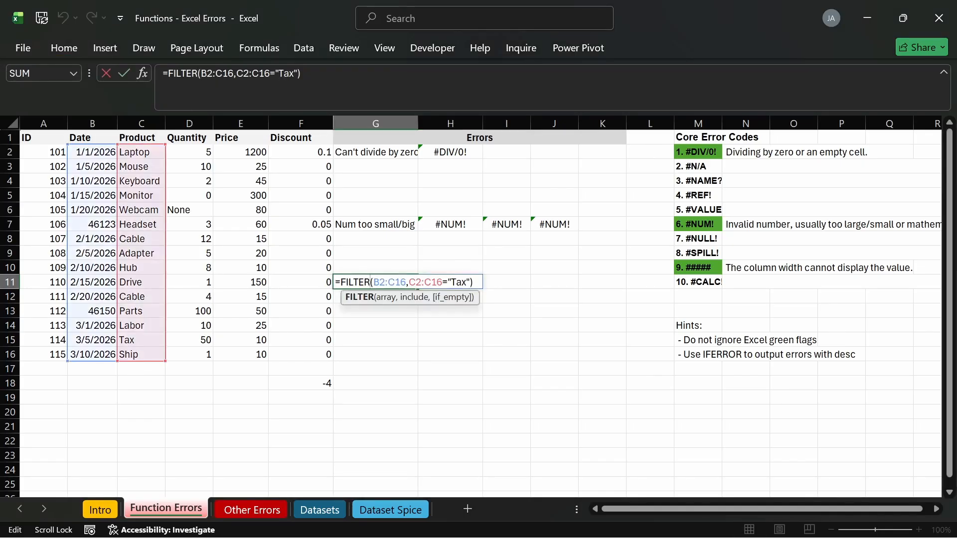
{"action": "key", "text": "Home"}
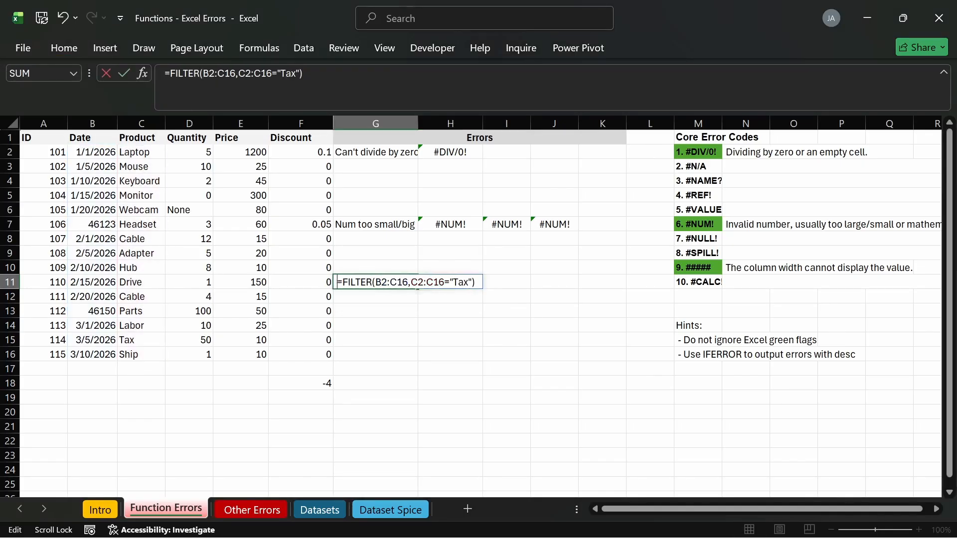
{"action": "key", "text": "Return"}
{"action": "left_click", "coordinate": [475, 283]}
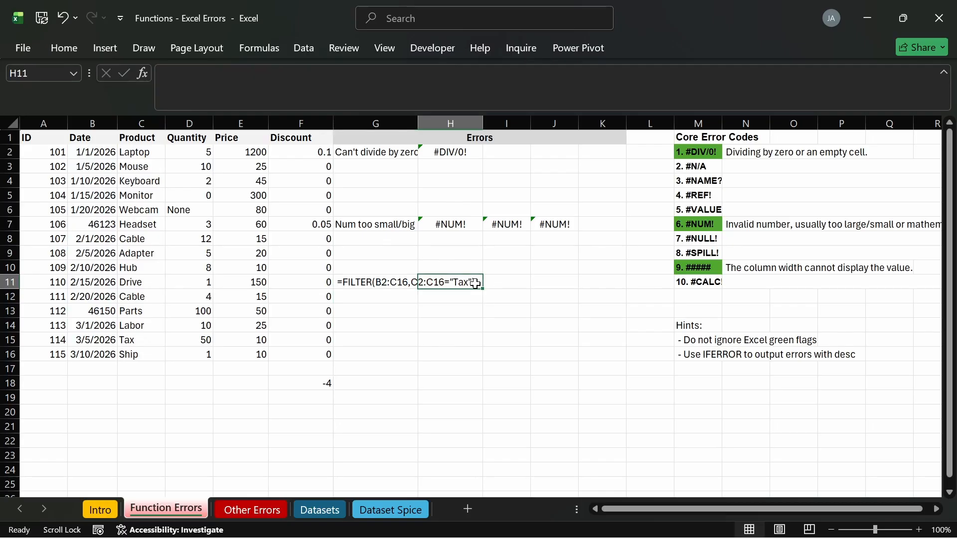
{"action": "type", "text": "666"}
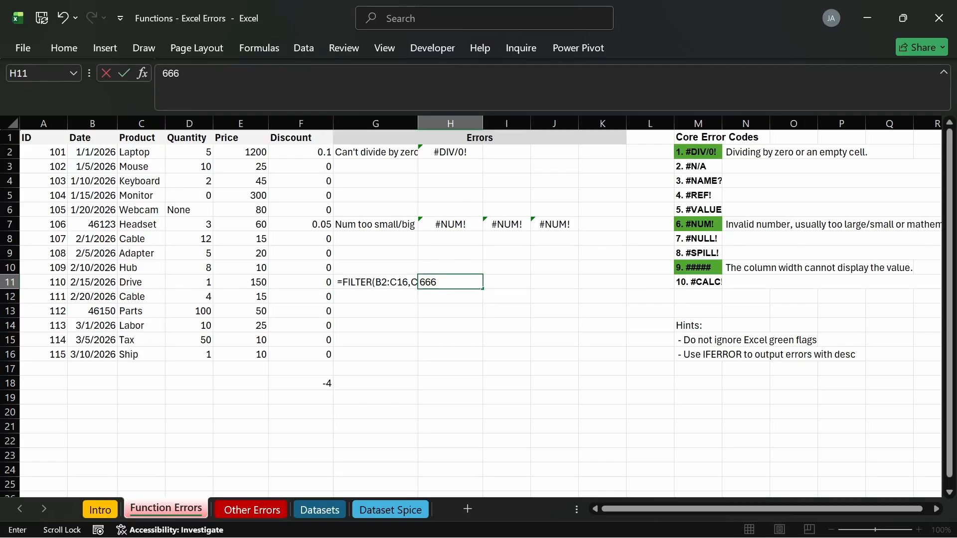
{"action": "key", "text": "Return"}
Remove the leading space in G11 to make its FILTER formula active again beside the value 666.
{"action": "left_click", "coordinate": [398, 288]}
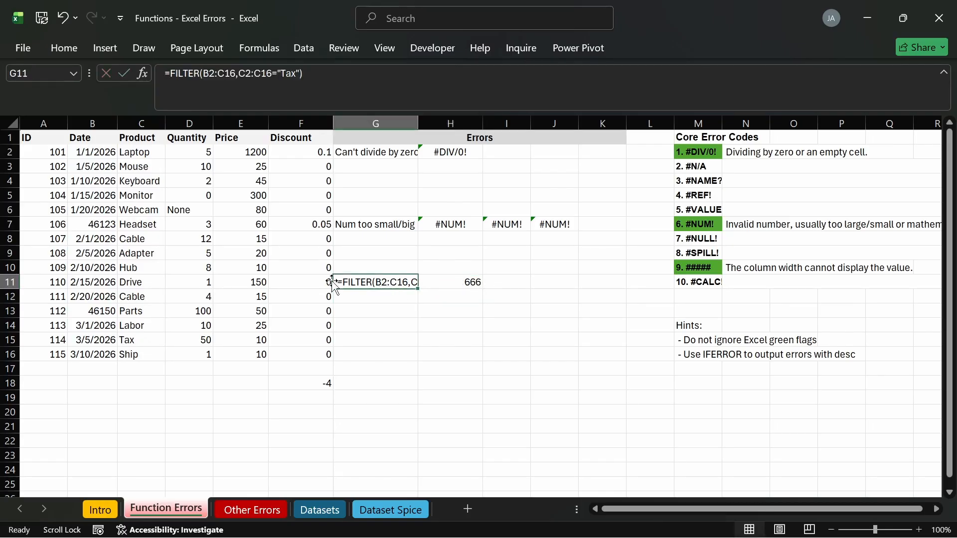
{"action": "double_click", "coordinate": [347, 282]}
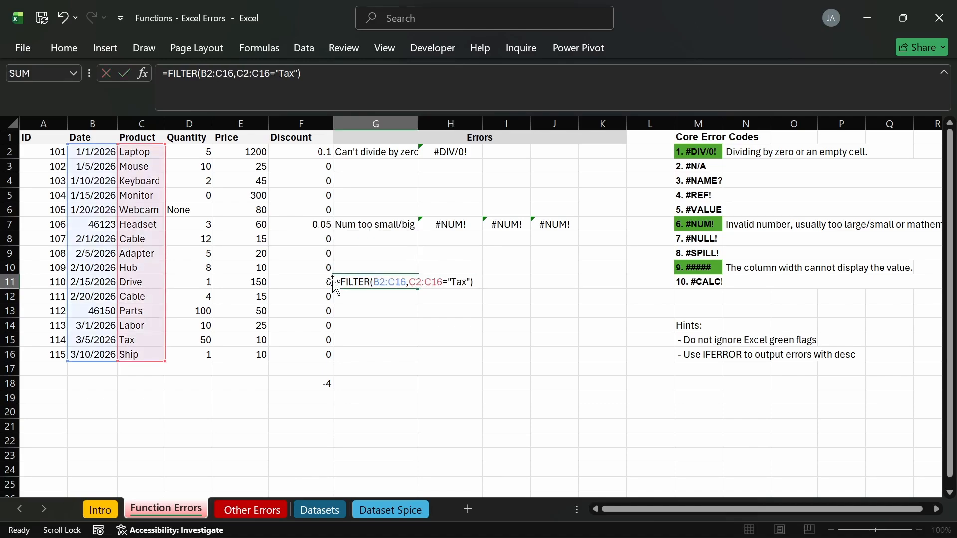
{"action": "key", "text": "Return"}
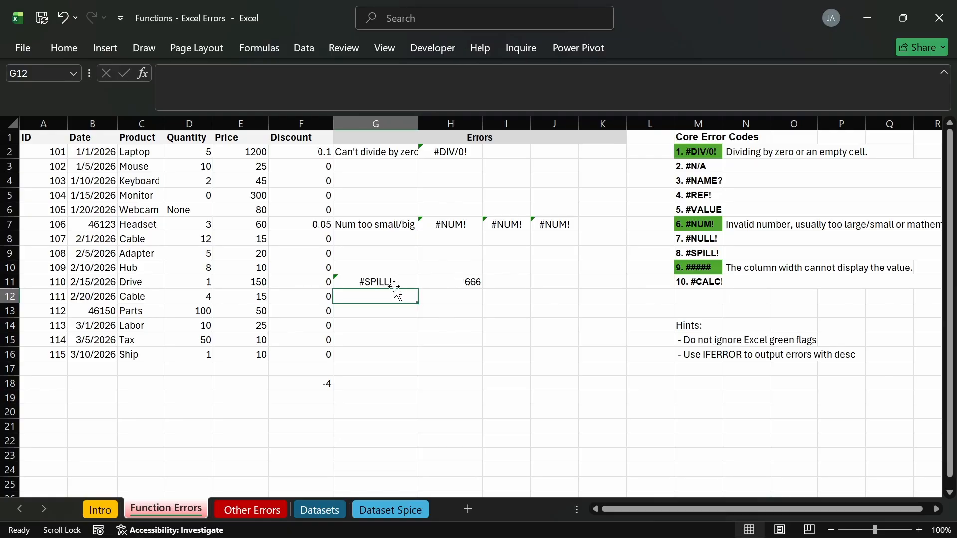
{"action": "left_click", "coordinate": [443, 283]}
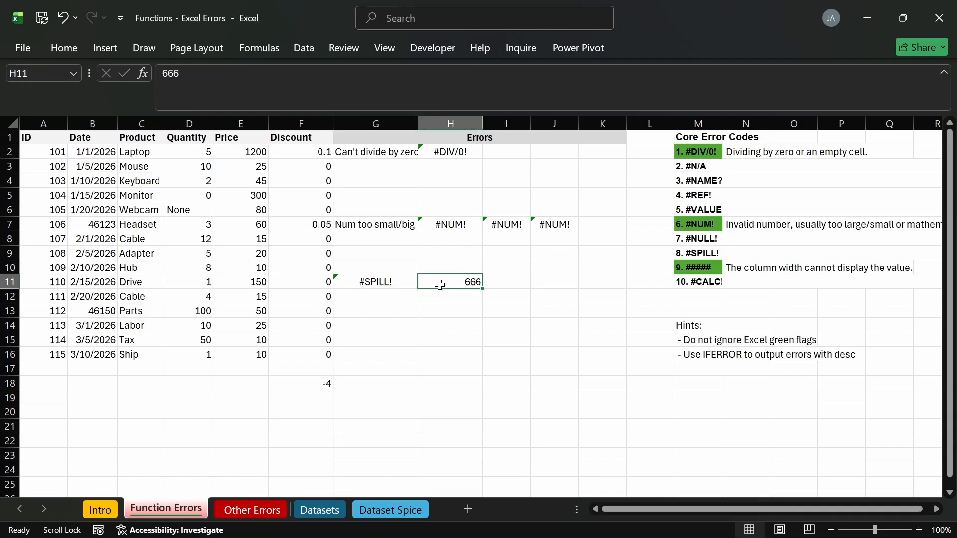
{"action": "left_click", "coordinate": [399, 283]}
Delete the blocking value 666 from H11.
{"action": "left_click", "coordinate": [468, 282]}
{"action": "key", "text": "Delete"}
{"action": "key", "text": "Down"}
{"action": "key", "text": "Down"}
{"action": "key", "text": "Down"}
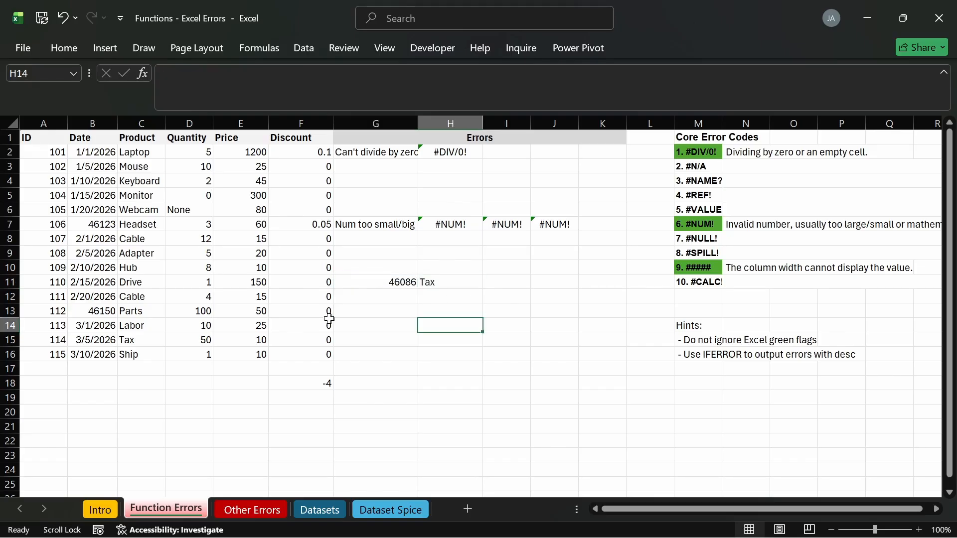
Convert the G11 FILTER formula into plain text by adding a leading space before the equals sign.
{"action": "left_click", "coordinate": [467, 284]}
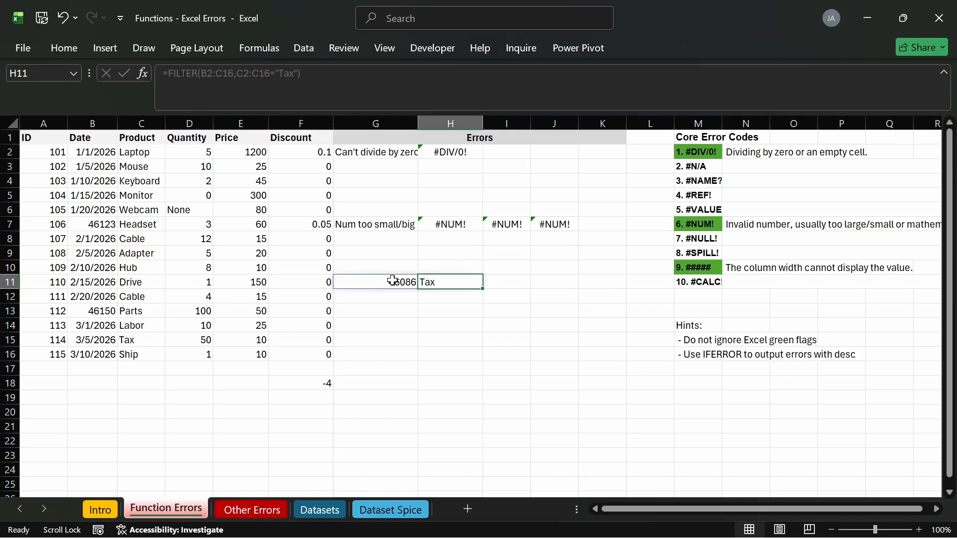
{"action": "left_click", "coordinate": [394, 281]}
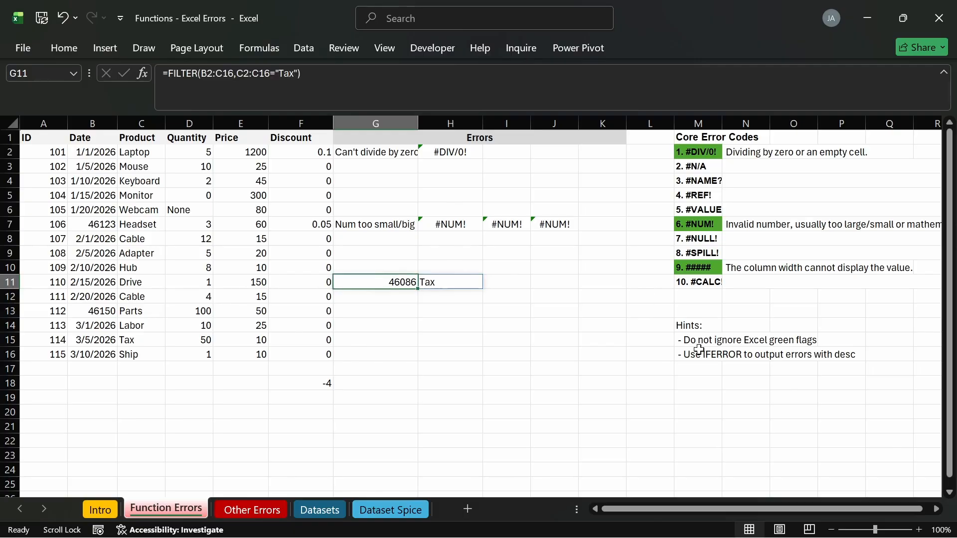
{"action": "double_click", "coordinate": [347, 282]}
{"action": "key", "text": "Left"}
{"action": "key", "text": "Left"}
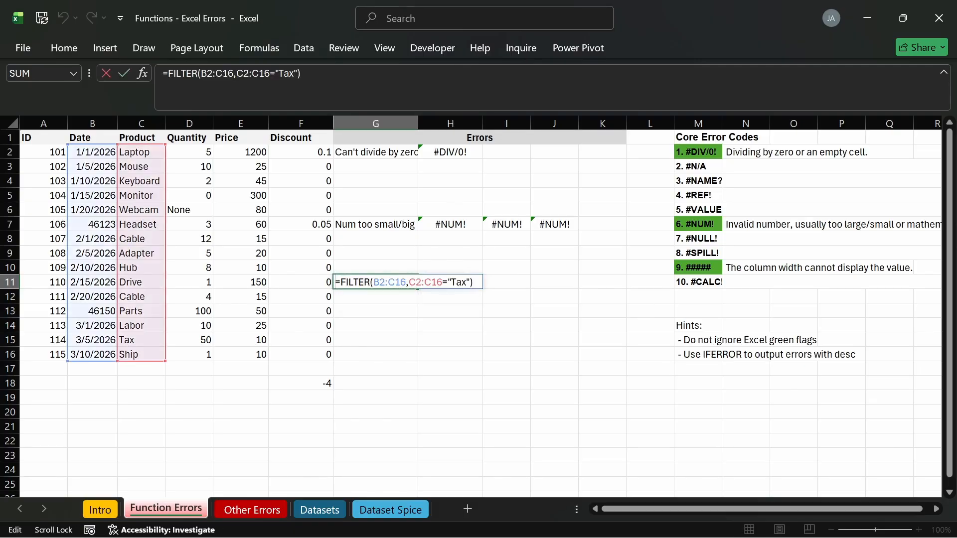
{"action": "type", "text": "'"}
{"action": "key", "text": "Return"}
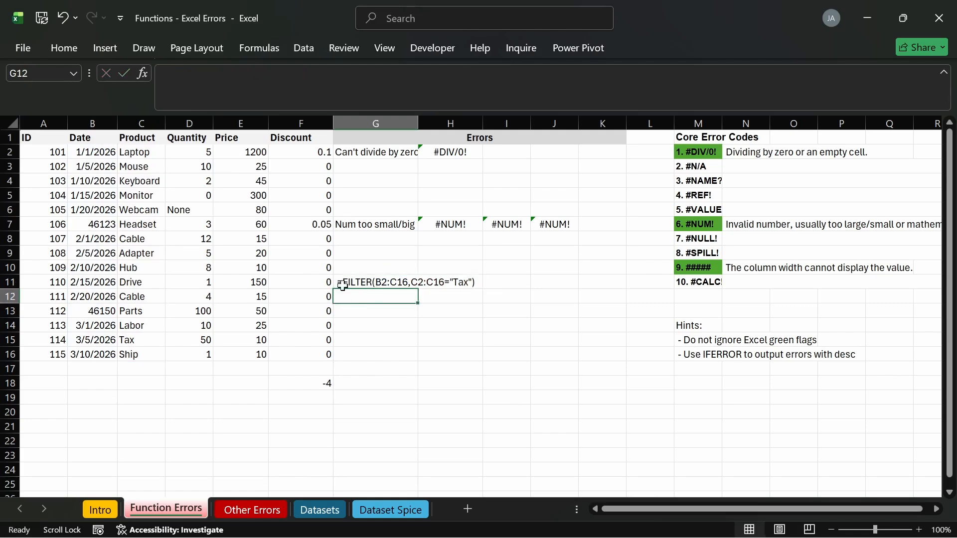
{"action": "left_click", "coordinate": [368, 283]}
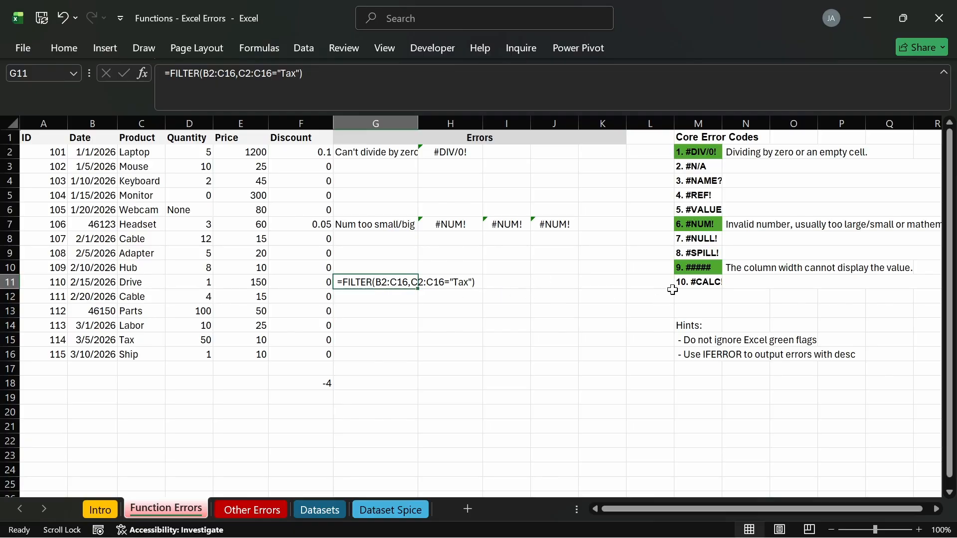
Reveal the #CALC! description in N11 with black font colour and fill the #CALC! entry in M11 with the same green as the covered codes.
{"action": "left_click", "coordinate": [730, 282]}
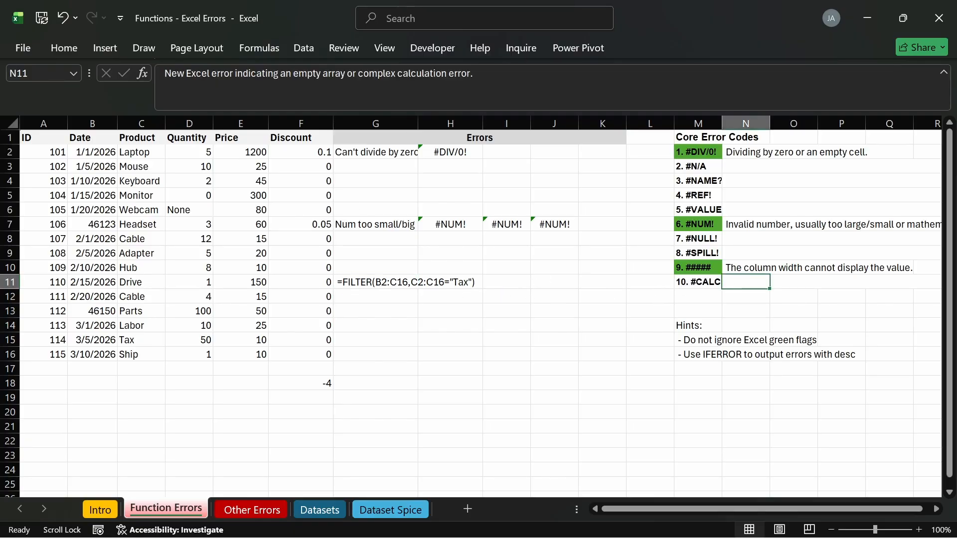
{"action": "left_click", "coordinate": [80, 41]}
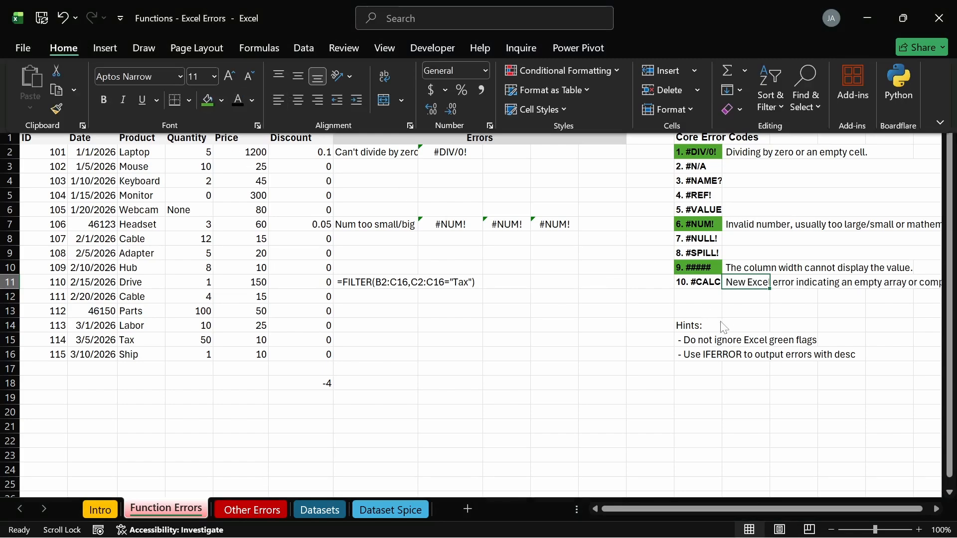
{"action": "left_click", "coordinate": [699, 289]}
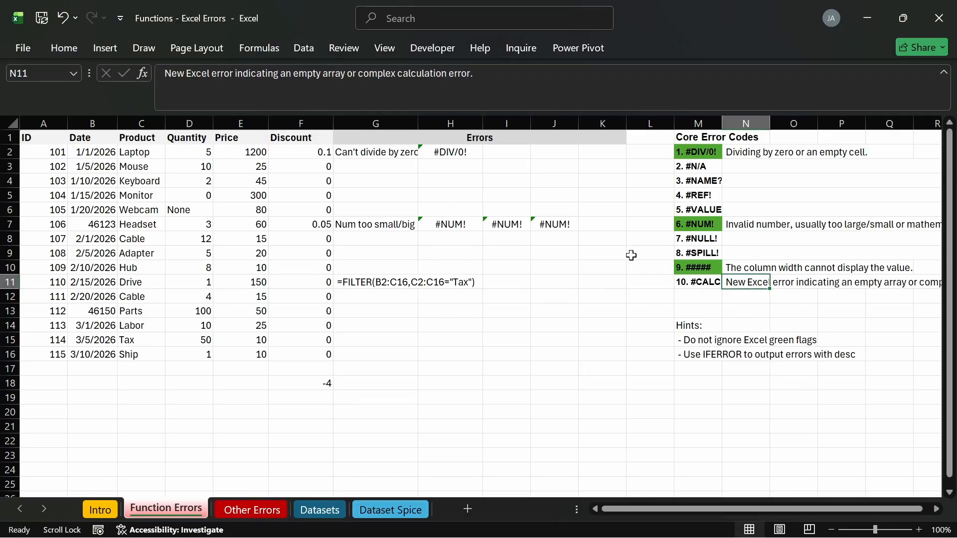
{"action": "left_click", "coordinate": [677, 282]}
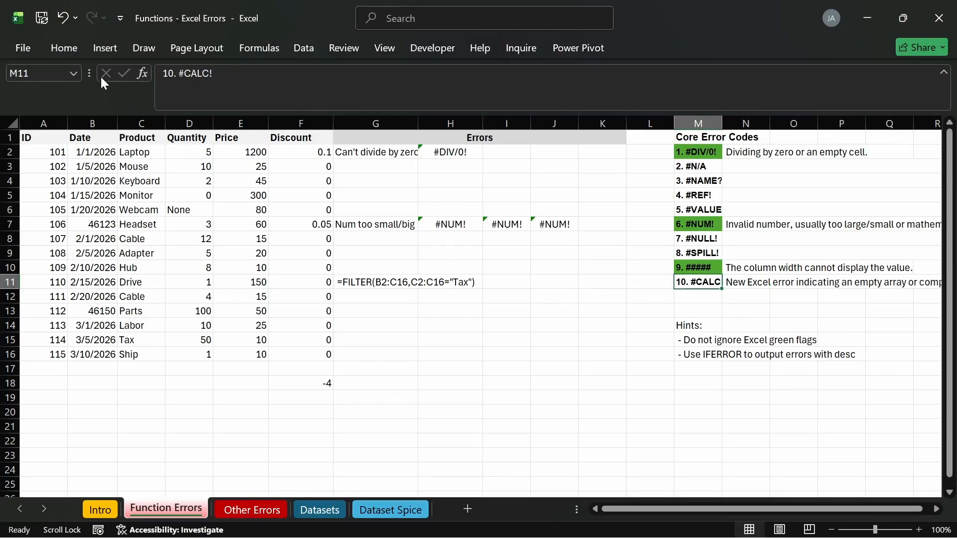
{"action": "left_click", "coordinate": [77, 50]}
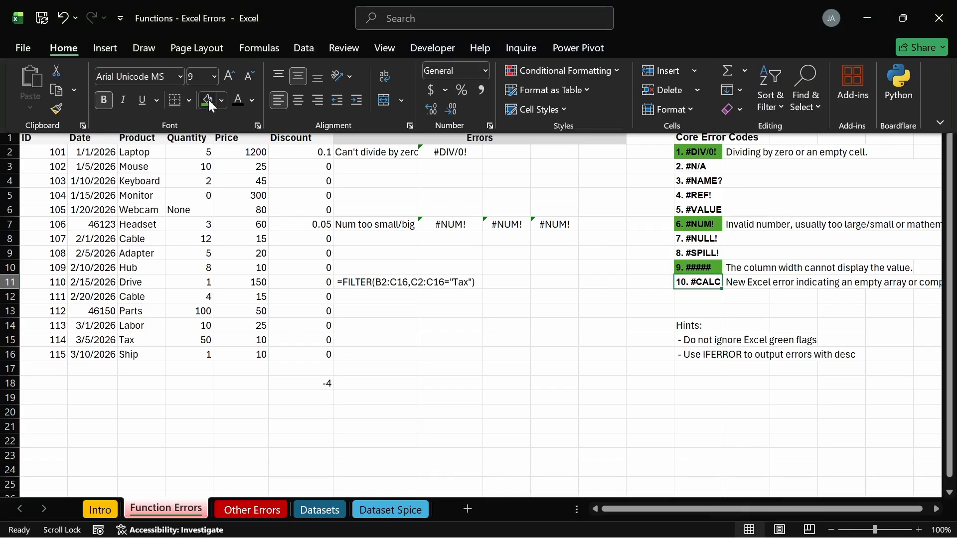
{"action": "left_click", "coordinate": [208, 100]}
Dismiss the battery saver notification and select the product names in C2:C13.
{"action": "left_click", "coordinate": [700, 254]}
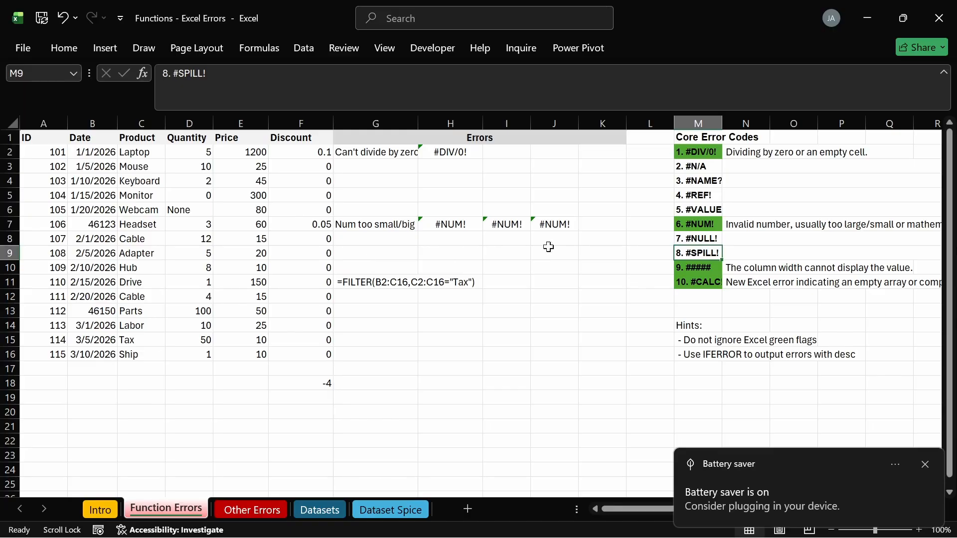
{"action": "left_click", "coordinate": [922, 464]}
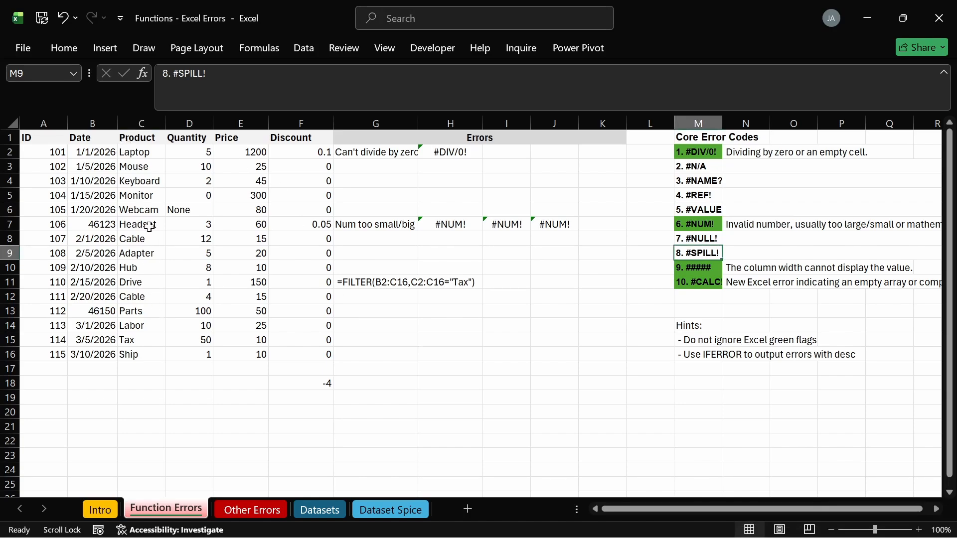
{"action": "left_click_drag", "start_coordinate": [142, 154], "coordinate": [144, 315]}
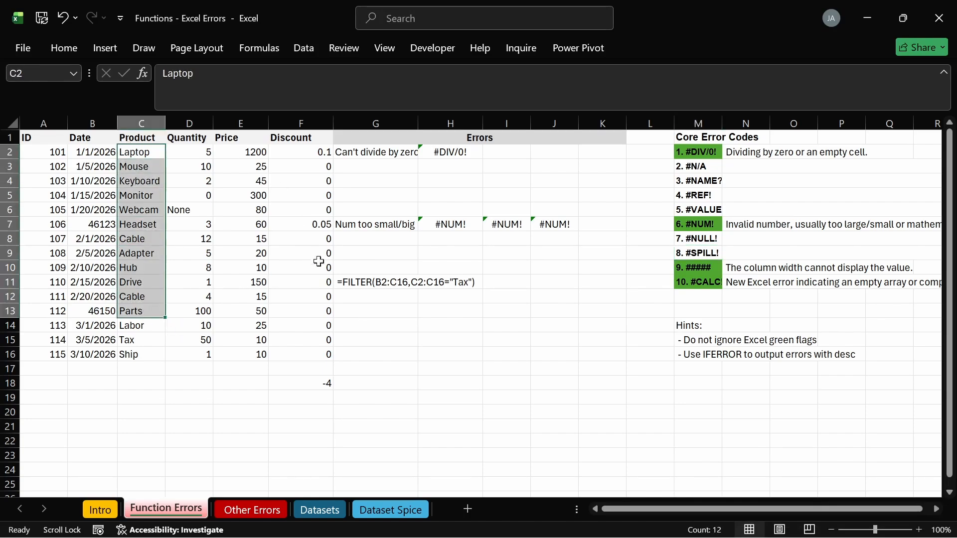
{"action": "double_click", "coordinate": [350, 282]}
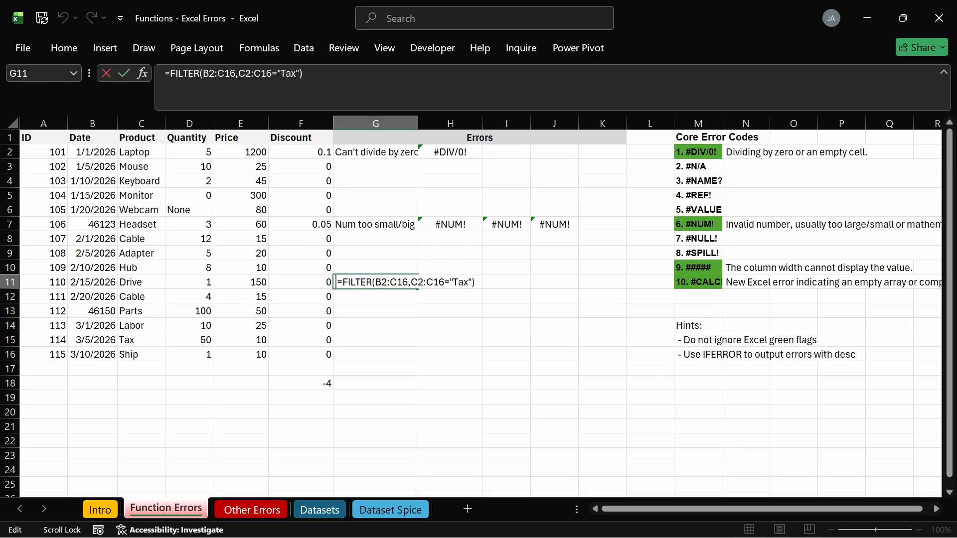
{"action": "key", "text": "BackSpace"}
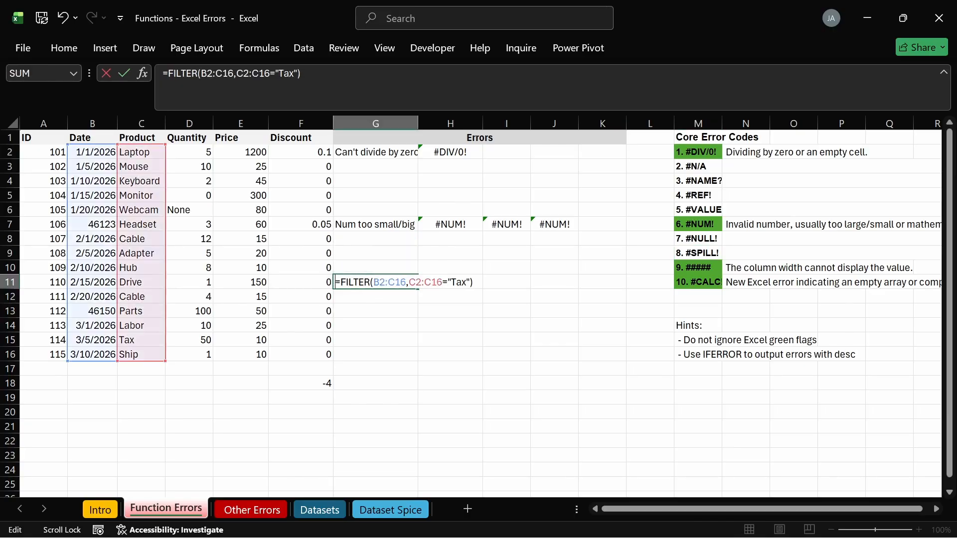
{"action": "key", "text": "Return"}
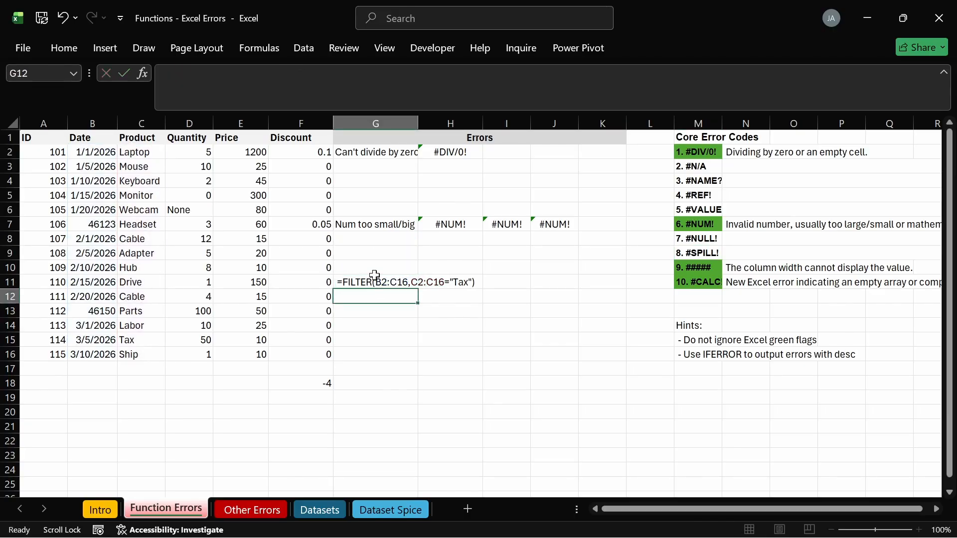
Enter the text "yyyy" in cell H11, next to the FILTER formula.
{"action": "left_click", "coordinate": [478, 284]}
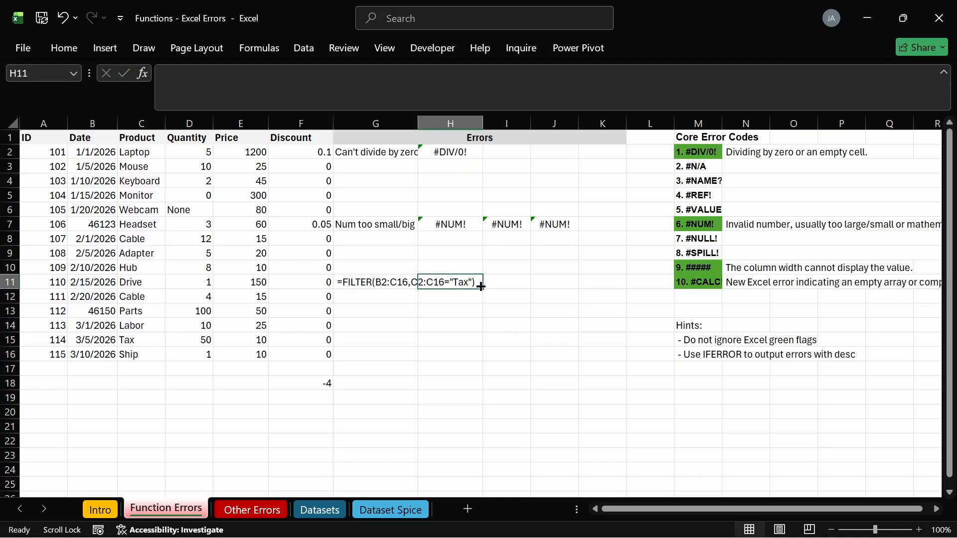
{"action": "type", "text": "yyyy"}
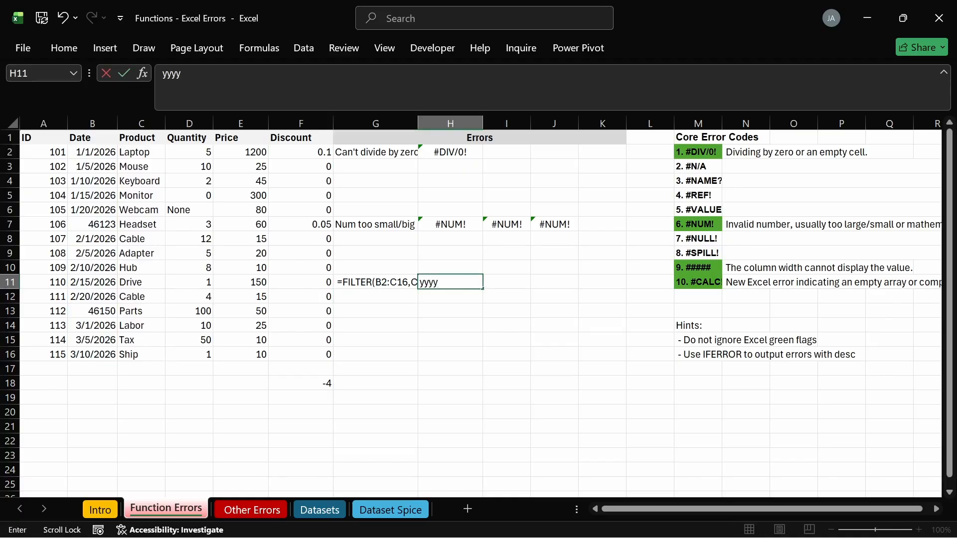
{"action": "key", "text": "Return"}
{"action": "left_click", "coordinate": [451, 285]}
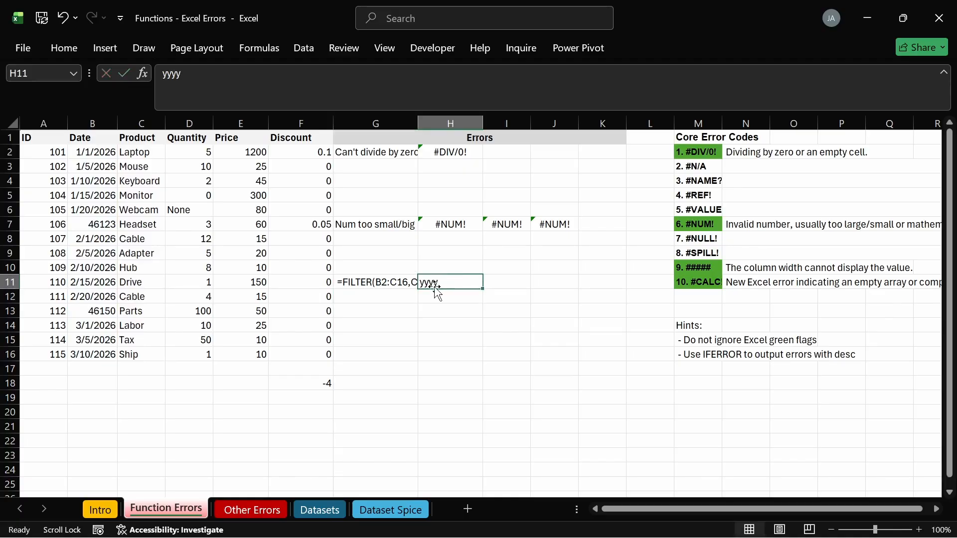
Remove the leading space from the text in G11 so it calculates as =FILTER(B2:C16,C2:C16="Tax").
{"action": "left_click", "coordinate": [366, 282]}
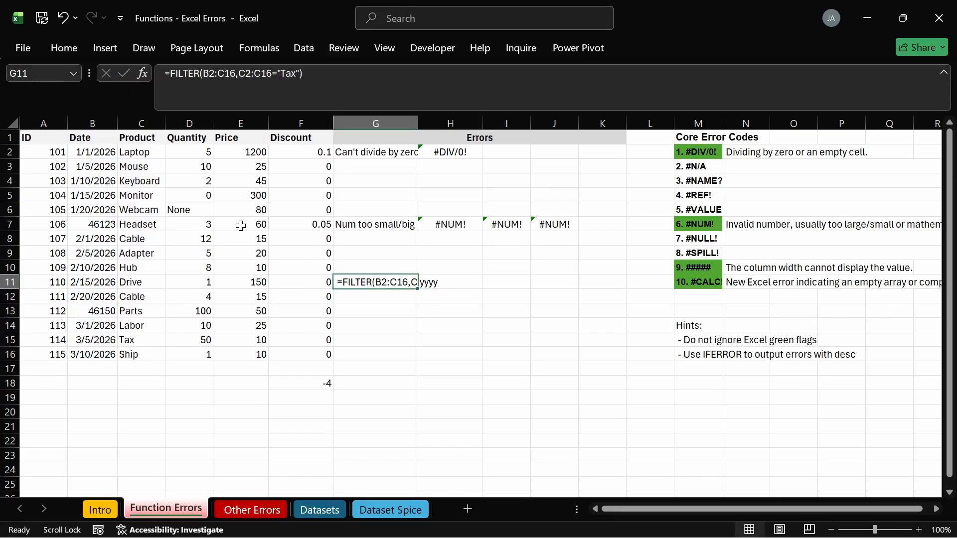
{"action": "double_click", "coordinate": [366, 282]}
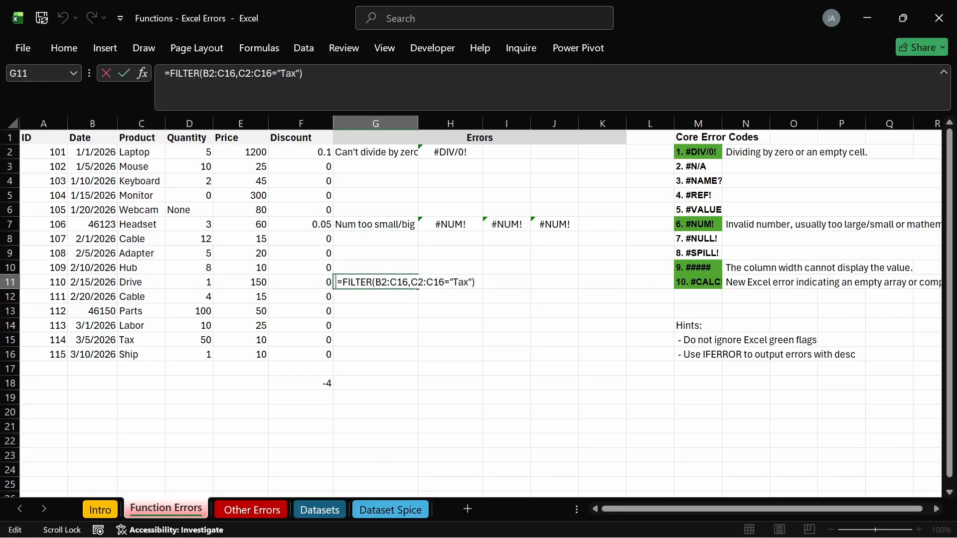
{"action": "key", "text": "BackSpace"}
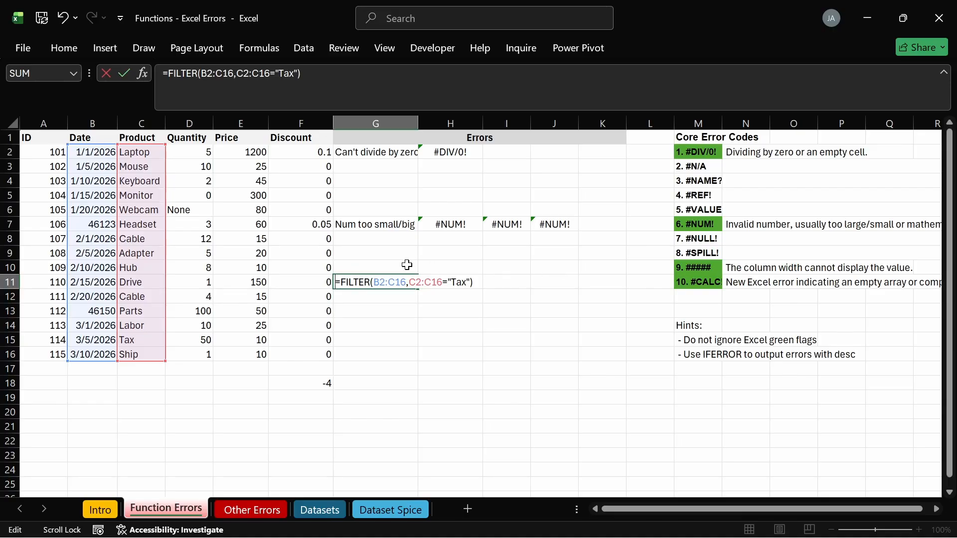
{"action": "key", "text": "Return"}
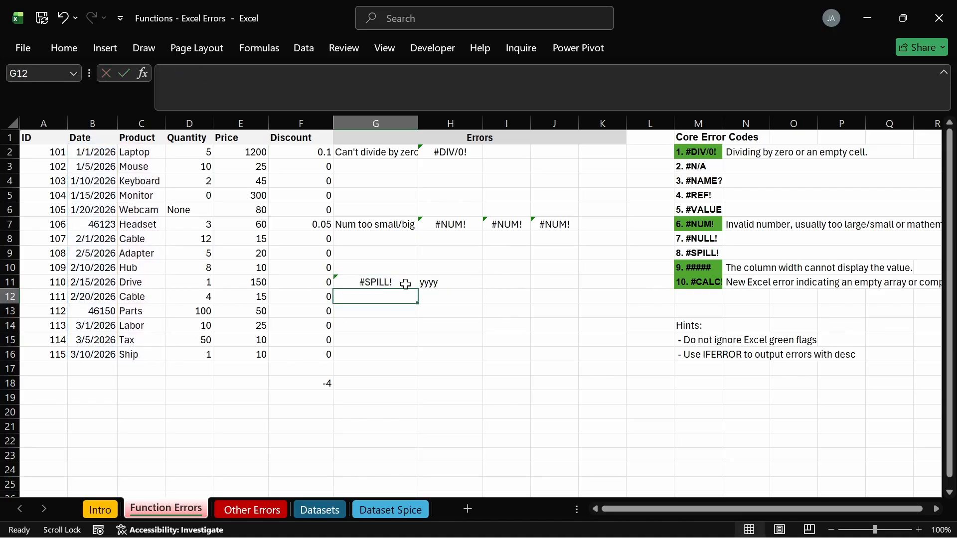
Check the error options for the FILTER formula in G11, then close them.
{"action": "left_click", "coordinate": [347, 280]}
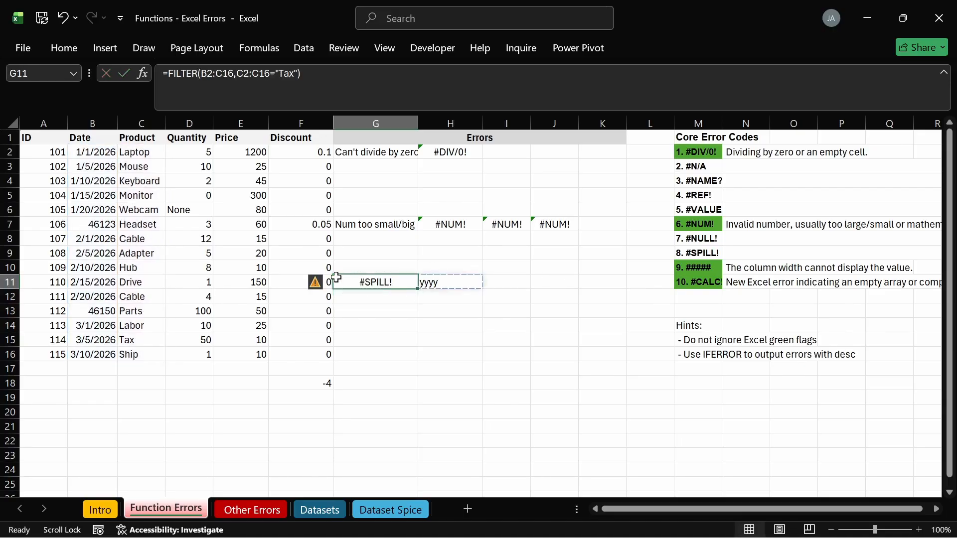
{"action": "left_click", "coordinate": [316, 283]}
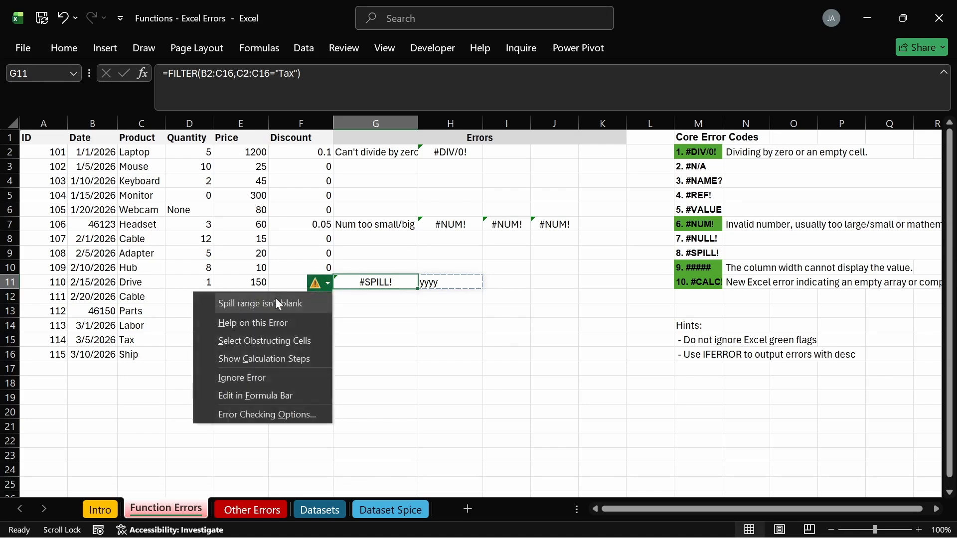
{"action": "left_click", "coordinate": [422, 312]}
Delete the "yyyy" text in H11 that obstructs the FILTER output.
{"action": "left_click", "coordinate": [447, 282]}
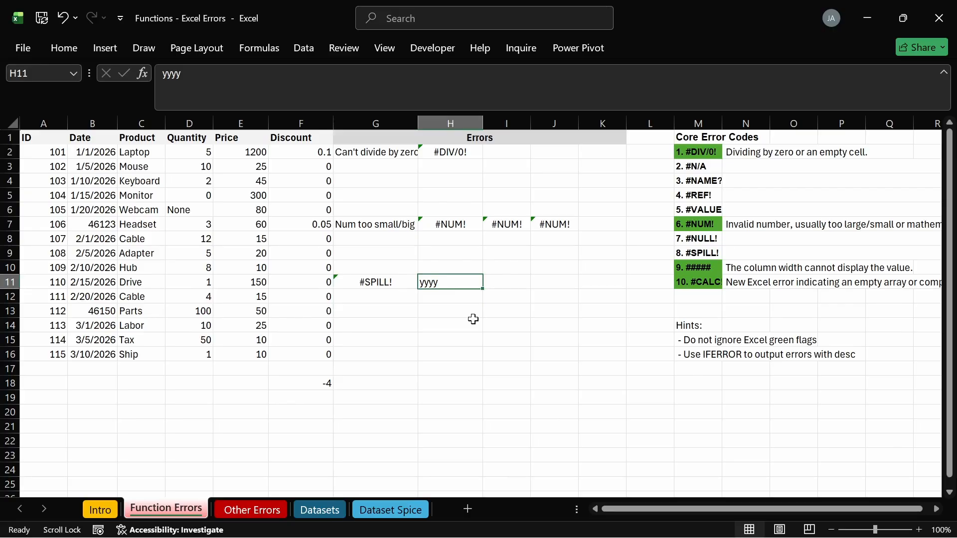
{"action": "key", "text": "Delete"}
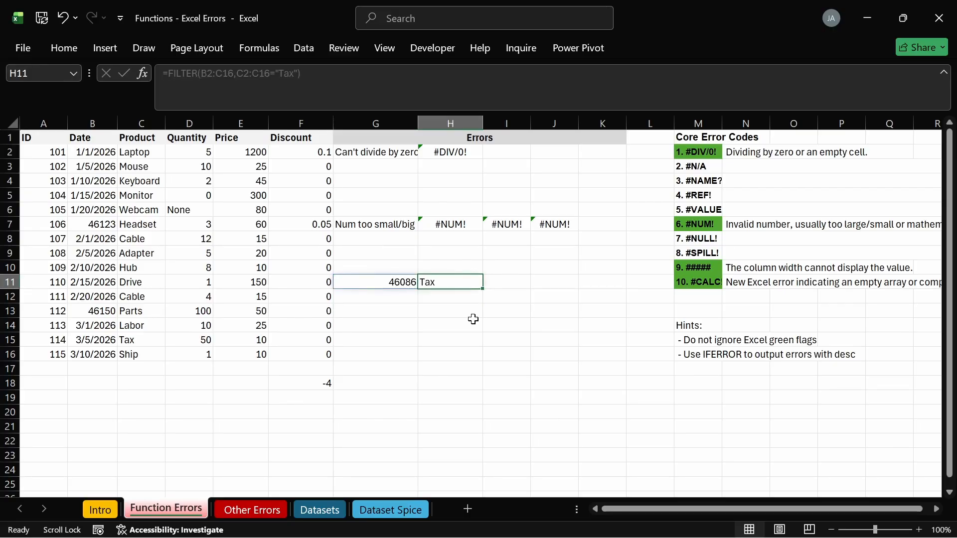
Review the FILTER formula in G11 and its output in G11:H11.
{"action": "left_click", "coordinate": [474, 323]}
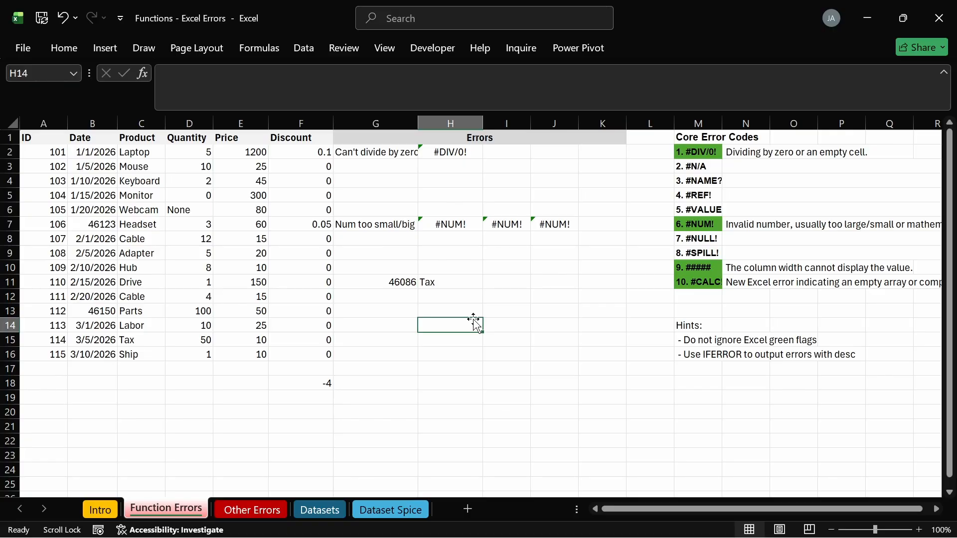
{"action": "left_click", "coordinate": [396, 282]}
{"action": "left_click", "coordinate": [488, 335]}
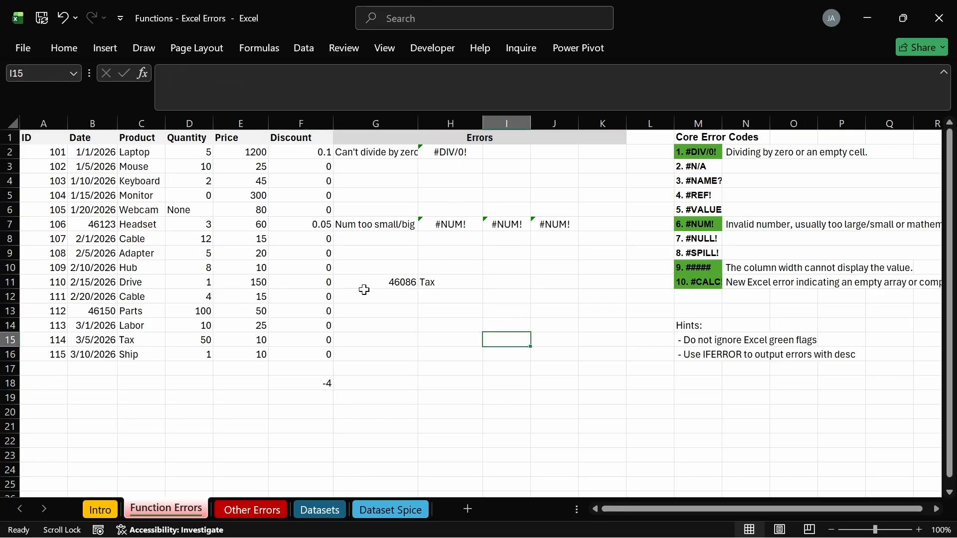
{"action": "left_click", "coordinate": [401, 283]}
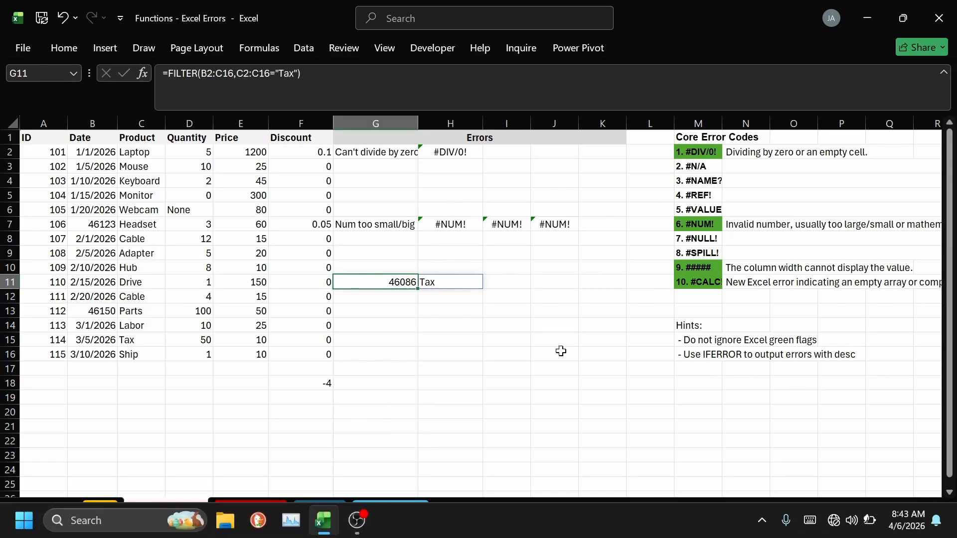
{"action": "left_click", "coordinate": [364, 237]}
{"action": "left_click", "coordinate": [377, 282]}
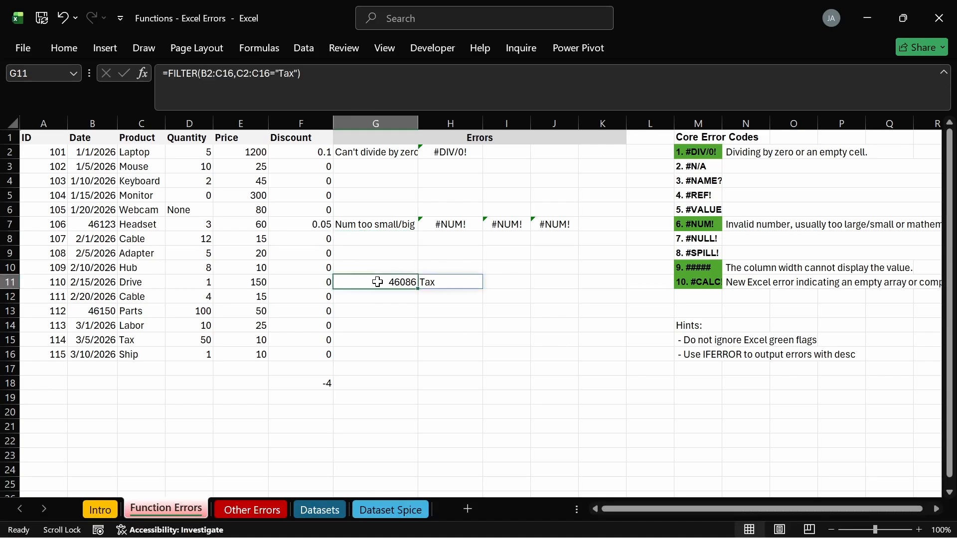
{"action": "left_click", "coordinate": [402, 257]}
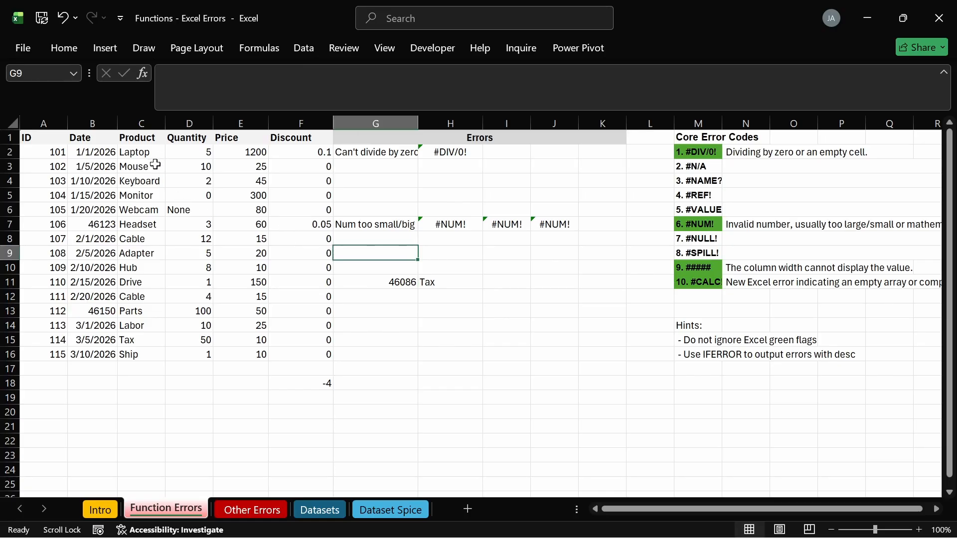
Examine the product names in C2:C16 entry by entry.
{"action": "left_click_drag", "start_coordinate": [141, 152], "coordinate": [137, 356]}
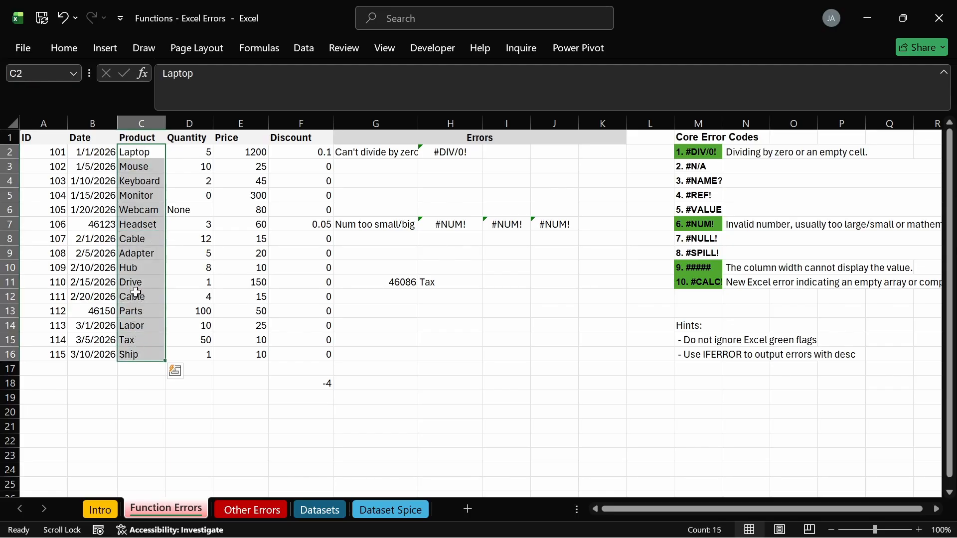
{"action": "left_click", "coordinate": [143, 165]}
{"action": "left_click", "coordinate": [144, 154]}
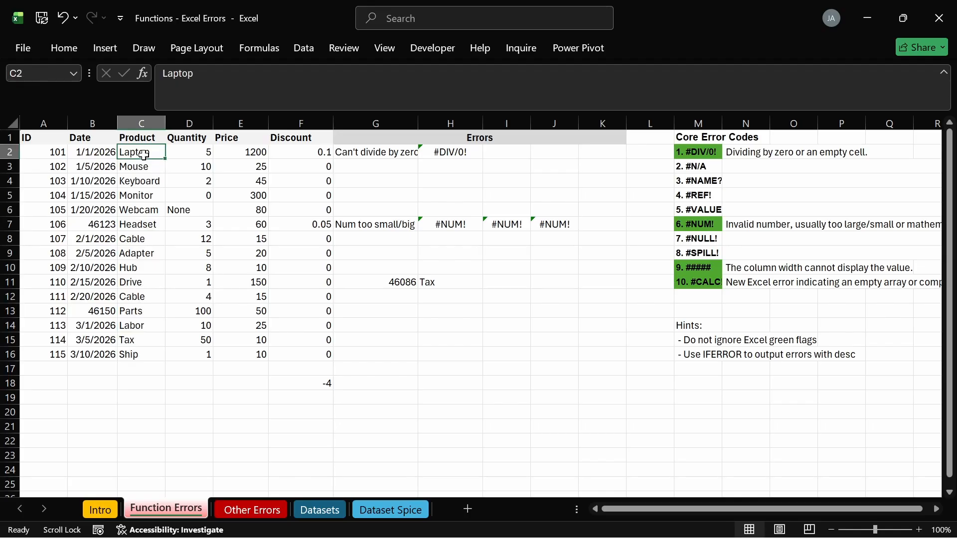
{"action": "left_click", "coordinate": [146, 168]}
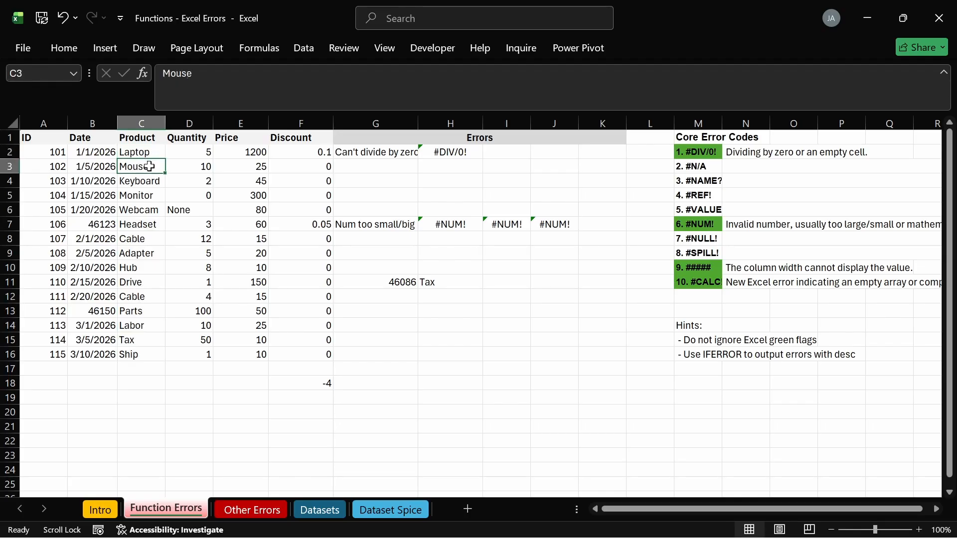
{"action": "left_click", "coordinate": [145, 153]}
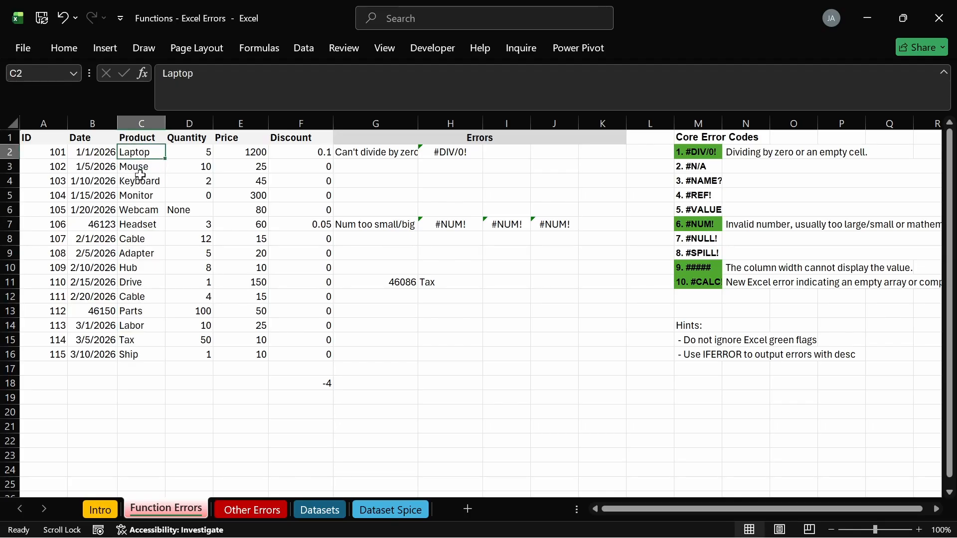
{"action": "left_click", "coordinate": [144, 180]}
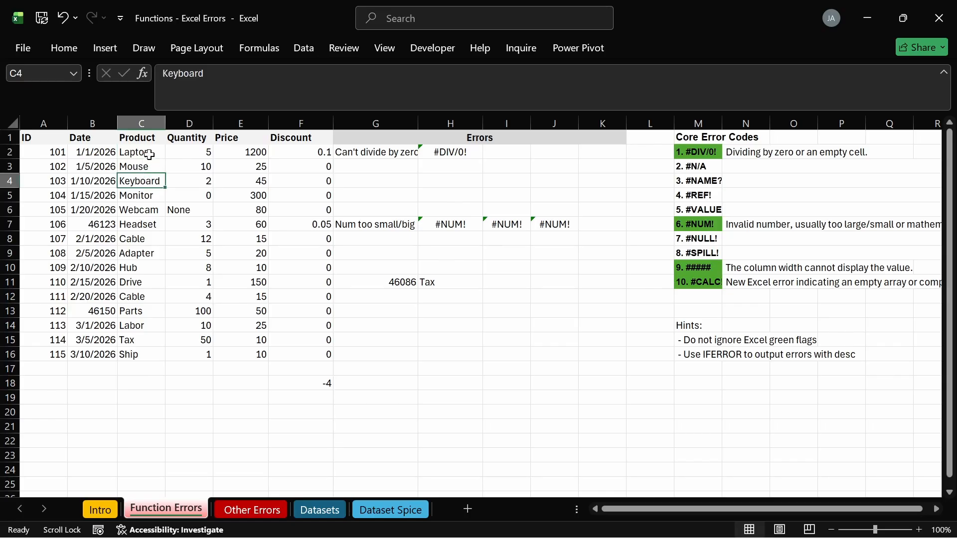
{"action": "left_click", "coordinate": [149, 155]}
{"action": "left_click", "coordinate": [147, 168]}
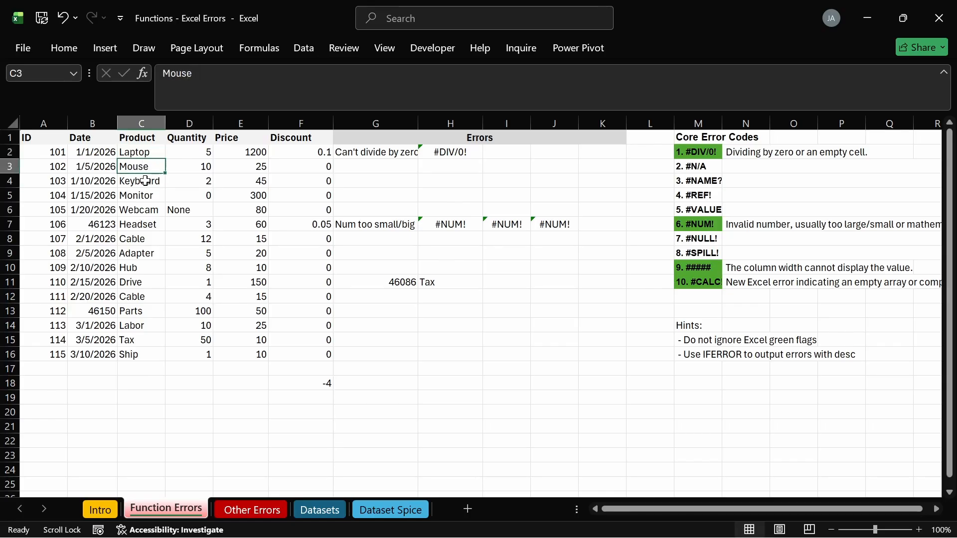
{"action": "left_click", "coordinate": [144, 181]}
{"action": "left_click", "coordinate": [143, 199]}
{"action": "left_click", "coordinate": [146, 226]}
{"action": "left_click", "coordinate": [143, 253]}
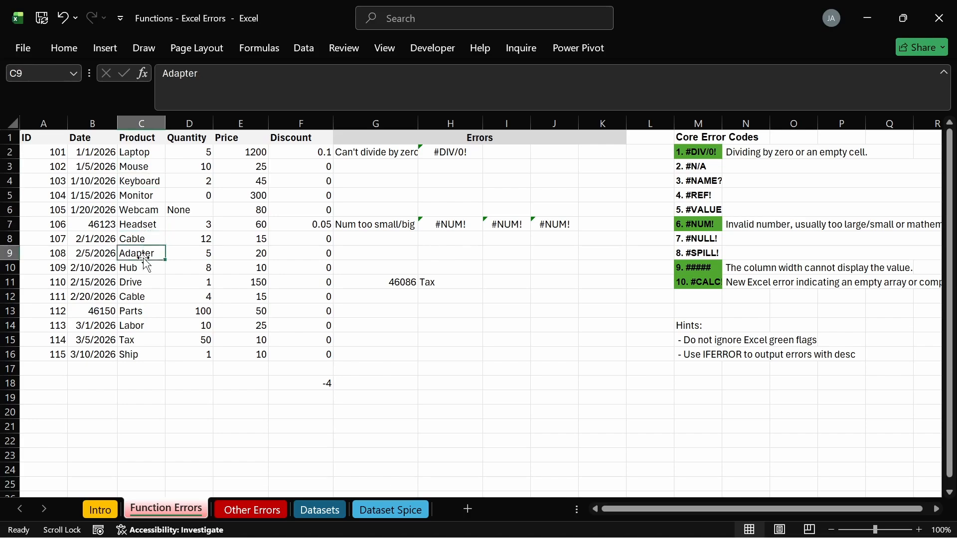
{"action": "left_click", "coordinate": [142, 282]}
{"action": "left_click", "coordinate": [141, 311]}
{"action": "left_click", "coordinate": [140, 339]}
{"action": "left_click", "coordinate": [142, 283]}
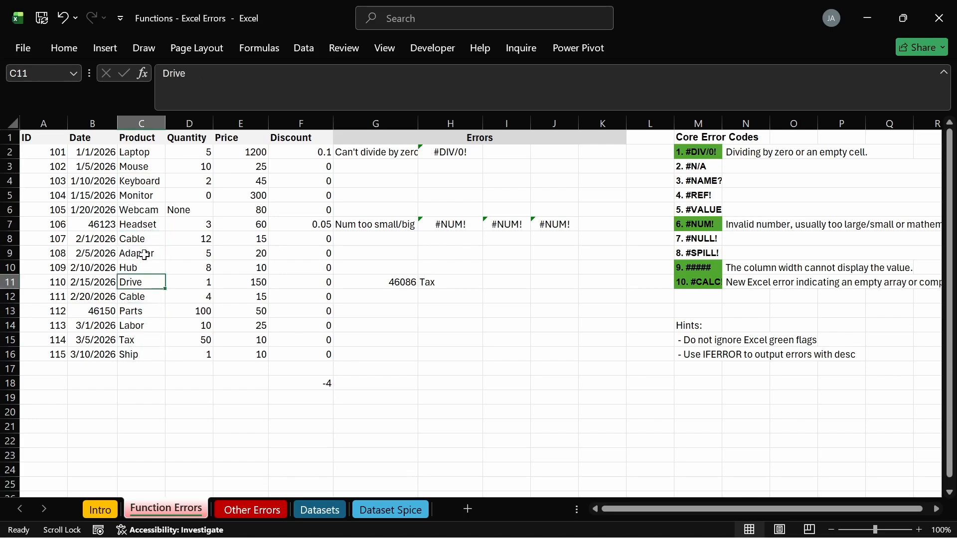
{"action": "left_click", "coordinate": [144, 254]}
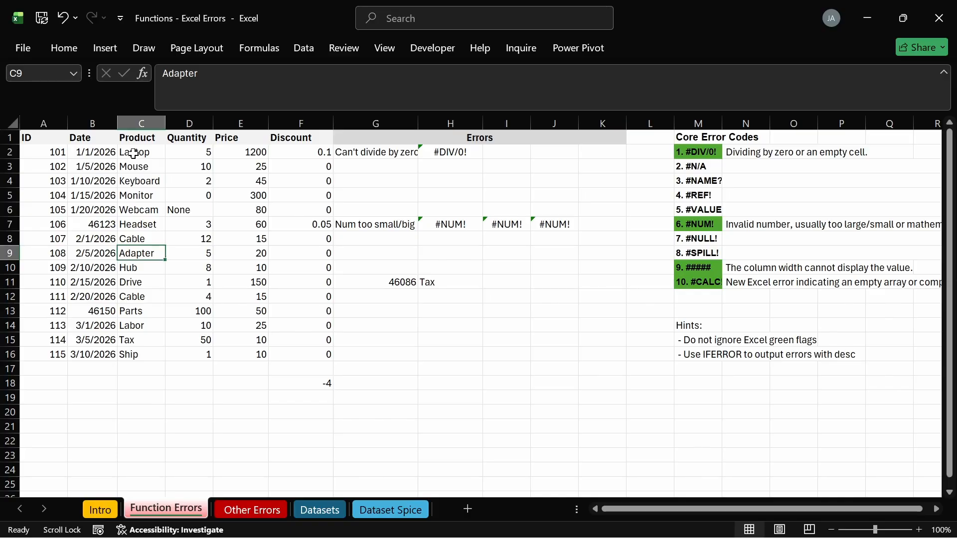
Locate the Remove Duplicates tool without running it.
{"action": "left_click", "coordinate": [302, 45]}
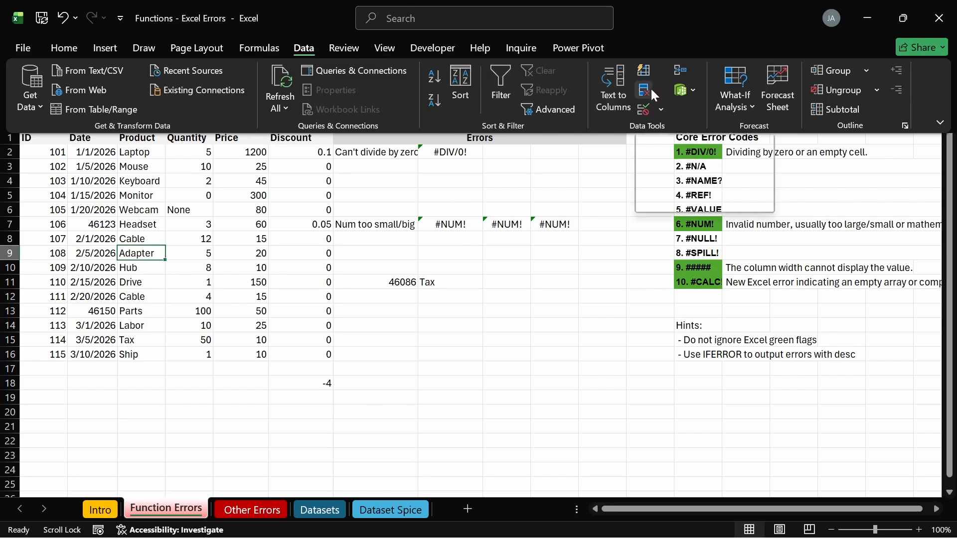
{"action": "left_click", "coordinate": [470, 348]}
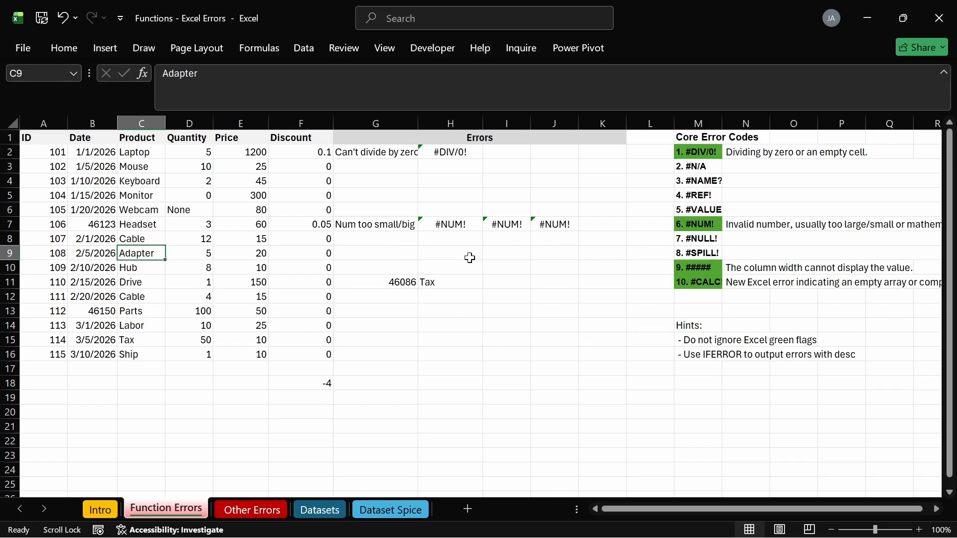
Enter a UNIQUE formula in G9 that lists the distinct products from C2:C16.
{"action": "left_click", "coordinate": [395, 253]}
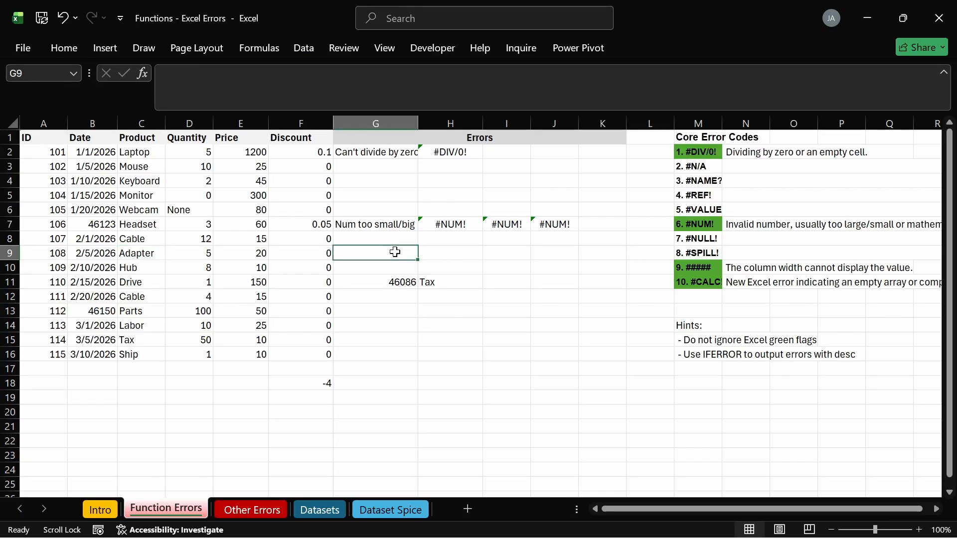
{"action": "type", "text": "=u"}
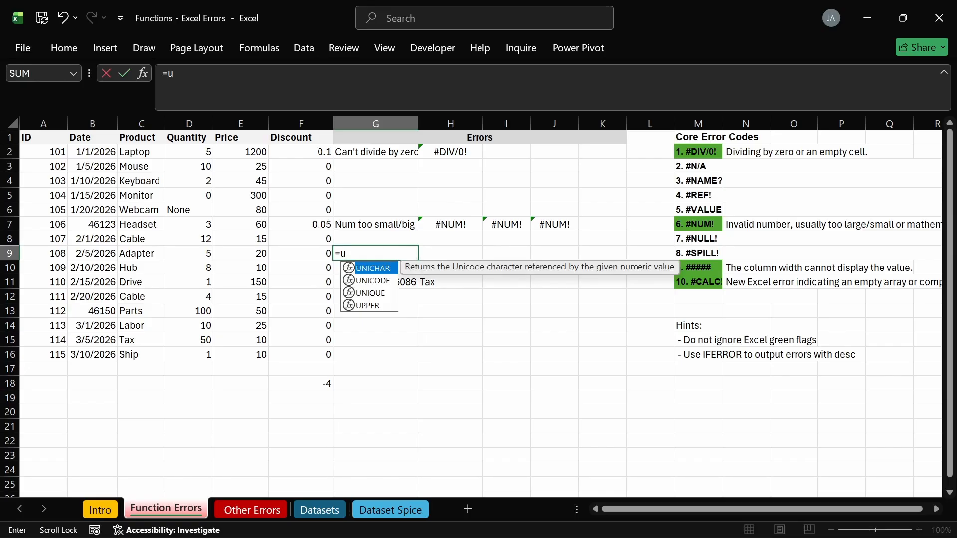
{"action": "key", "text": "Down"}
{"action": "key", "text": "Down"}
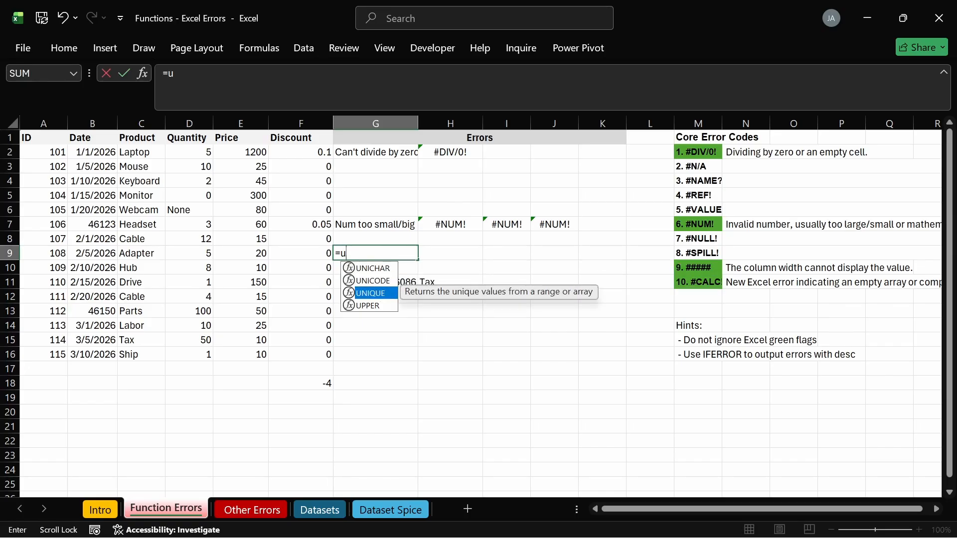
{"action": "key", "text": "Tab"}
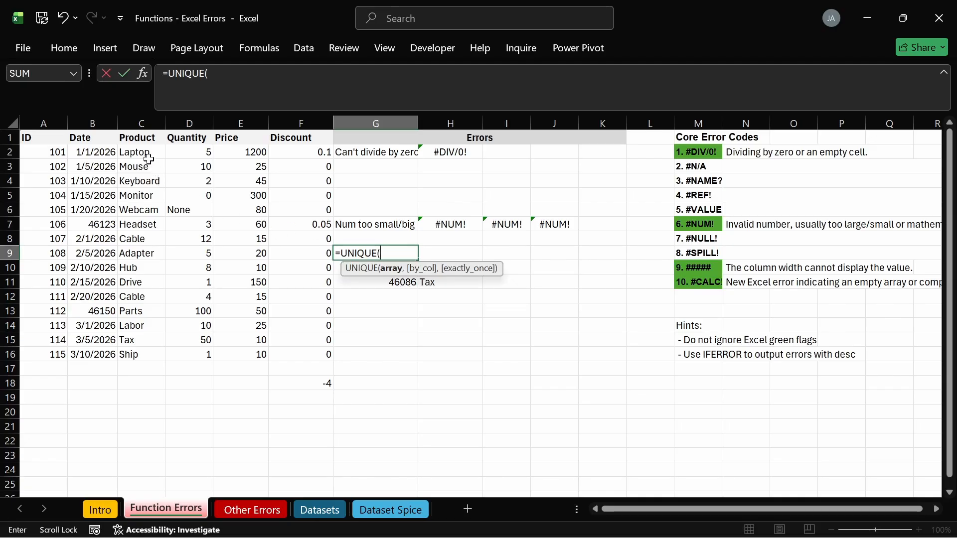
{"action": "left_click_drag", "start_coordinate": [144, 155], "coordinate": [139, 355]}
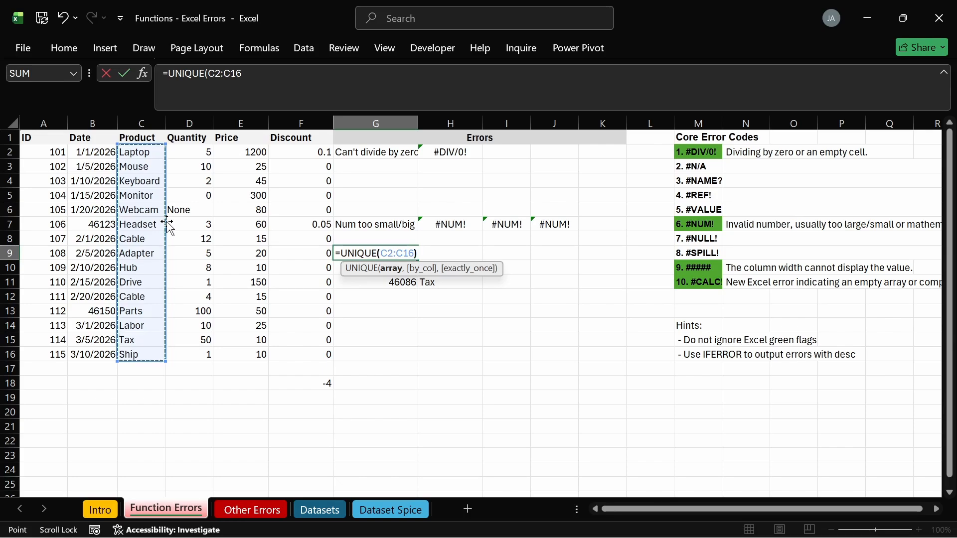
{"action": "type", "text": ")"}
{"action": "key", "text": "Return"}
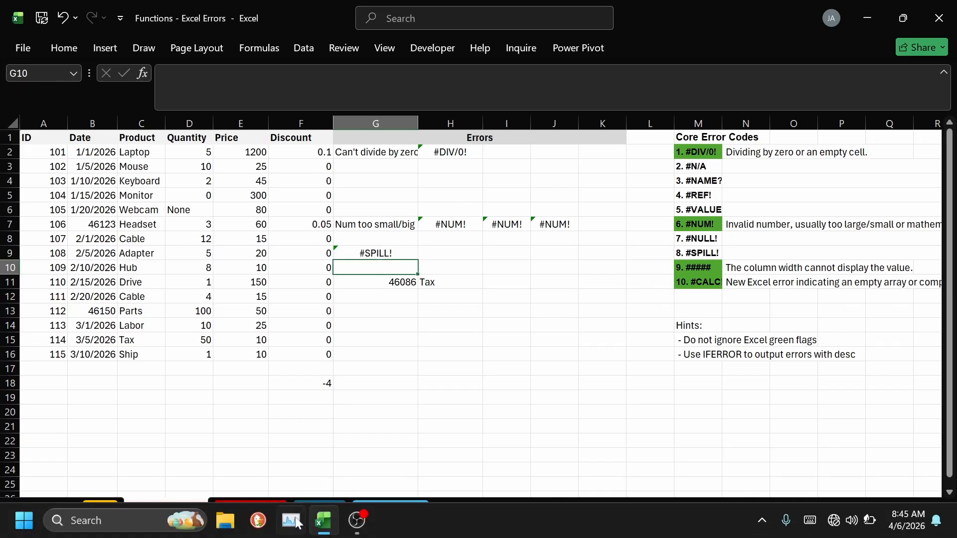
Examine the UNIQUE formula in G9 and the range it needs to spill into.
{"action": "double_click", "coordinate": [395, 251]}
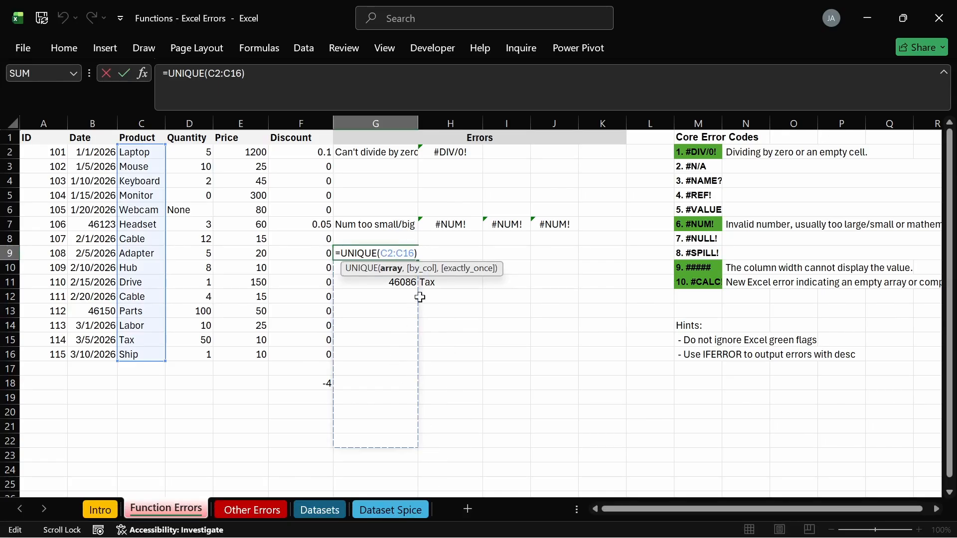
{"action": "left_click", "coordinate": [417, 253]}
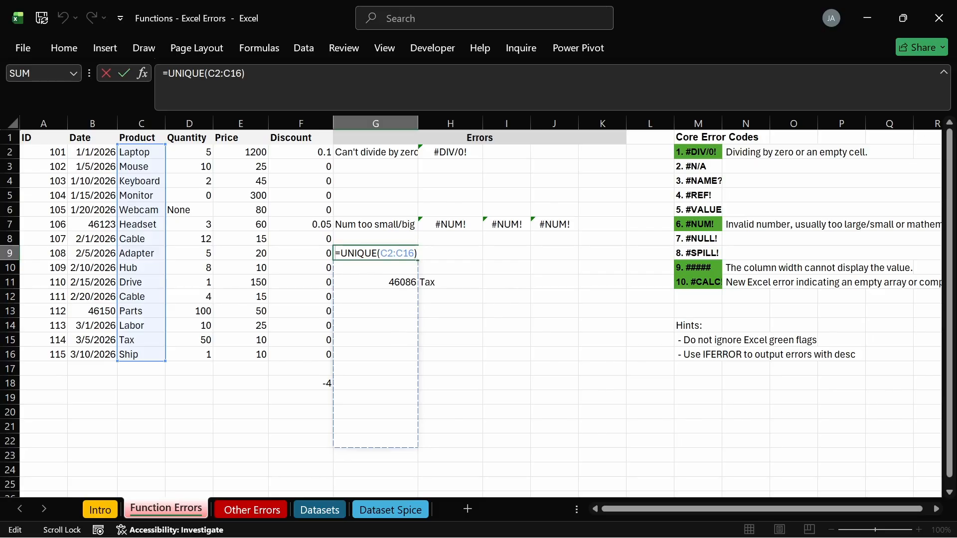
{"action": "key", "text": "ctrl+Return"}
{"action": "key", "text": "F2"}
{"action": "key", "text": "Return"}
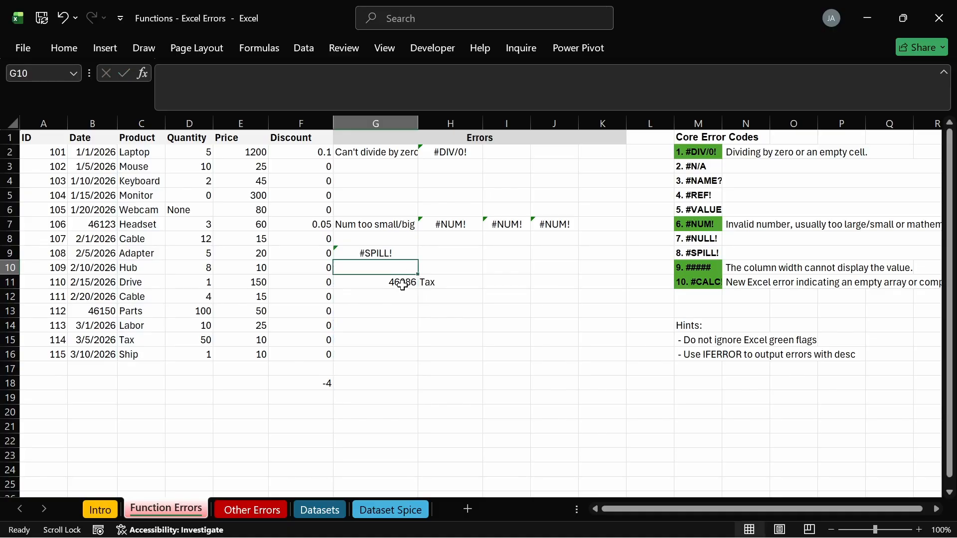
Delete the FILTER formula in G11 that blocks the UNIQUE output and look through the product list in G9:G22.
{"action": "left_click", "coordinate": [401, 283]}
{"action": "key", "text": "Delete"}
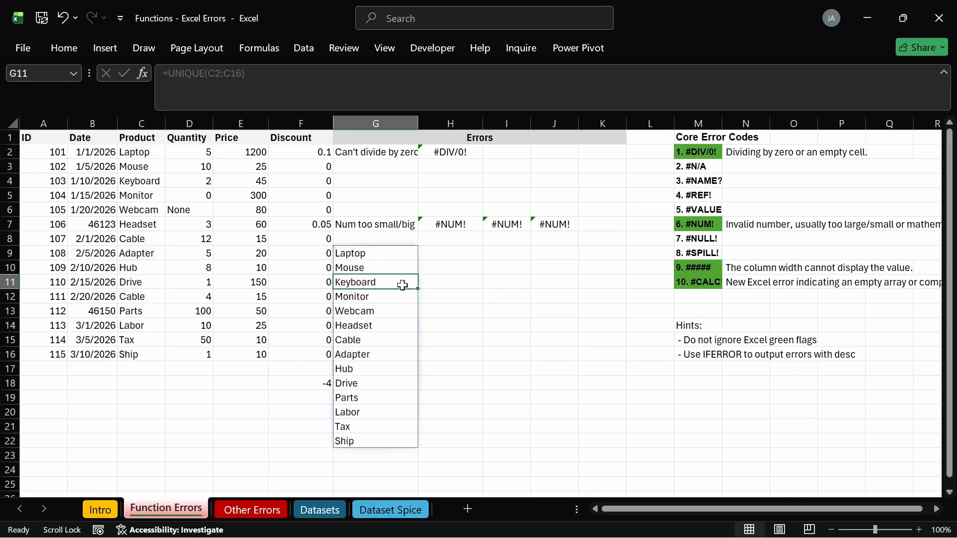
{"action": "left_click", "coordinate": [359, 355]}
{"action": "left_click", "coordinate": [354, 383]}
{"action": "left_click", "coordinate": [357, 427]}
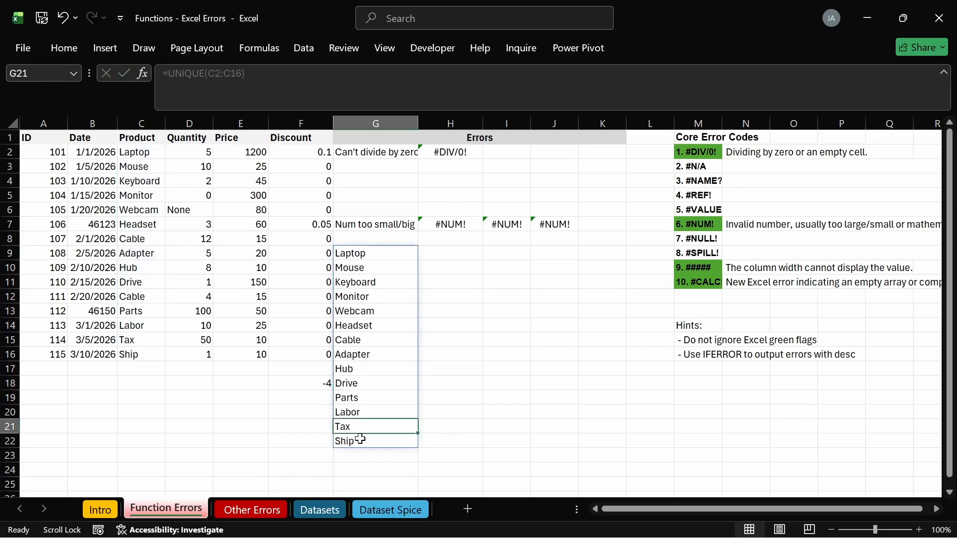
{"action": "left_click", "coordinate": [360, 440]}
{"action": "left_click", "coordinate": [357, 343]}
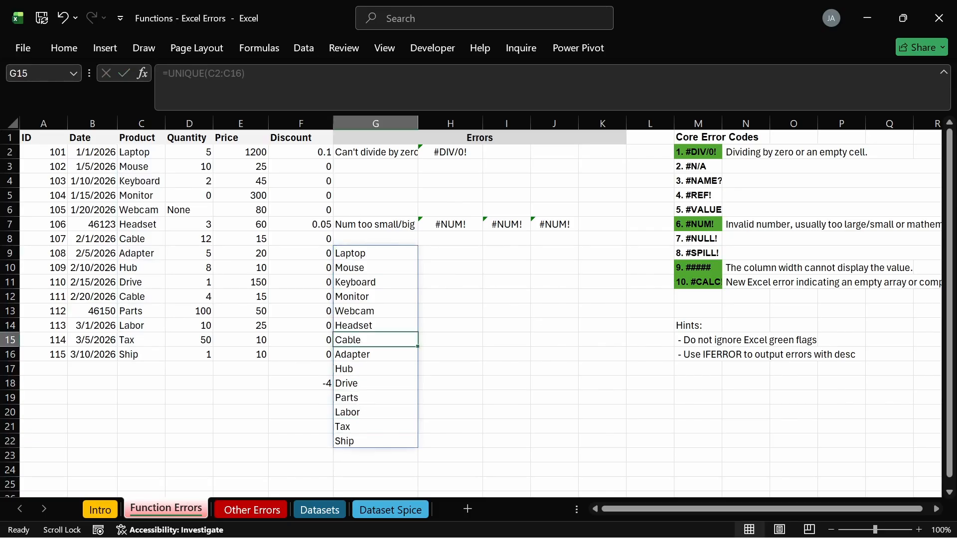
Try to edit the spilled Cable entry in G15 and check the source formula in G9.
{"action": "left_click", "coordinate": [199, 74]}
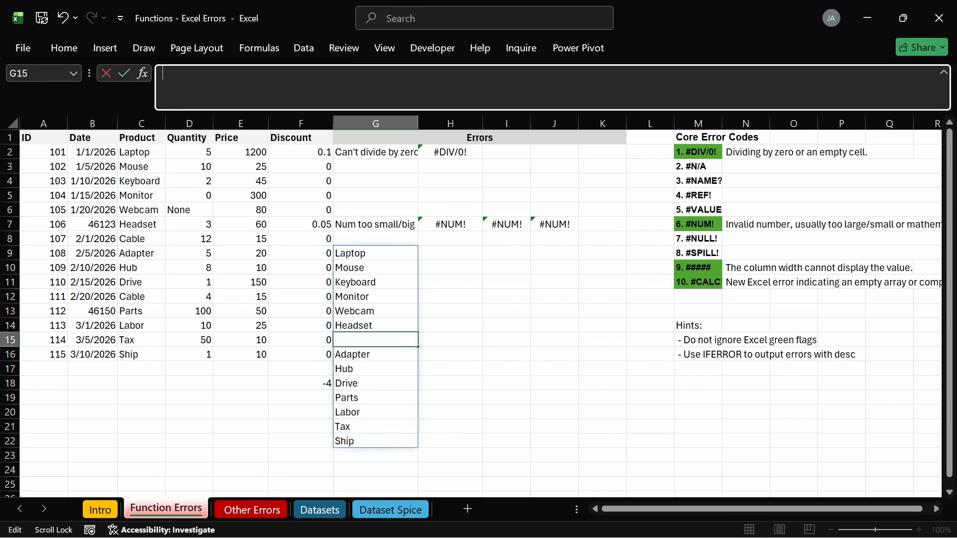
{"action": "left_click", "coordinate": [243, 468]}
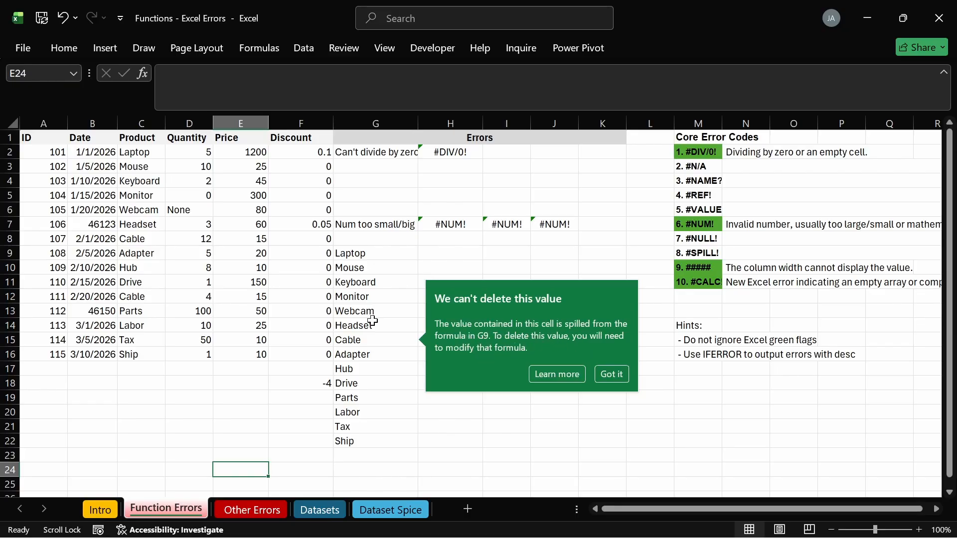
{"action": "left_click", "coordinate": [367, 368]}
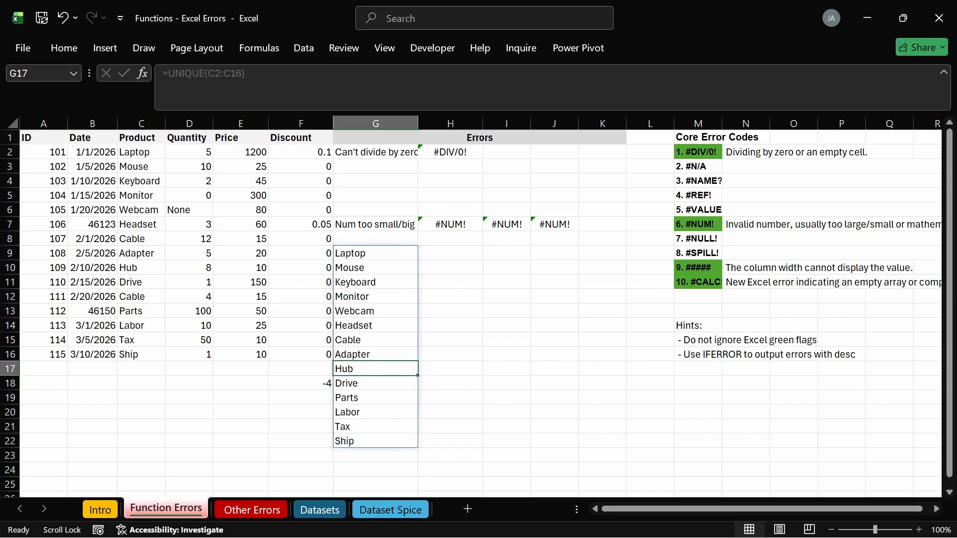
{"action": "left_click", "coordinate": [368, 254]}
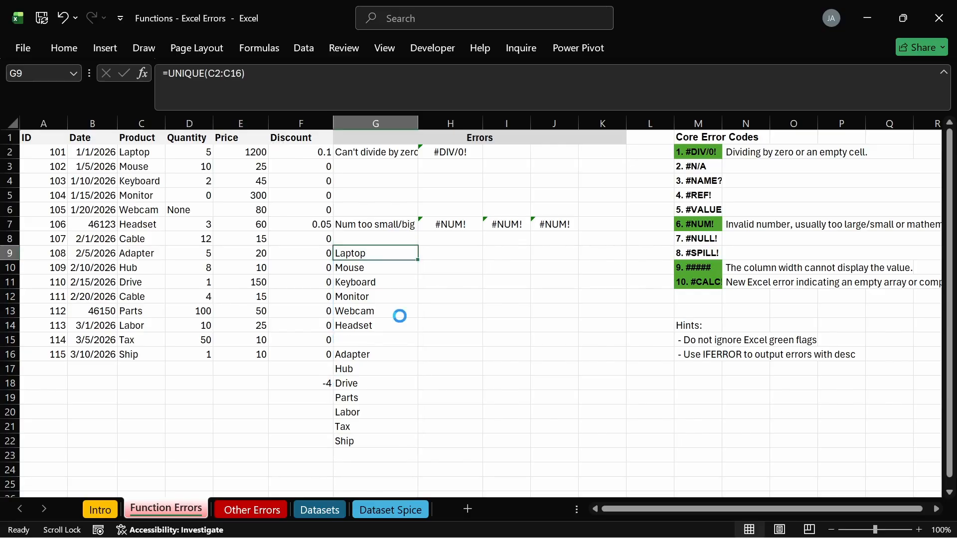
Undo the G15 edit and the deletion of the FILTER formula in G11, and recheck the formula in G9.
{"action": "key", "text": "ctrl+z"}
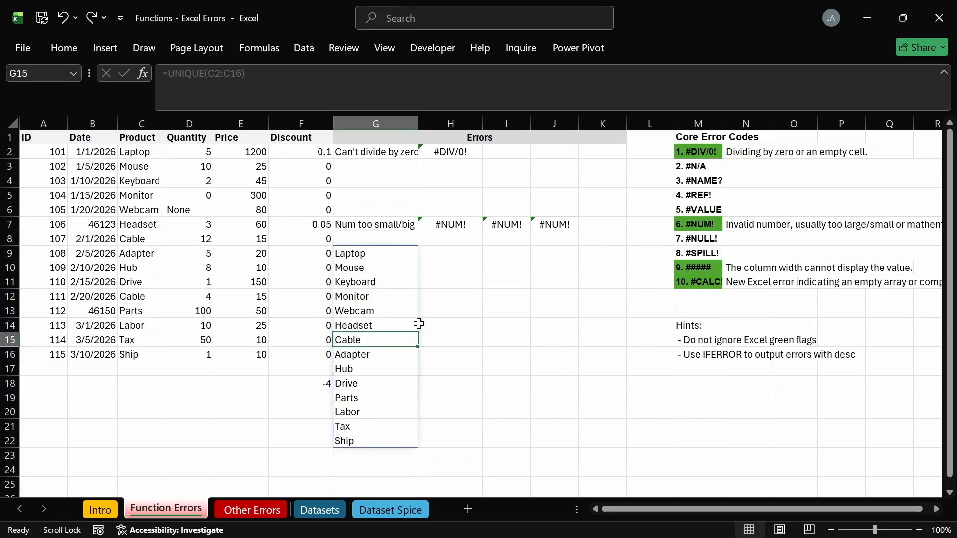
{"action": "key", "text": "ctrl+z"}
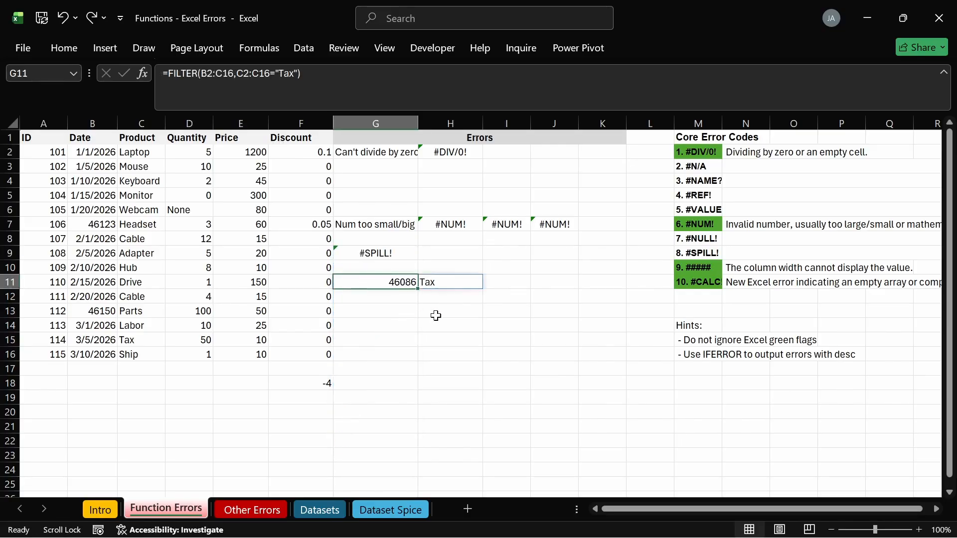
{"action": "left_click", "coordinate": [436, 321]}
{"action": "left_click", "coordinate": [408, 284]}
{"action": "left_click", "coordinate": [378, 259]}
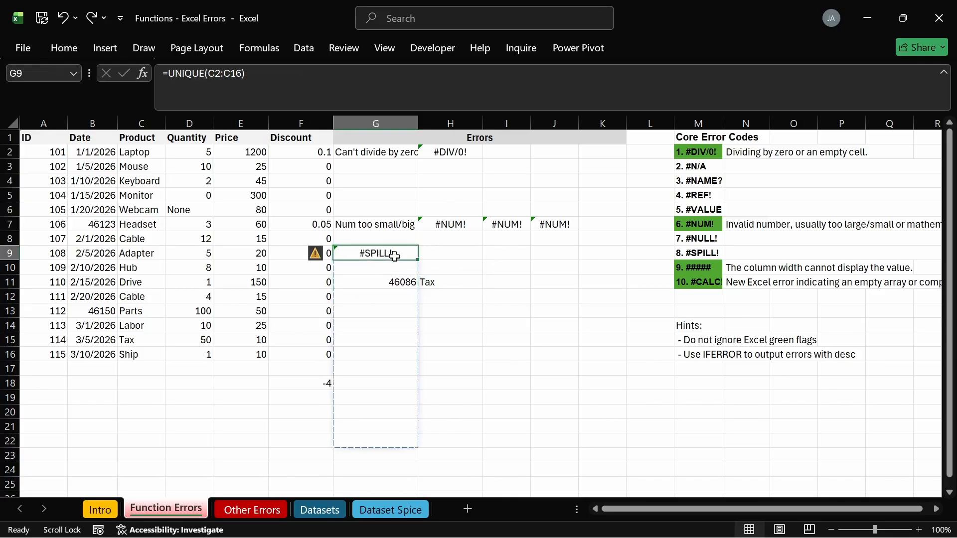
{"action": "left_click", "coordinate": [467, 334]}
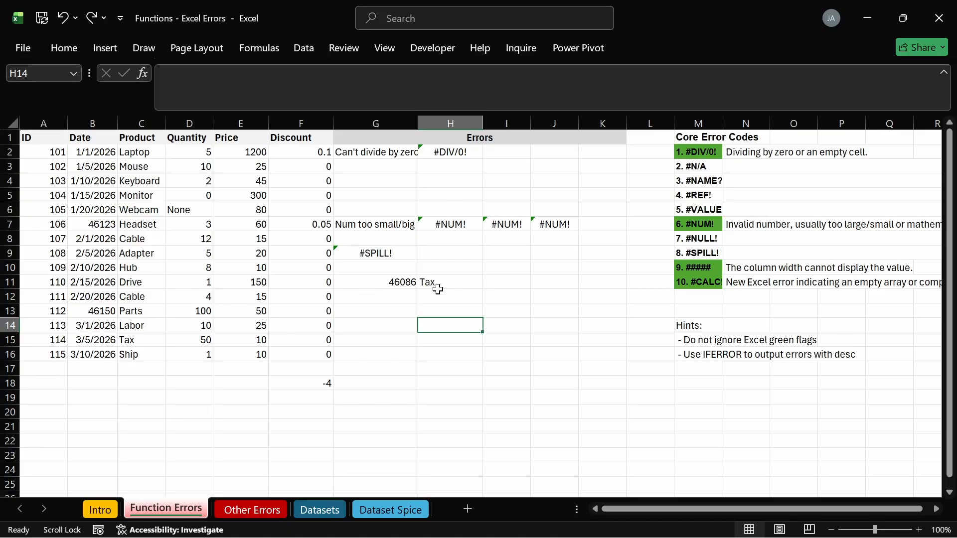
Apply the black font color to the #SPILL! description in N9 and fill its label in M9 green.
{"action": "left_click", "coordinate": [731, 254]}
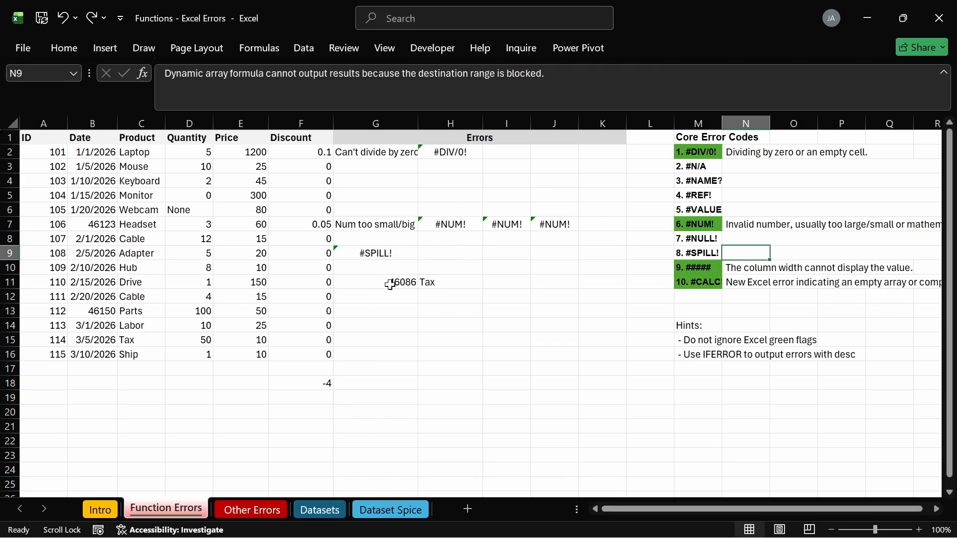
{"action": "left_click", "coordinate": [50, 46]}
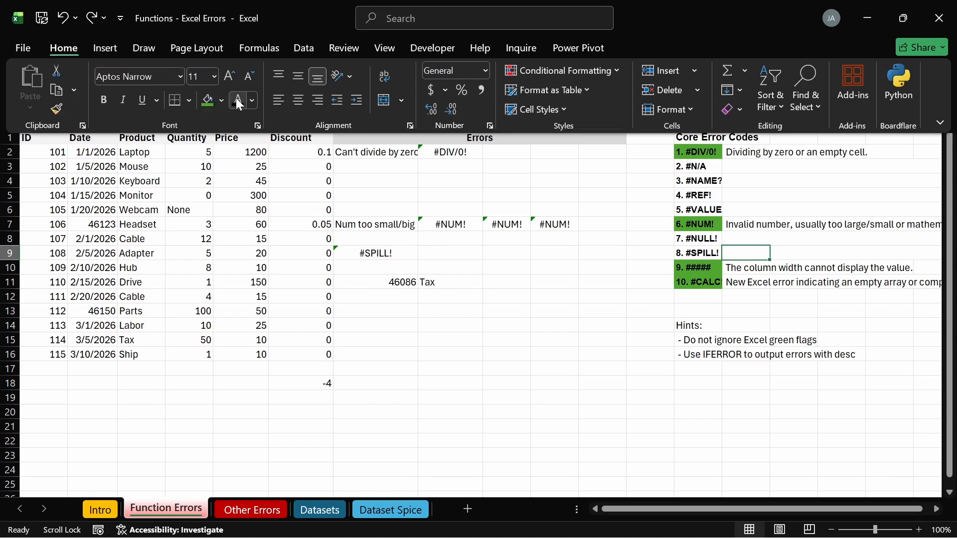
{"action": "left_click", "coordinate": [236, 100]}
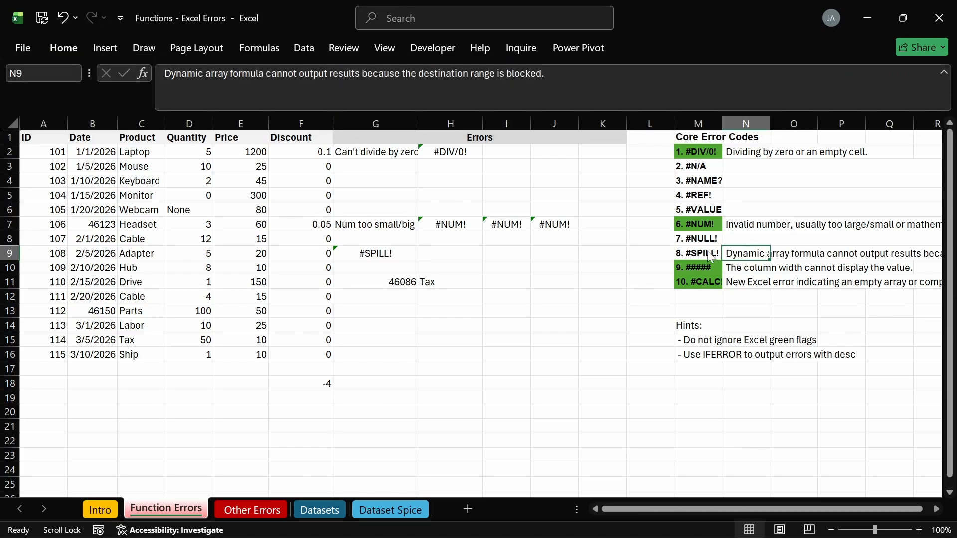
{"action": "left_click", "coordinate": [698, 252]}
{"action": "left_click", "coordinate": [67, 48]}
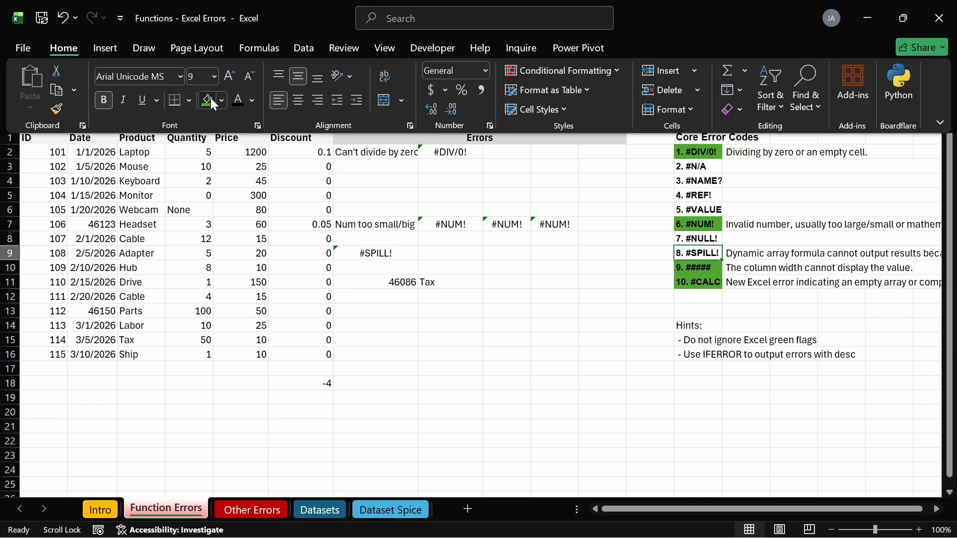
{"action": "left_click", "coordinate": [341, 339]}
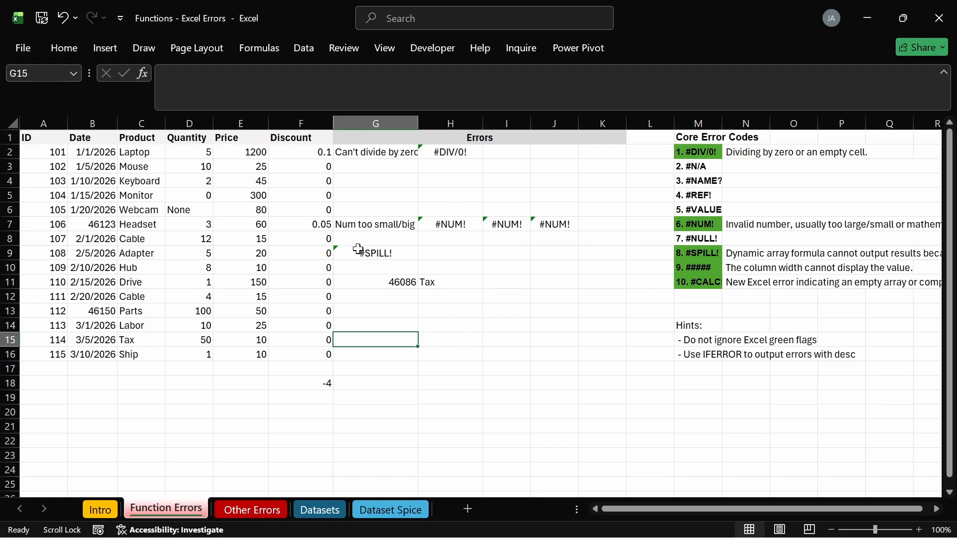
Review the #NUM! examples in row 7 and the remaining entries in the core error code list.
{"action": "left_click", "coordinate": [402, 196]}
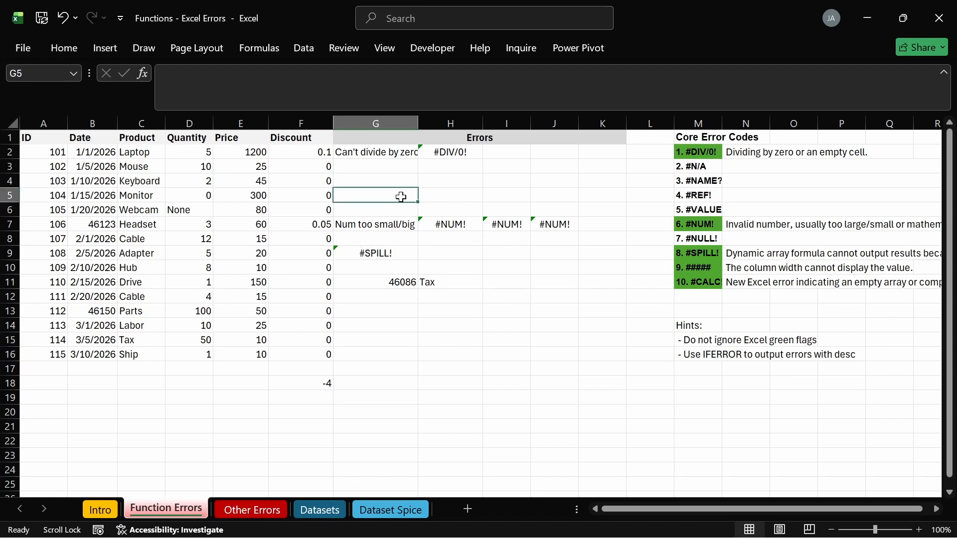
{"action": "left_click", "coordinate": [552, 227]}
{"action": "left_click", "coordinate": [401, 226]}
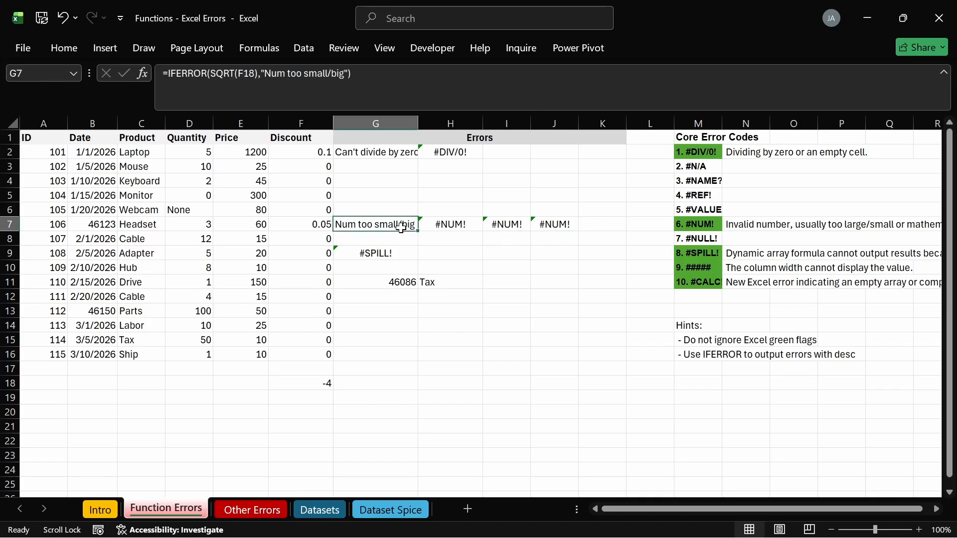
{"action": "left_click", "coordinate": [377, 167]}
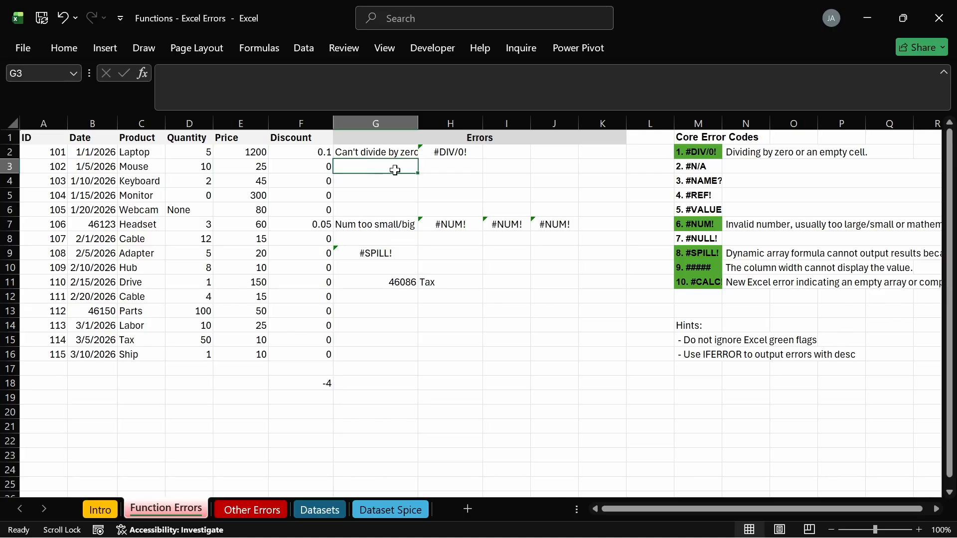
{"action": "left_click", "coordinate": [441, 166]}
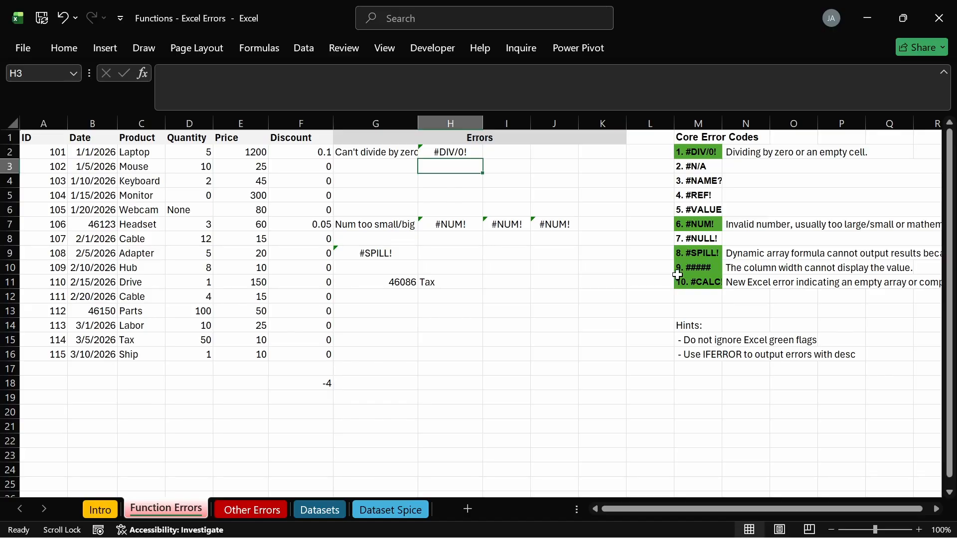
{"action": "left_click", "coordinate": [680, 210]}
{"action": "left_click", "coordinate": [548, 262]}
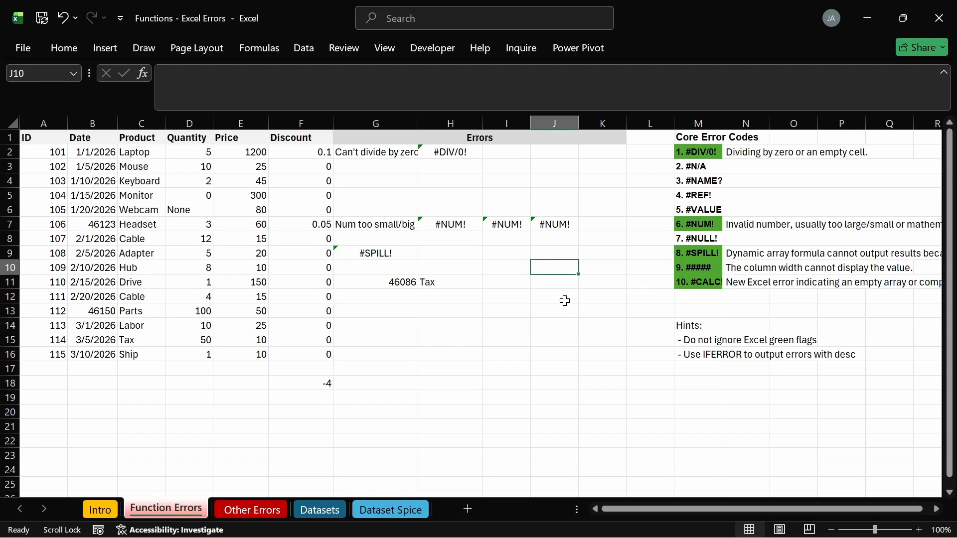
Enter the formula =D6*E6 in G6 to multiply the Webcam row's text quantity by its price.
{"action": "left_click", "coordinate": [388, 206]}
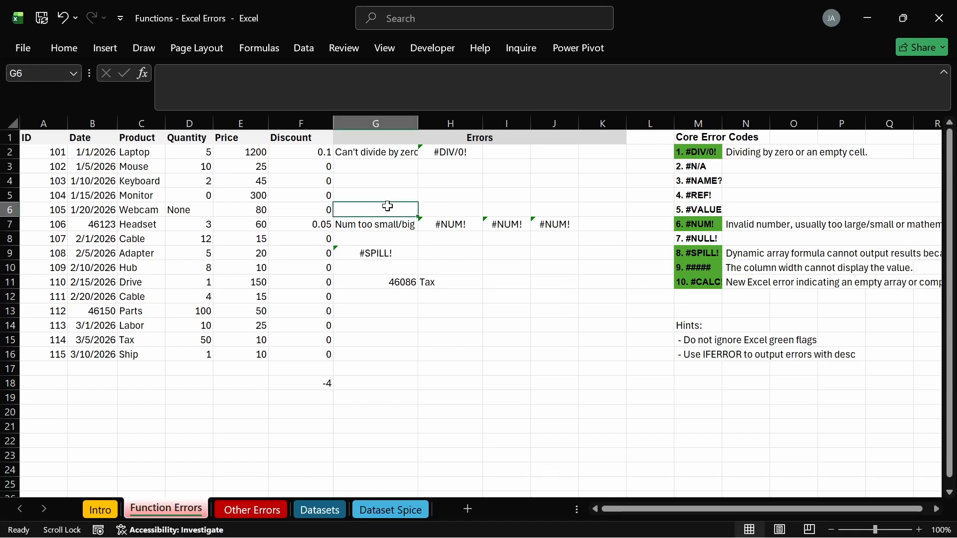
{"action": "type", "text": "="}
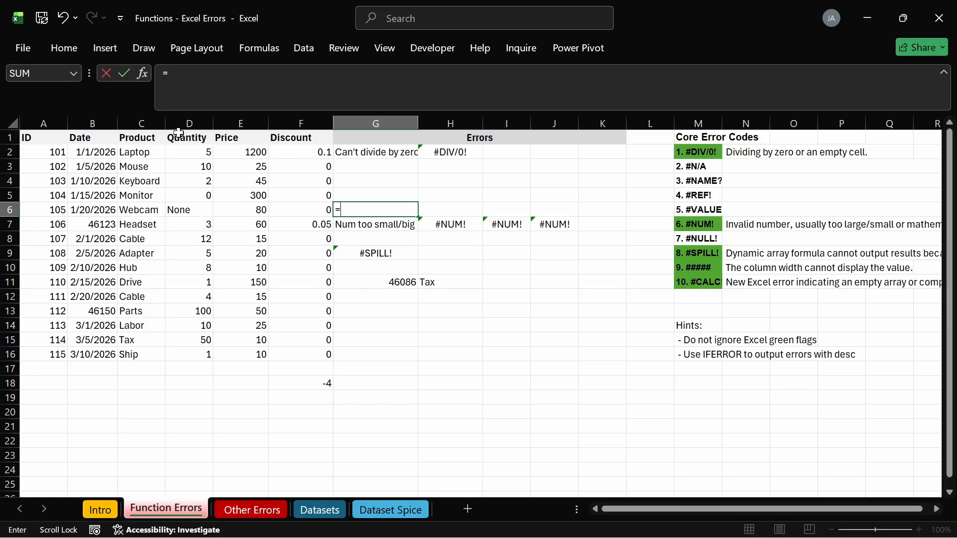
{"action": "left_click", "coordinate": [202, 221]}
{"action": "left_click", "coordinate": [199, 209]}
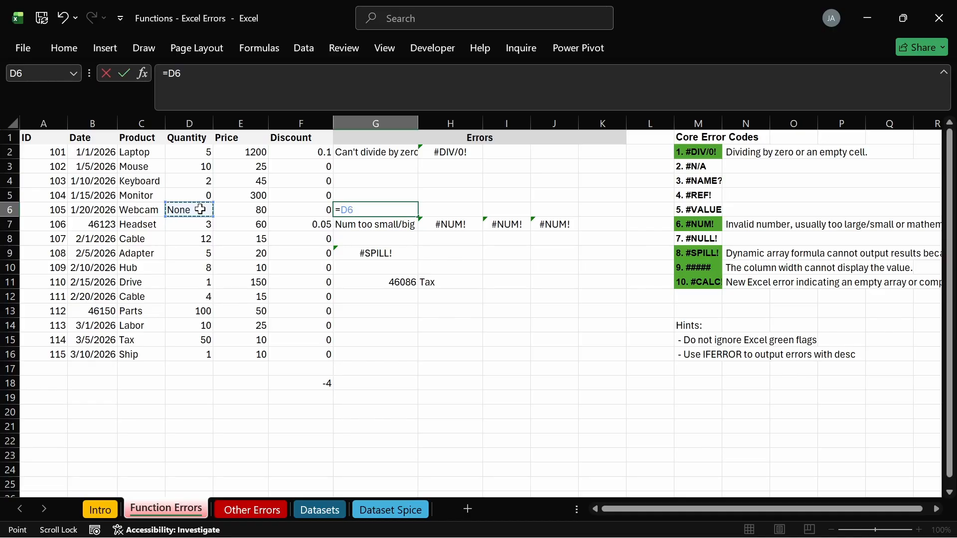
{"action": "type", "text": "*"}
{"action": "left_click", "coordinate": [247, 211]}
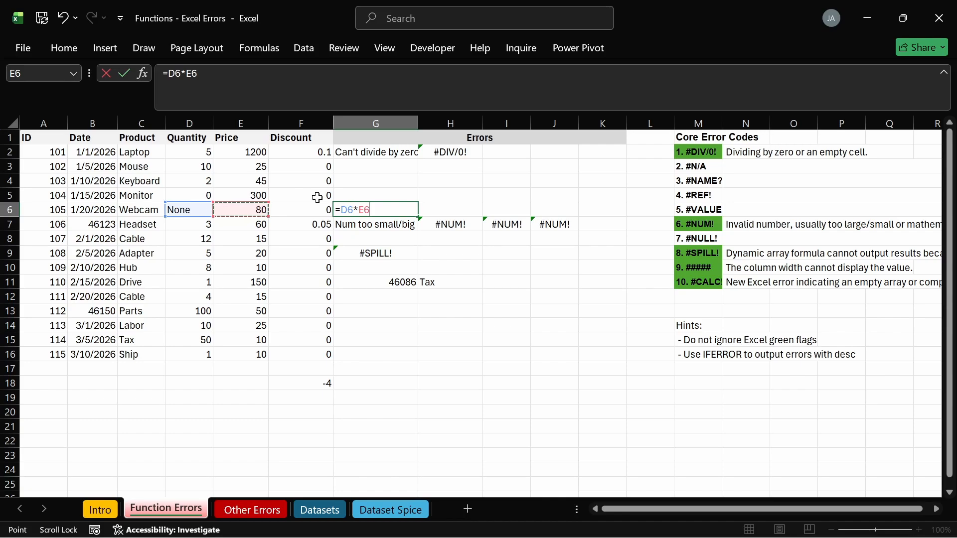
{"action": "key", "text": "Return"}
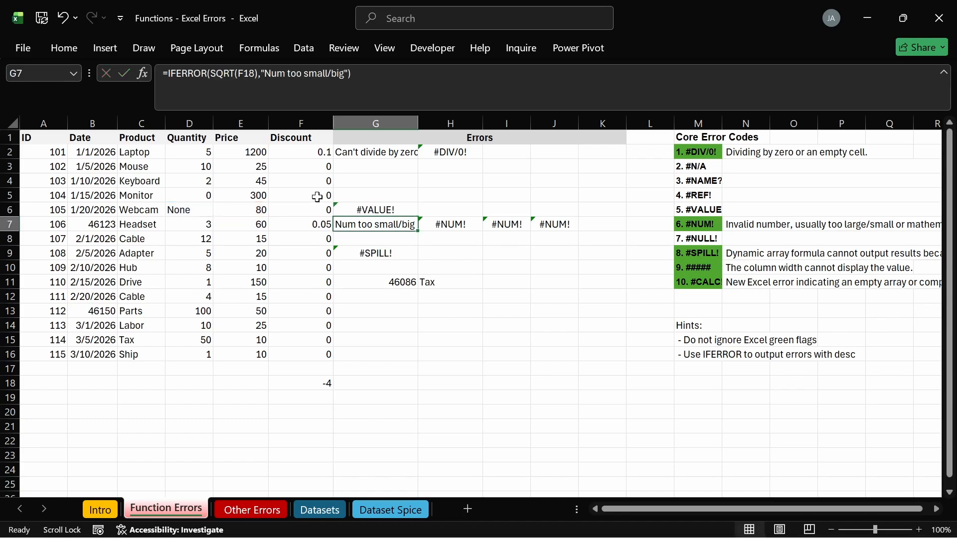
Wrap the G6 formula in IFERROR with the fallback text "DataType Mismatch".
{"action": "left_click", "coordinate": [393, 210]}
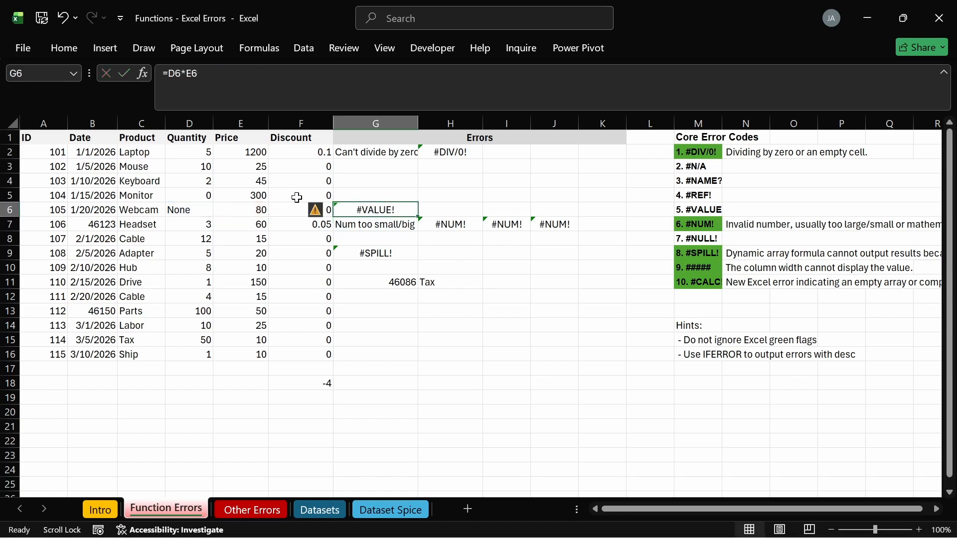
{"action": "left_click", "coordinate": [318, 212]}
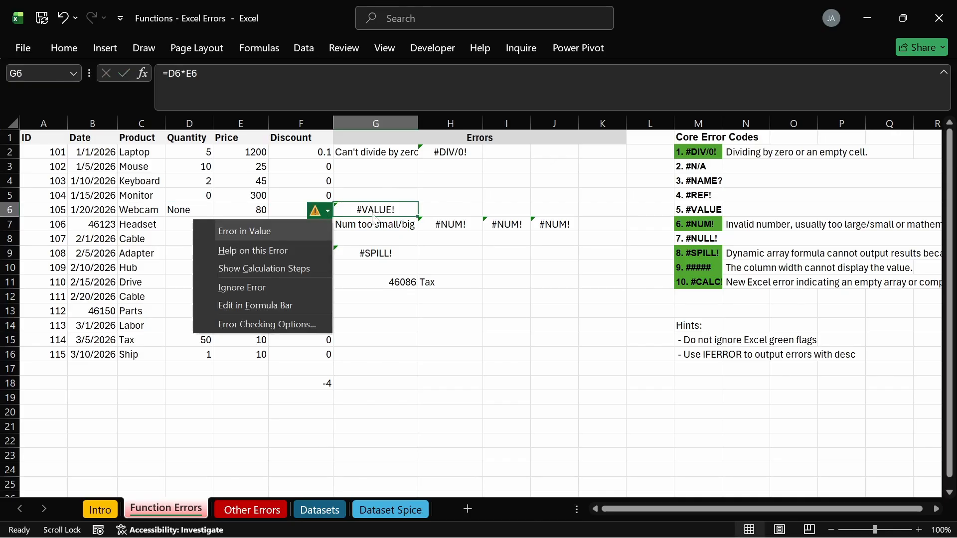
{"action": "double_click", "coordinate": [406, 216]}
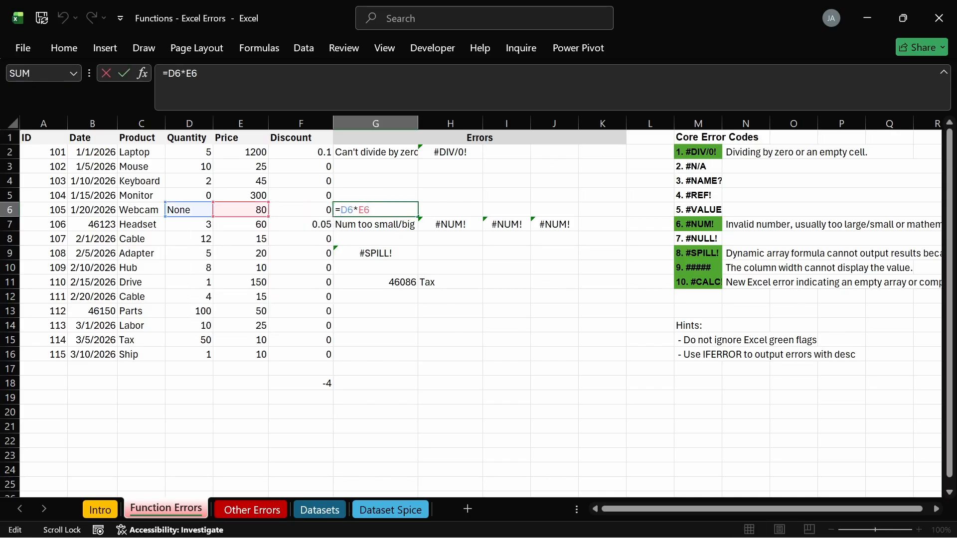
{"action": "type", "text": "IFE"}
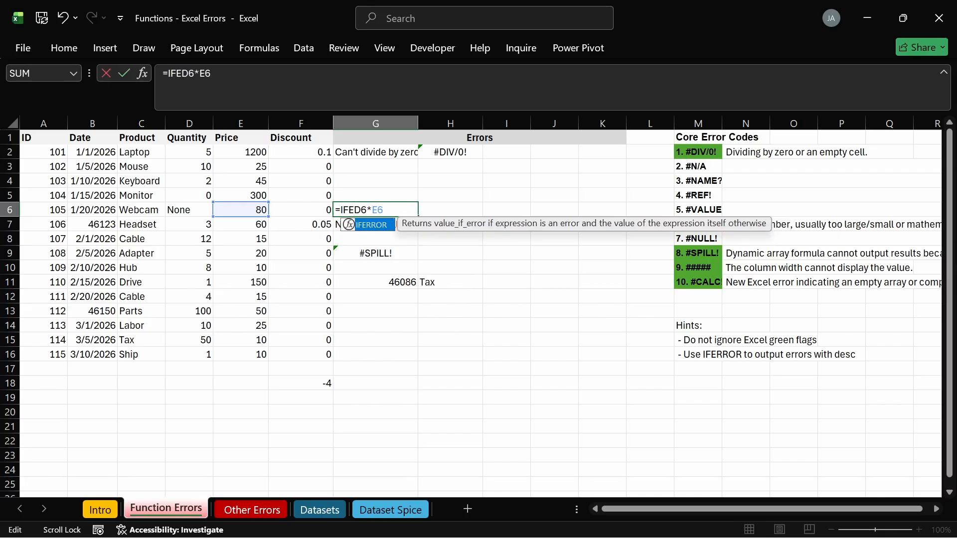
{"action": "key", "text": "Tab"}
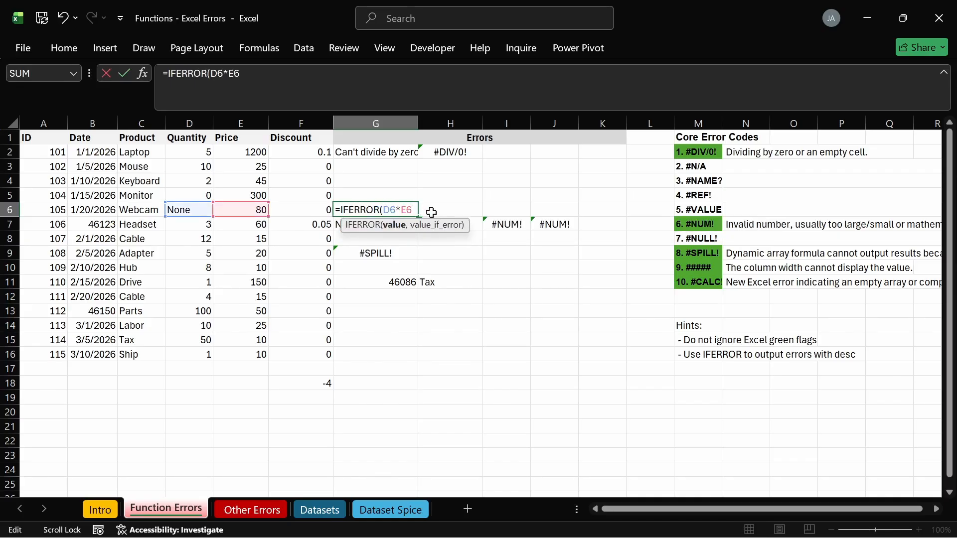
{"action": "type", "text": ", \"mIS"}
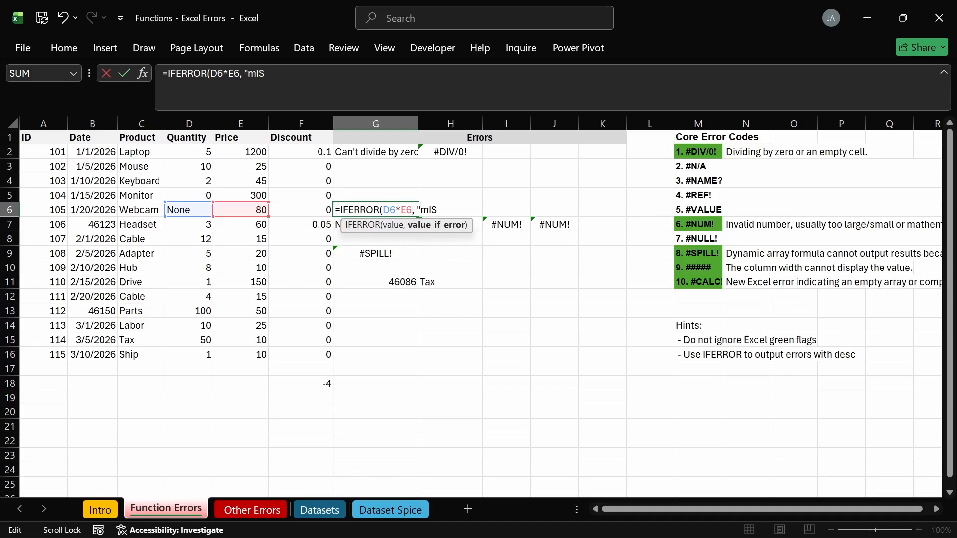
{"action": "key", "text": "BackSpace"}
{"action": "key", "text": "BackSpace"}
{"action": "key", "text": "BackSpace"}
{"action": "type", "text": "DataType"}
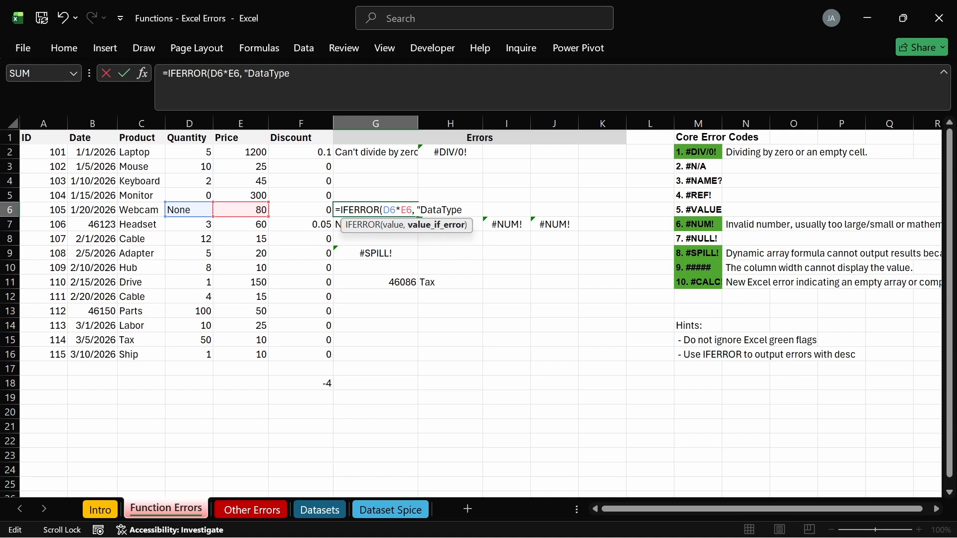
{"action": "type", "text": " Mismatch\""}
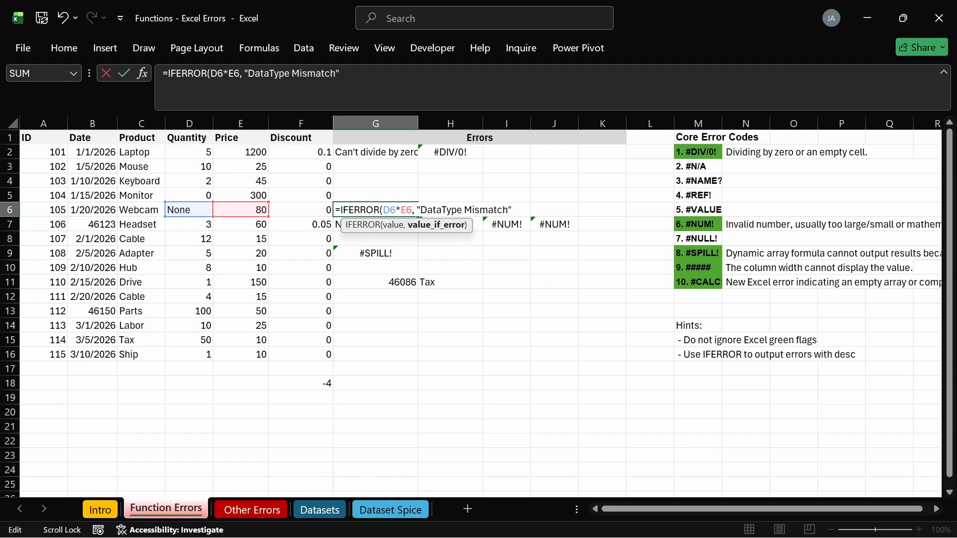
{"action": "type", "text": ")"}
{"action": "key", "text": "Return"}
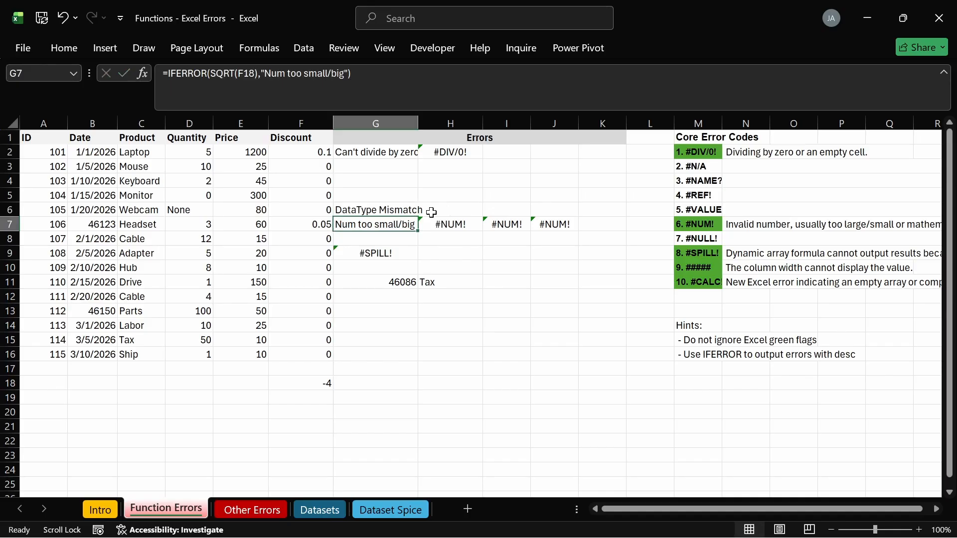
Autofit the width of column G and recheck the IFERROR formula in G6.
{"action": "double_click", "coordinate": [417, 123]}
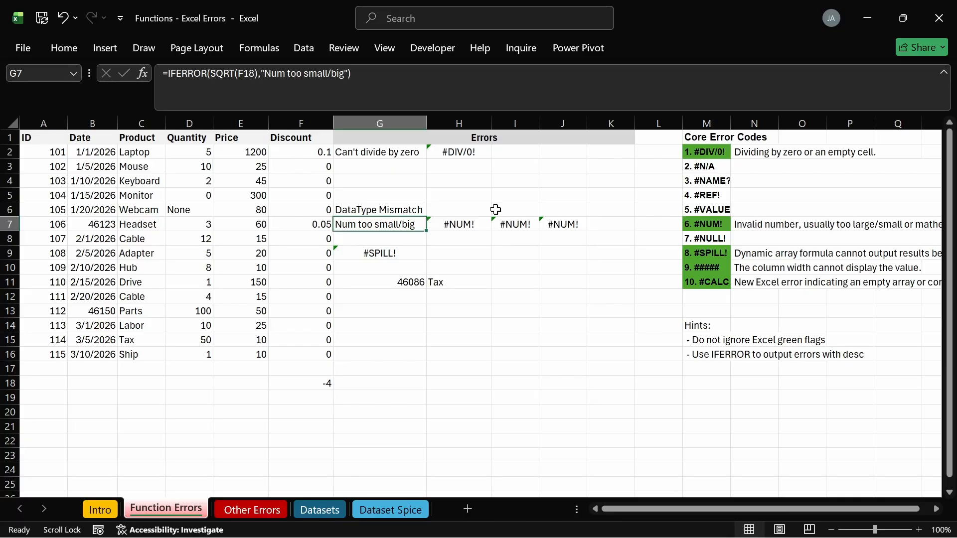
{"action": "double_click", "coordinate": [373, 210]}
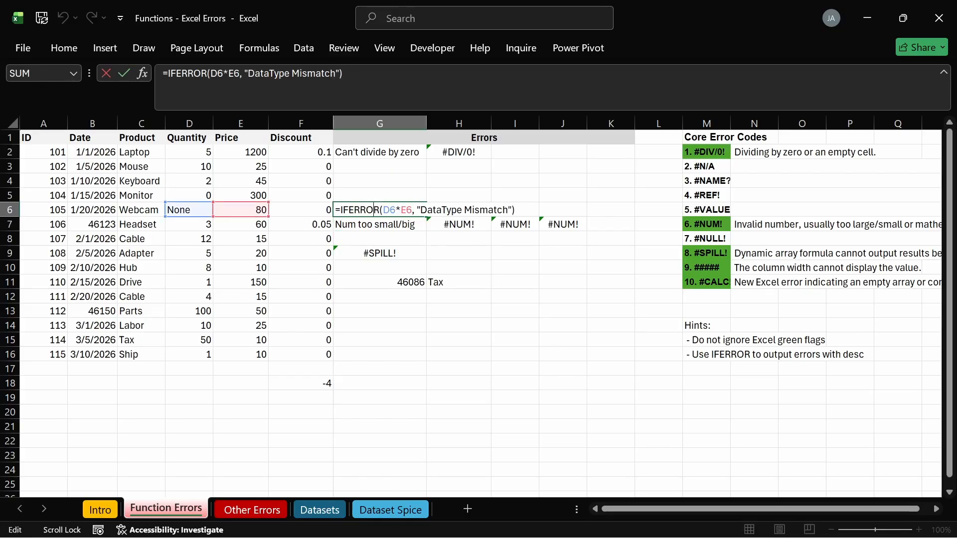
{"action": "key", "text": "Return"}
{"action": "left_click", "coordinate": [359, 211]}
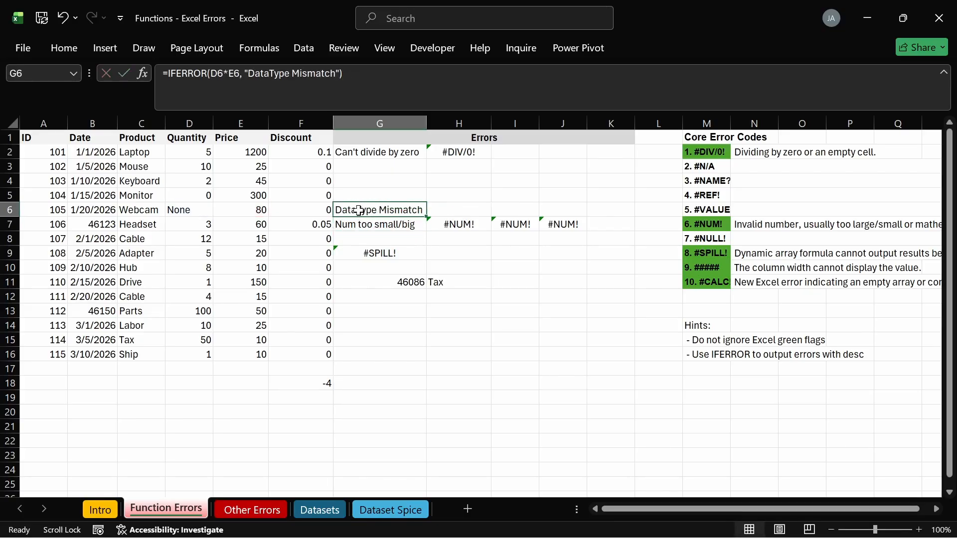
Strip the IFERROR wrapper and its fallback text from G6, leaving =D6*E6.
{"action": "double_click", "coordinate": [359, 211]}
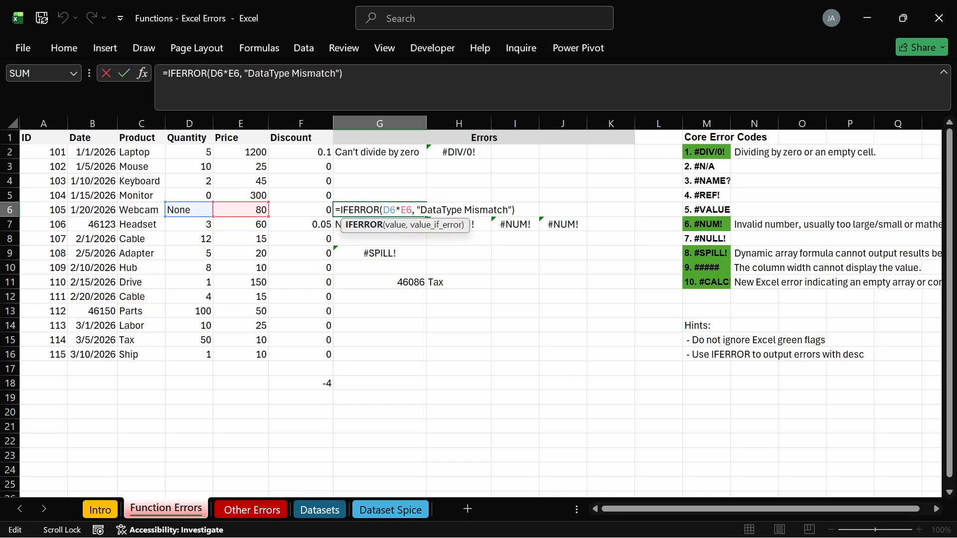
{"action": "left_click_drag", "start_coordinate": [383, 210], "coordinate": [342, 210]}
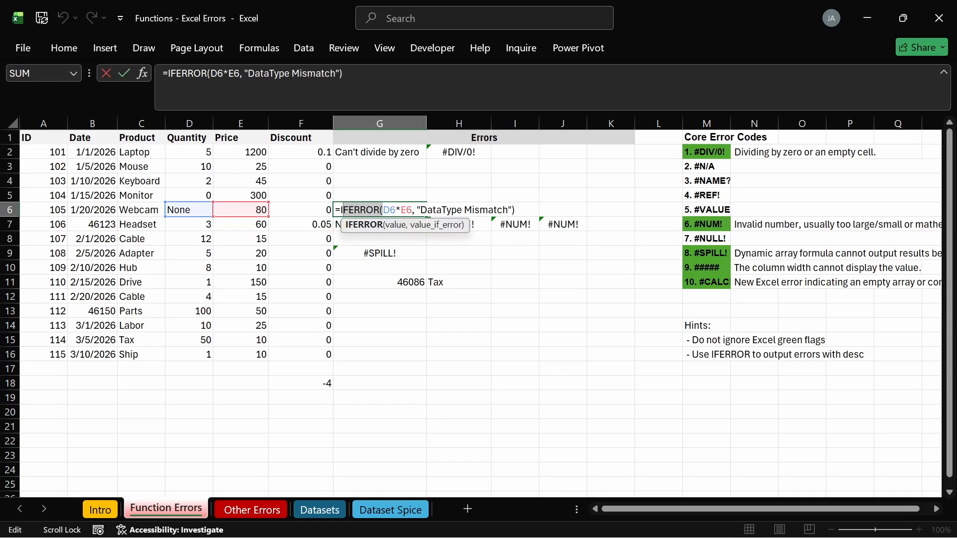
{"action": "key", "text": "BackSpace"}
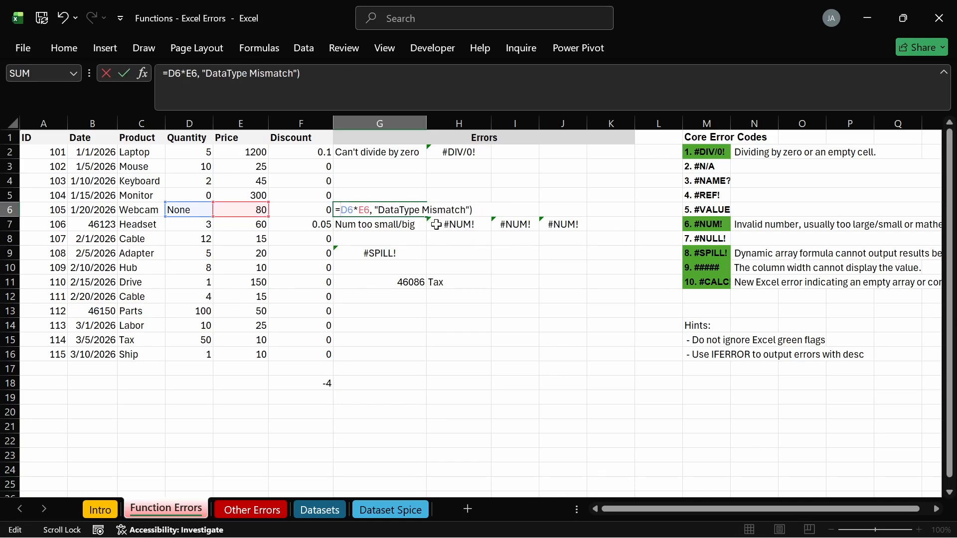
{"action": "left_click_drag", "start_coordinate": [370, 210], "coordinate": [473, 210]}
{"action": "key", "text": "BackSpace"}
{"action": "key", "text": "Return"}
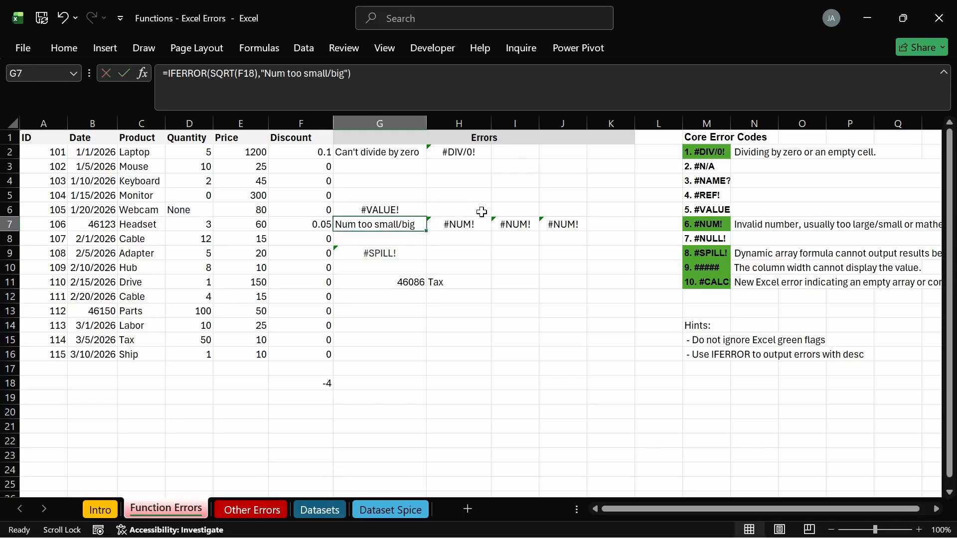
Inspect the calculation steps of the G6 formula with Evaluate Formula, reopening the evaluation once before closing it.
{"action": "scroll", "coordinate": [343, 207], "scroll_direction": "down", "scroll_amount": 1}
{"action": "left_click", "coordinate": [338, 164]}
{"action": "left_click", "coordinate": [322, 167]}
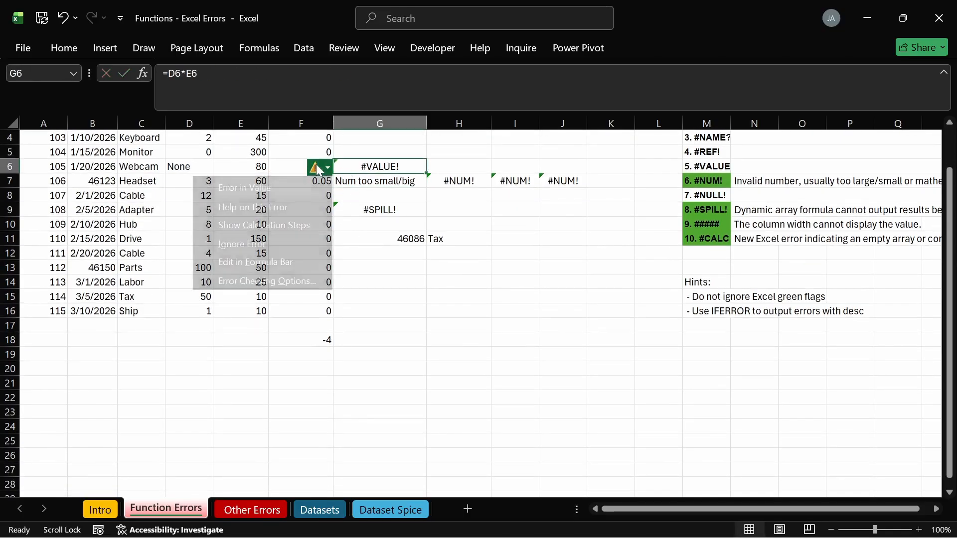
{"action": "left_click", "coordinate": [277, 228]}
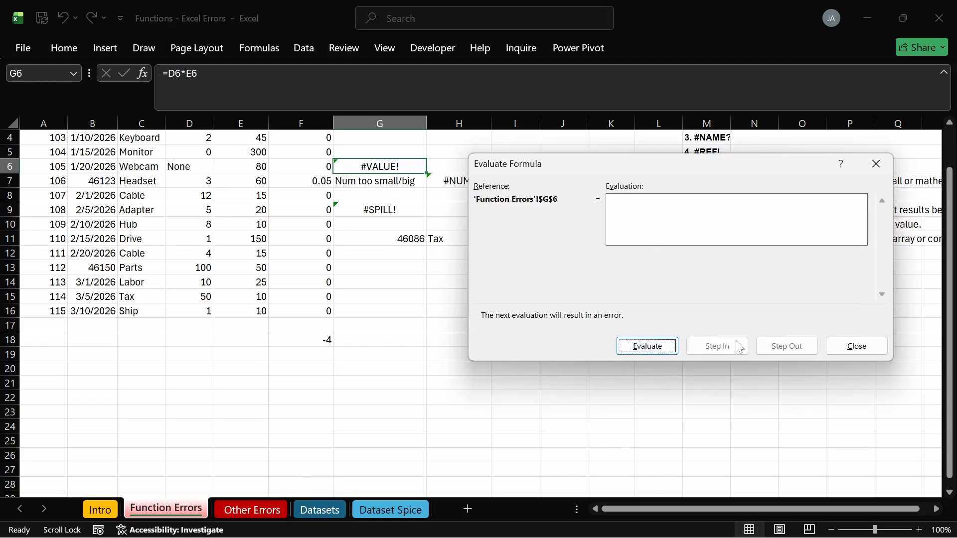
{"action": "left_click", "coordinate": [647, 346]}
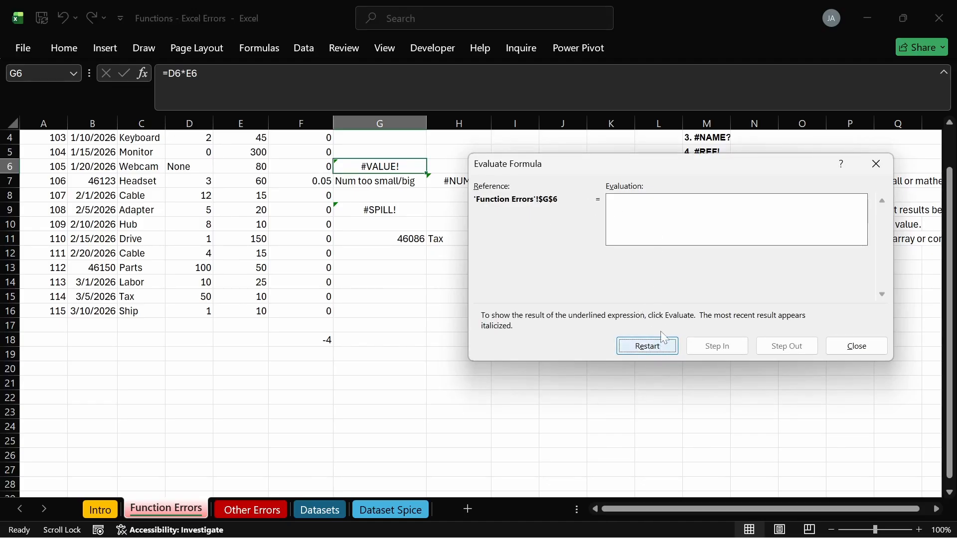
{"action": "left_click", "coordinate": [842, 348]}
{"action": "scroll", "coordinate": [394, 244], "scroll_direction": "up", "scroll_amount": 1}
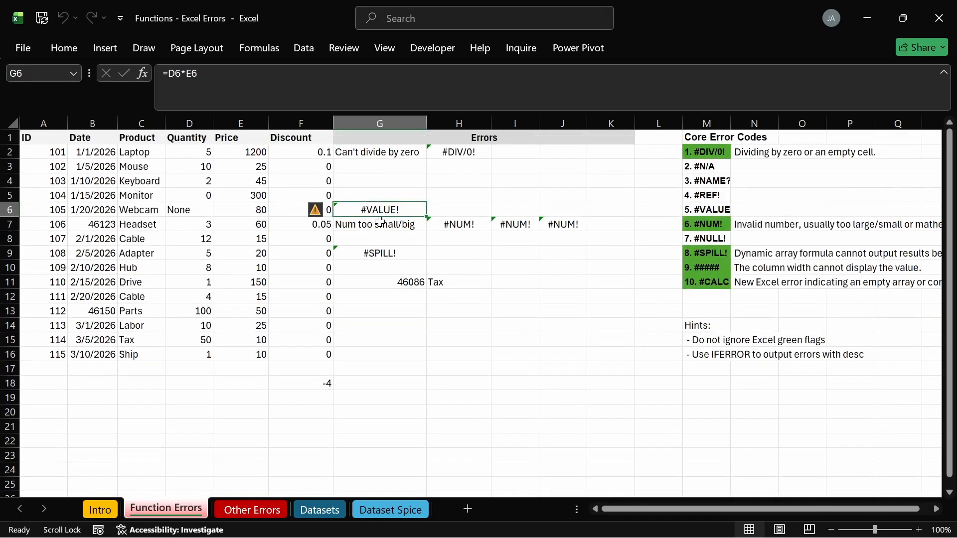
{"action": "left_click", "coordinate": [321, 210]}
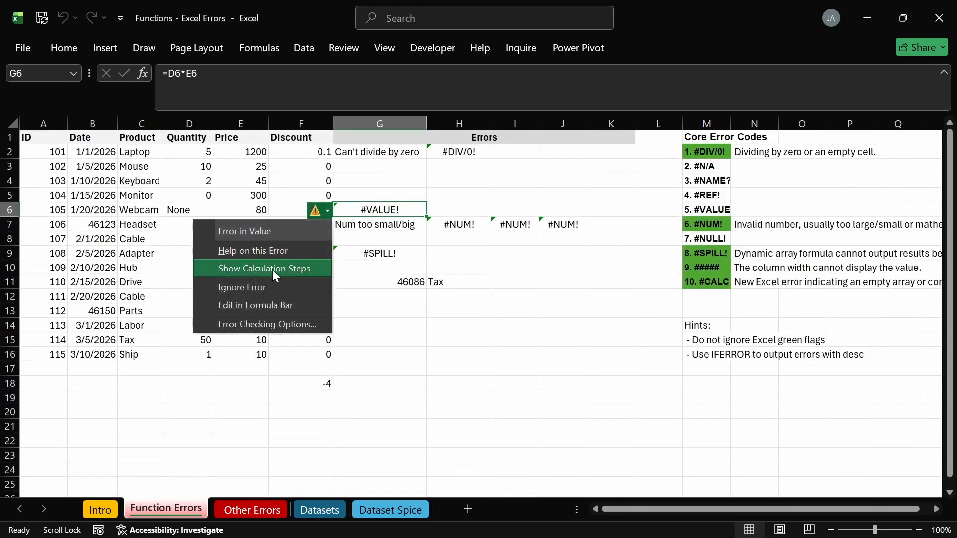
{"action": "key", "text": "Escape"}
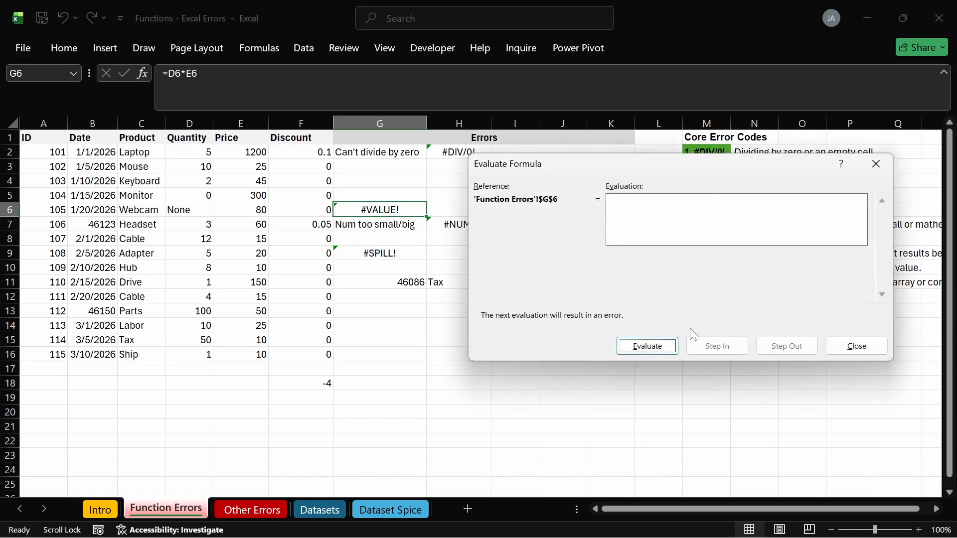
{"action": "left_click", "coordinate": [875, 164]}
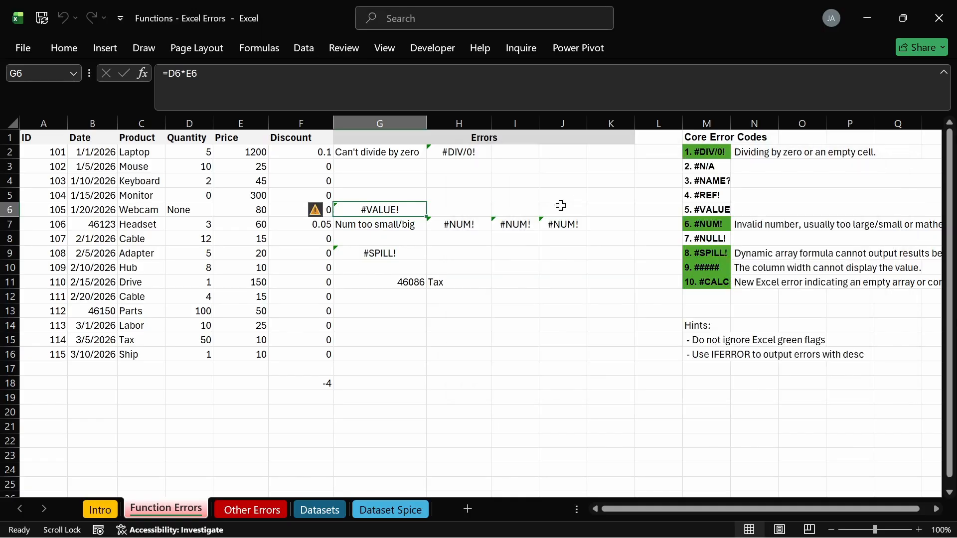
Examine the values behind the D6 and E6 references inside the G6 formula without changing it.
{"action": "double_click", "coordinate": [368, 211]}
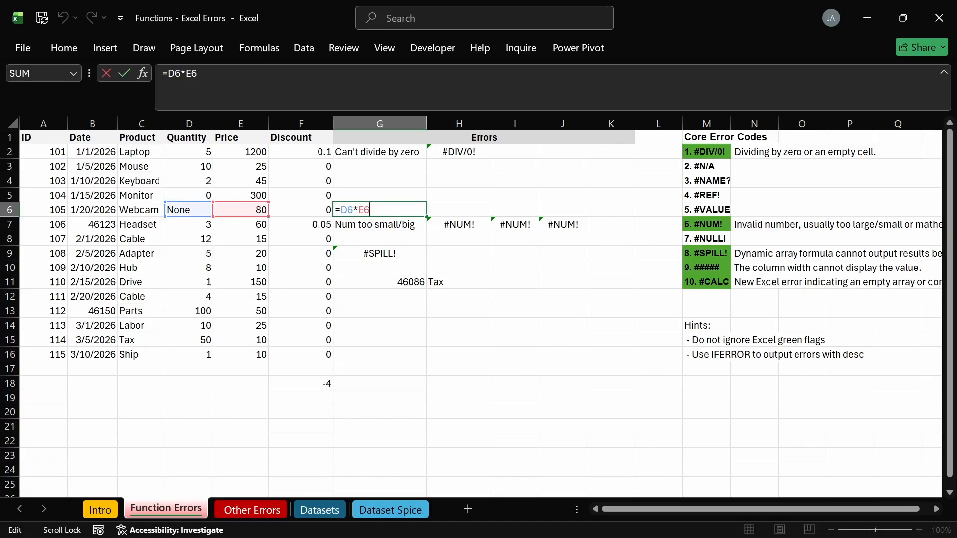
{"action": "double_click", "coordinate": [347, 210]}
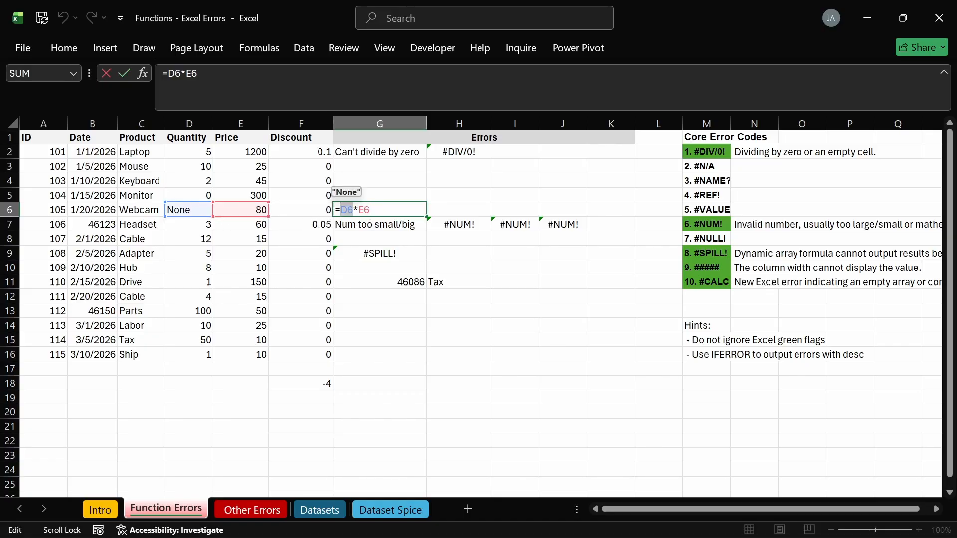
{"action": "left_click", "coordinate": [352, 210]}
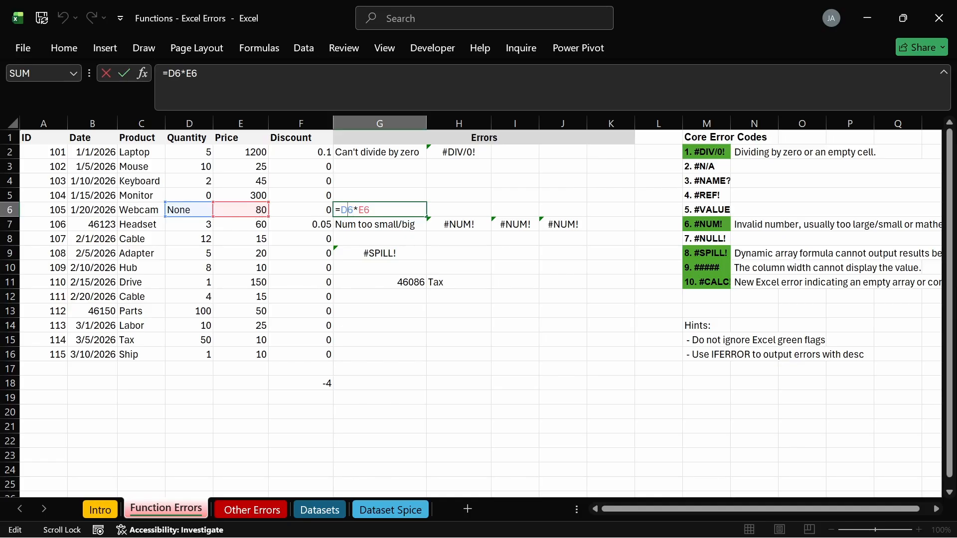
{"action": "key", "text": "shift+Left"}
{"action": "key", "text": "shift+Left"}
{"action": "key", "text": "Right"}
{"action": "key", "text": "Right"}
{"action": "key", "text": "shift+Right"}
{"action": "key", "text": "shift+Right"}
{"action": "mouse_move", "coordinate": [365, 198]}
{"action": "key", "text": "Right"}
{"action": "double_click", "coordinate": [364, 210]}
{"action": "left_click", "coordinate": [378, 210]}
{"action": "key", "text": "Return"}
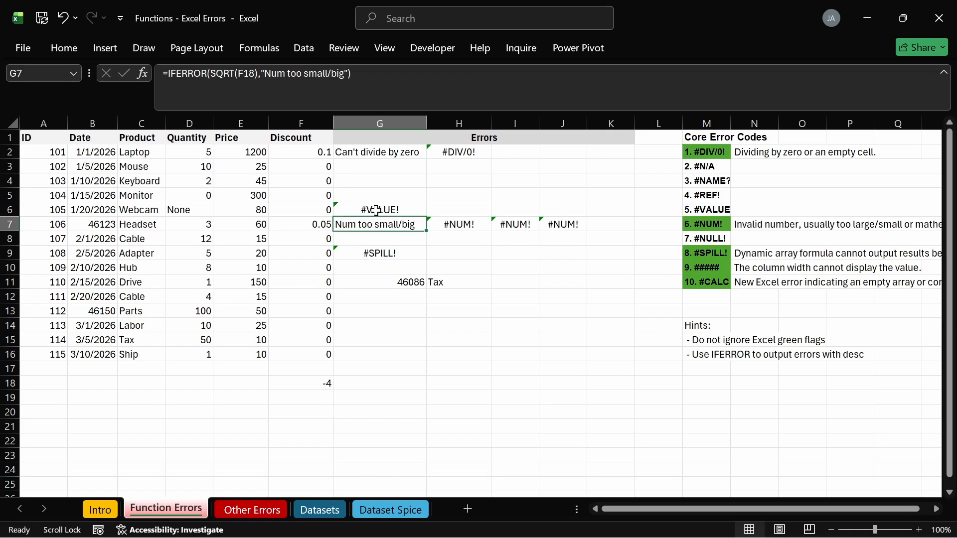
{"action": "left_click", "coordinate": [414, 209]}
{"action": "left_click", "coordinate": [457, 209]}
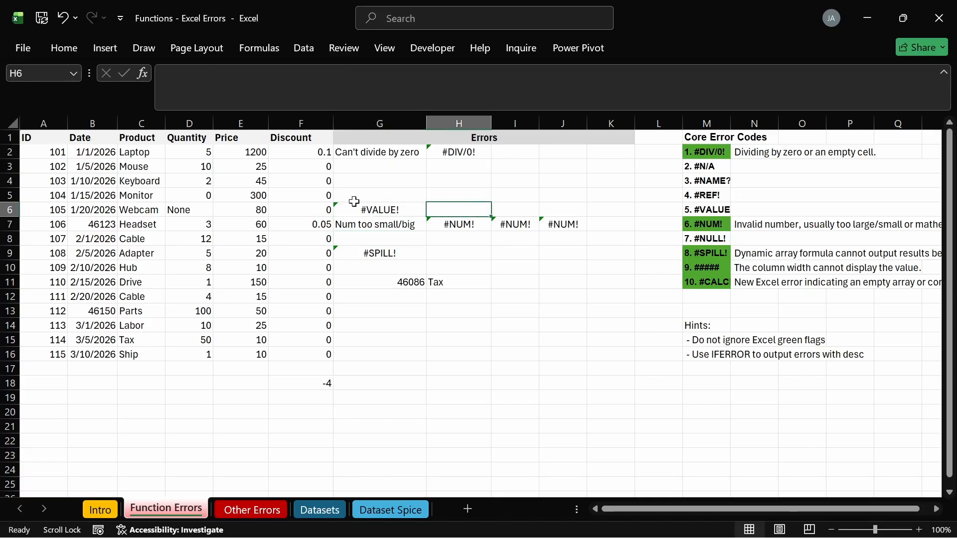
{"action": "left_click_drag", "start_coordinate": [463, 209], "coordinate": [583, 208]}
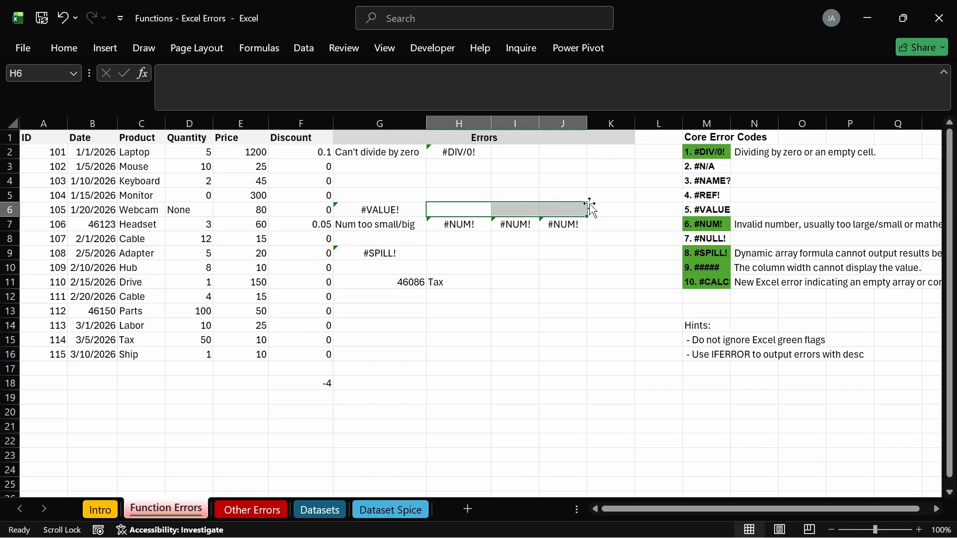
Set the font color of the #VALUE! description in N6 to black.
{"action": "left_click", "coordinate": [700, 211]}
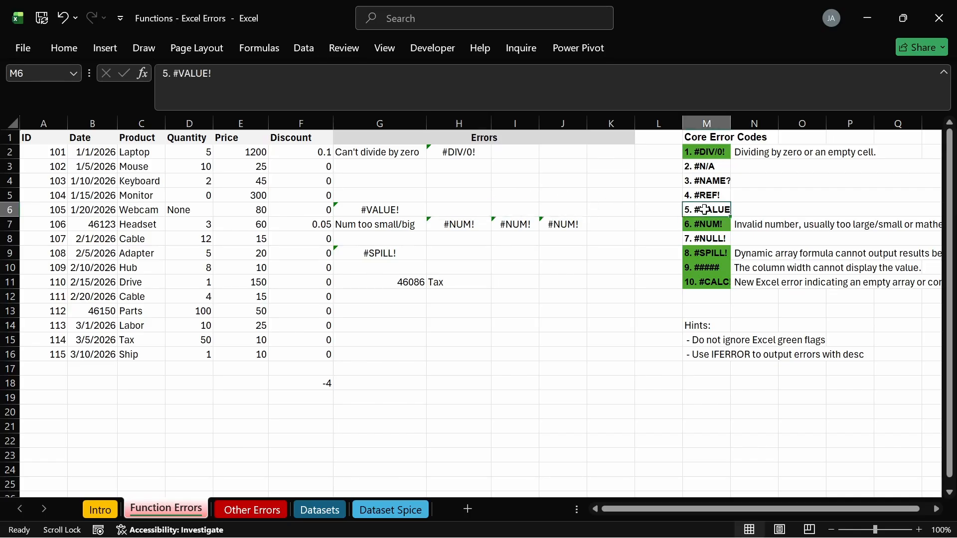
{"action": "left_click", "coordinate": [738, 209]}
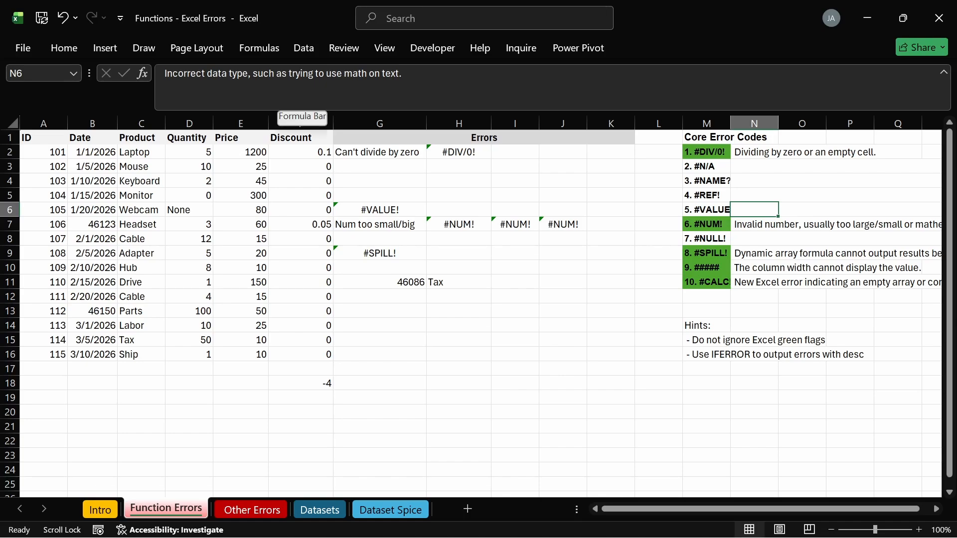
{"action": "left_click", "coordinate": [73, 49]}
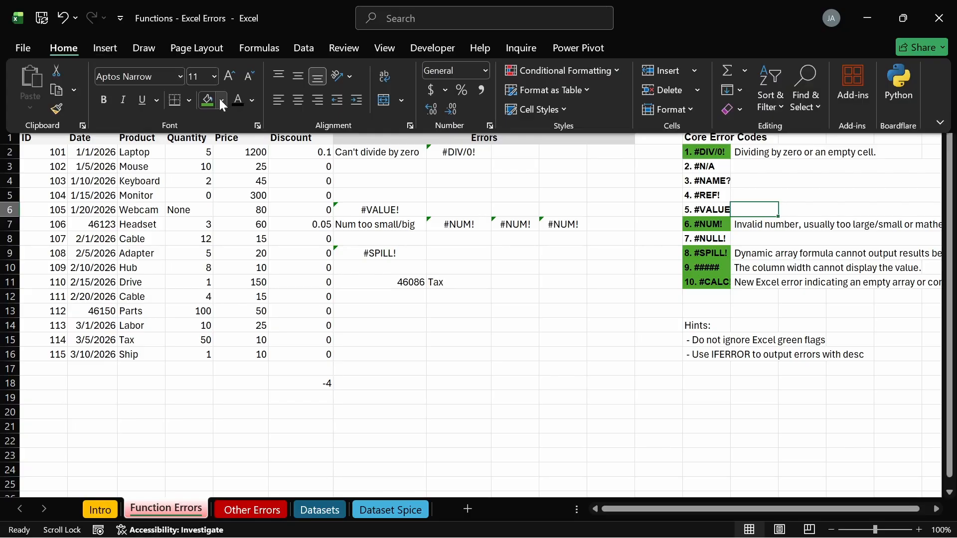
{"action": "key", "text": "ctrl+v"}
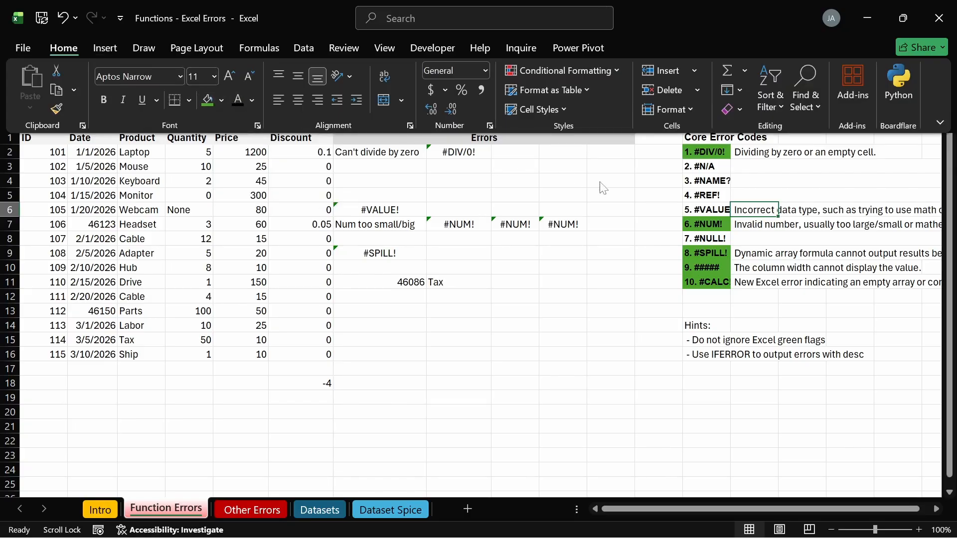
Fill the "5. #VALUE!" cell M6 with green to mark that error code as covered.
{"action": "left_click", "coordinate": [713, 213]}
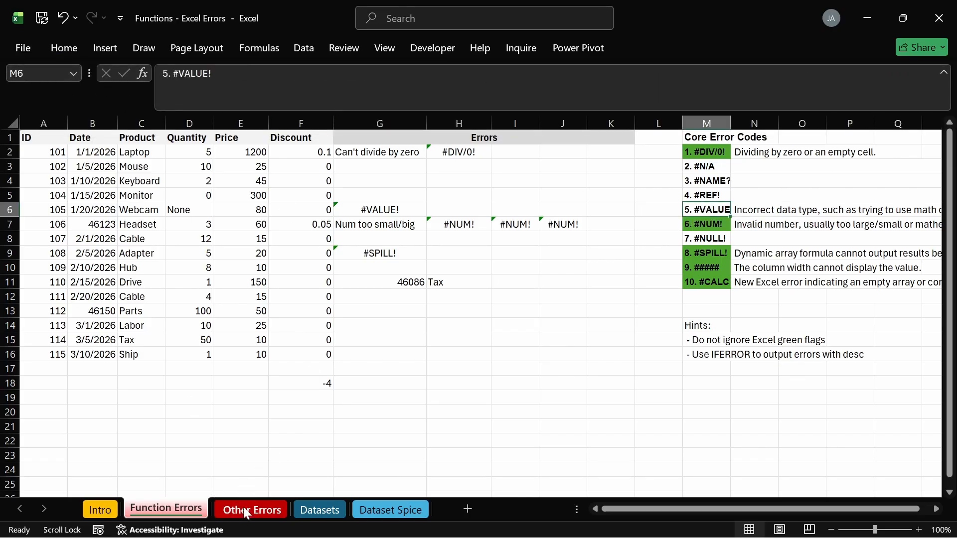
{"action": "left_click", "coordinate": [63, 50]}
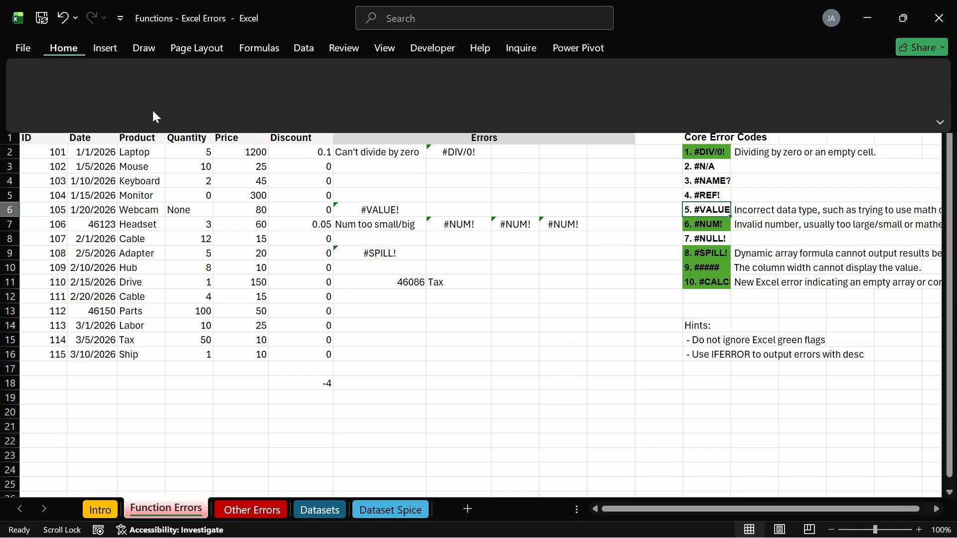
{"action": "left_click", "coordinate": [648, 341]}
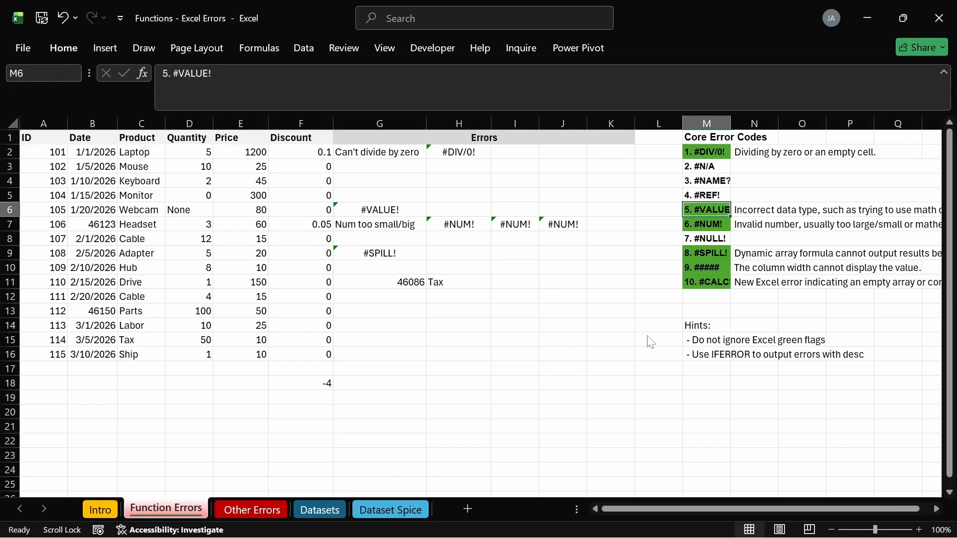
{"action": "left_click", "coordinate": [552, 325]}
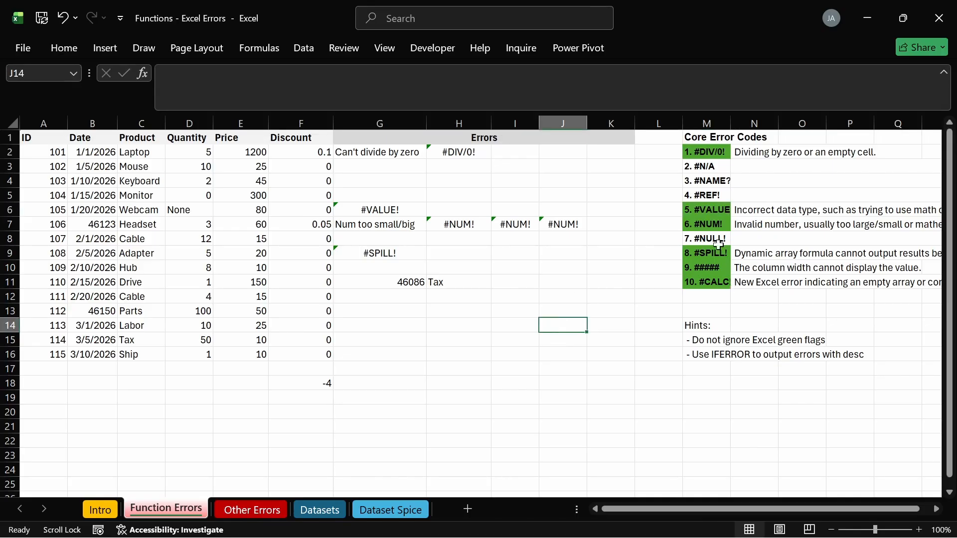
Test the G6 formula by setting the Webcam quantity in D6 to 6, and undo that change.
{"action": "left_click", "coordinate": [710, 195]}
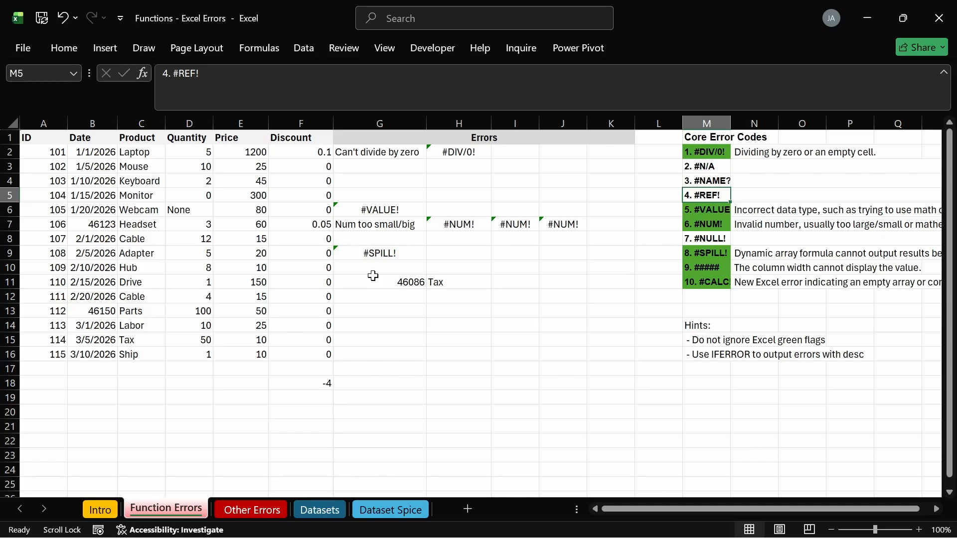
{"action": "left_click", "coordinate": [383, 214]}
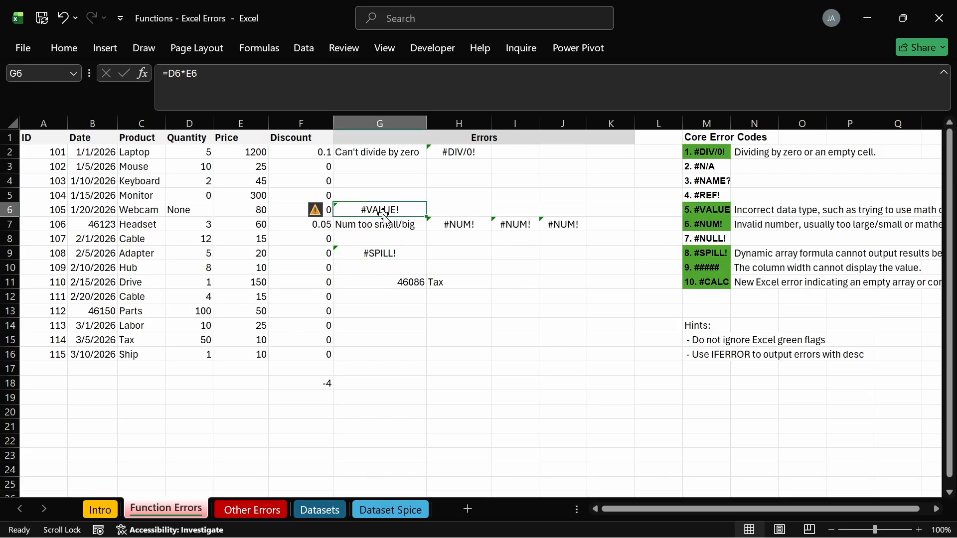
{"action": "left_click", "coordinate": [201, 209]}
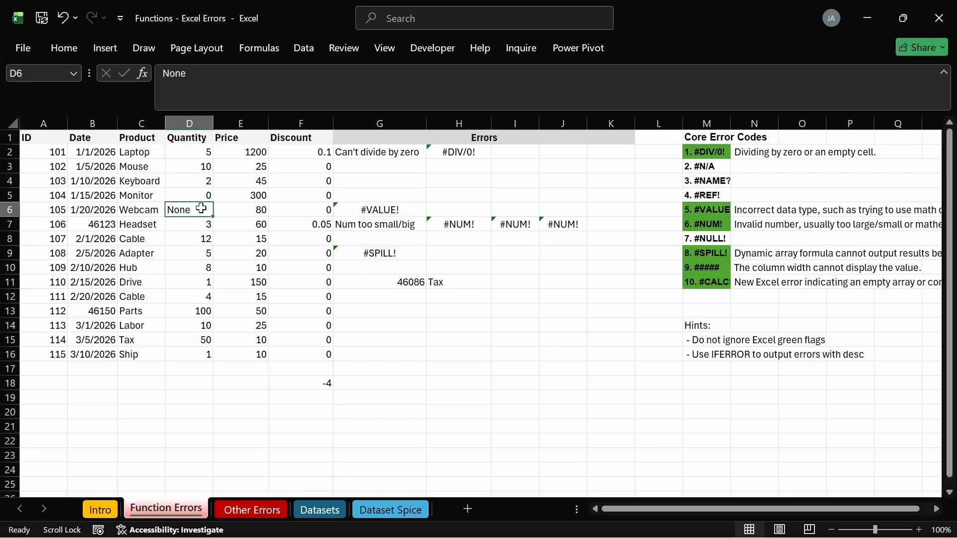
{"action": "type", "text": "6"}
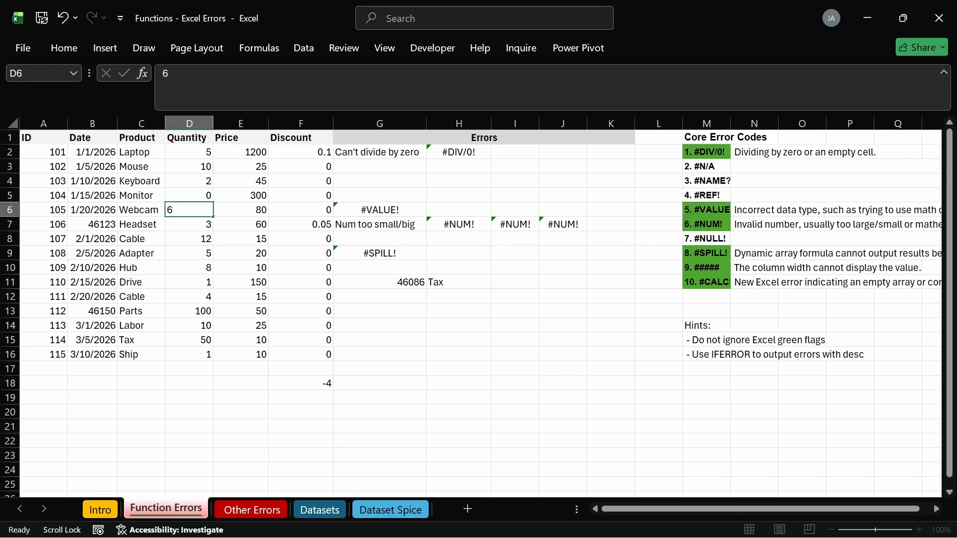
{"action": "key", "text": "Return"}
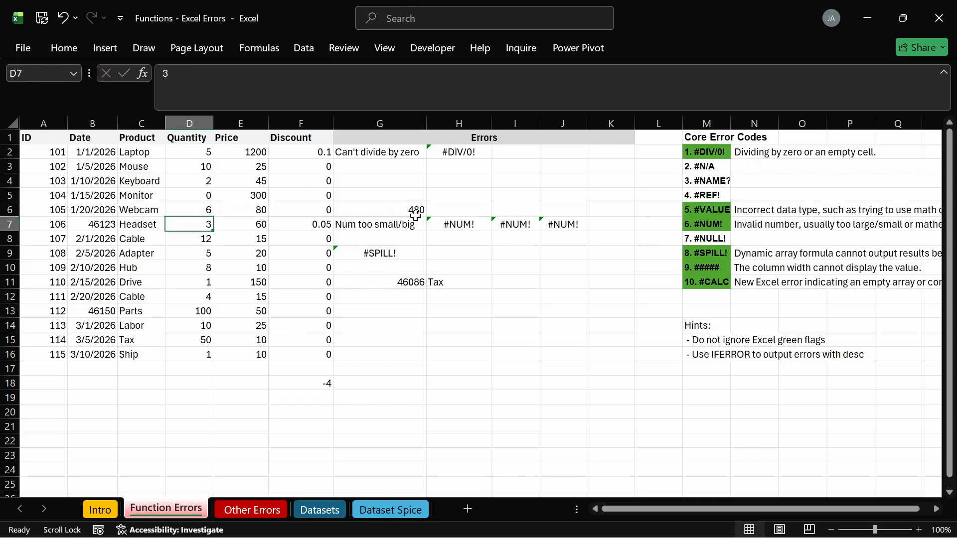
{"action": "key", "text": "ctrl+z"}
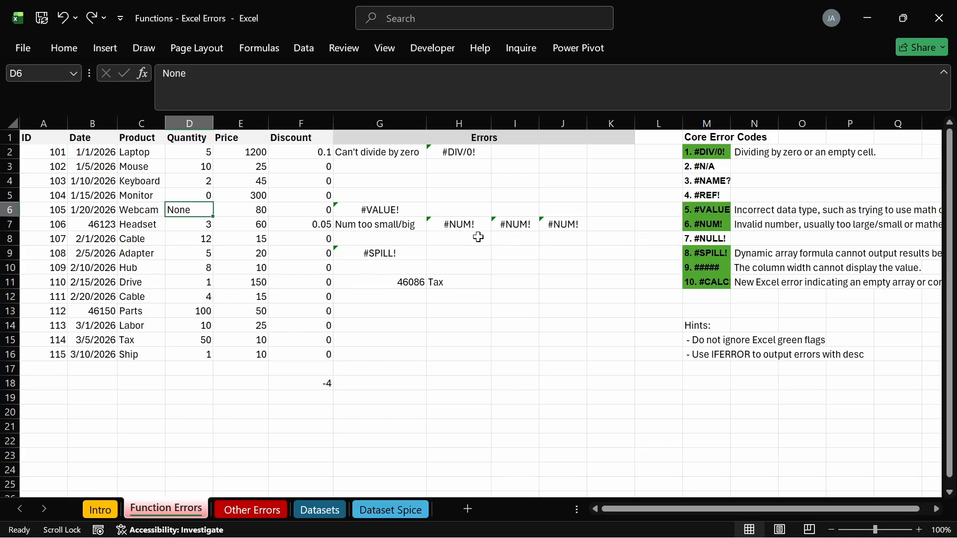
Add a blank worksheet after Dataset Spice and enter 5 in its cell B2.
{"action": "left_click", "coordinate": [467, 509]}
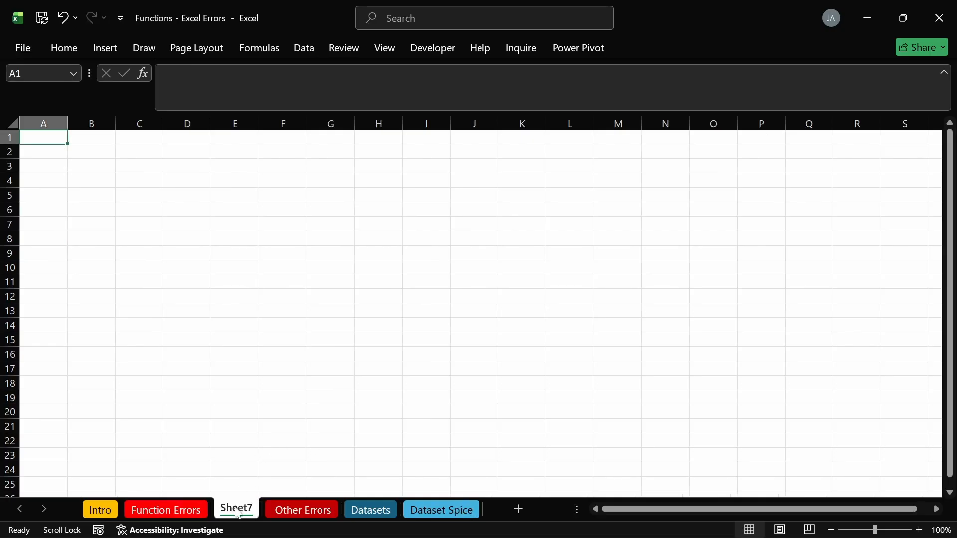
{"action": "left_click_drag", "start_coordinate": [238, 514], "coordinate": [507, 522]}
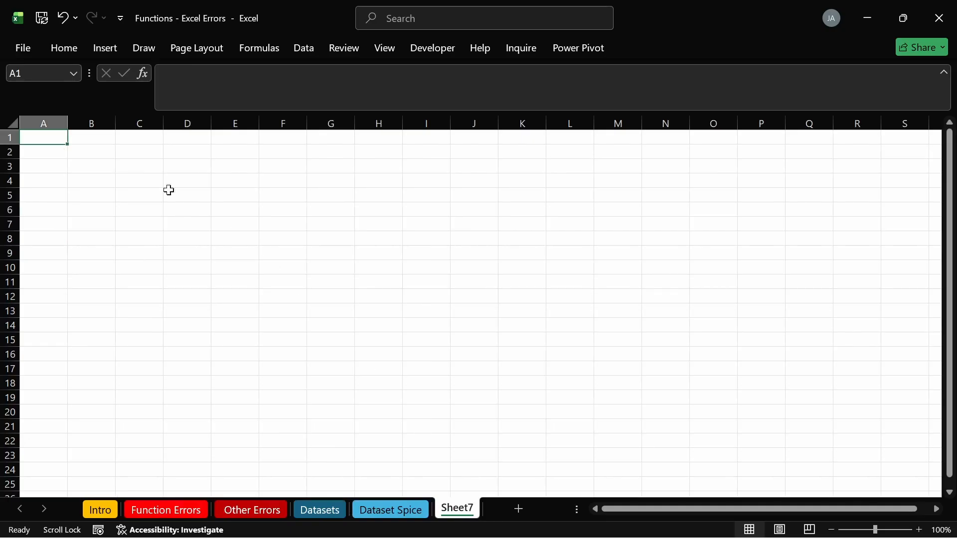
{"action": "left_click", "coordinate": [89, 151]}
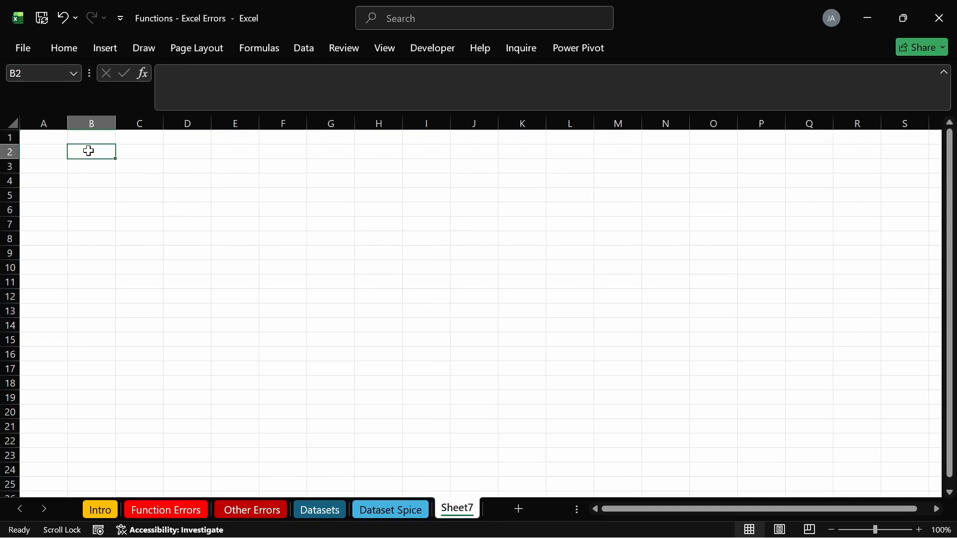
{"action": "type", "text": "5"}
{"action": "key", "text": "Return"}
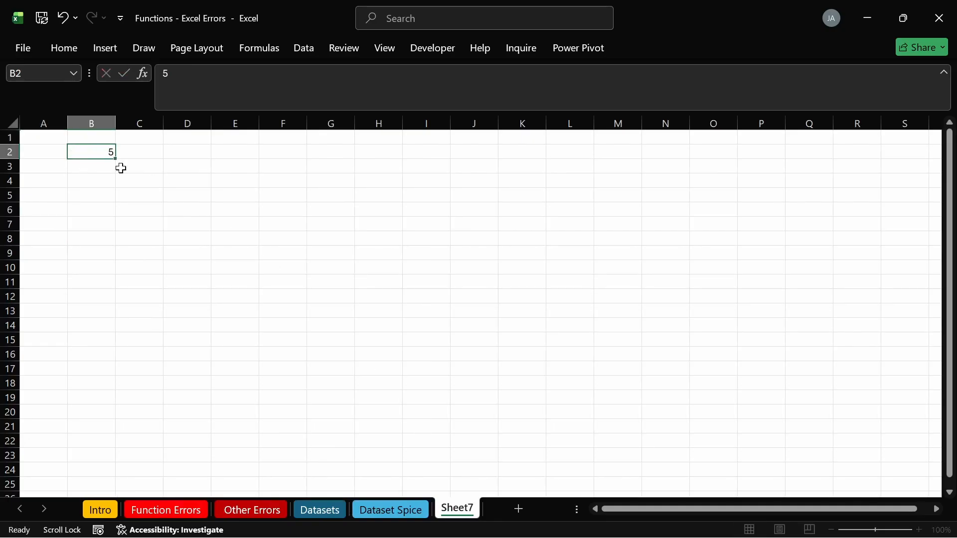
{"action": "left_click", "coordinate": [107, 152]}
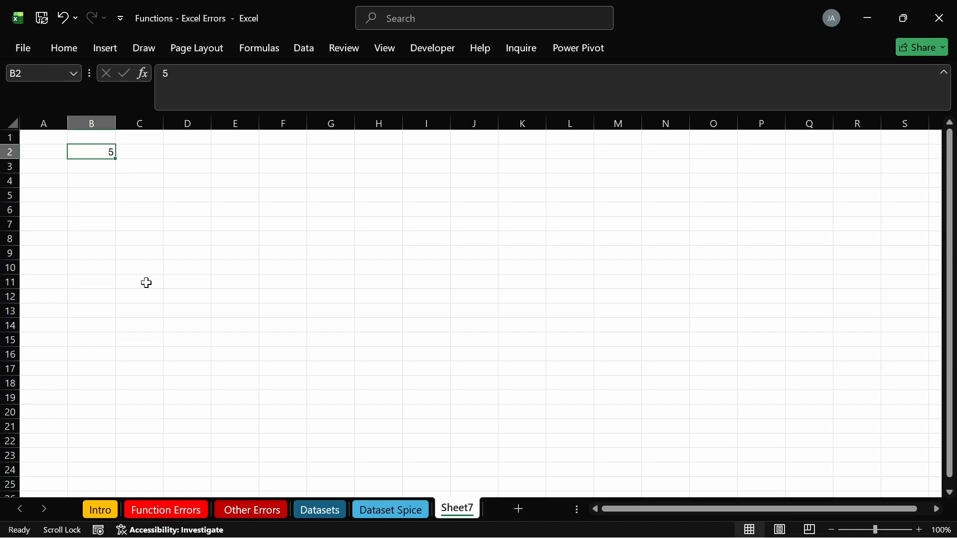
Enter the formula =E5/Sheet7!B2 in cell H5 of the Function Errors sheet.
{"action": "left_click", "coordinate": [177, 509]}
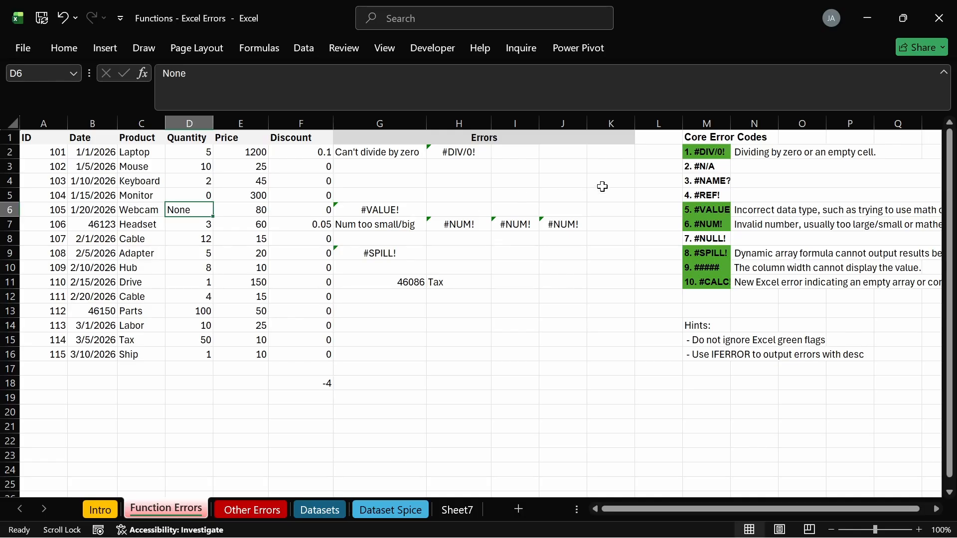
{"action": "left_click", "coordinate": [386, 195]}
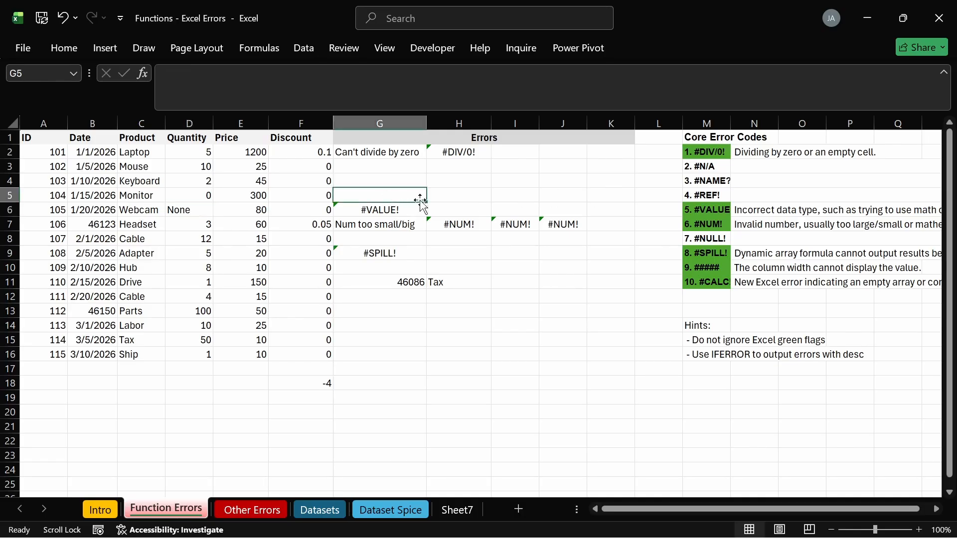
{"action": "left_click", "coordinate": [454, 200]}
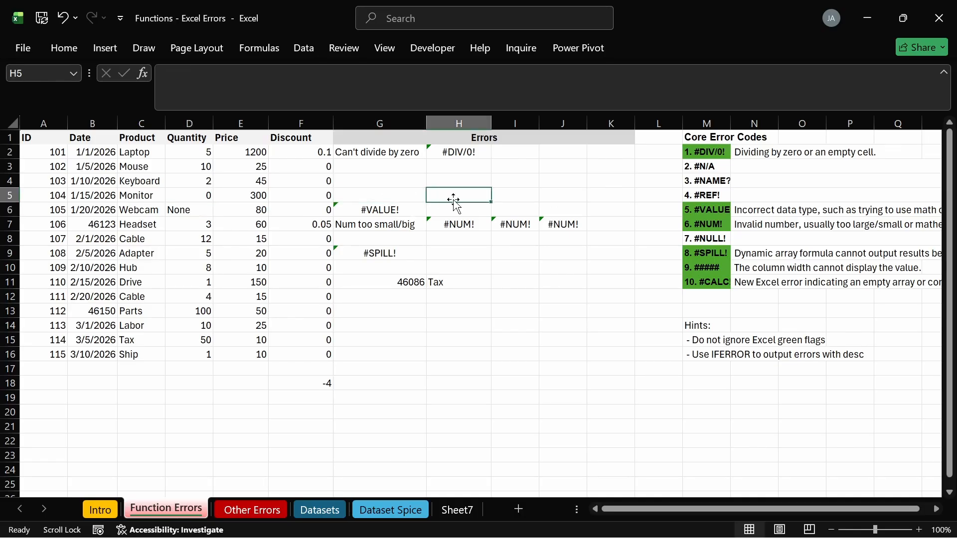
{"action": "type", "text": "="}
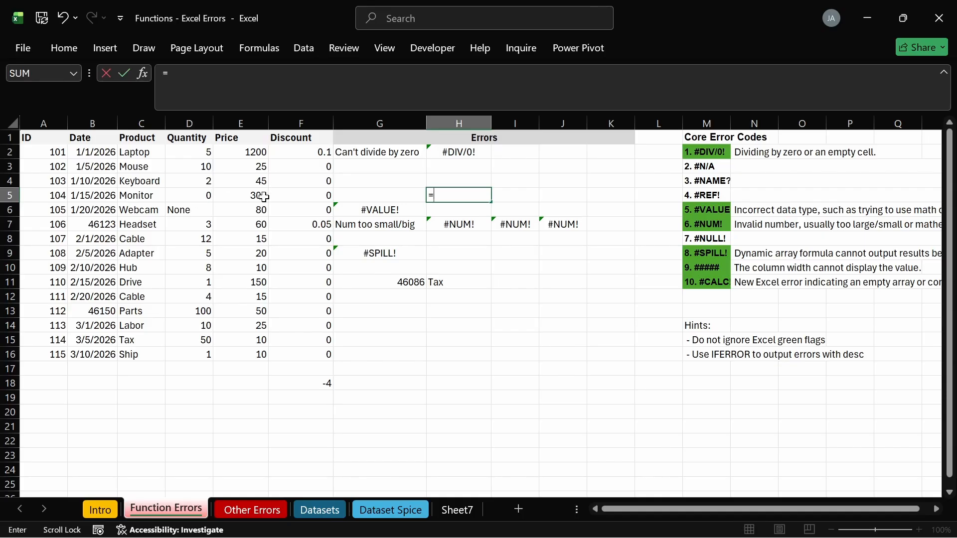
{"action": "left_click", "coordinate": [264, 196]}
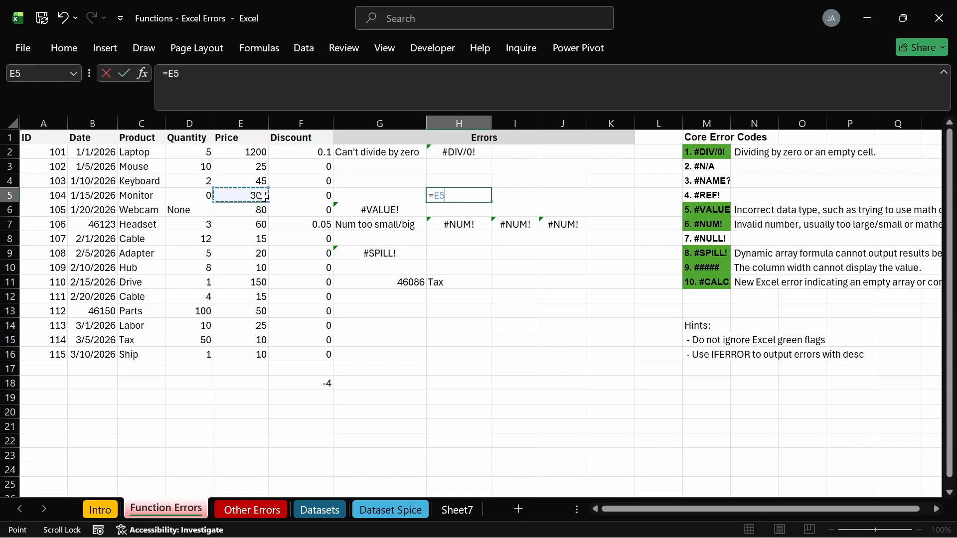
{"action": "type", "text": "/"}
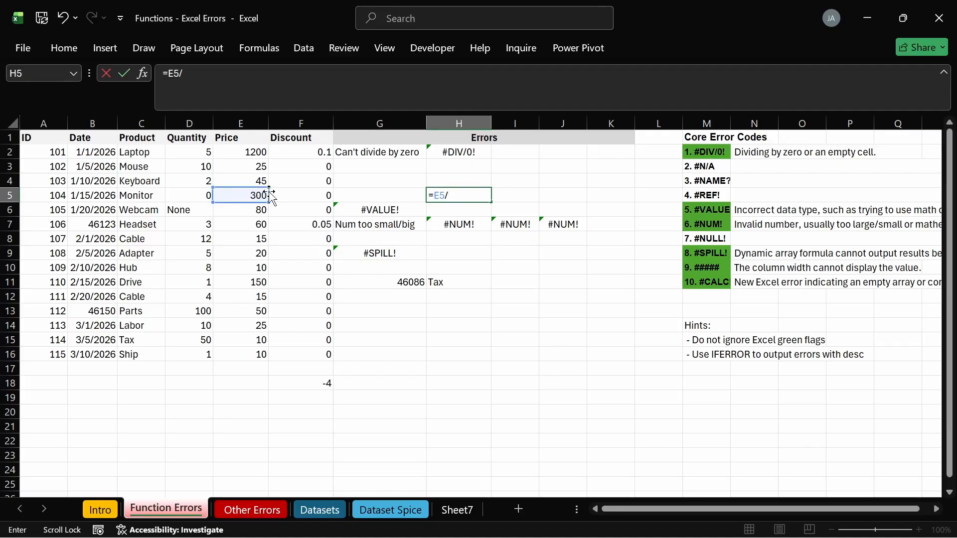
{"action": "type", "text": "S"}
{"action": "key", "text": "Escape"}
{"action": "type", "text": "hee"}
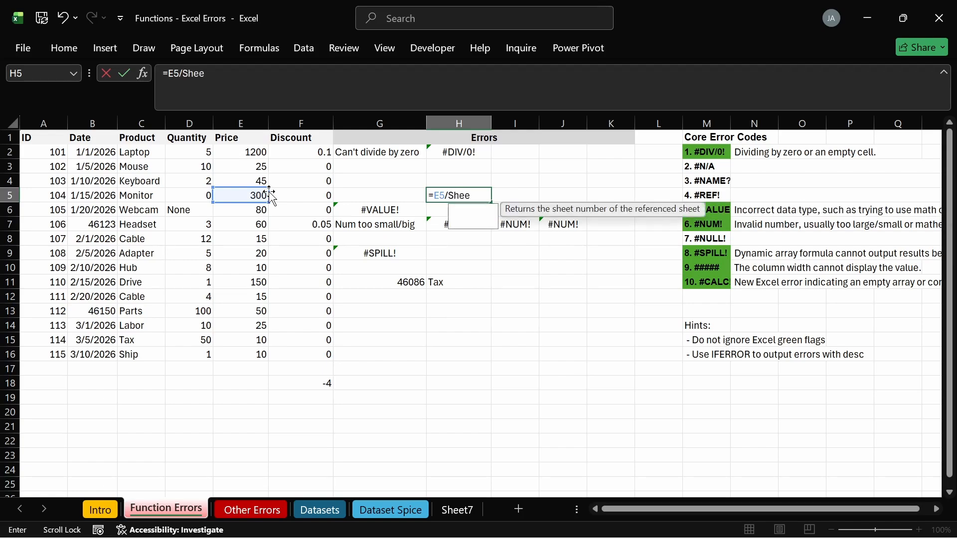
{"action": "type", "text": "tt"}
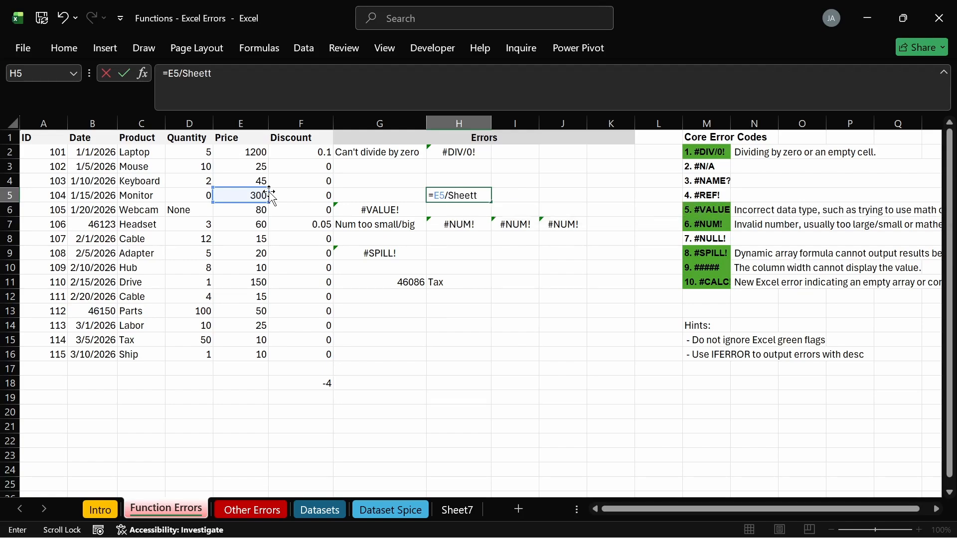
{"action": "key", "text": "BackSpace"}
{"action": "type", "text": "."}
{"action": "key", "text": "BackSpace"}
{"action": "type", "text": "7!b2"}
{"action": "key", "text": "Return"}
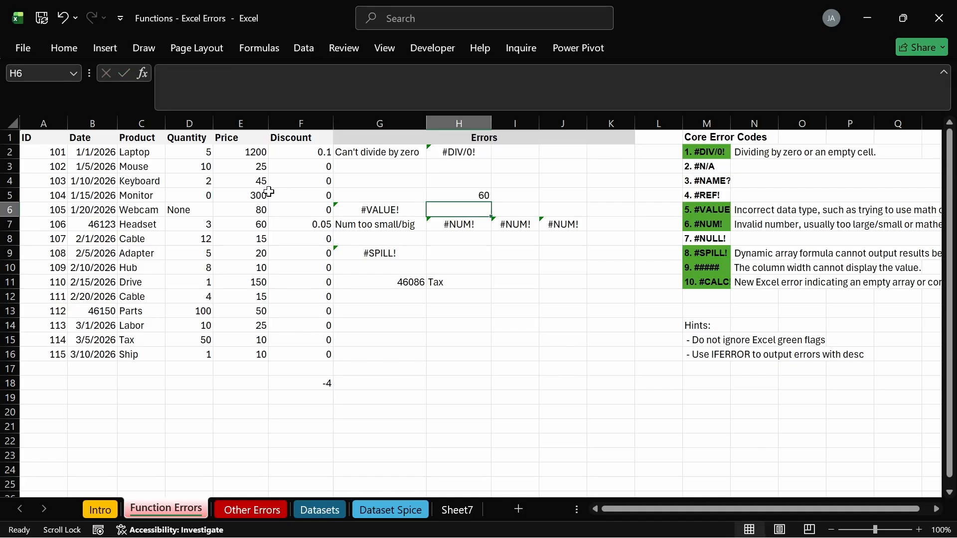
{"action": "left_click", "coordinate": [432, 199]}
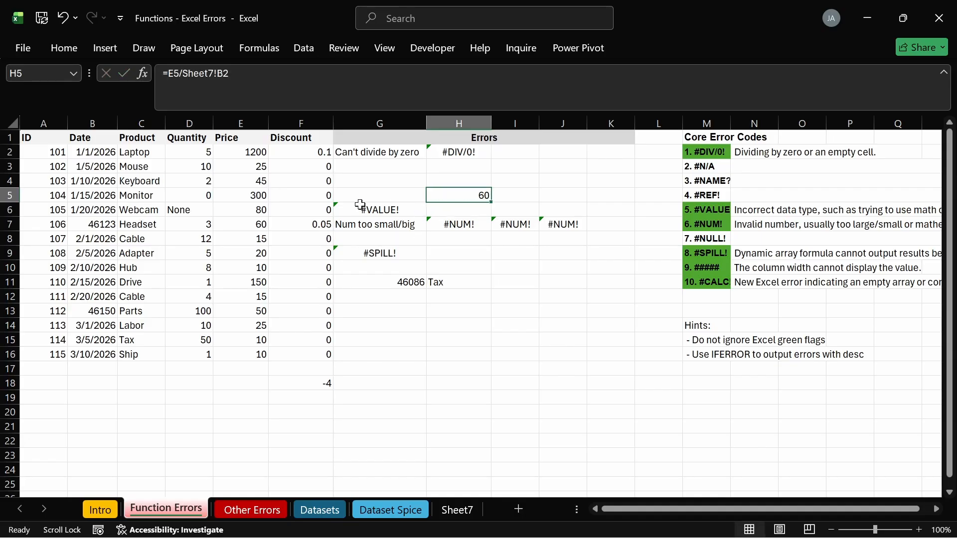
Remove the Sheet7!B2 divisor from the H5 formula and start picking the reference again on Sheet7.
{"action": "double_click", "coordinate": [433, 194]}
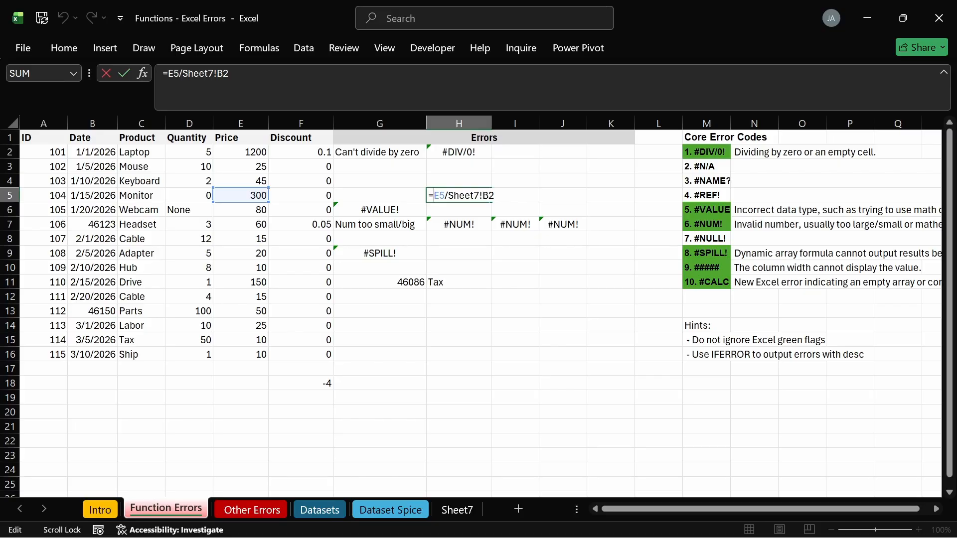
{"action": "left_click_drag", "start_coordinate": [447, 196], "coordinate": [513, 210]}
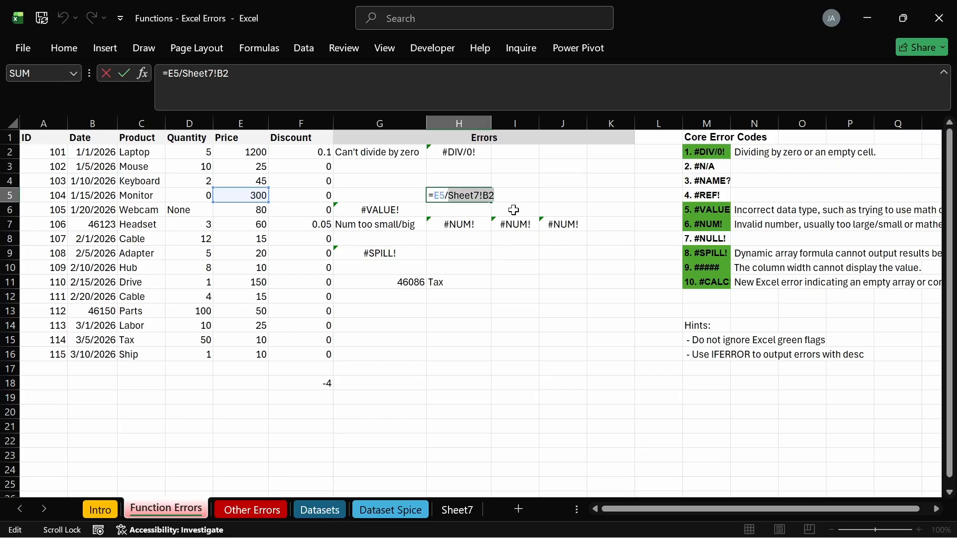
{"action": "key", "text": "Delete"}
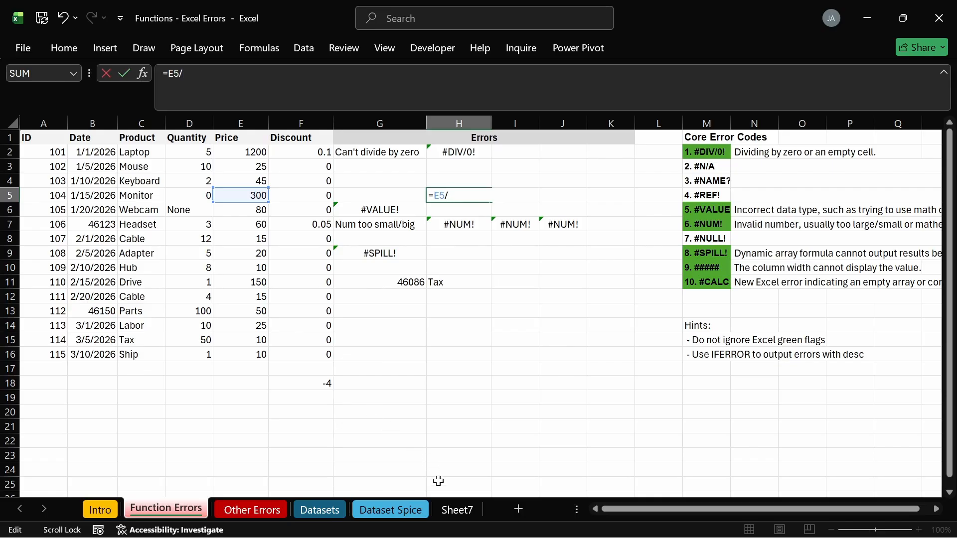
{"action": "left_click", "coordinate": [467, 512]}
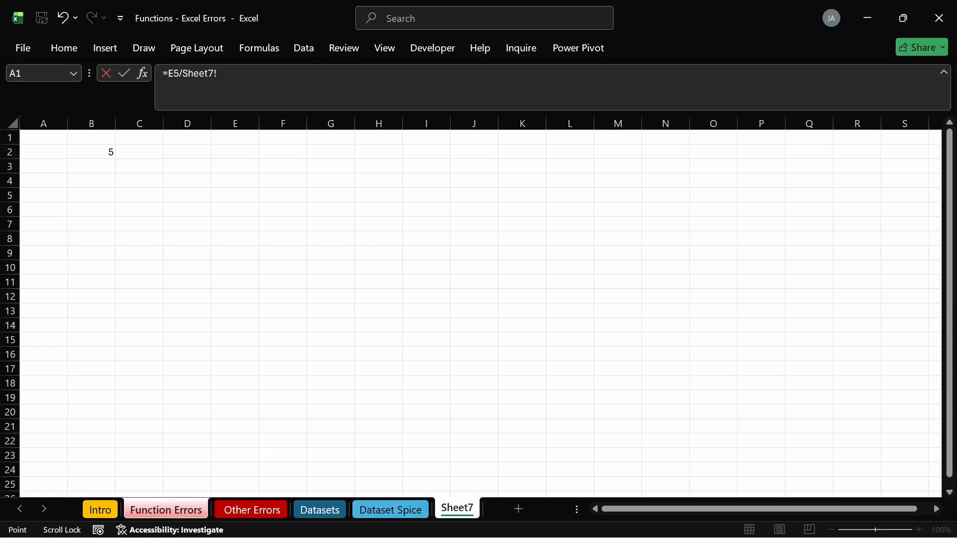
{"action": "left_click", "coordinate": [183, 510]}
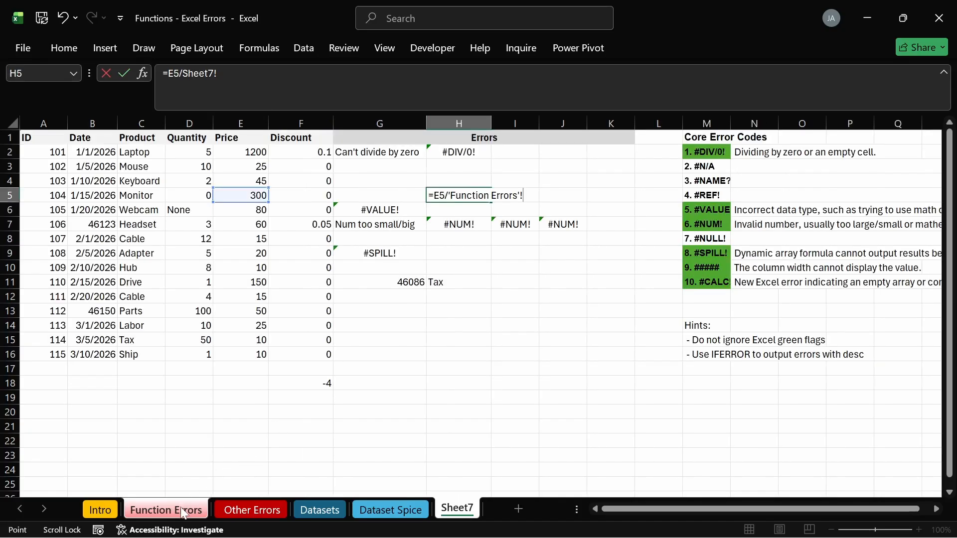
{"action": "key", "text": "BackSpace"}
{"action": "key", "text": "BackSpace"}
{"action": "key", "text": "BackSpace"}
{"action": "key", "text": "BackSpace"}
{"action": "key", "text": "BackSpace"}
{"action": "key", "text": "BackSpace"}
{"action": "key", "text": "BackSpace"}
{"action": "key", "text": "BackSpace"}
{"action": "key", "text": "BackSpace"}
{"action": "key", "text": "BackSpace"}
{"action": "key", "text": "BackSpace"}
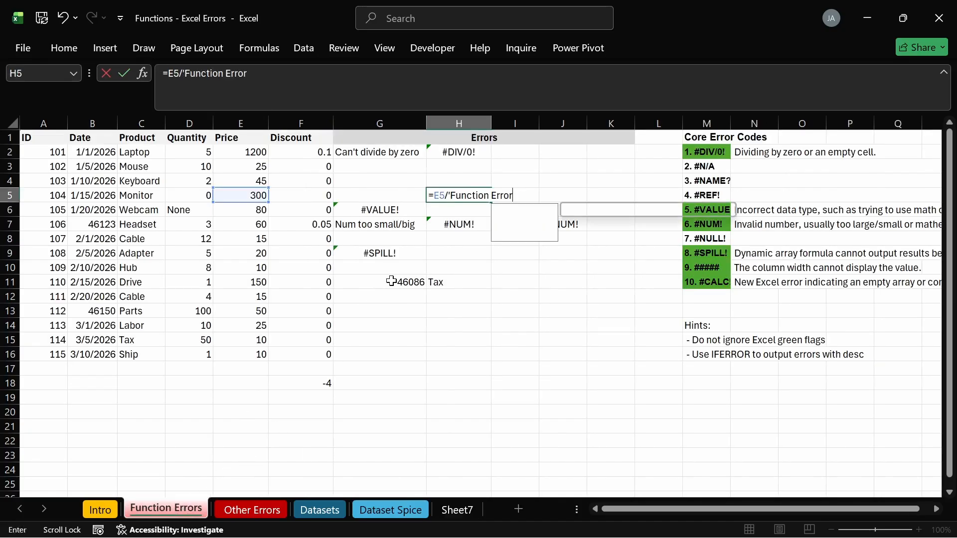
{"action": "key", "text": "BackSpace"}
{"action": "key", "text": "BackSpace"}
{"action": "key", "text": "BackSpace"}
{"action": "key", "text": "BackSpace"}
{"action": "key", "text": "BackSpace"}
{"action": "key", "text": "BackSpace"}
{"action": "key", "text": "BackSpace"}
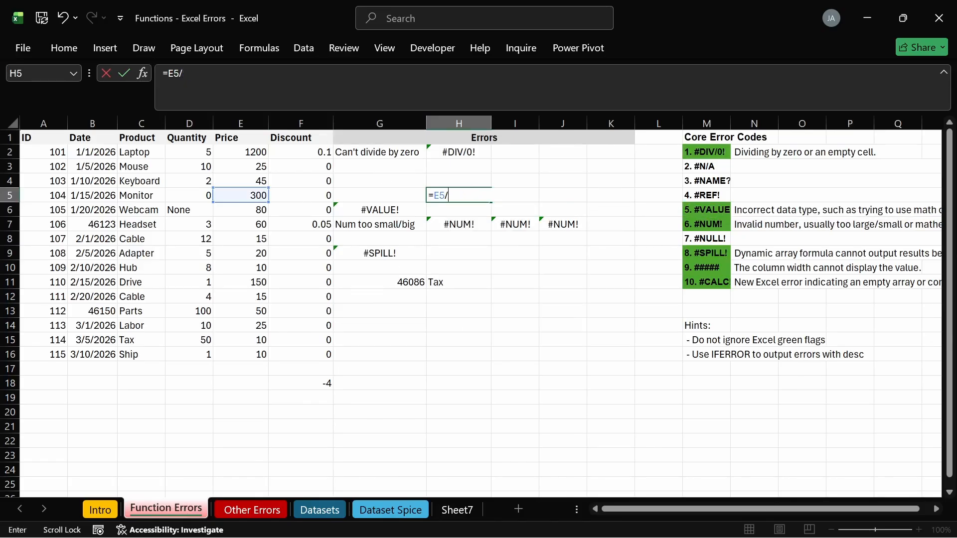
{"action": "left_click", "coordinate": [457, 511]}
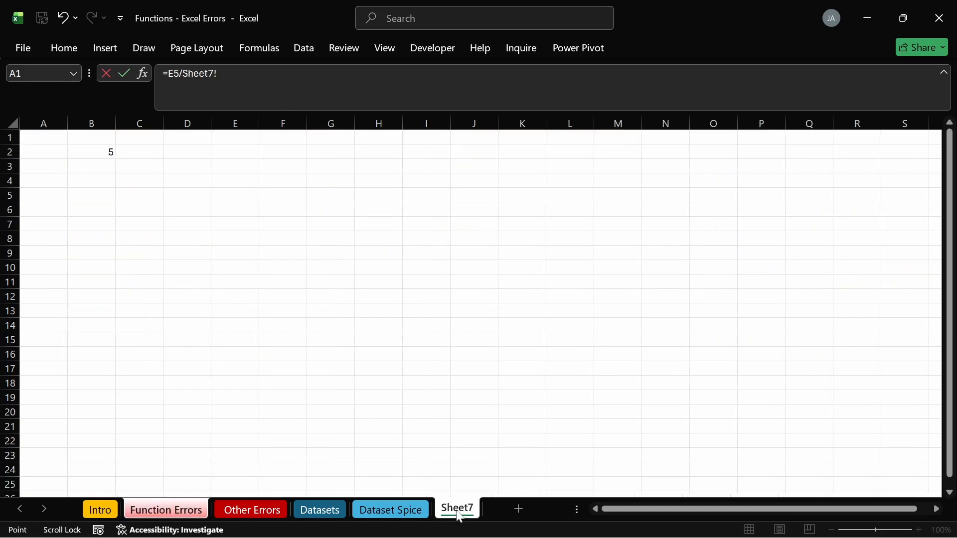
Complete the H5 formula on Function Errors as =E5/Sheet7!B2 and check it.
{"action": "left_click", "coordinate": [108, 153]}
{"action": "key", "text": "Return"}
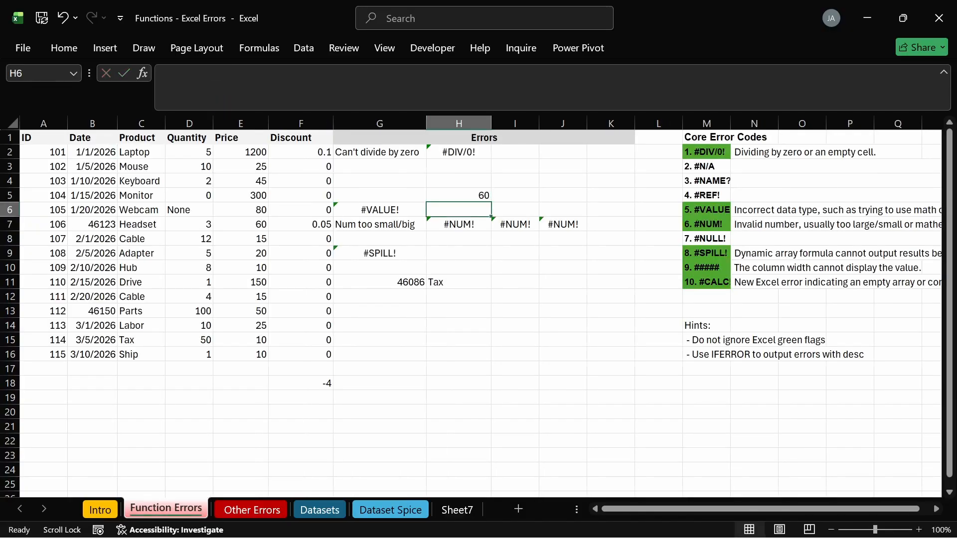
{"action": "left_click", "coordinate": [458, 199]}
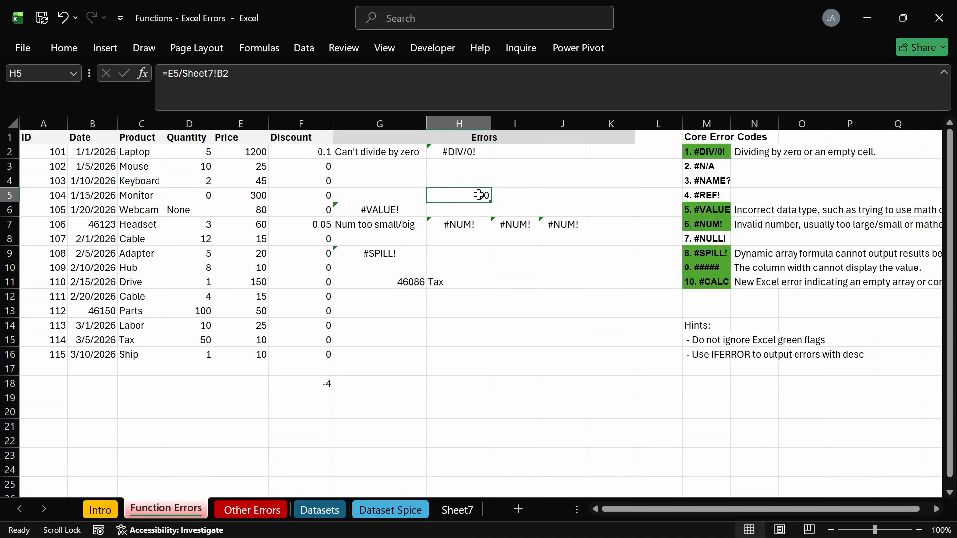
Delete Sheet7 from the workbook and return to the Function Errors sheet.
{"action": "left_click", "coordinate": [466, 512]}
{"action": "right_click", "coordinate": [465, 512]}
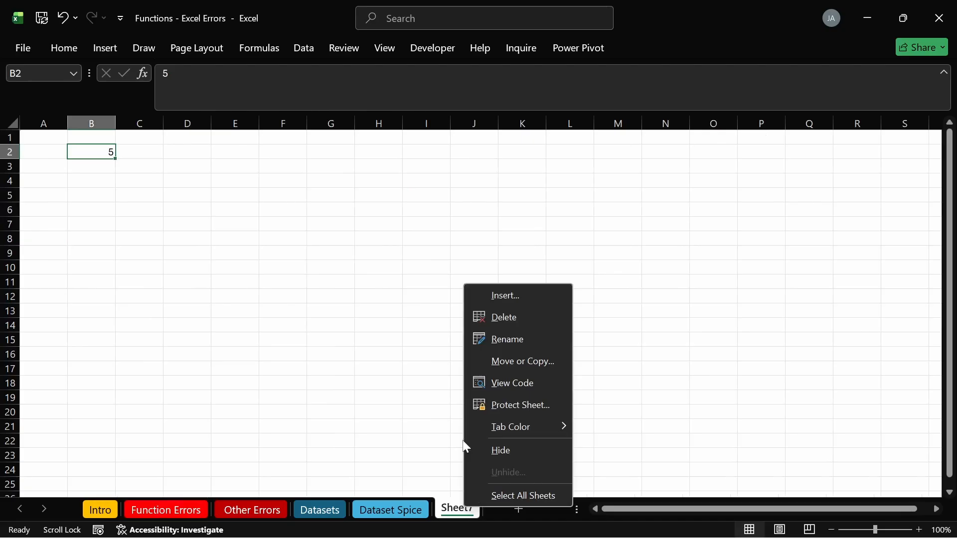
{"action": "left_click", "coordinate": [494, 319]}
{"action": "left_click", "coordinate": [516, 307]}
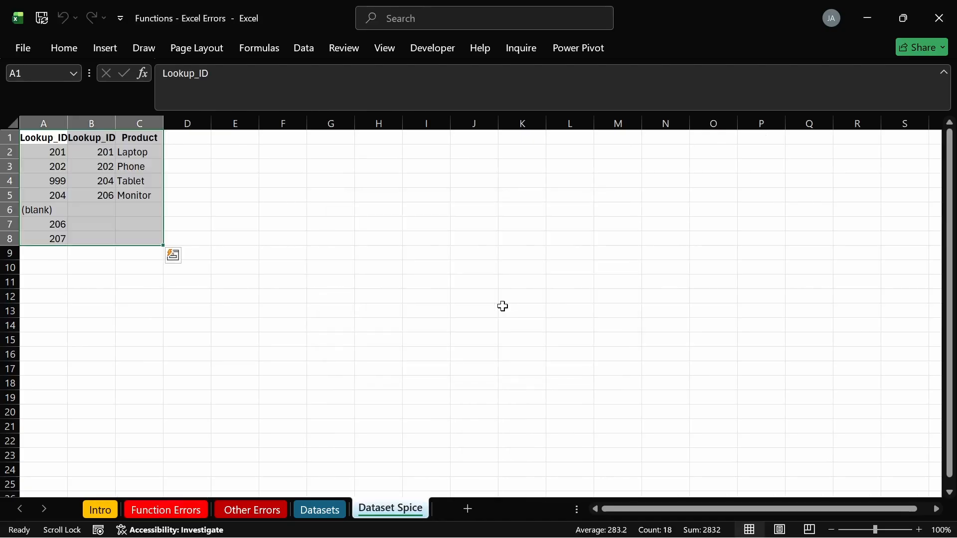
{"action": "left_click", "coordinate": [162, 511]}
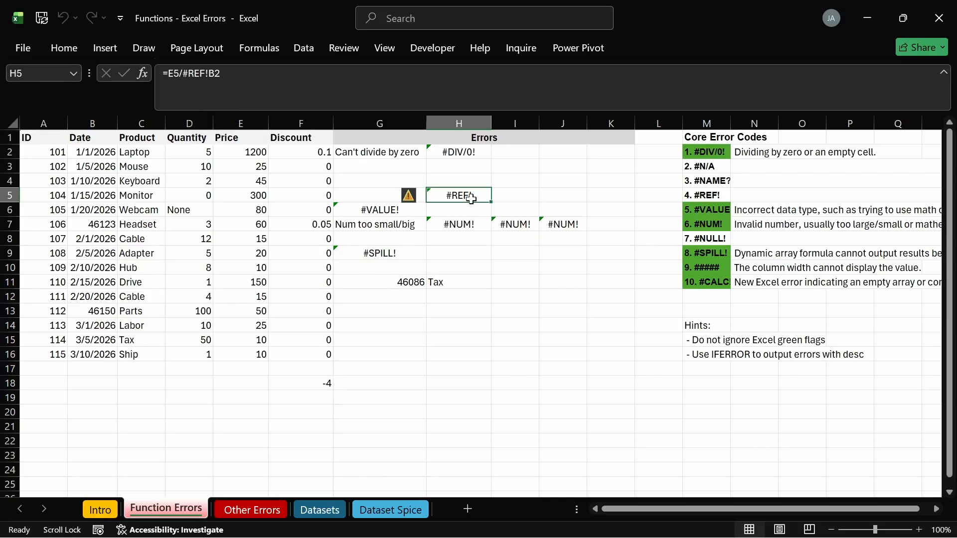
Give cell F18, below the Discount column, the defined name constant.
{"action": "left_click", "coordinate": [506, 195]}
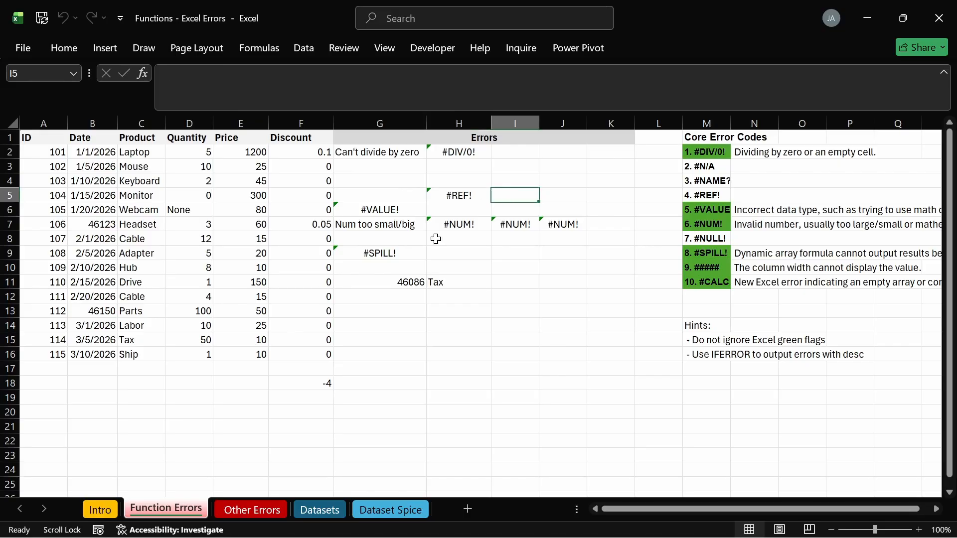
{"action": "left_click", "coordinate": [328, 382]}
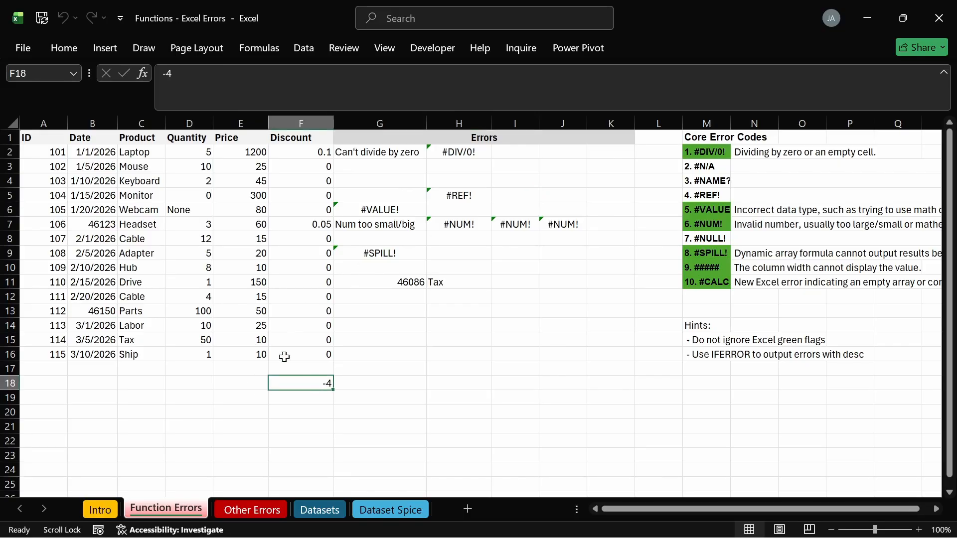
{"action": "left_click", "coordinate": [20, 73]}
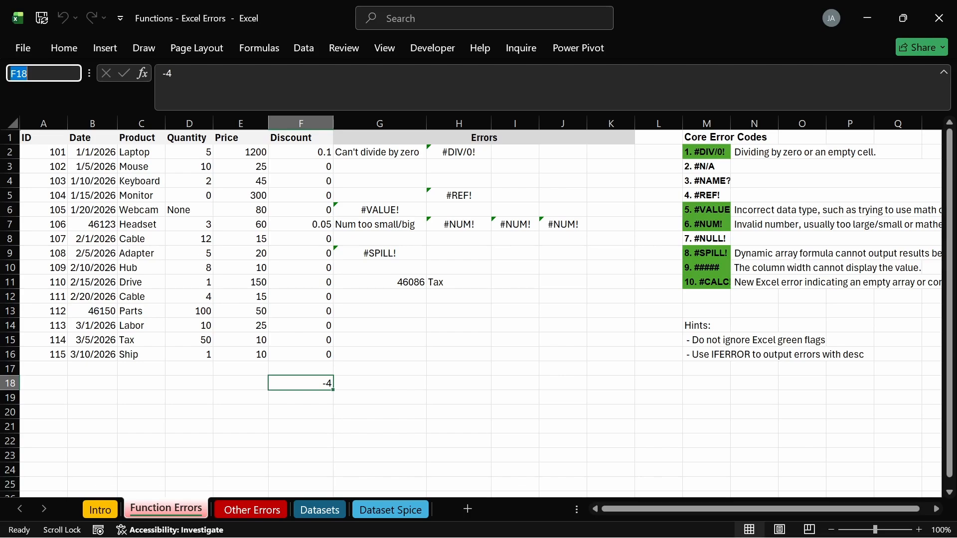
{"action": "type", "text": "constant"}
{"action": "key", "text": "Return"}
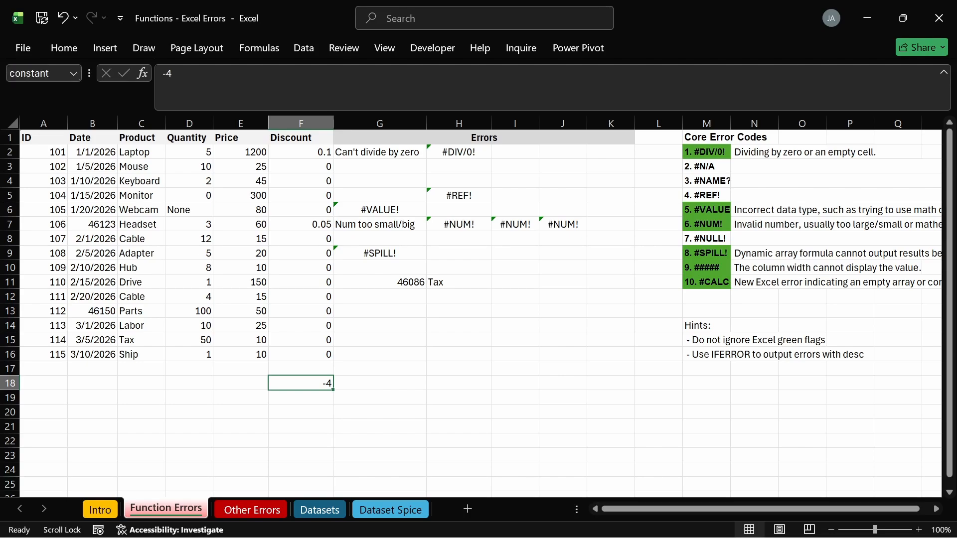
Enter the formula =E5*constant in cell I5, using the Monitor price and the named cell F18.
{"action": "left_click", "coordinate": [511, 199]}
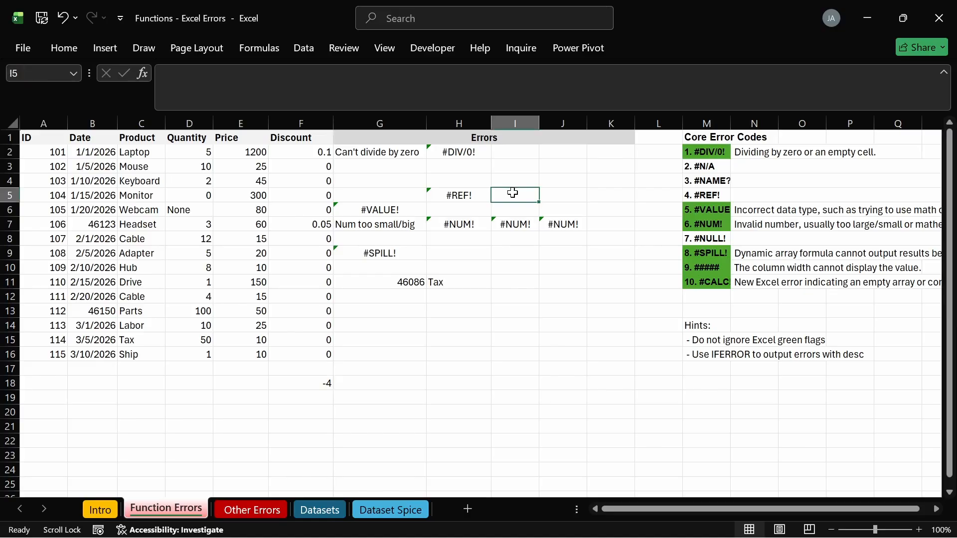
{"action": "type", "text": "="}
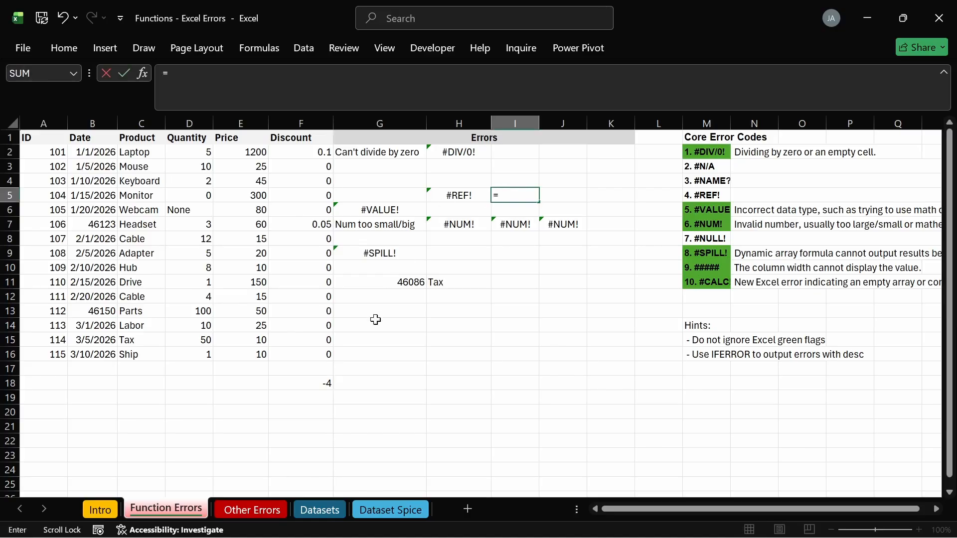
{"action": "left_click", "coordinate": [241, 195]}
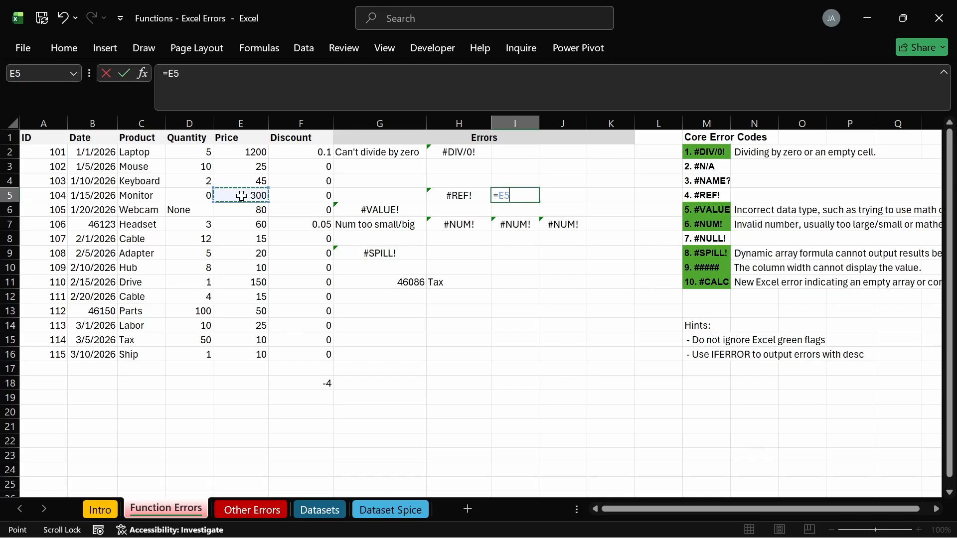
{"action": "type", "text": "*"}
{"action": "left_click", "coordinate": [298, 381]}
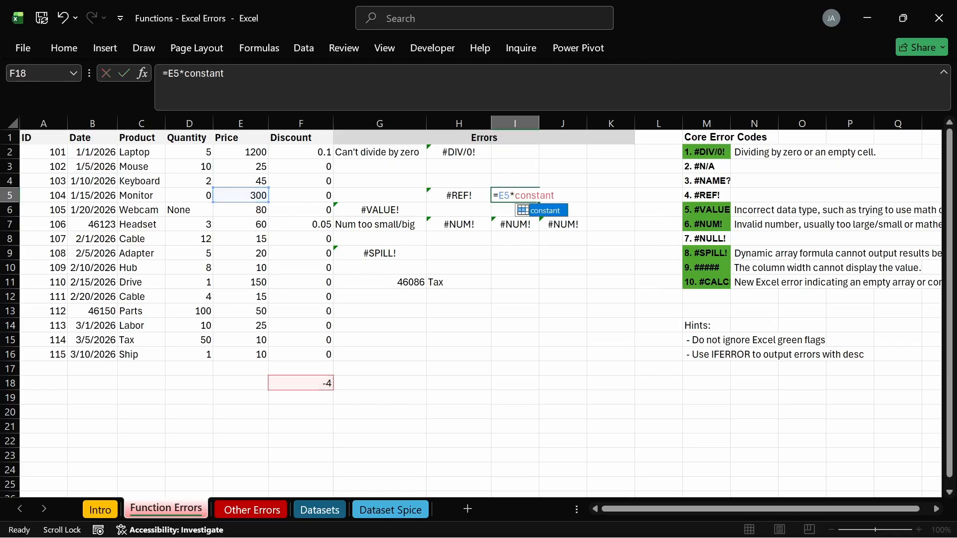
{"action": "key", "text": "Return"}
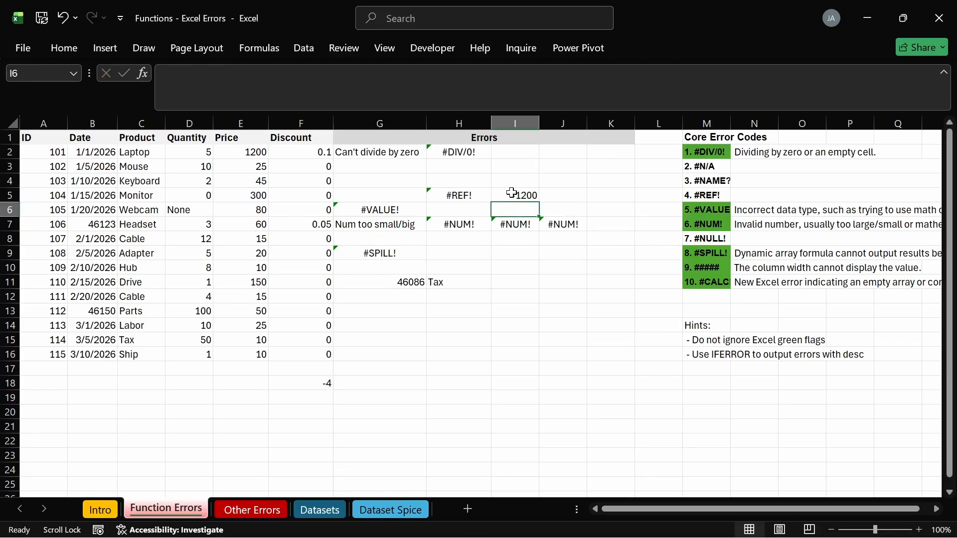
Delete the named cell F18 with the Shift cells up option.
{"action": "left_click", "coordinate": [302, 382]}
{"action": "right_click", "coordinate": [305, 387]}
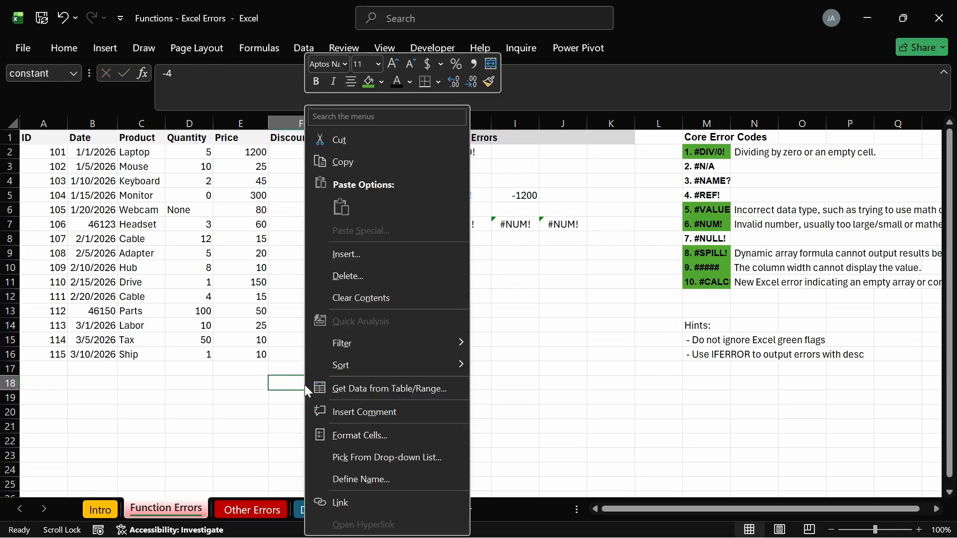
{"action": "left_click", "coordinate": [292, 383]}
{"action": "right_click", "coordinate": [293, 386]}
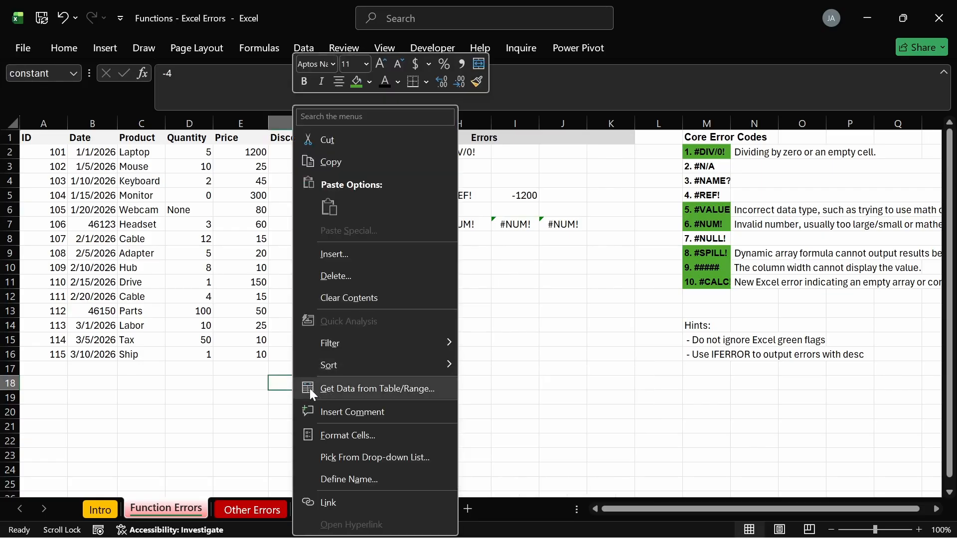
{"action": "left_click", "coordinate": [335, 277]}
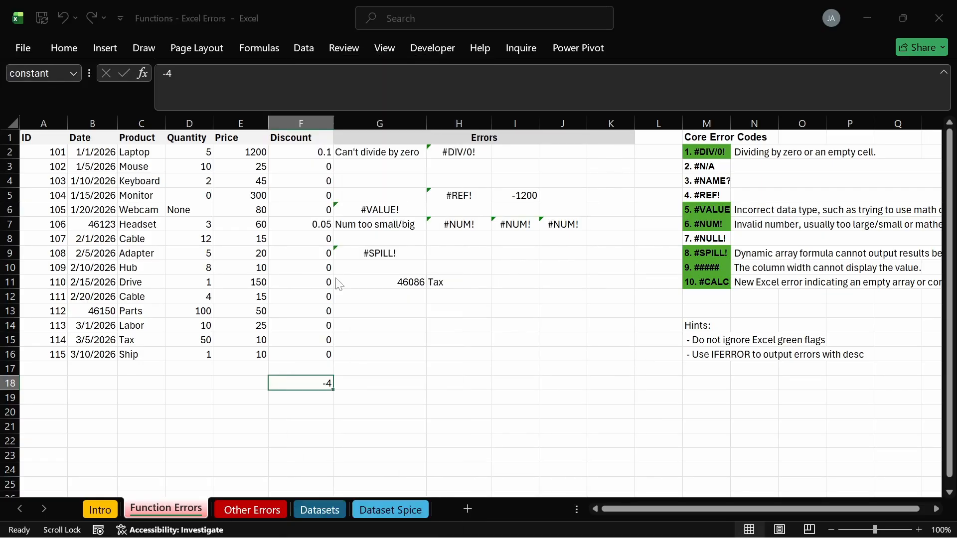
{"action": "left_click", "coordinate": [291, 293]}
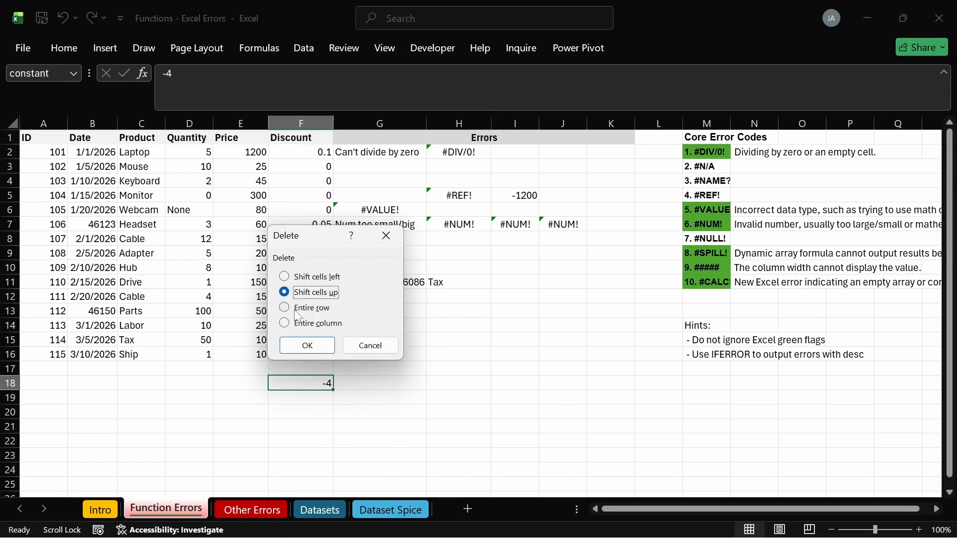
{"action": "left_click", "coordinate": [306, 345]}
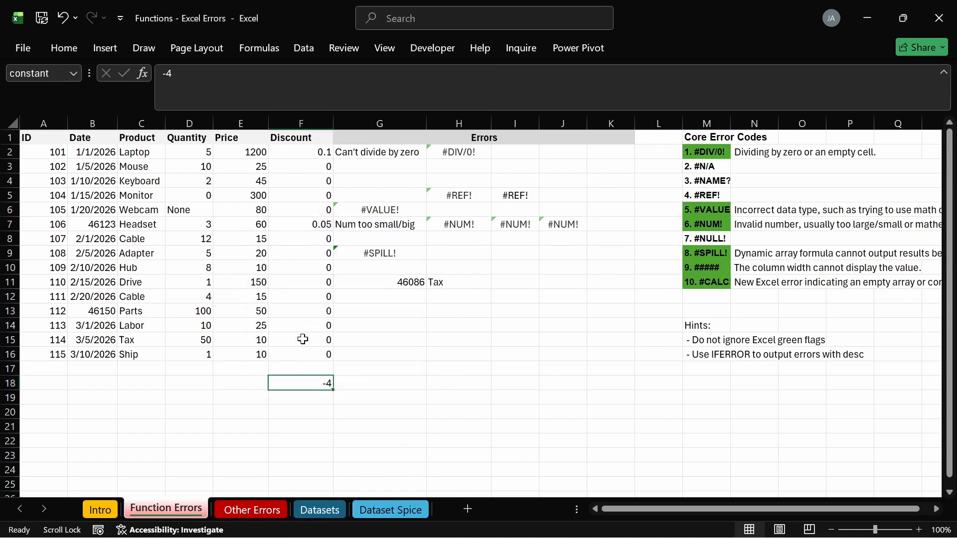
Examine the I5 formula part by part, checking what E5 and the name constant each evaluate to.
{"action": "left_click", "coordinate": [503, 196]}
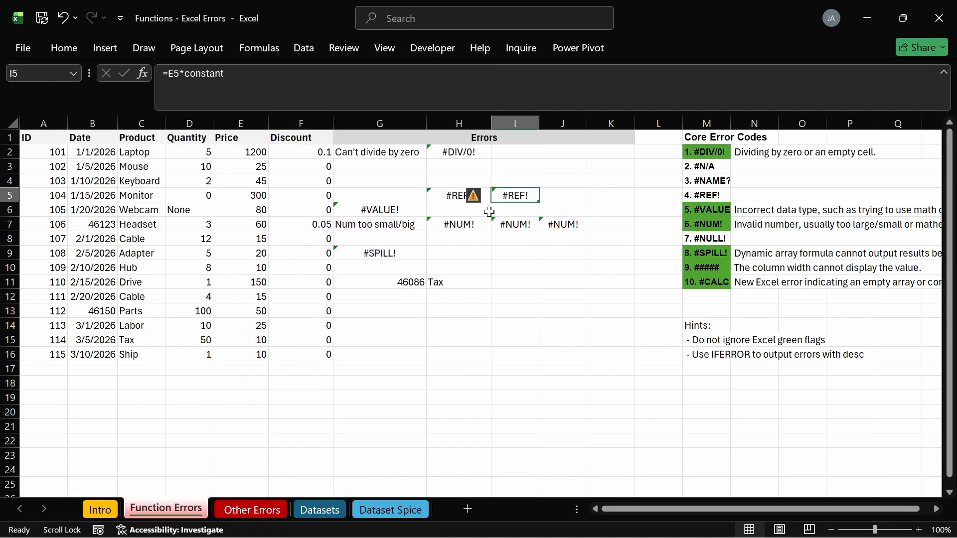
{"action": "key", "text": "F2"}
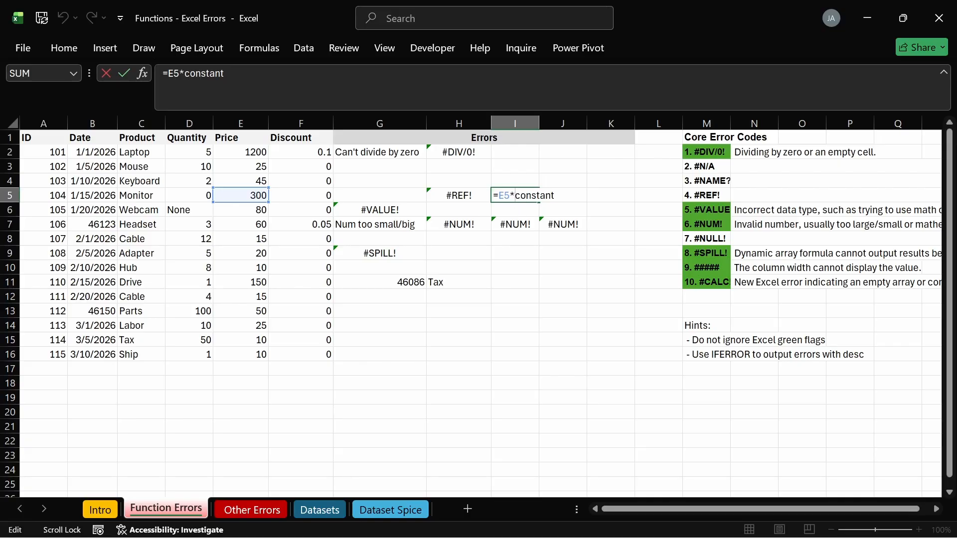
{"action": "key", "text": "ctrl+shift+Left"}
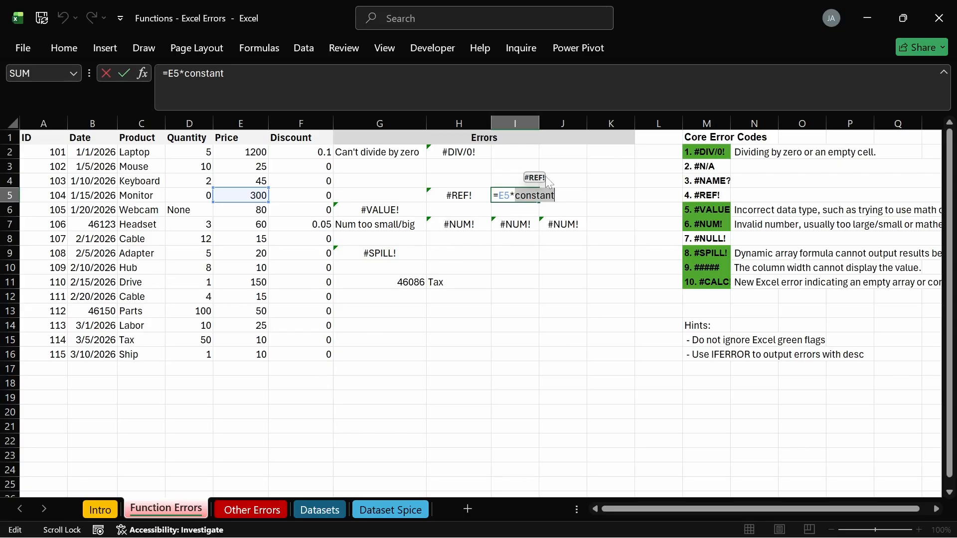
{"action": "key", "text": "Return"}
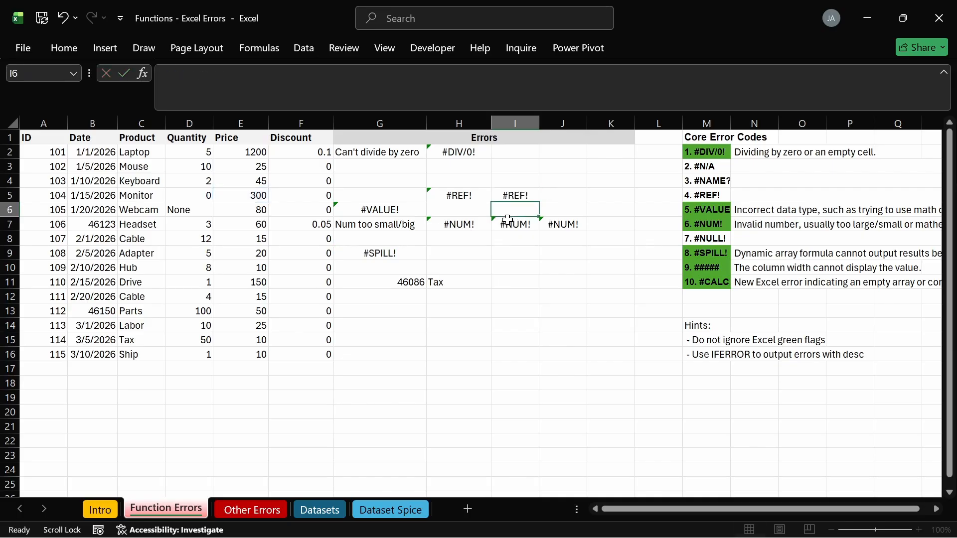
{"action": "left_click", "coordinate": [515, 197]}
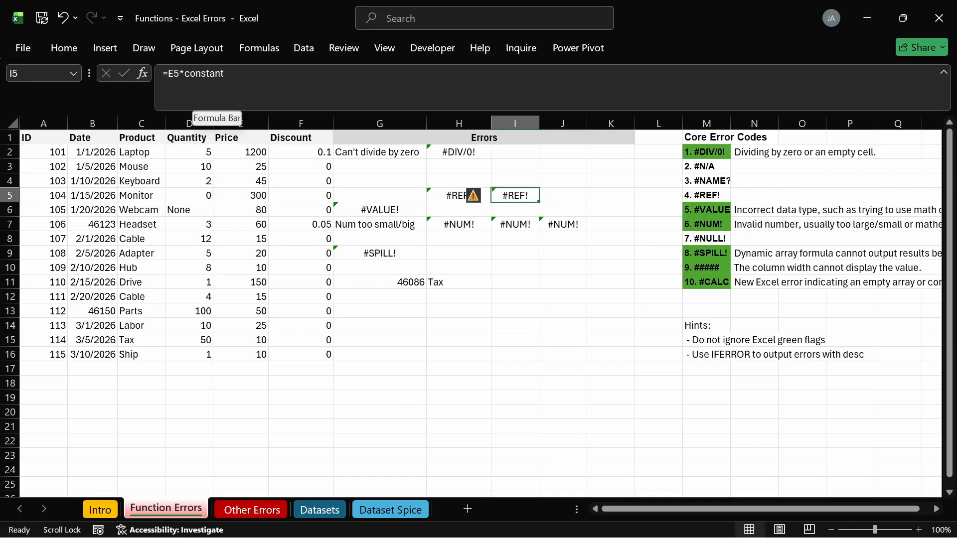
{"action": "double_click", "coordinate": [505, 195]}
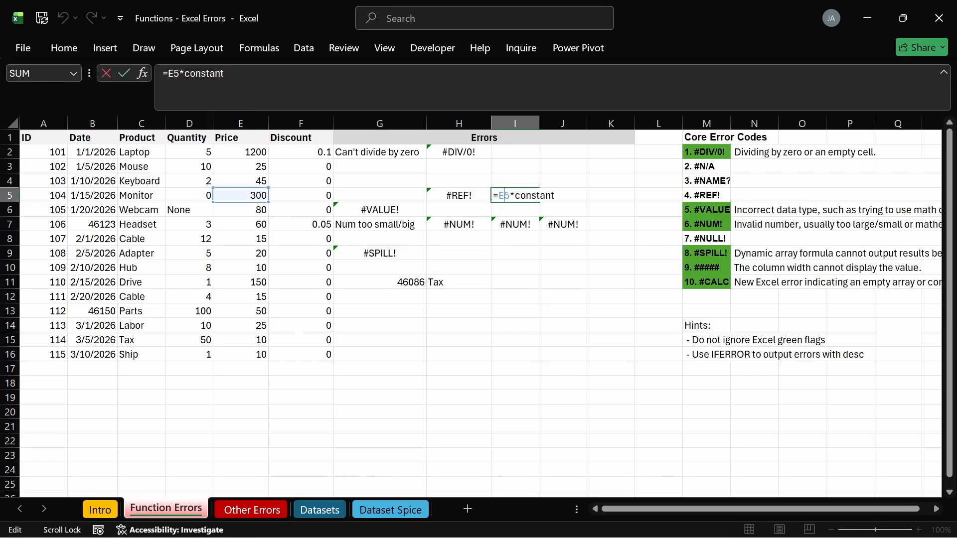
{"action": "double_click", "coordinate": [539, 195]}
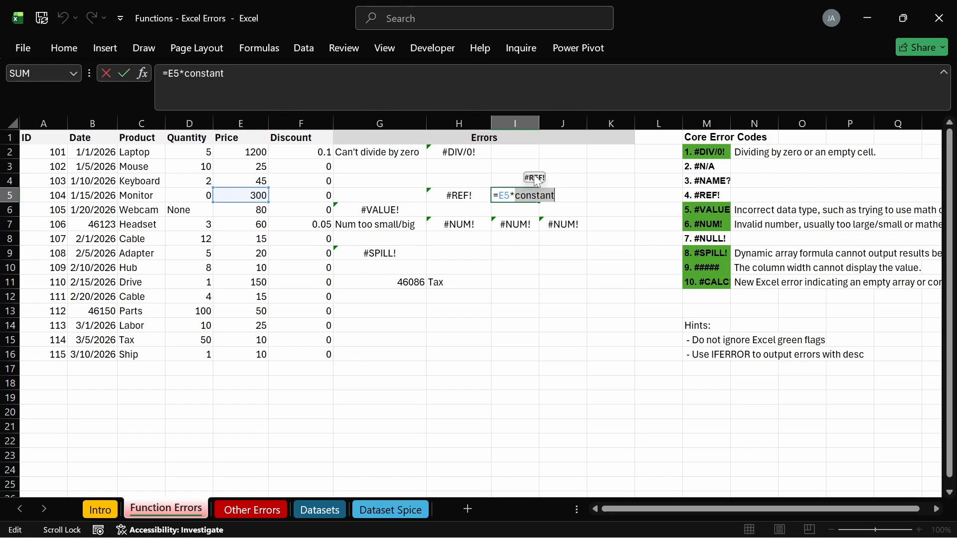
{"action": "double_click", "coordinate": [504, 196]}
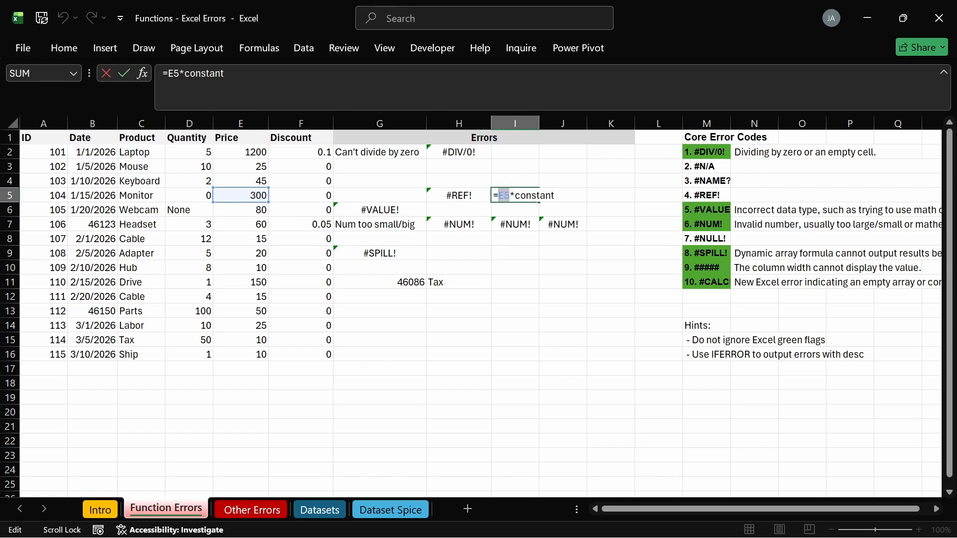
{"action": "double_click", "coordinate": [534, 195]}
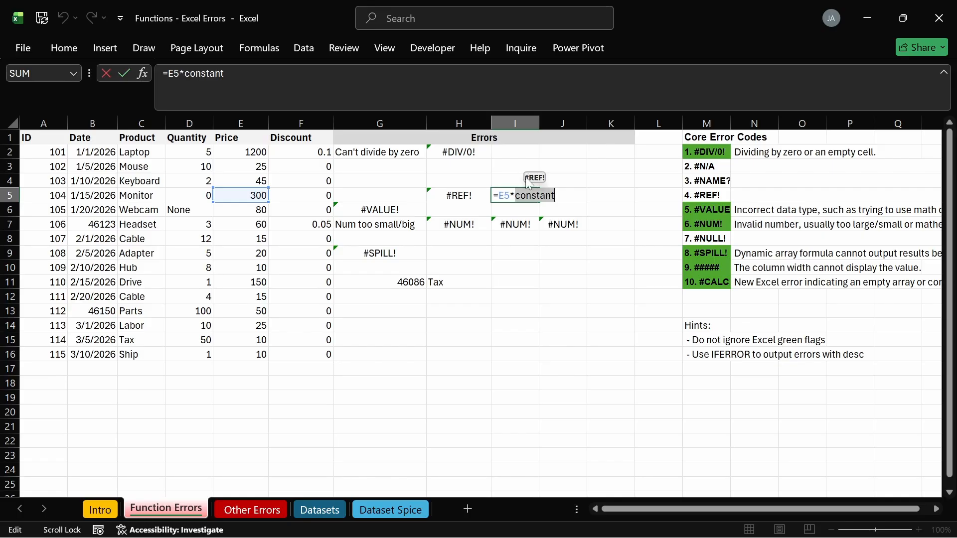
{"action": "left_click", "coordinate": [543, 195]}
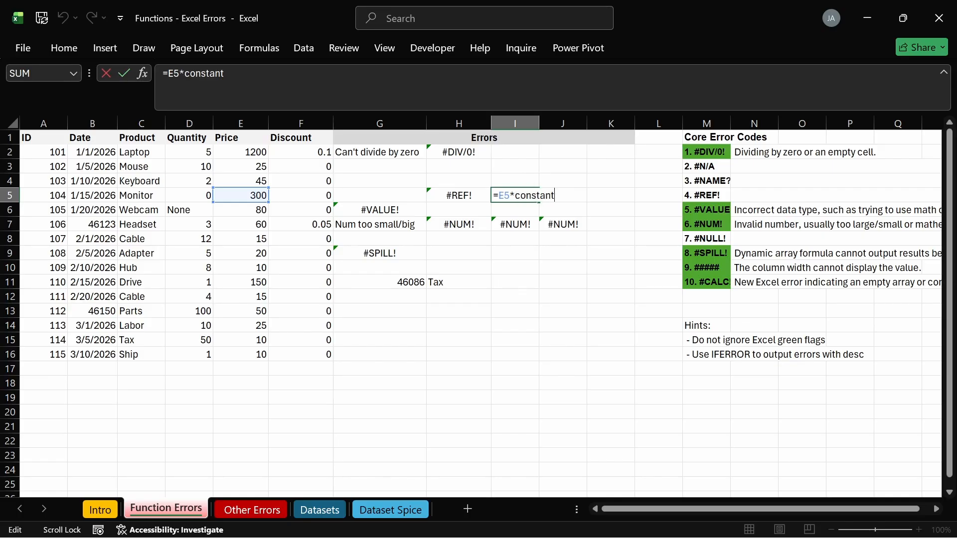
{"action": "key", "text": "Return"}
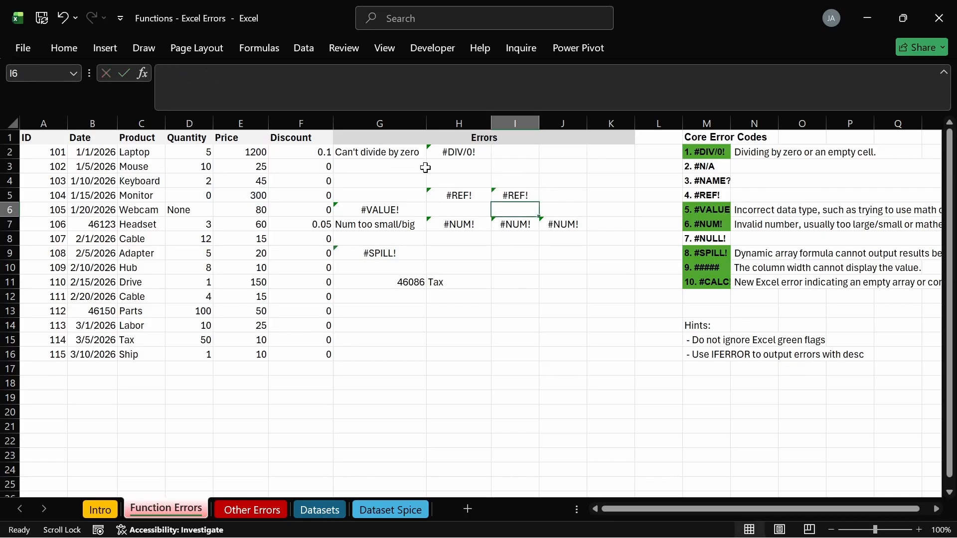
{"action": "left_click", "coordinate": [493, 194]}
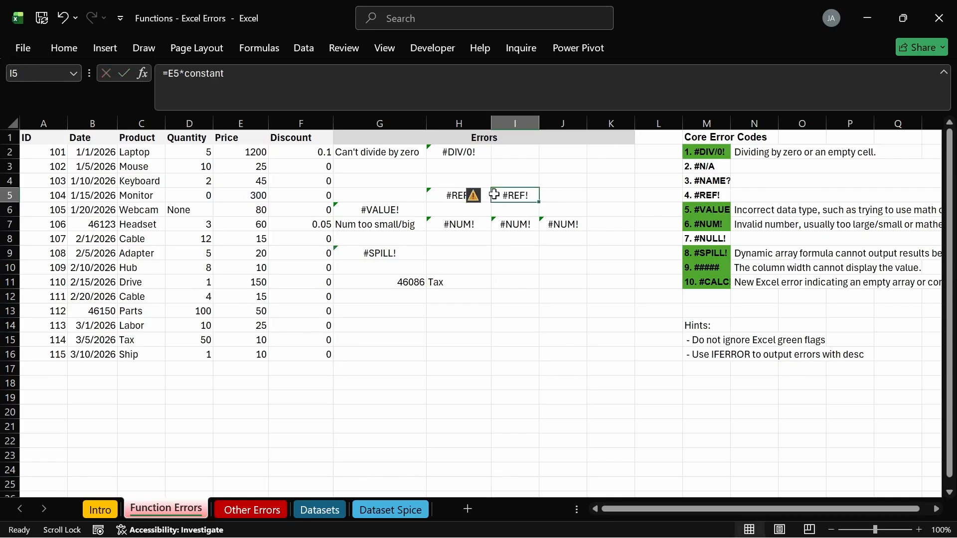
Set the font color of the #REF! description in cell N5 to black.
{"action": "left_click", "coordinate": [451, 196]}
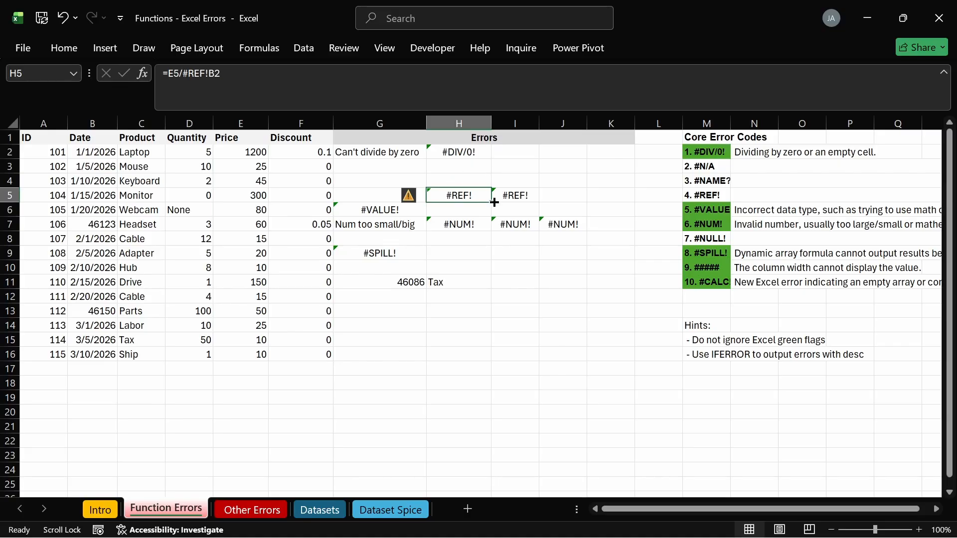
{"action": "left_click", "coordinate": [742, 196]}
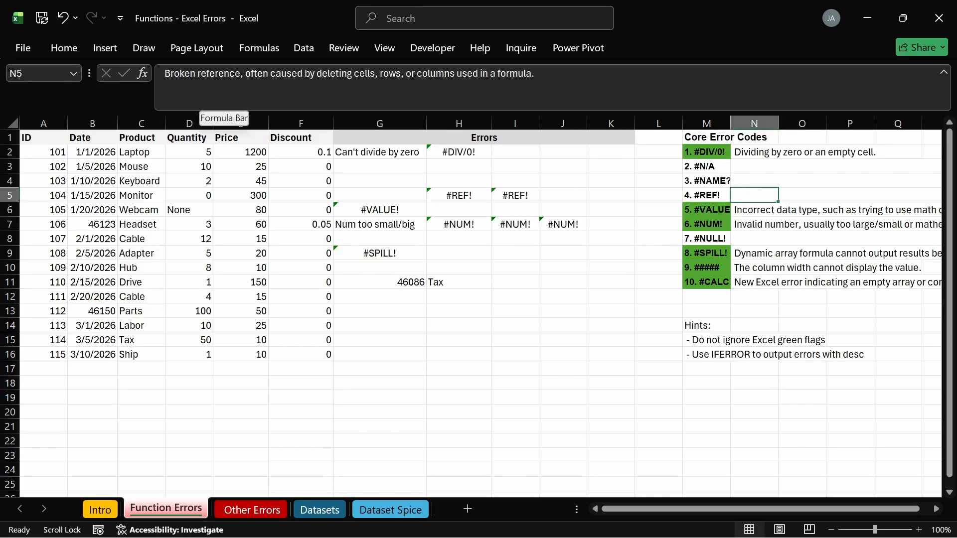
{"action": "left_click", "coordinate": [71, 45]}
{"action": "left_click", "coordinate": [236, 93]}
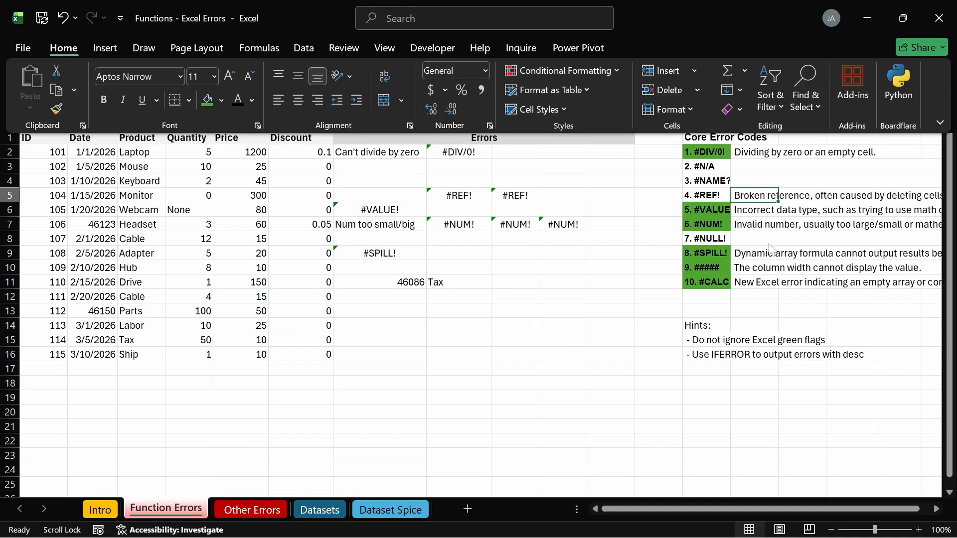
Fill the #REF! entry in cell M5 of the Core Error Codes list with green.
{"action": "left_click", "coordinate": [717, 194]}
{"action": "left_click", "coordinate": [720, 199]}
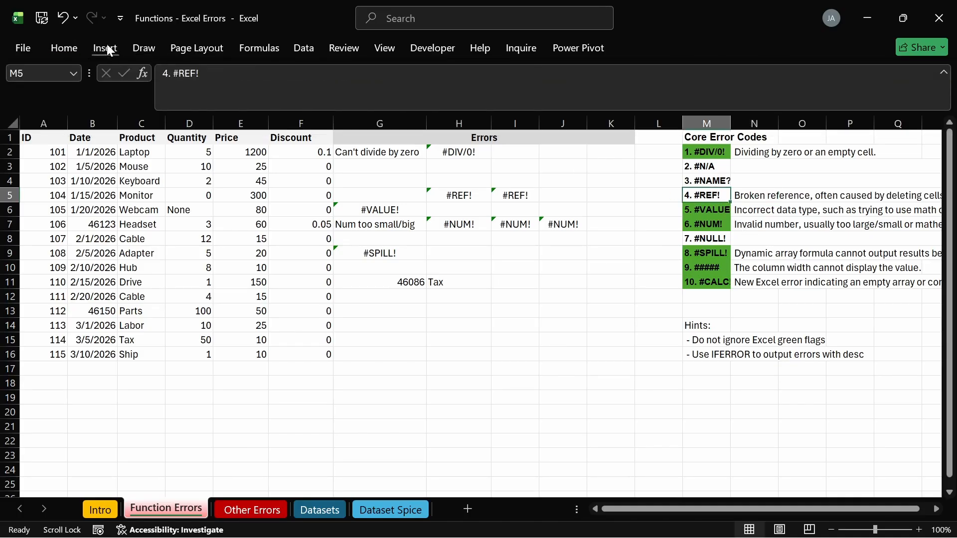
{"action": "left_click", "coordinate": [67, 48]}
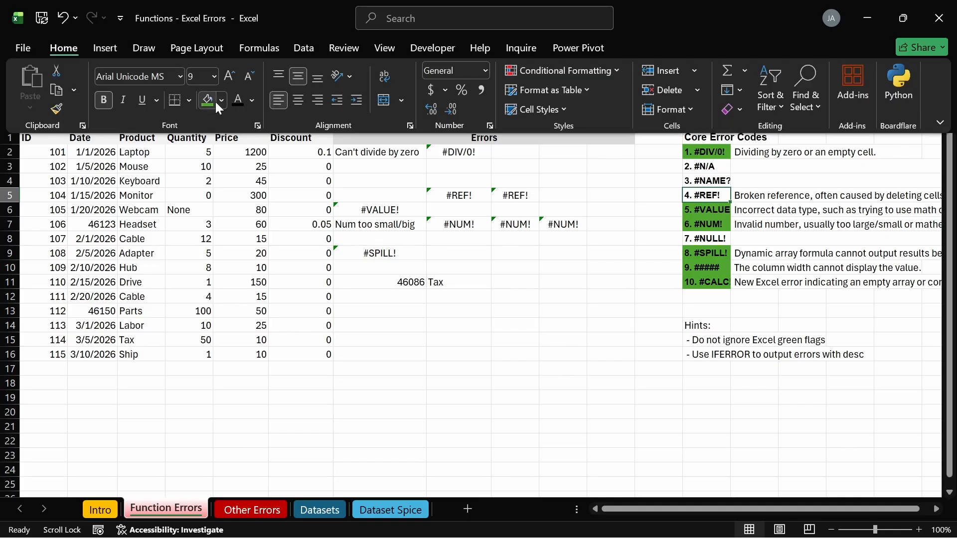
{"action": "left_click", "coordinate": [586, 353]}
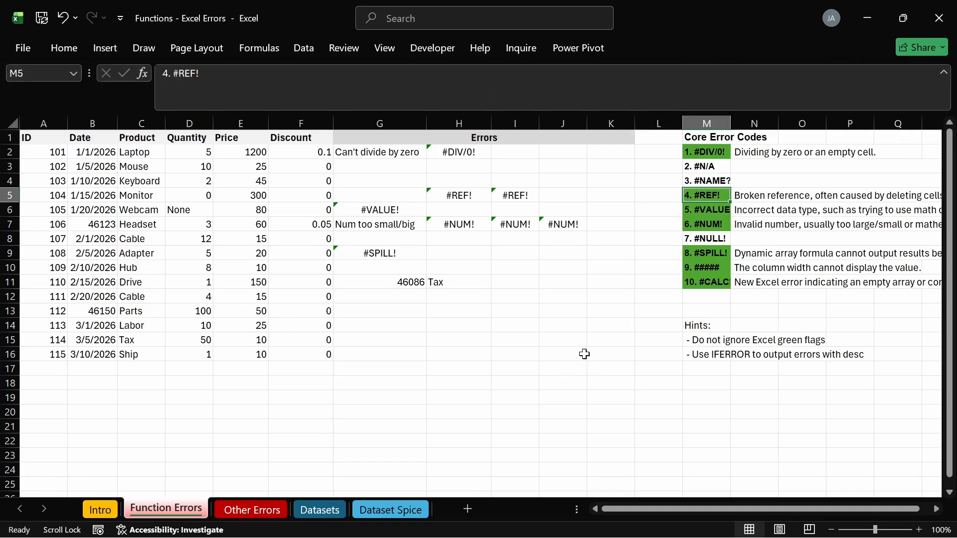
{"action": "left_click", "coordinate": [588, 351]}
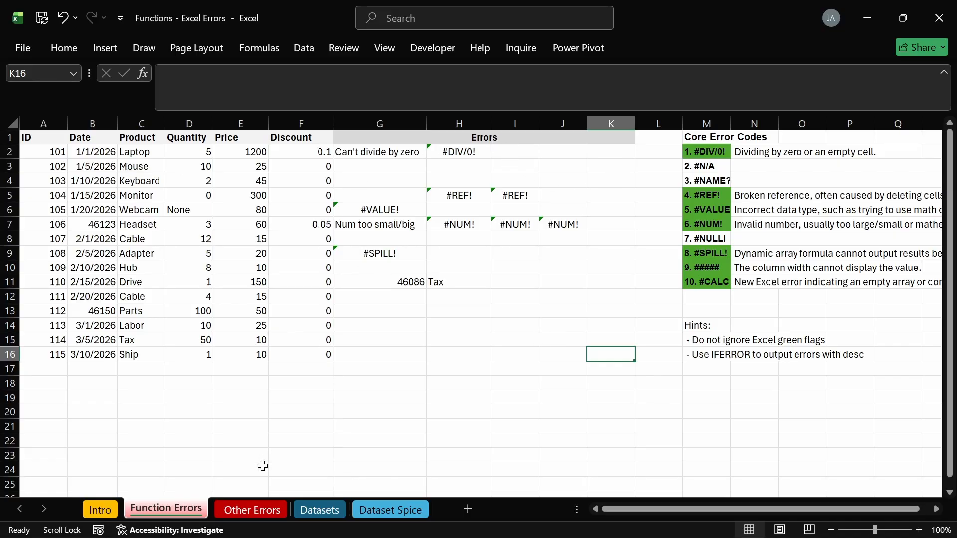
{"action": "left_click", "coordinate": [704, 196]}
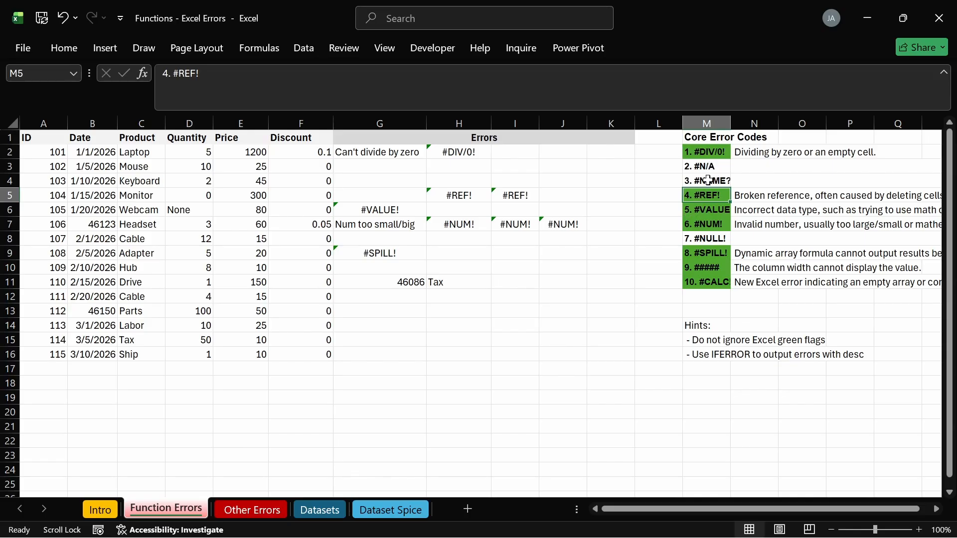
{"action": "left_click", "coordinate": [710, 239]}
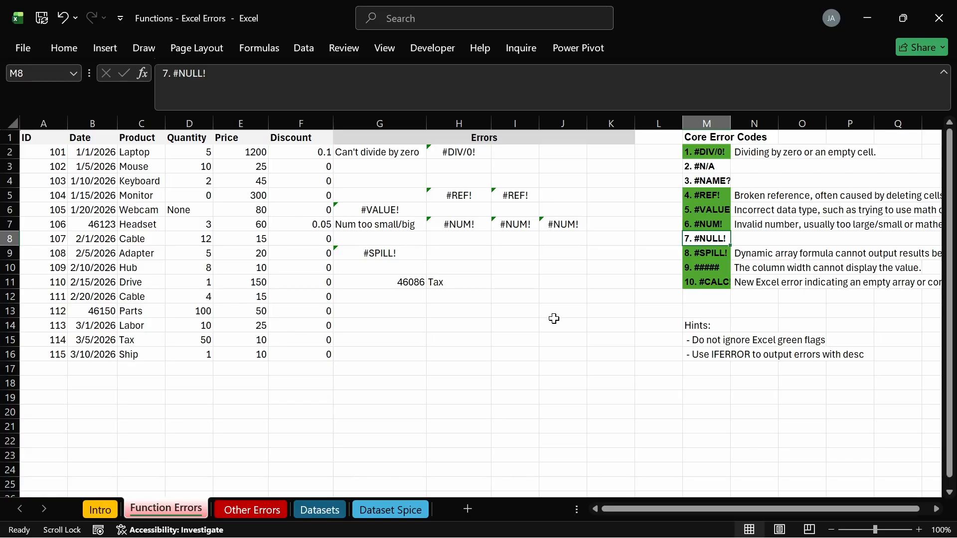
{"action": "left_click_drag", "start_coordinate": [412, 325], "coordinate": [483, 372]}
{"action": "double_click", "coordinate": [389, 327]}
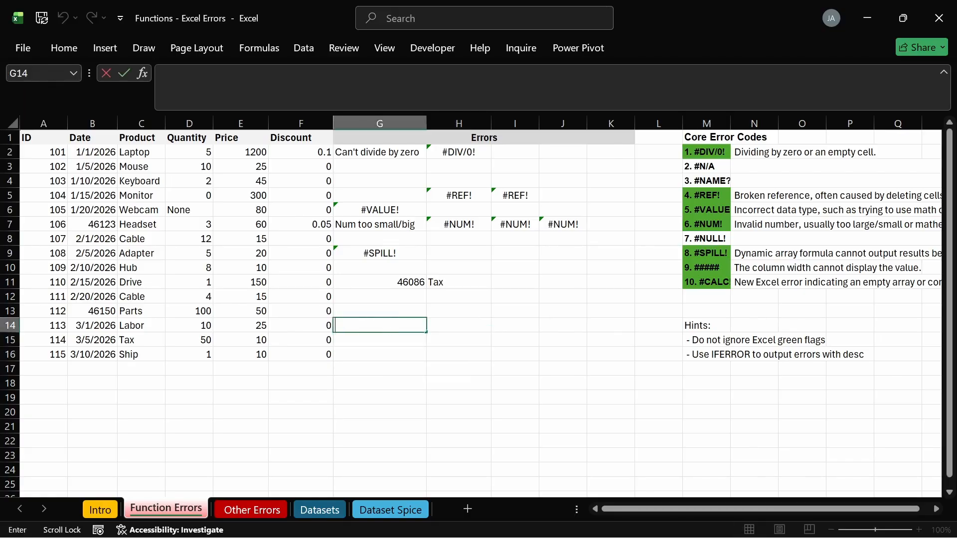
{"action": "left_click", "coordinate": [468, 371]}
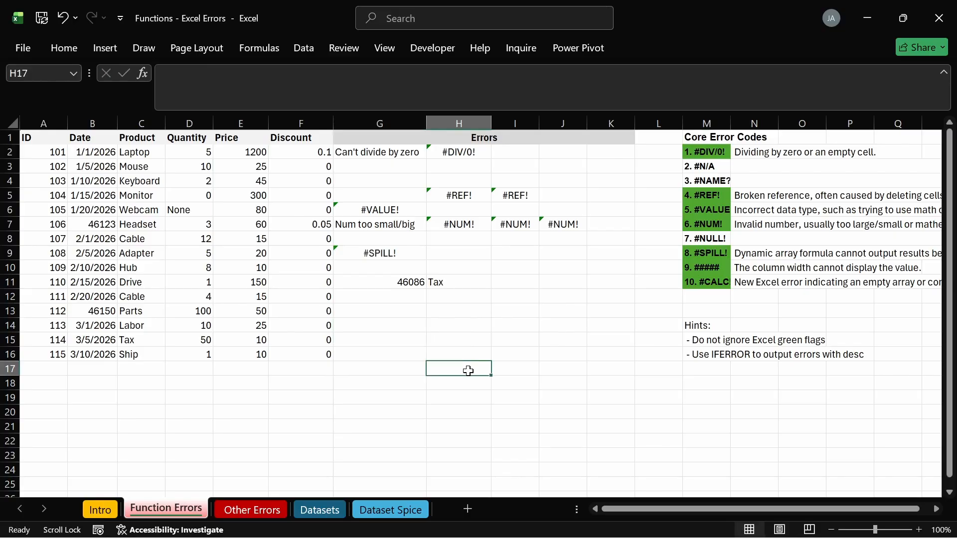
{"action": "left_click_drag", "start_coordinate": [380, 323], "coordinate": [442, 365]}
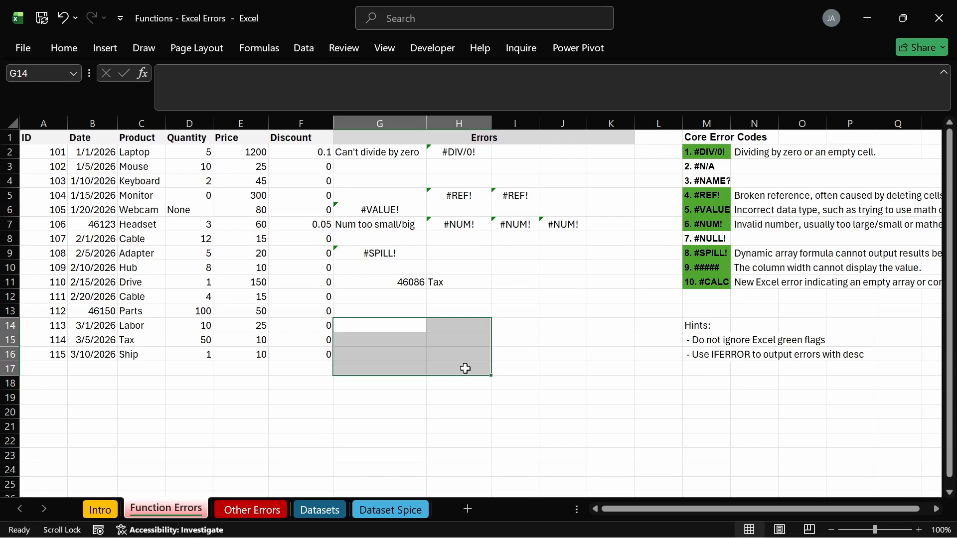
{"action": "left_click", "coordinate": [413, 339]}
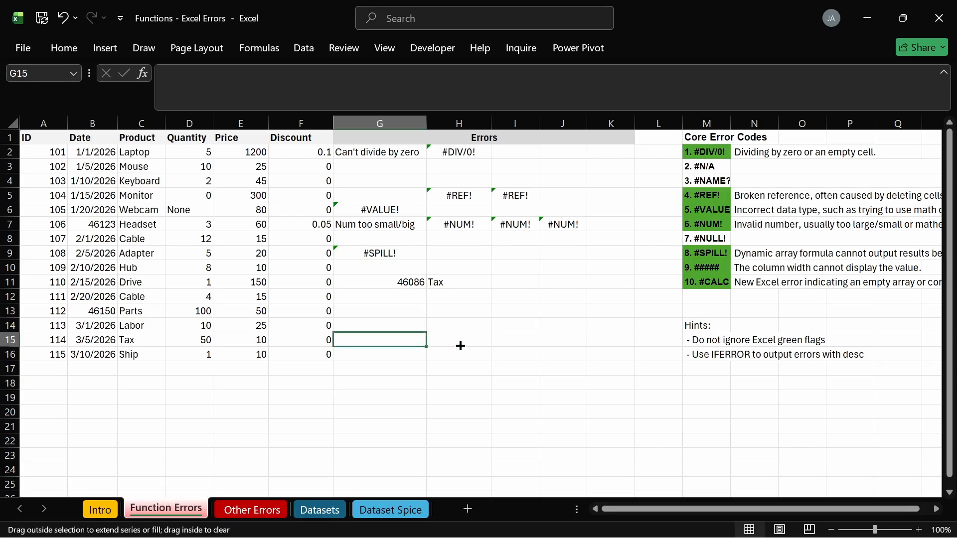
{"action": "left_click_drag", "start_coordinate": [460, 345], "coordinate": [419, 340]}
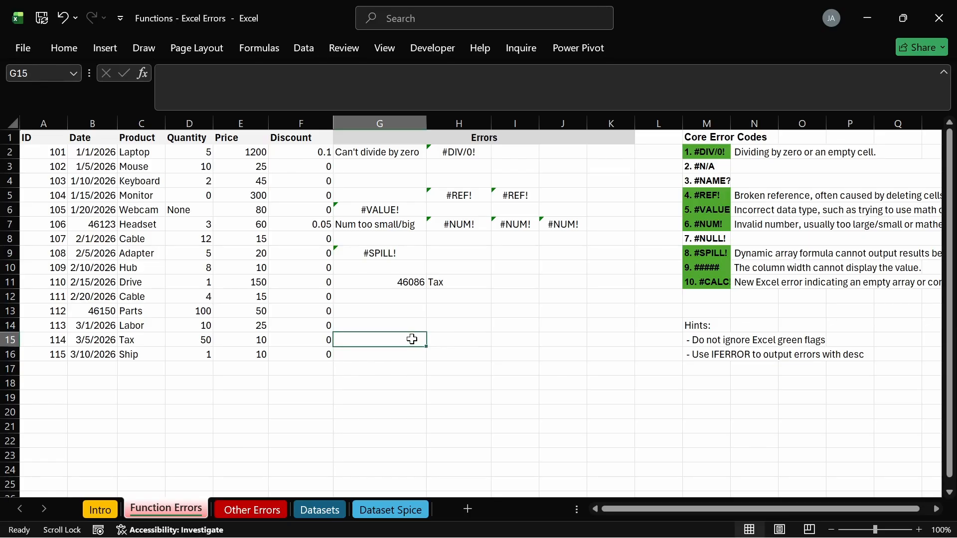
Enter the formula =SUM(E2 E16) in cell G8, with a space instead of a colon between the two Price references.
{"action": "left_click", "coordinate": [373, 236]}
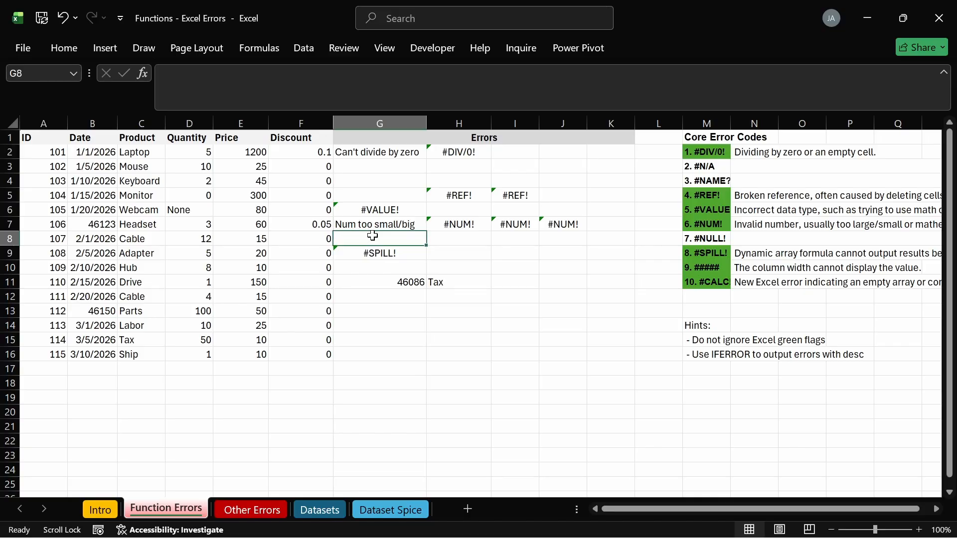
{"action": "type", "text": "="}
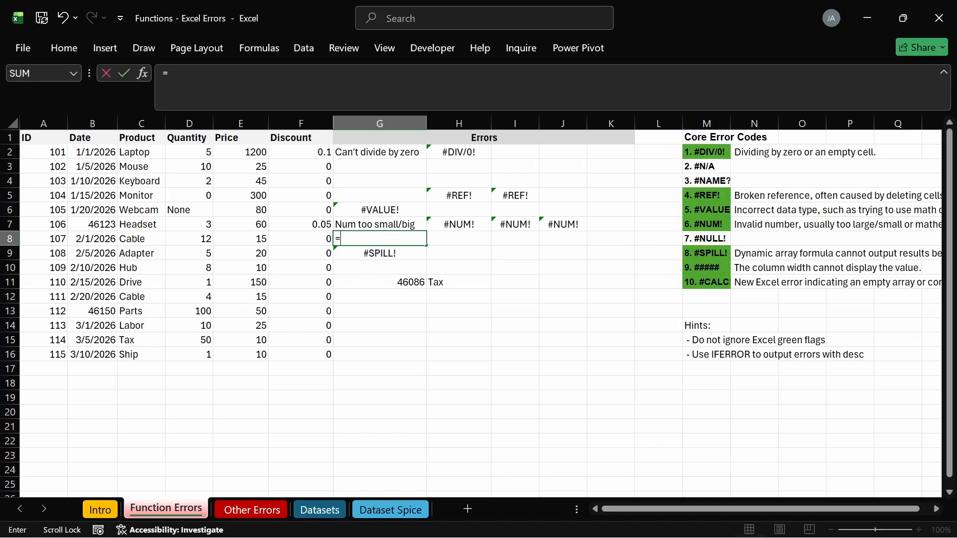
{"action": "type", "text": "sum"}
{"action": "key", "text": "Tab"}
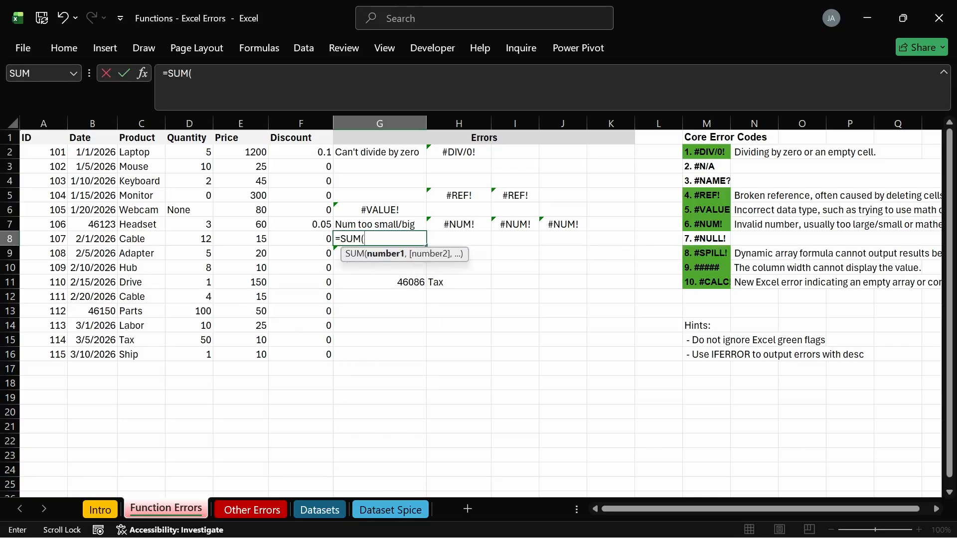
{"action": "left_click", "coordinate": [252, 150]}
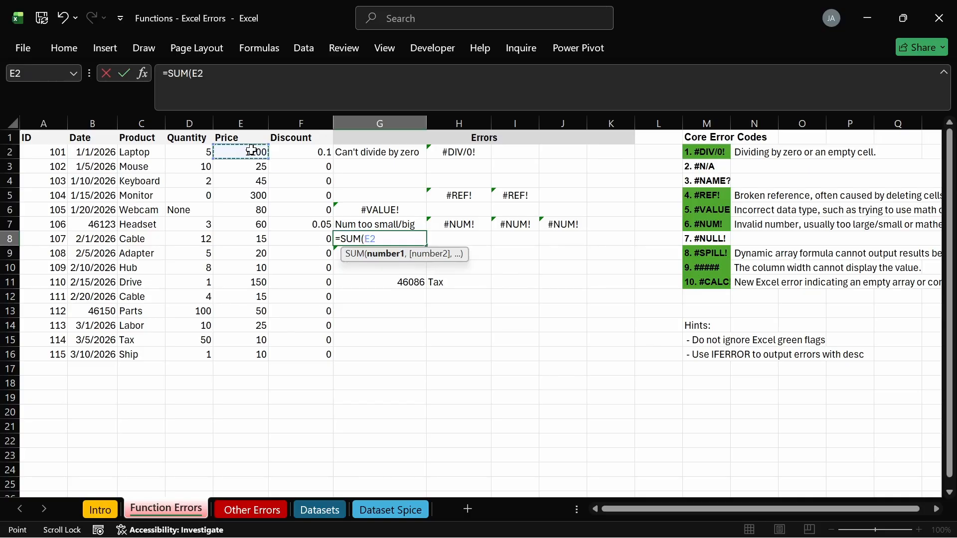
{"action": "left_click", "coordinate": [251, 355]}
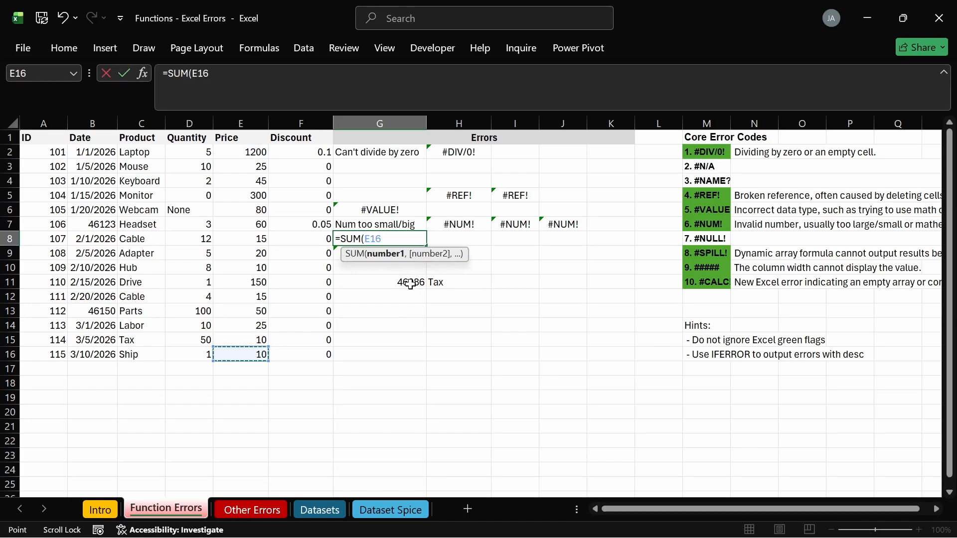
{"action": "key", "text": "BackSpace"}
{"action": "key", "text": "BackSpace"}
{"action": "type", "text": "2"}
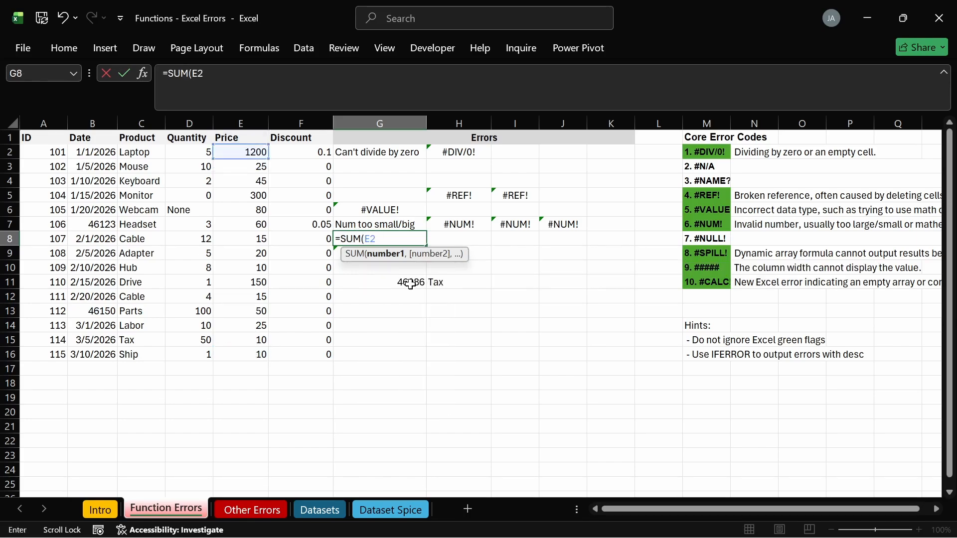
{"action": "type", "text": " 2"}
{"action": "key", "text": "BackSpace"}
{"action": "type", "text": "e"}
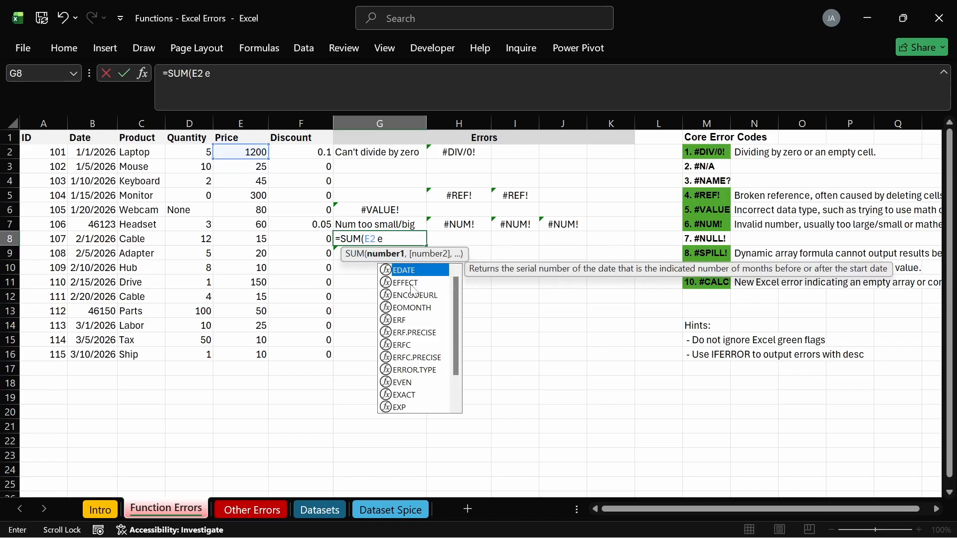
{"action": "key", "text": "BackSpace"}
{"action": "type", "text": "E16"}
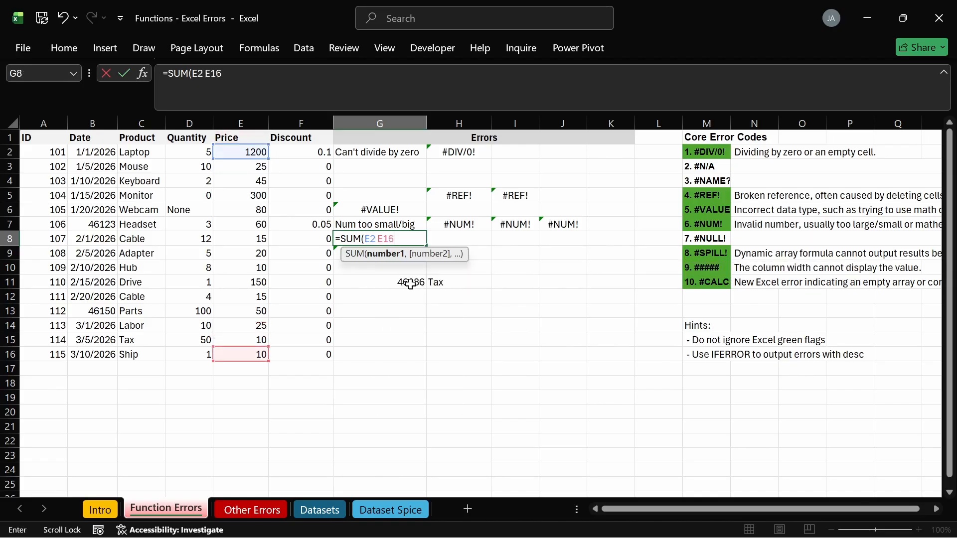
{"action": "type", "text": ")"}
{"action": "key", "text": "Return"}
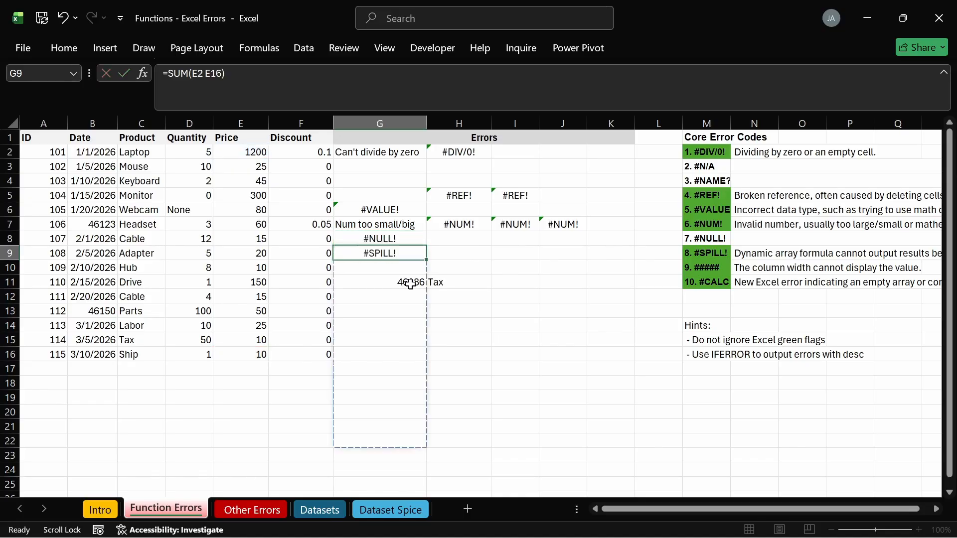
Try the G8 formula with a colon as =SUM(E2:E16) and undo that change.
{"action": "left_click", "coordinate": [408, 241]}
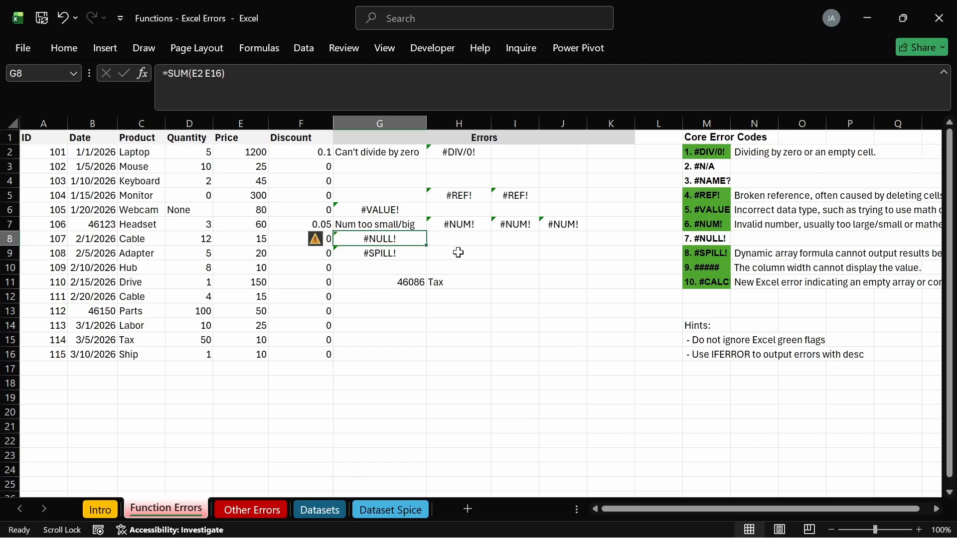
{"action": "double_click", "coordinate": [410, 242]}
{"action": "left_click", "coordinate": [377, 239]}
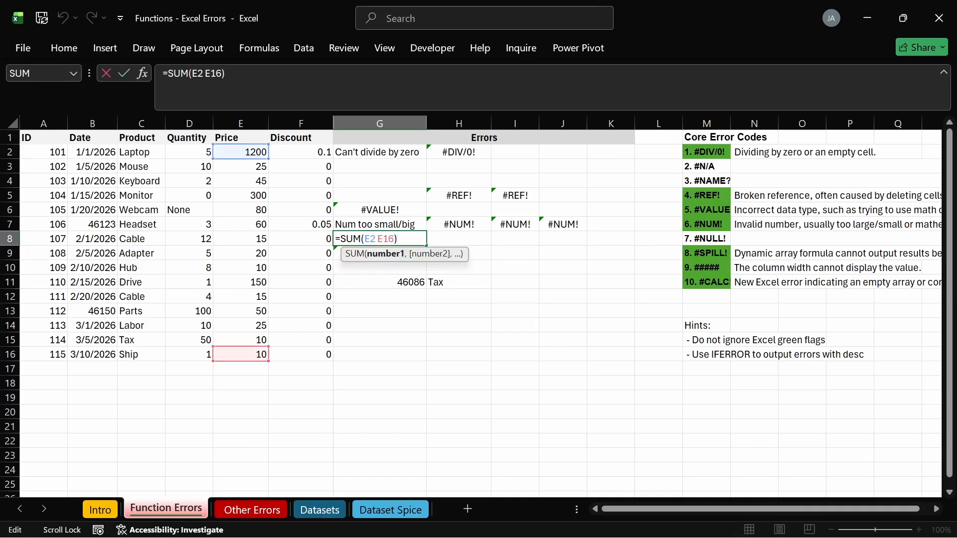
{"action": "key", "text": "BackSpace"}
{"action": "type", "text": ":"}
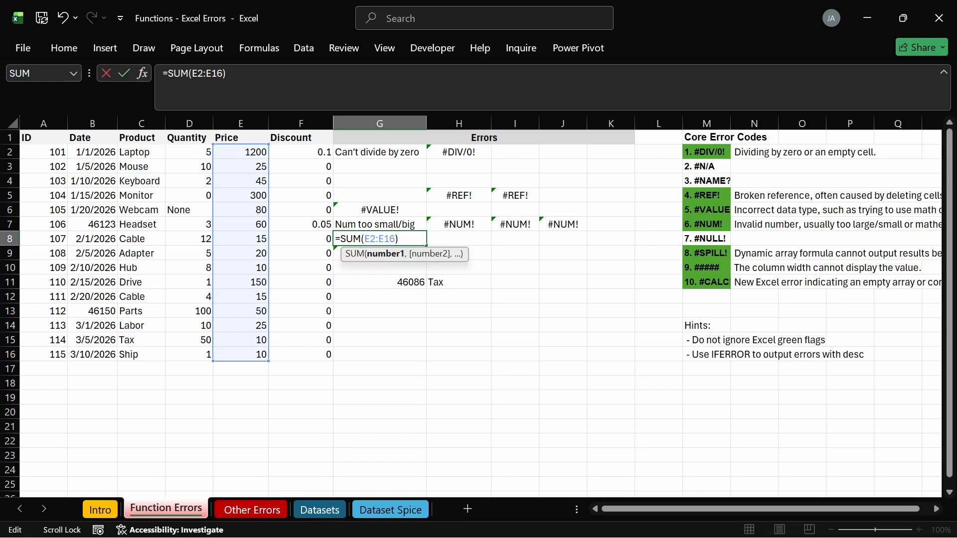
{"action": "key", "text": "Return"}
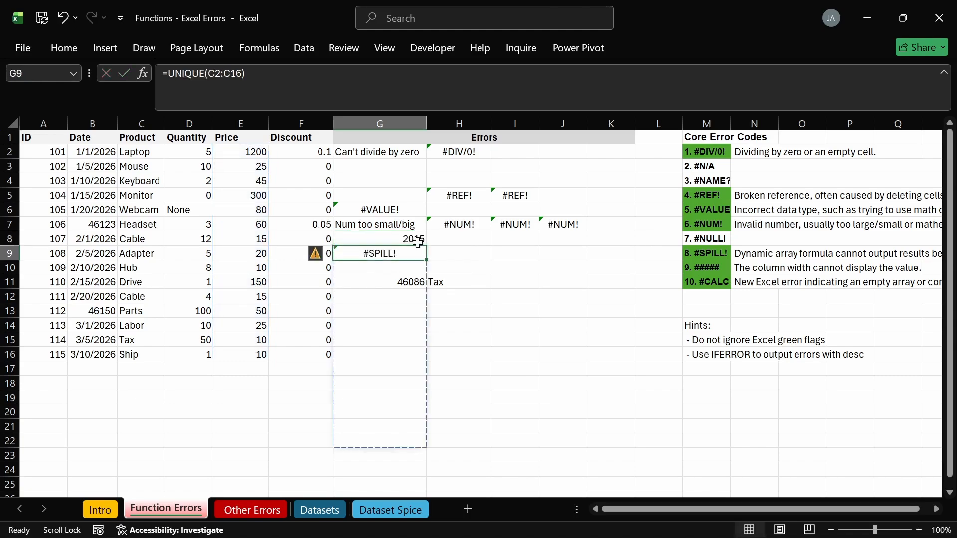
{"action": "left_click", "coordinate": [413, 239]}
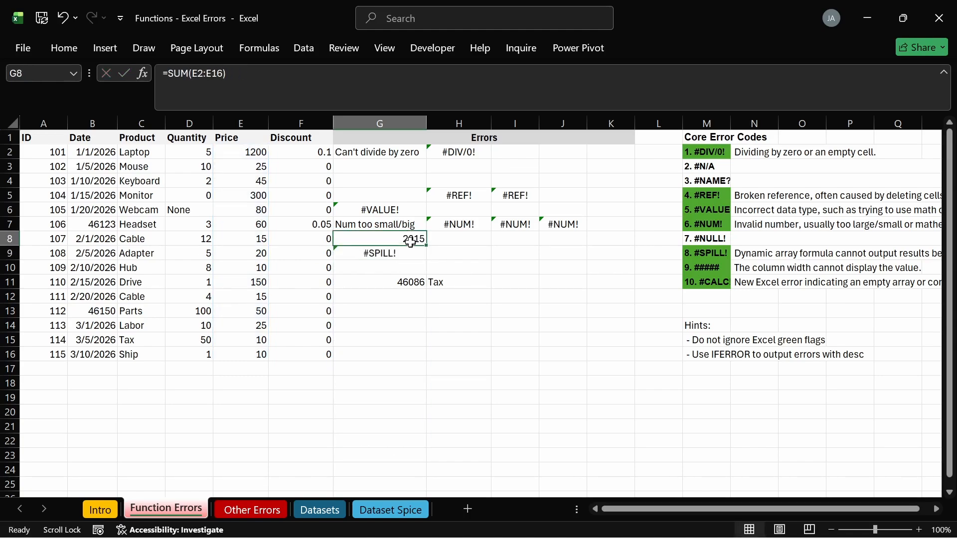
{"action": "key", "text": "ctrl+z"}
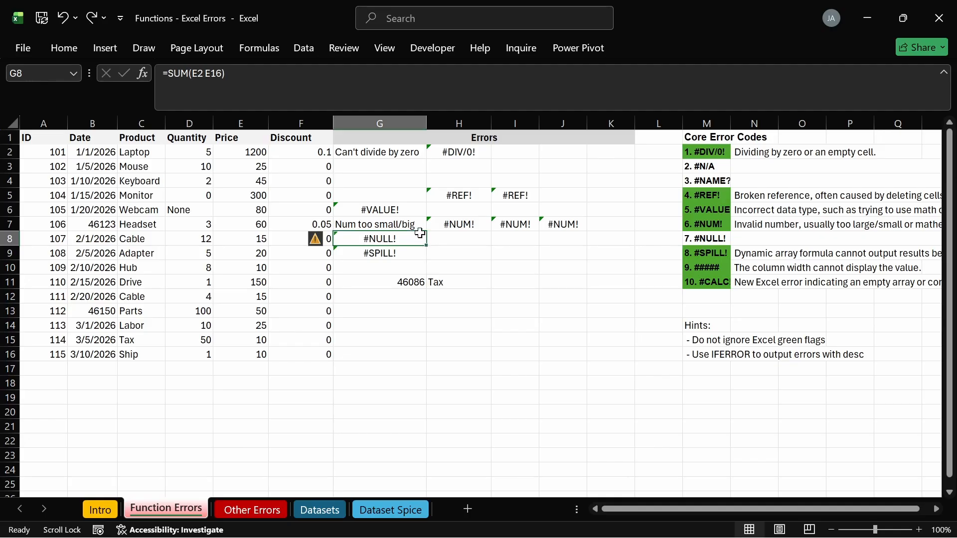
Enter the formula =SUM(E2,E3 E4) in cell H8, with a space instead of a comma before the last Price reference.
{"action": "left_click", "coordinate": [446, 237]}
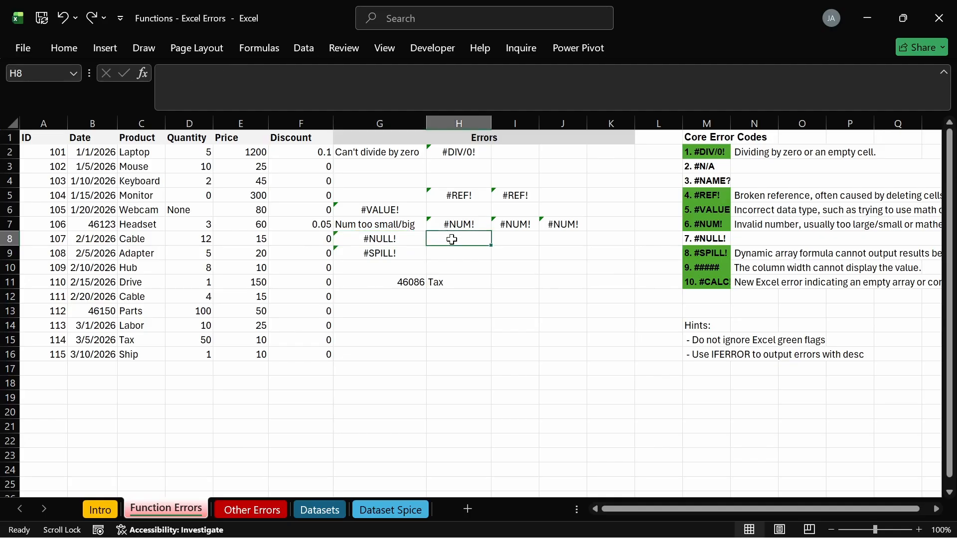
{"action": "type", "text": "="}
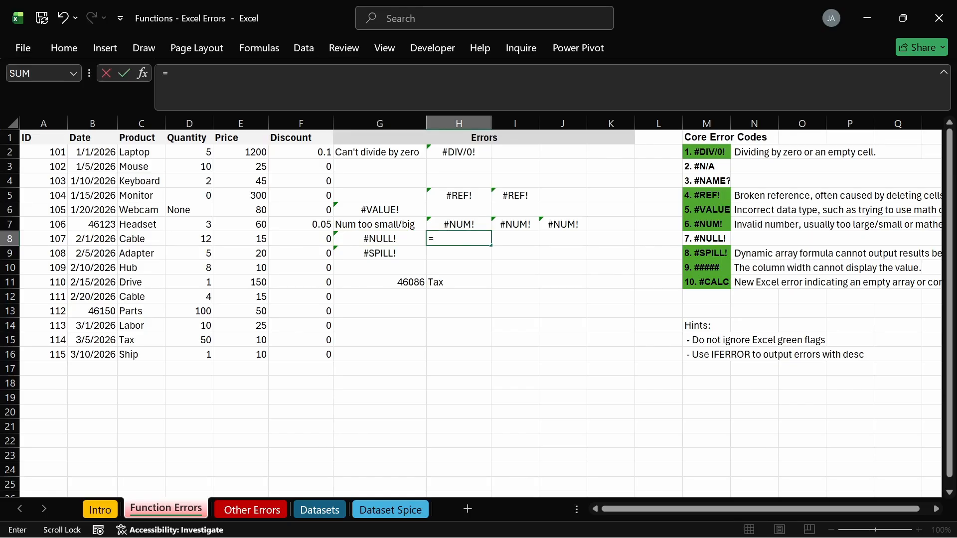
{"action": "type", "text": "SUM("}
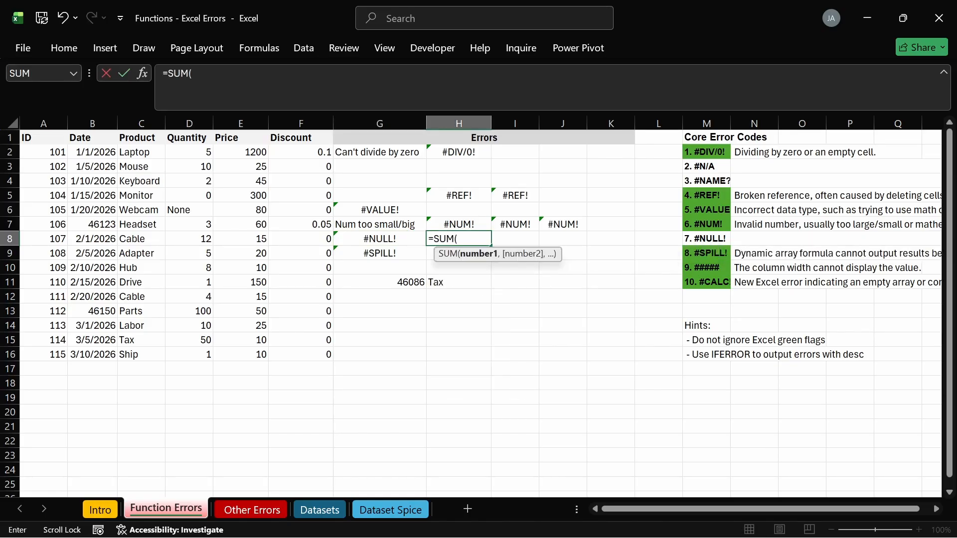
{"action": "left_click", "coordinate": [257, 153]}
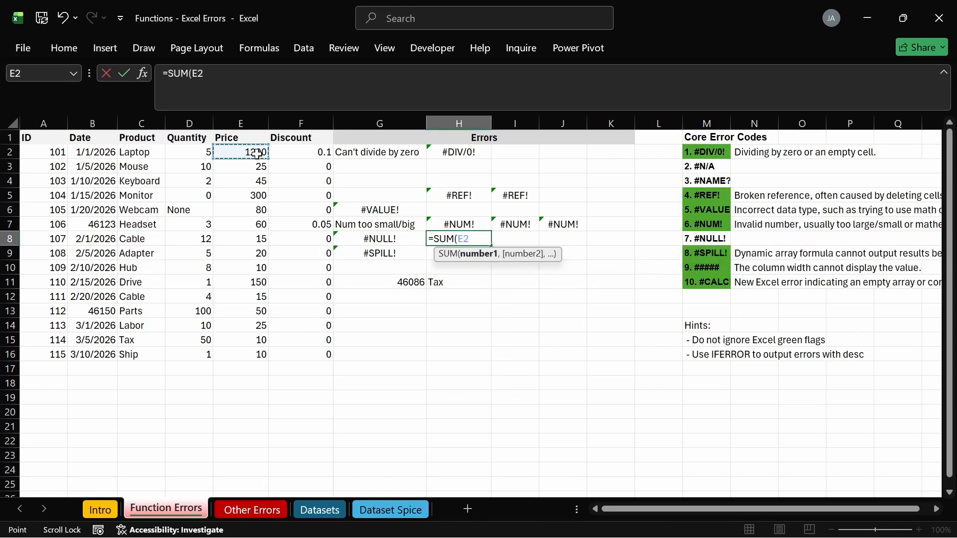
{"action": "type", "text": ","}
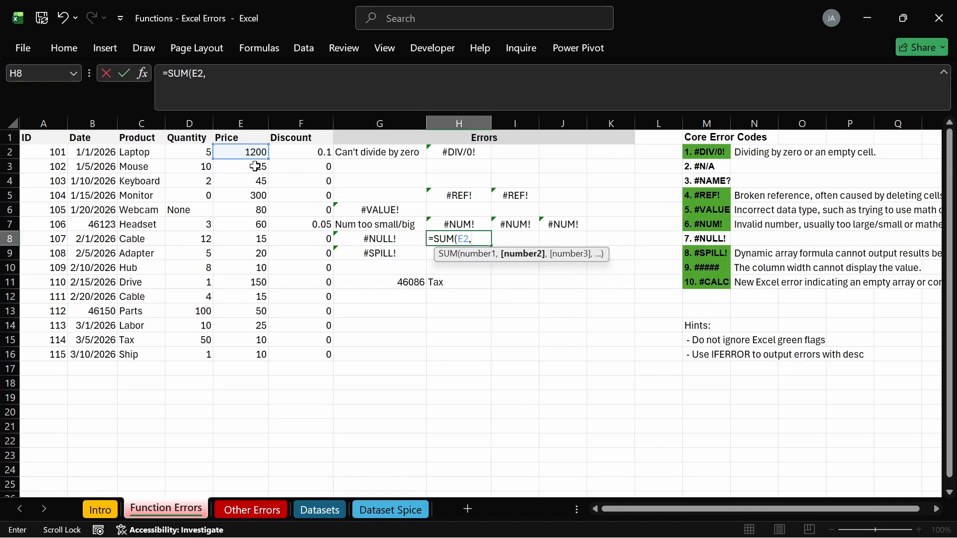
{"action": "key", "text": "BackSpace"}
{"action": "key", "text": "BackSpace"}
{"action": "type", "text": "2"}
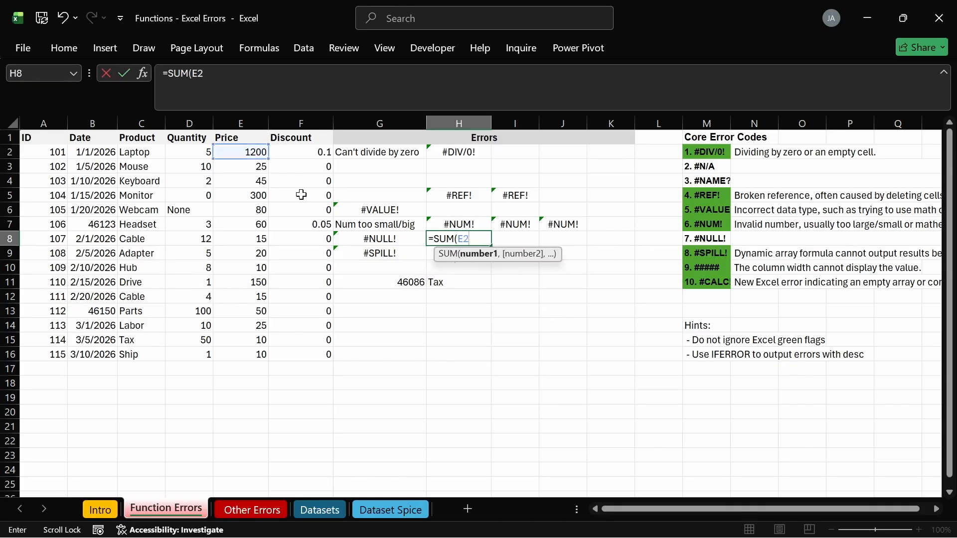
{"action": "type", "text": ","}
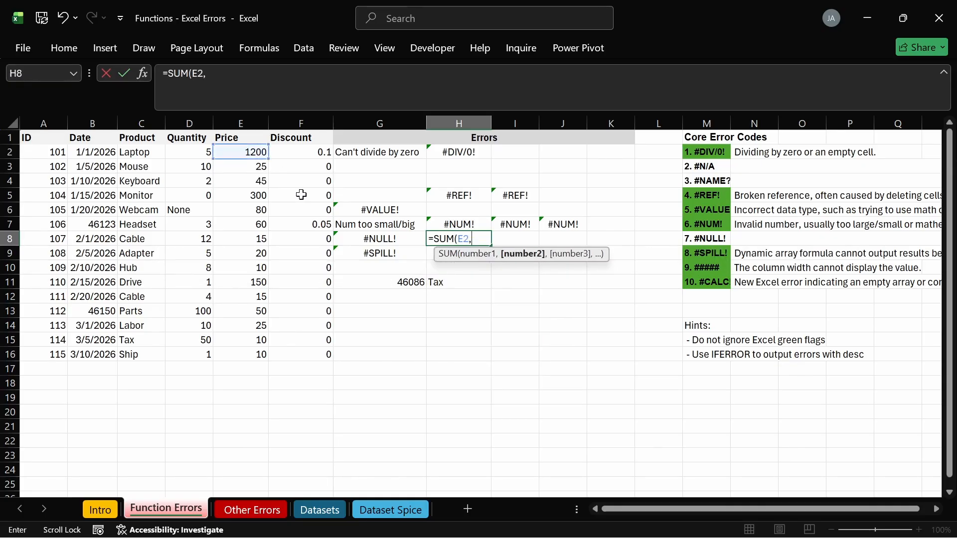
{"action": "type", "text": "E3"}
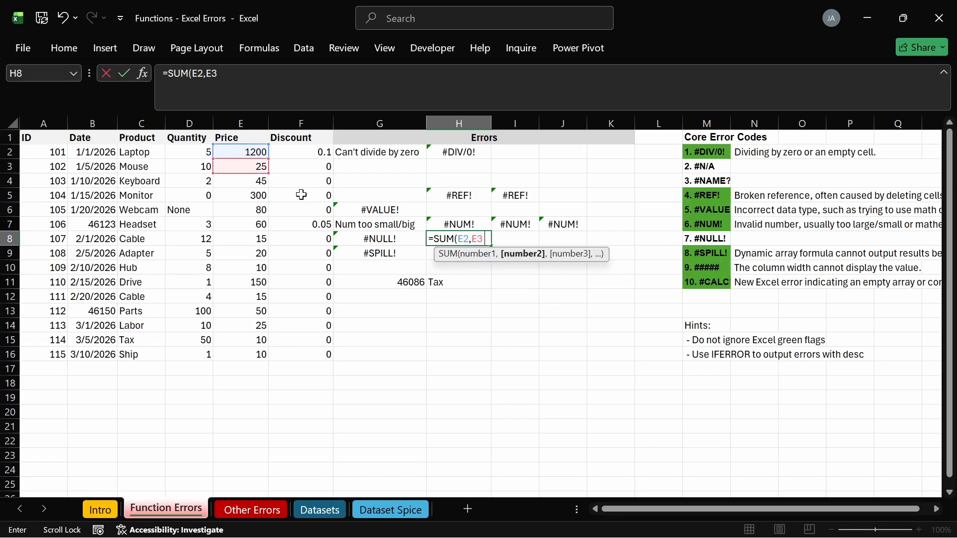
{"action": "type", "text": " E4)"}
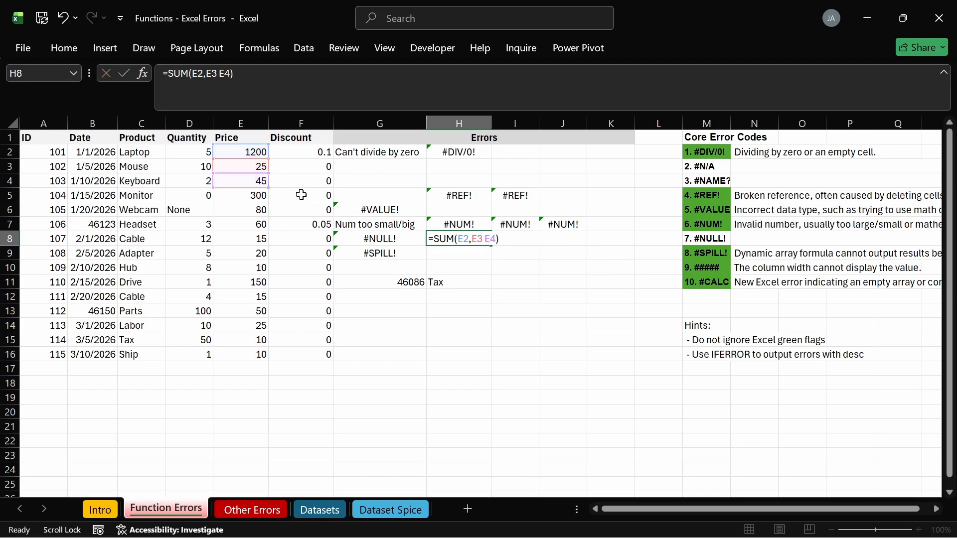
{"action": "key", "text": "Return"}
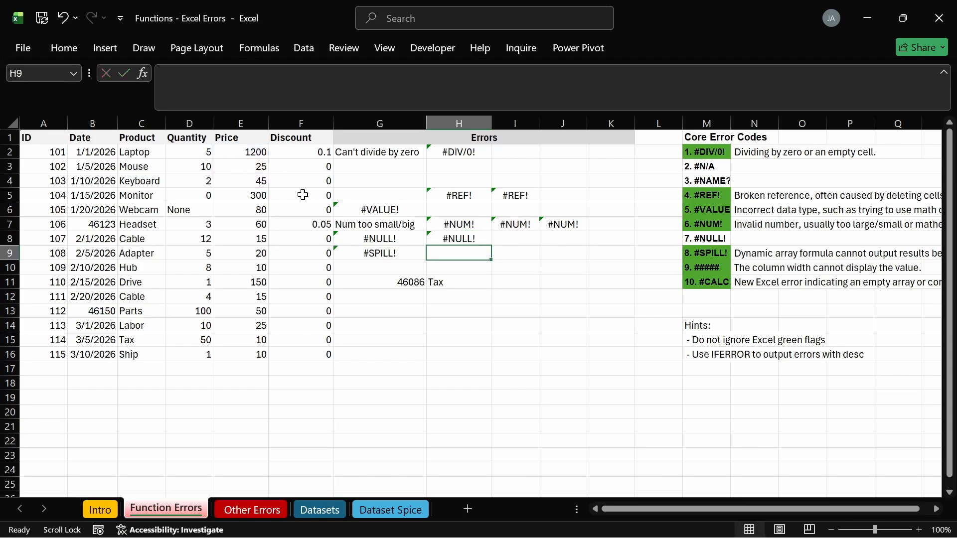
Try the H8 formula with a comma as =SUM(E2,E3,E4) and undo that change.
{"action": "left_click", "coordinate": [456, 238]}
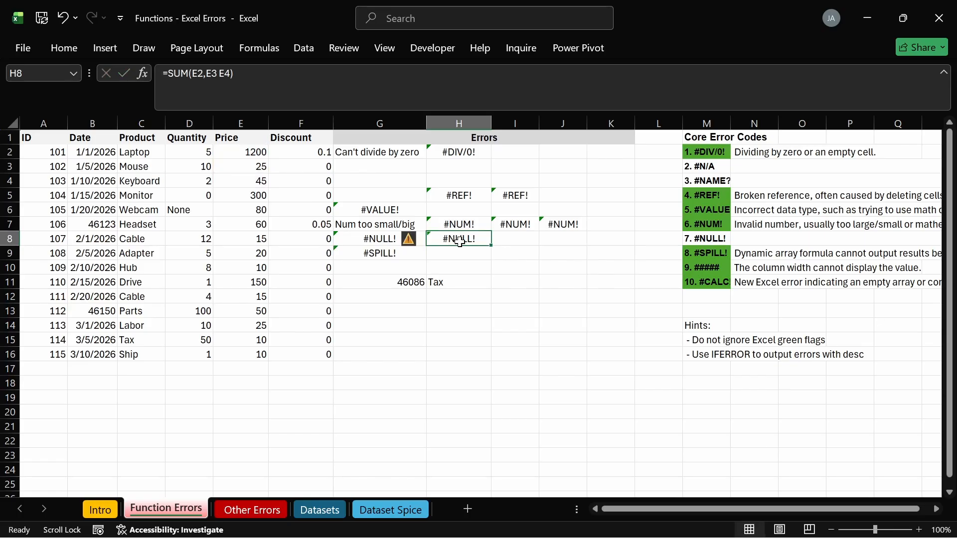
{"action": "double_click", "coordinate": [460, 243]}
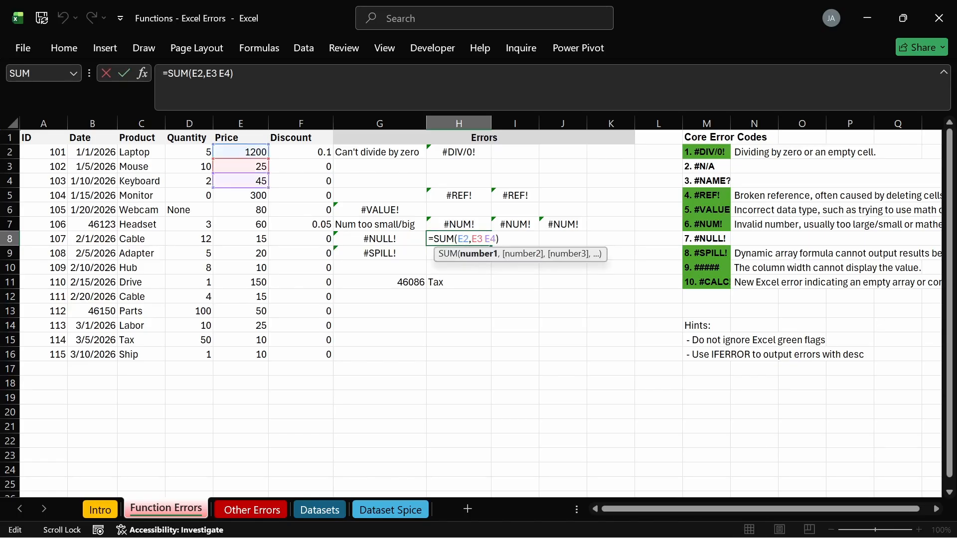
{"action": "left_click", "coordinate": [483, 239]}
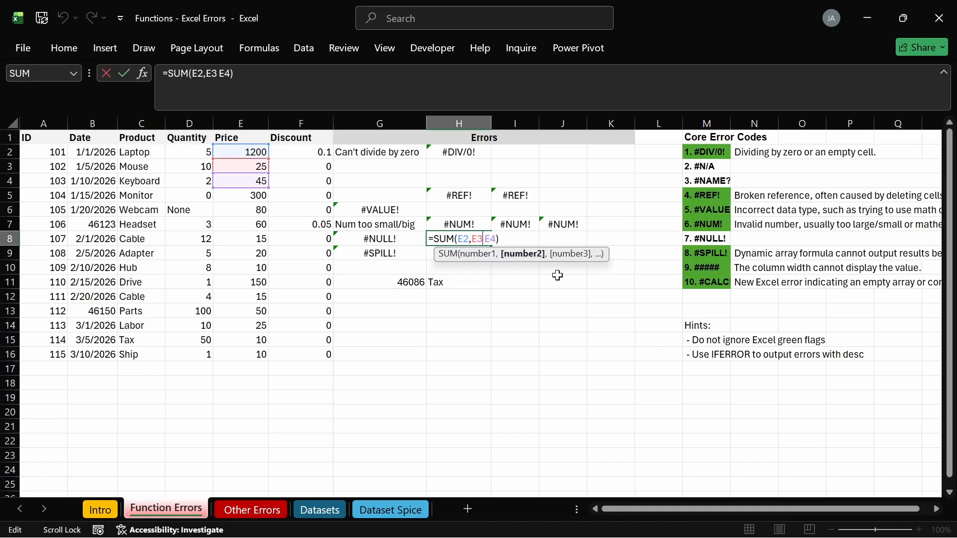
{"action": "type", "text": ","}
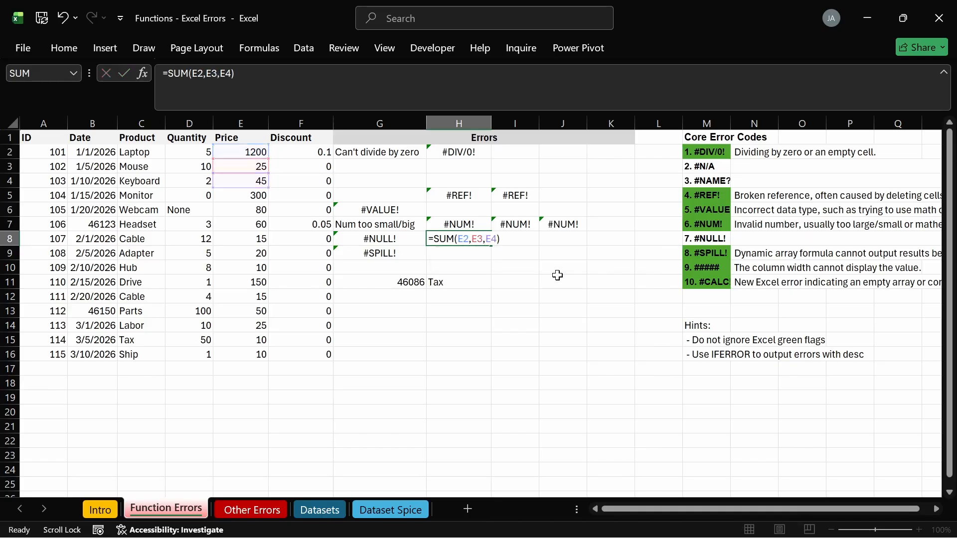
{"action": "key", "text": "Return"}
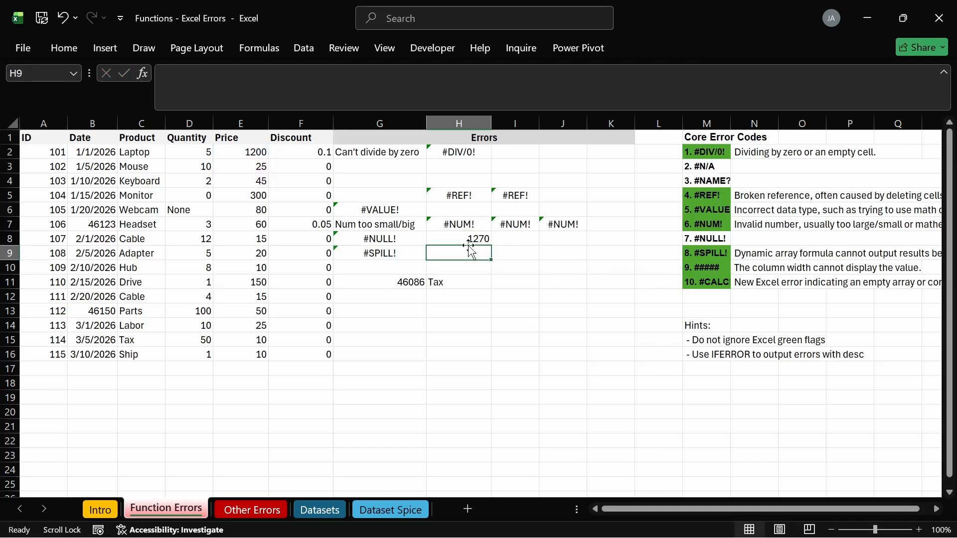
{"action": "left_click", "coordinate": [464, 235]}
{"action": "key", "text": "ctrl+z"}
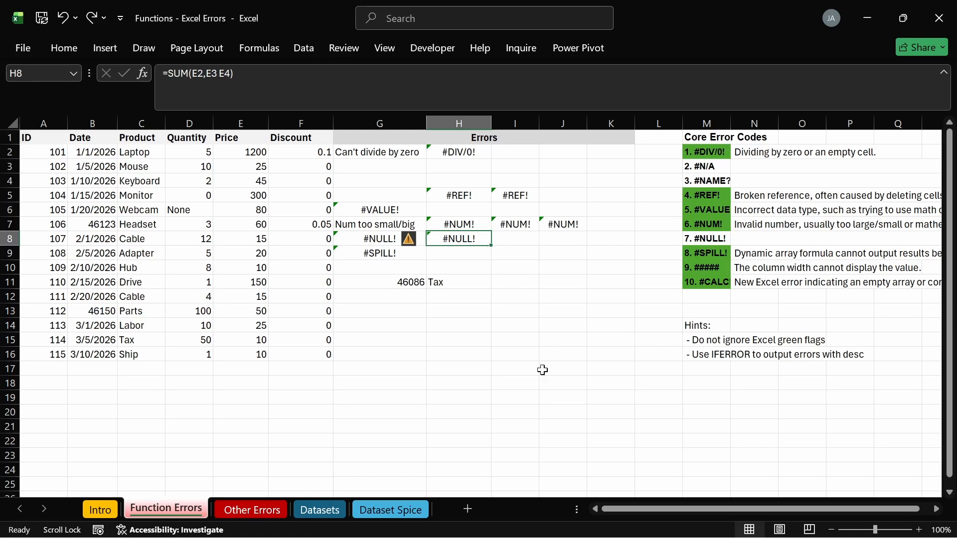
Set the font color of the #NULL! description in cell N8 to black.
{"action": "mouse_move", "coordinate": [682, 532]}
{"action": "left_click", "coordinate": [737, 238]}
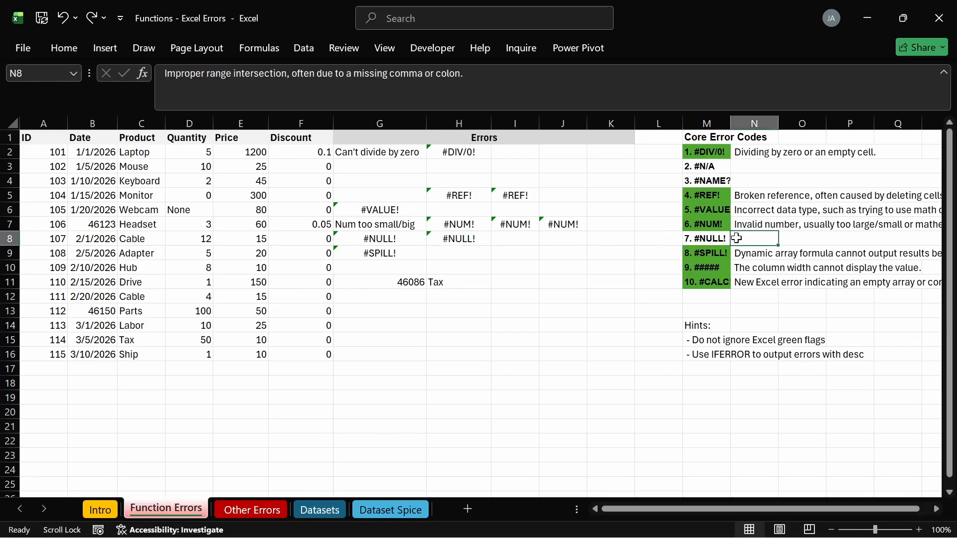
{"action": "left_click", "coordinate": [76, 45]}
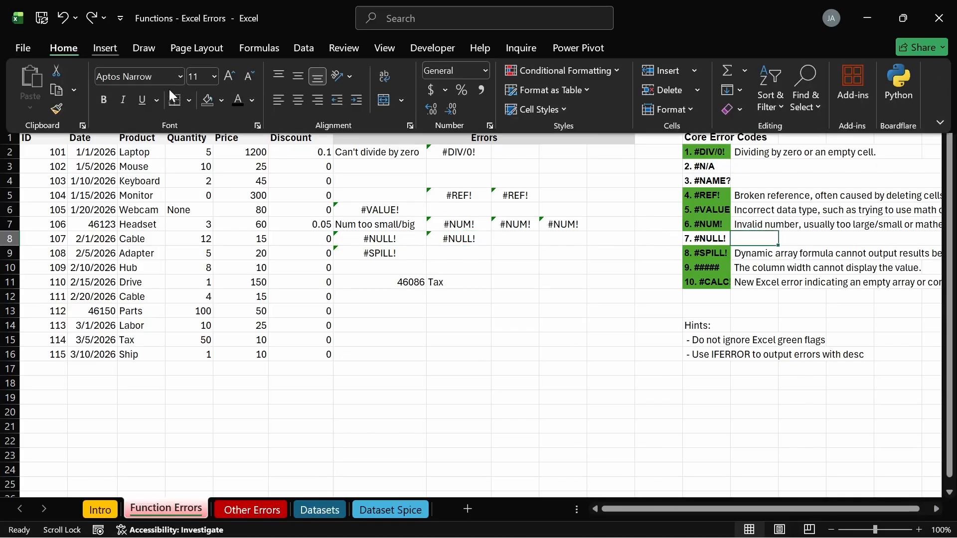
{"action": "left_click", "coordinate": [235, 97]}
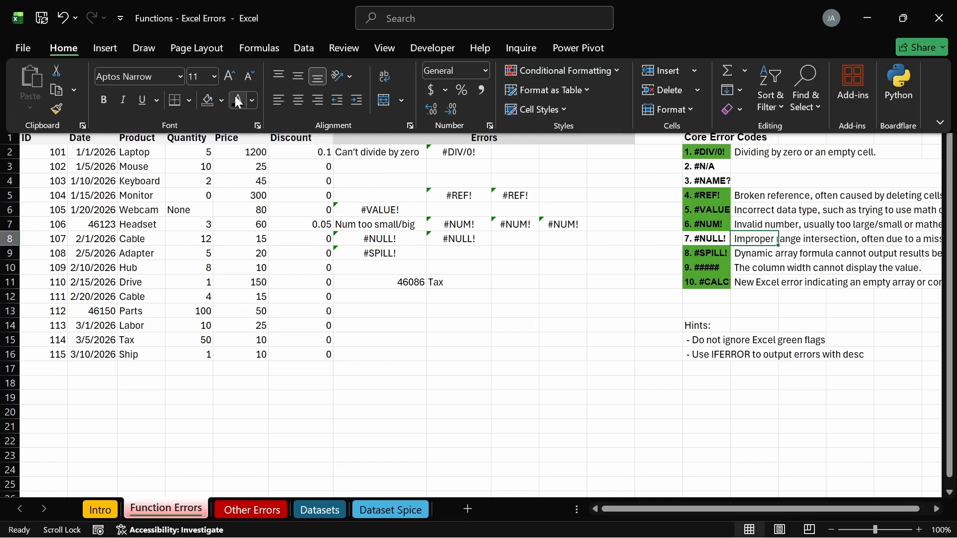
Fill the #NULL! entry in cell M8 of the Core Error Codes list with green.
{"action": "left_click", "coordinate": [703, 236]}
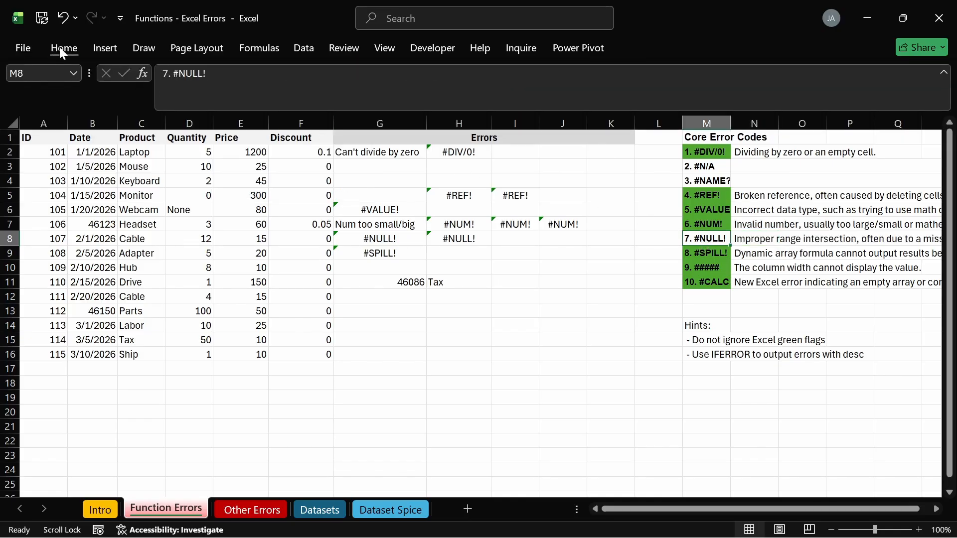
{"action": "left_click", "coordinate": [61, 48]}
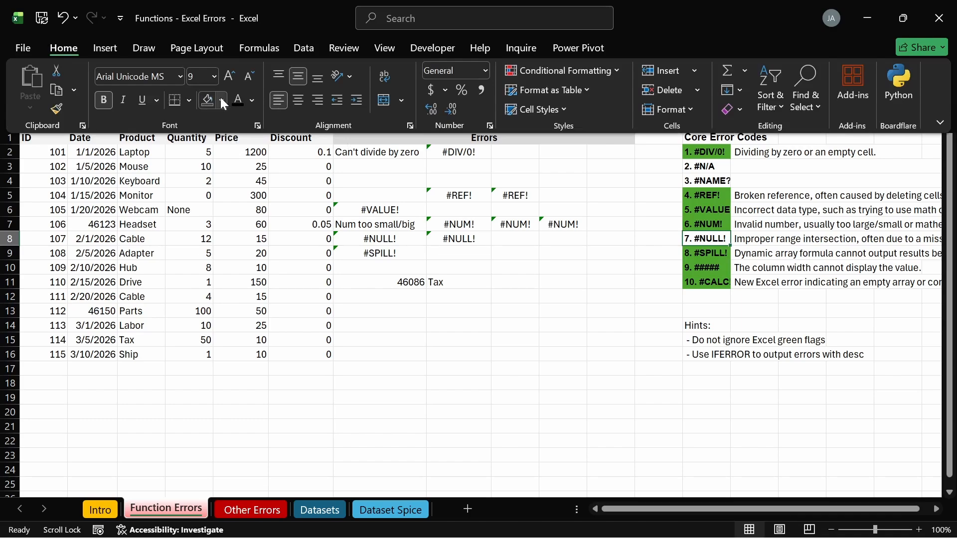
{"action": "left_click", "coordinate": [222, 101]}
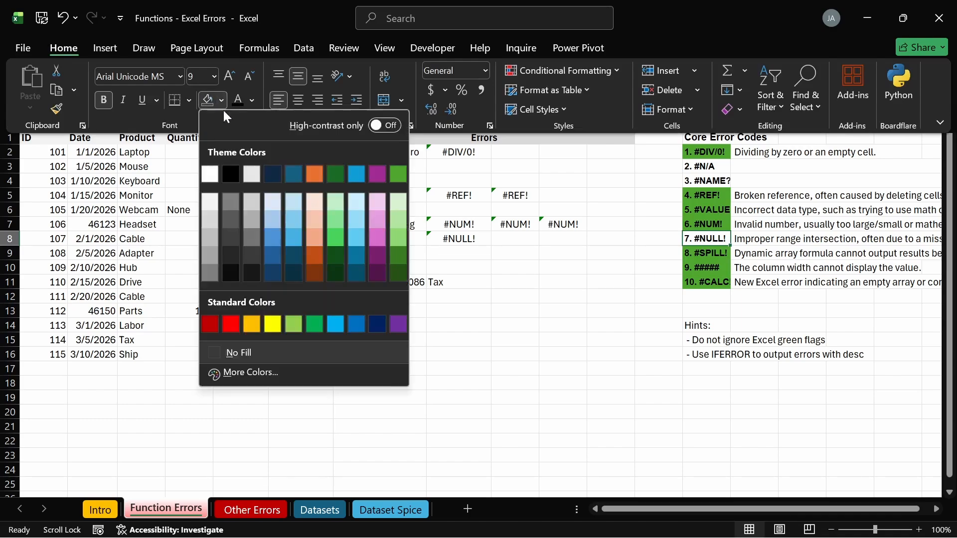
{"action": "left_click", "coordinate": [397, 175]}
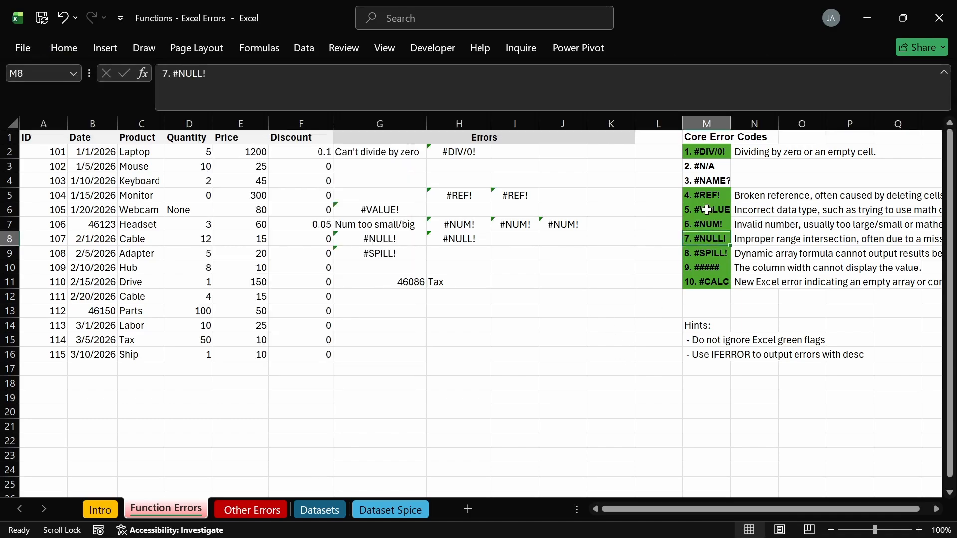
Set the border line color to white for the Core Error Codes entries and leave border drawing mode.
{"action": "left_click_drag", "start_coordinate": [700, 155], "coordinate": [710, 280]}
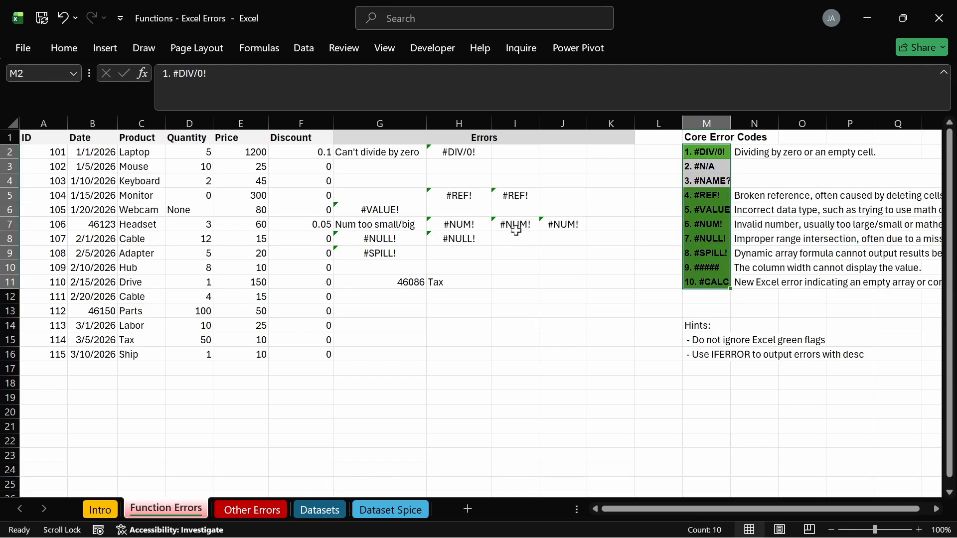
{"action": "left_click", "coordinate": [81, 45]}
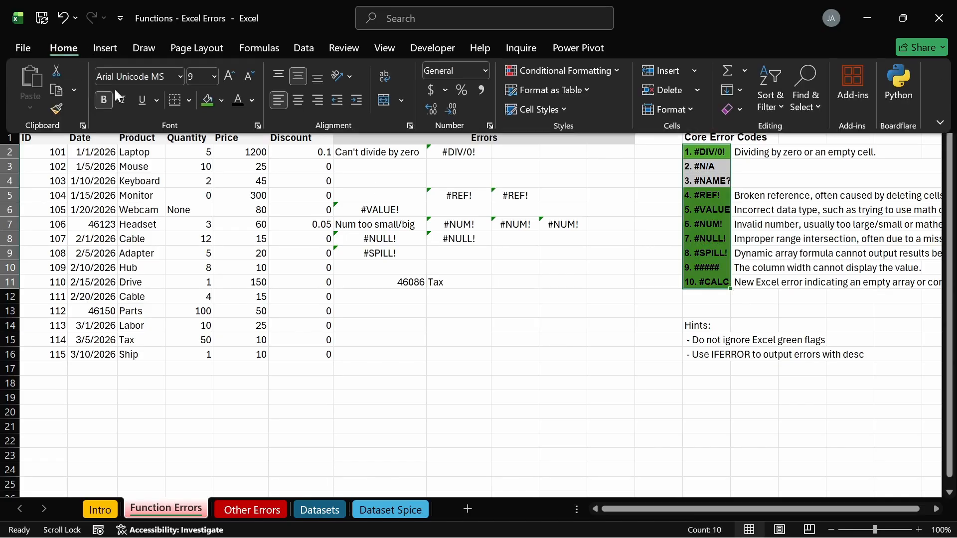
{"action": "left_click", "coordinate": [188, 100]}
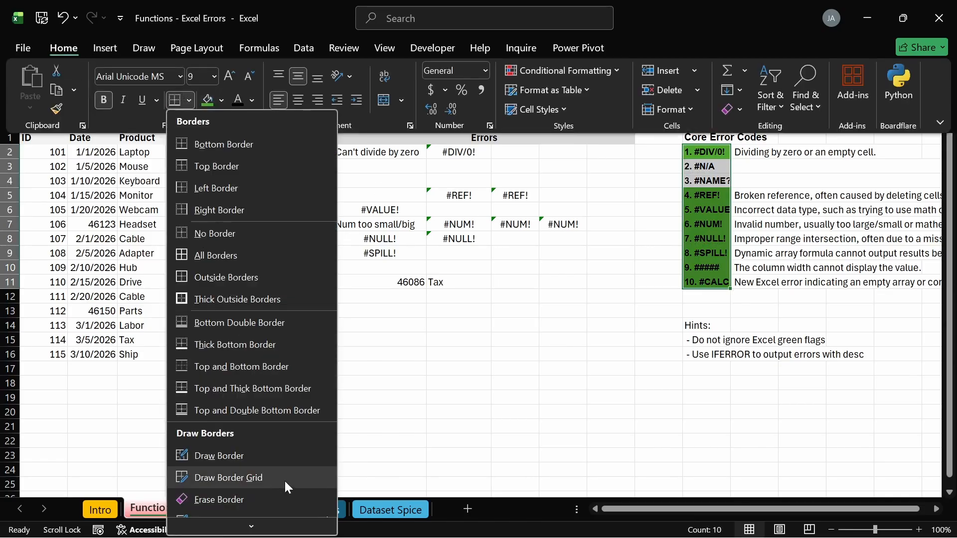
{"action": "scroll", "coordinate": [283, 458], "scroll_direction": "down", "scroll_amount": 1}
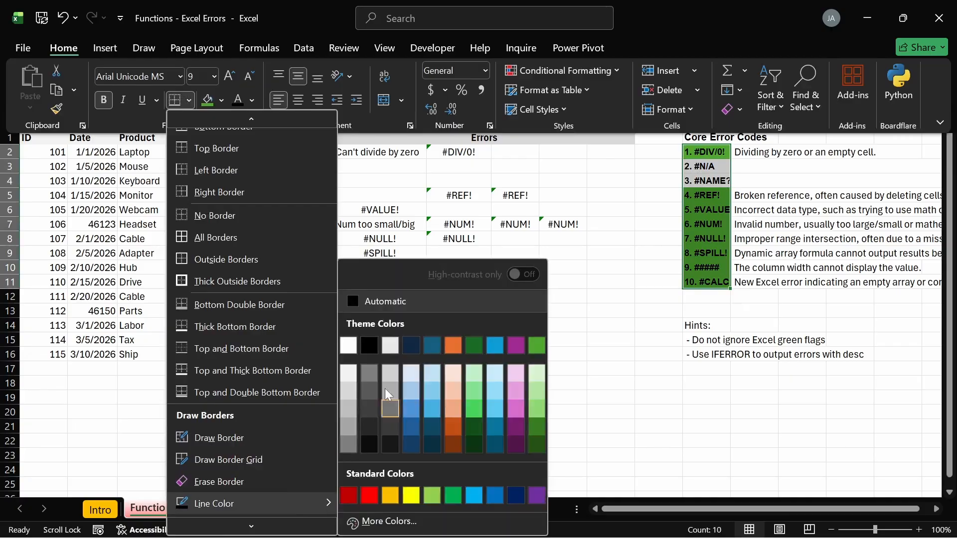
{"action": "left_click", "coordinate": [350, 351]}
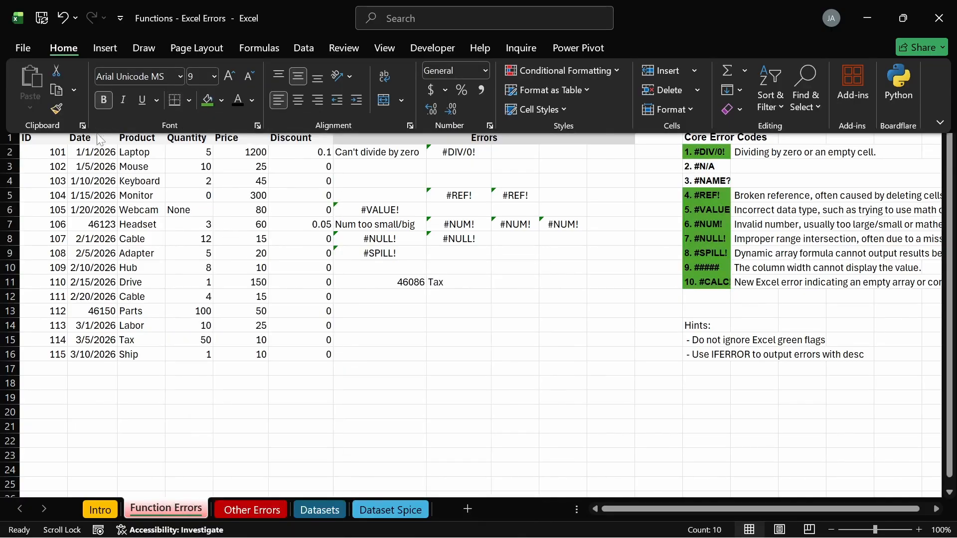
{"action": "double_click", "coordinate": [66, 49]}
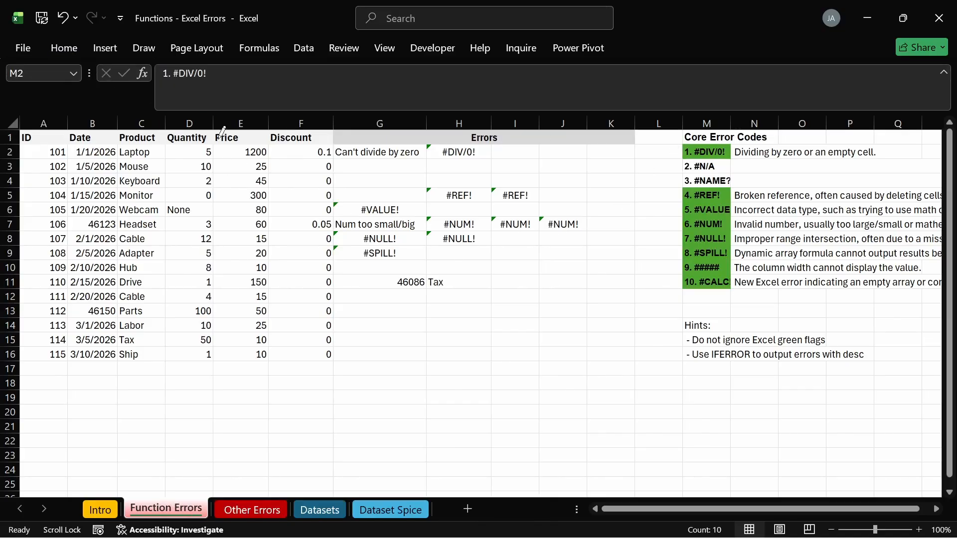
{"action": "left_click", "coordinate": [196, 123]}
Apply All Borders to the Core Error Codes entries in cells M2 through M11.
{"action": "left_click_drag", "start_coordinate": [700, 151], "coordinate": [699, 281]}
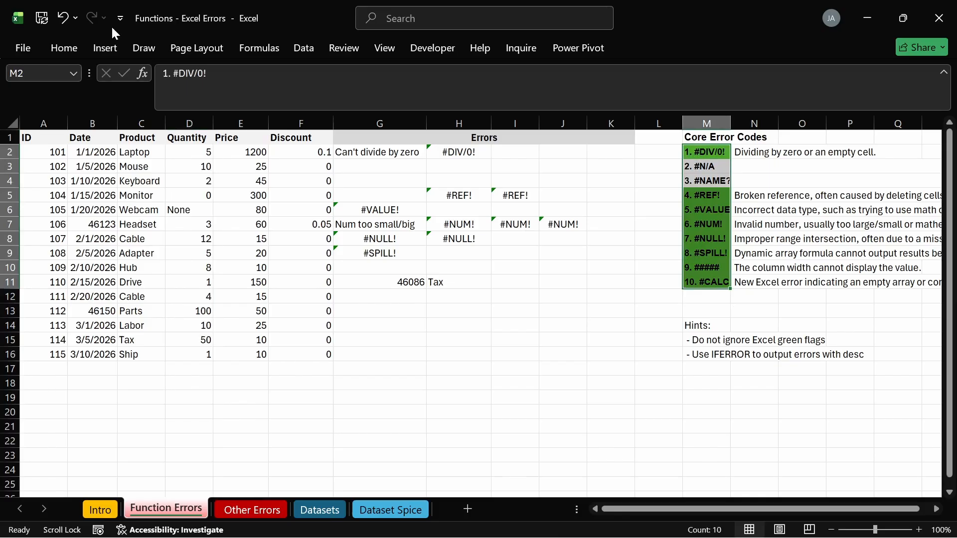
{"action": "left_click", "coordinate": [65, 48]}
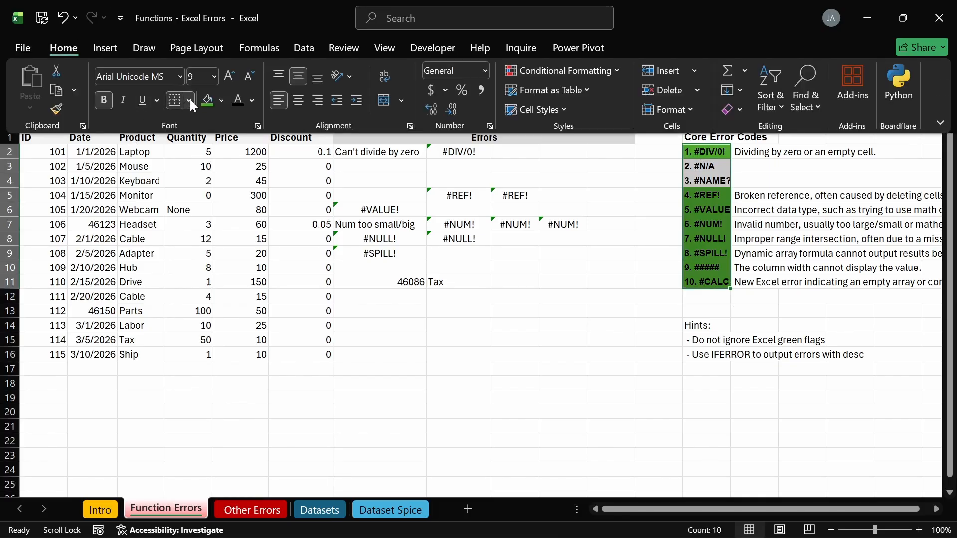
{"action": "left_click", "coordinate": [190, 99]}
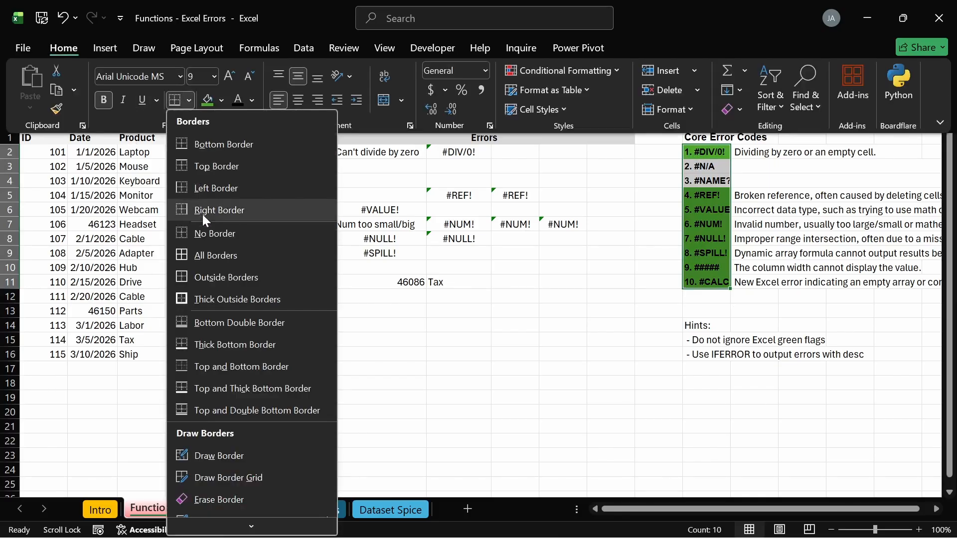
{"action": "left_click", "coordinate": [213, 255]}
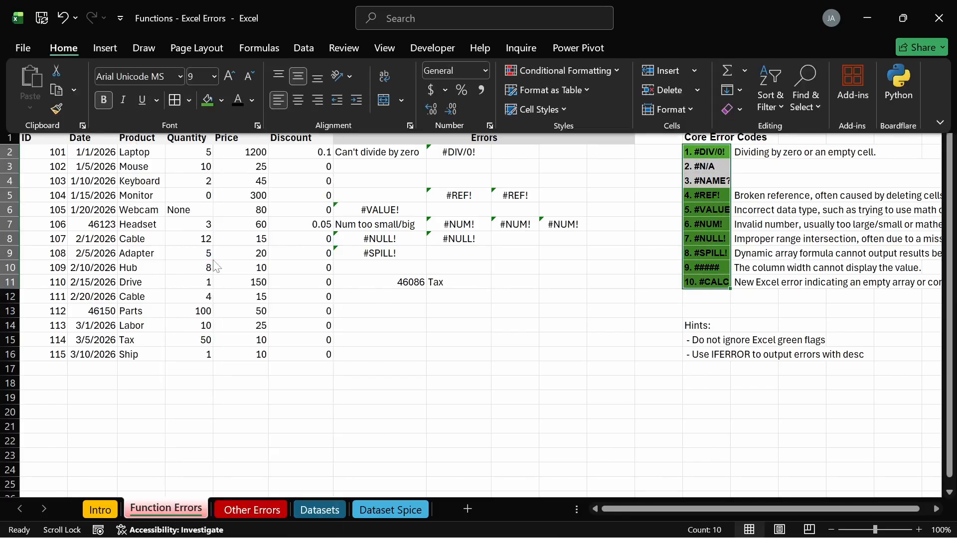
{"action": "left_click", "coordinate": [521, 397]}
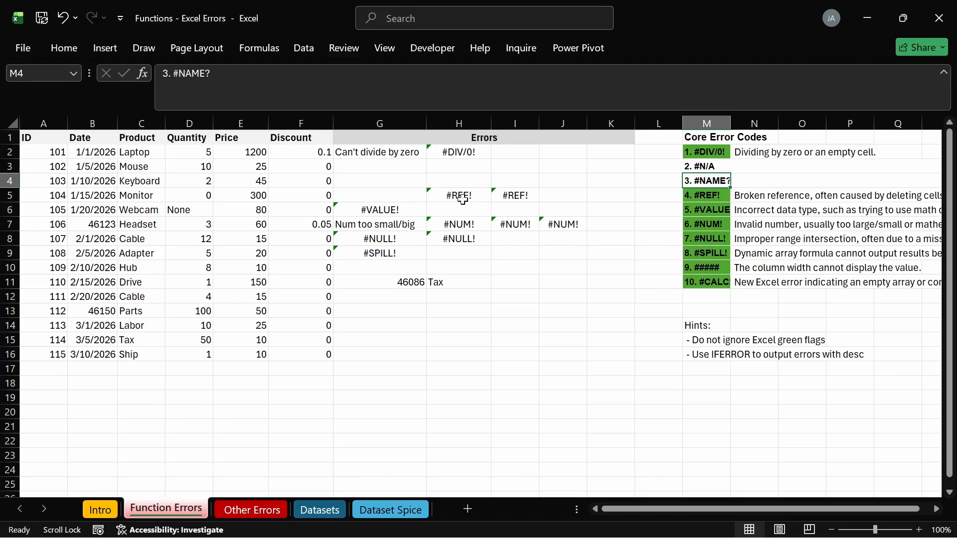
Enter the misspelled formula =AVG(E2:E16) in cell G4 and decline the proposed correction.
{"action": "left_click", "coordinate": [413, 178]}
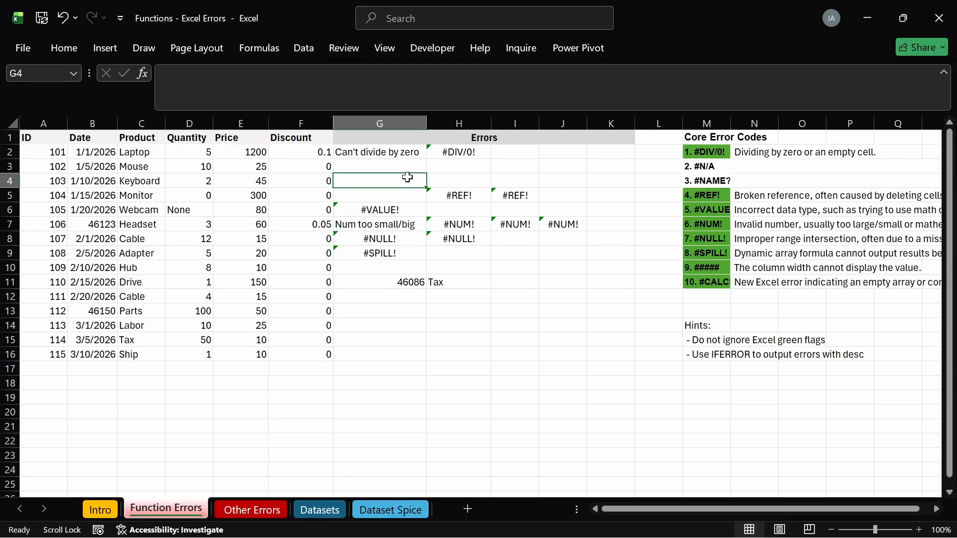
{"action": "type", "text": "=SU"}
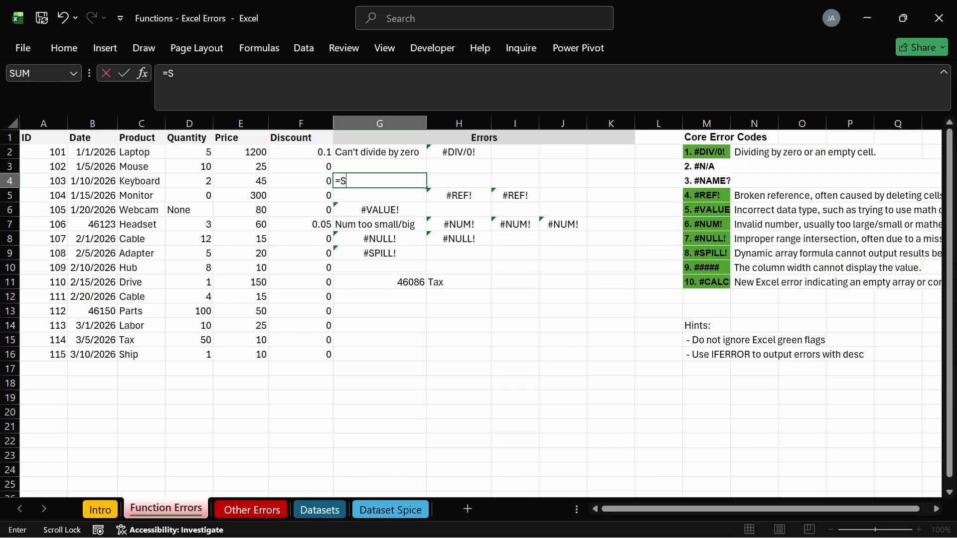
{"action": "key", "text": "BackSpace"}
{"action": "key", "text": "BackSpace"}
{"action": "type", "text": "A"}
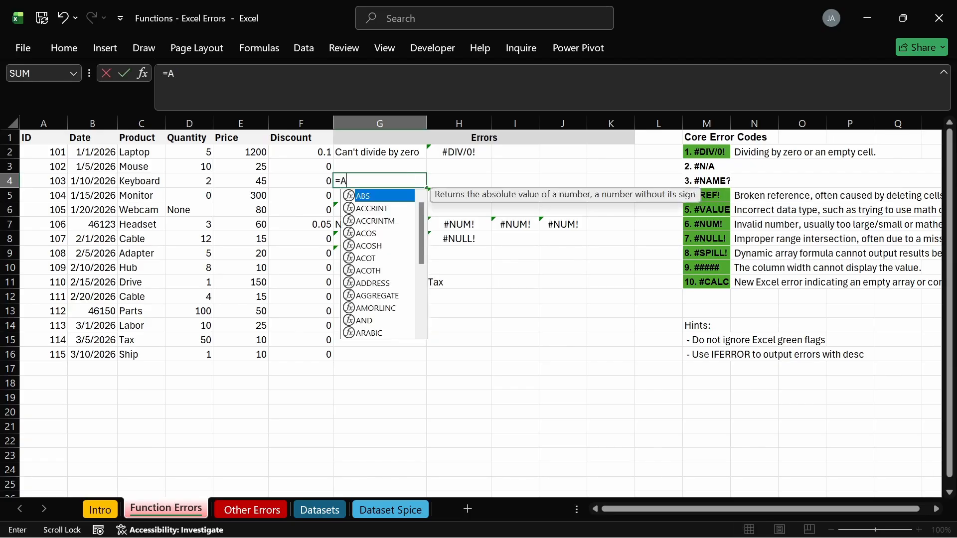
{"action": "type", "text": "VG"}
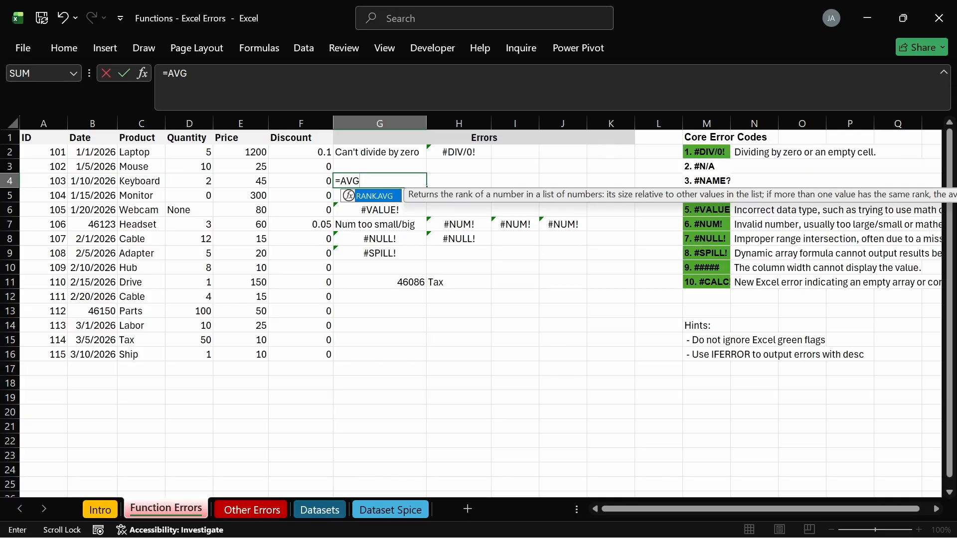
{"action": "type", "text": "("}
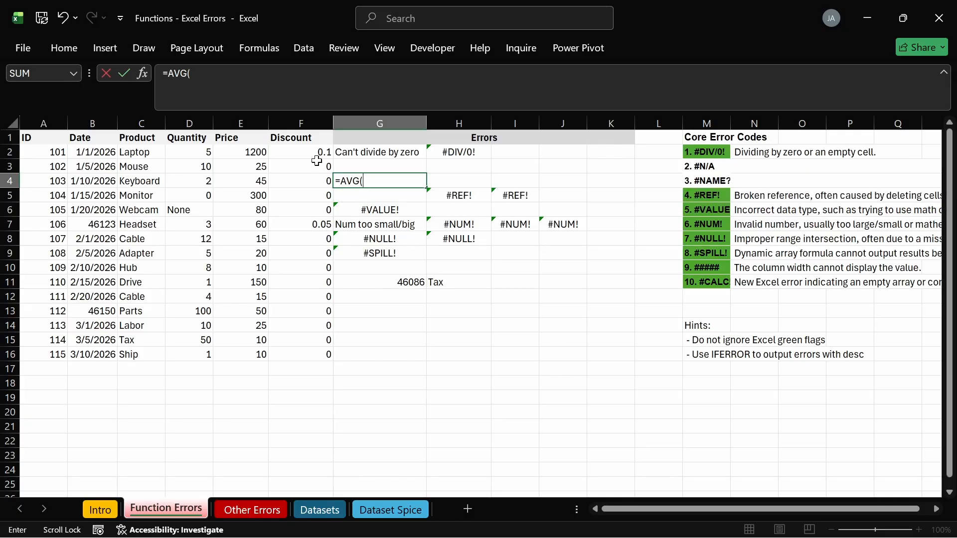
{"action": "left_click_drag", "start_coordinate": [244, 153], "coordinate": [249, 344]}
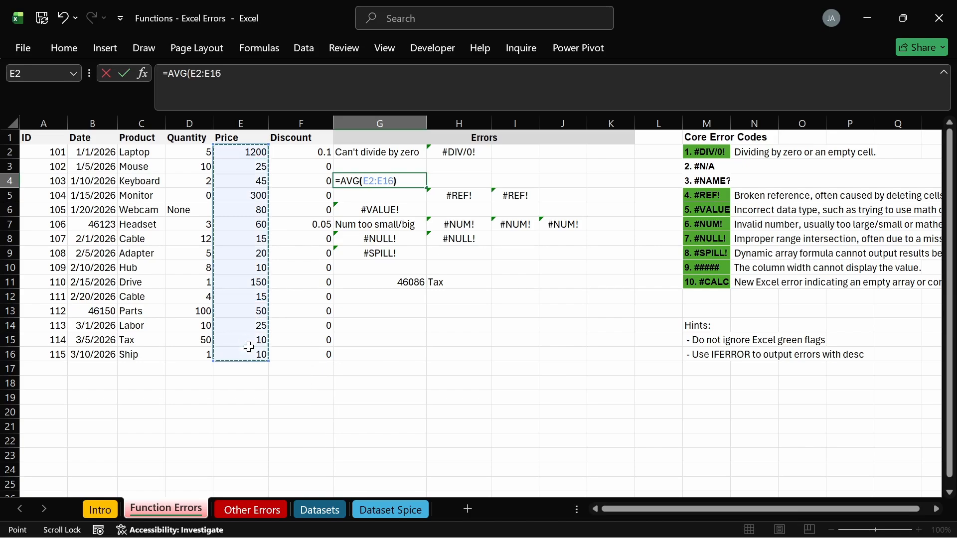
{"action": "type", "text": ")"}
{"action": "key", "text": "Return"}
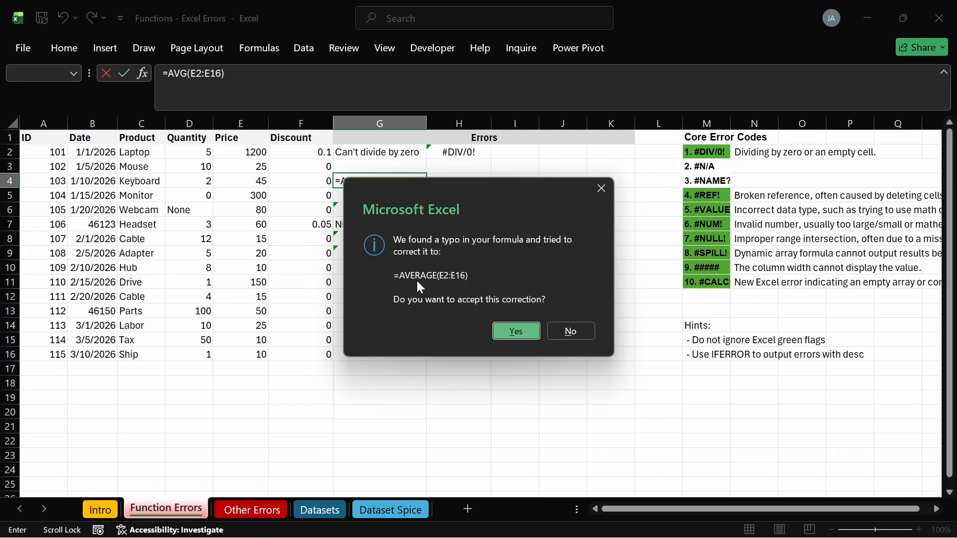
{"action": "left_click", "coordinate": [552, 332]}
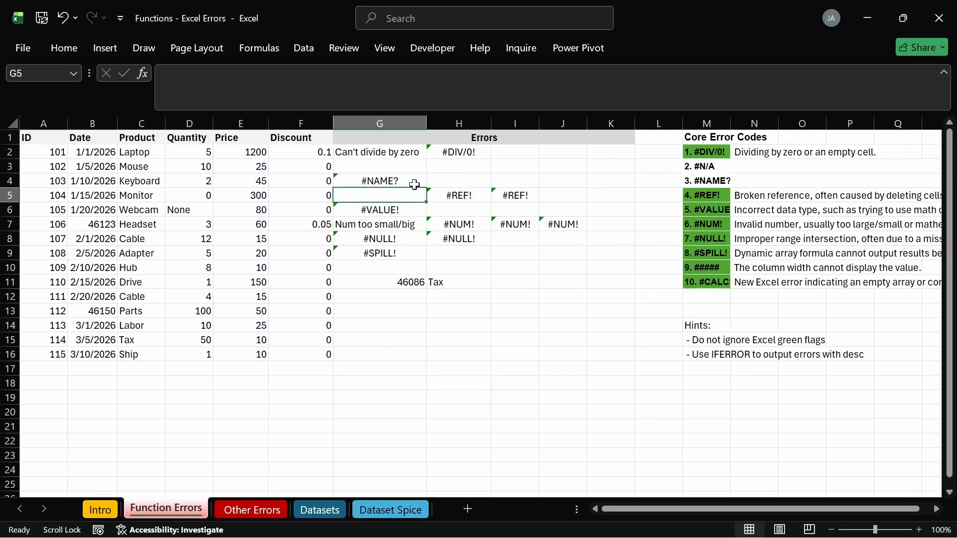
View the error-checking options for the formula in cell G4 and close them without choosing any.
{"action": "left_click", "coordinate": [413, 183]}
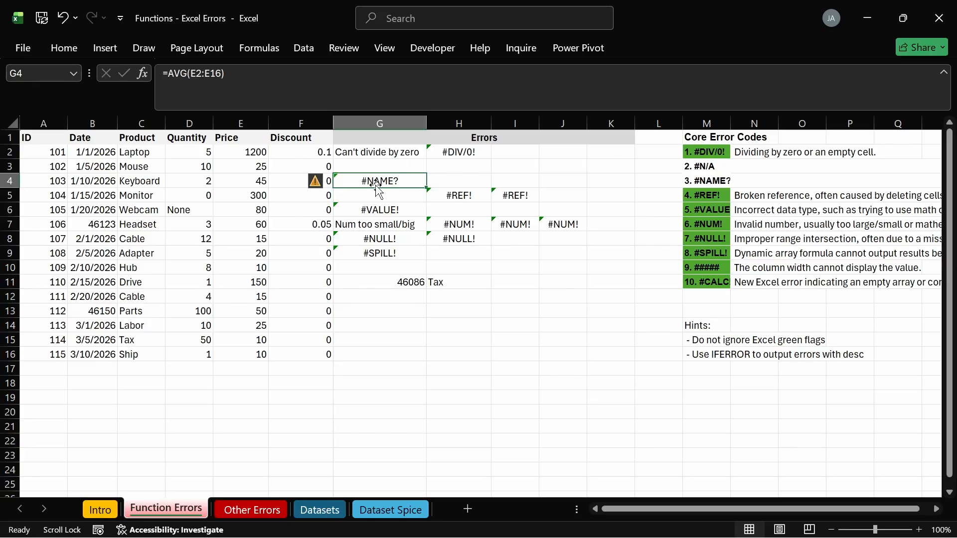
{"action": "left_click", "coordinate": [328, 183]}
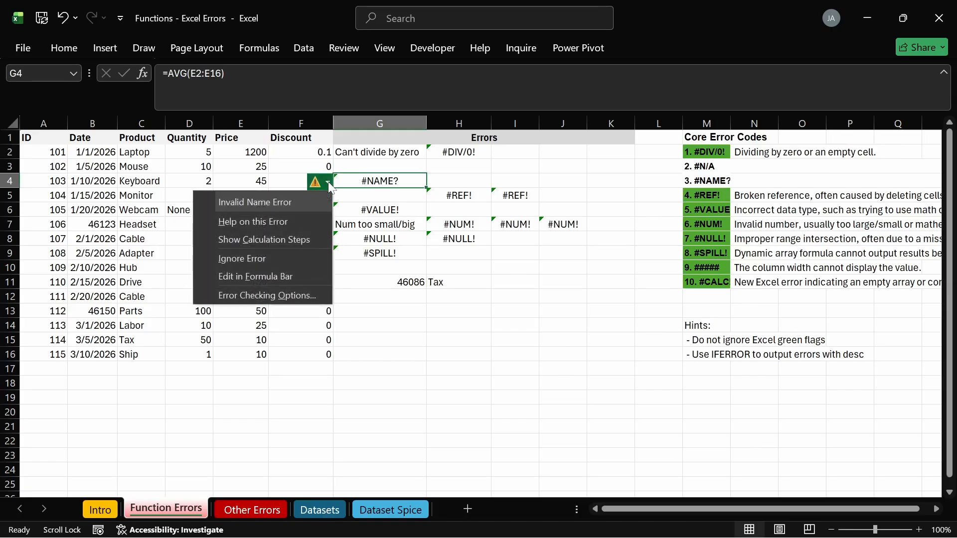
{"action": "left_click", "coordinate": [352, 178]}
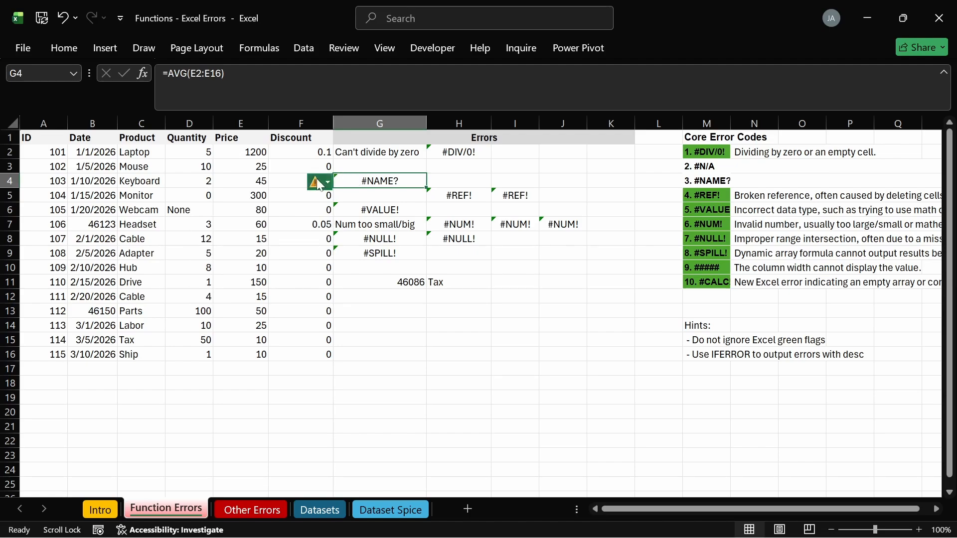
Recommit the formula in cell G4, accept the proposed correction to =AVERAGE(E2:E16), and undo that correction.
{"action": "double_click", "coordinate": [359, 181]}
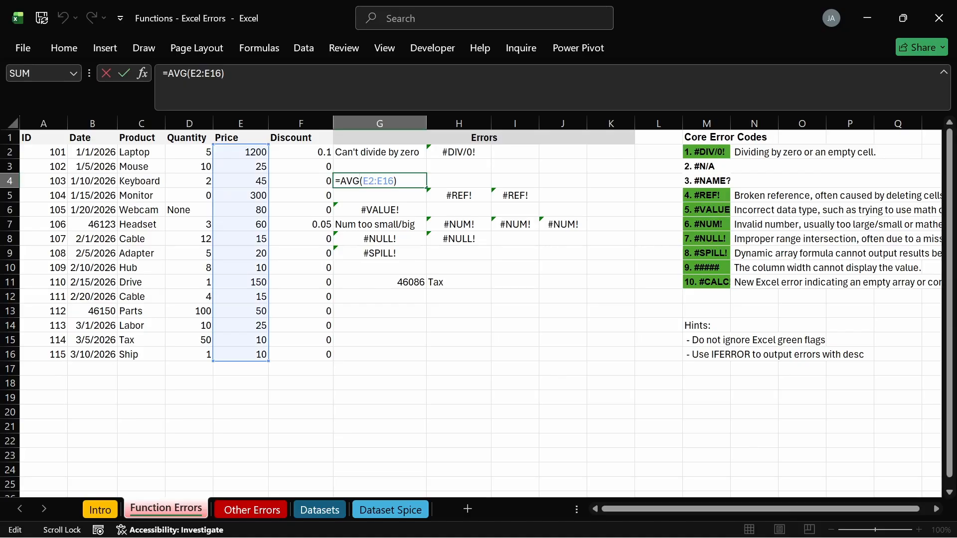
{"action": "key", "text": "Return"}
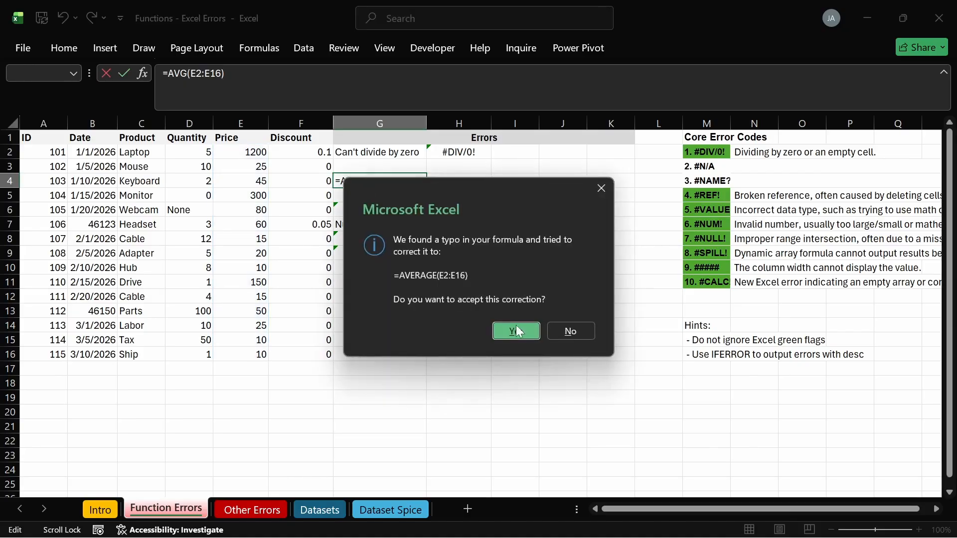
{"action": "left_click", "coordinate": [520, 330]}
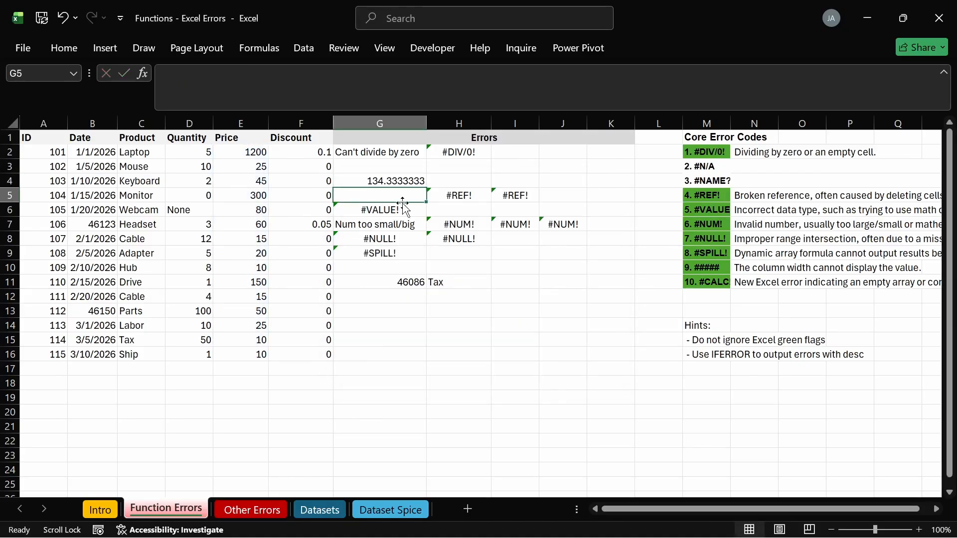
{"action": "left_click", "coordinate": [395, 182]}
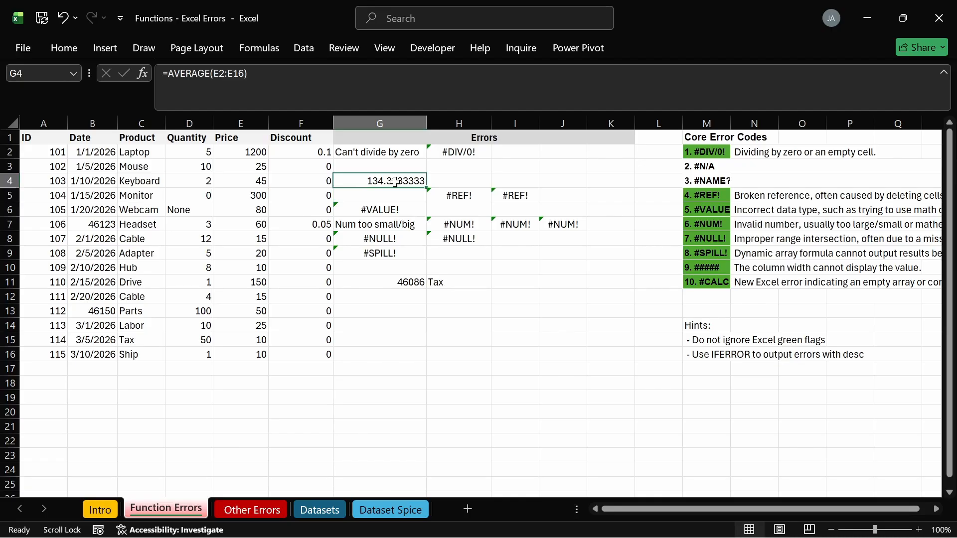
{"action": "key", "text": "ctrl+z"}
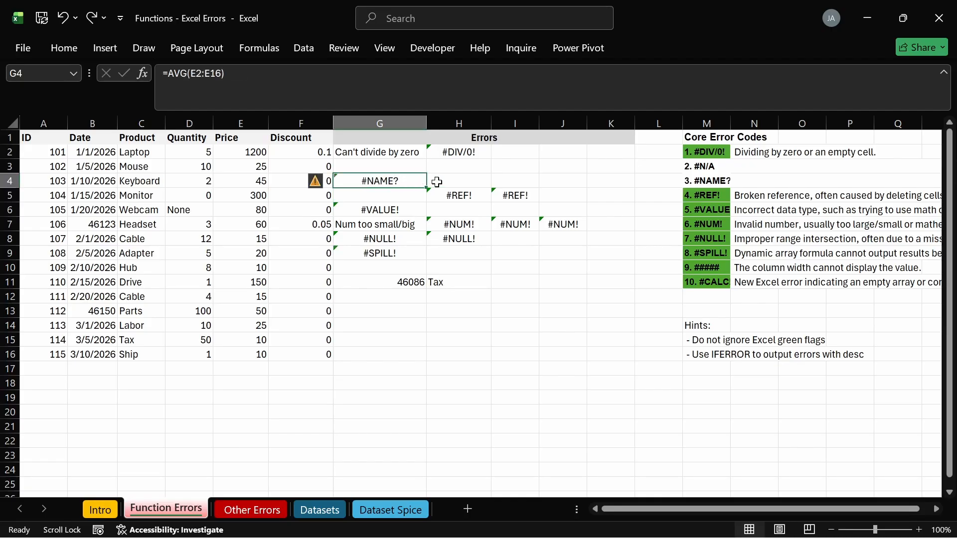
Try to enter =AVERAGE() without any arguments in cell H4 and dismiss the formula alert.
{"action": "left_click", "coordinate": [437, 181]}
{"action": "type", "text": "="}
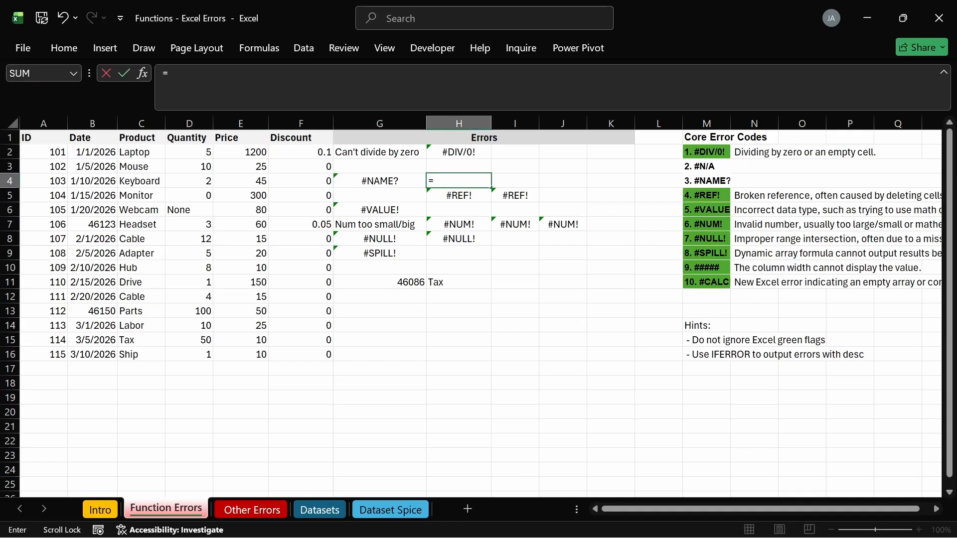
{"action": "type", "text": "SUMM"}
{"action": "key", "text": "BackSpace"}
{"action": "key", "text": "BackSpace"}
{"action": "key", "text": "BackSpace"}
{"action": "key", "text": "BackSpace"}
{"action": "type", "text": "AVE"}
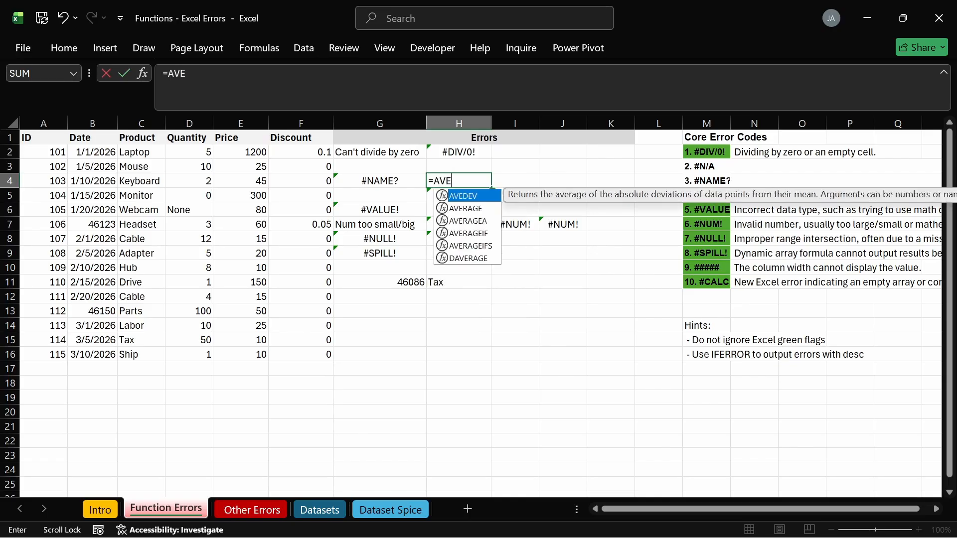
{"action": "type", "text": "R"}
{"action": "key", "text": "Tab"}
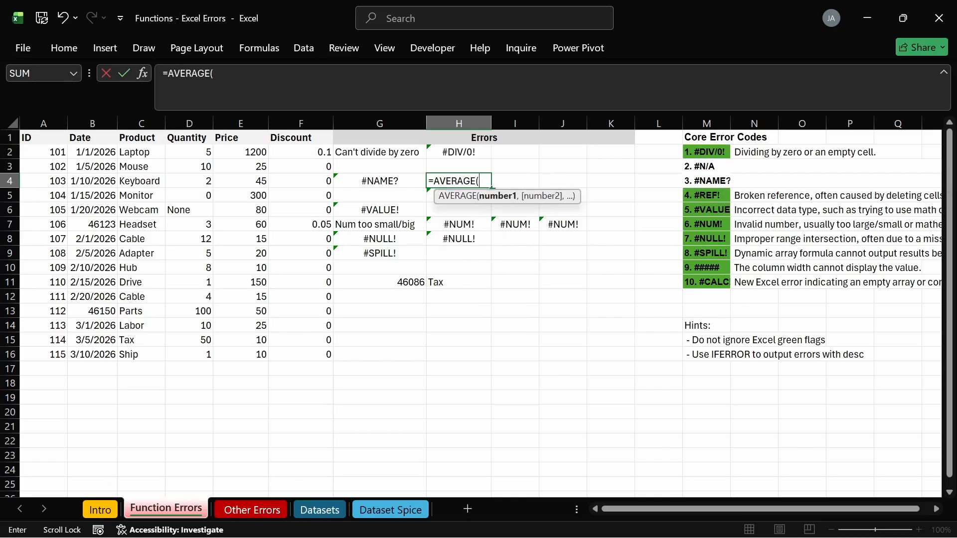
{"action": "type", "text": ")"}
{"action": "key", "text": "Return"}
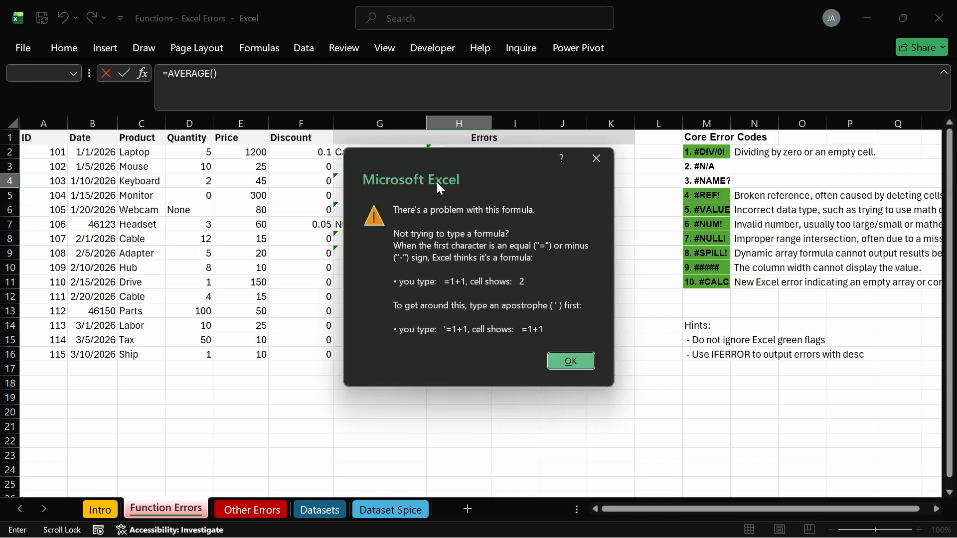
{"action": "left_click", "coordinate": [572, 364]}
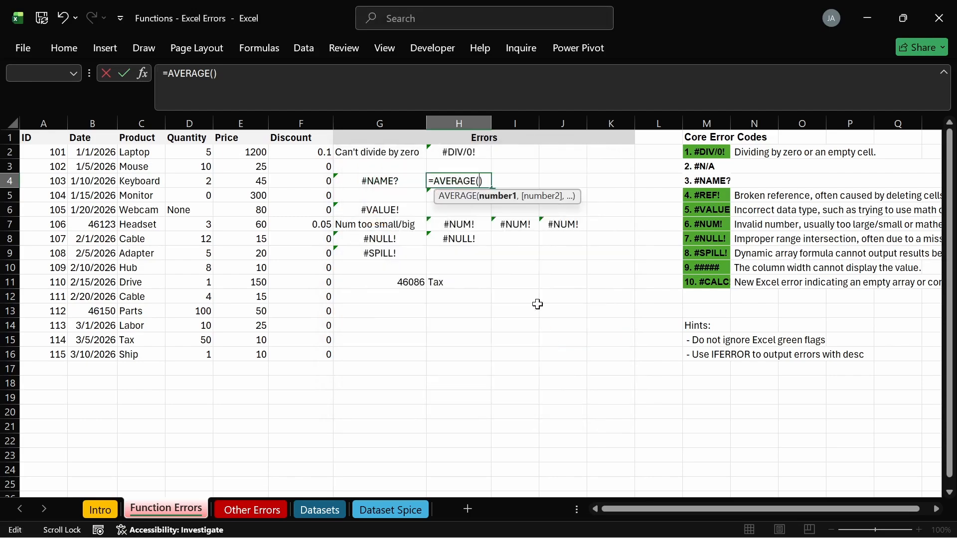
Remove the empty parentheses from the formula in cell H4 and commit it as =AVERAGE.
{"action": "key", "text": "Right"}
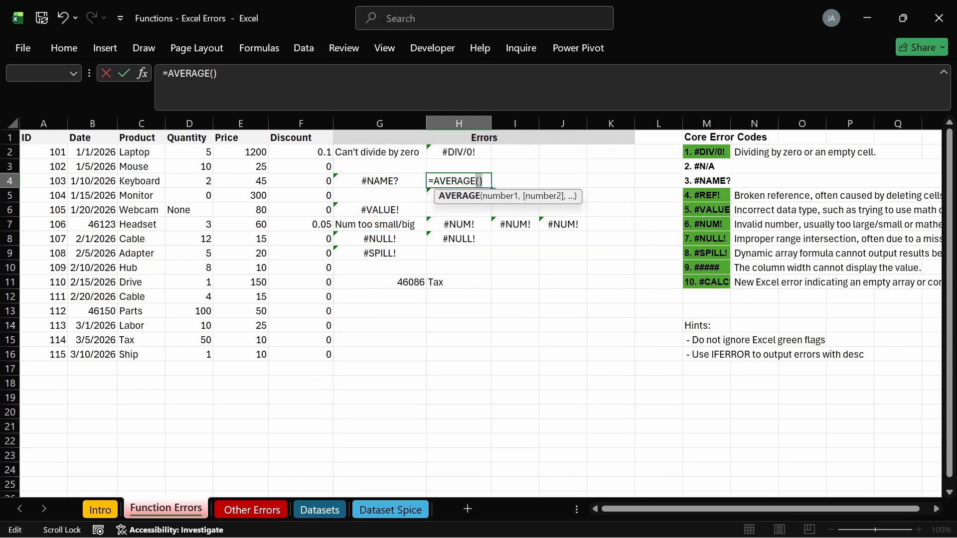
{"action": "key", "text": "BackSpace"}
{"action": "key", "text": "BackSpace"}
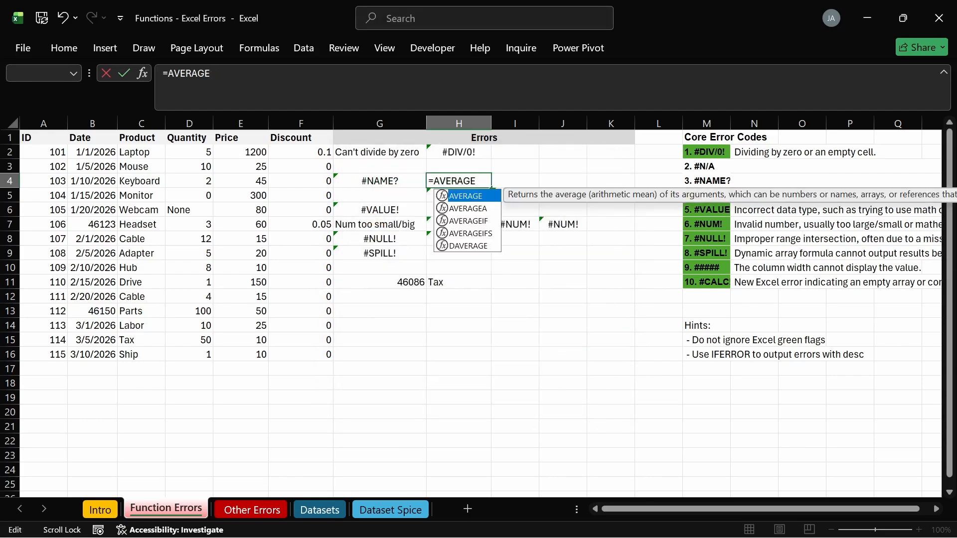
{"action": "key", "text": "Return"}
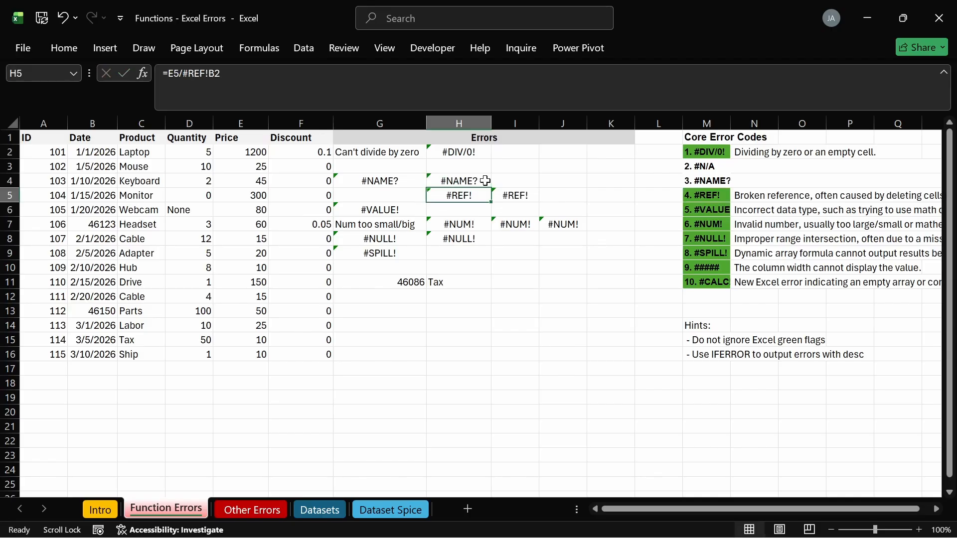
Reopen the formula in cell H4 to examine its function name without parentheses, leaving it as =AVERAGE.
{"action": "left_click", "coordinate": [485, 181]}
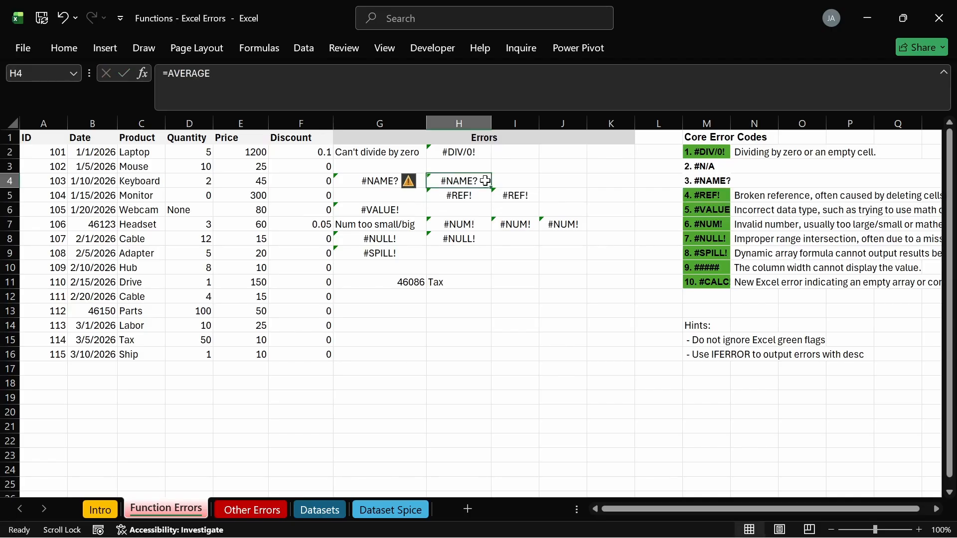
{"action": "left_click", "coordinate": [463, 194]}
{"action": "left_click", "coordinate": [477, 177]}
{"action": "double_click", "coordinate": [477, 182]}
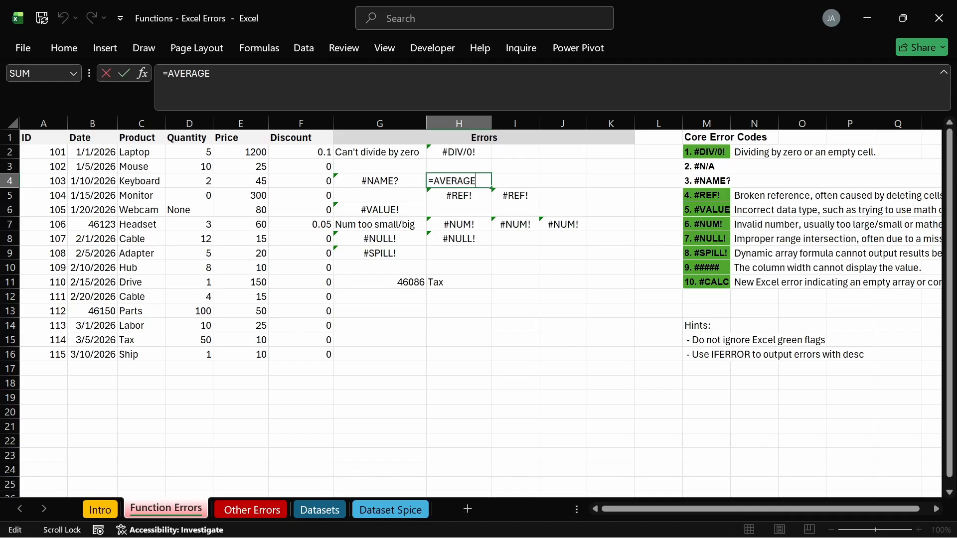
{"action": "key", "text": "BackSpace"}
{"action": "type", "text": "E"}
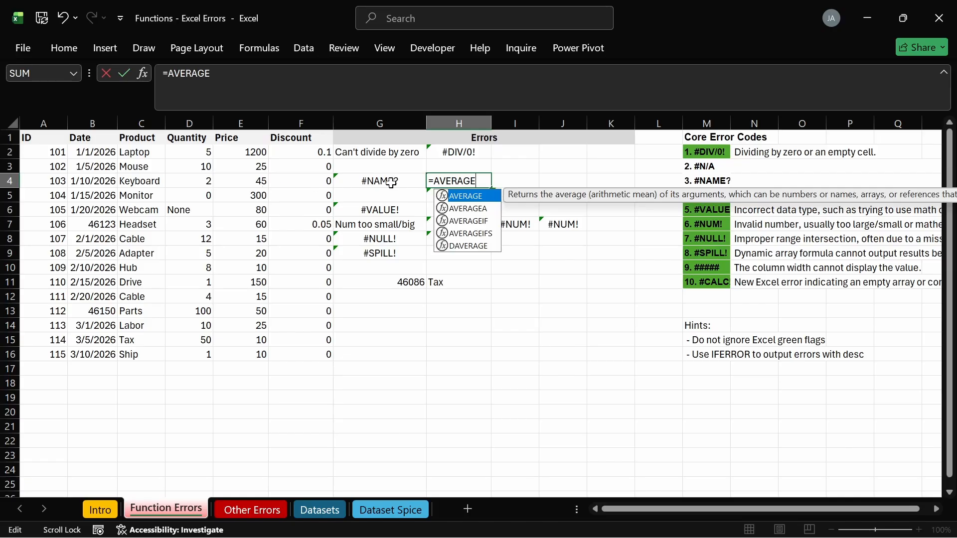
{"action": "left_click", "coordinate": [258, 181]}
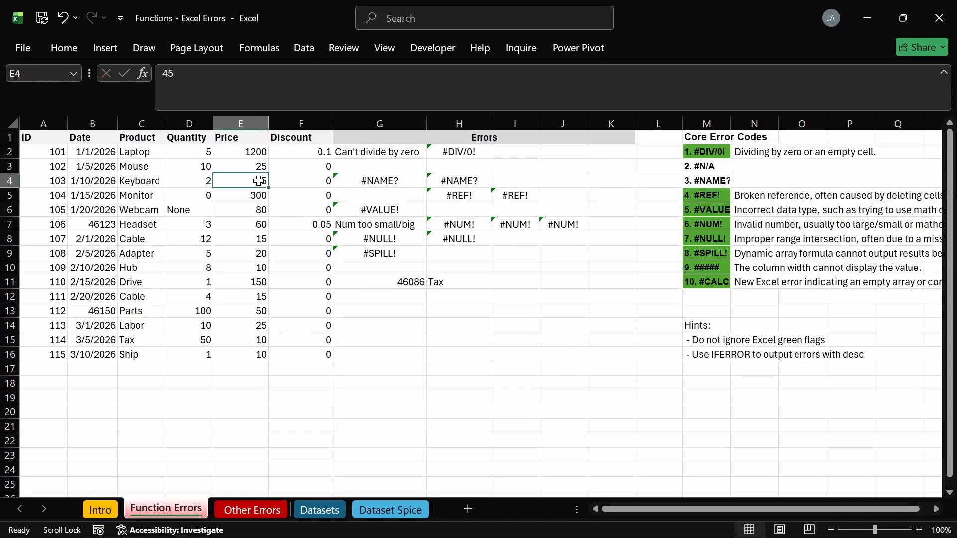
Start an AVERAGE formula in cell I4 and browse the suggested functions, from AVERAGE to AVERAGEIF and back.
{"action": "left_click", "coordinate": [505, 181]}
{"action": "type", "text": "="}
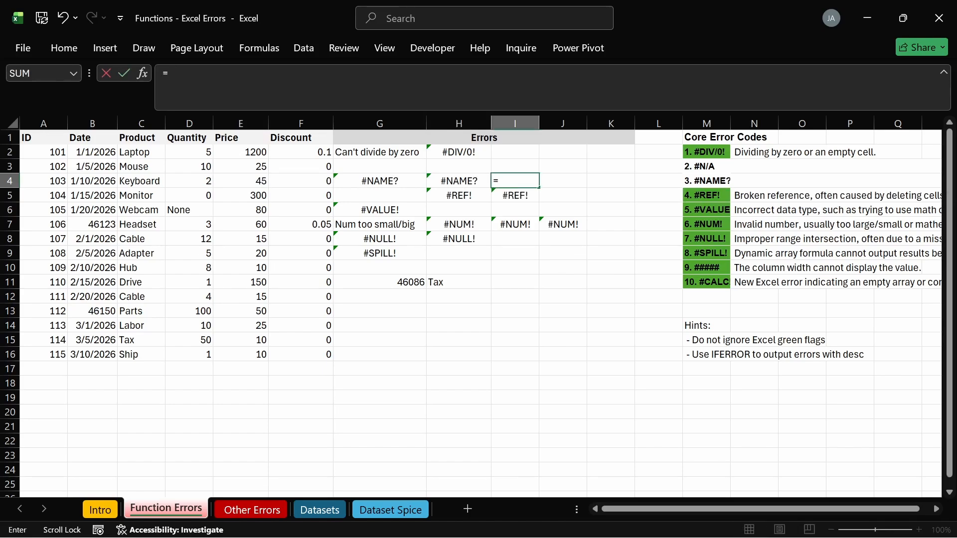
{"action": "type", "text": "AVE"}
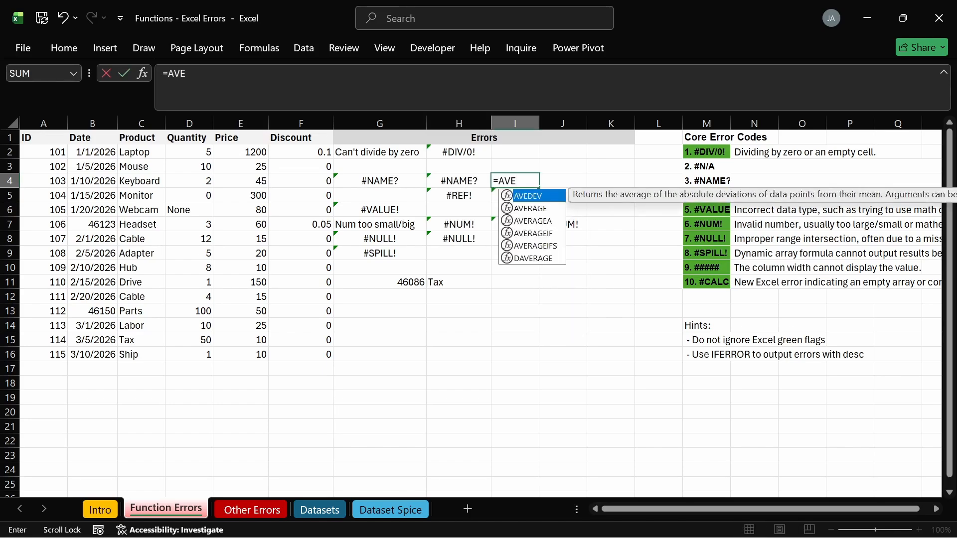
{"action": "type", "text": "RAG"}
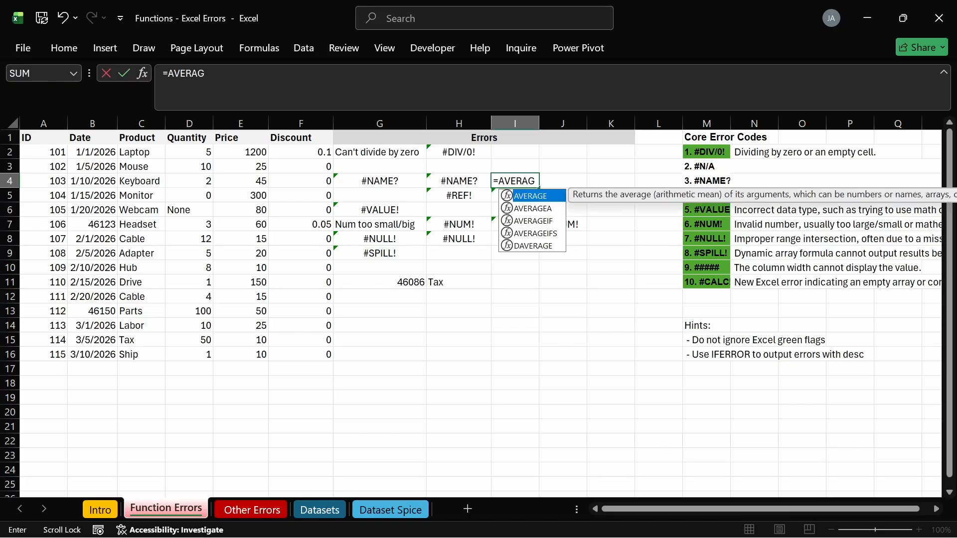
{"action": "type", "text": "E"}
{"action": "key", "text": "BackSpace"}
{"action": "key", "text": "BackSpace"}
{"action": "key", "text": "Down"}
{"action": "key", "text": "Down"}
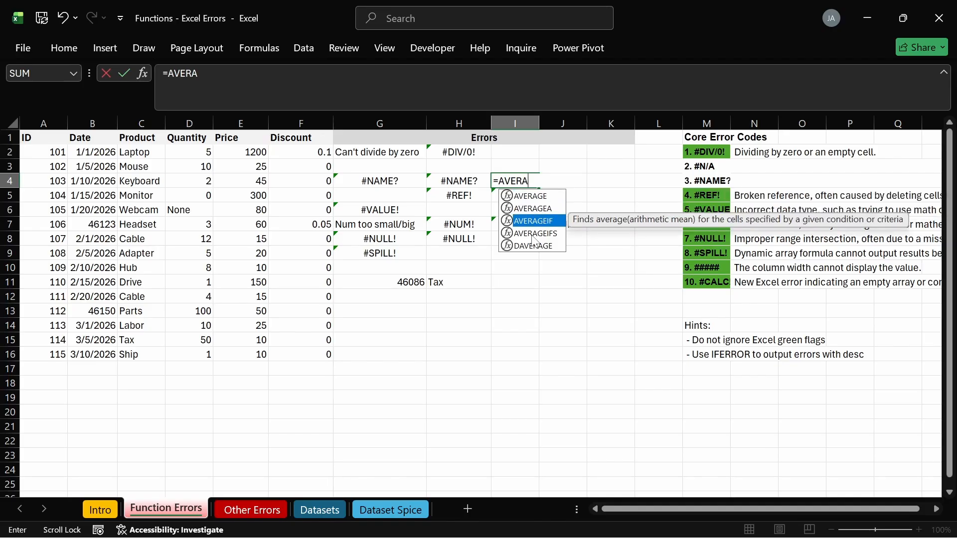
{"action": "key", "text": "Up"}
{"action": "key", "text": "Up"}
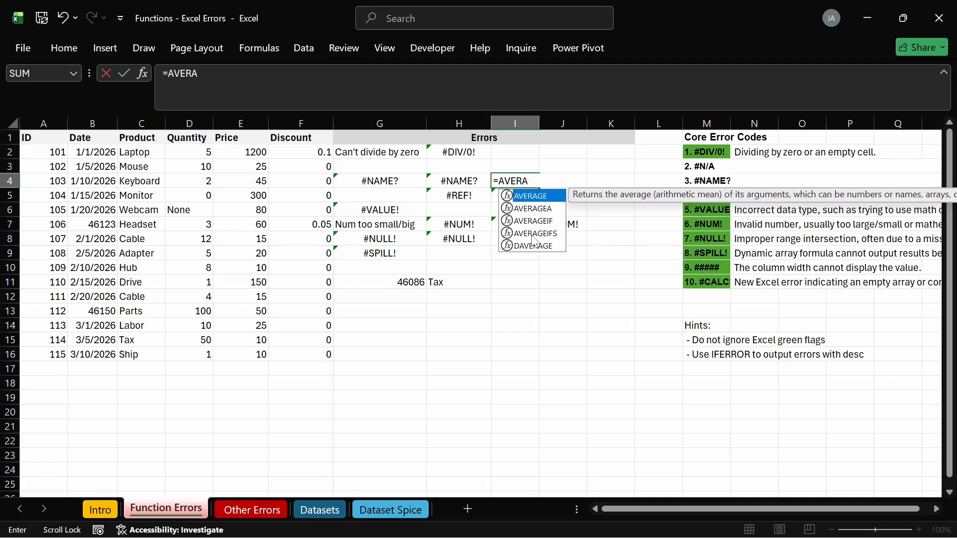
Complete the AVERAGE function name in cell I4, remove its opening parenthesis, and commit the formula as =AVERAGE.
{"action": "key", "text": "Tab"}
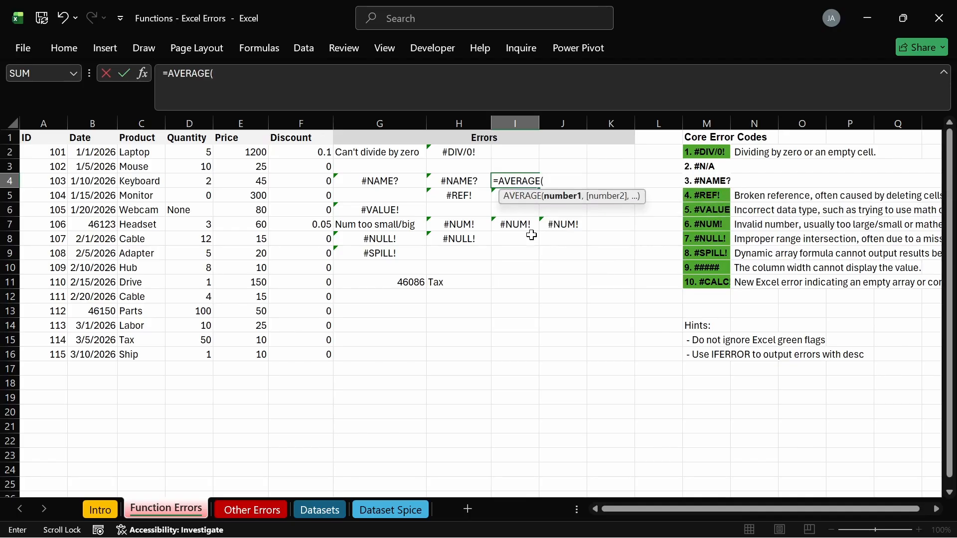
{"action": "key", "text": "BackSpace"}
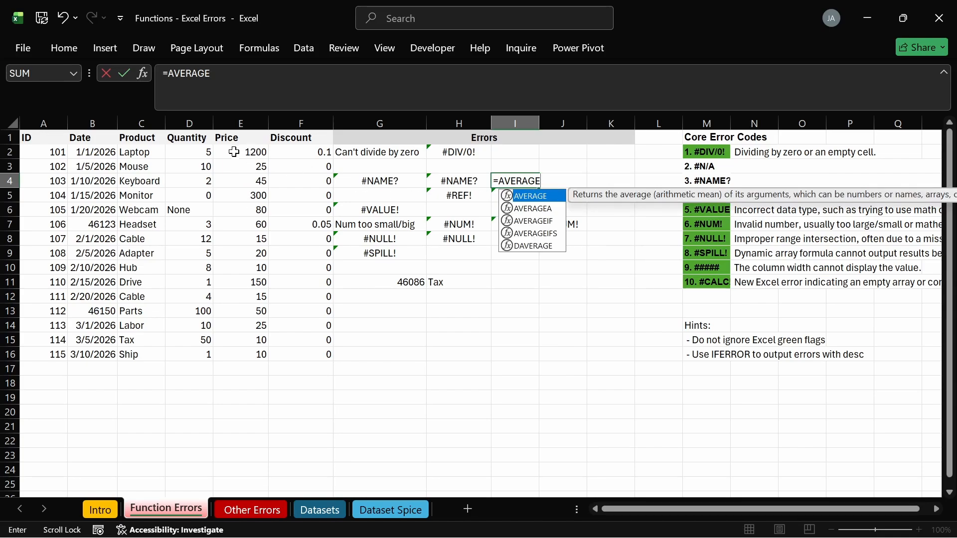
{"action": "left_click_drag", "start_coordinate": [233, 152], "coordinate": [251, 253]}
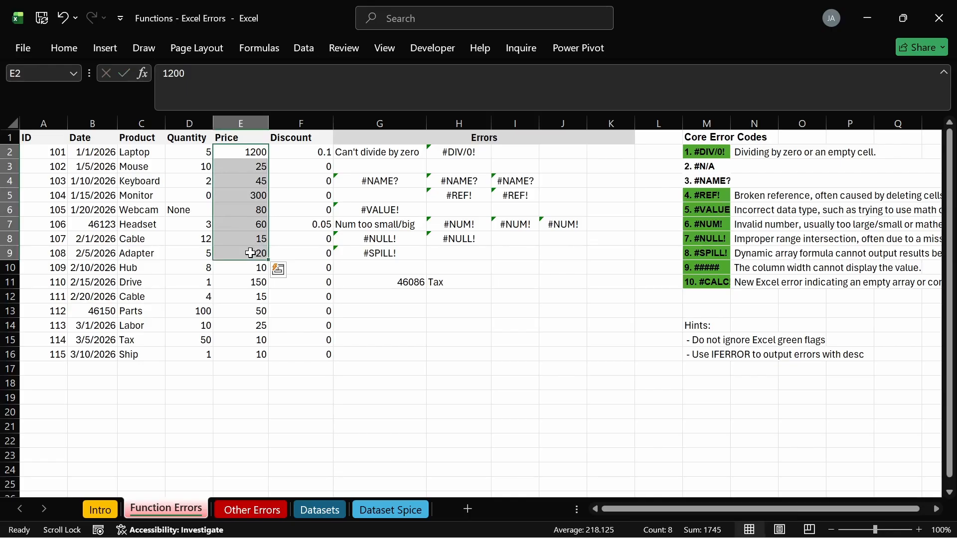
Examine the error options for cell I4 and reopen its formula to inspect the syntax, leaving it as =AVERAGE.
{"action": "left_click", "coordinate": [520, 180]}
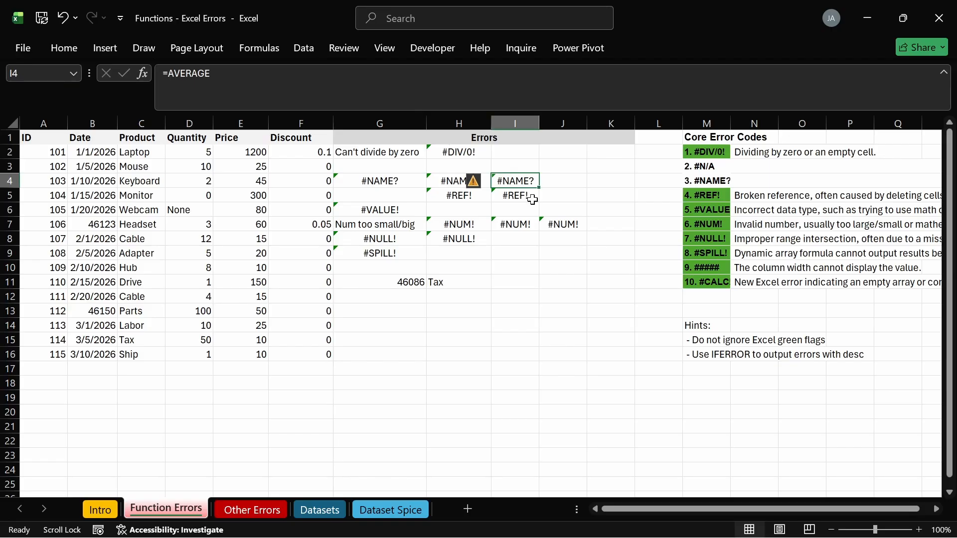
{"action": "left_click", "coordinate": [484, 183]}
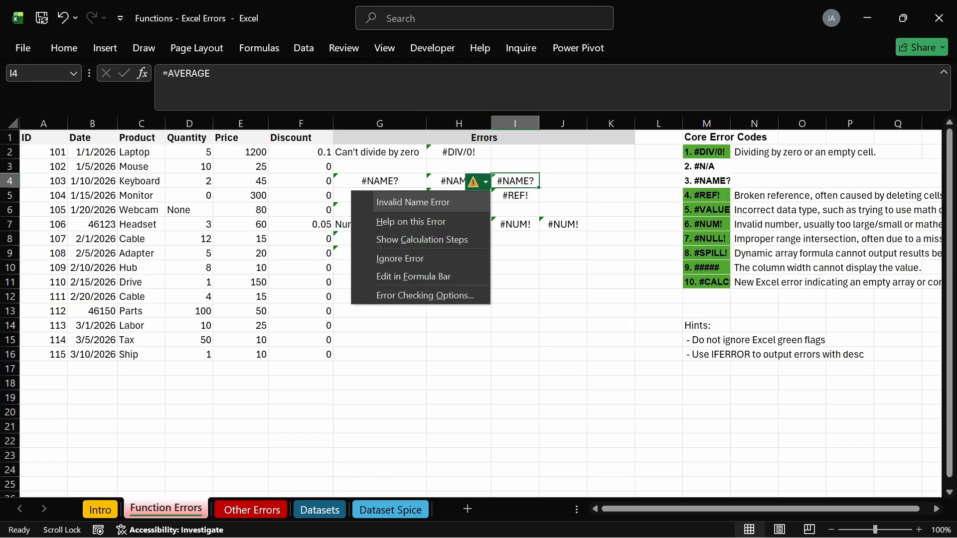
{"action": "double_click", "coordinate": [529, 181]}
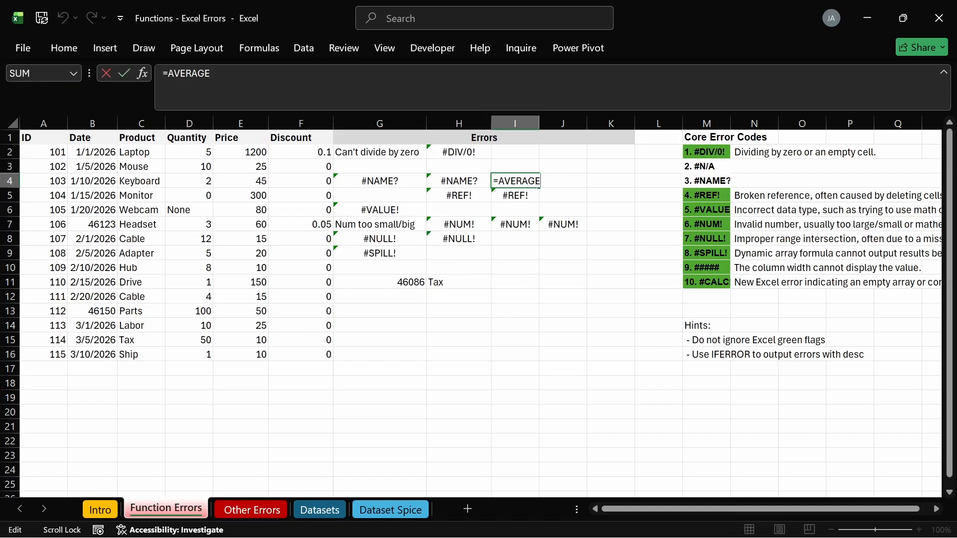
{"action": "type", "text": "("}
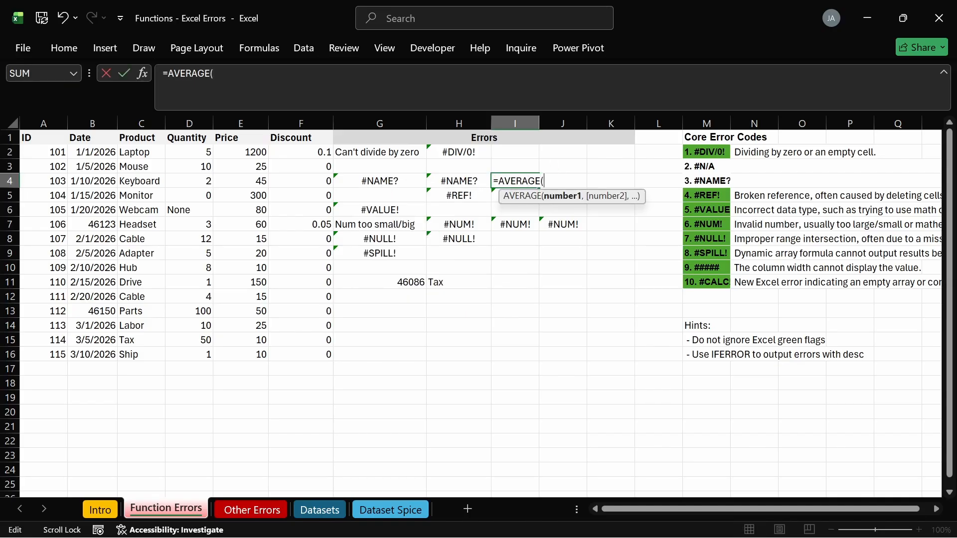
{"action": "key", "text": "BackSpace"}
{"action": "key", "text": "Return"}
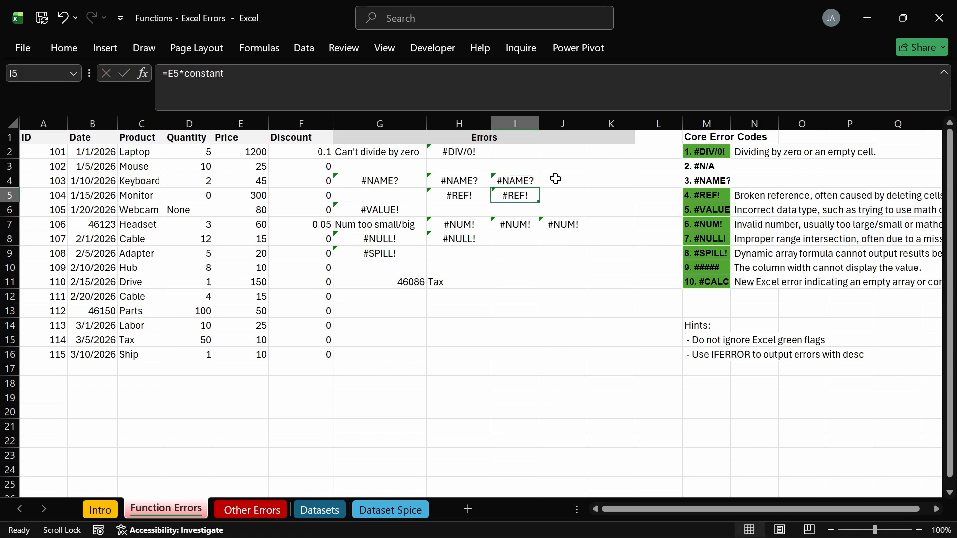
{"action": "left_click", "coordinate": [518, 181]}
{"action": "mouse_move", "coordinate": [474, 186]}
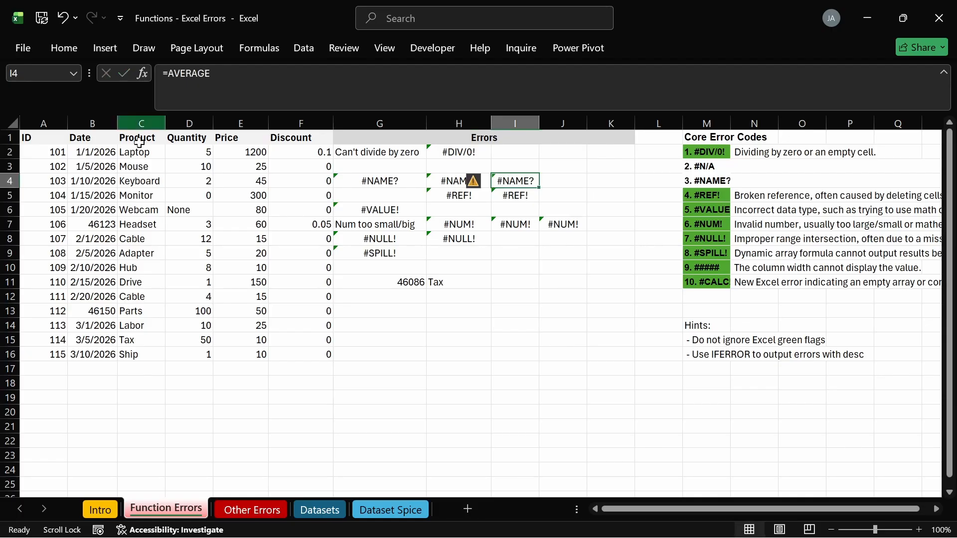
Change the font color of the #NAME? description in cell N4 to make its text readable.
{"action": "left_click", "coordinate": [739, 183]}
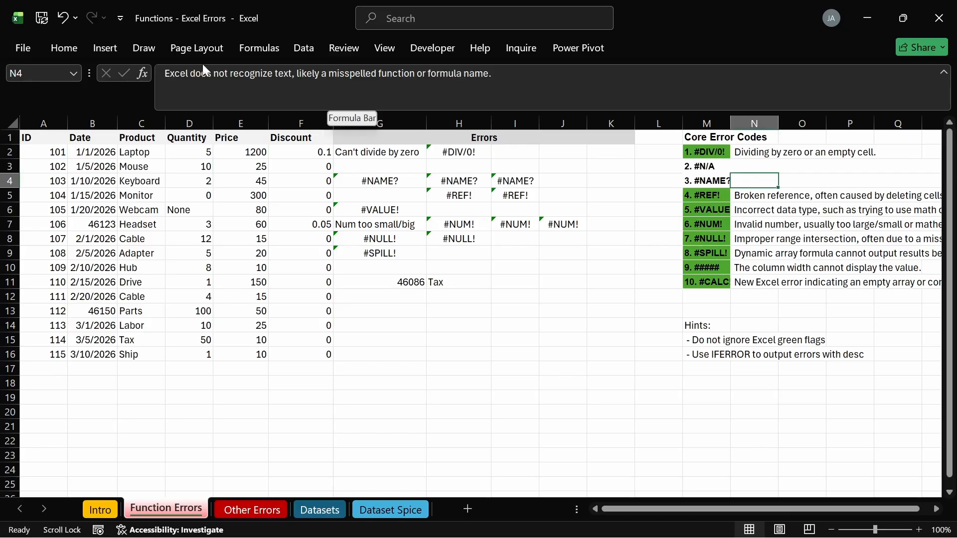
{"action": "left_click", "coordinate": [69, 54]}
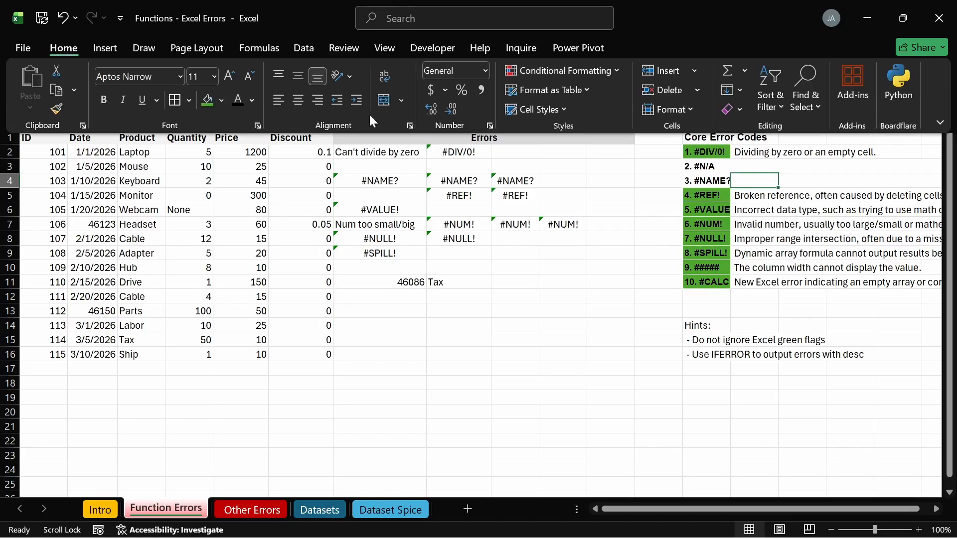
{"action": "left_click", "coordinate": [238, 98]}
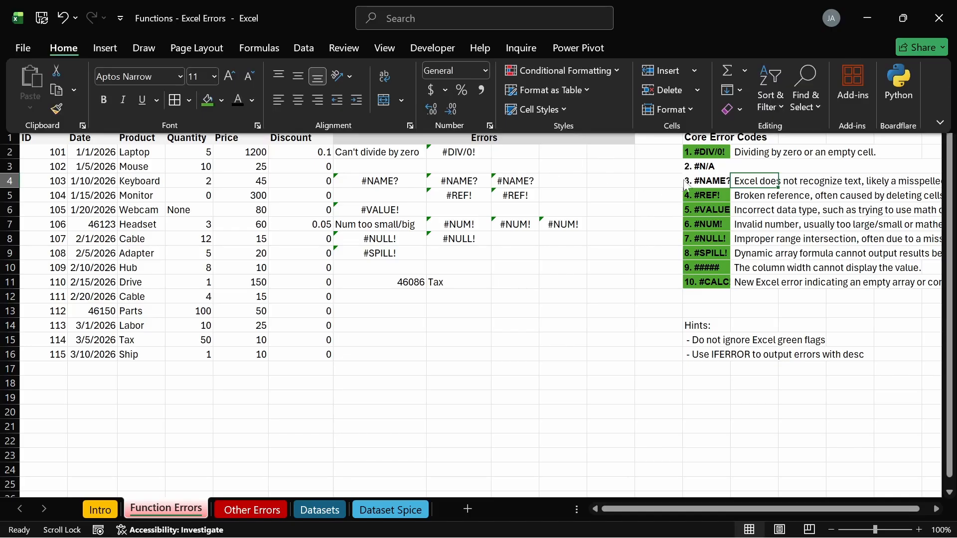
Fill the #NAME? code cell M4 with green, matching the other covered error codes.
{"action": "left_click", "coordinate": [700, 180]}
{"action": "left_click", "coordinate": [701, 183]}
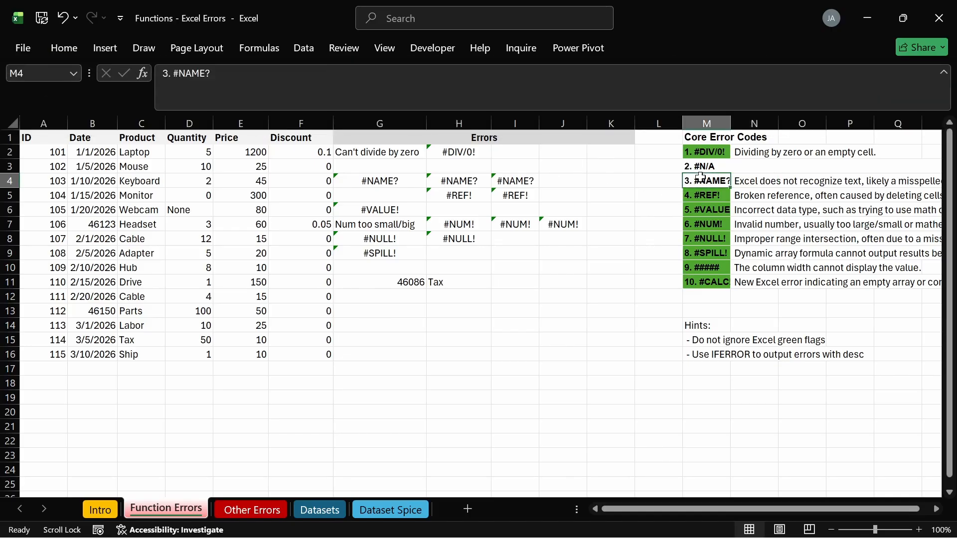
{"action": "left_click", "coordinate": [57, 44]}
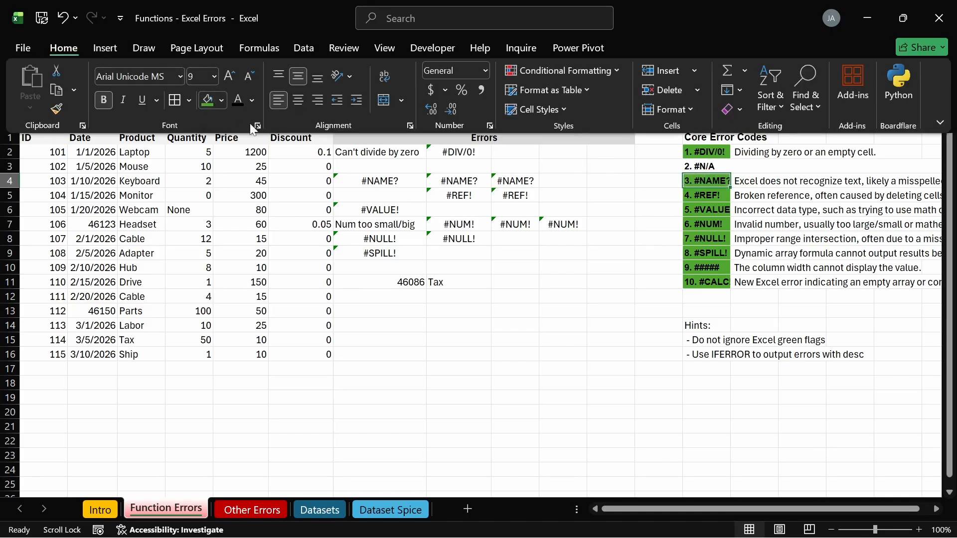
{"action": "left_click", "coordinate": [533, 351]}
{"action": "left_click", "coordinate": [536, 354]}
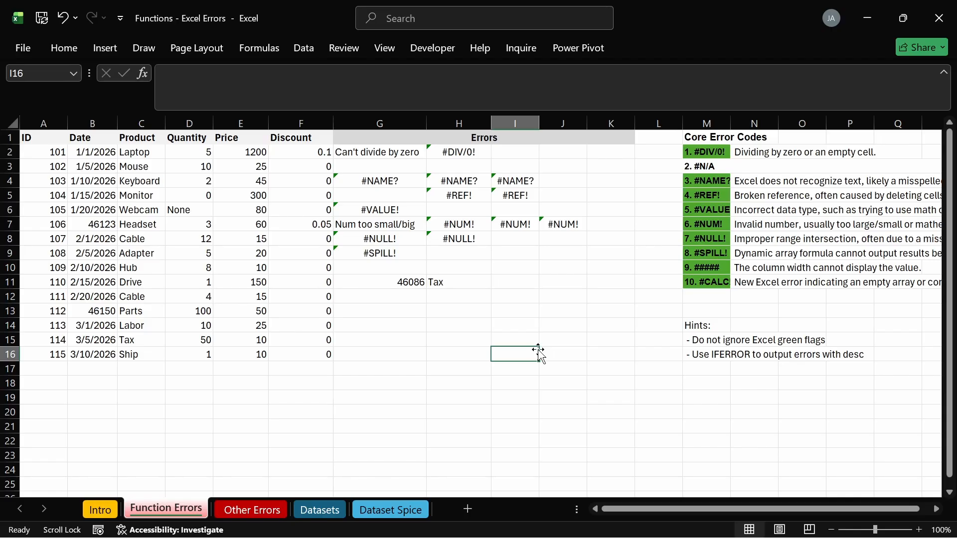
{"action": "left_click", "coordinate": [513, 297]}
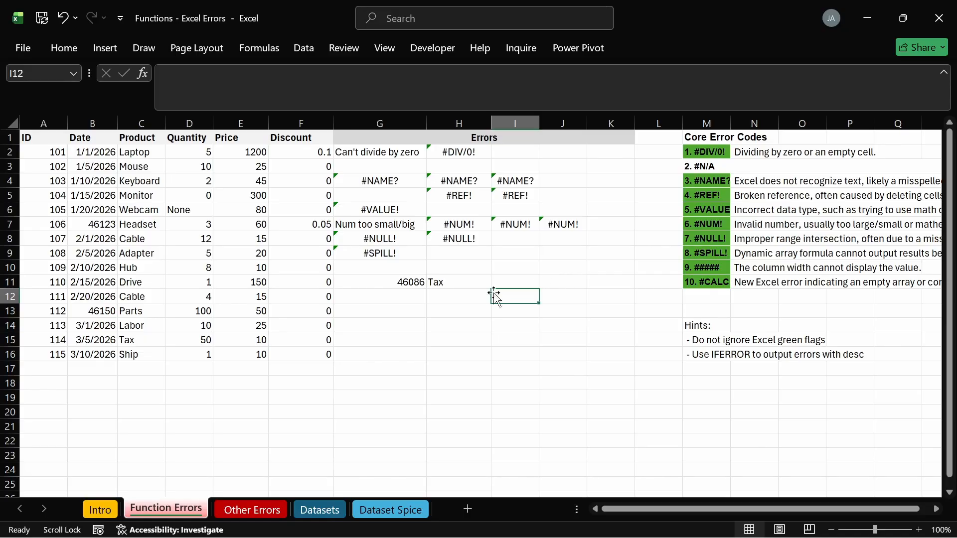
Review the Dataset Spice and Datasets sheets, and copy the Lookup_ID and Product tables into the Function Errors sheet starting at row 18.
{"action": "left_click", "coordinate": [387, 505]}
{"action": "left_click", "coordinate": [223, 184]}
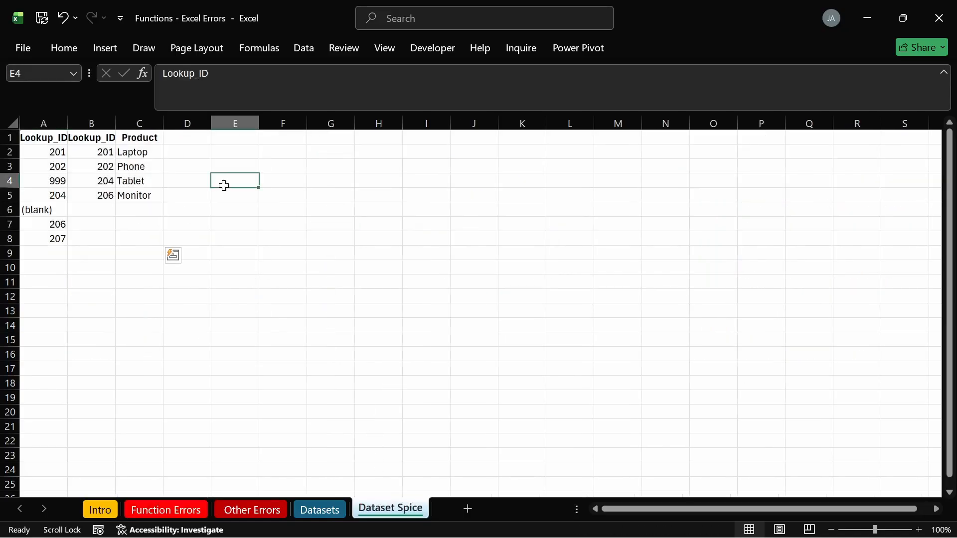
{"action": "left_click_drag", "start_coordinate": [42, 152], "coordinate": [98, 227]}
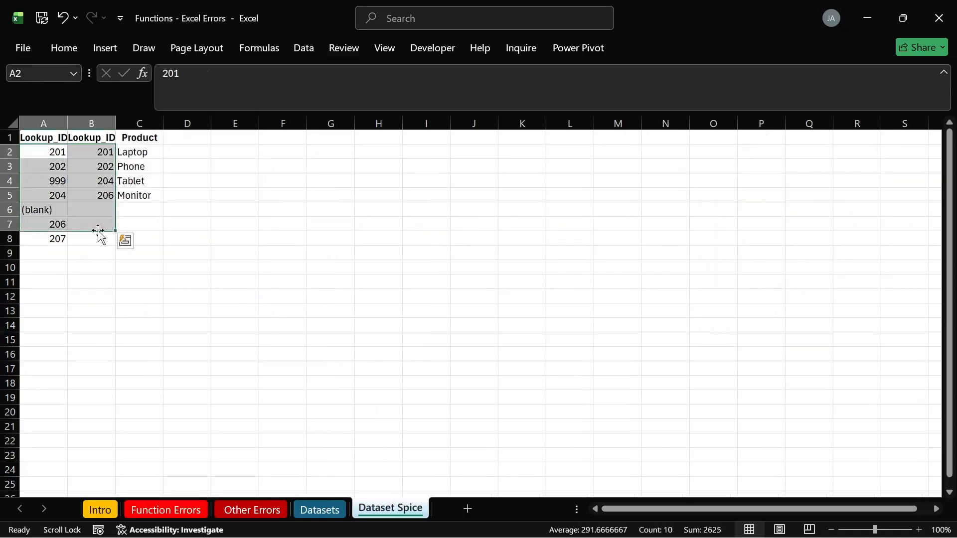
{"action": "left_click", "coordinate": [334, 511]}
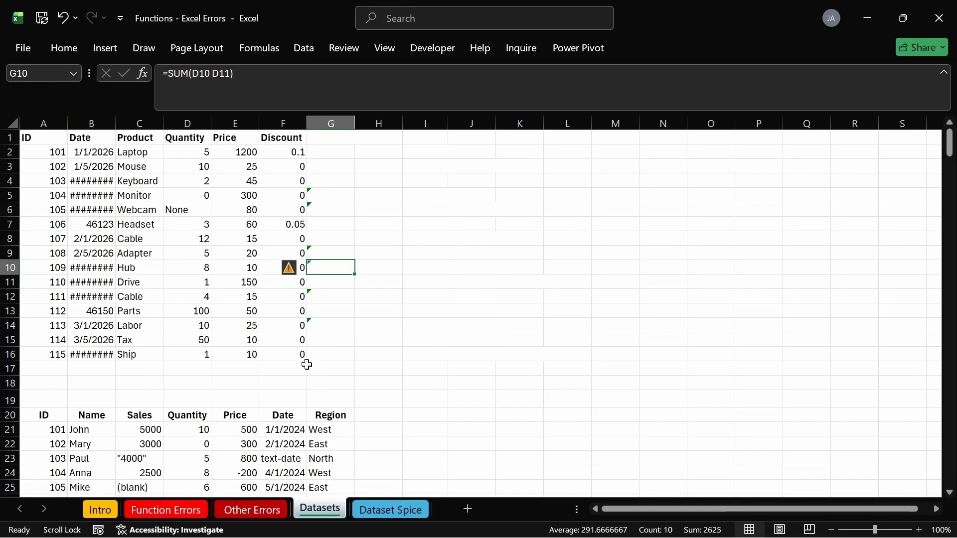
{"action": "scroll", "coordinate": [183, 380], "scroll_direction": "down", "scroll_amount": 1}
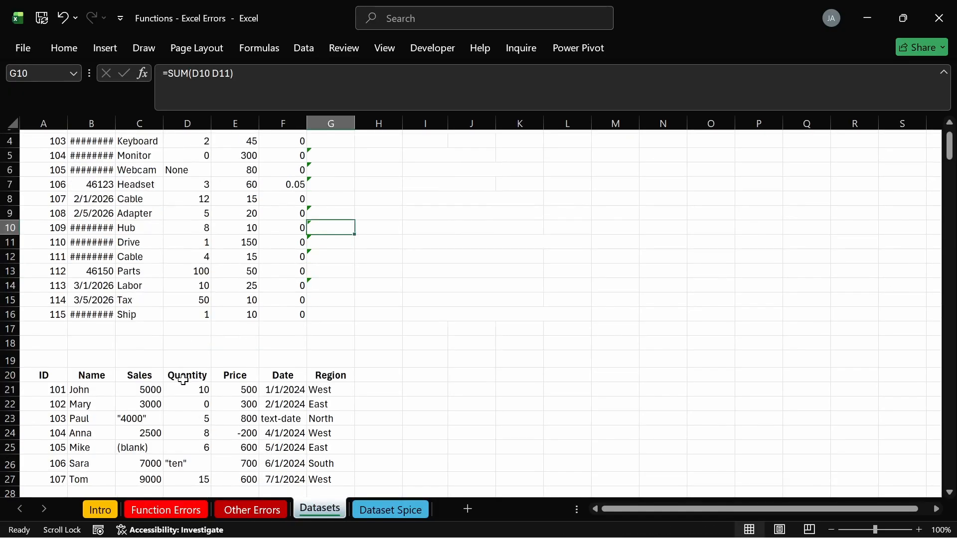
{"action": "scroll", "coordinate": [183, 379], "scroll_direction": "down", "scroll_amount": 1}
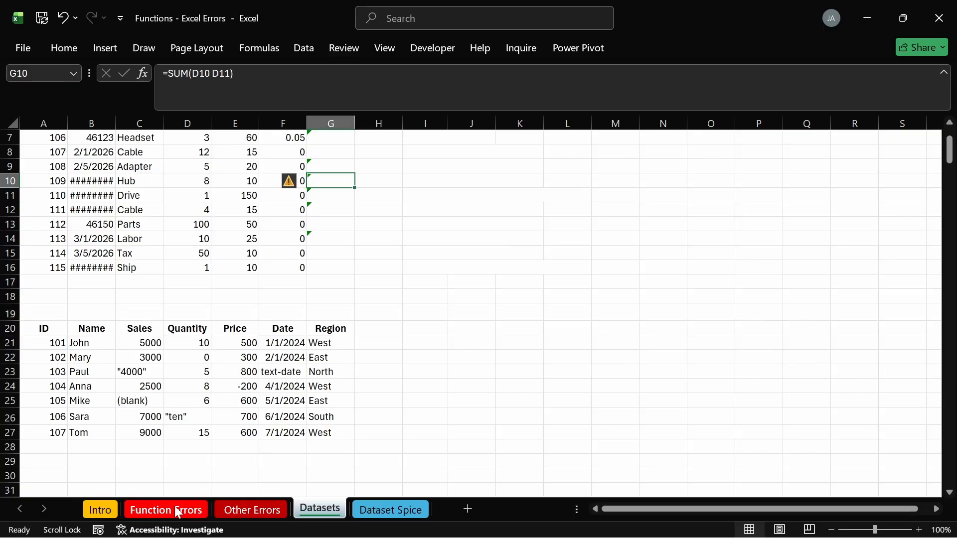
{"action": "key", "text": "ctrl+Page_Down"}
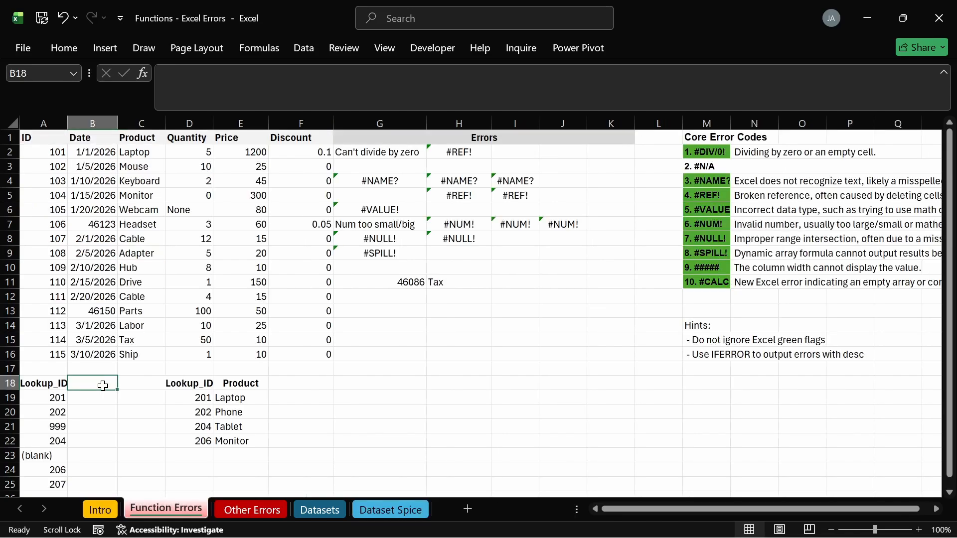
Enter the header Product Name in cell B18, widen column B to fit it, and select cell B19.
{"action": "type", "text": "Pro"}
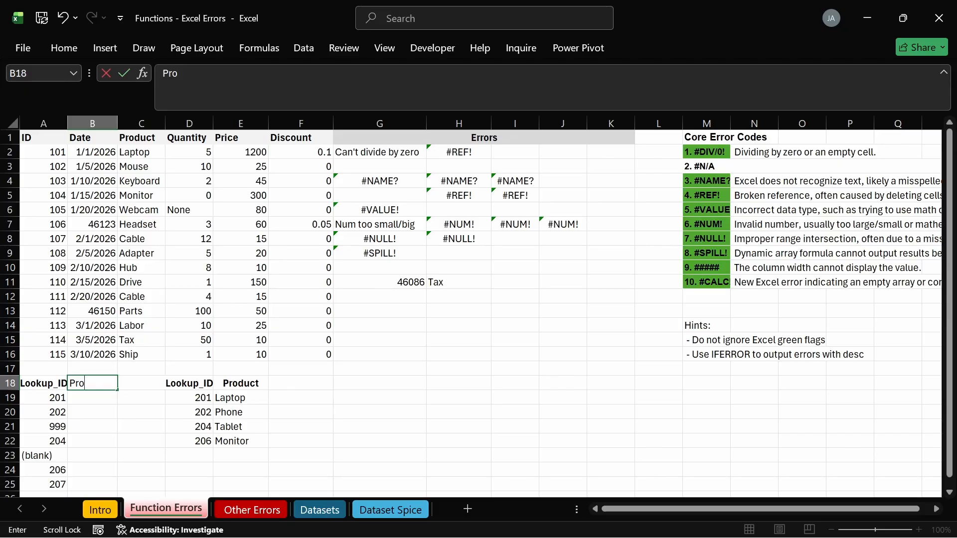
{"action": "type", "text": "duct Name"}
{"action": "left_click", "coordinate": [58, 397]}
{"action": "left_click", "coordinate": [88, 393]}
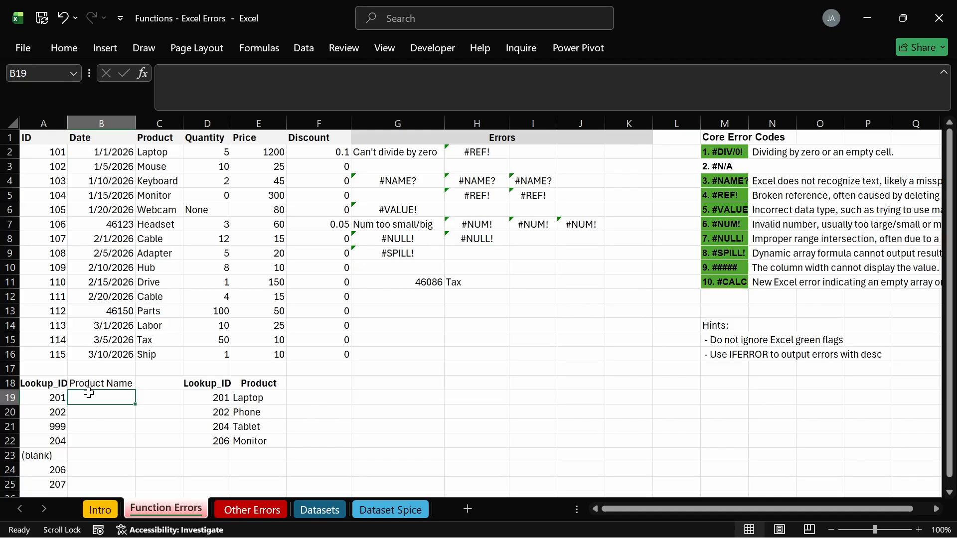
{"action": "type", "text": "=vl"}
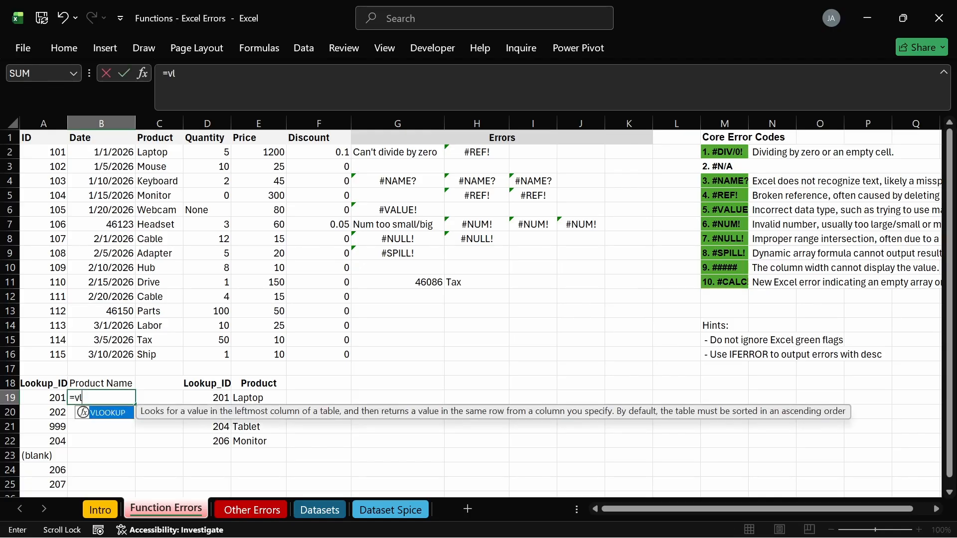
{"action": "key", "text": "Tab"}
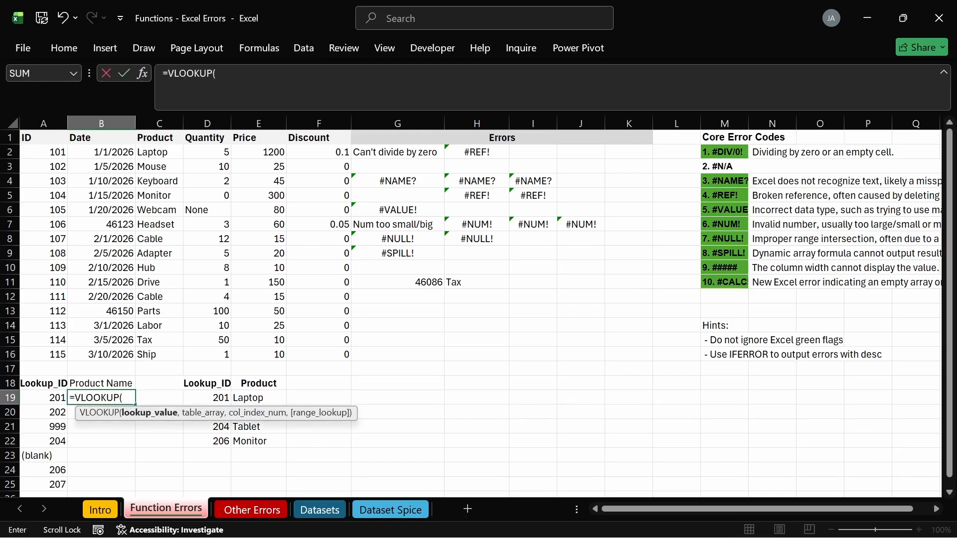
{"action": "left_click", "coordinate": [57, 423]}
{"action": "key", "text": "BackSpace"}
{"action": "key", "text": "BackSpace"}
{"action": "key", "text": "BackSpace"}
{"action": "key", "text": "BackSpace"}
{"action": "key", "text": "BackSpace"}
{"action": "key", "text": "BackSpace"}
{"action": "key", "text": "BackSpace"}
{"action": "key", "text": "BackSpace"}
{"action": "key", "text": "BackSpace"}
{"action": "key", "text": "BackSpace"}
{"action": "key", "text": "BackSpace"}
{"action": "key", "text": "BackSpace"}
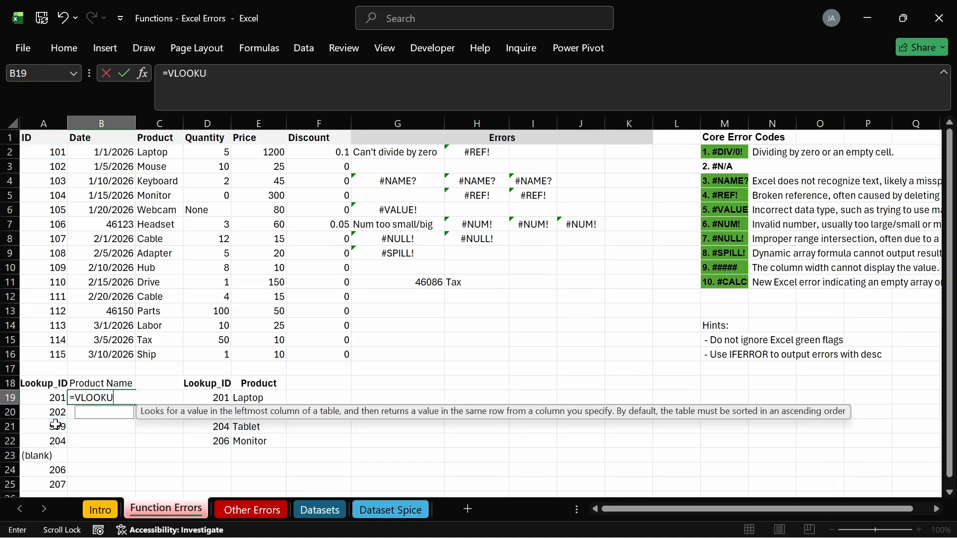
{"action": "key", "text": "Escape"}
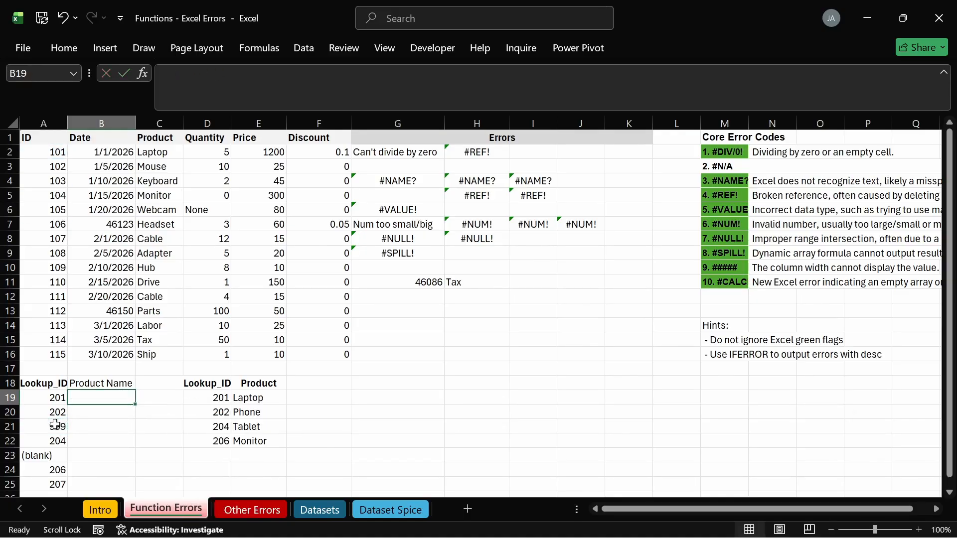
Enter =VLOOKUP(A19,D18:E22,2,FALSE) in cell B19 to return the product name by exact match.
{"action": "type", "text": "=vl"}
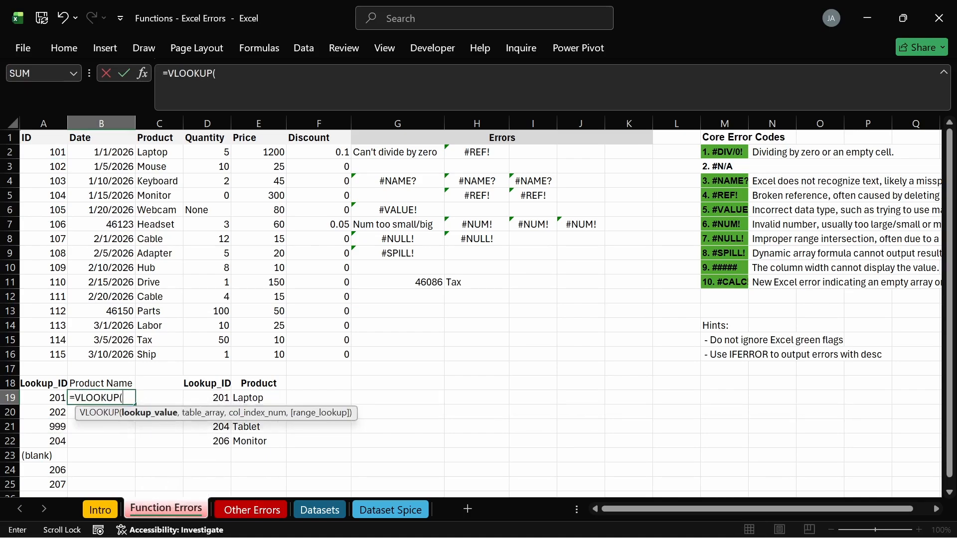
{"action": "left_click", "coordinate": [53, 396]}
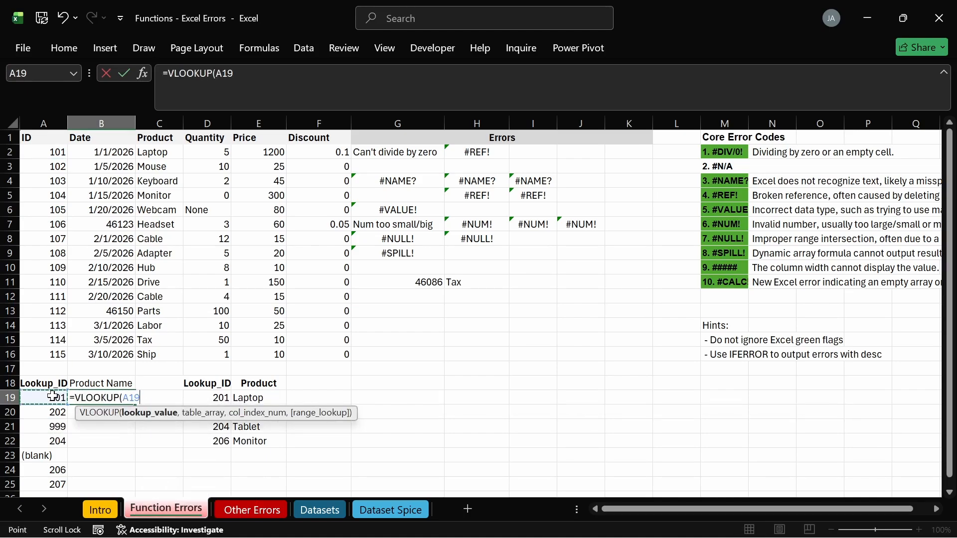
{"action": "type", "text": ","}
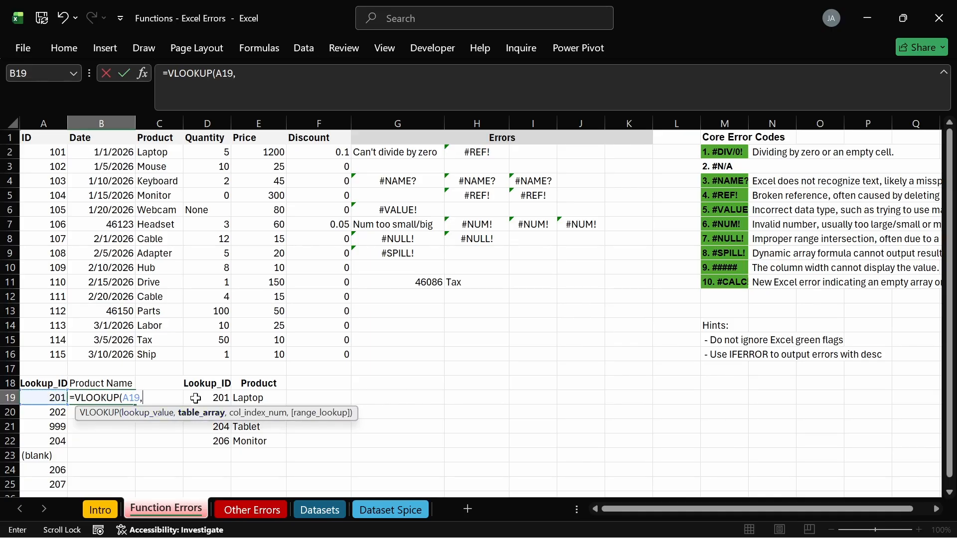
{"action": "left_click_drag", "start_coordinate": [202, 384], "coordinate": [244, 442]}
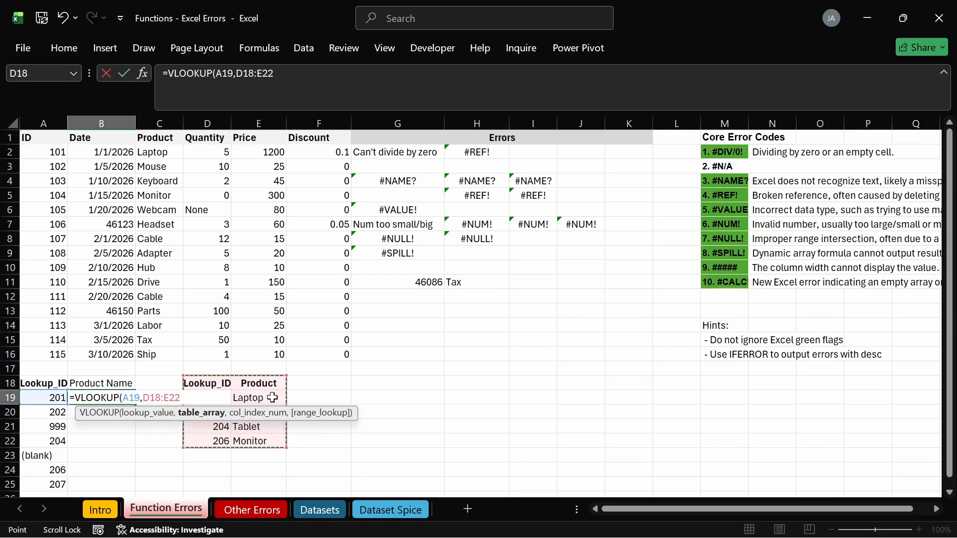
{"action": "type", "text": ","}
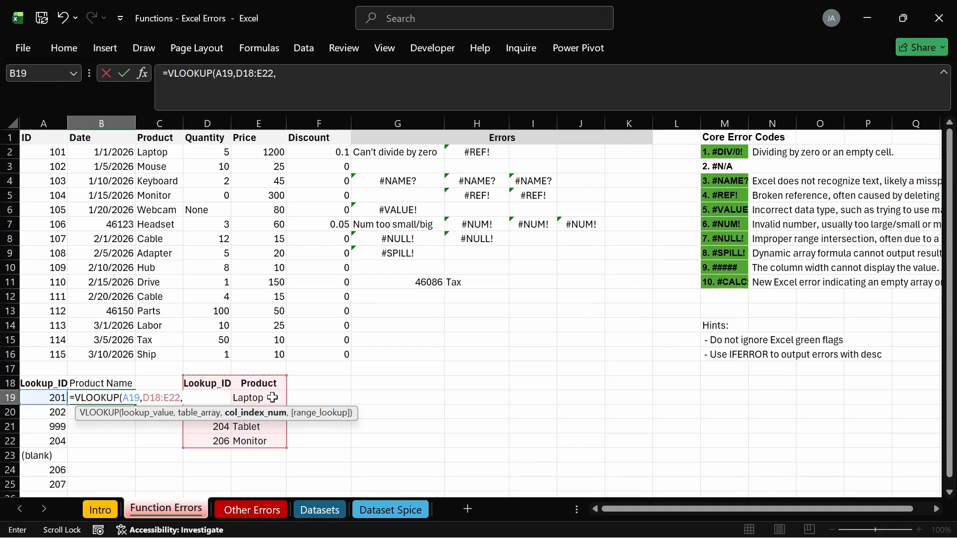
{"action": "type", "text": "f"}
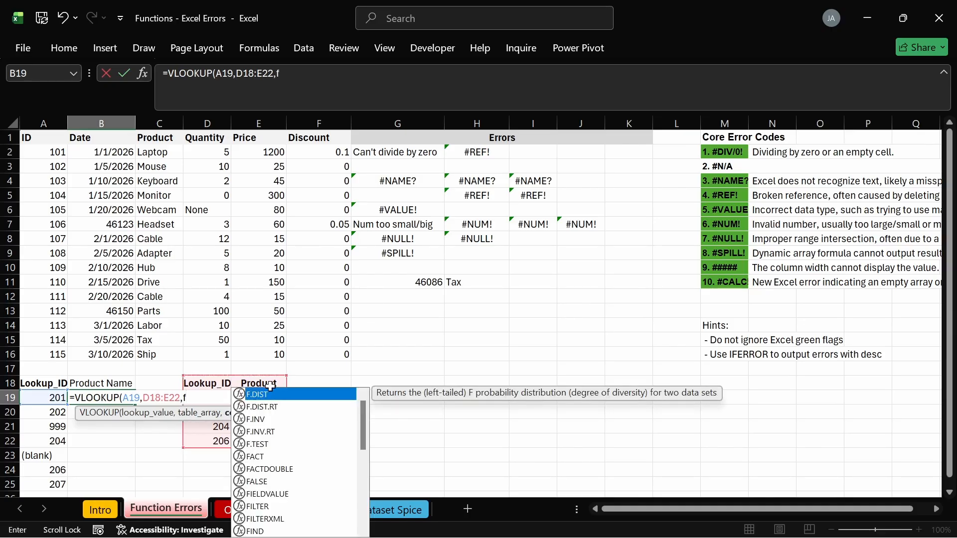
{"action": "key", "text": "BackSpace"}
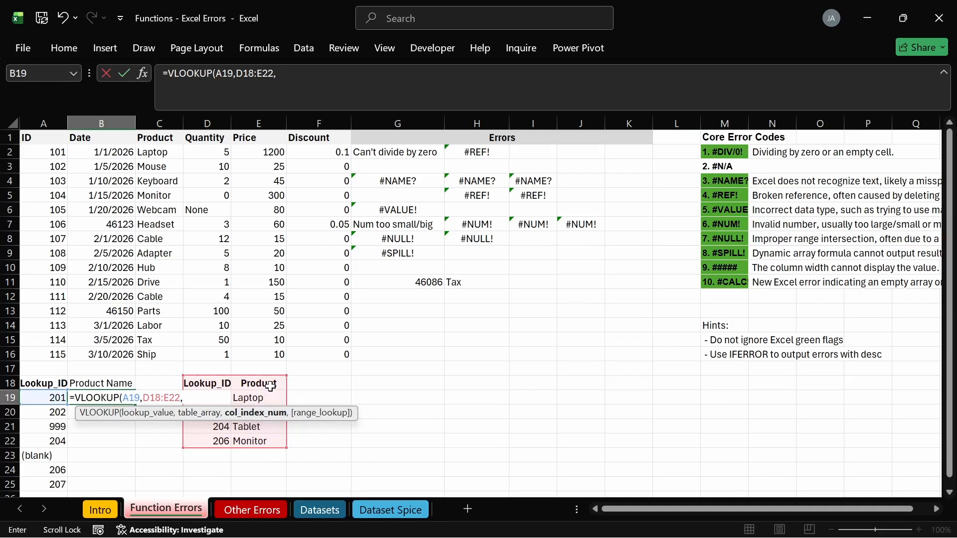
{"action": "type", "text": "2,"}
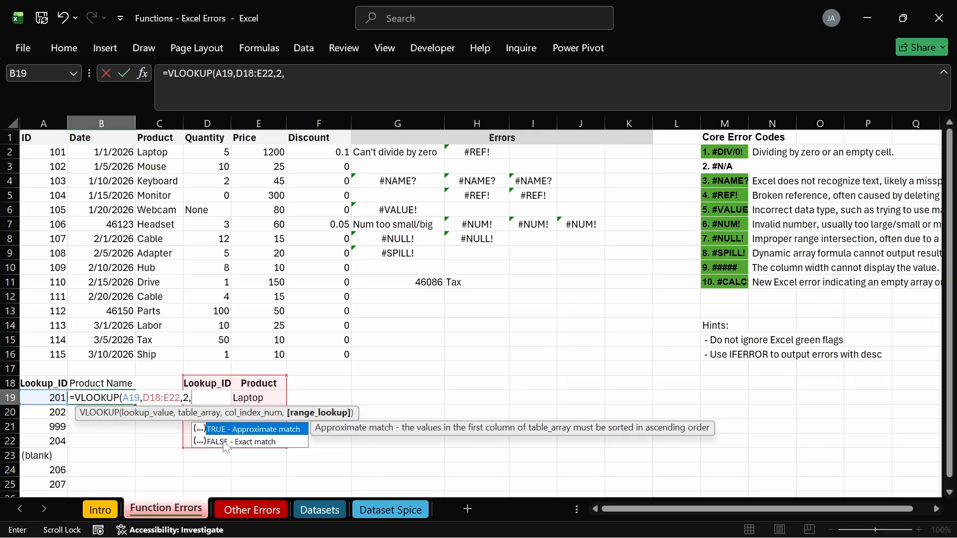
{"action": "left_click", "coordinate": [227, 442]}
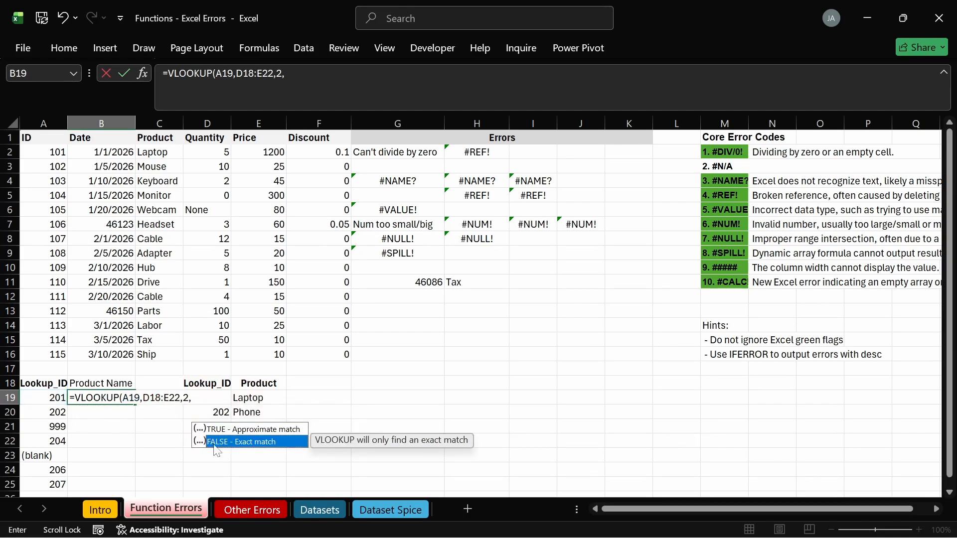
{"action": "double_click", "coordinate": [214, 443]}
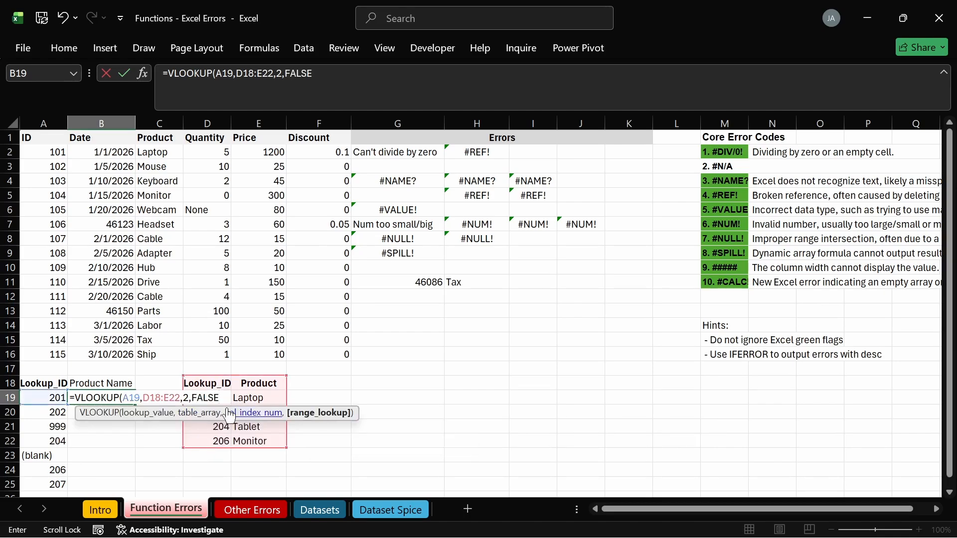
{"action": "type", "text": ")"}
{"action": "key", "text": "Return"}
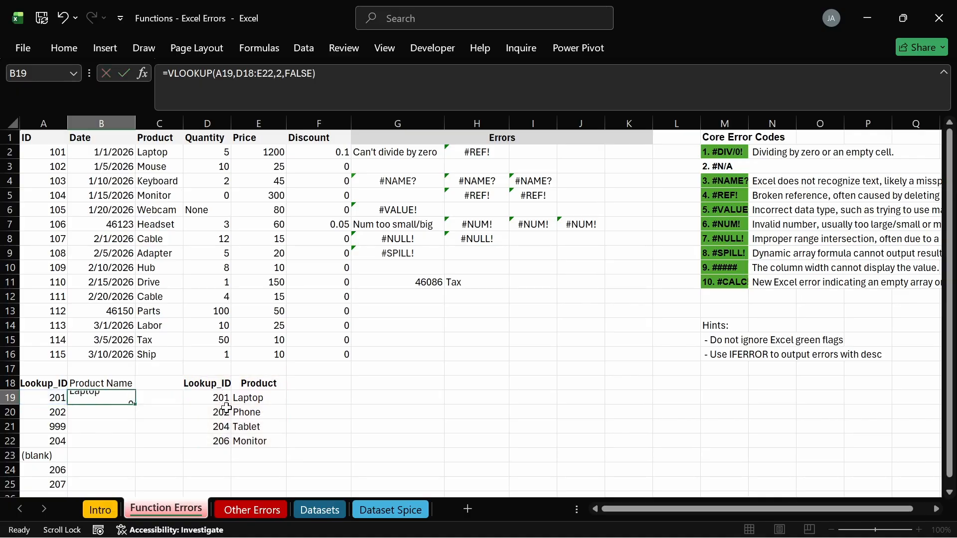
Add the hint " - Use EXACT MATCH for lookup functions i.e FALSE" in cell M17, with a leading space so it is stored as text.
{"action": "left_click", "coordinate": [719, 368]}
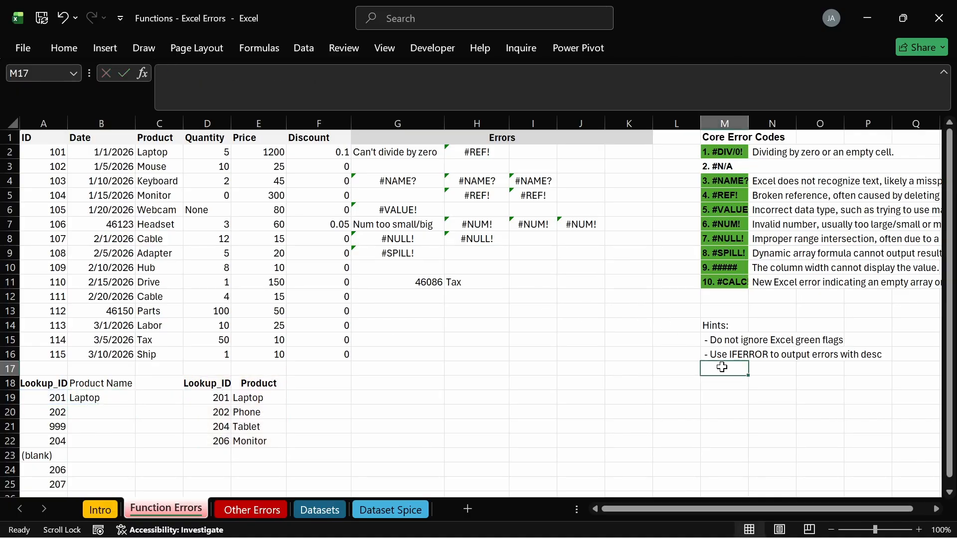
{"action": "type", "text": "-"}
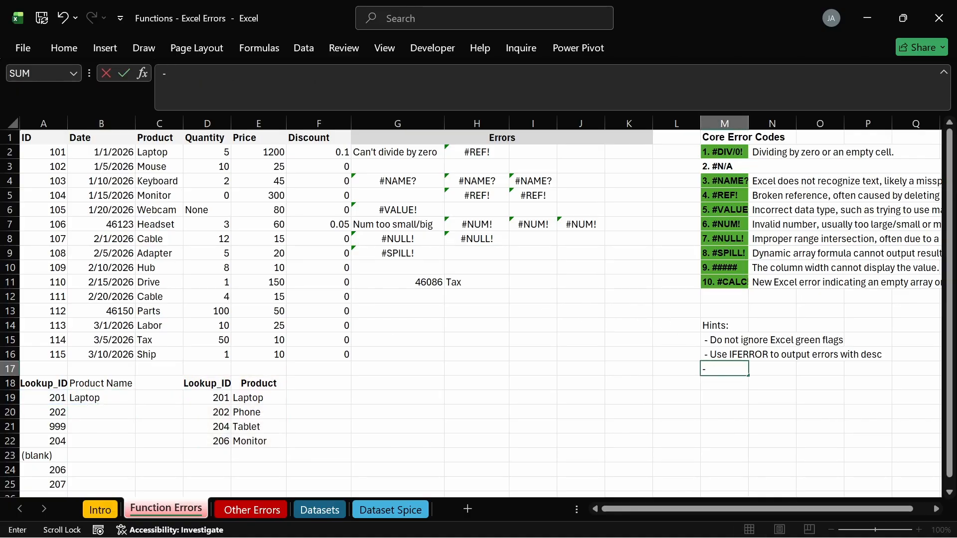
{"action": "type", "text": " Use"}
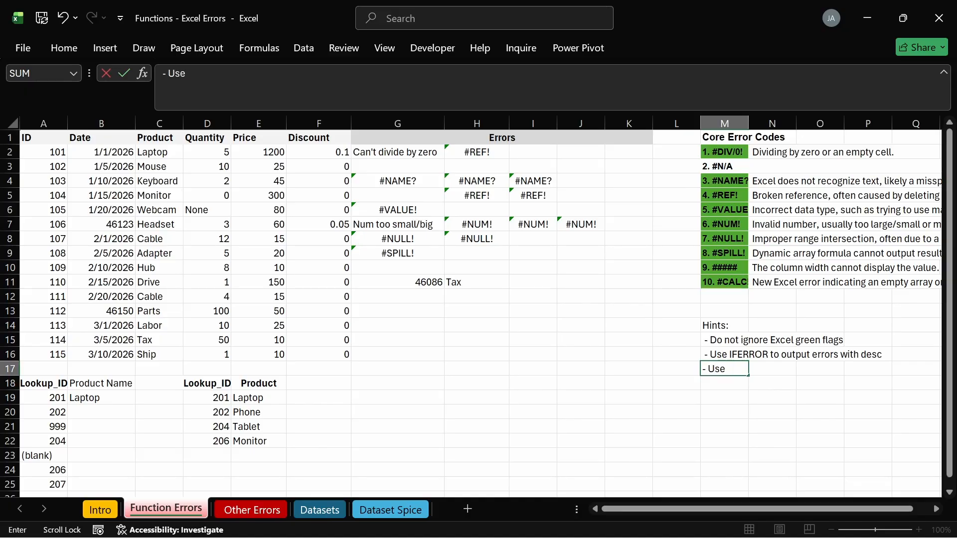
{"action": "type", "text": " EXACT"}
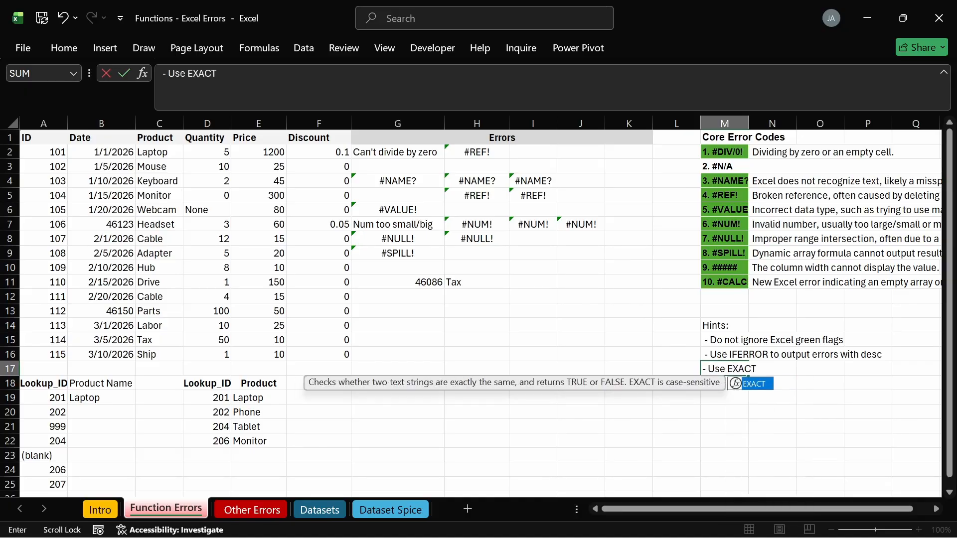
{"action": "type", "text": " M"}
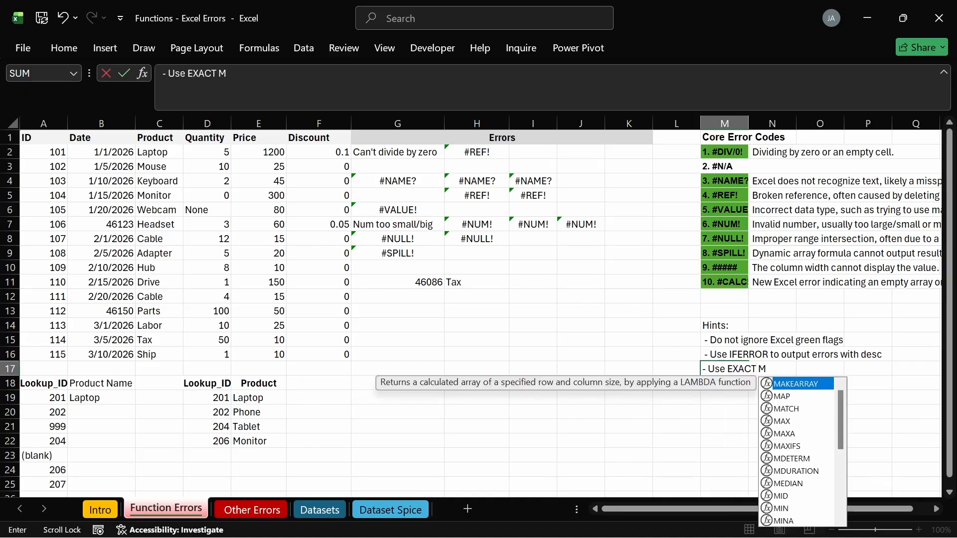
{"action": "type", "text": "ATC"}
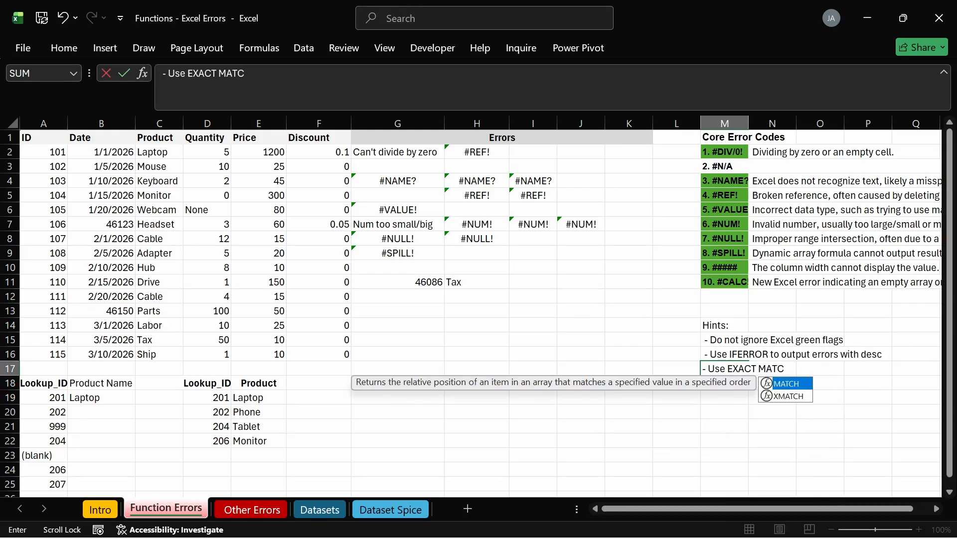
{"action": "type", "text": "H for "}
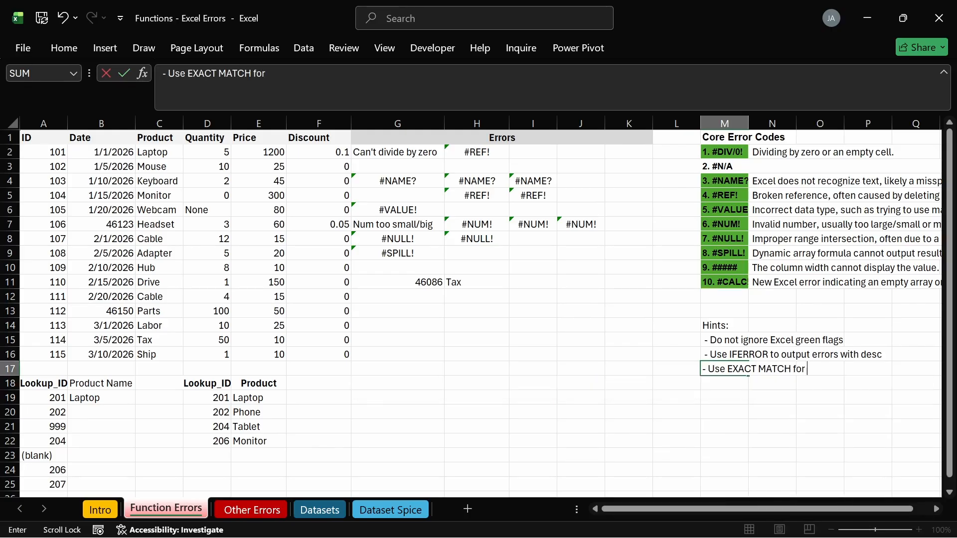
{"action": "type", "text": "lookup fun"}
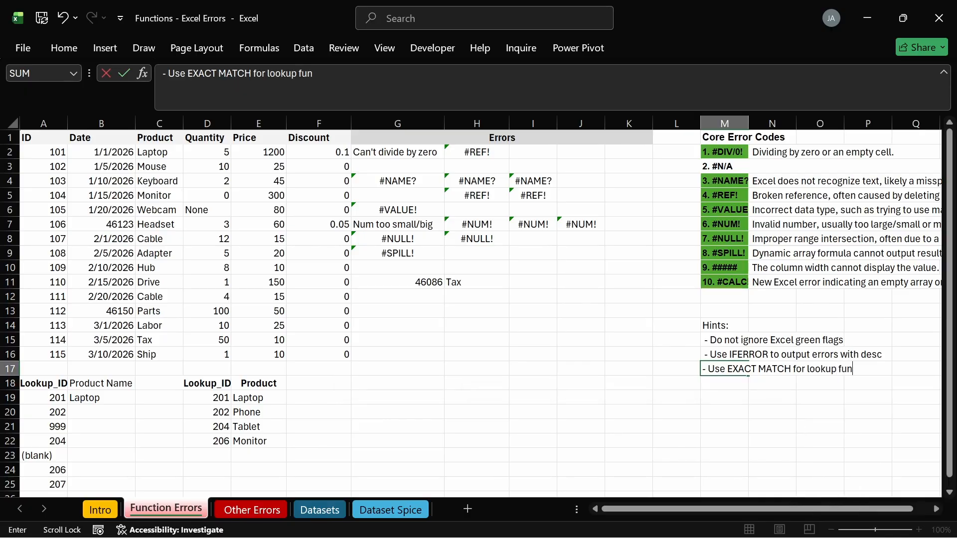
{"action": "type", "text": "ctions i.e FALSE"}
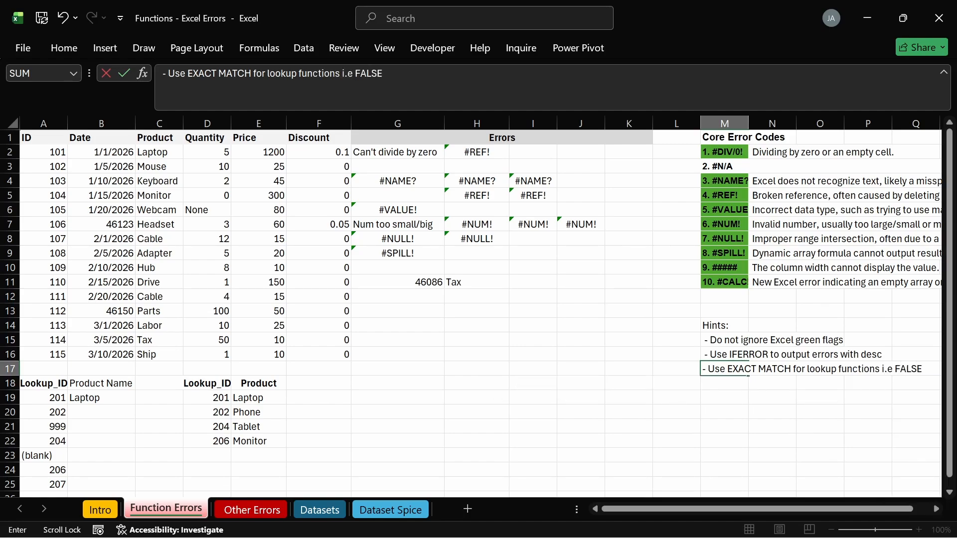
{"action": "key", "text": "Return"}
{"action": "key", "text": "Return"}
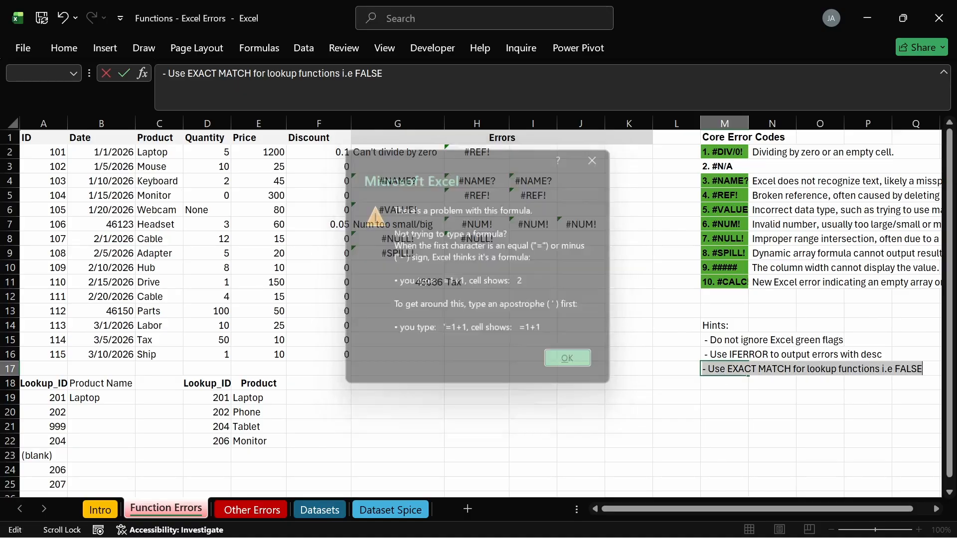
{"action": "key", "text": "Home"}
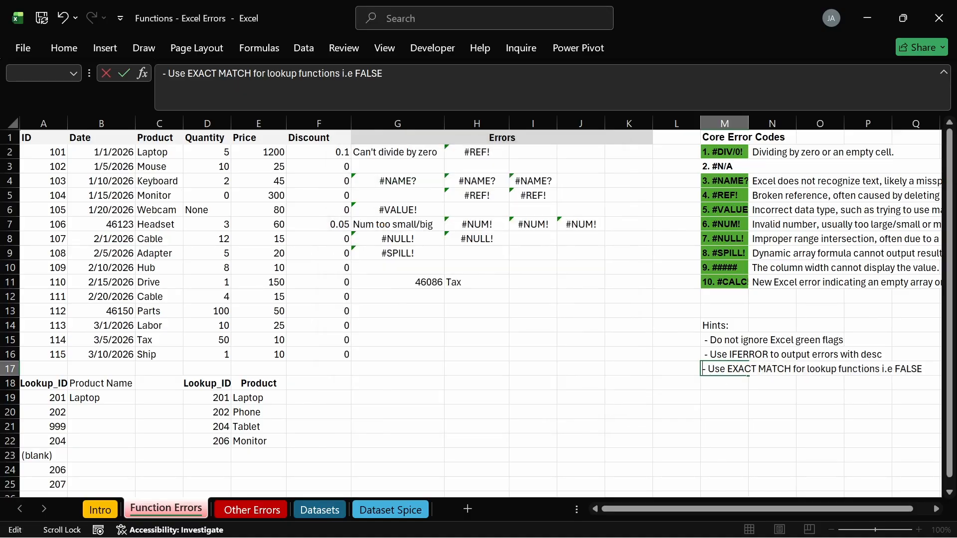
{"action": "key", "text": "Return"}
{"action": "left_click", "coordinate": [667, 409]}
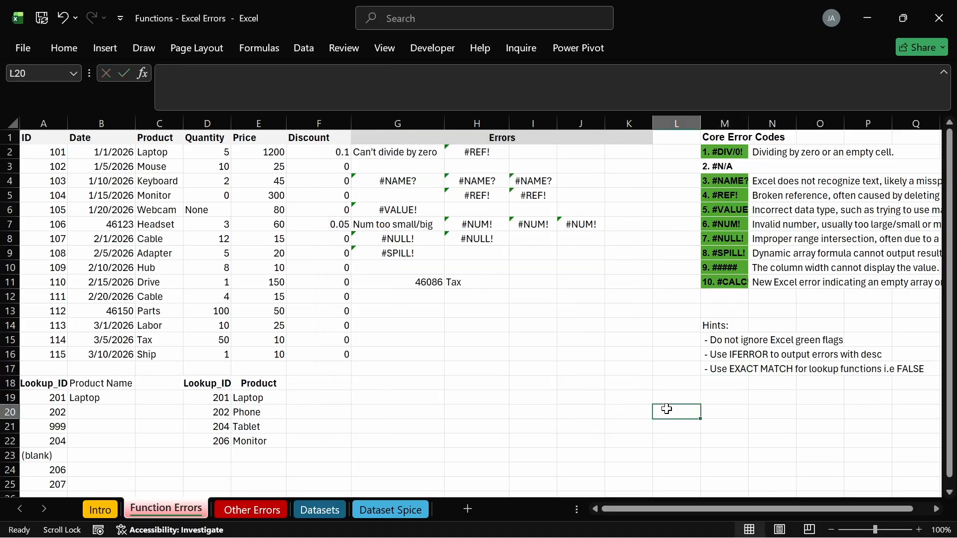
{"action": "left_click", "coordinate": [904, 371]}
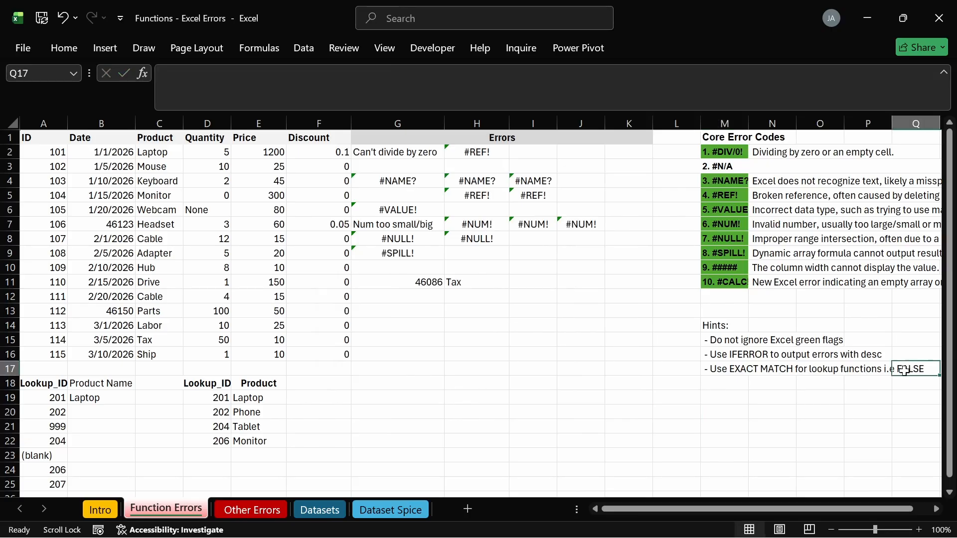
Fill the VLOOKUP formula from B19 down through B25.
{"action": "left_click", "coordinate": [102, 401]}
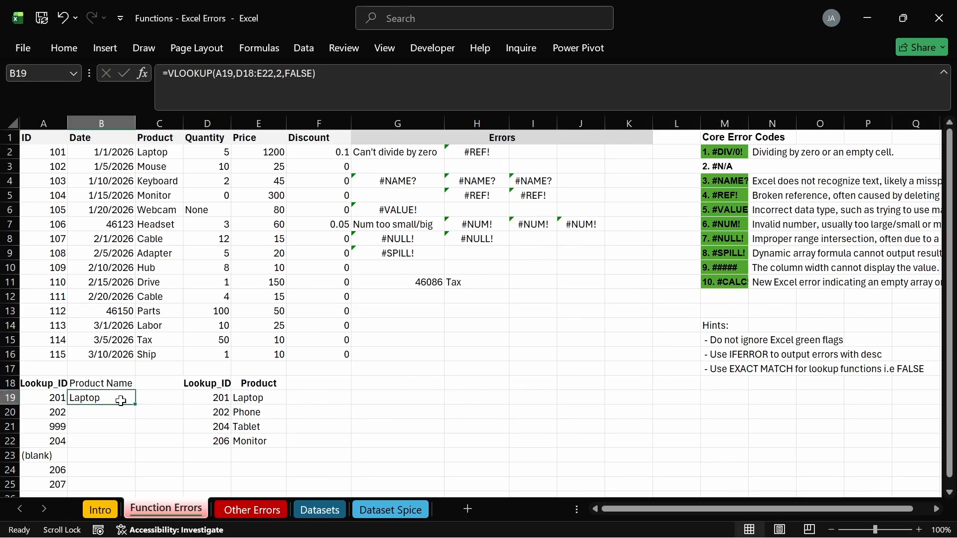
{"action": "double_click", "coordinate": [134, 404]}
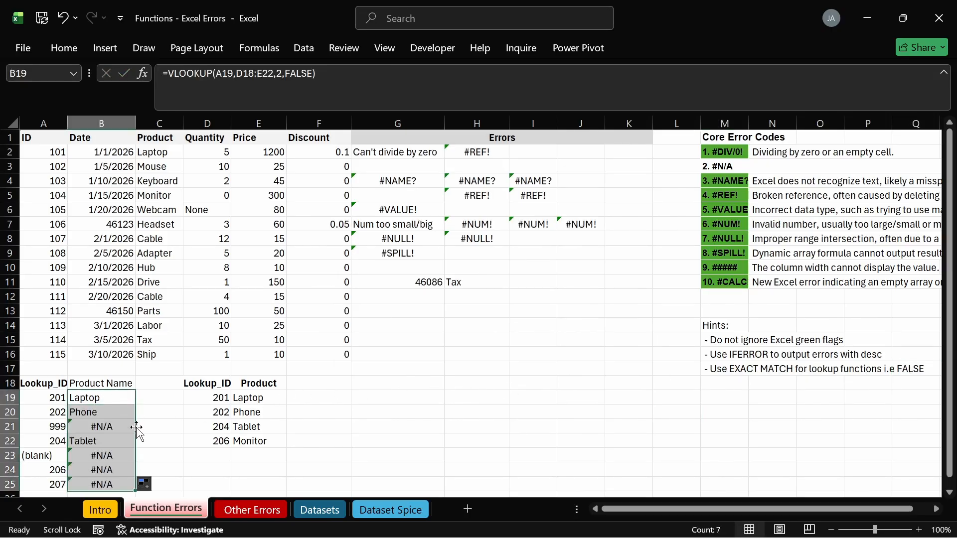
{"action": "left_click", "coordinate": [199, 426]}
Examine the #N/A cells in B21 and B23:B25, comparing ID 999 with the IDs in D19:D22 and checking the table range used in B21.
{"action": "left_click", "coordinate": [114, 430]}
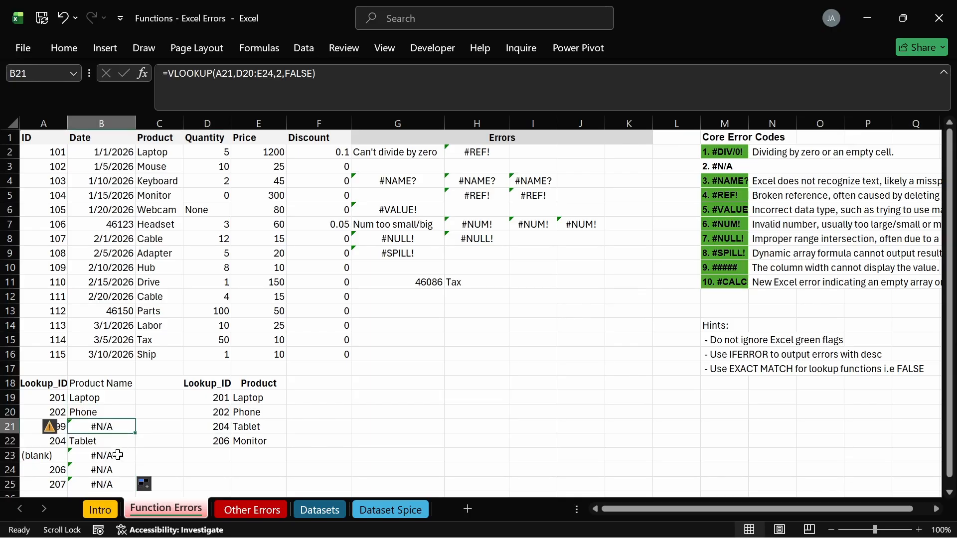
{"action": "left_click", "coordinate": [118, 454]}
{"action": "left_click", "coordinate": [119, 473]}
{"action": "left_click", "coordinate": [120, 485]}
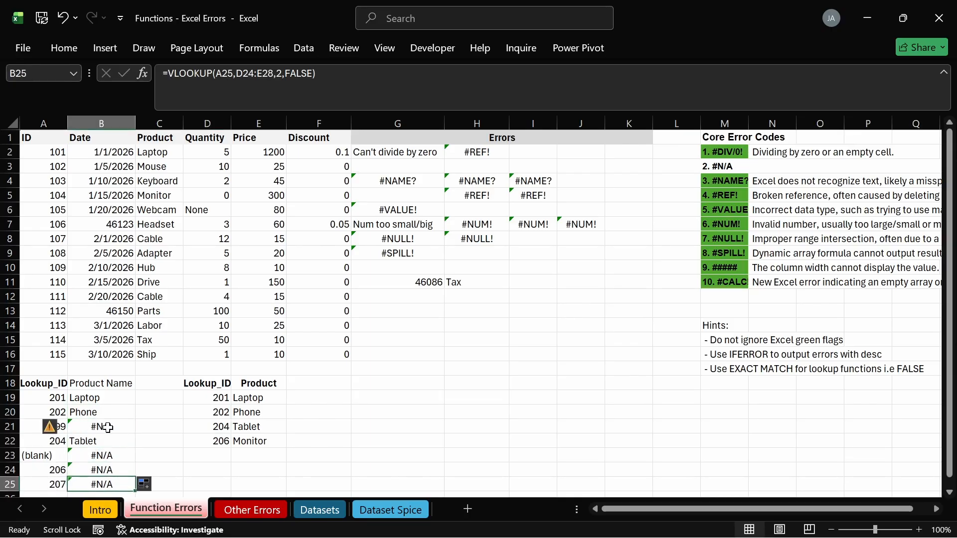
{"action": "left_click", "coordinate": [108, 428]}
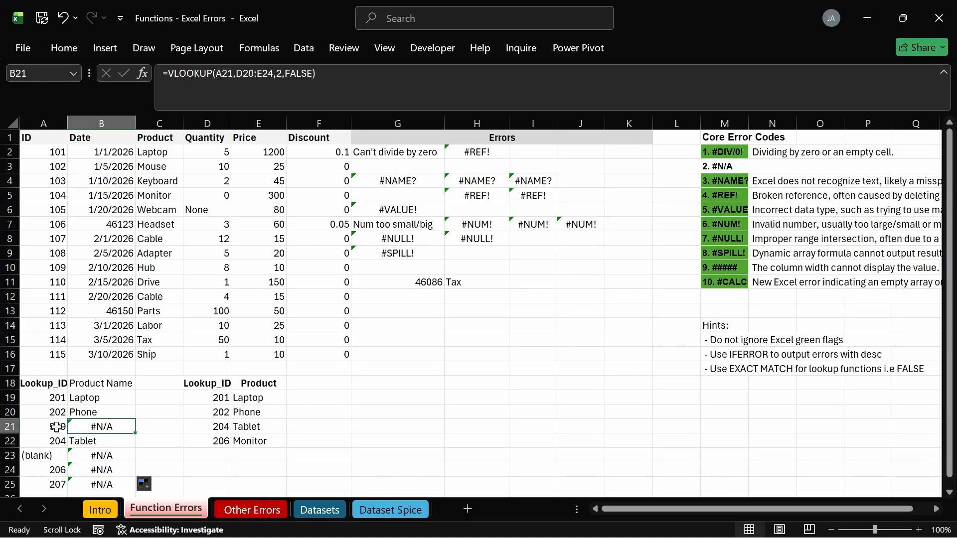
{"action": "left_click_drag", "start_coordinate": [207, 398], "coordinate": [207, 440]}
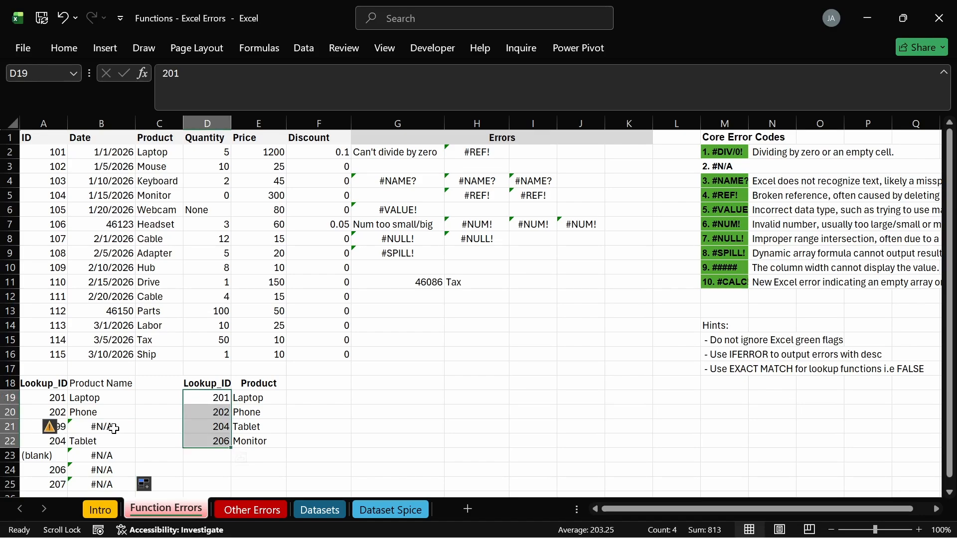
{"action": "left_click", "coordinate": [113, 429]}
{"action": "left_click", "coordinate": [160, 397]}
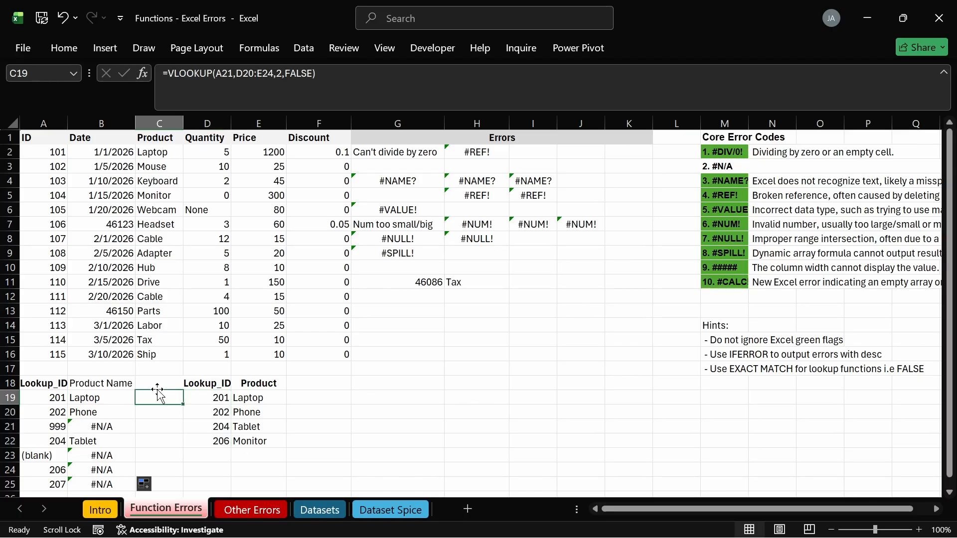
{"action": "double_click", "coordinate": [107, 427]}
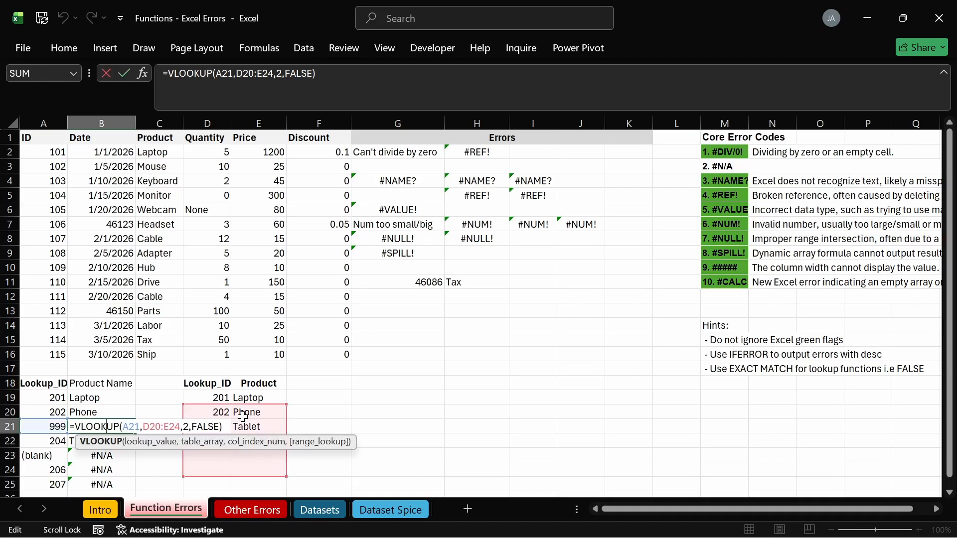
Change B19's table range to absolute $D$18:$E$22, refill the formula through B25, and select B21 to check its formula.
{"action": "left_click", "coordinate": [115, 398]}
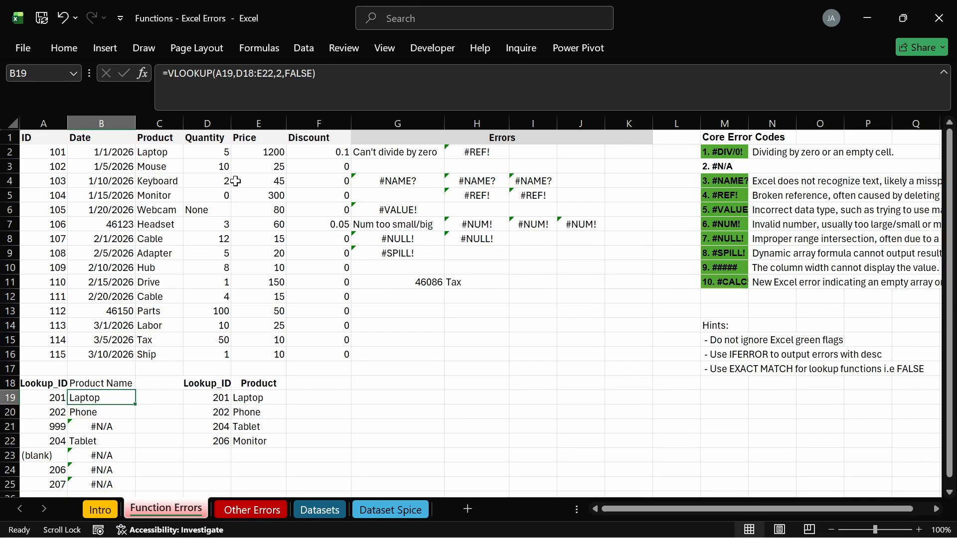
{"action": "key", "text": "Return"}
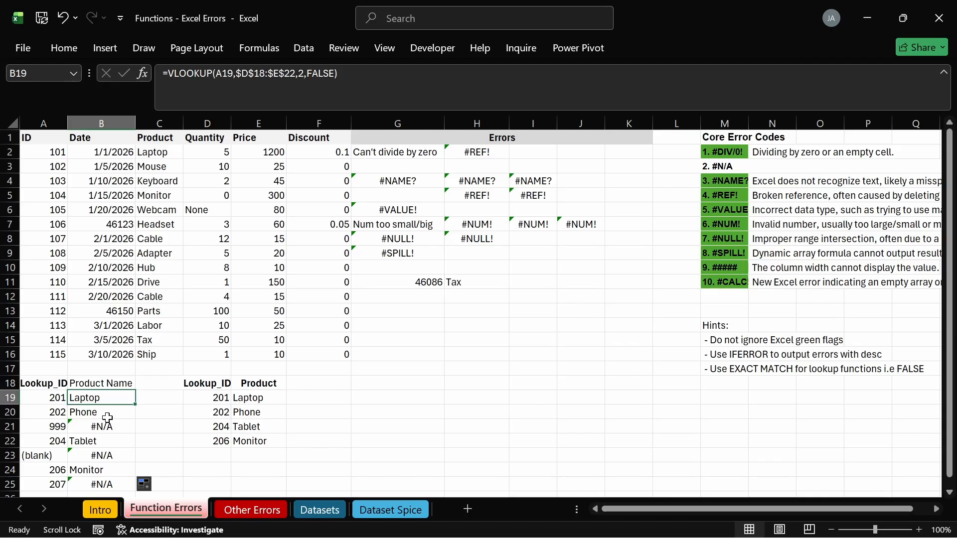
{"action": "left_click", "coordinate": [107, 423]}
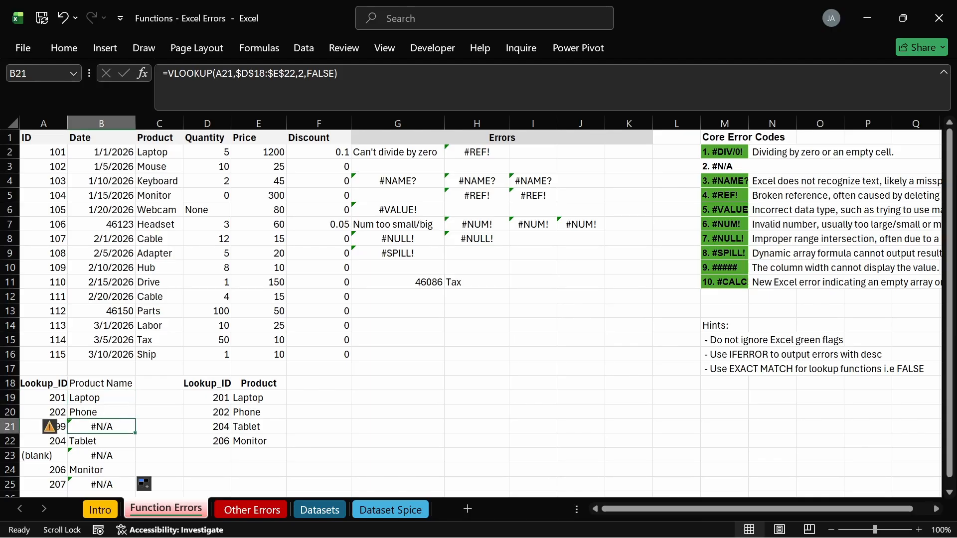
Wrap B19's VLOOKUP in IFERROR, with the VLOOKUP on its own line and a new line started for the value_if_error argument.
{"action": "left_click", "coordinate": [168, 73]}
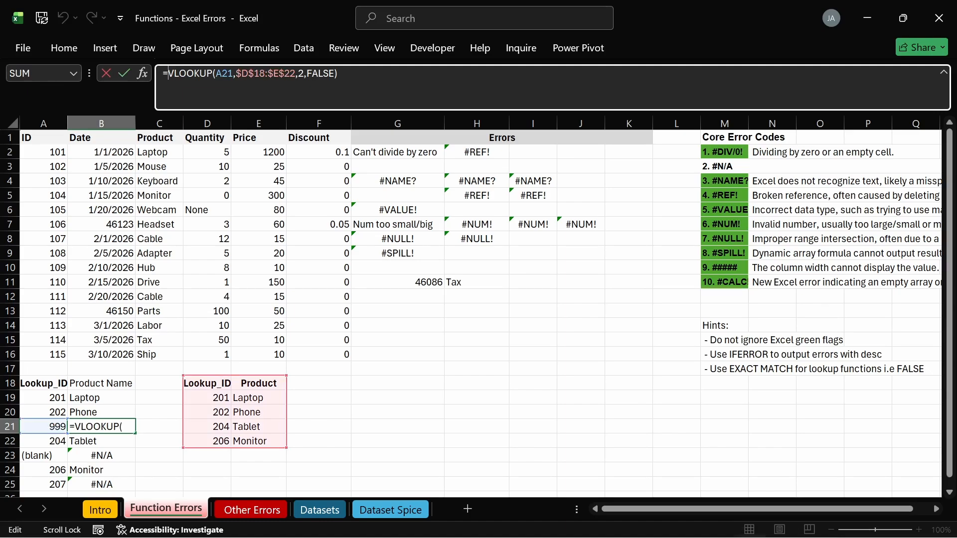
{"action": "left_click", "coordinate": [96, 400]}
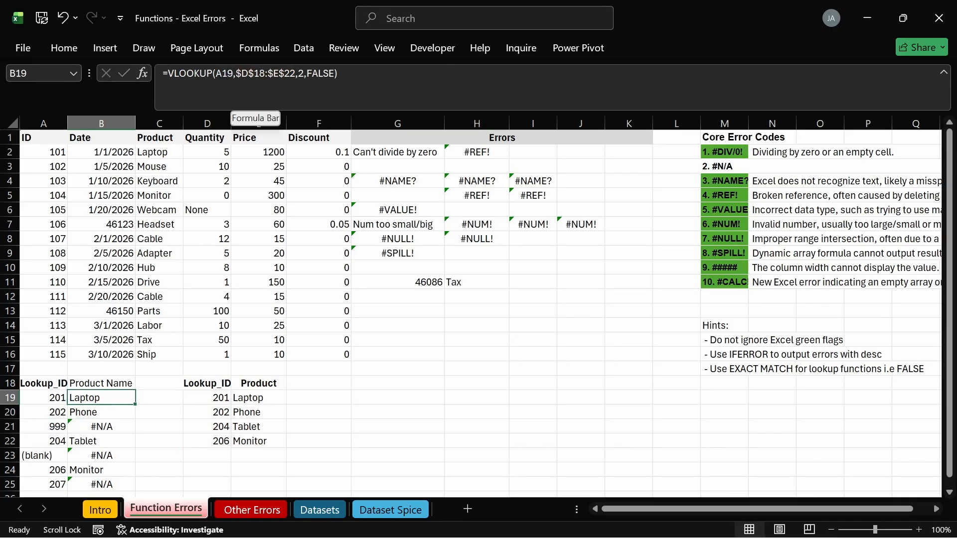
{"action": "left_click", "coordinate": [168, 74]}
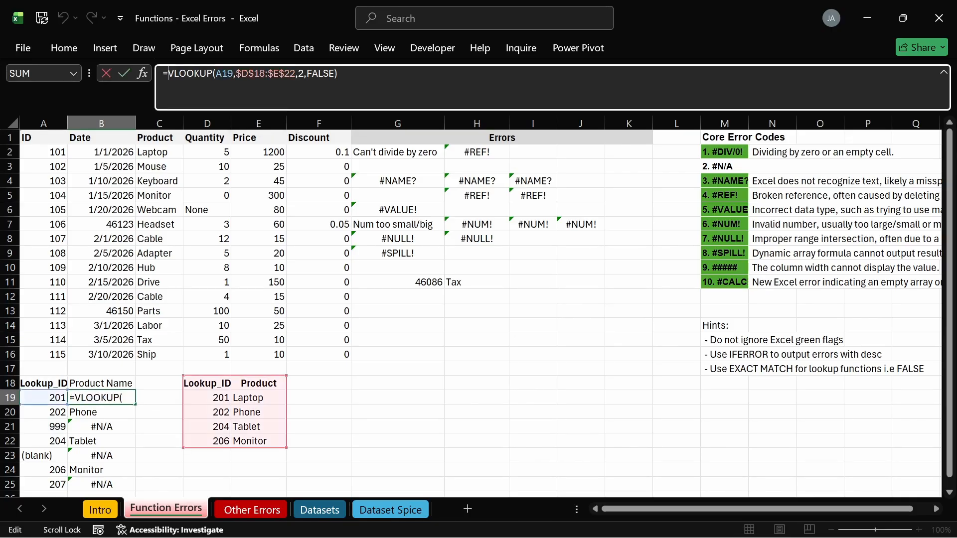
{"action": "key", "text": "alt+Return"}
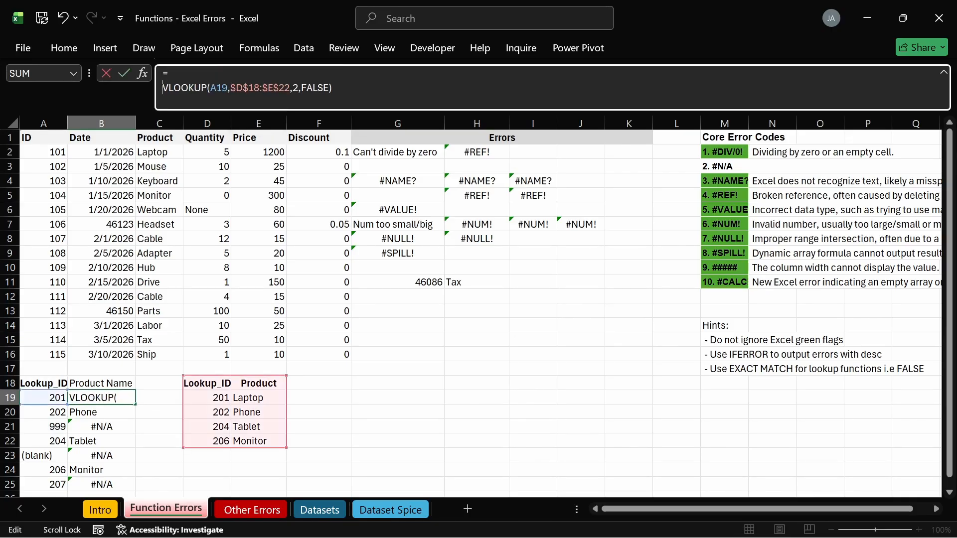
{"action": "key", "text": "Left"}
{"action": "type", "text": "I"}
{"action": "key", "text": "BackSpace"}
{"action": "type", "text": "IFE"}
{"action": "key", "text": "Tab"}
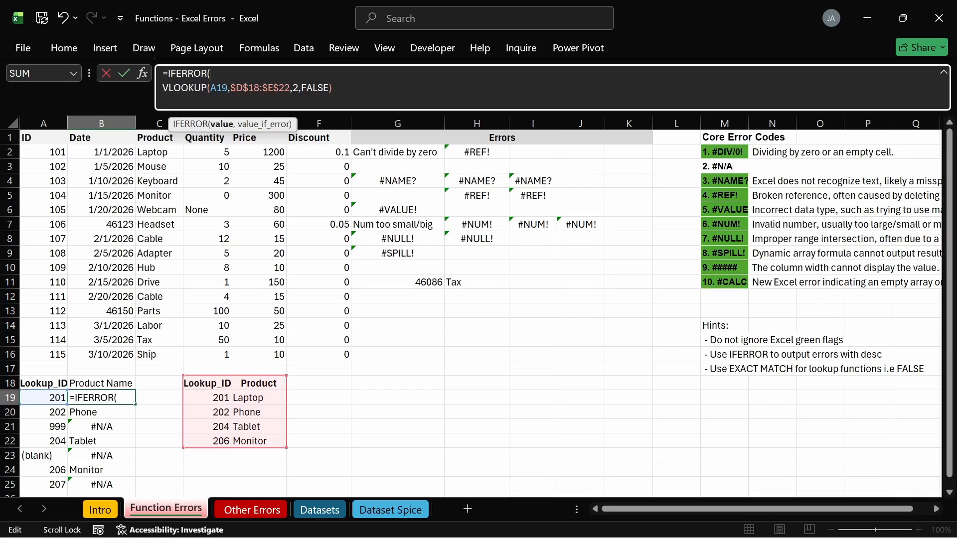
{"action": "type", "text": ","}
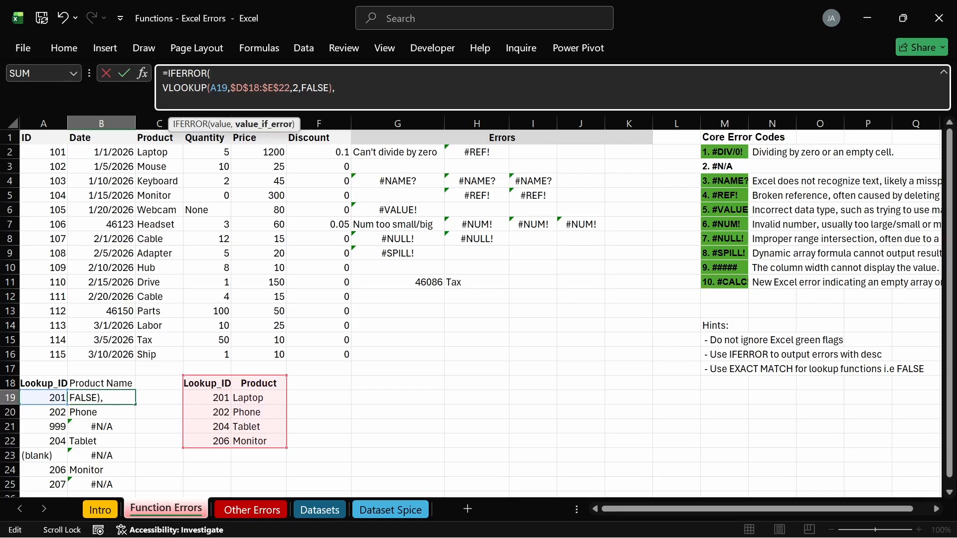
{"action": "key", "text": "alt+Return"}
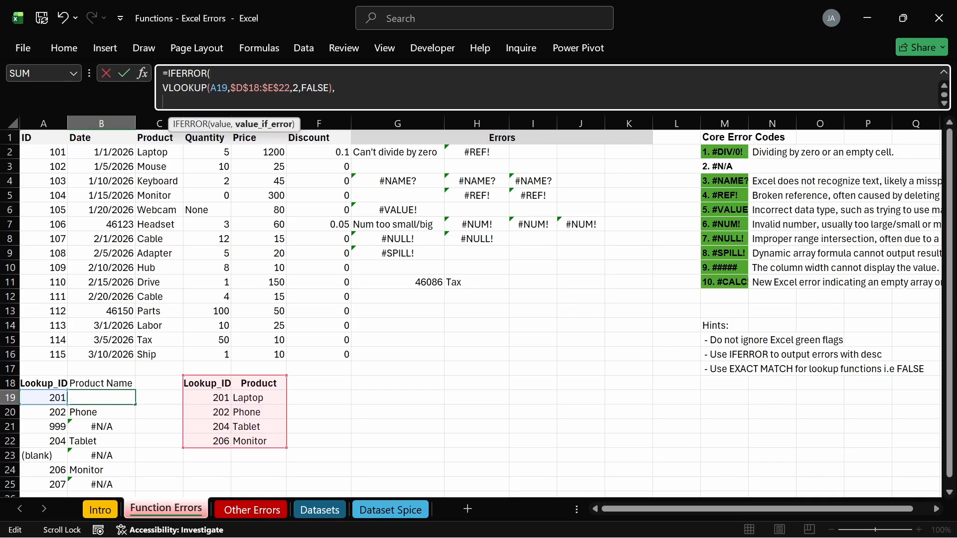
Enter "No Product with this ID" as the IFERROR fallback text in B19 and complete the formula.
{"action": "type", "text": "\"pROD"}
{"action": "key", "text": "BackSpace"}
{"action": "key", "text": "BackSpace"}
{"action": "key", "text": "BackSpace"}
{"action": "key", "text": "BackSpace"}
{"action": "type", "text": "nO"}
{"action": "key", "text": "BackSpace"}
{"action": "key", "text": "BackSpace"}
{"action": "type", "text": "No"}
{"action": "key", "text": "BackSpace"}
{"action": "type", "text": "o p"}
{"action": "key", "text": "BackSpace"}
{"action": "type", "text": "Product wi"}
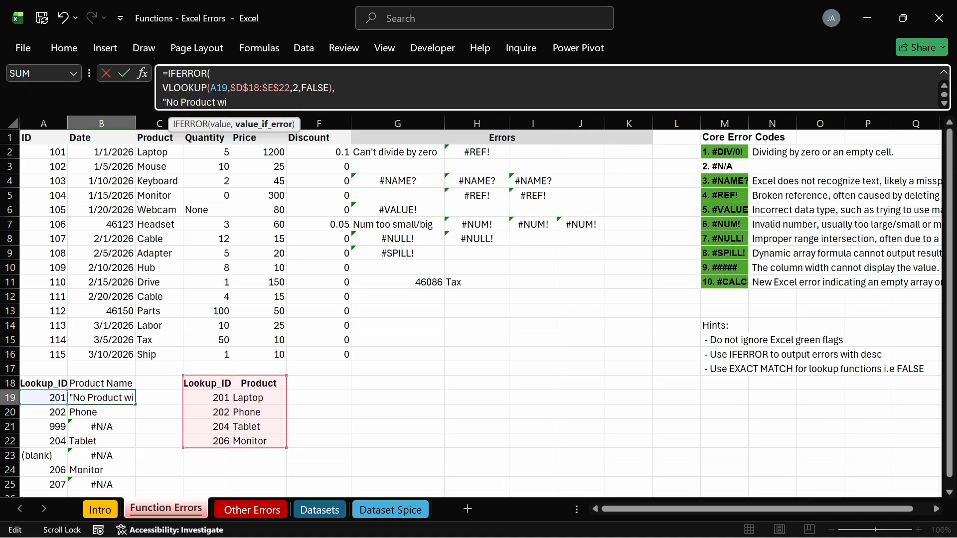
{"action": "type", "text": "th this ID"}
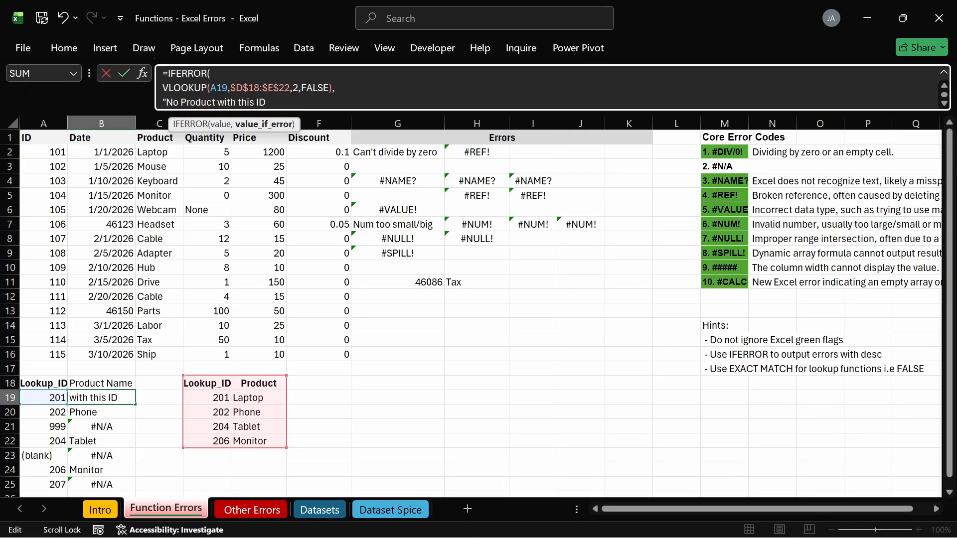
{"action": "type", "text": "\")"}
{"action": "key", "text": "Return"}
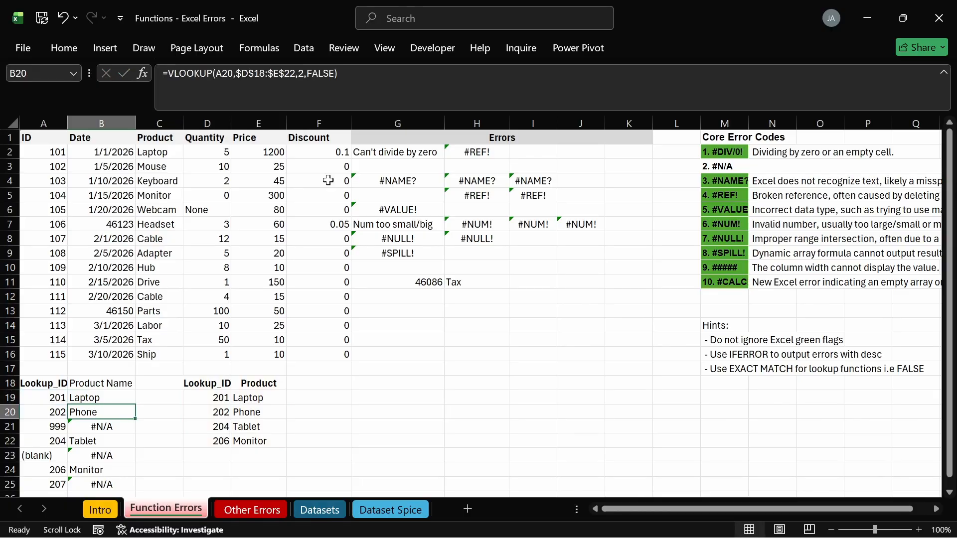
Fill the IFERROR formula from B19 down through B25, autofit column B's width, and select B21 to check its formula.
{"action": "left_click", "coordinate": [128, 397]}
{"action": "double_click", "coordinate": [135, 404]}
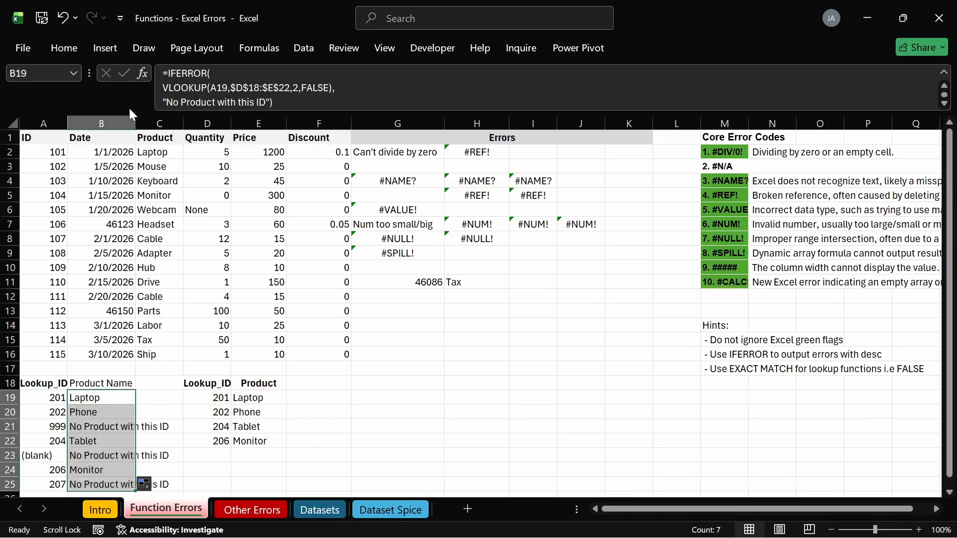
{"action": "double_click", "coordinate": [136, 125]}
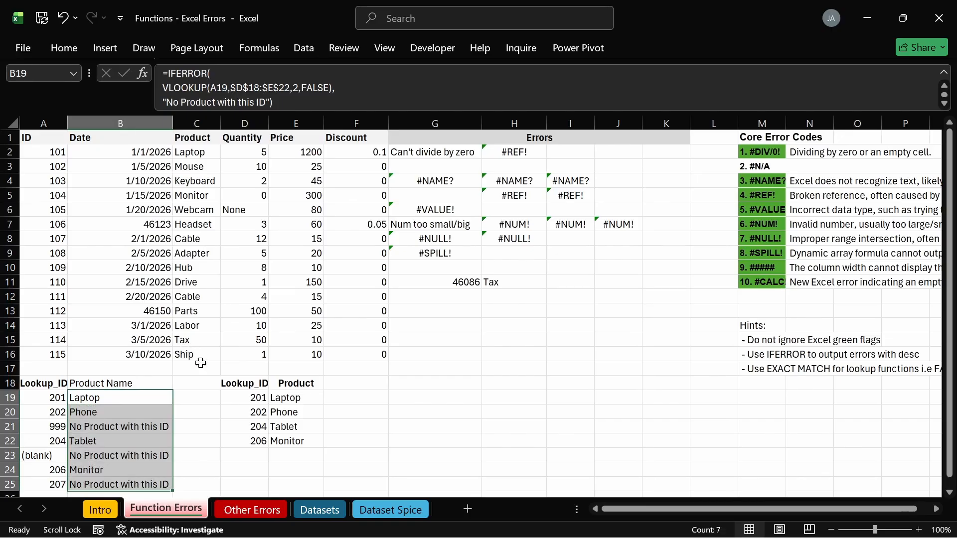
{"action": "left_click", "coordinate": [200, 427]}
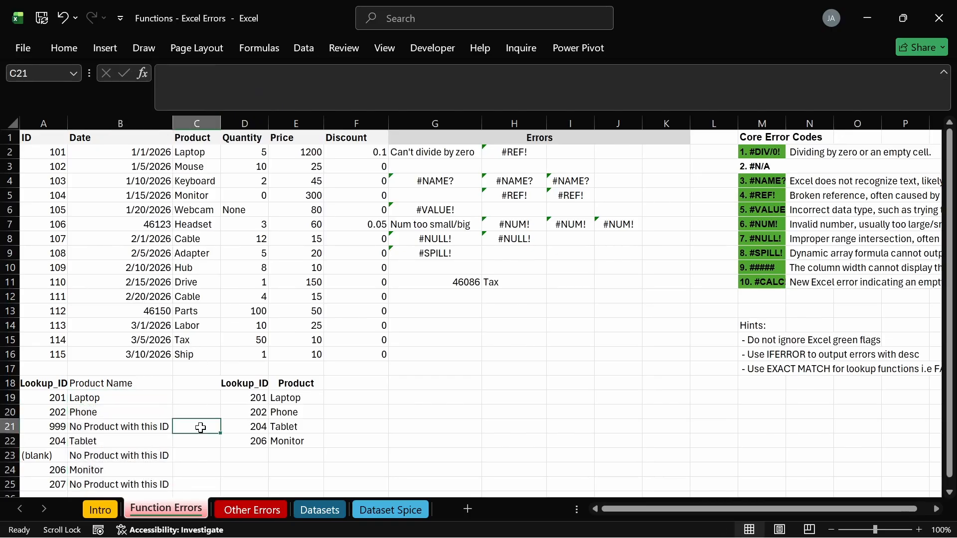
{"action": "left_click", "coordinate": [129, 427]}
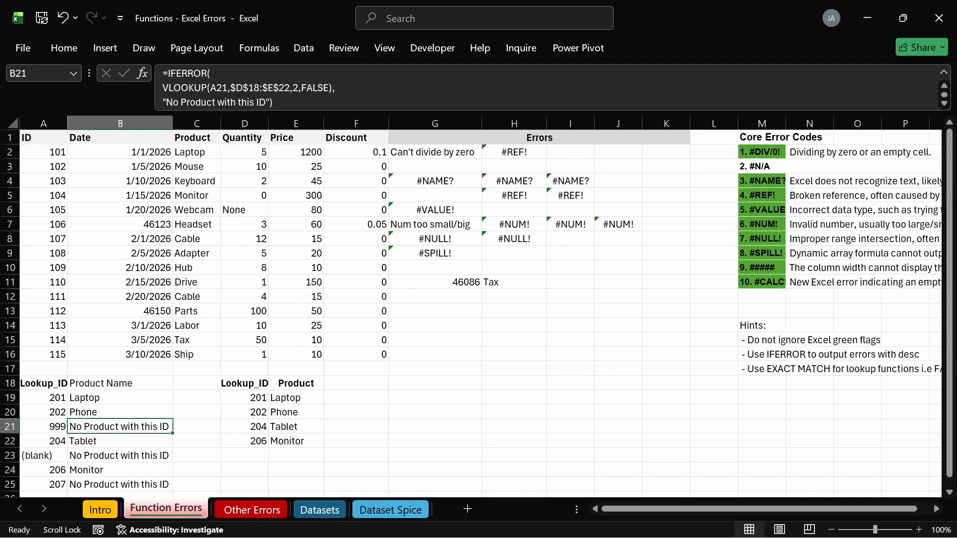
Insert a blank cell at M16, shifting the hints below it down, and copy the IFERROR hint from M17 into it.
{"action": "left_click", "coordinate": [759, 357]}
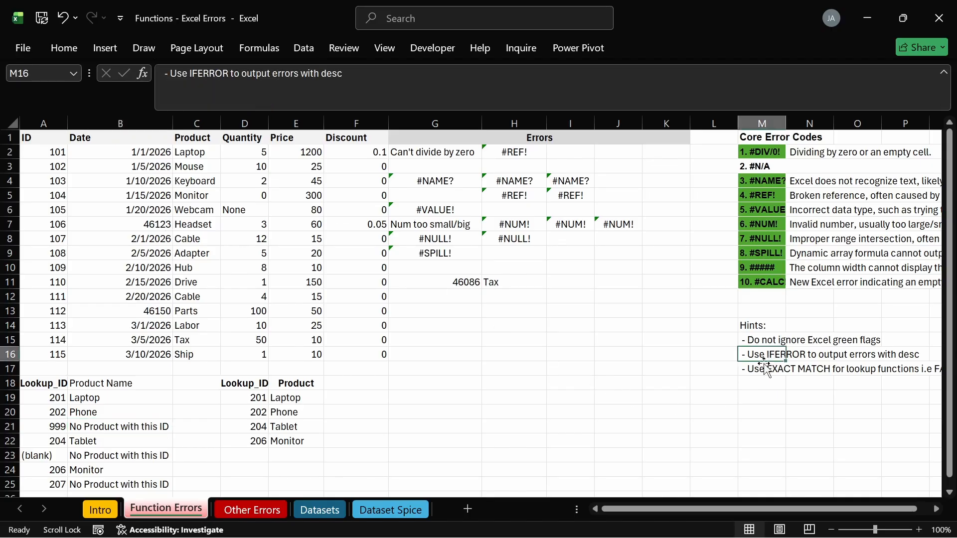
{"action": "right_click", "coordinate": [759, 357]}
{"action": "left_click", "coordinate": [819, 230]}
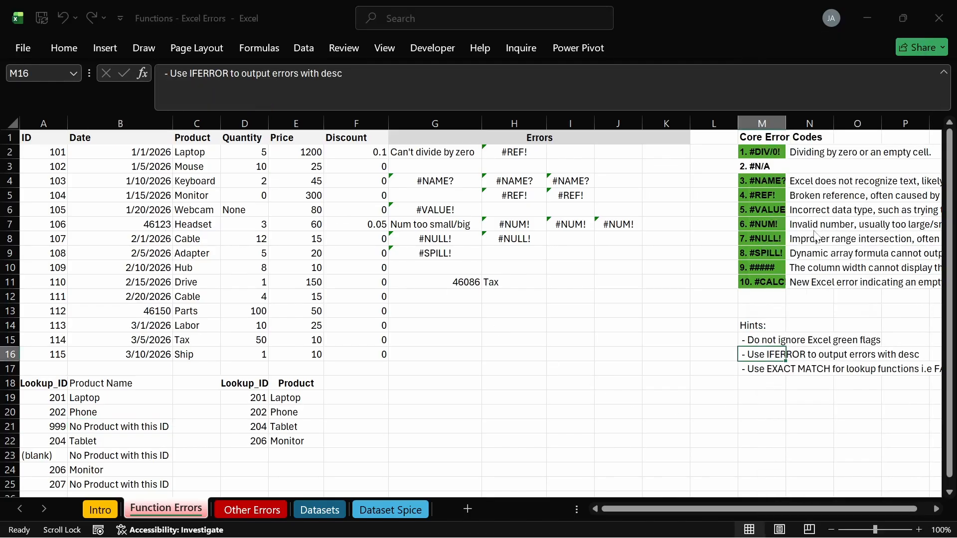
{"action": "left_click", "coordinate": [790, 245]}
{"action": "left_click", "coordinate": [785, 298]}
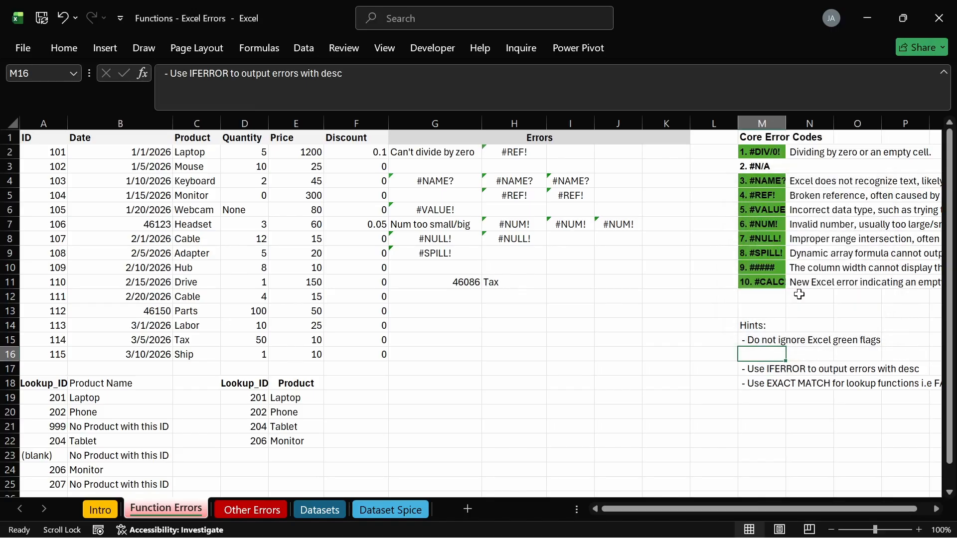
{"action": "left_click", "coordinate": [773, 366]}
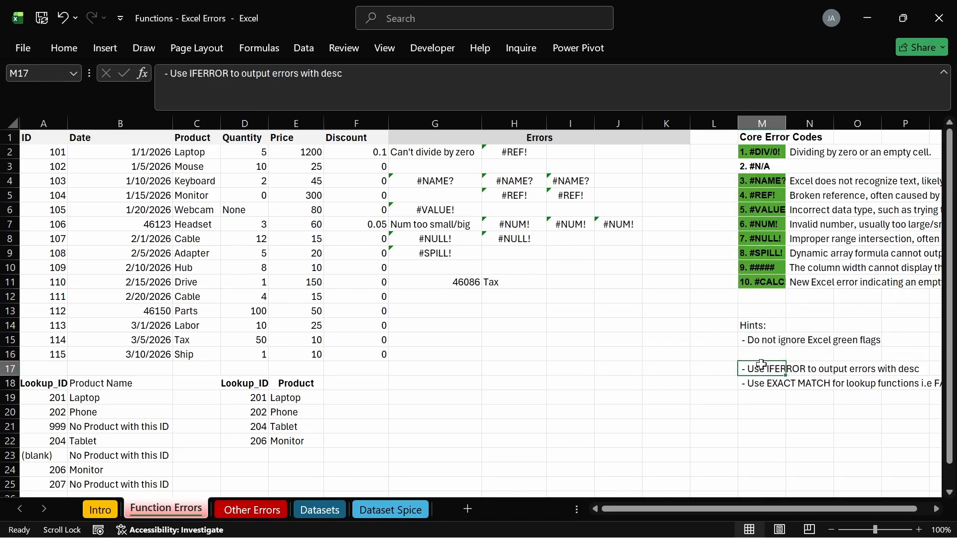
{"action": "left_click_drag", "start_coordinate": [760, 361], "coordinate": [805, 369]}
Change the hint in M17 to " - Use IFNA for LOOKUP fns to output errors with desc".
{"action": "double_click", "coordinate": [773, 370]}
{"action": "double_click", "coordinate": [758, 369]}
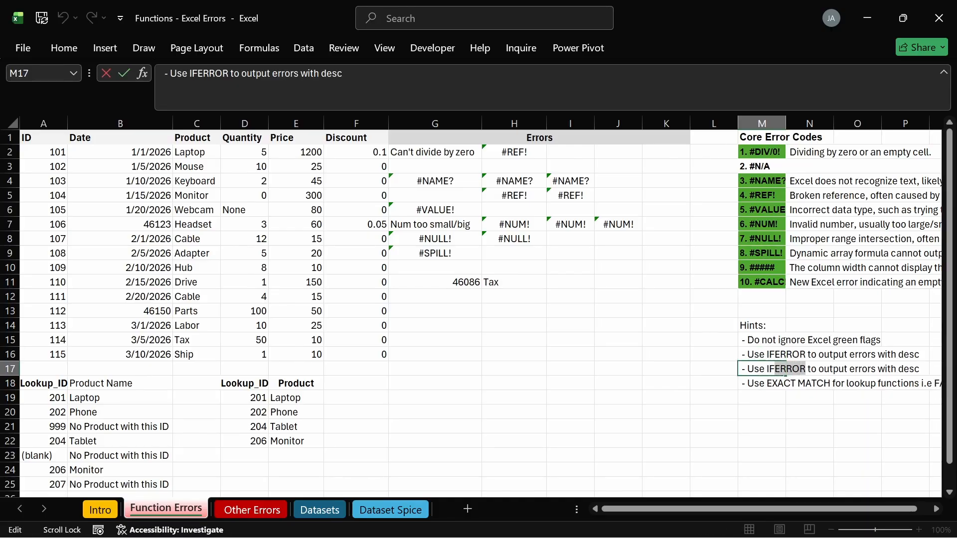
{"action": "key", "text": "BackSpace"}
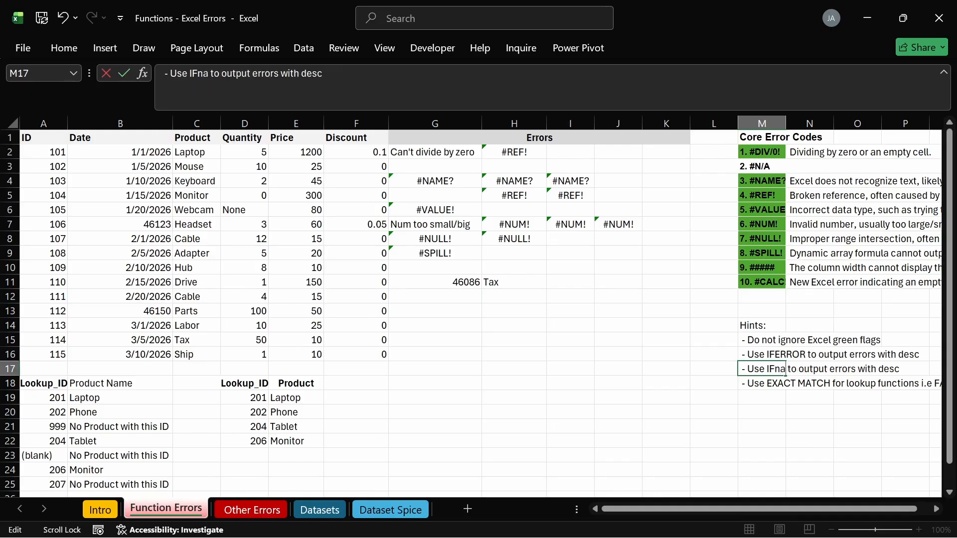
{"action": "type", "text": "NA FOR"}
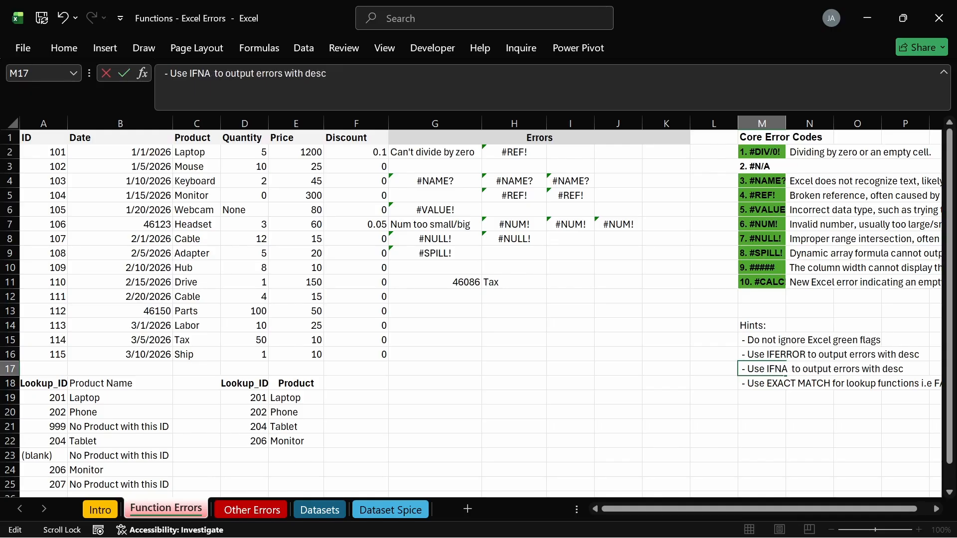
{"action": "key", "text": "BackSpace"}
{"action": "key", "text": "BackSpace"}
{"action": "key", "text": "BackSpace"}
{"action": "type", "text": "for LOO"}
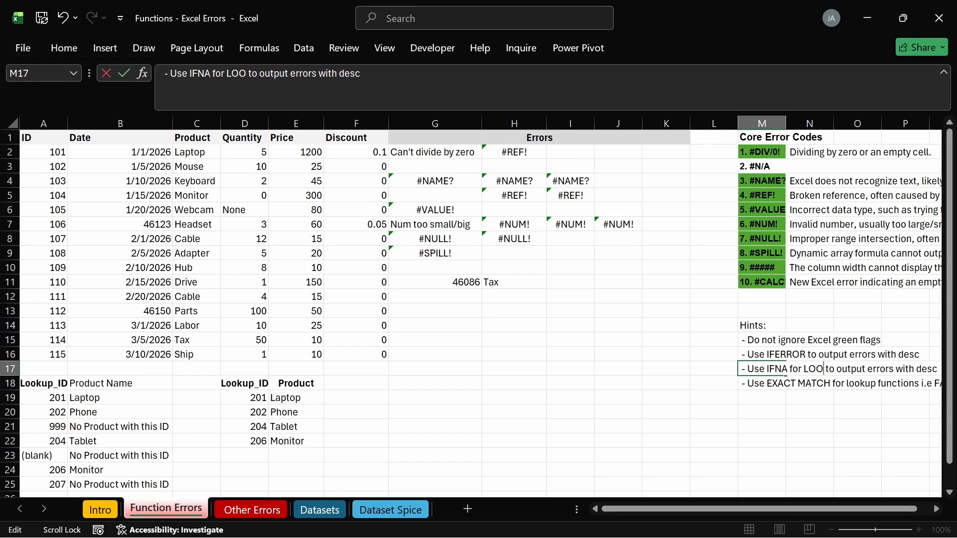
{"action": "type", "text": "KUP "}
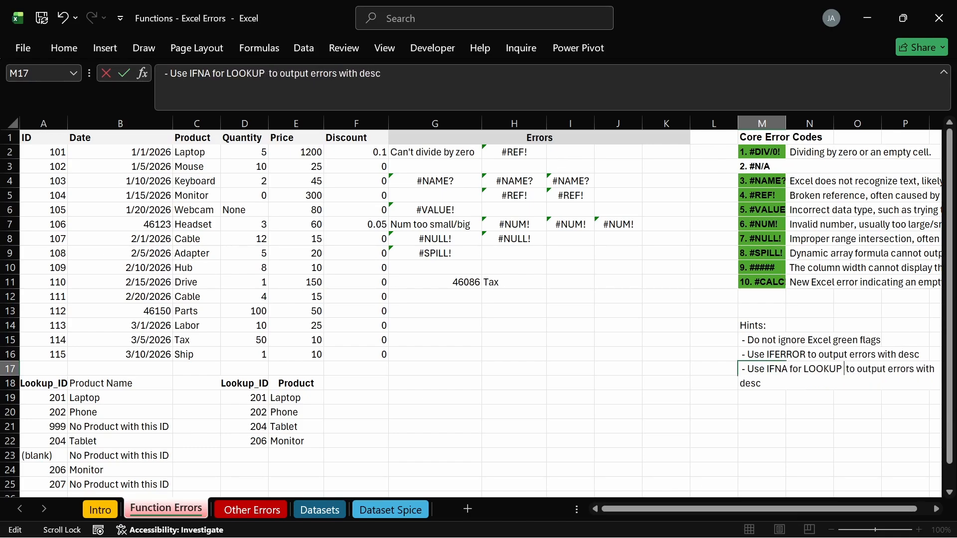
{"action": "type", "text": "fns"}
{"action": "key", "text": "Return"}
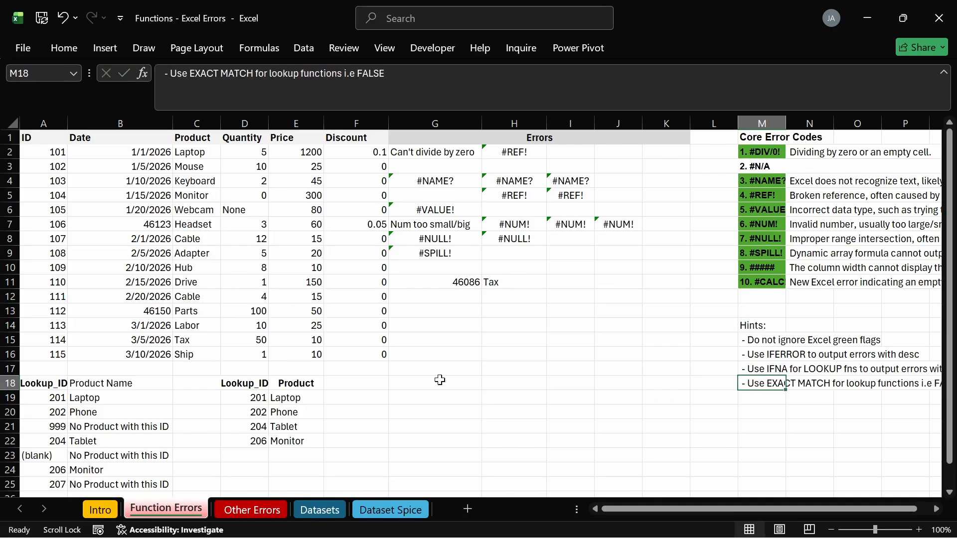
Replace IFERROR with IFNA in B19's formula, keeping the VLOOKUP and its fallback text.
{"action": "left_click", "coordinate": [118, 398]}
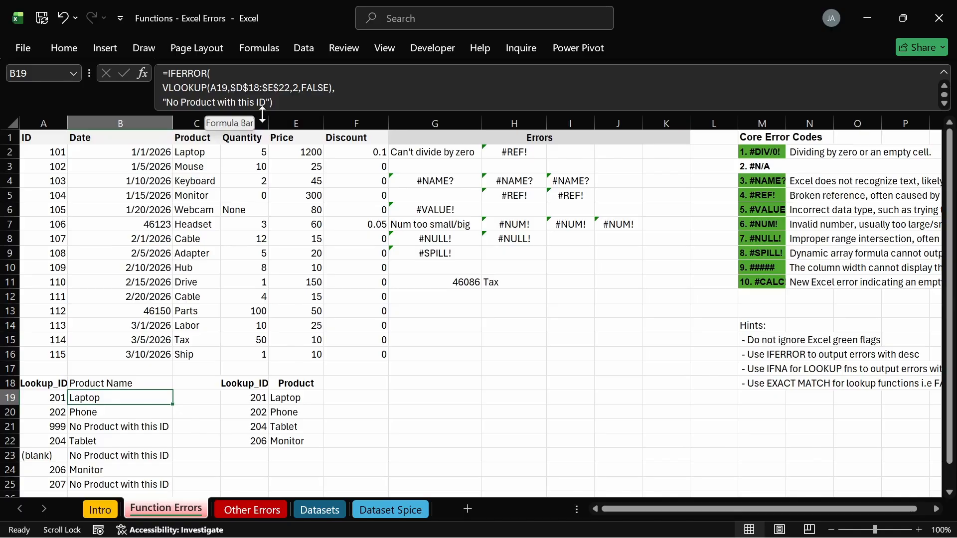
{"action": "left_click_drag", "start_coordinate": [206, 73], "coordinate": [176, 73]}
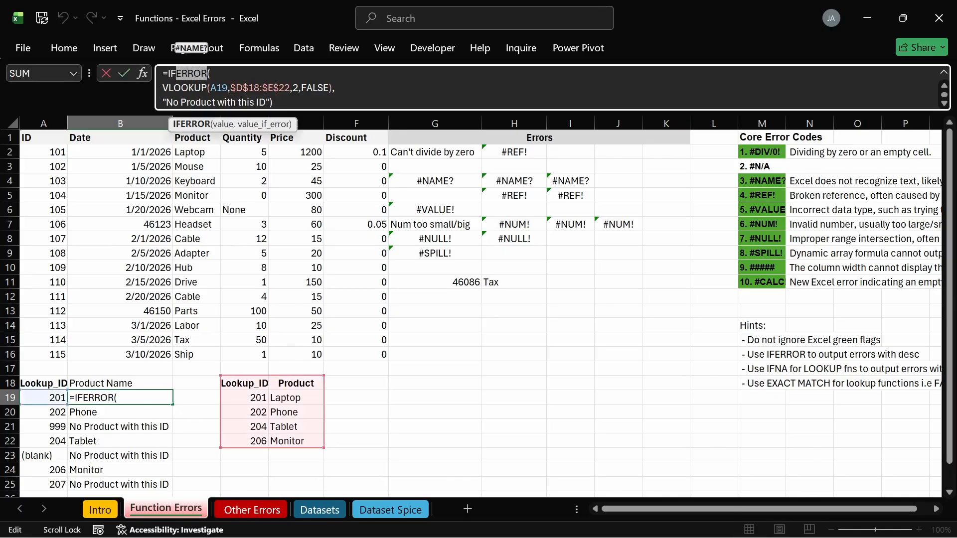
{"action": "type", "text": "N"}
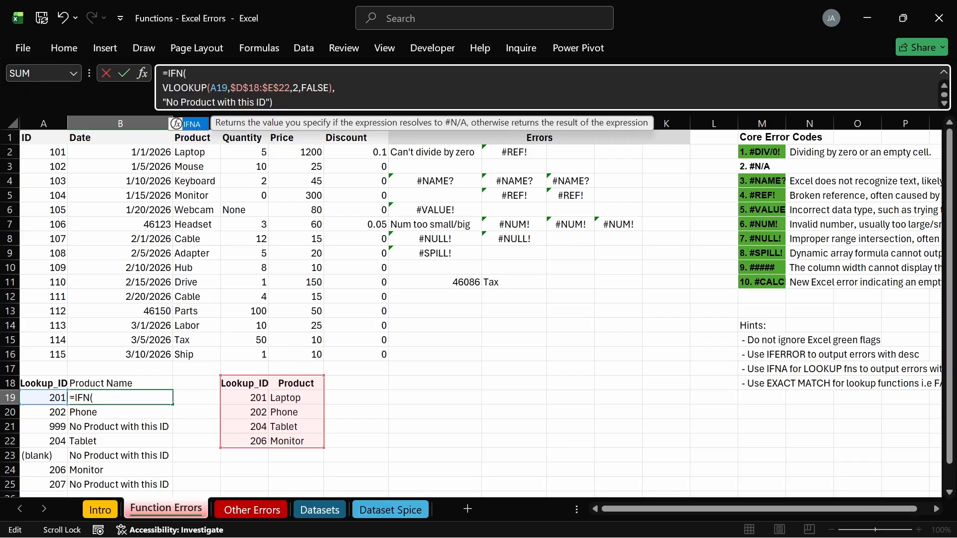
{"action": "type", "text": "A"}
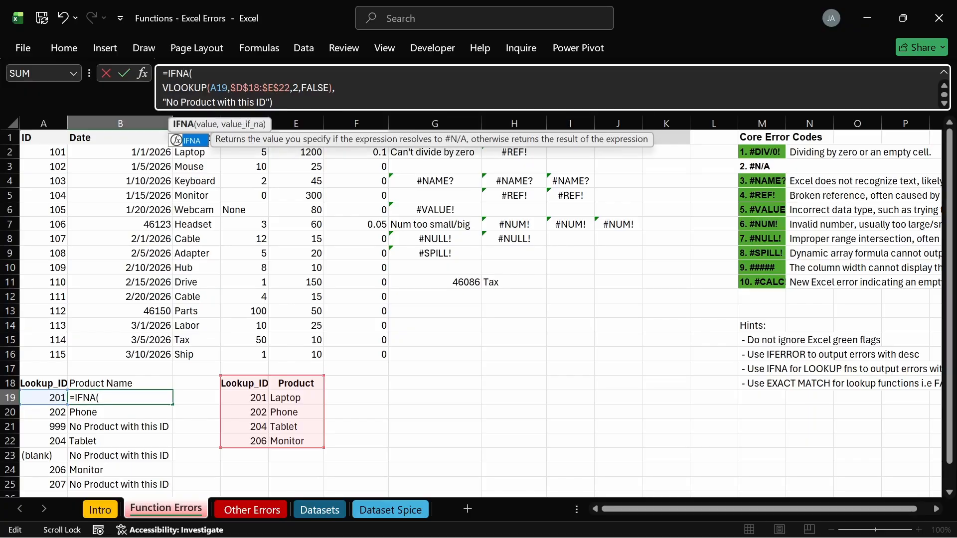
{"action": "left_click", "coordinate": [335, 88]}
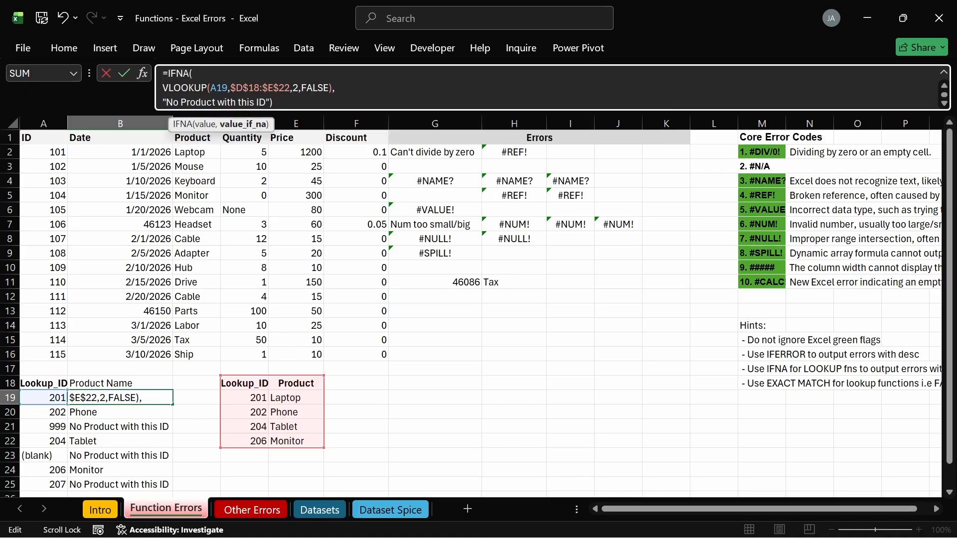
{"action": "key", "text": "Return"}
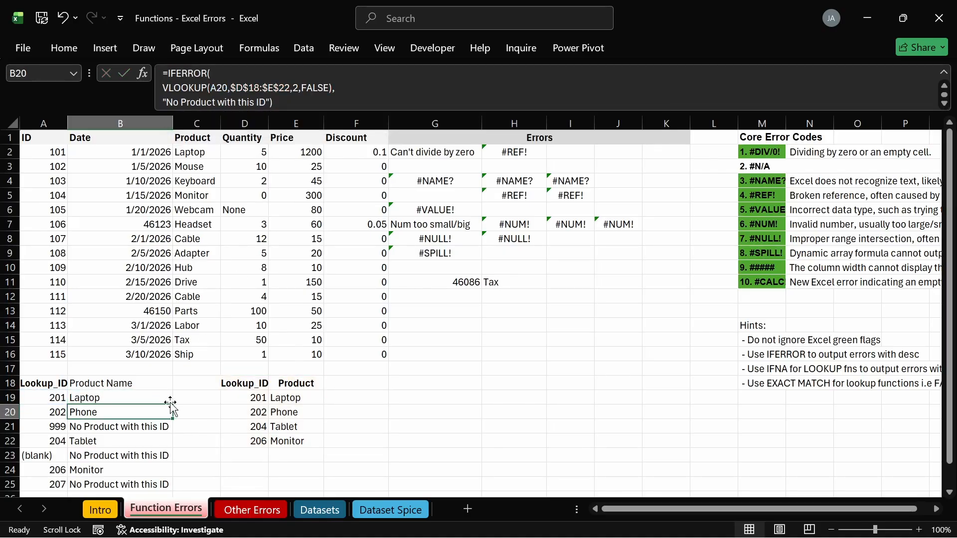
Fill the IFNA formula from B19 down through B25 and check the resulting formulas in B21, B24, B23 and B19.
{"action": "left_click", "coordinate": [166, 397]}
{"action": "double_click", "coordinate": [173, 405]}
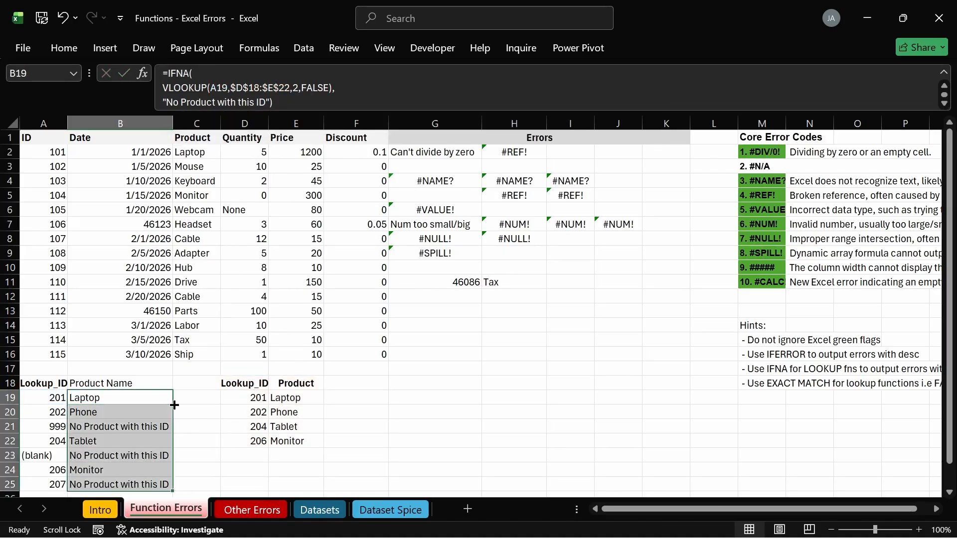
{"action": "left_click", "coordinate": [150, 431]}
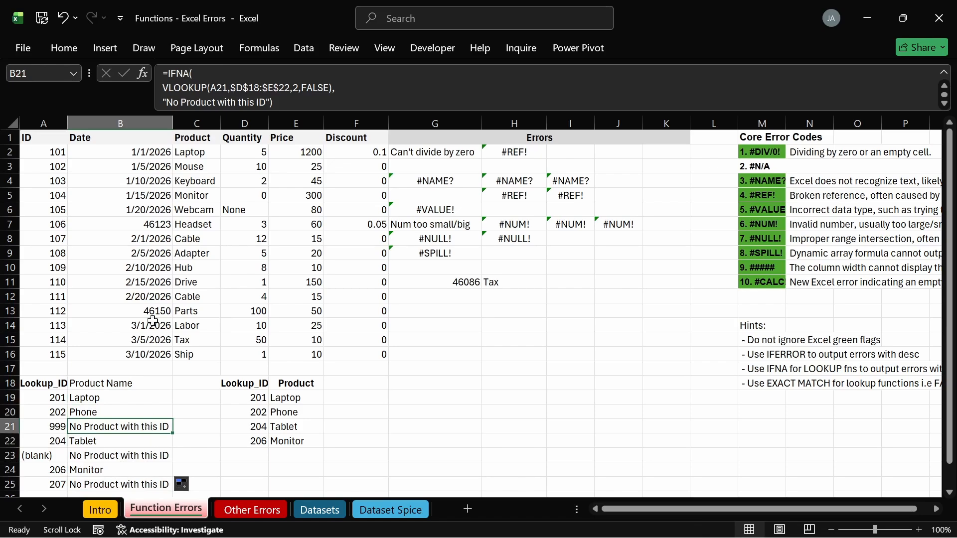
{"action": "left_click", "coordinate": [120, 472]}
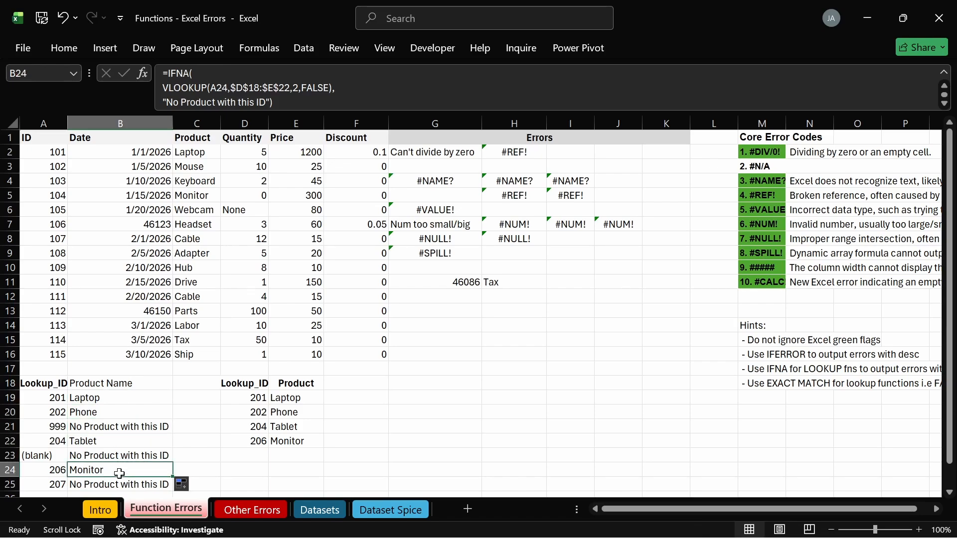
{"action": "left_click", "coordinate": [323, 467]}
{"action": "left_click", "coordinate": [137, 451]}
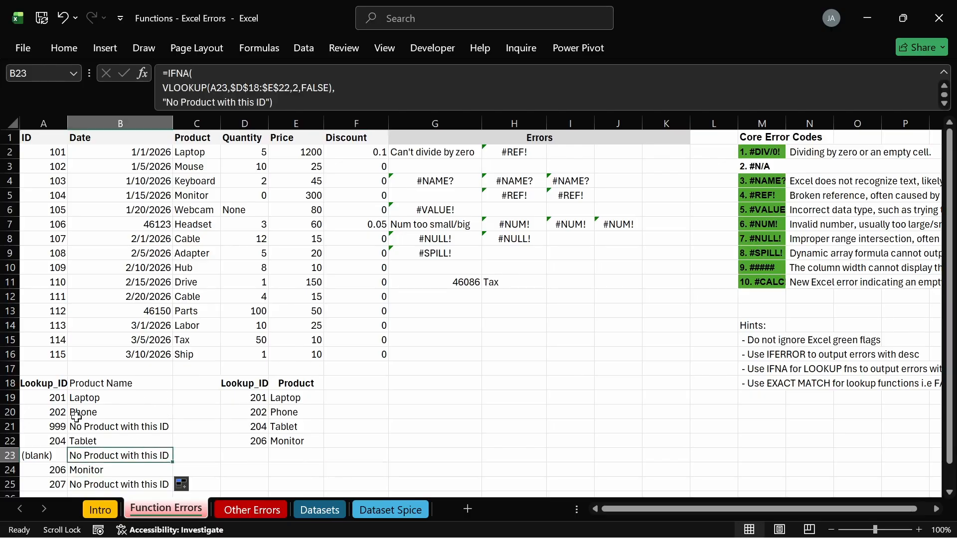
{"action": "left_click", "coordinate": [112, 396]}
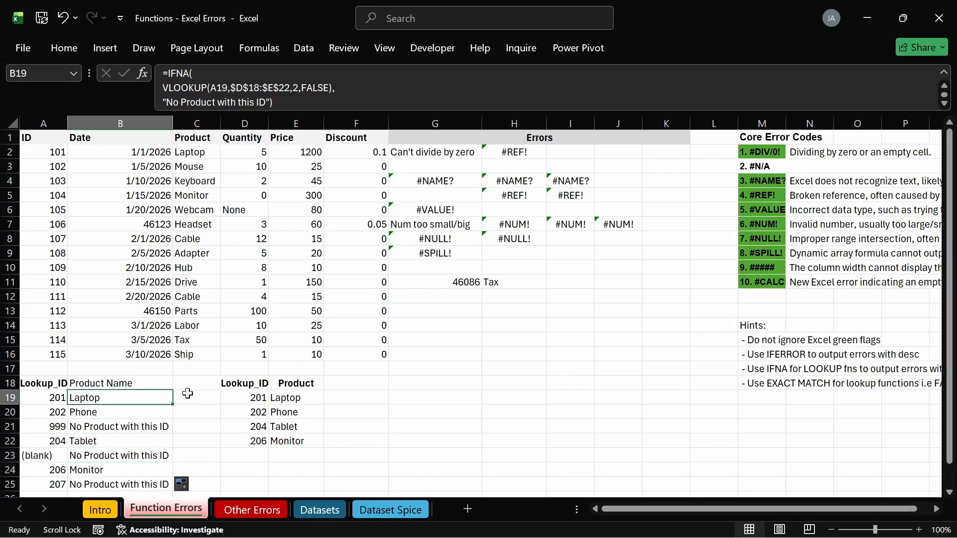
Move the Lookup_ID and Product reference table from D18:E22 one column over to E18:F22.
{"action": "left_click", "coordinate": [204, 120]}
{"action": "left_click", "coordinate": [197, 396]}
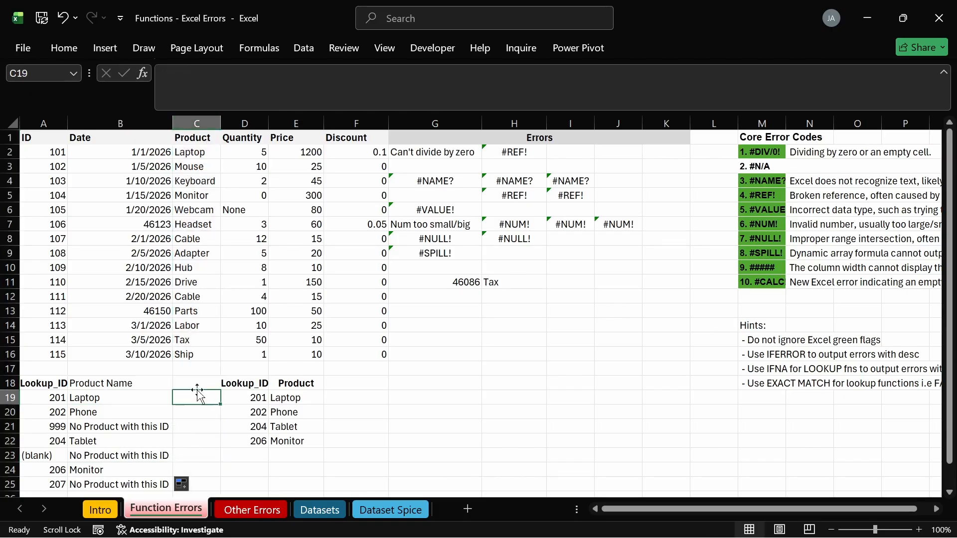
{"action": "left_click_drag", "start_coordinate": [232, 383], "coordinate": [381, 410]}
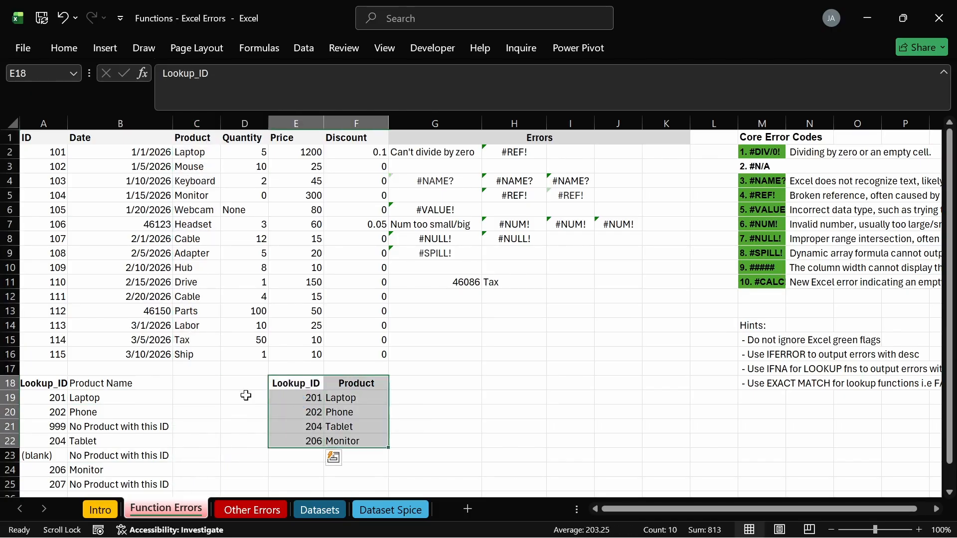
{"action": "left_click", "coordinate": [192, 386]}
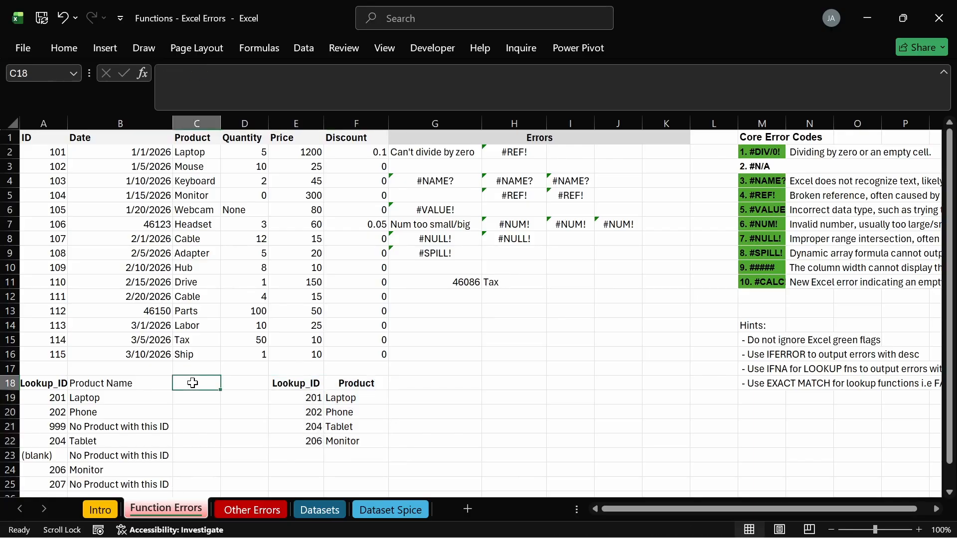
Enter =XLOOKUP(A19,$E$18:$E$22,F18:F22) in C19 and fill it down through C25.
{"action": "left_click", "coordinate": [197, 395]}
{"action": "type", "text": "="}
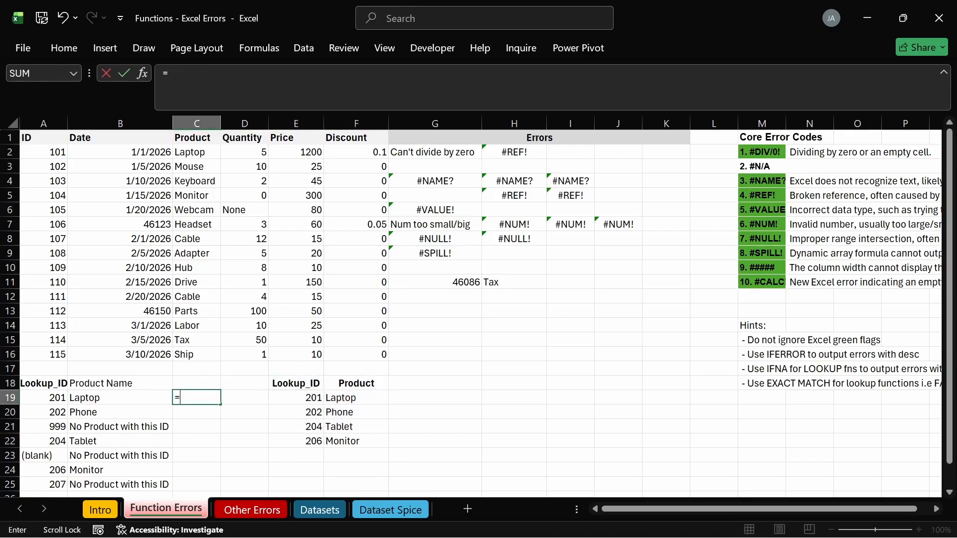
{"action": "type", "text": "XLOOKUP("}
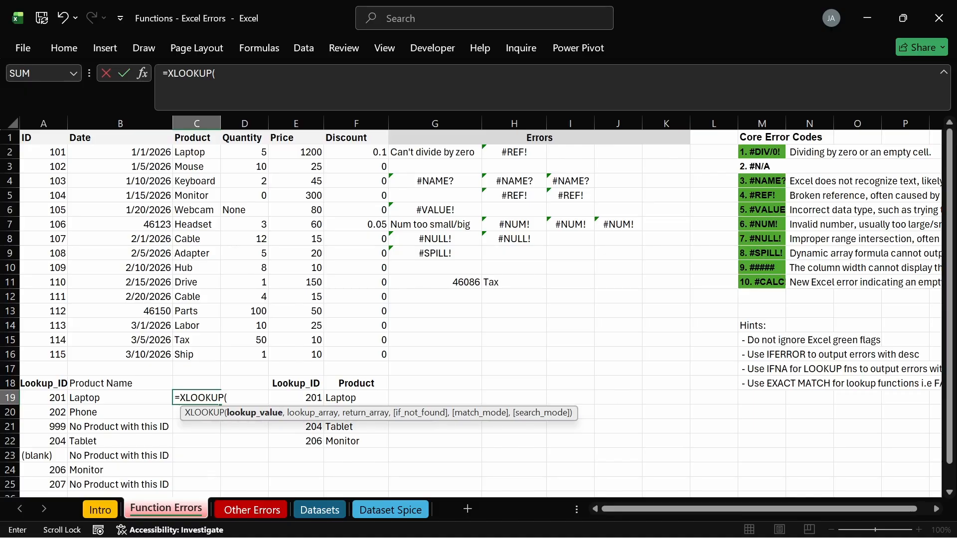
{"action": "left_click", "coordinate": [109, 397]}
{"action": "left_click", "coordinate": [57, 398]}
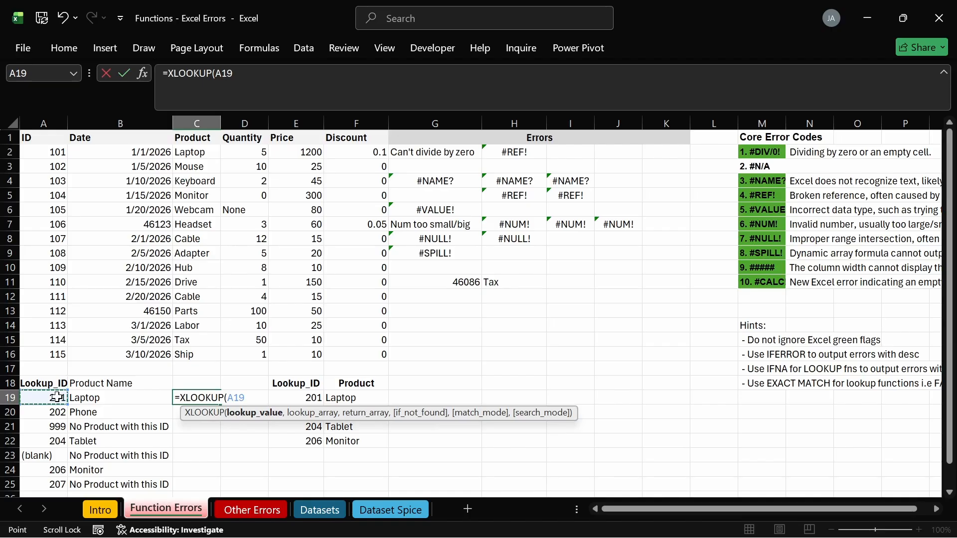
{"action": "type", "text": ","}
{"action": "left_click_drag", "start_coordinate": [296, 382], "coordinate": [373, 443]}
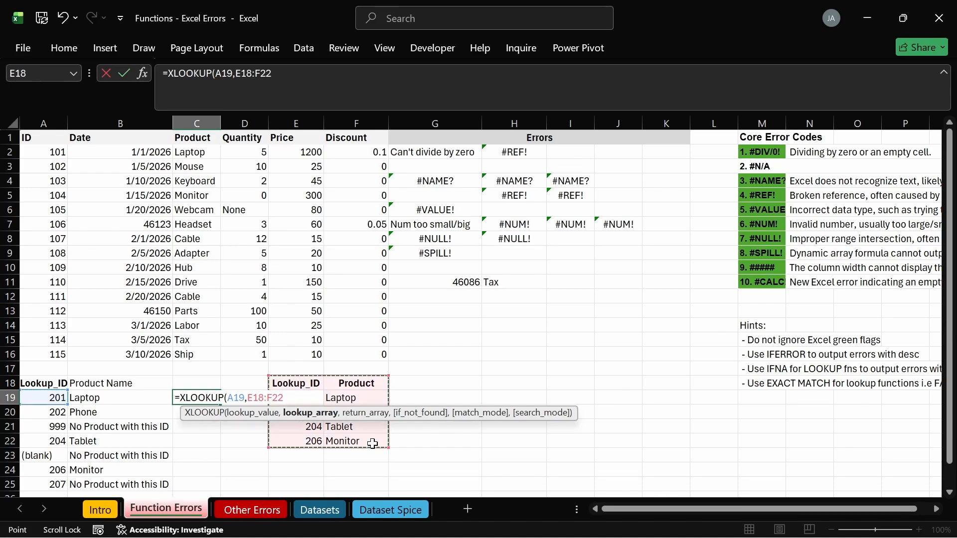
{"action": "key", "text": "F4"}
{"action": "type", "text": ","}
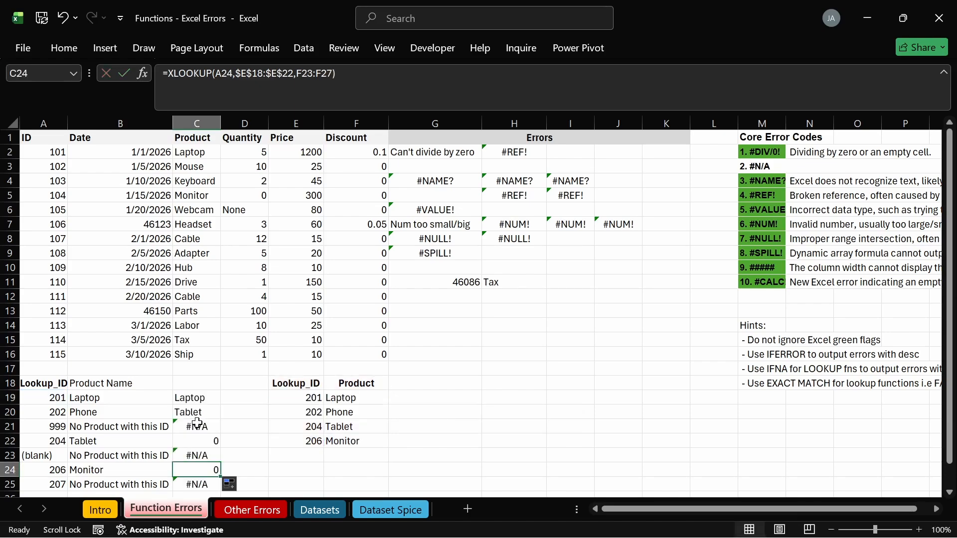
Make the return array in C19's XLOOKUP formula absolute as $F$18:$F$22.
{"action": "double_click", "coordinate": [206, 441]}
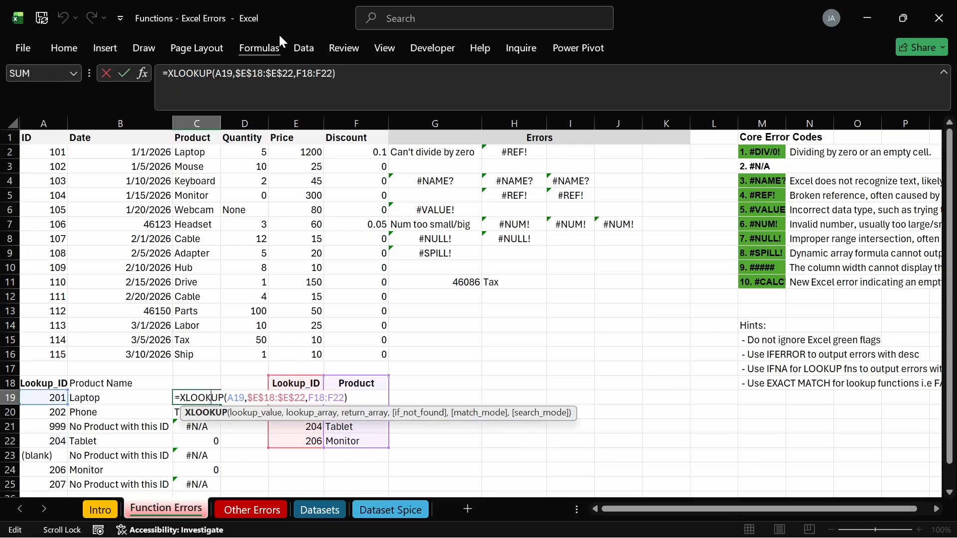
{"action": "left_click_drag", "start_coordinate": [343, 397], "coordinate": [306, 397]}
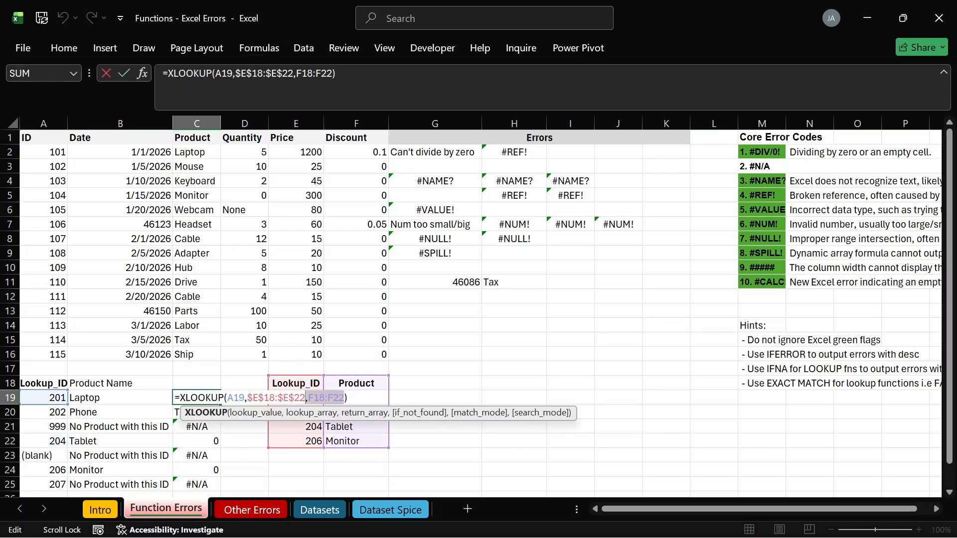
{"action": "key", "text": "shift+Right"}
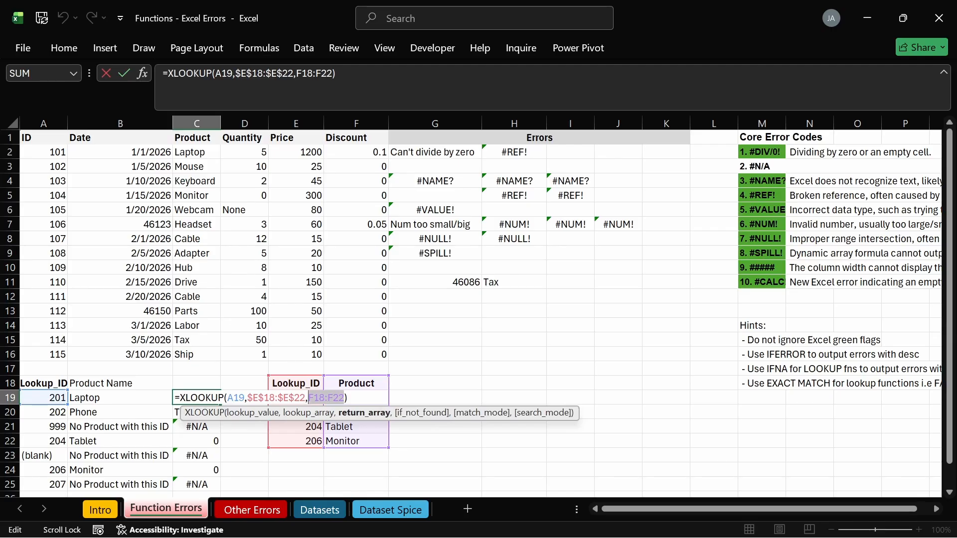
{"action": "key", "text": "F4"}
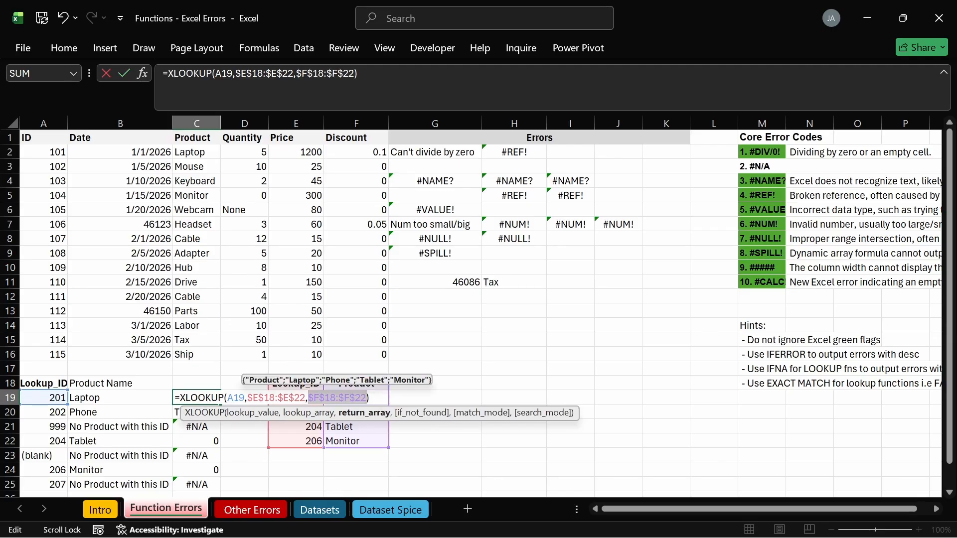
{"action": "key", "text": "ctrl+Return"}
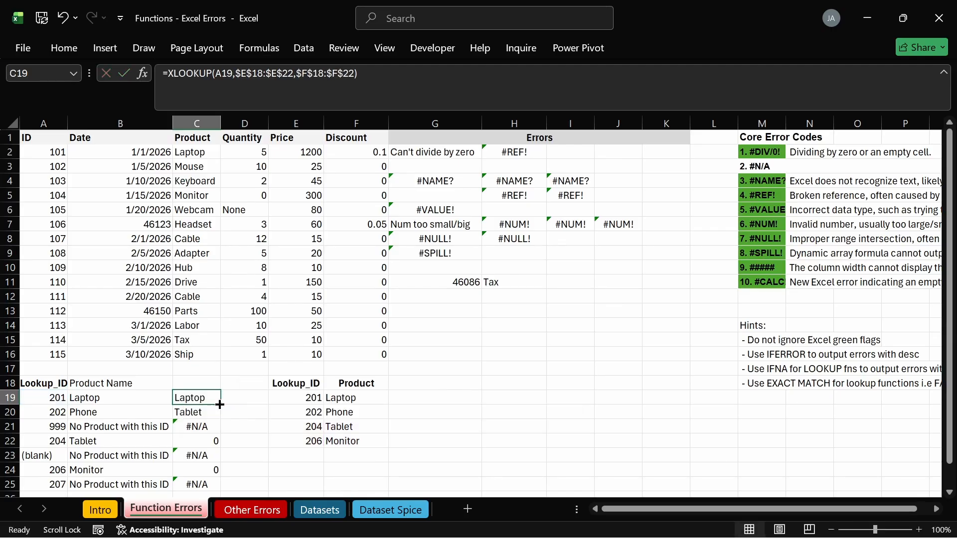
Fill the corrected XLOOKUP from C19 down through C25 and check the formulas in C22, C21, C23 and C25.
{"action": "double_click", "coordinate": [220, 405]}
{"action": "left_click", "coordinate": [203, 437]}
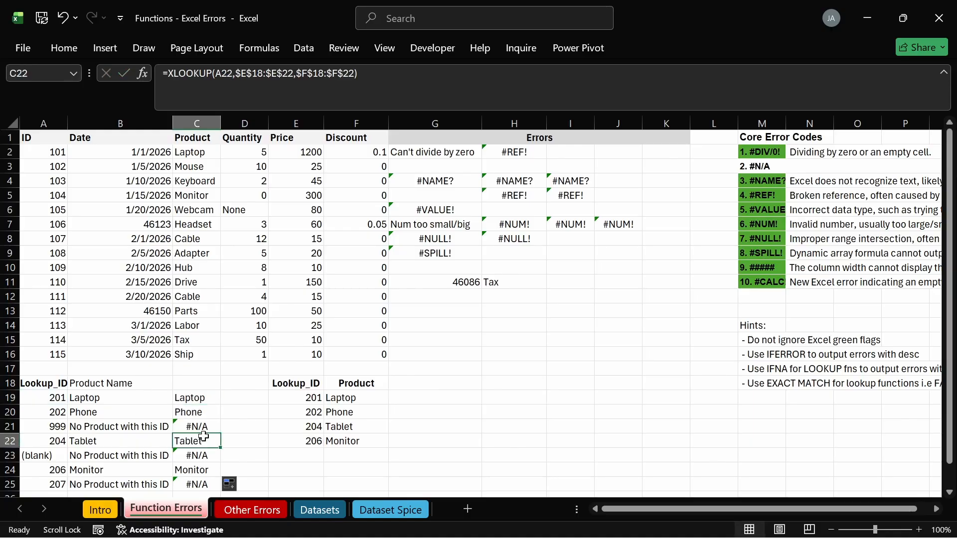
{"action": "key", "text": "Up"}
{"action": "left_click", "coordinate": [200, 455]}
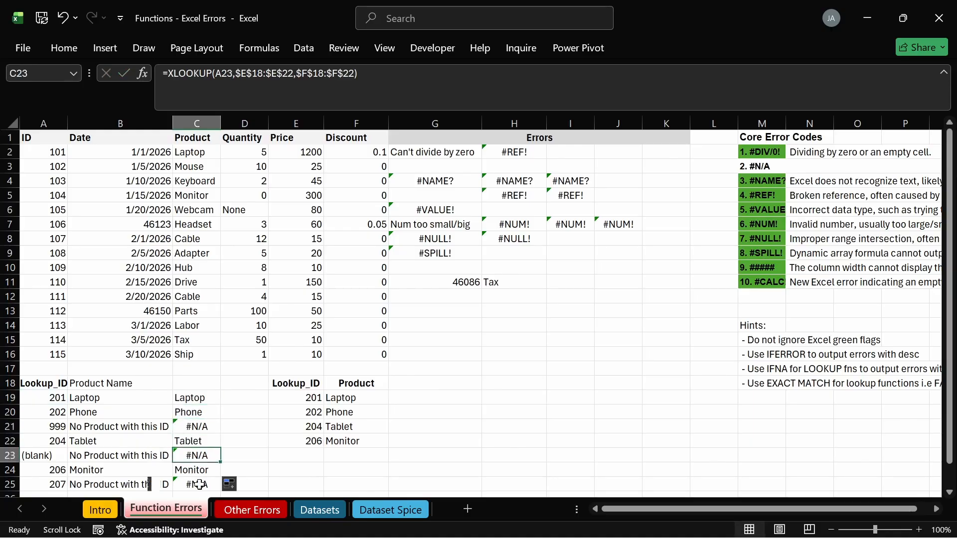
{"action": "left_click", "coordinate": [197, 482]}
Add "No Product with this ID" as the if_not_found argument of the XLOOKUP in C19.
{"action": "left_click", "coordinate": [192, 397]}
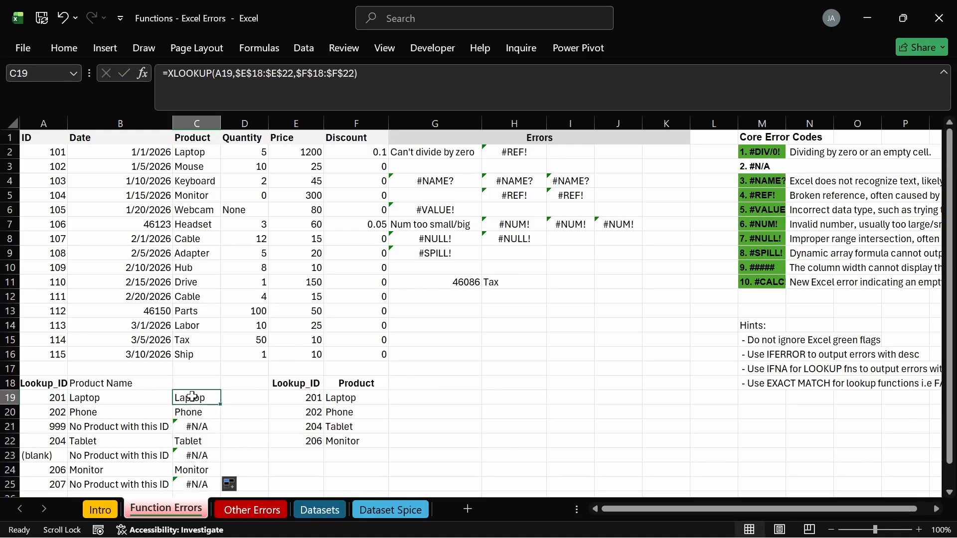
{"action": "double_click", "coordinate": [192, 397]}
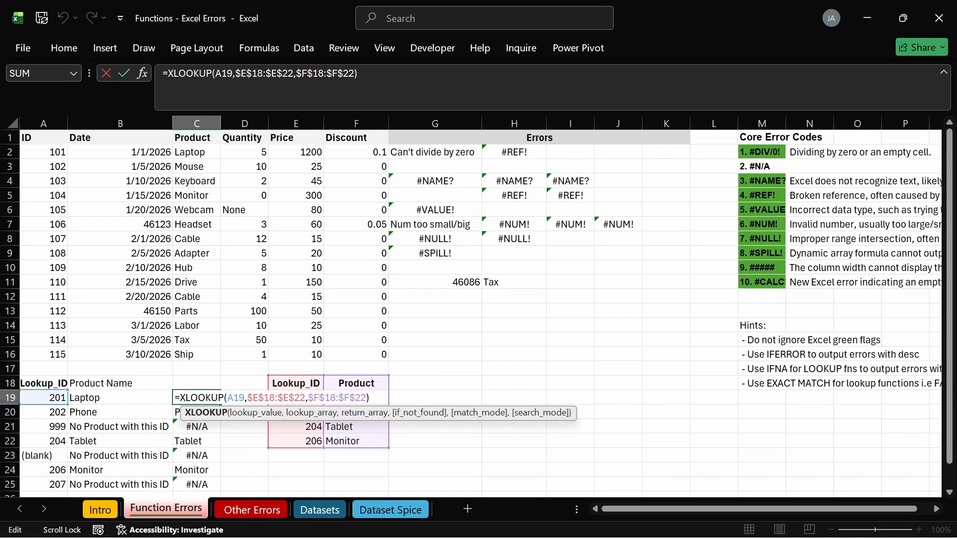
{"action": "left_click", "coordinate": [366, 397]}
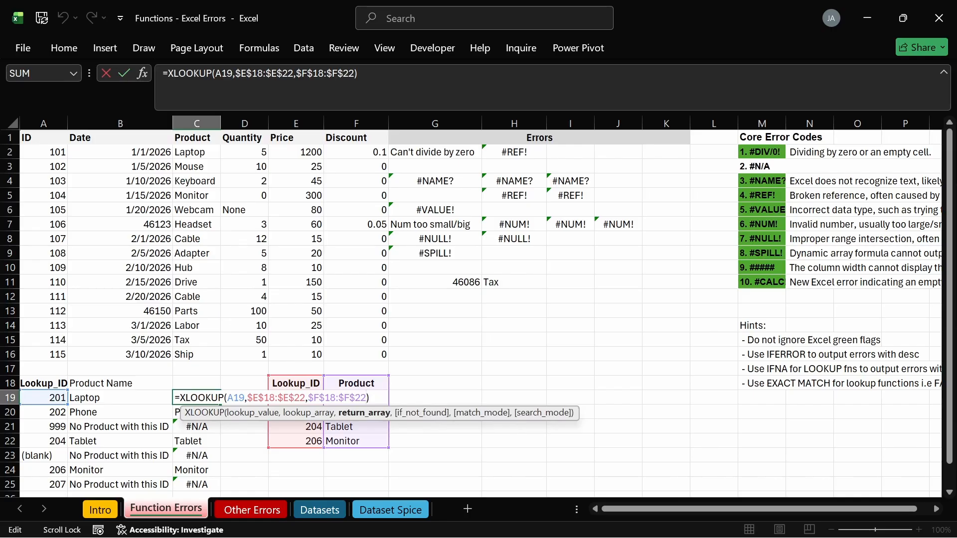
{"action": "type", "text": ","}
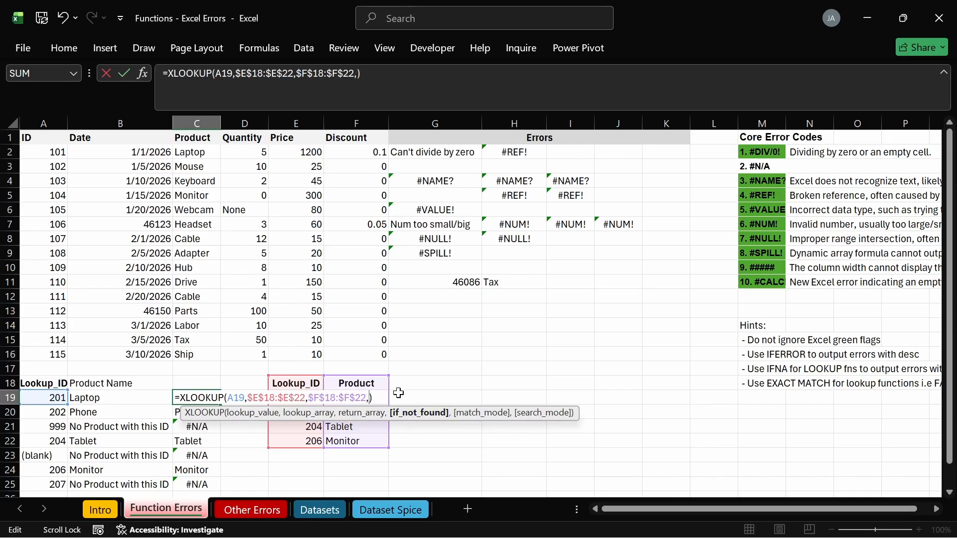
{"action": "type", "text": "\"p"}
{"action": "key", "text": "BackSpace"}
{"action": "type", "text": "No="}
{"action": "key", "text": "BackSpace"}
{"action": "type", "text": "p"}
{"action": "key", "text": "BackSpace"}
{"action": "type", "text": "Product wi"}
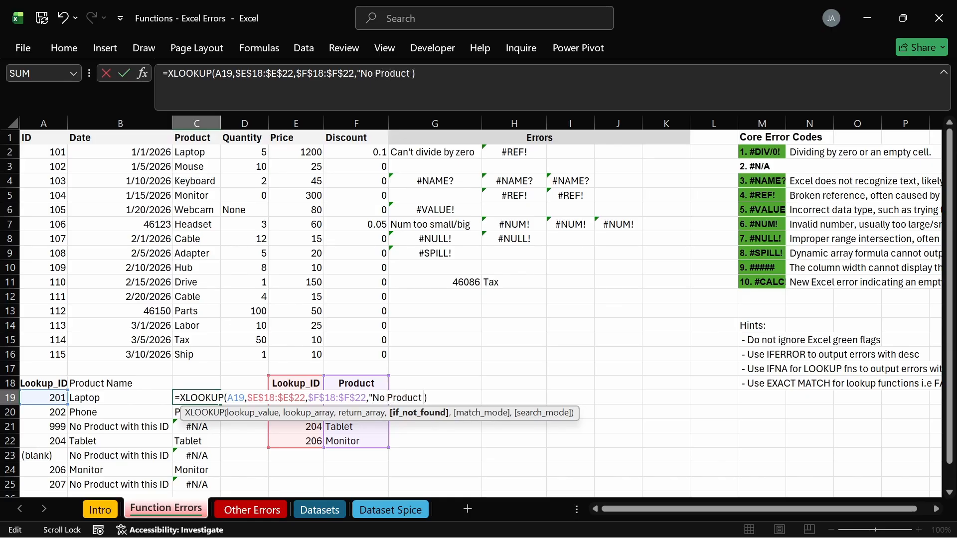
{"action": "type", "text": "th this ID"}
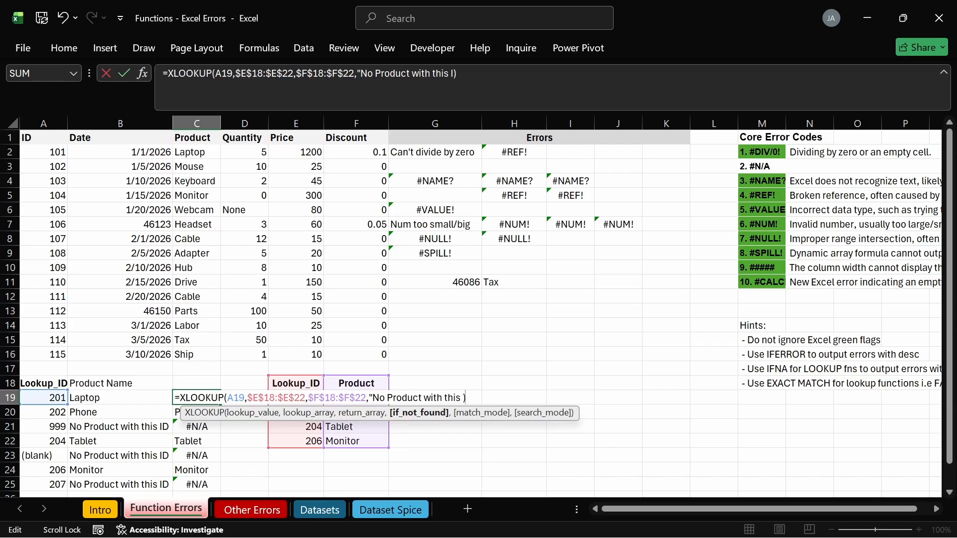
Set the match mode of C19's XLOOKUP to 0 for an exact match, omit the search mode, and commit the formula.
{"action": "type", "text": "\","}
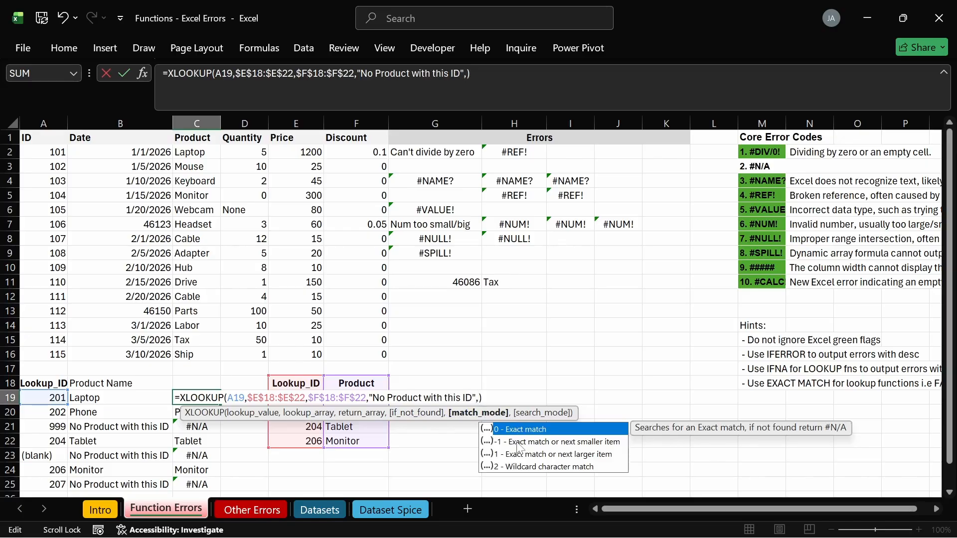
{"action": "type", "text": "0"}
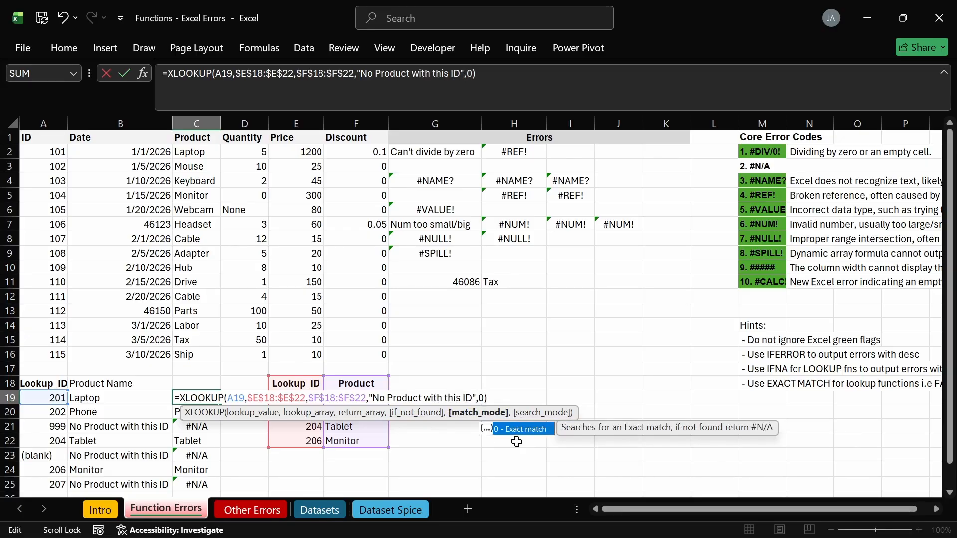
{"action": "type", "text": ","}
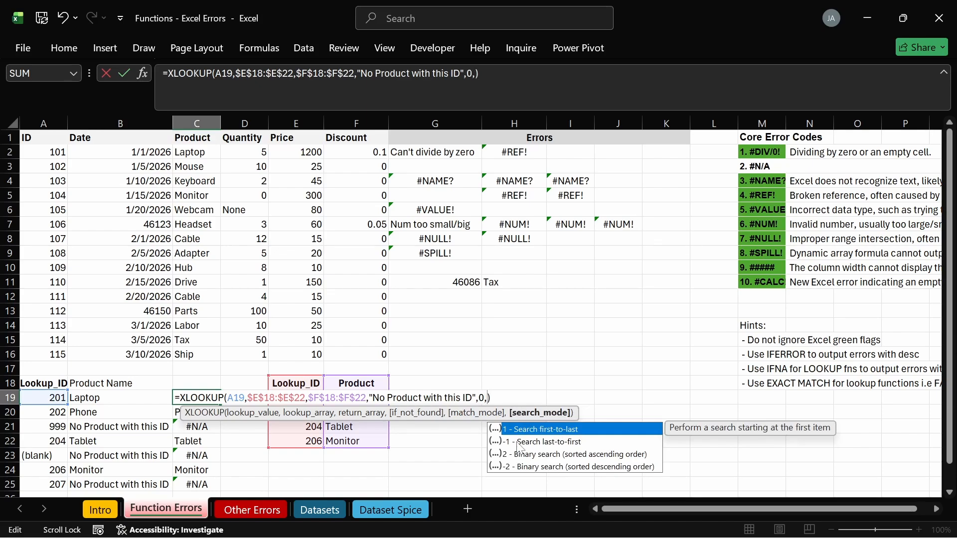
{"action": "key", "text": "BackSpace"}
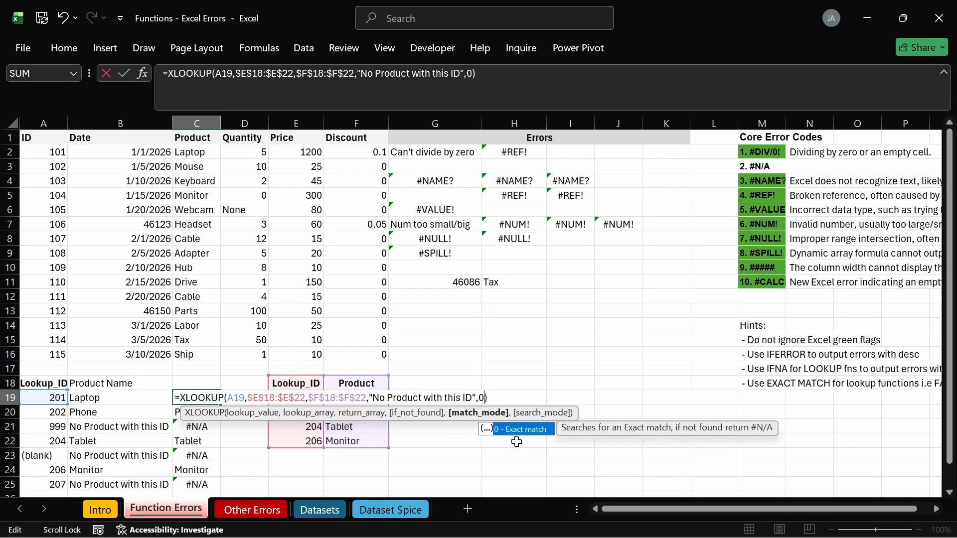
{"action": "key", "text": "Return"}
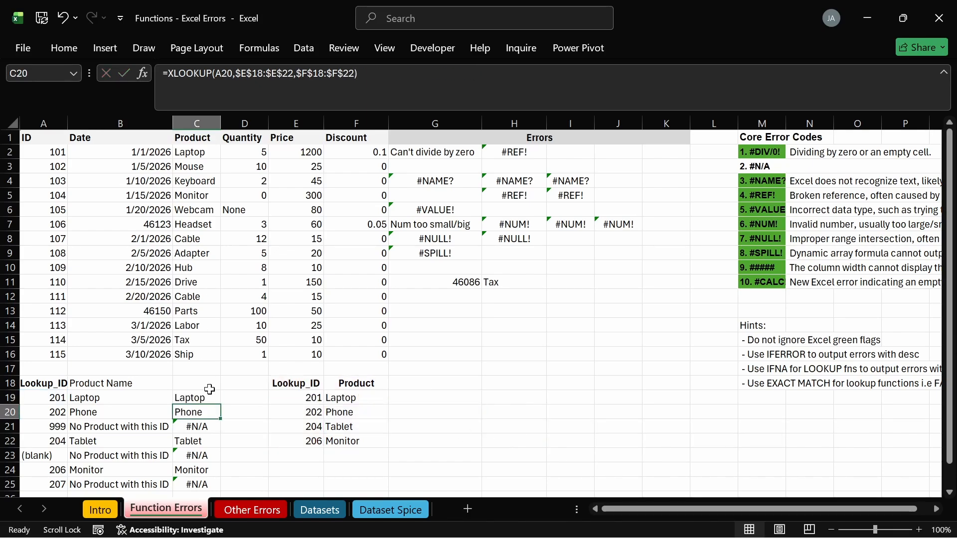
Fill the XLOOKUP with its not-found text from C19 down through C25.
{"action": "left_click", "coordinate": [209, 397]}
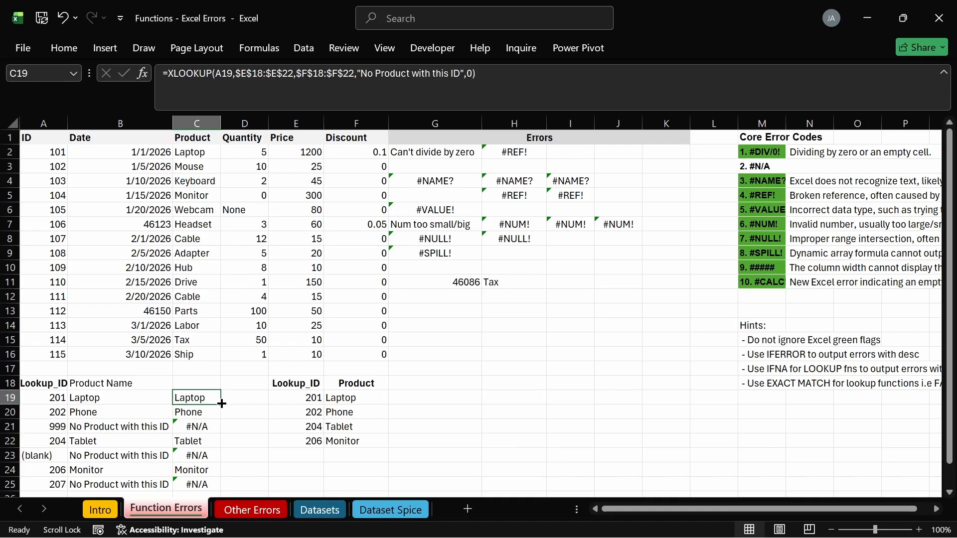
{"action": "double_click", "coordinate": [221, 403]}
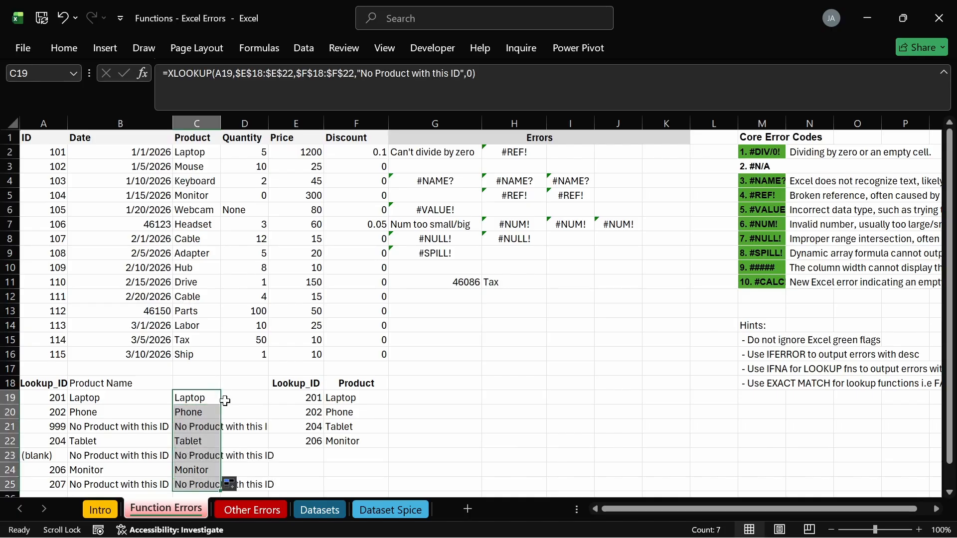
{"action": "left_click", "coordinate": [232, 409]}
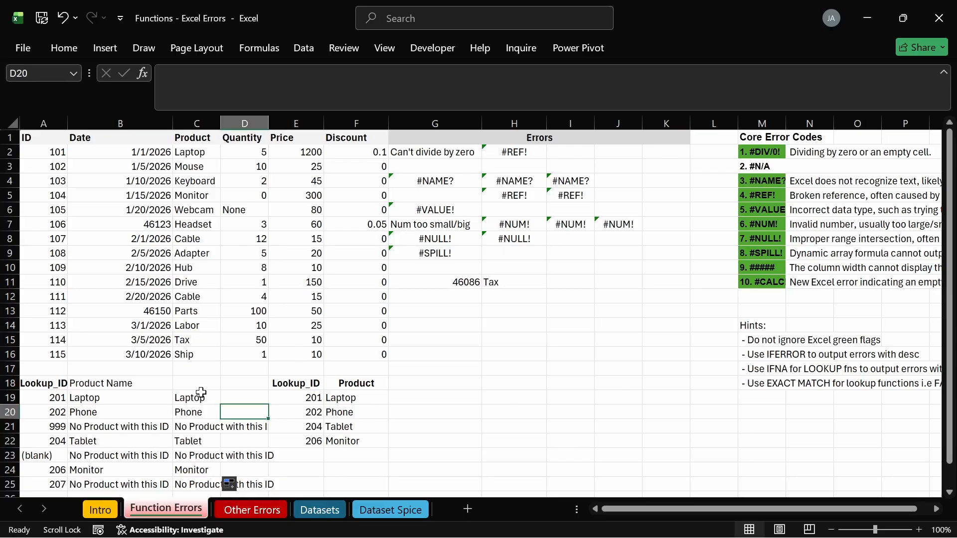
Apply a black font colour to the #N/A description in N3 and a green fill to its label in M3.
{"action": "left_click", "coordinate": [792, 167]}
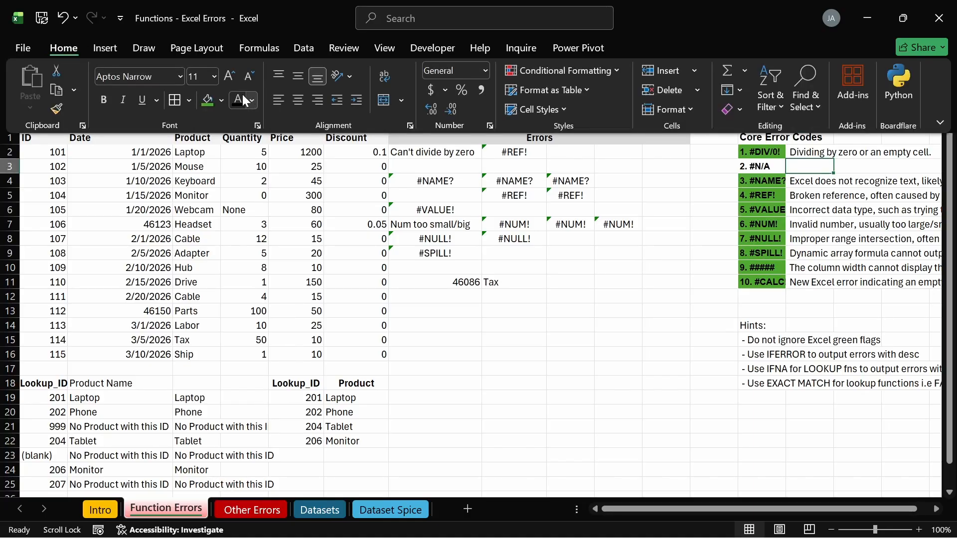
{"action": "left_click", "coordinate": [238, 103]}
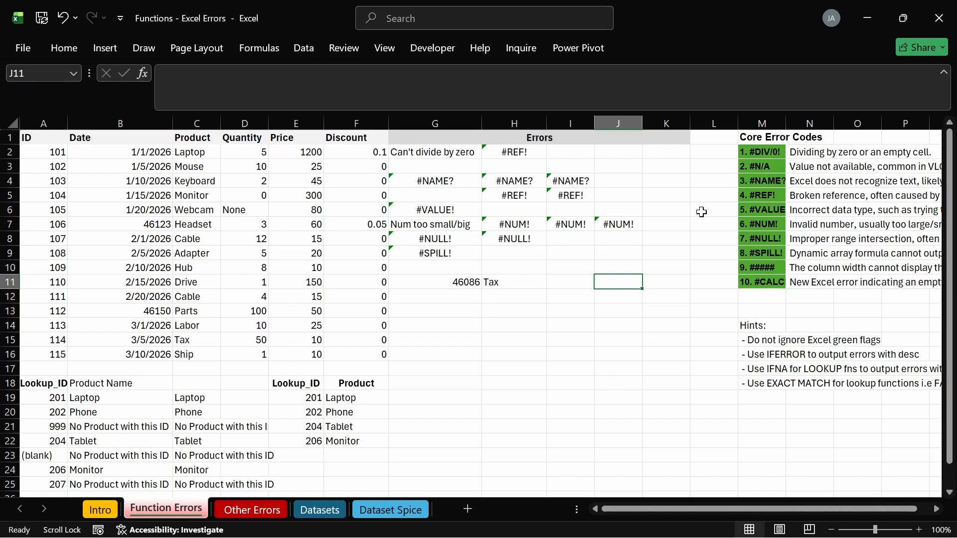
In the #N/A description in N3, shorten "VLOOKUP" to "LOOKUP" and remove the words "or MATCH".
{"action": "left_click", "coordinate": [809, 166]}
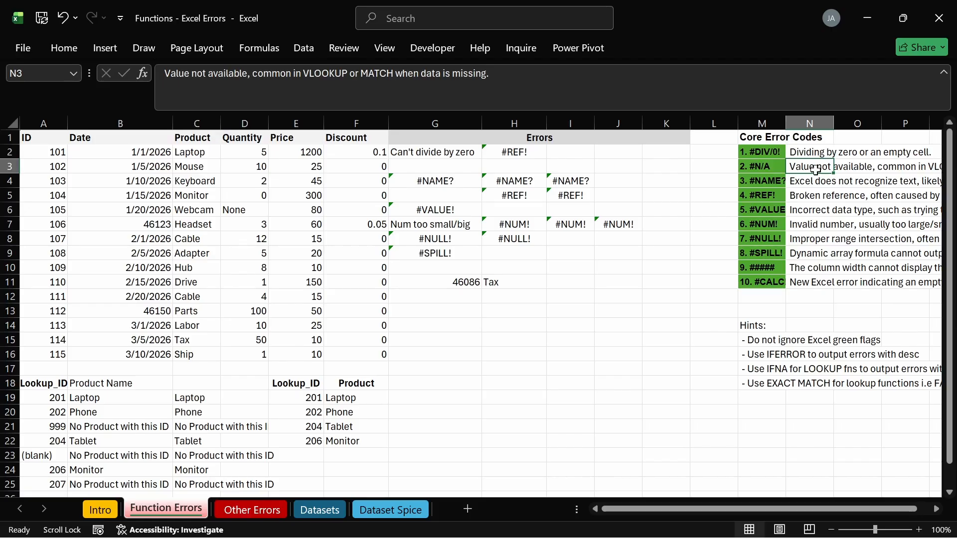
{"action": "left_click", "coordinate": [309, 74]}
{"action": "key", "text": "BackSpace"}
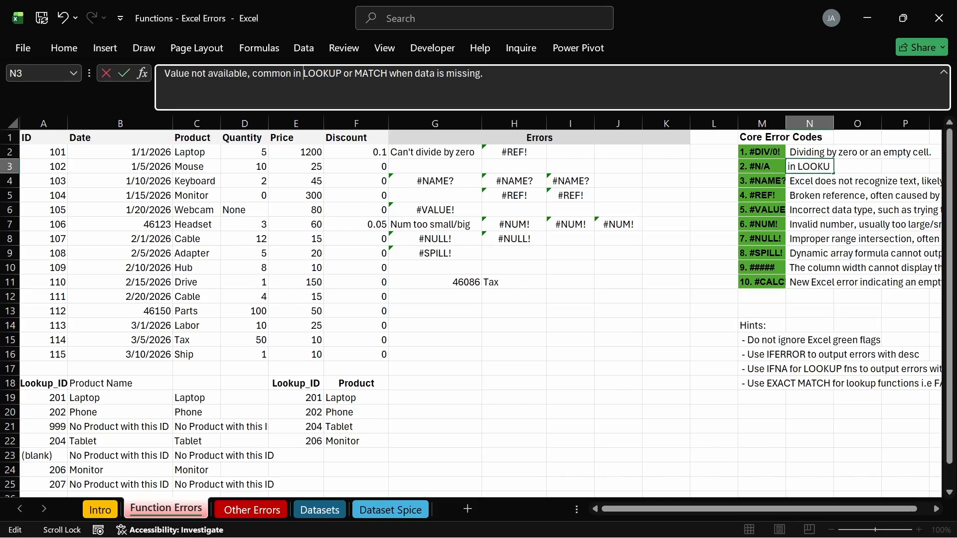
{"action": "left_click_drag", "start_coordinate": [344, 74], "coordinate": [387, 74]}
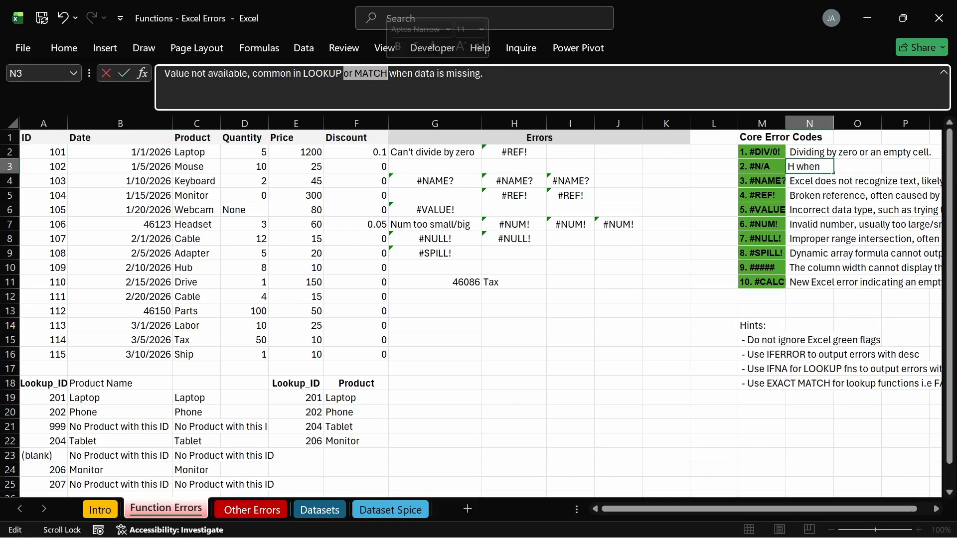
{"action": "key", "text": "BackSpace"}
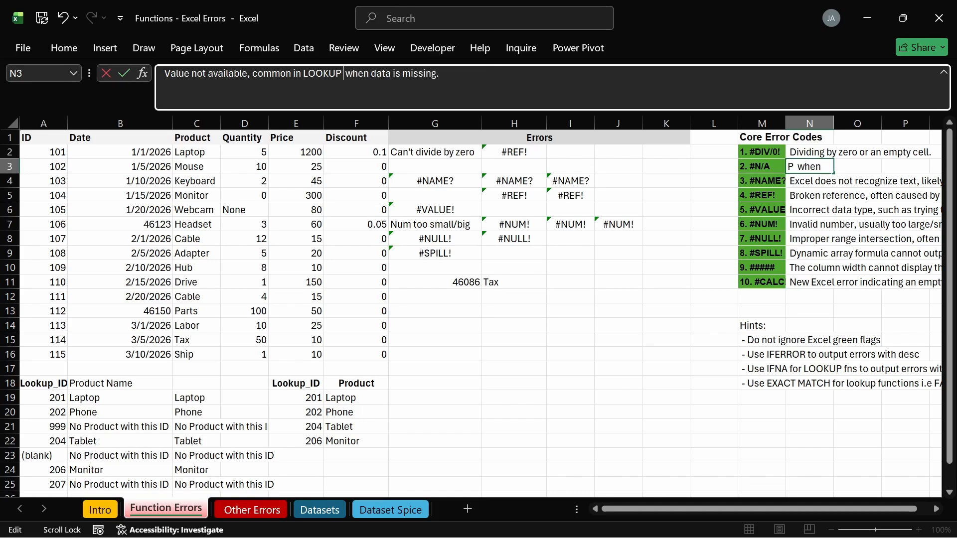
Insert "FUNCTION" after "LOOKUP" in N3's description and commit the edited text.
{"action": "type", "text": "D"}
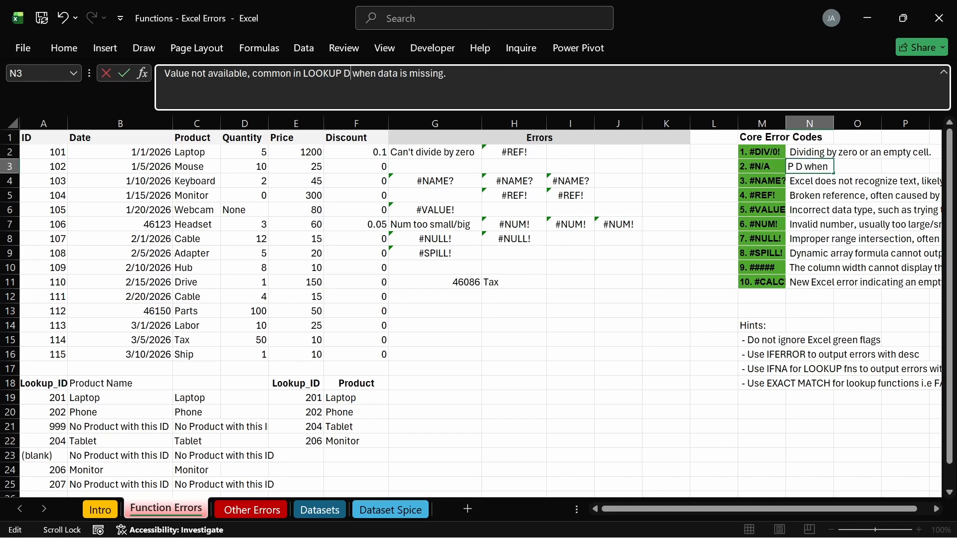
{"action": "key", "text": "BackSpace"}
{"action": "type", "text": "FUC"}
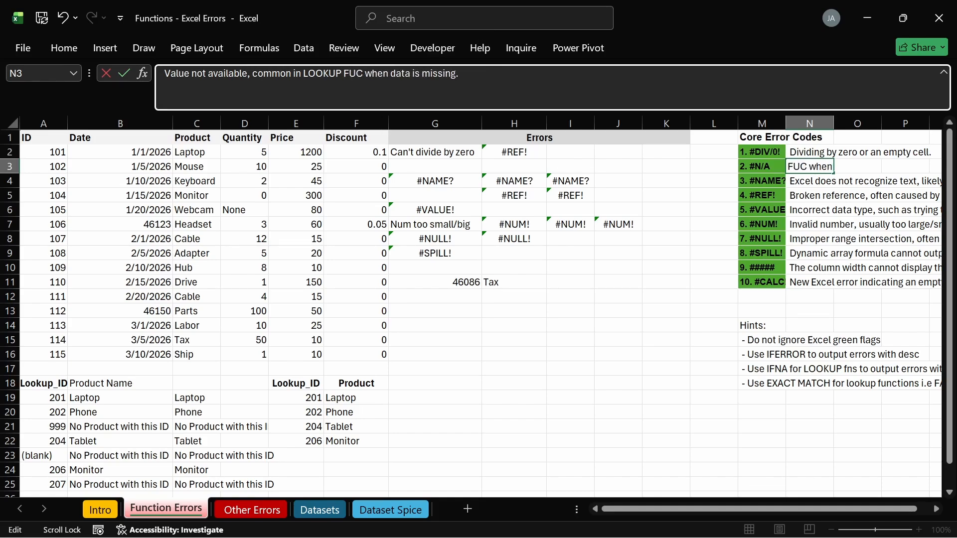
{"action": "type", "text": "NRI"}
{"action": "key", "text": "BackSpace"}
{"action": "key", "text": "BackSpace"}
{"action": "key", "text": "BackSpace"}
{"action": "key", "text": "BackSpace"}
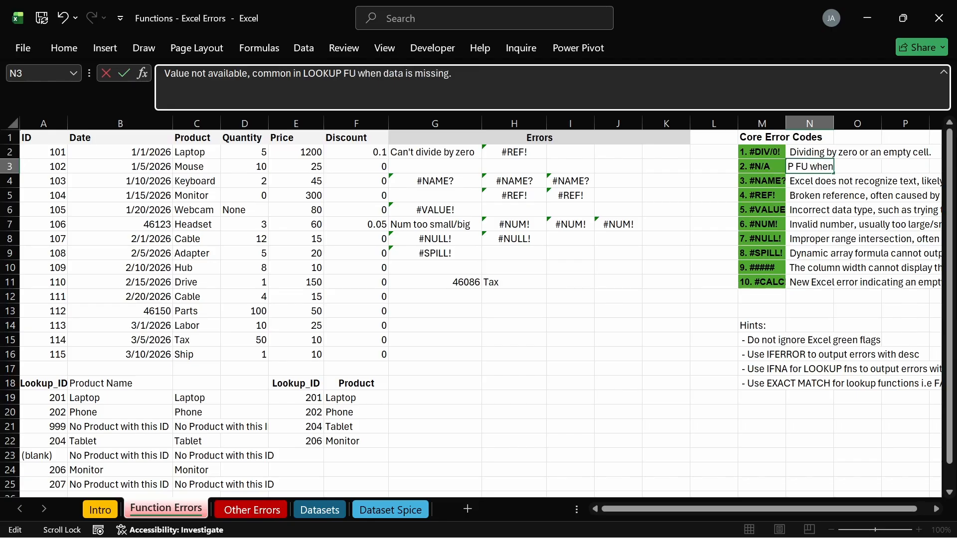
{"action": "type", "text": "NCTION"}
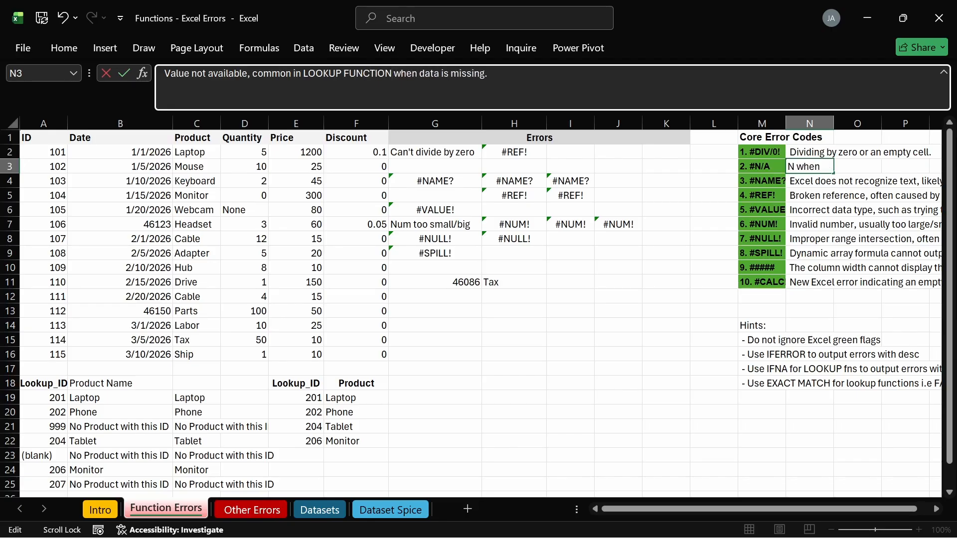
{"action": "key", "text": "Return"}
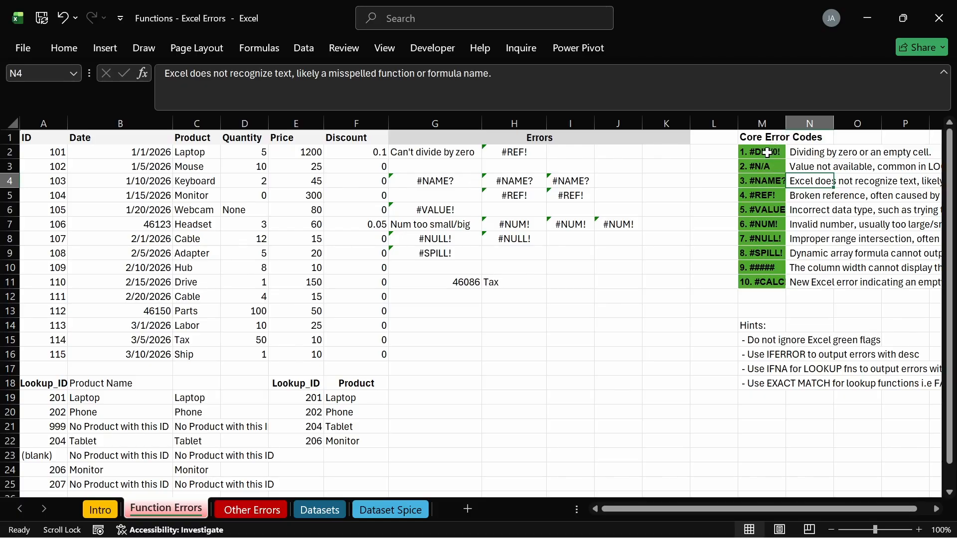
{"action": "left_click_drag", "start_coordinate": [767, 152], "coordinate": [769, 282]}
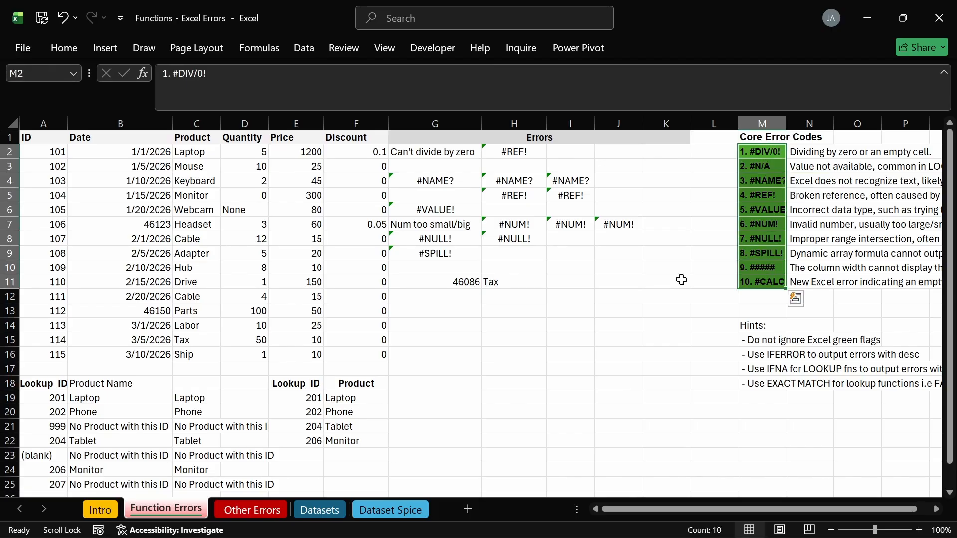
{"action": "left_click", "coordinate": [589, 282]}
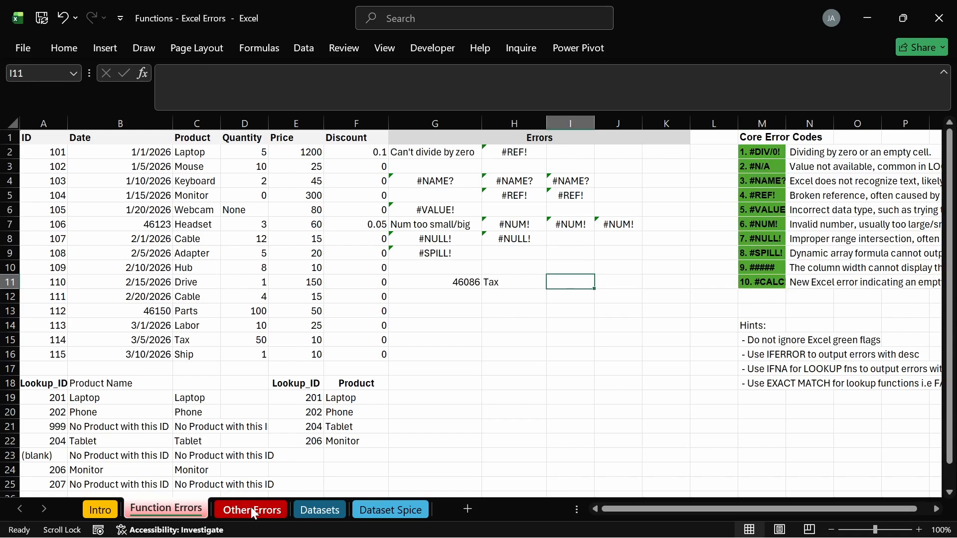
{"action": "left_click", "coordinate": [449, 422]}
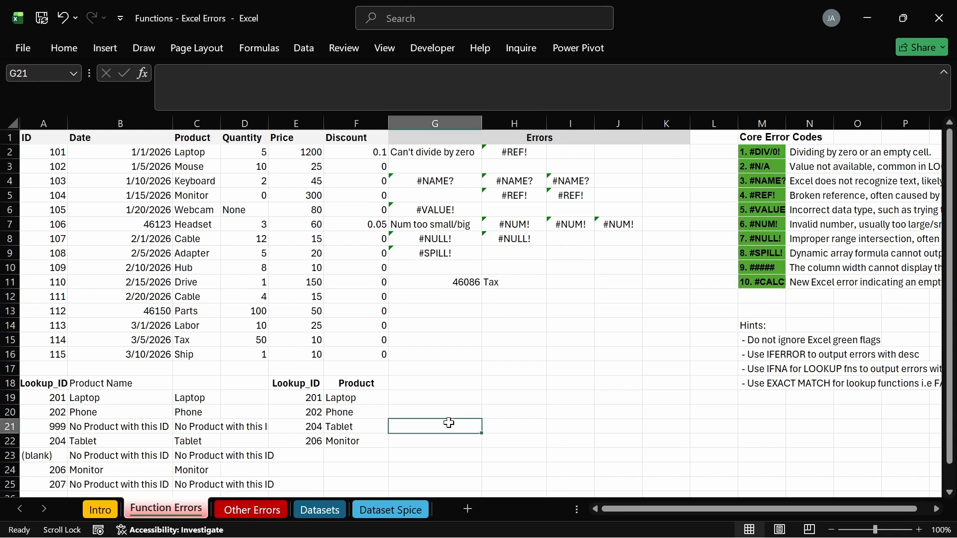